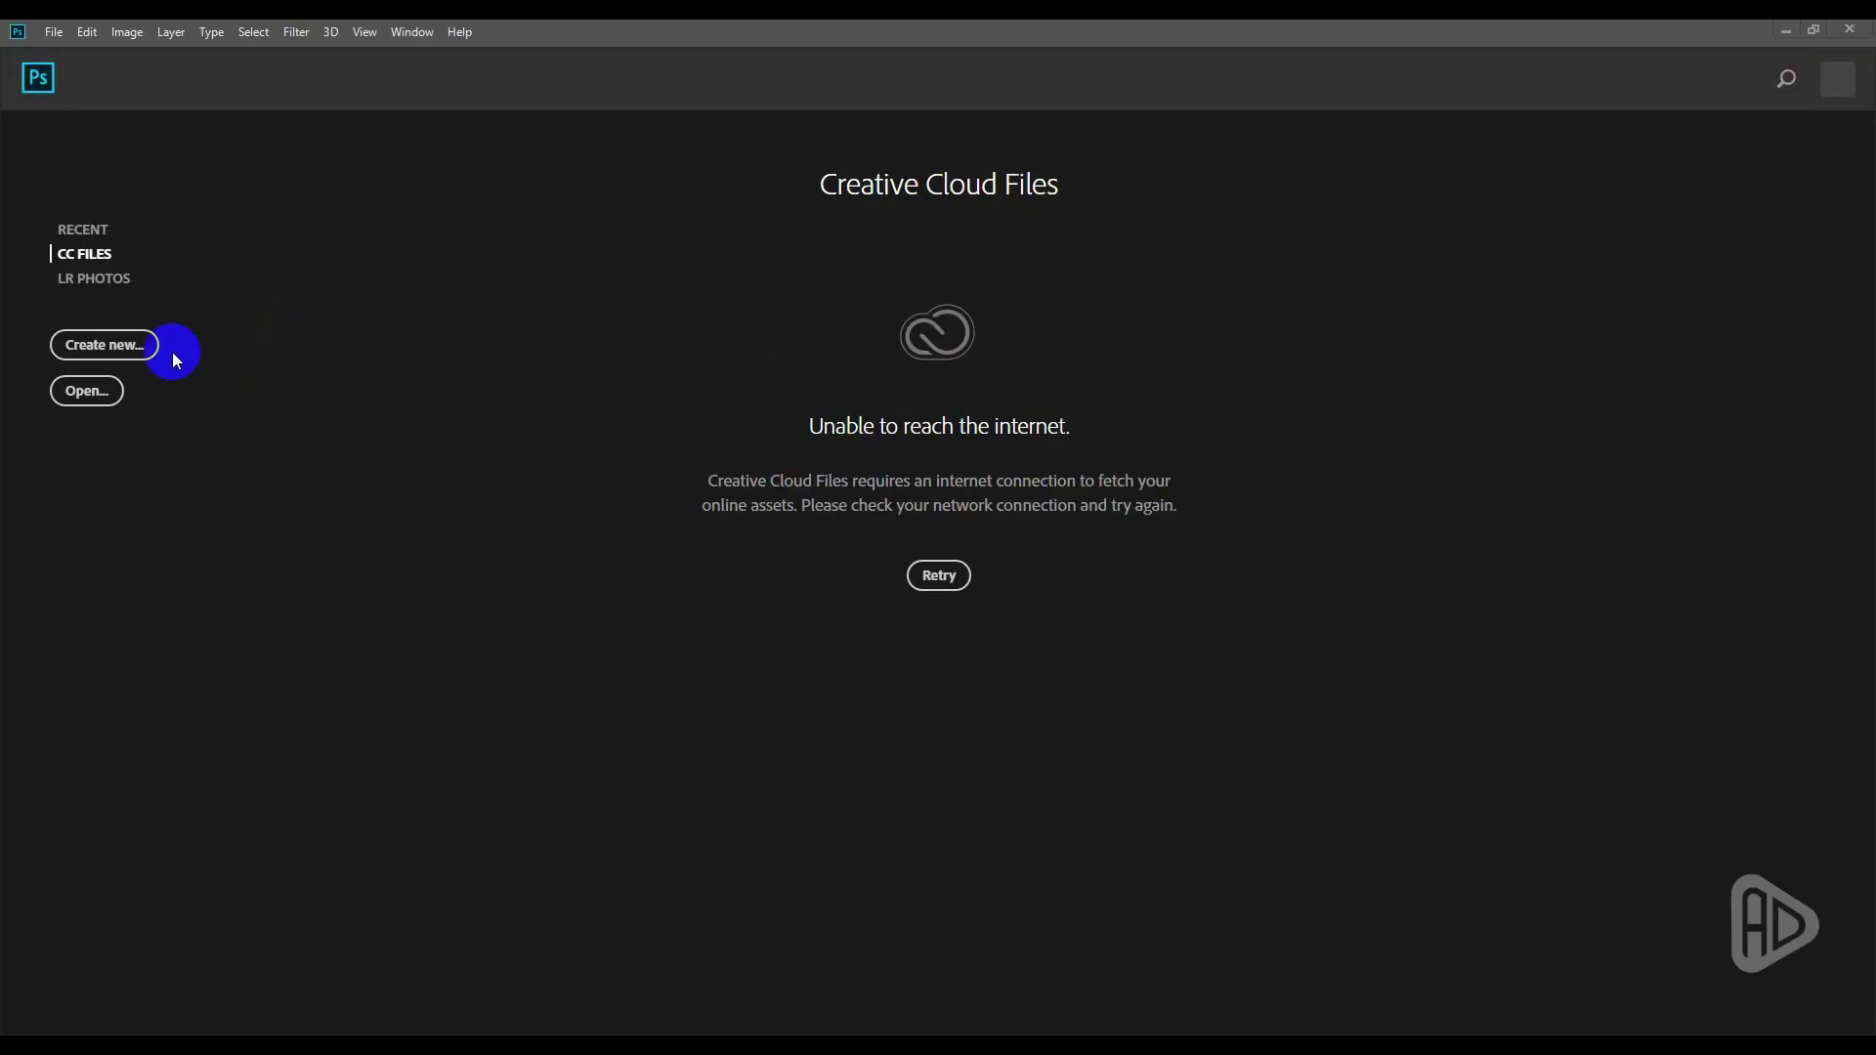
Create a new 1080 × 1080 px, 72 ppi document with a White background
{"action": "left_click", "coordinate": [132, 347]}
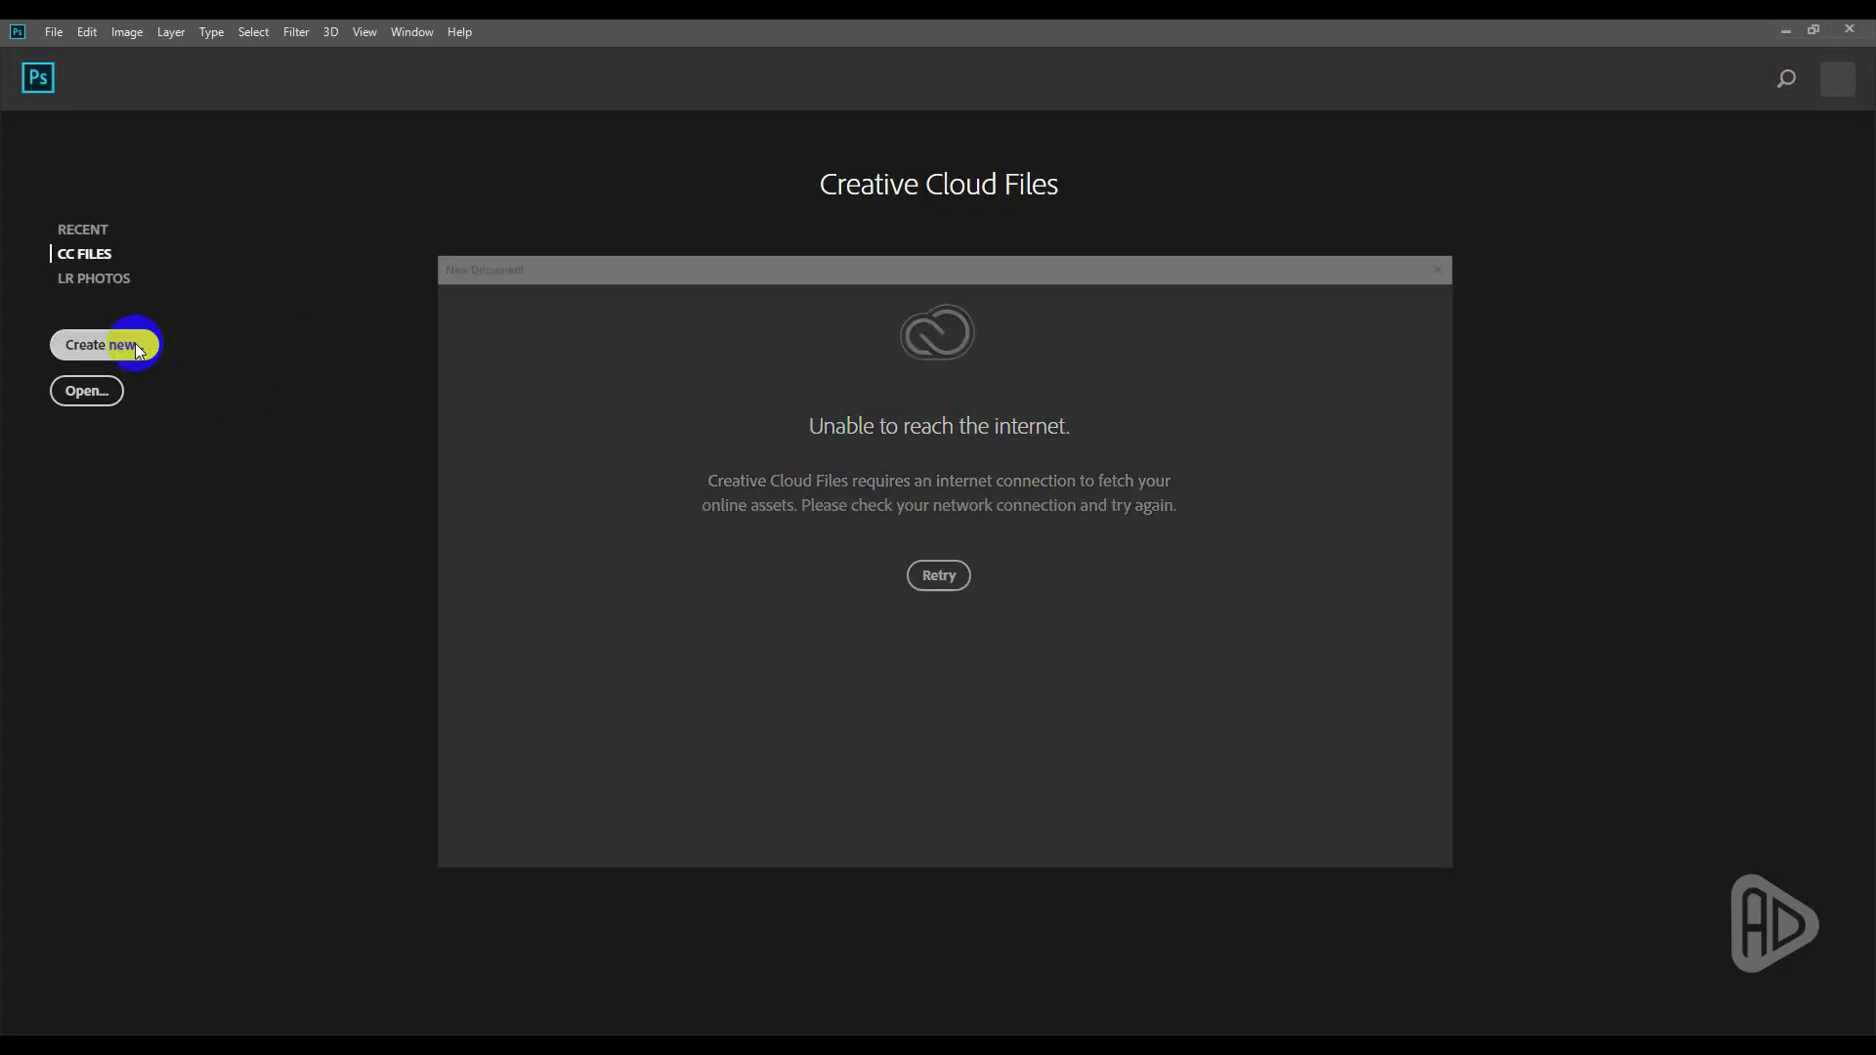
{"action": "double_click", "coordinate": [1221, 440]}
{"action": "type", "text": "1080"}
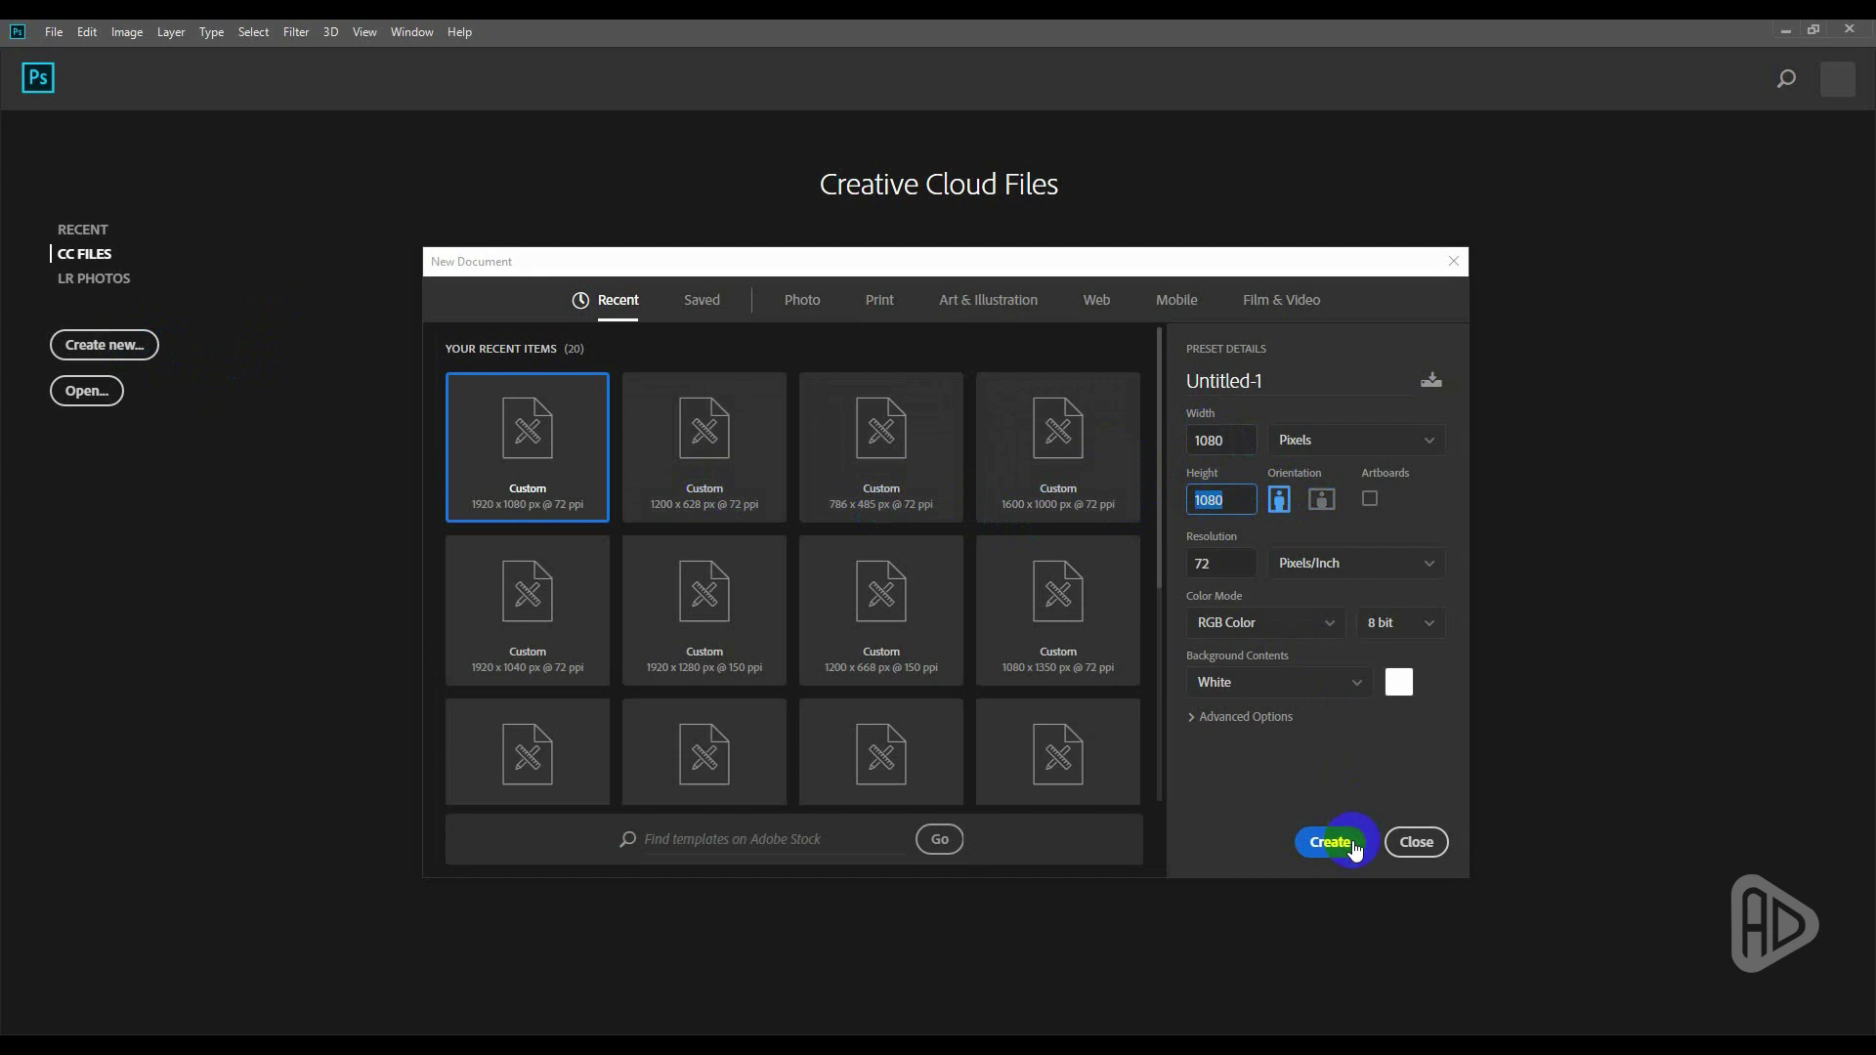
{"action": "left_click", "coordinate": [1330, 841]}
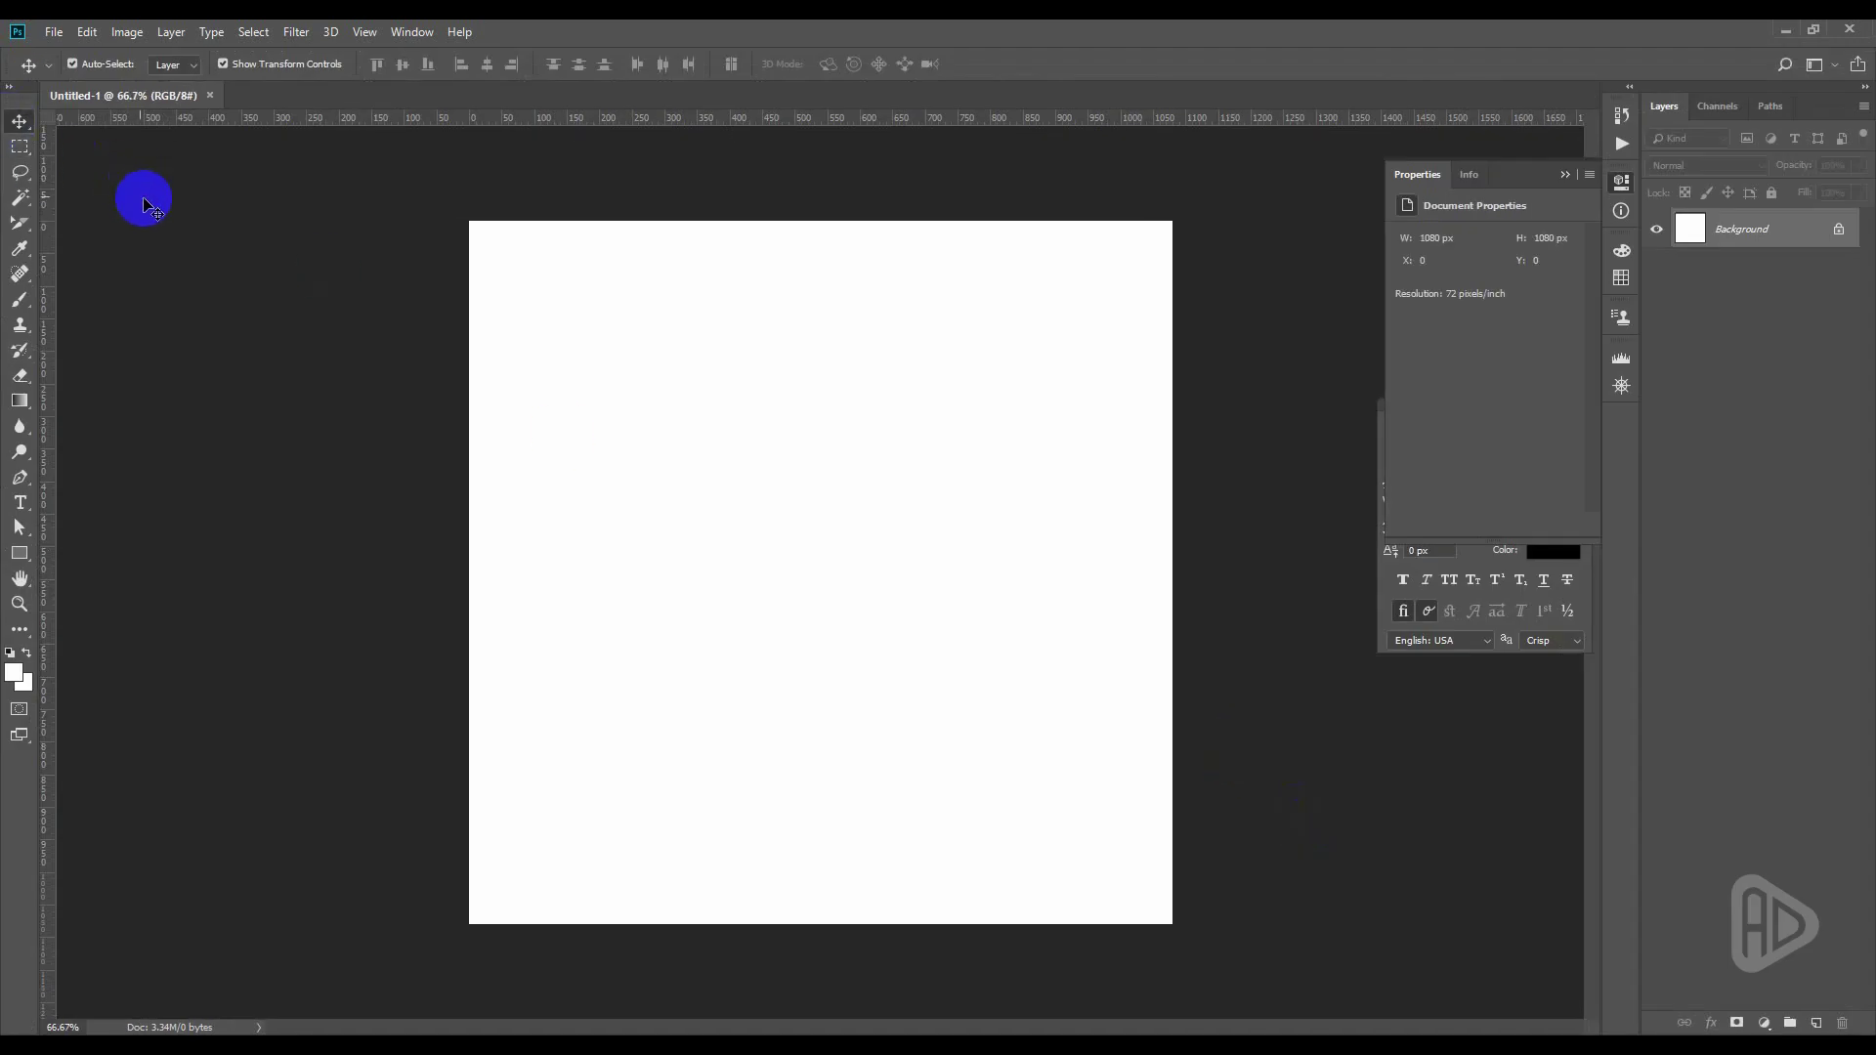
Draw a 1080 × 1080 px rectangle and give it a black fill
{"action": "left_click", "coordinate": [19, 552]}
{"action": "left_click", "coordinate": [786, 509]}
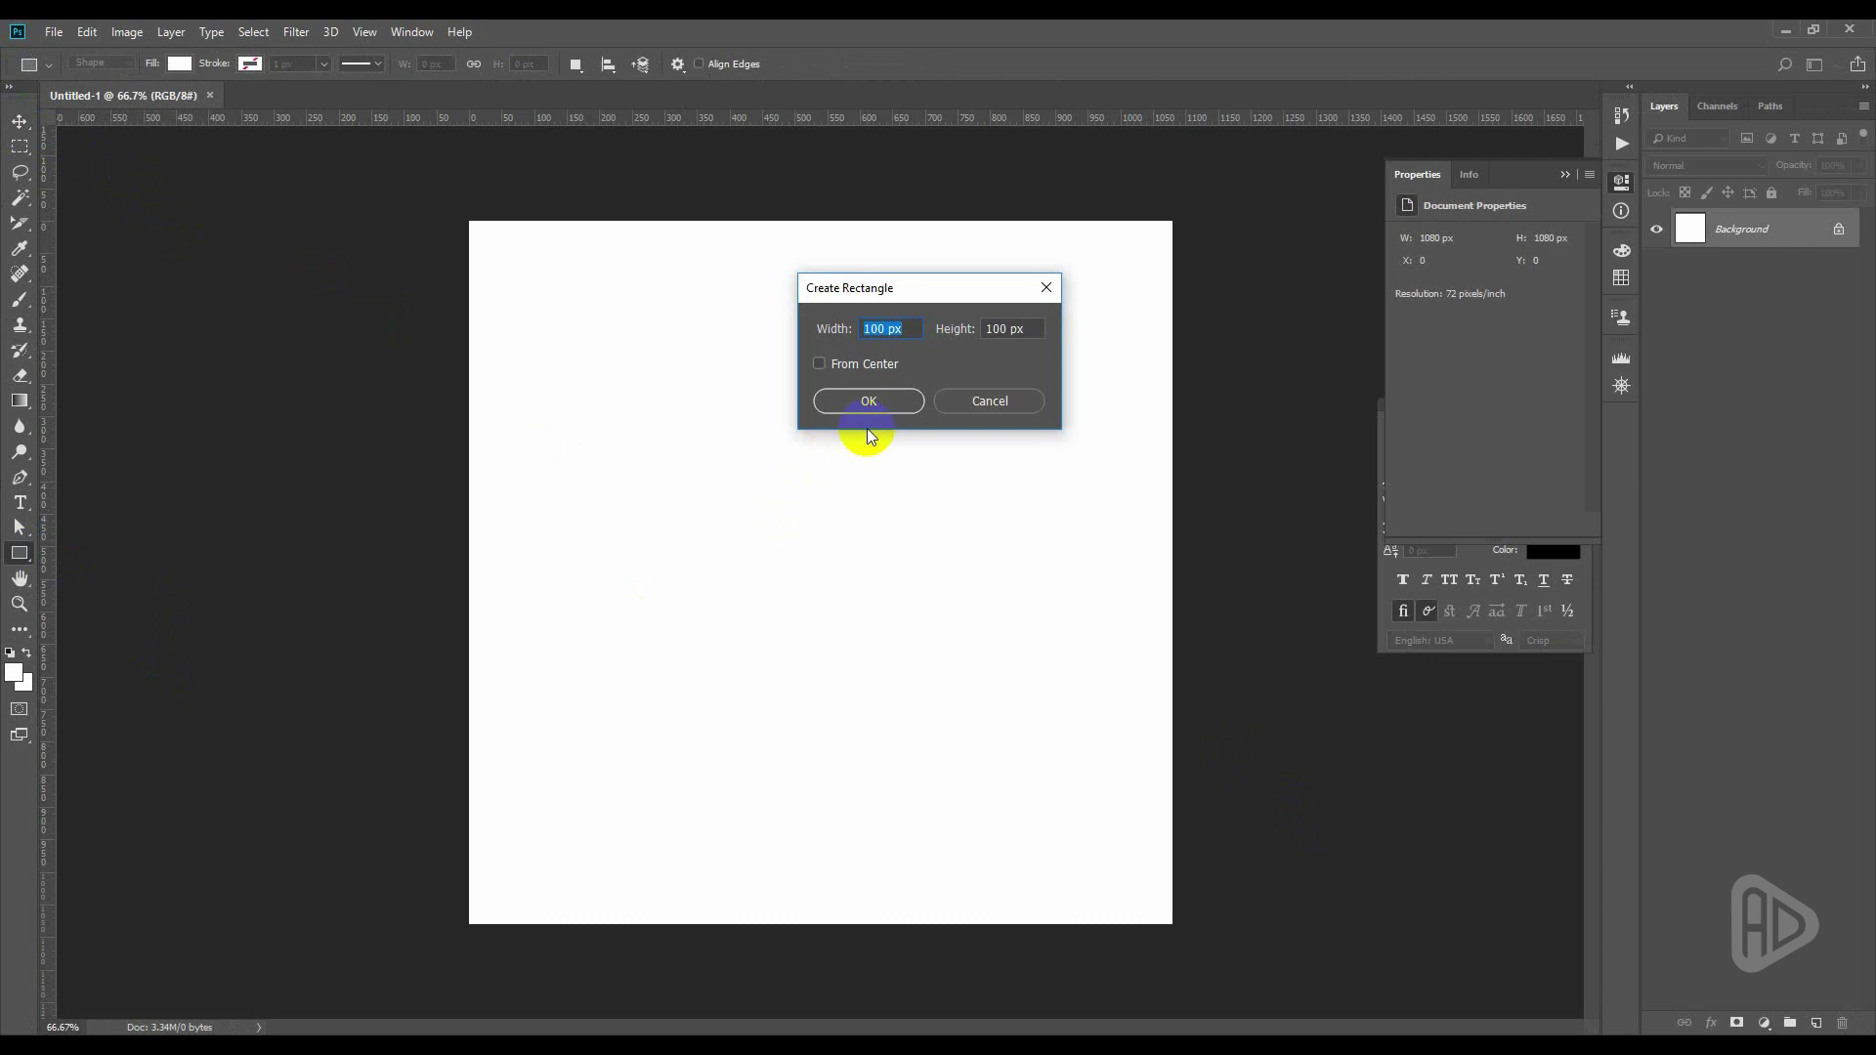
{"action": "type", "text": "1080"}
{"action": "key", "text": "Tab"}
{"action": "type", "text": "1080"}
{"action": "key", "text": "Return"}
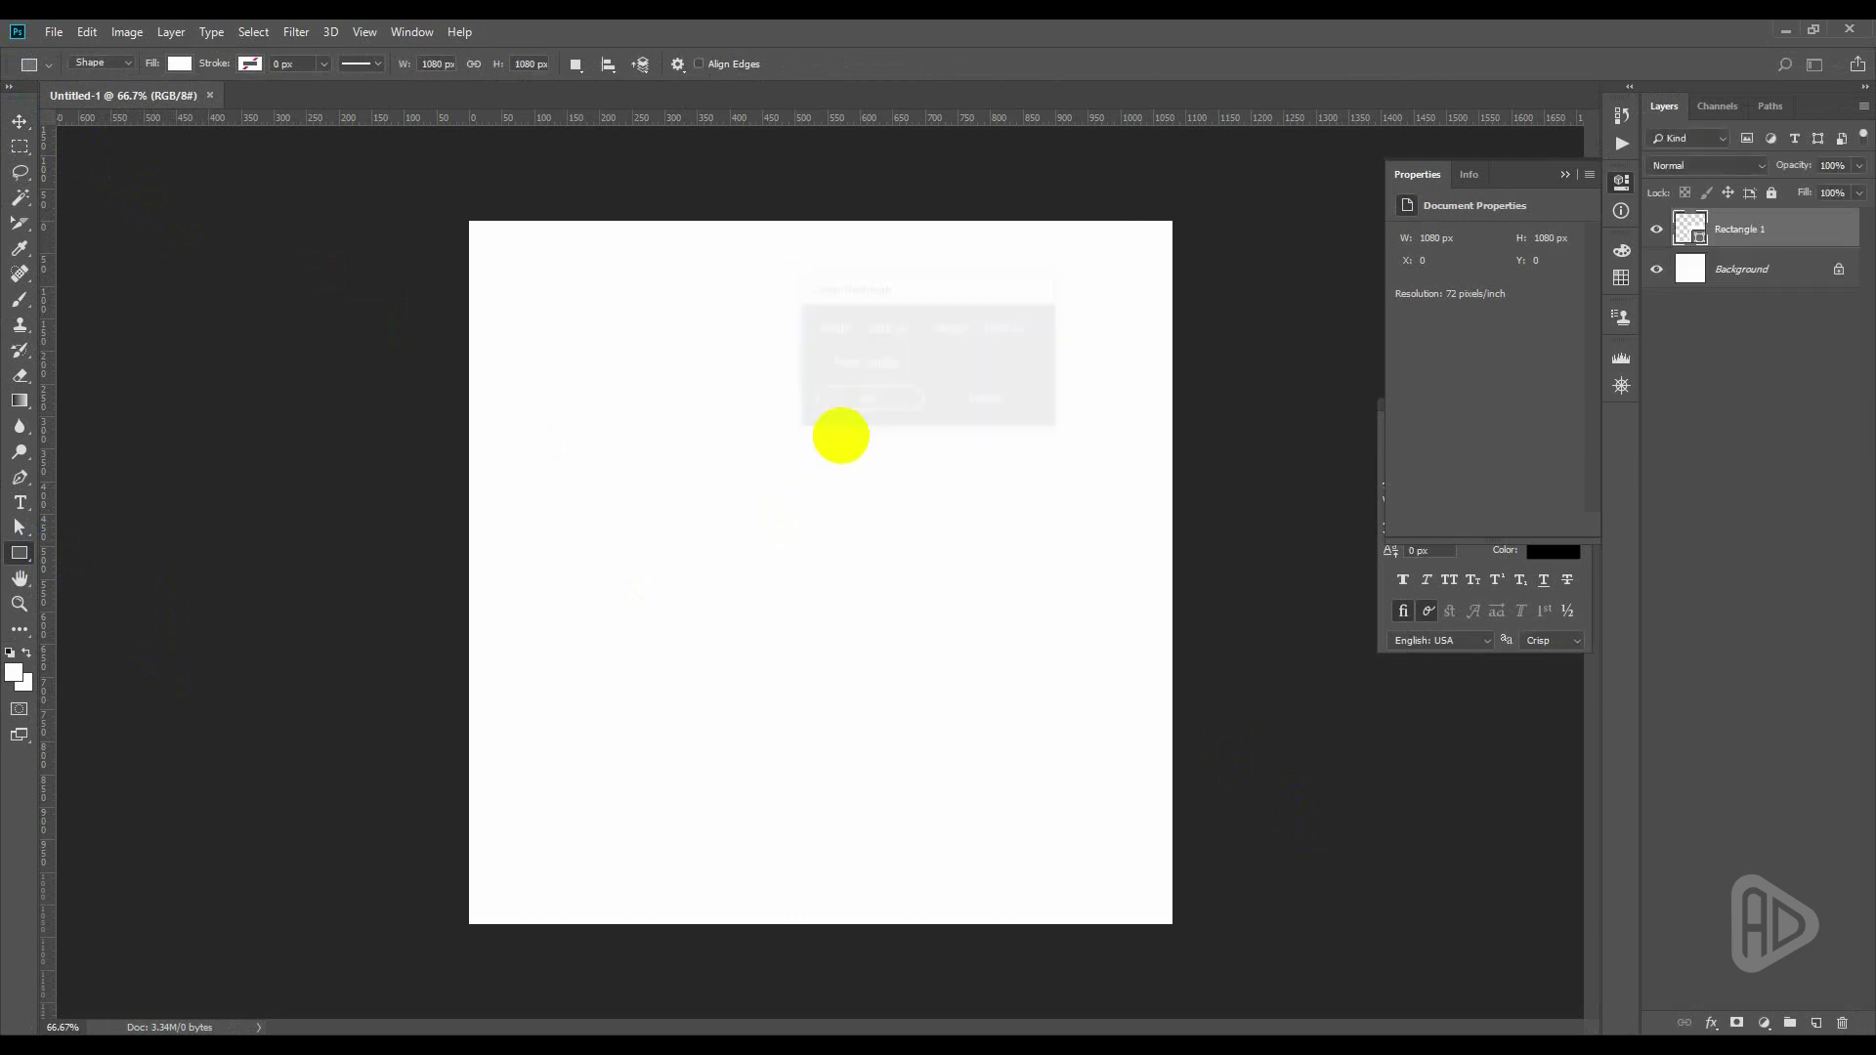
{"action": "left_click", "coordinate": [179, 65]}
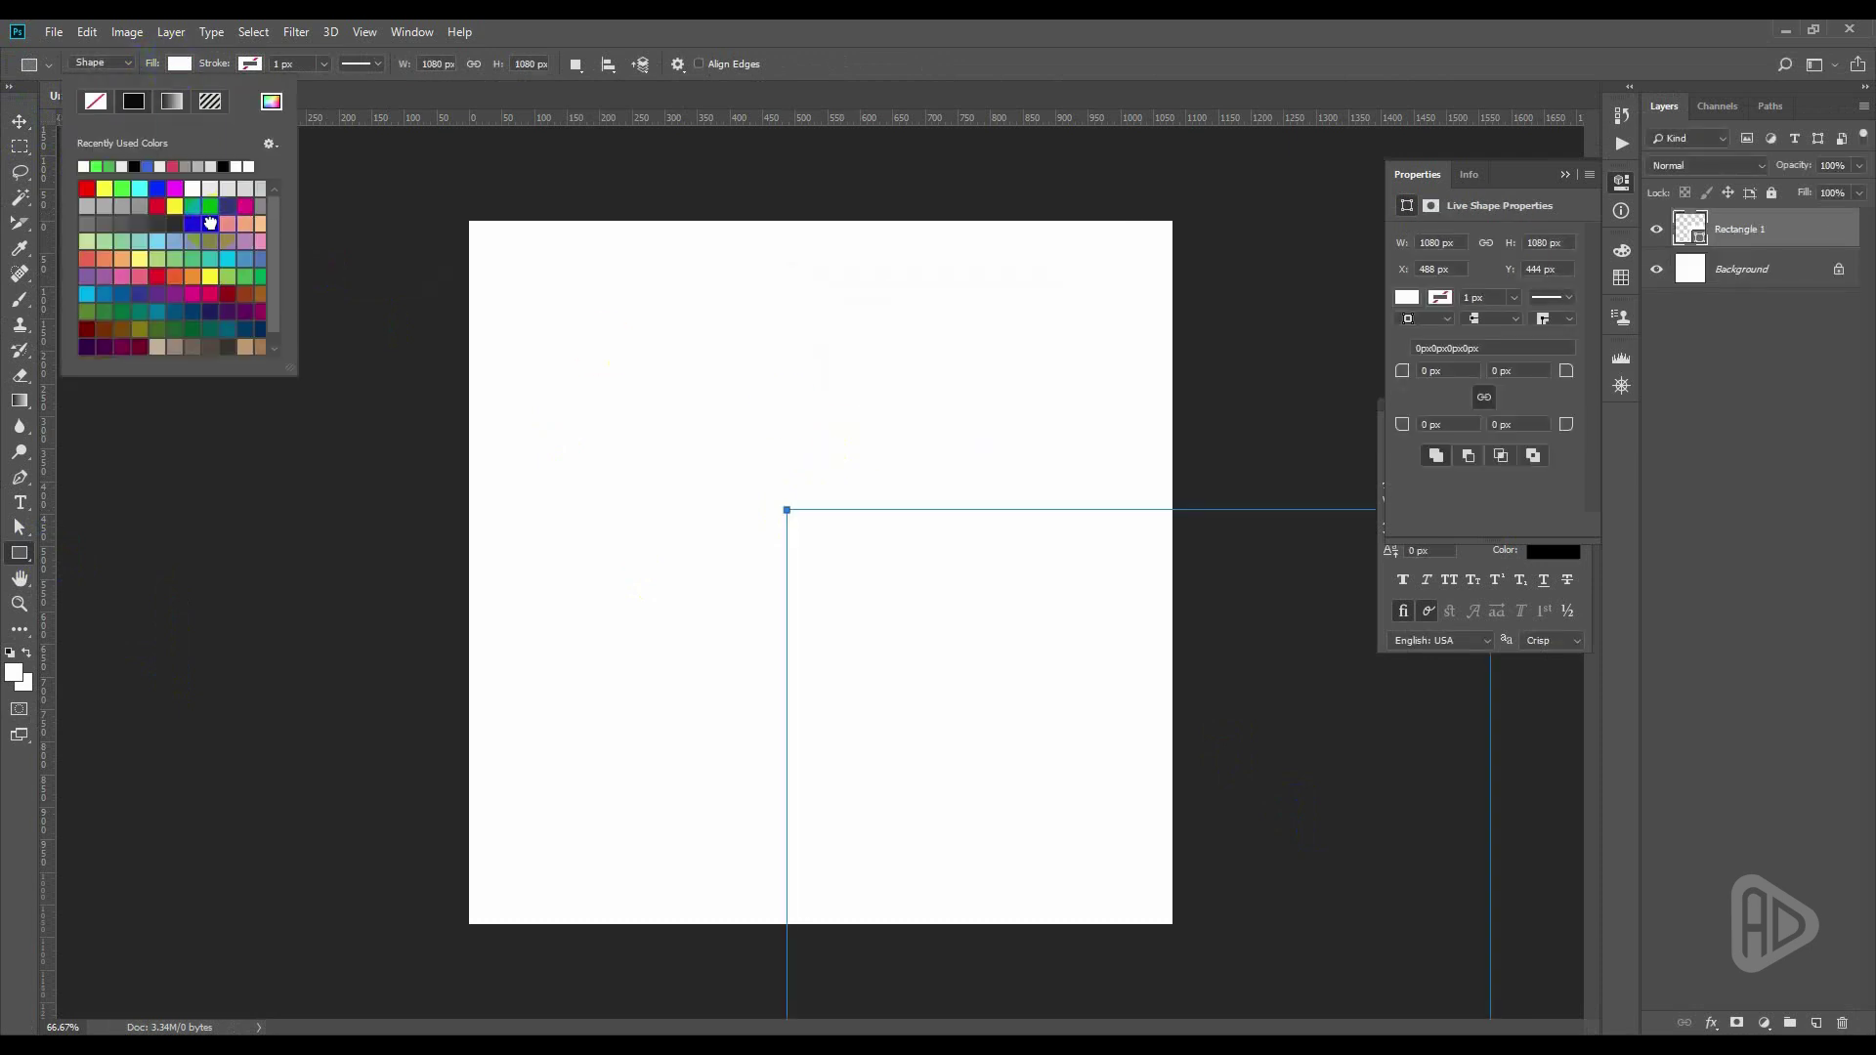
{"action": "left_click", "coordinate": [210, 222]}
Move and align the black rectangle so it fills the whole canvas
{"action": "left_click", "coordinate": [20, 121]}
{"action": "left_click_drag", "start_coordinate": [944, 631], "coordinate": [628, 403]}
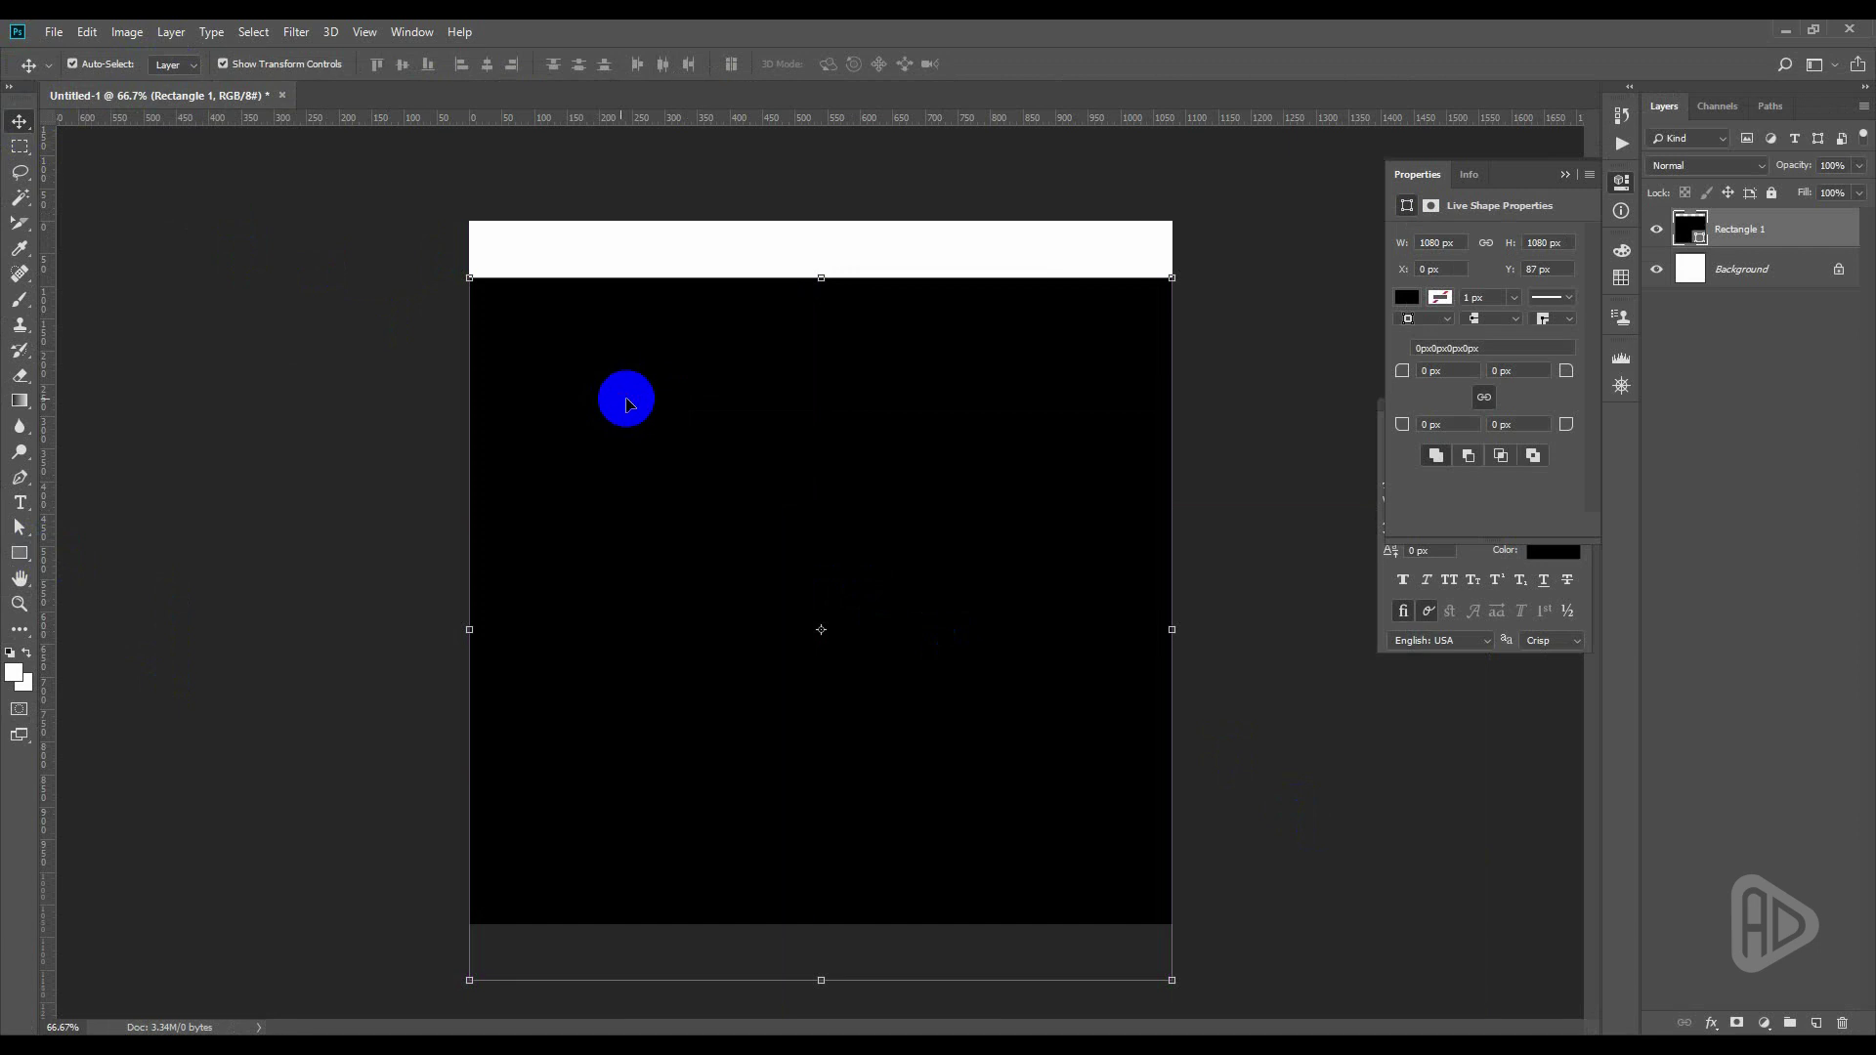
{"action": "key", "text": "ctrl+a"}
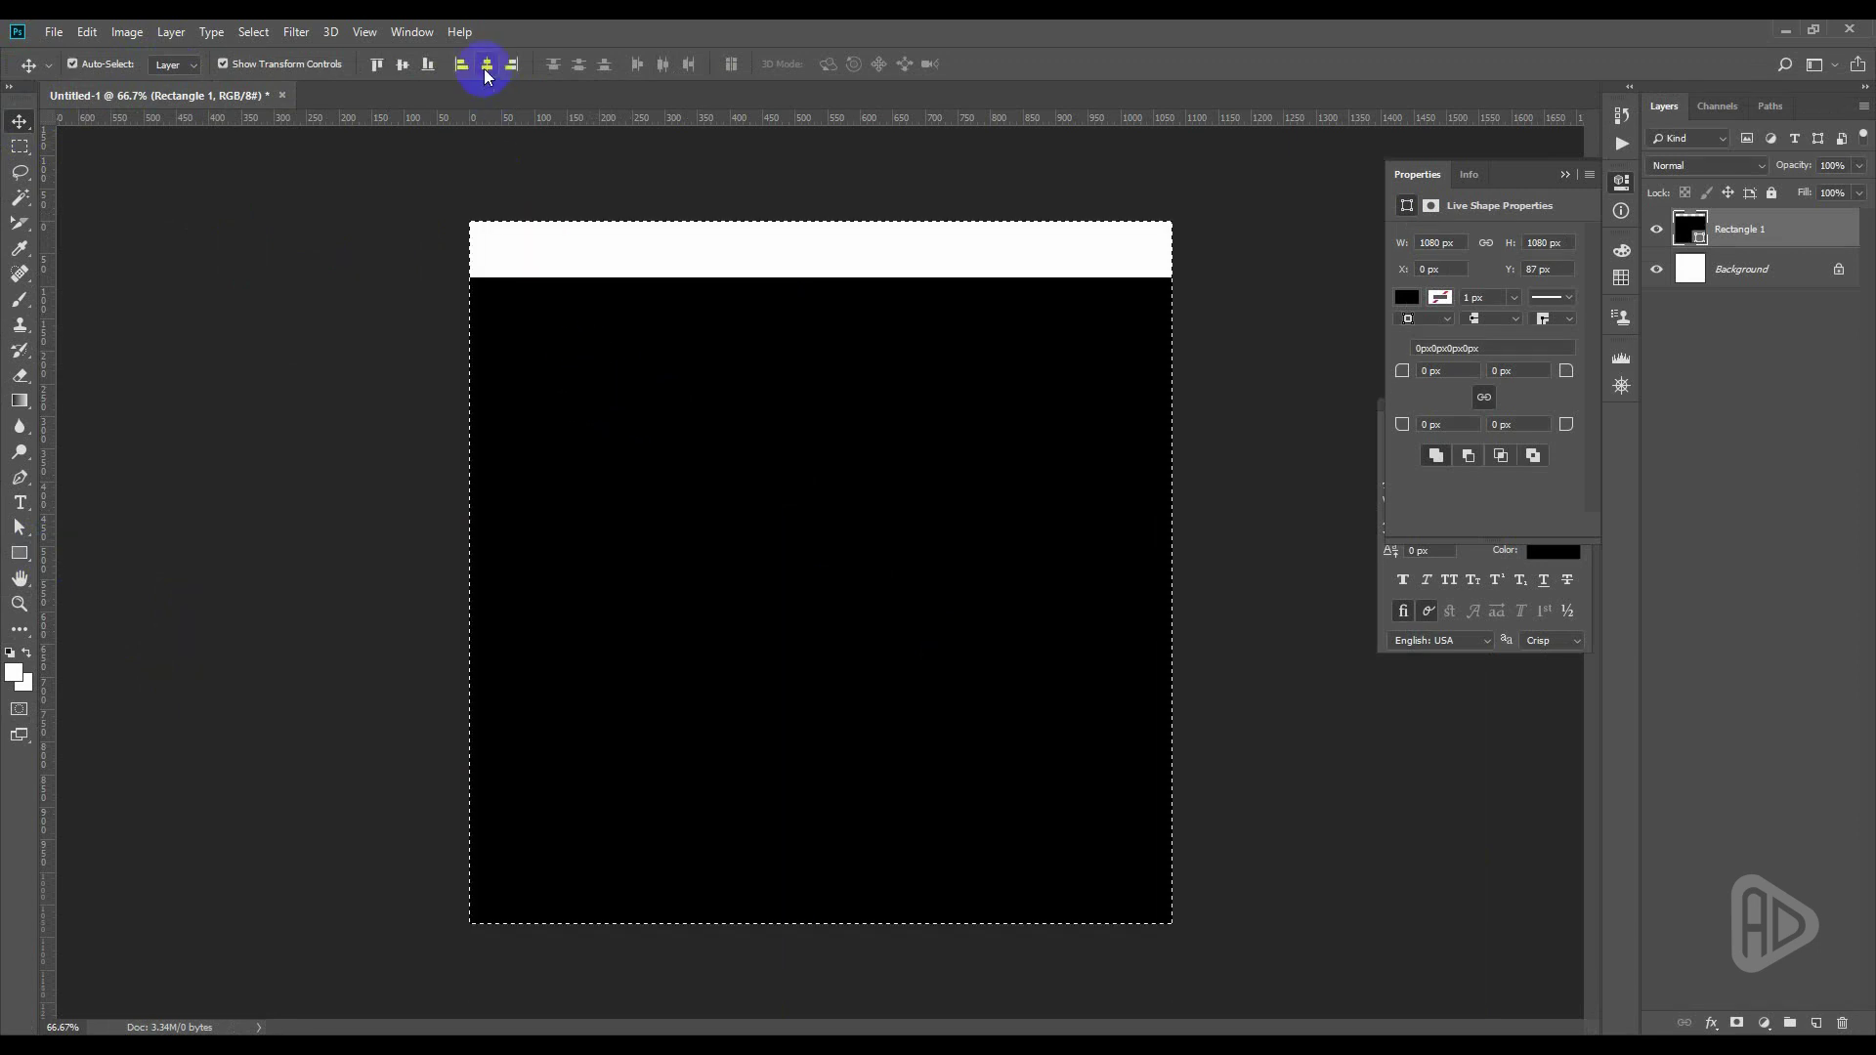
{"action": "left_click", "coordinate": [412, 65]}
{"action": "left_click", "coordinate": [703, 408]}
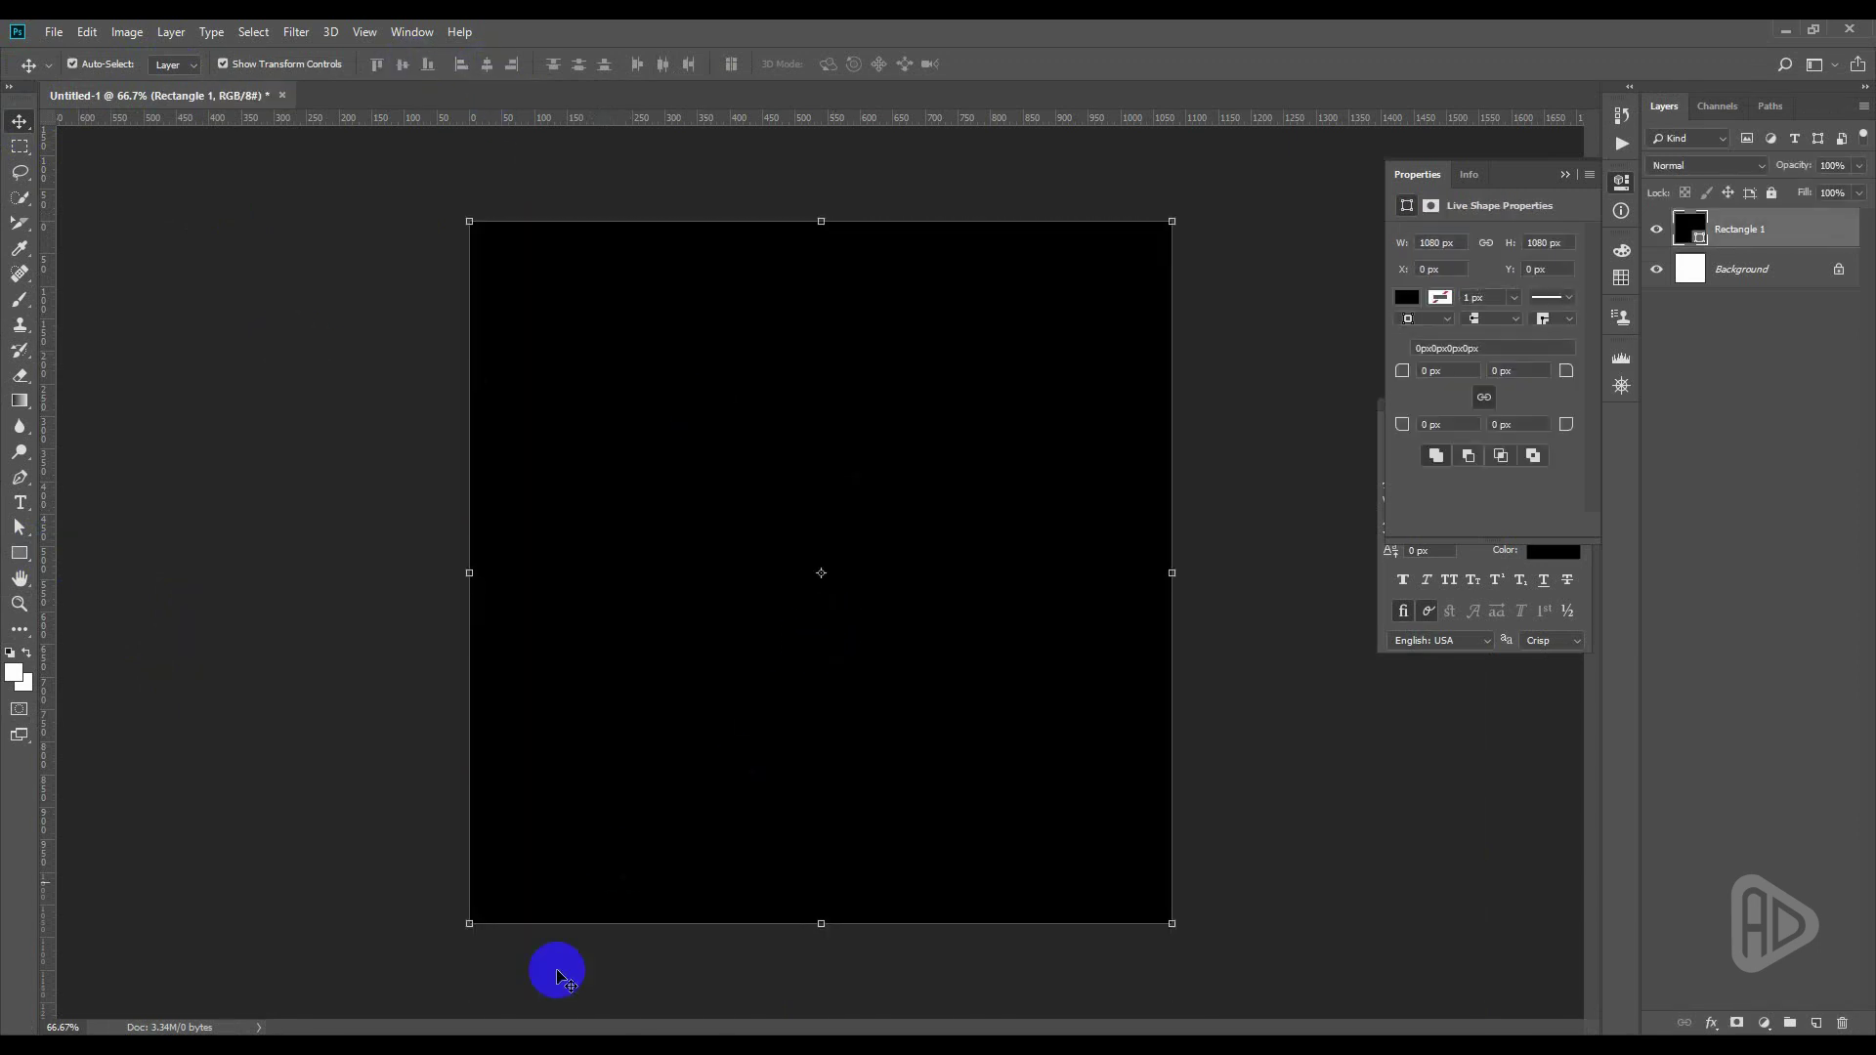
Open the shopping-woman photo from Explorer in its own tab and start unlocking its Background layer
{"action": "left_click", "coordinate": [555, 1026]}
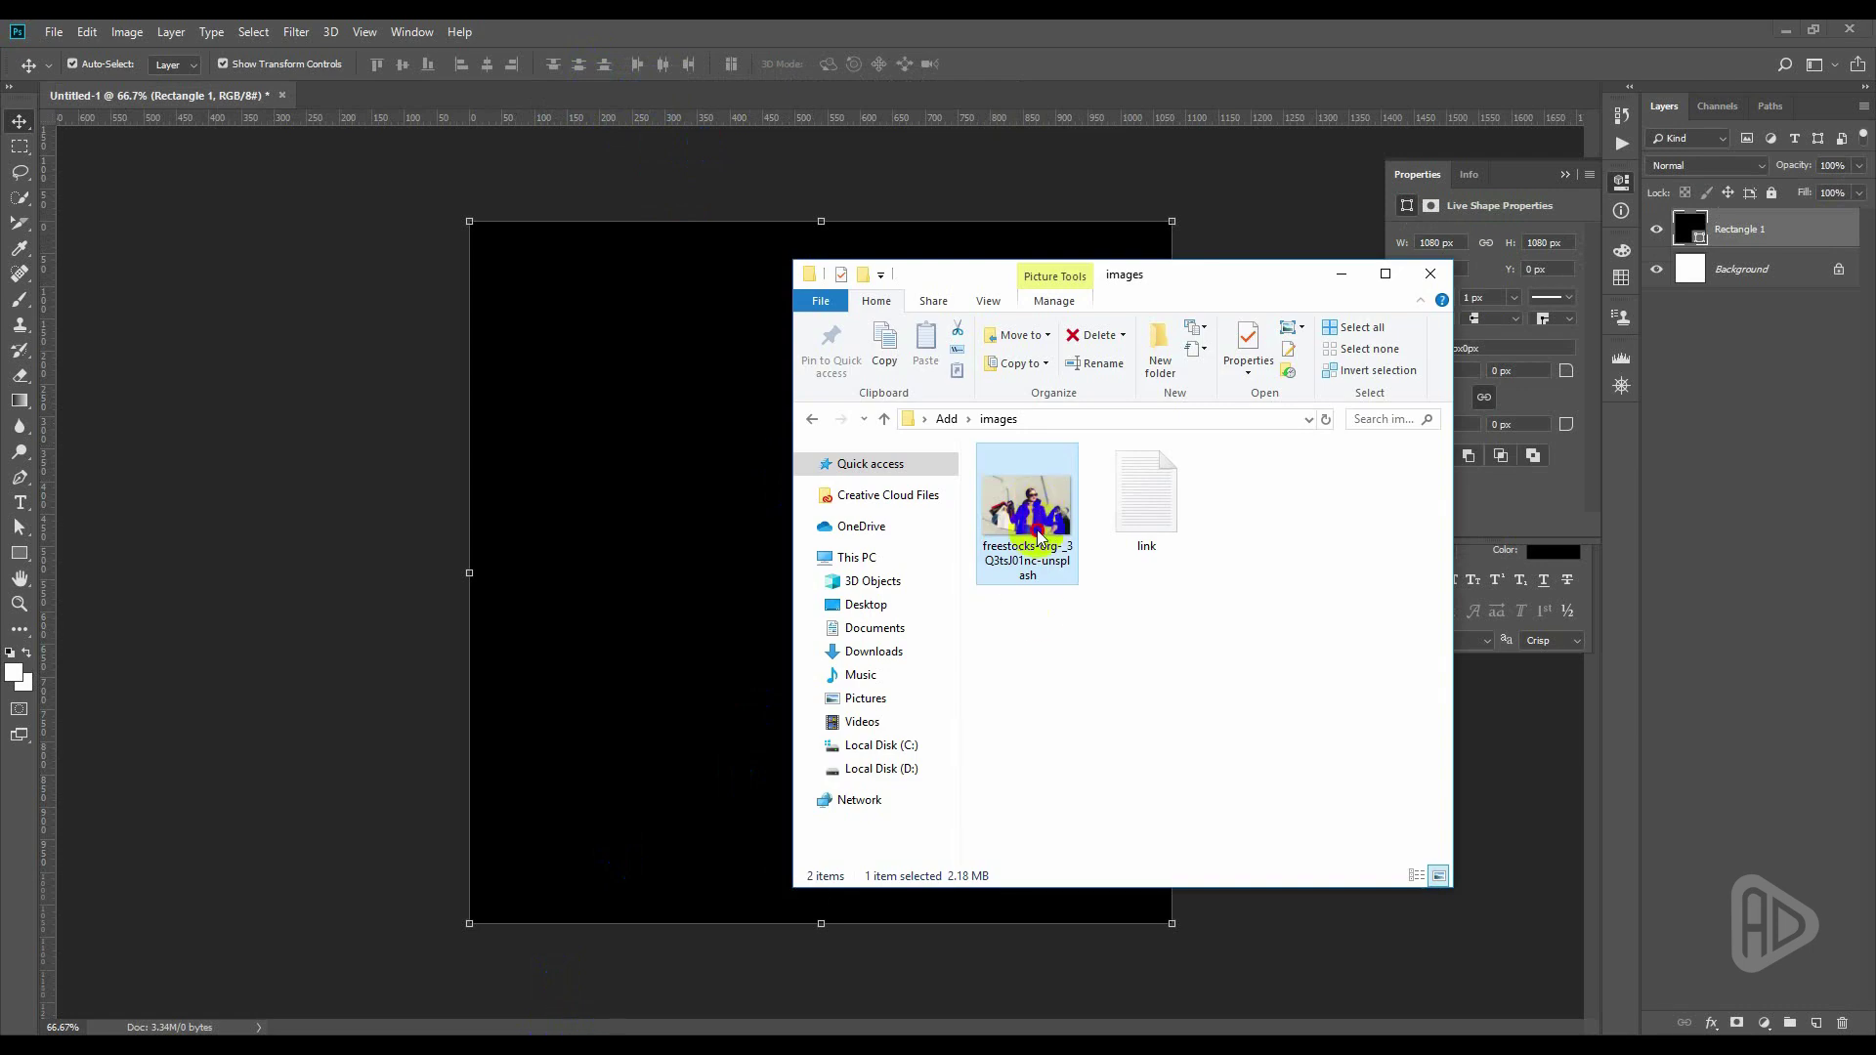
{"action": "left_click_drag", "start_coordinate": [1037, 538], "coordinate": [745, 89]}
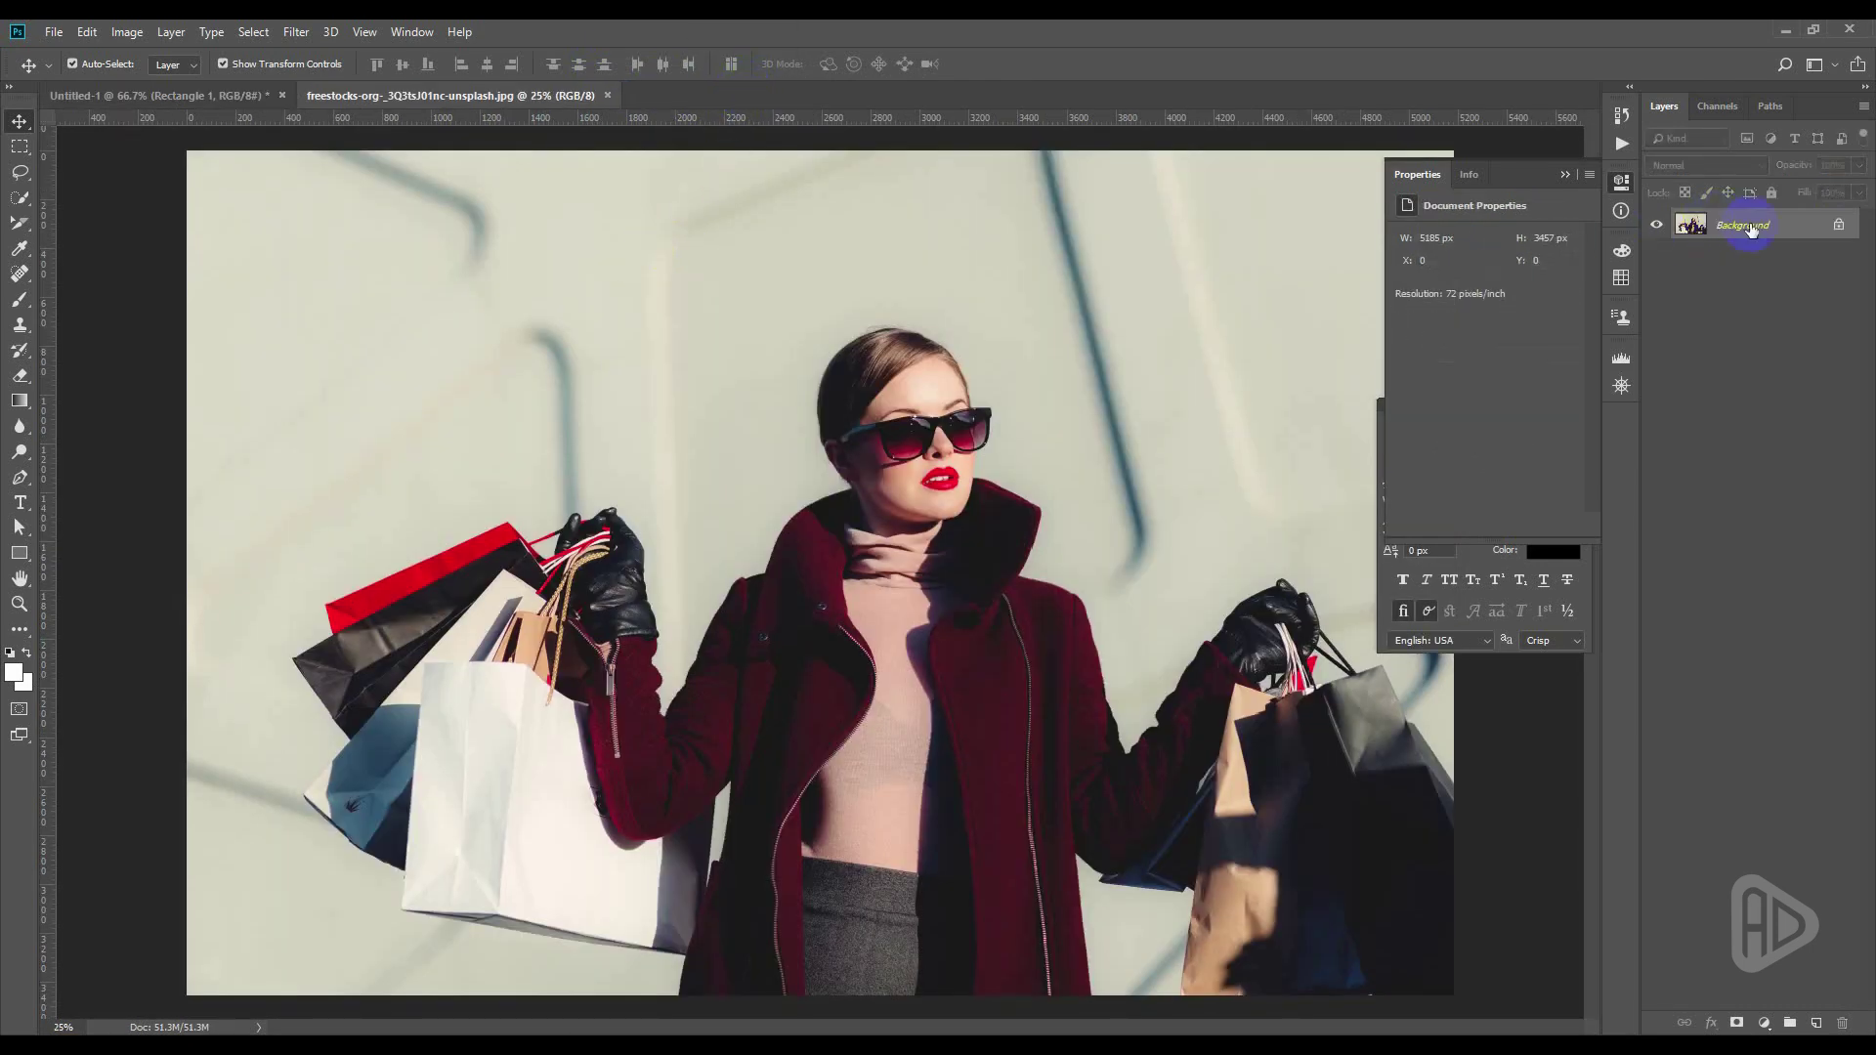
{"action": "double_click", "coordinate": [1750, 227]}
Convert the Background to Layer 0 and quick-select the upper-left, lower-left and right wall
{"action": "left_click", "coordinate": [1104, 326]}
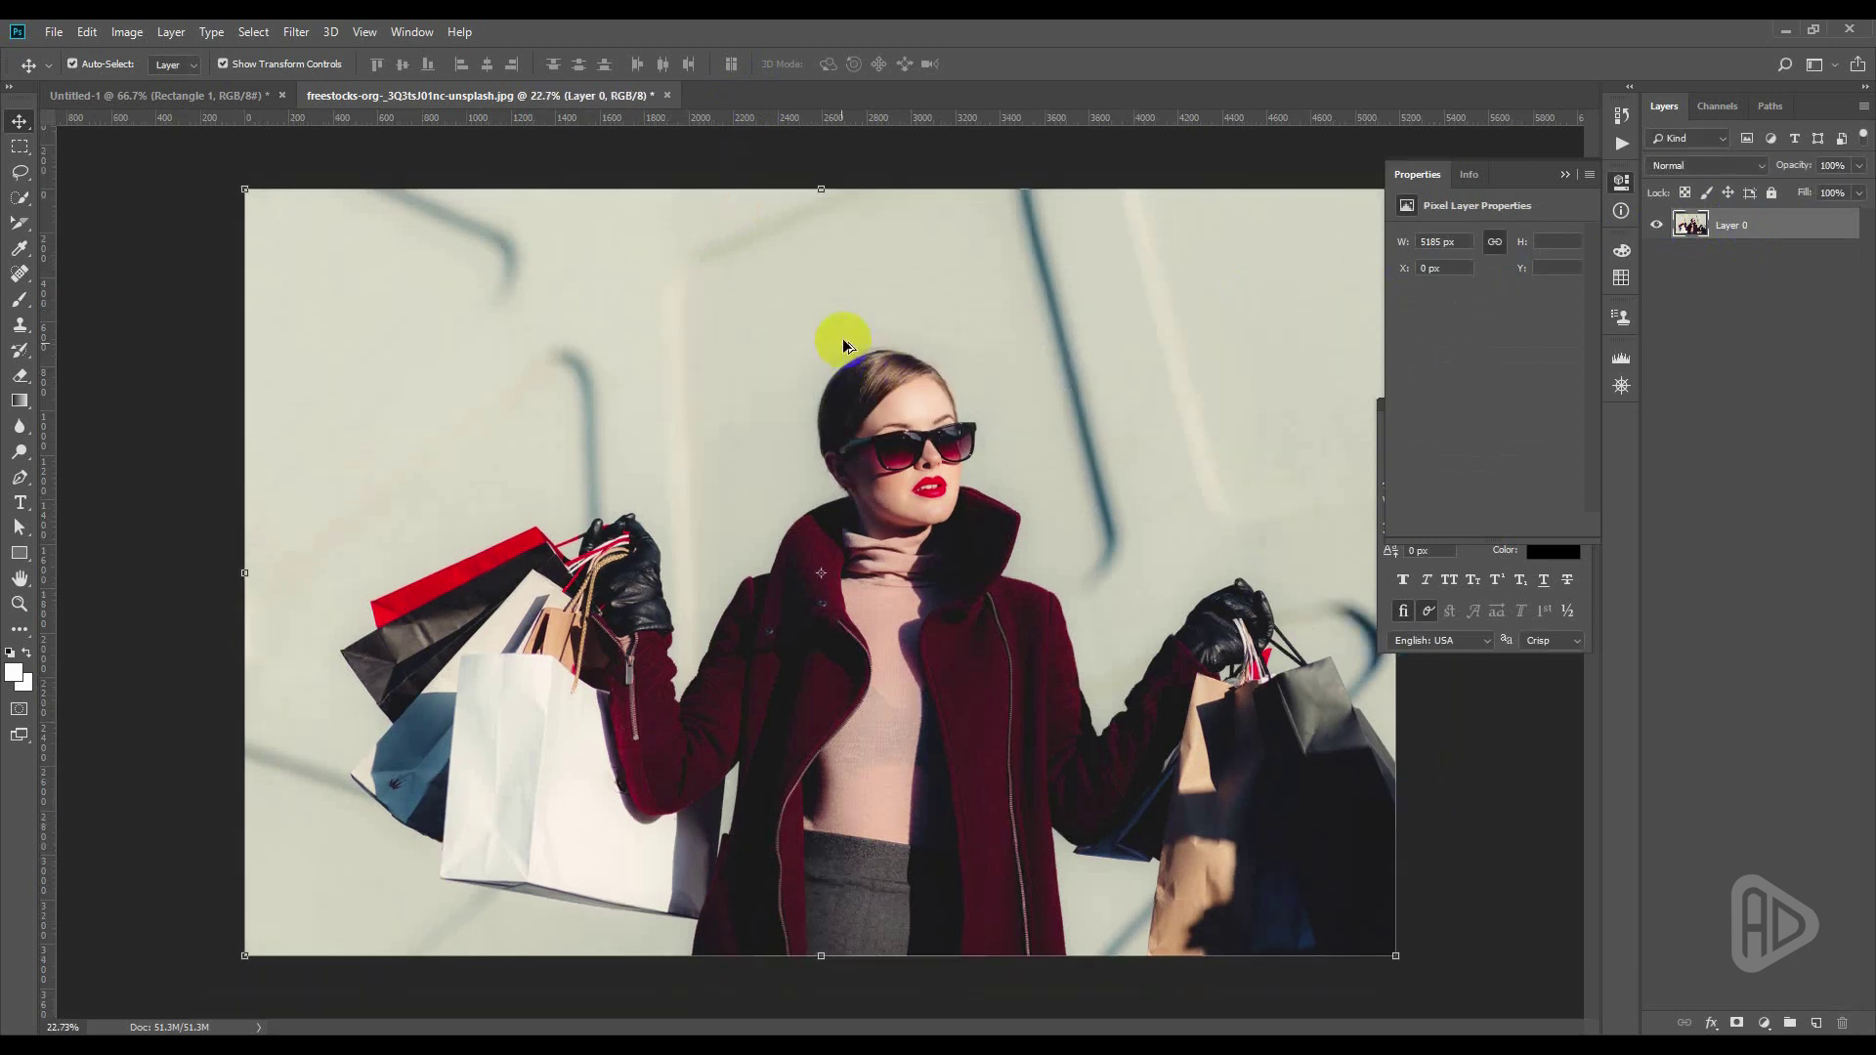
{"action": "left_click", "coordinate": [24, 203]}
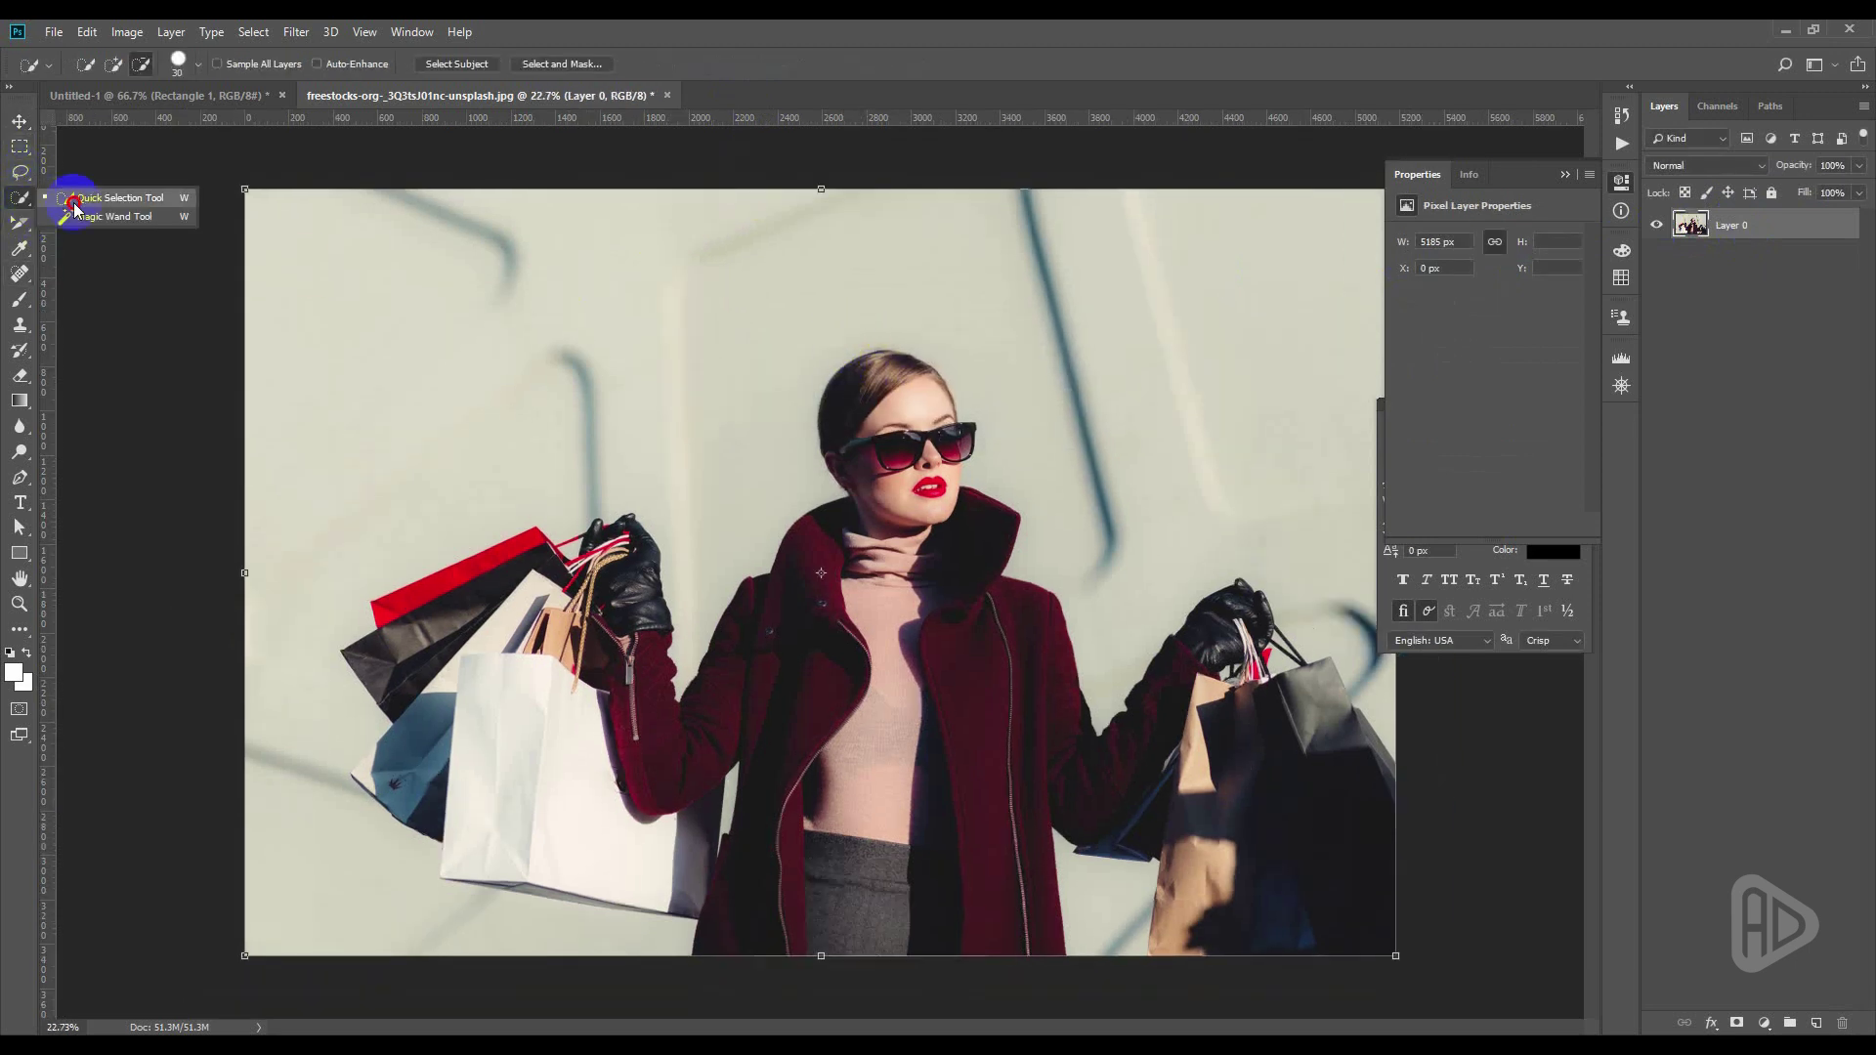
{"action": "mouse_move", "coordinate": [361, 311]}
{"action": "left_mouse_down"}
{"action": "mouse_move", "coordinate": [641, 432]}
{"action": "mouse_move", "coordinate": [722, 646]}
{"action": "mouse_move", "coordinate": [1277, 511]}
{"action": "left_mouse_up"}
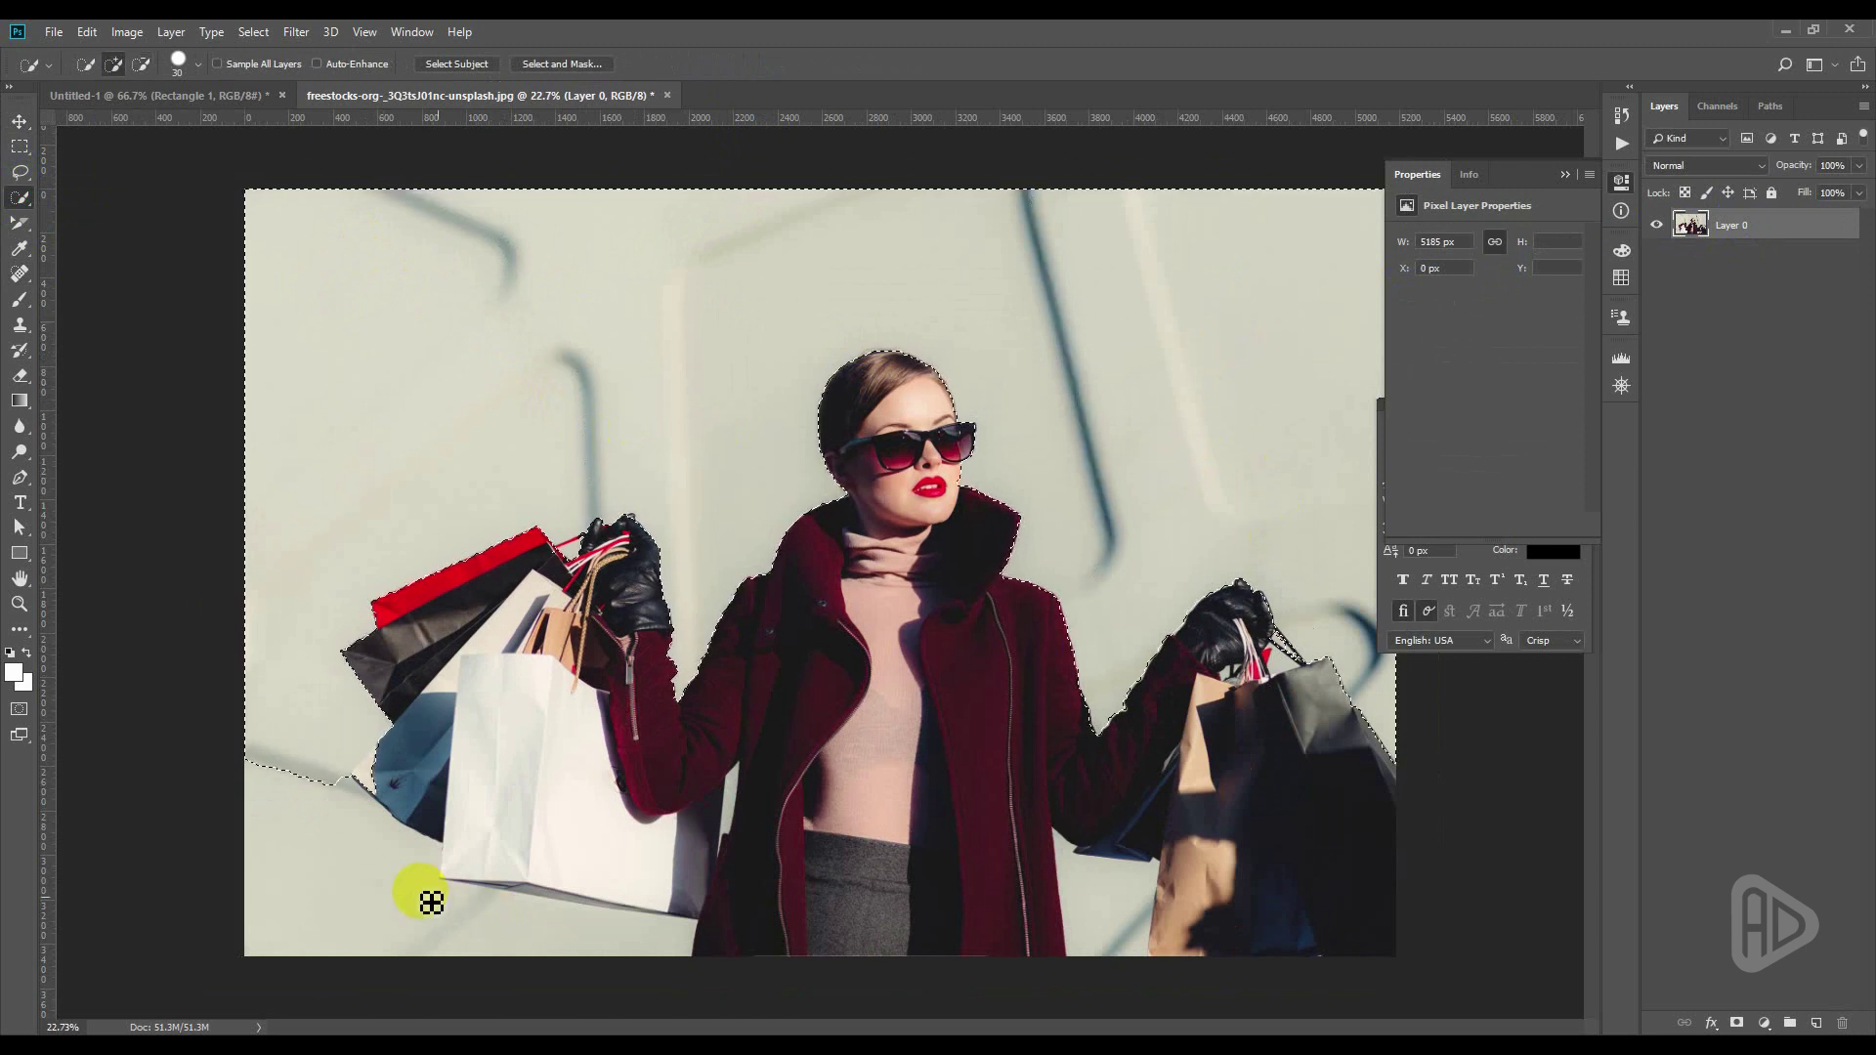
{"action": "mouse_move", "coordinate": [352, 875]}
{"action": "left_mouse_down"}
{"action": "mouse_move", "coordinate": [313, 766]}
{"action": "mouse_move", "coordinate": [385, 879]}
{"action": "left_mouse_up"}
{"action": "mouse_move", "coordinate": [1133, 967]}
{"action": "left_mouse_down"}
{"action": "mouse_move", "coordinate": [1040, 583]}
{"action": "mouse_move", "coordinate": [1139, 925]}
{"action": "left_mouse_up"}
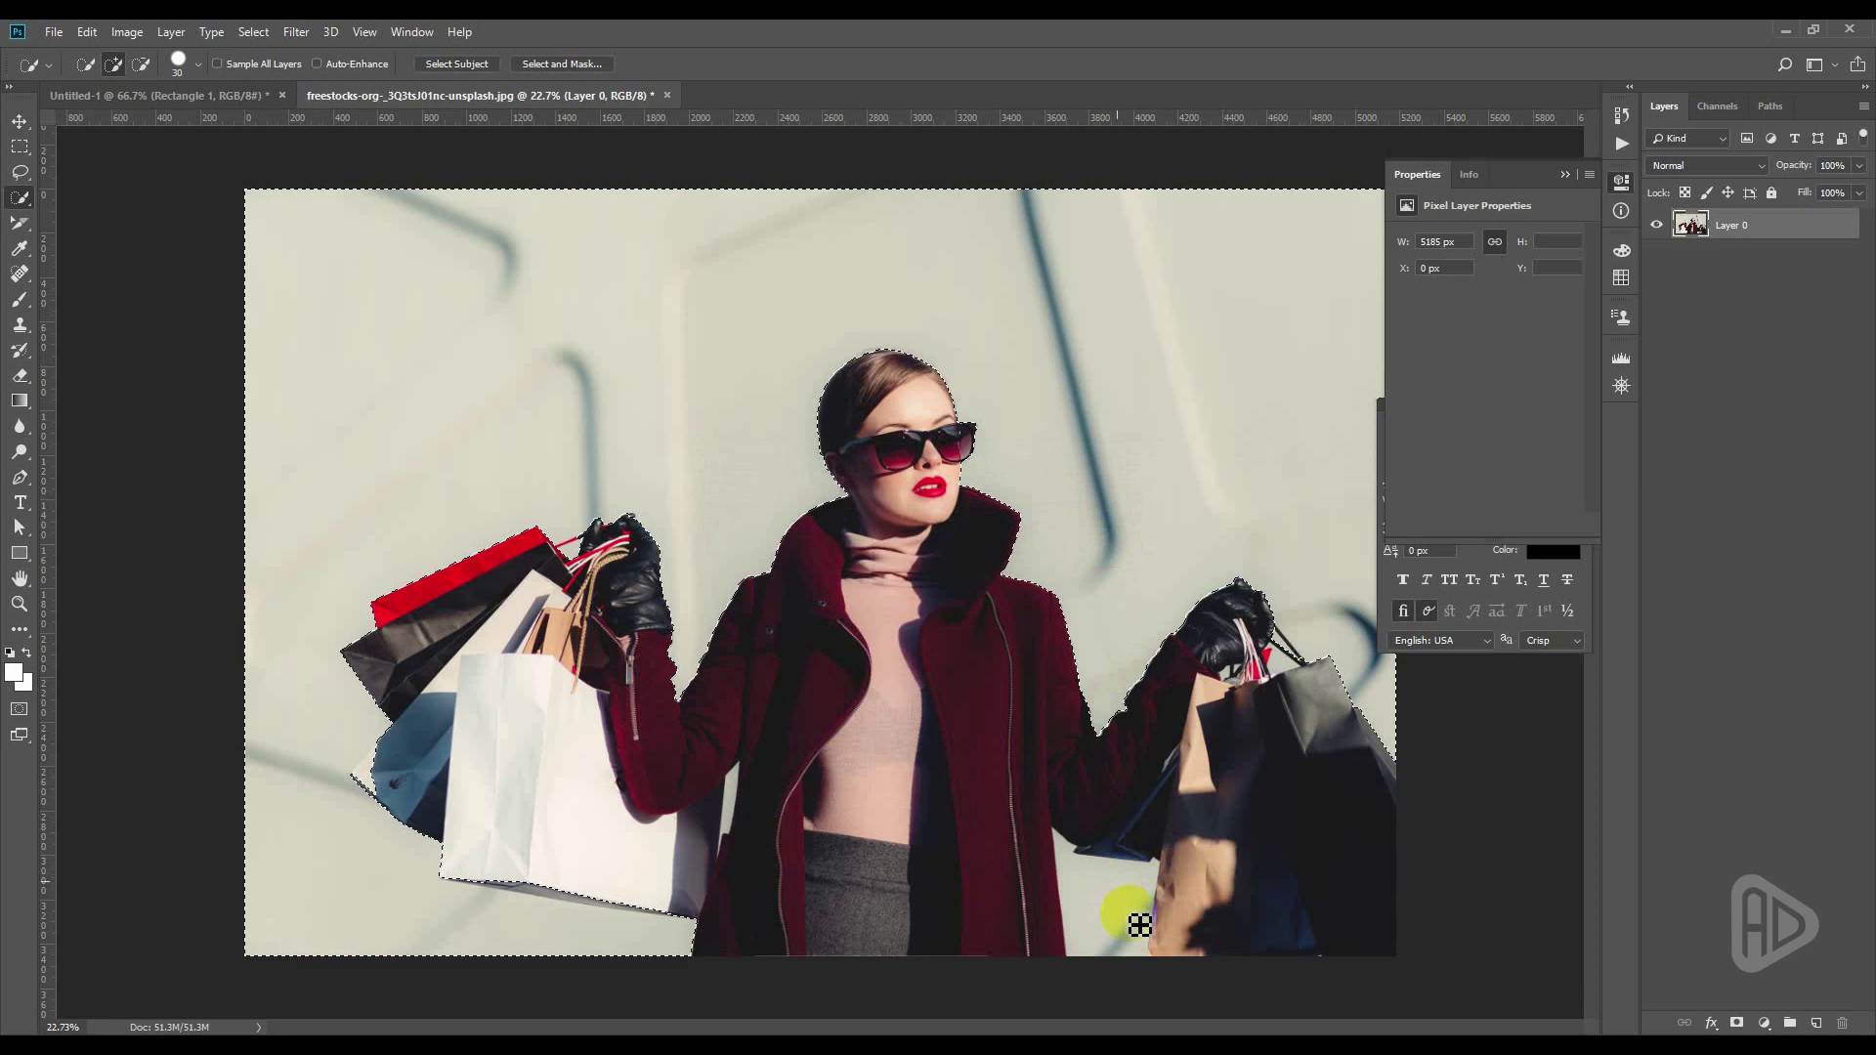
Add the wall between arm and body and subtract the bag strap from the selection
{"action": "left_click_drag", "start_coordinate": [884, 728], "coordinate": [757, 799]}
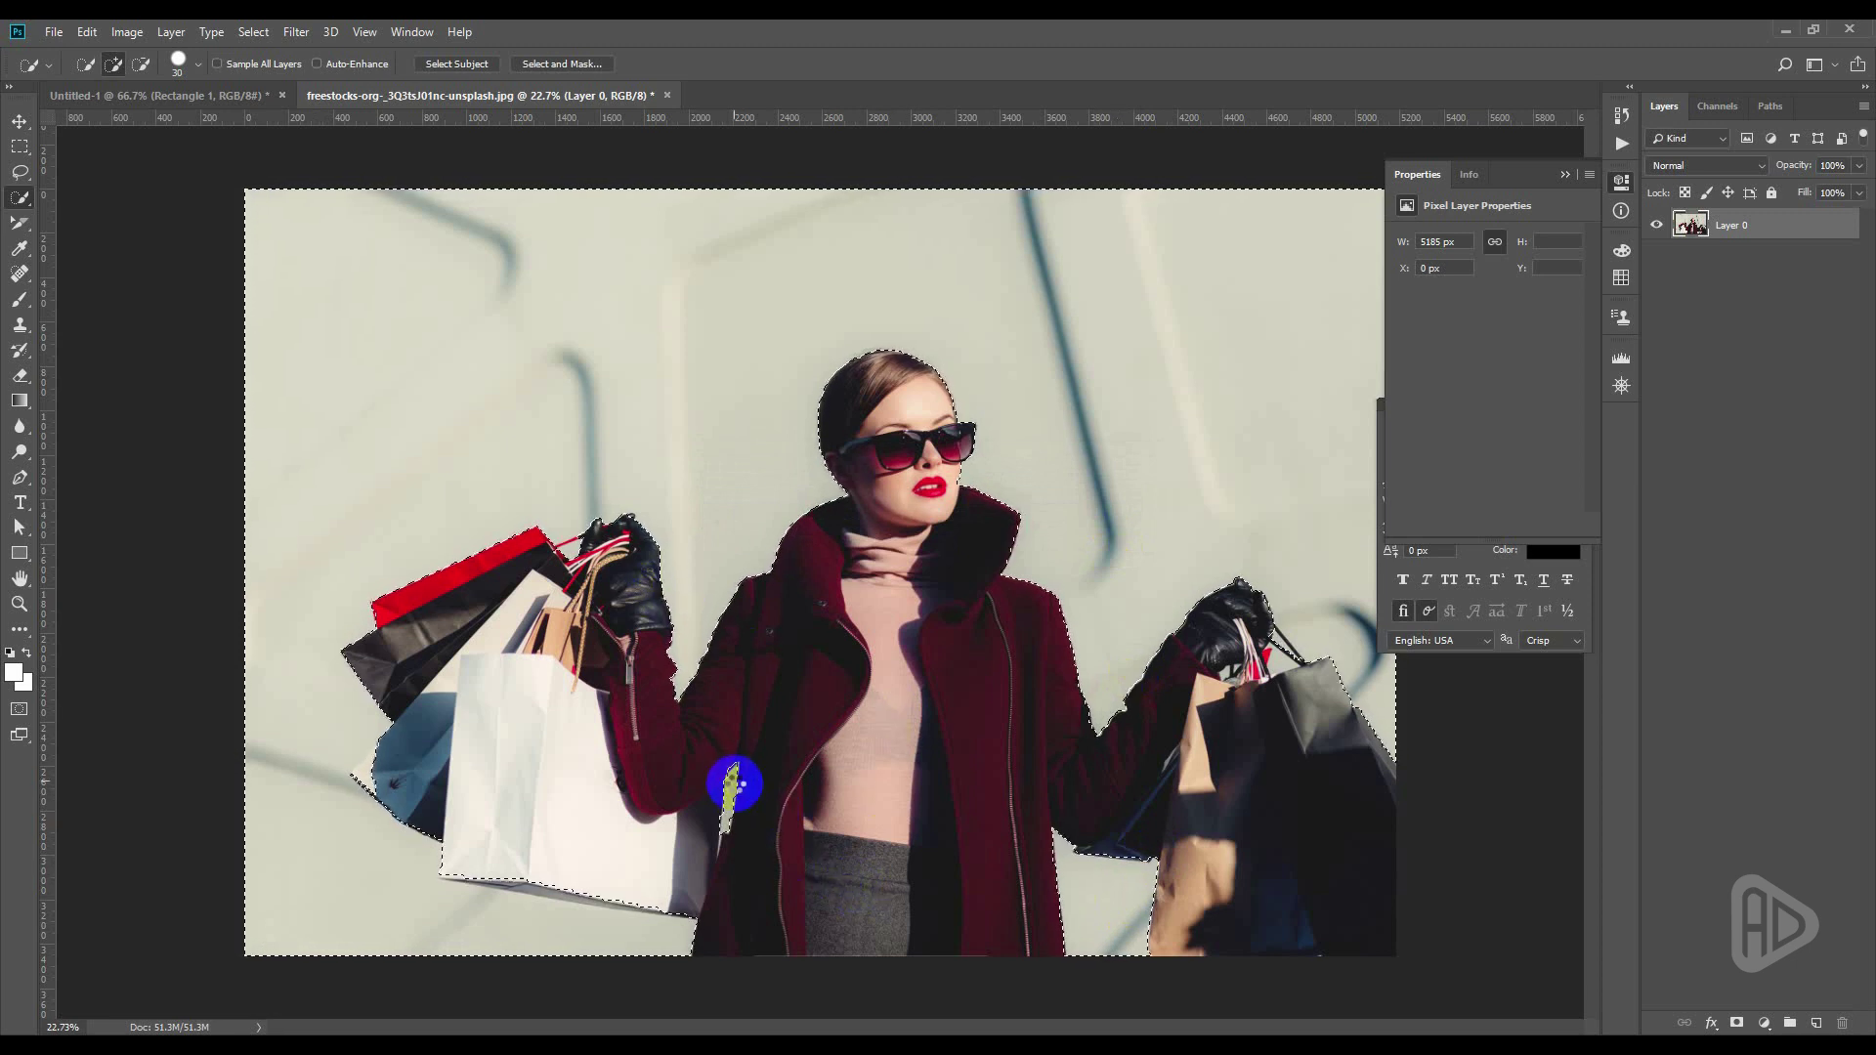
{"action": "mouse_move", "coordinate": [757, 799]}
{"action": "left_mouse_down"}
{"action": "mouse_move", "coordinate": [674, 624]}
{"action": "mouse_move", "coordinate": [742, 616]}
{"action": "left_mouse_up"}
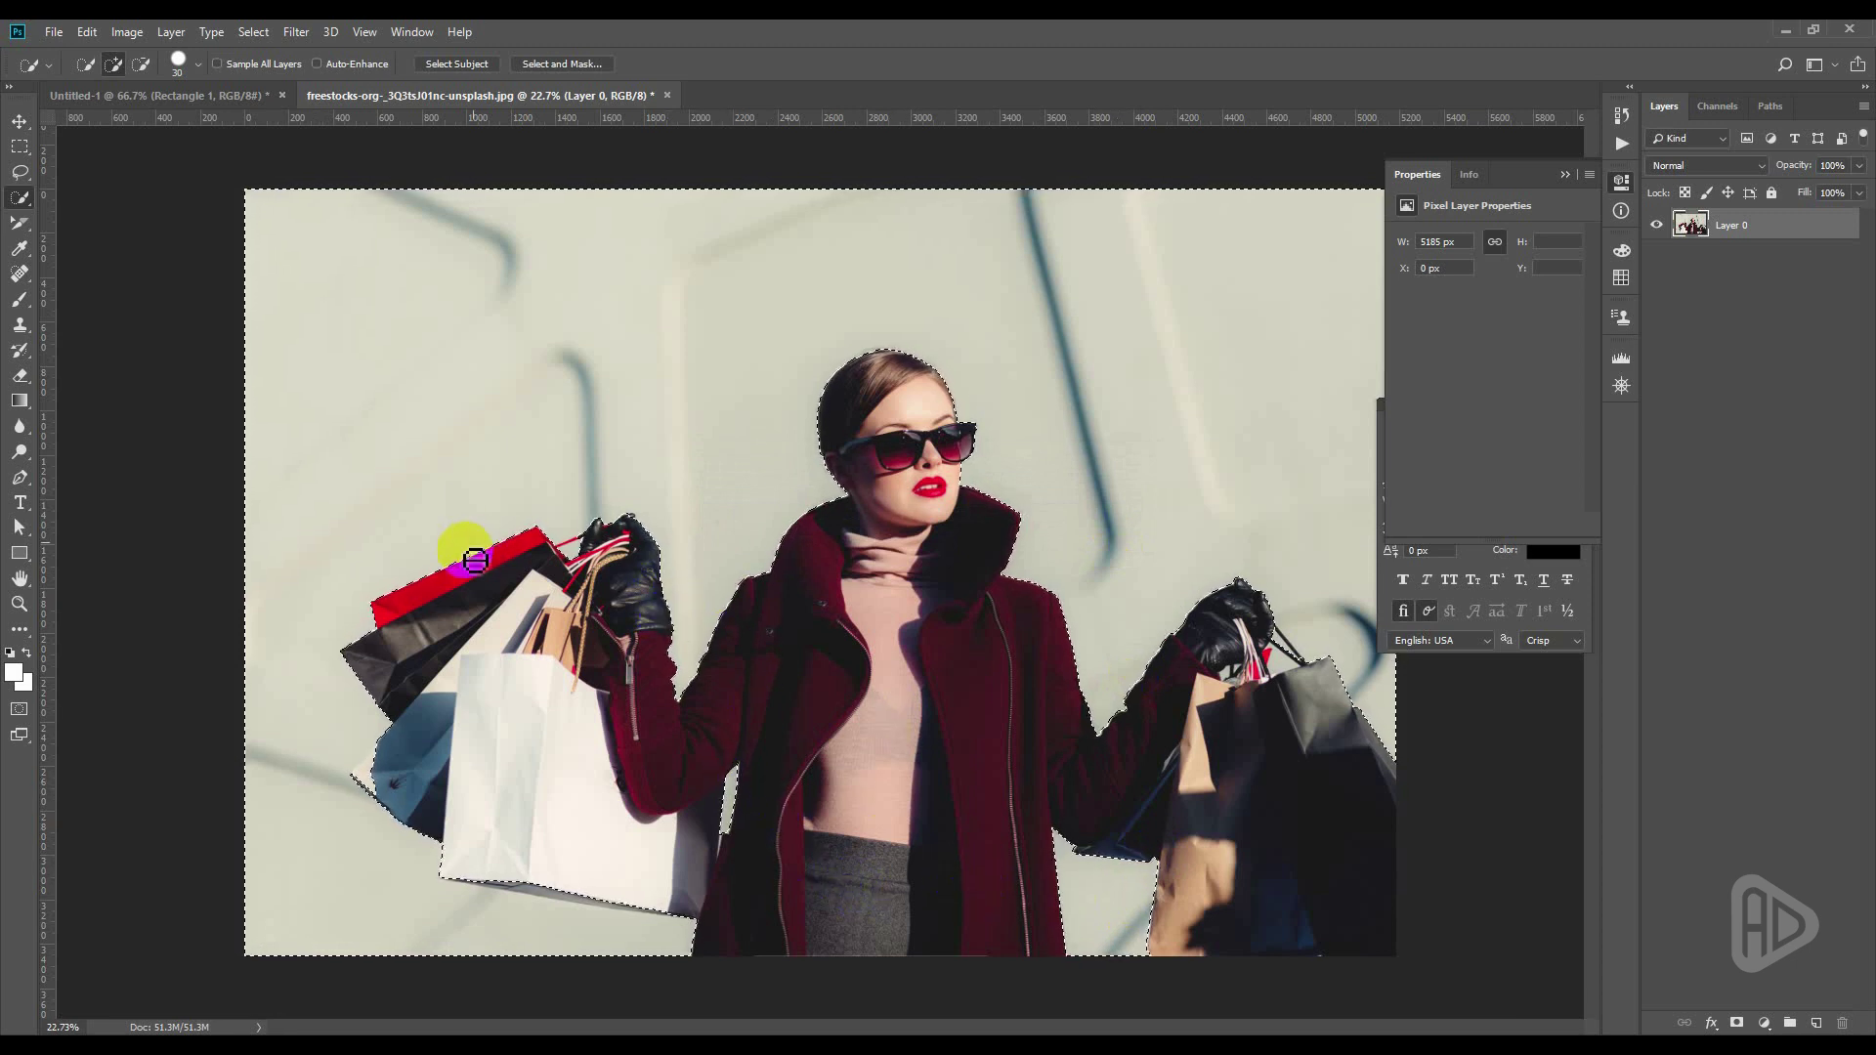
{"action": "scroll", "coordinate": [479, 545], "scroll_direction": "up", "scroll_amount": 5}
{"action": "left_click_drag", "start_coordinate": [588, 544], "coordinate": [610, 552]}
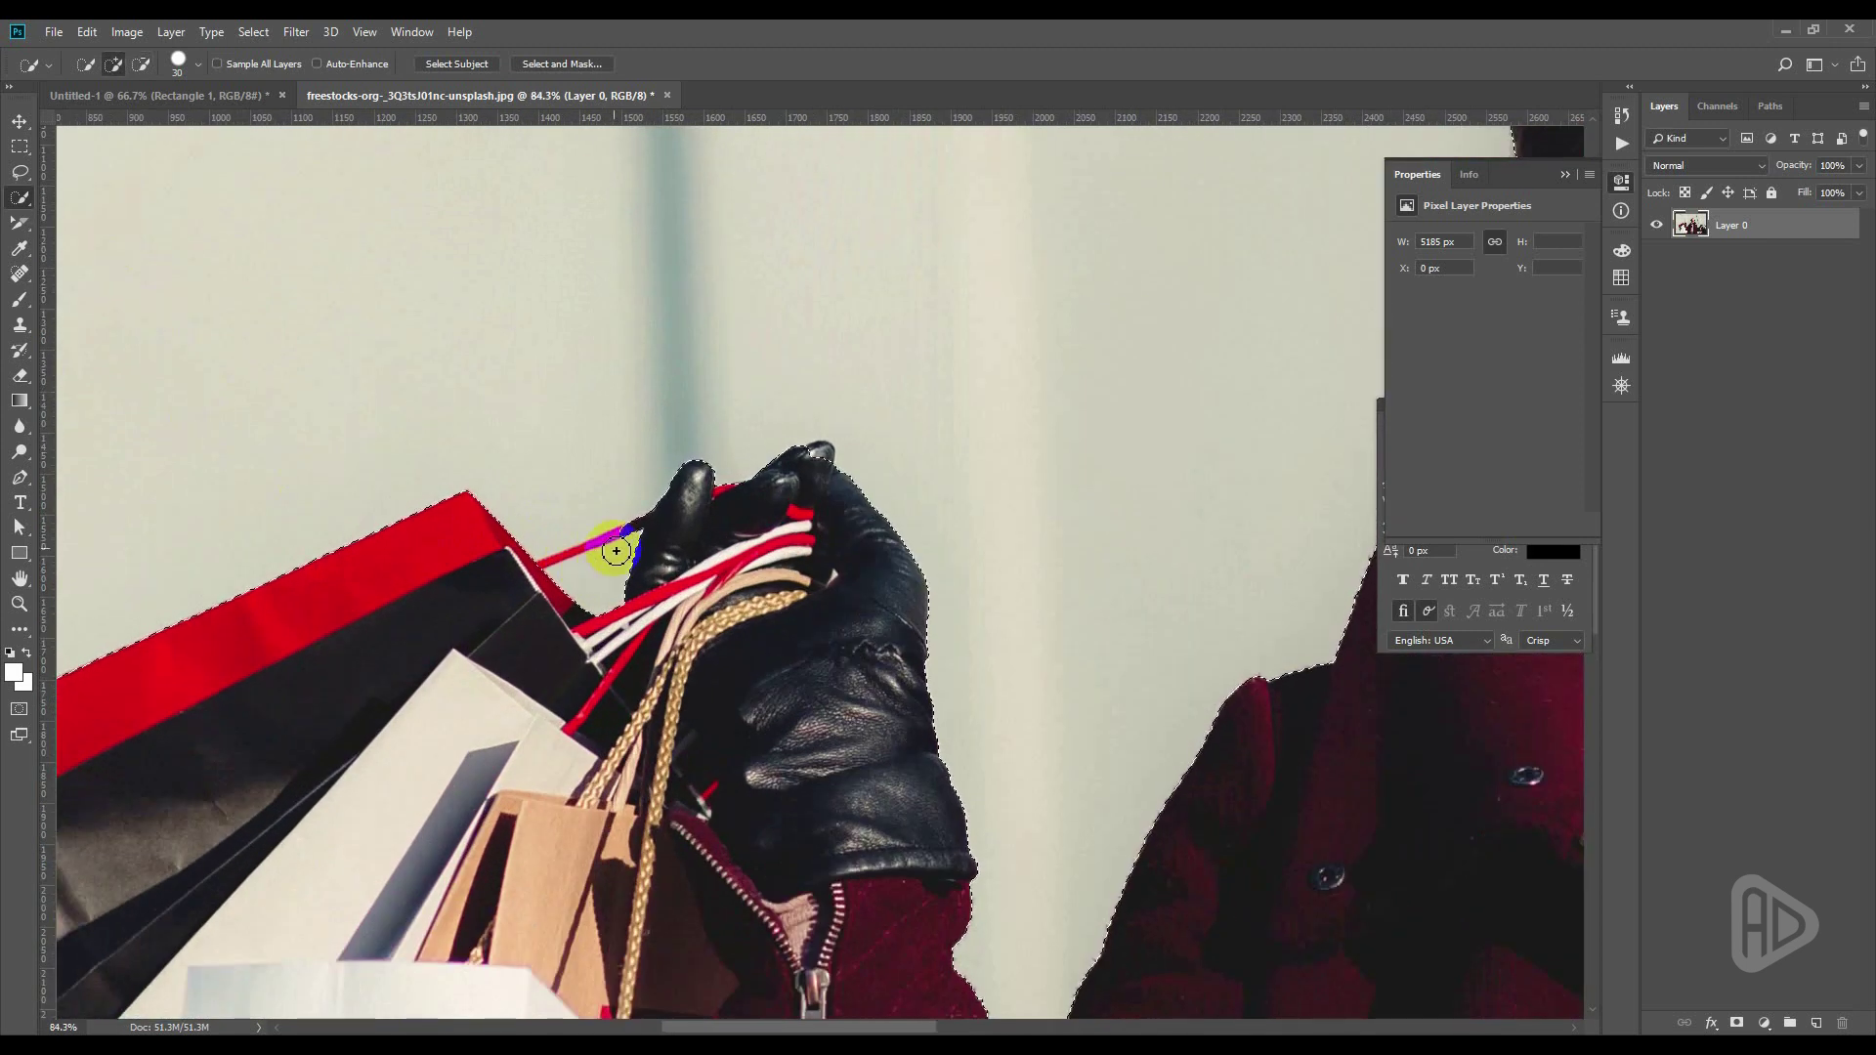
{"action": "left_click_drag", "start_coordinate": [20, 171], "coordinate": [86, 174]}
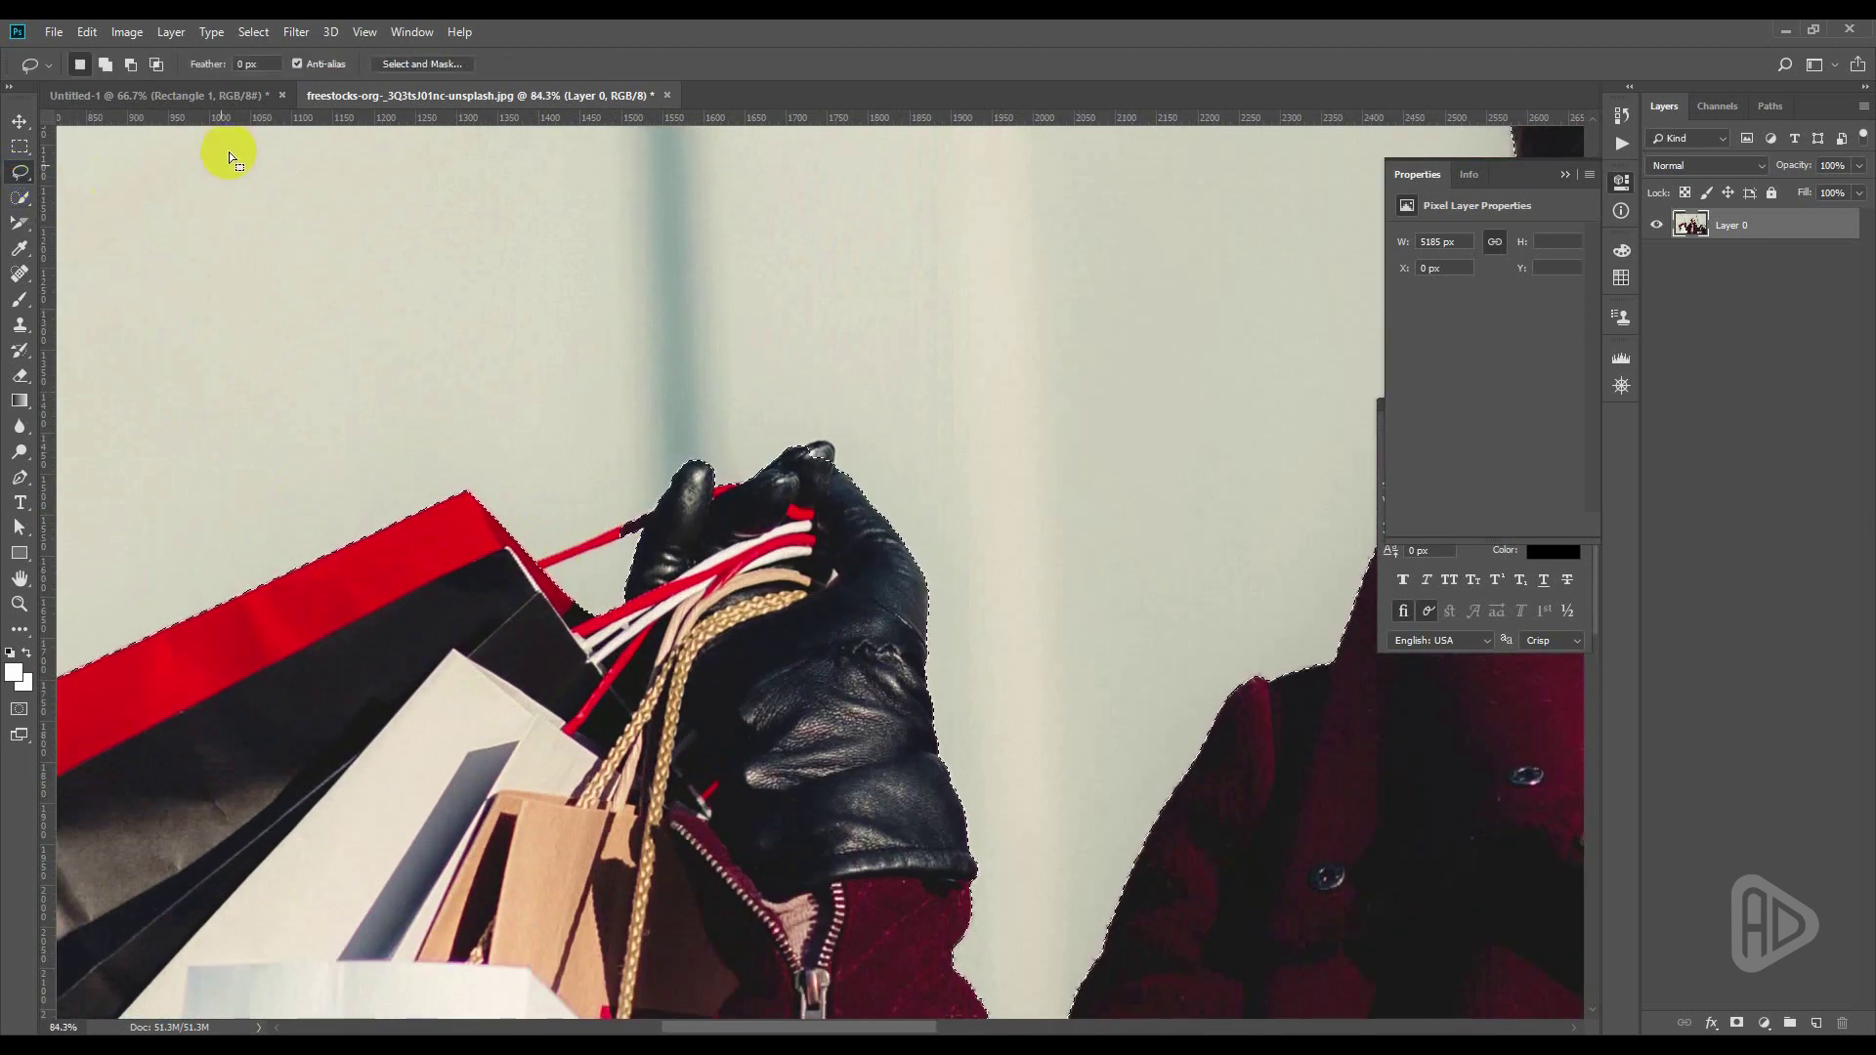
Lasso-add the wall beside the glove and subtract the straps near it
{"action": "left_click", "coordinate": [105, 64]}
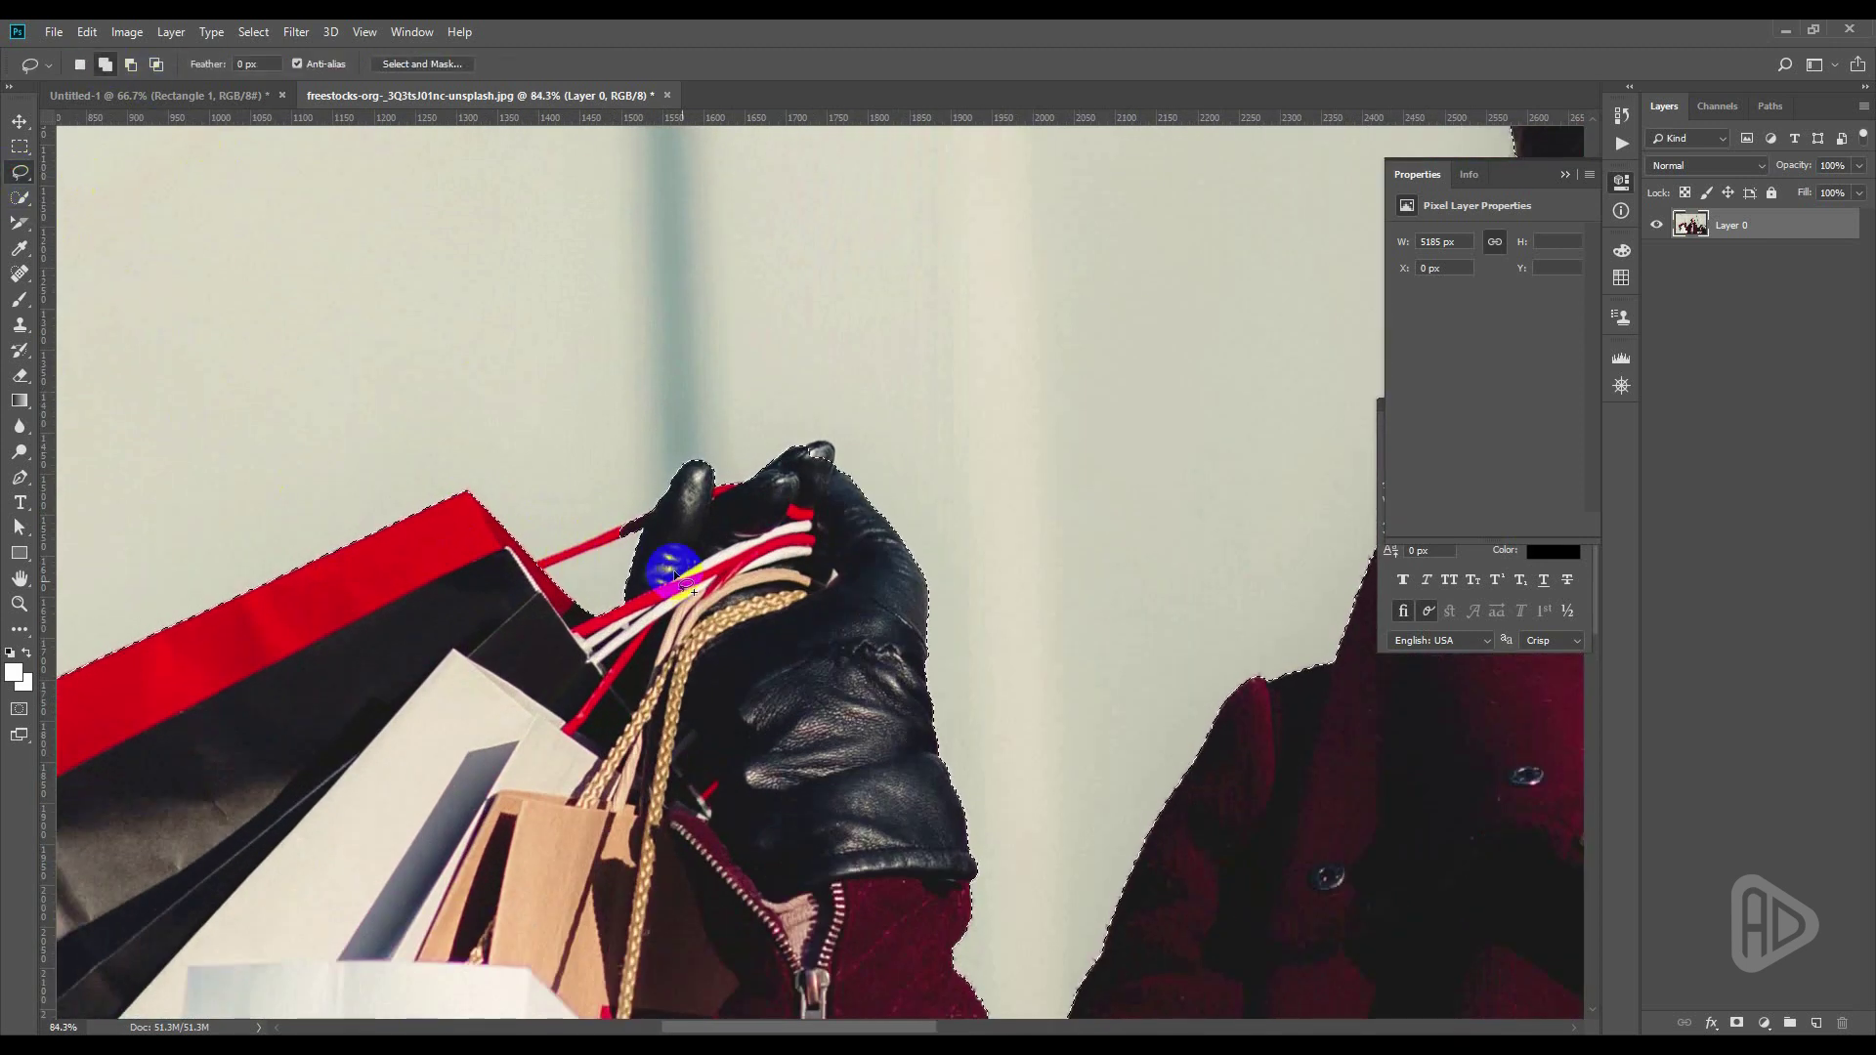
{"action": "left_click_drag", "start_coordinate": [626, 525], "coordinate": [650, 608]}
{"action": "left_click_drag", "start_coordinate": [653, 530], "coordinate": [585, 539]}
{"action": "left_click", "coordinate": [131, 64]}
{"action": "left_click_drag", "start_coordinate": [559, 643], "coordinate": [647, 508]}
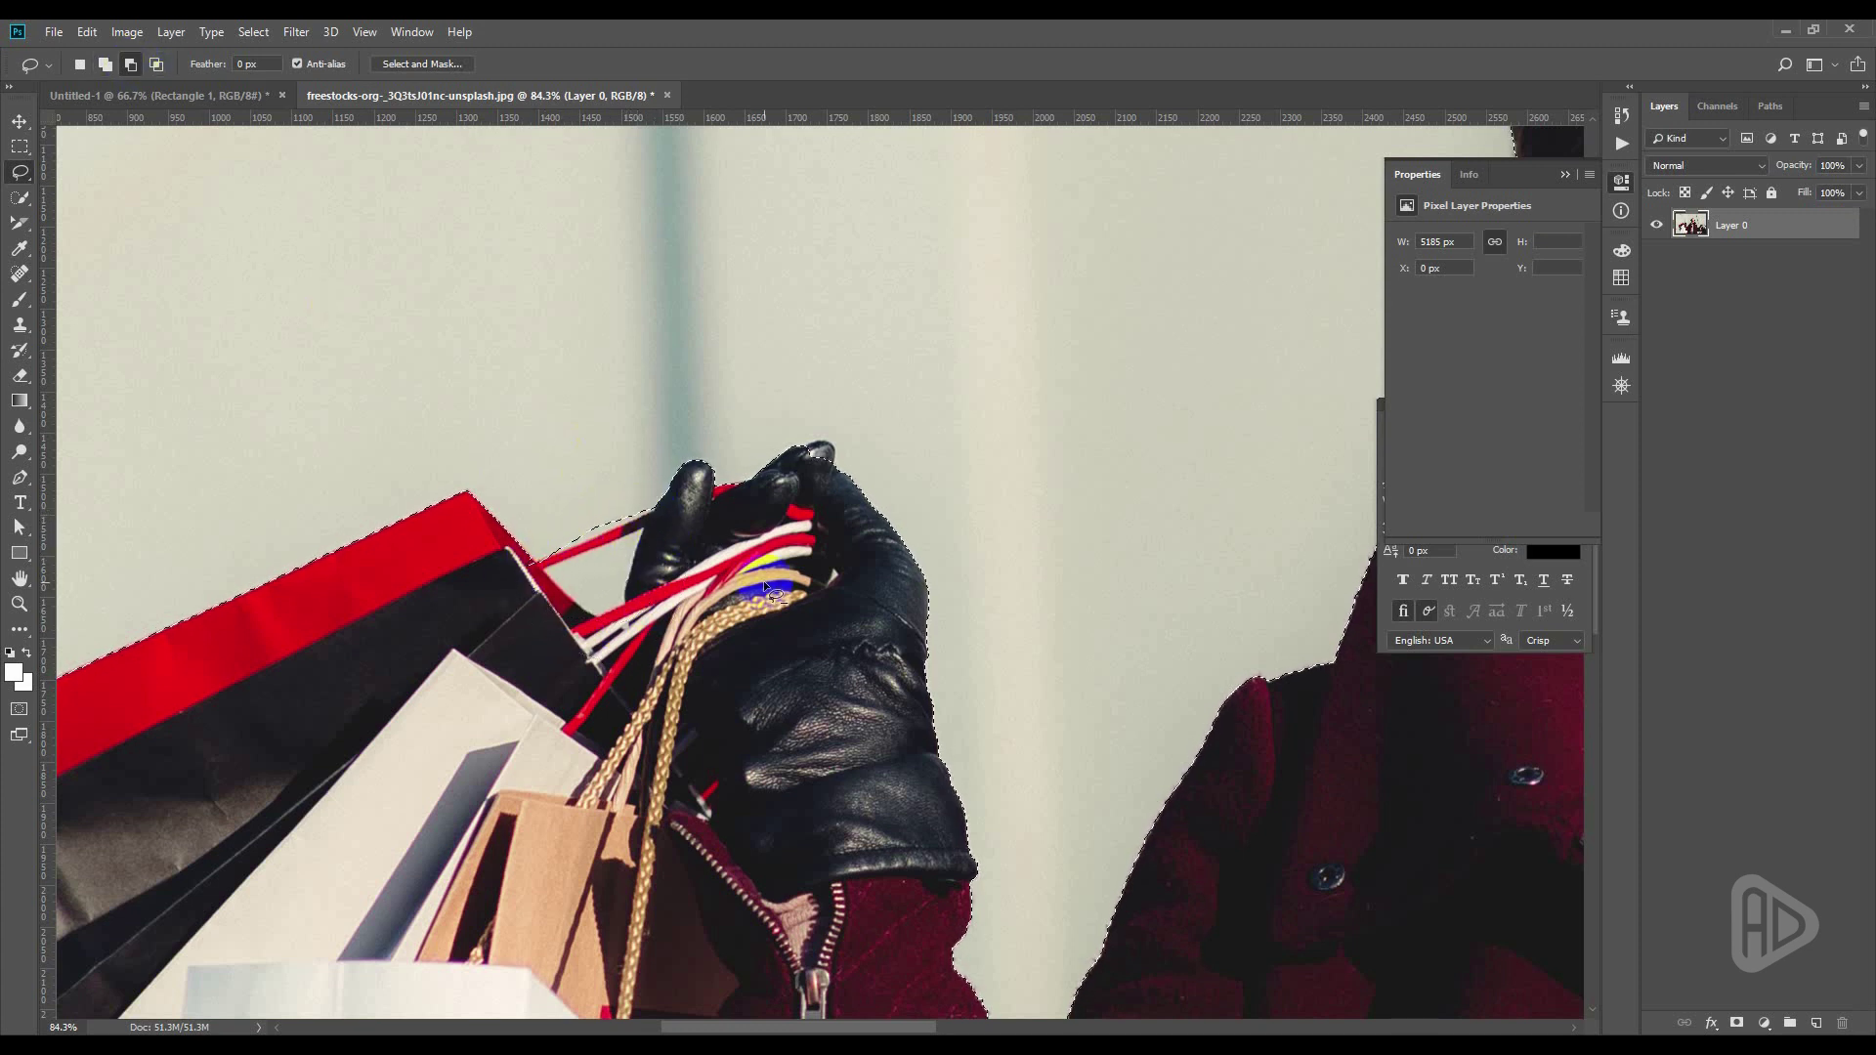
Exclude the right-hand bag strap from the selection with the lasso
{"action": "scroll", "coordinate": [559, 735], "scroll_direction": "down", "scroll_amount": 2}
{"action": "scroll", "coordinate": [471, 690], "scroll_direction": "down", "scroll_amount": 3}
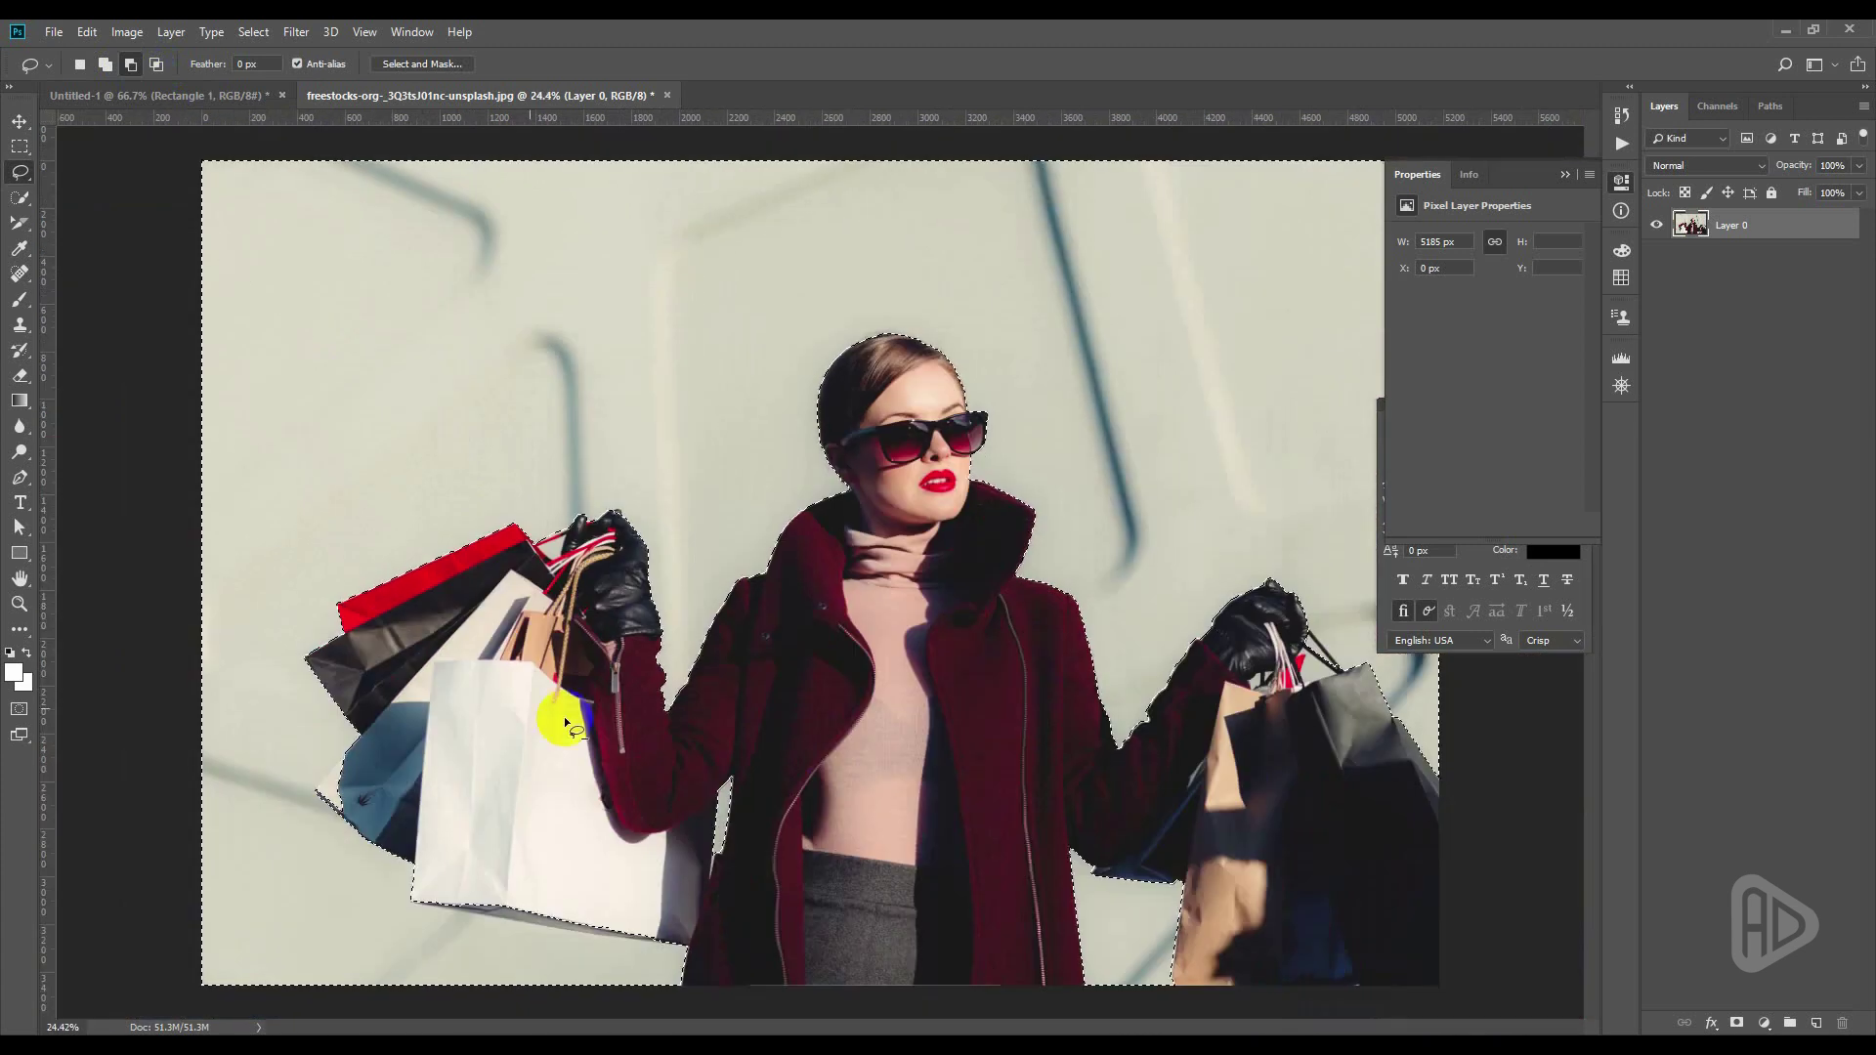
{"action": "scroll", "coordinate": [1293, 612], "scroll_direction": "up", "scroll_amount": 3}
{"action": "scroll", "coordinate": [1293, 612], "scroll_direction": "up", "scroll_amount": 2}
{"action": "left_click_drag", "start_coordinate": [1117, 479], "coordinate": [1190, 554]}
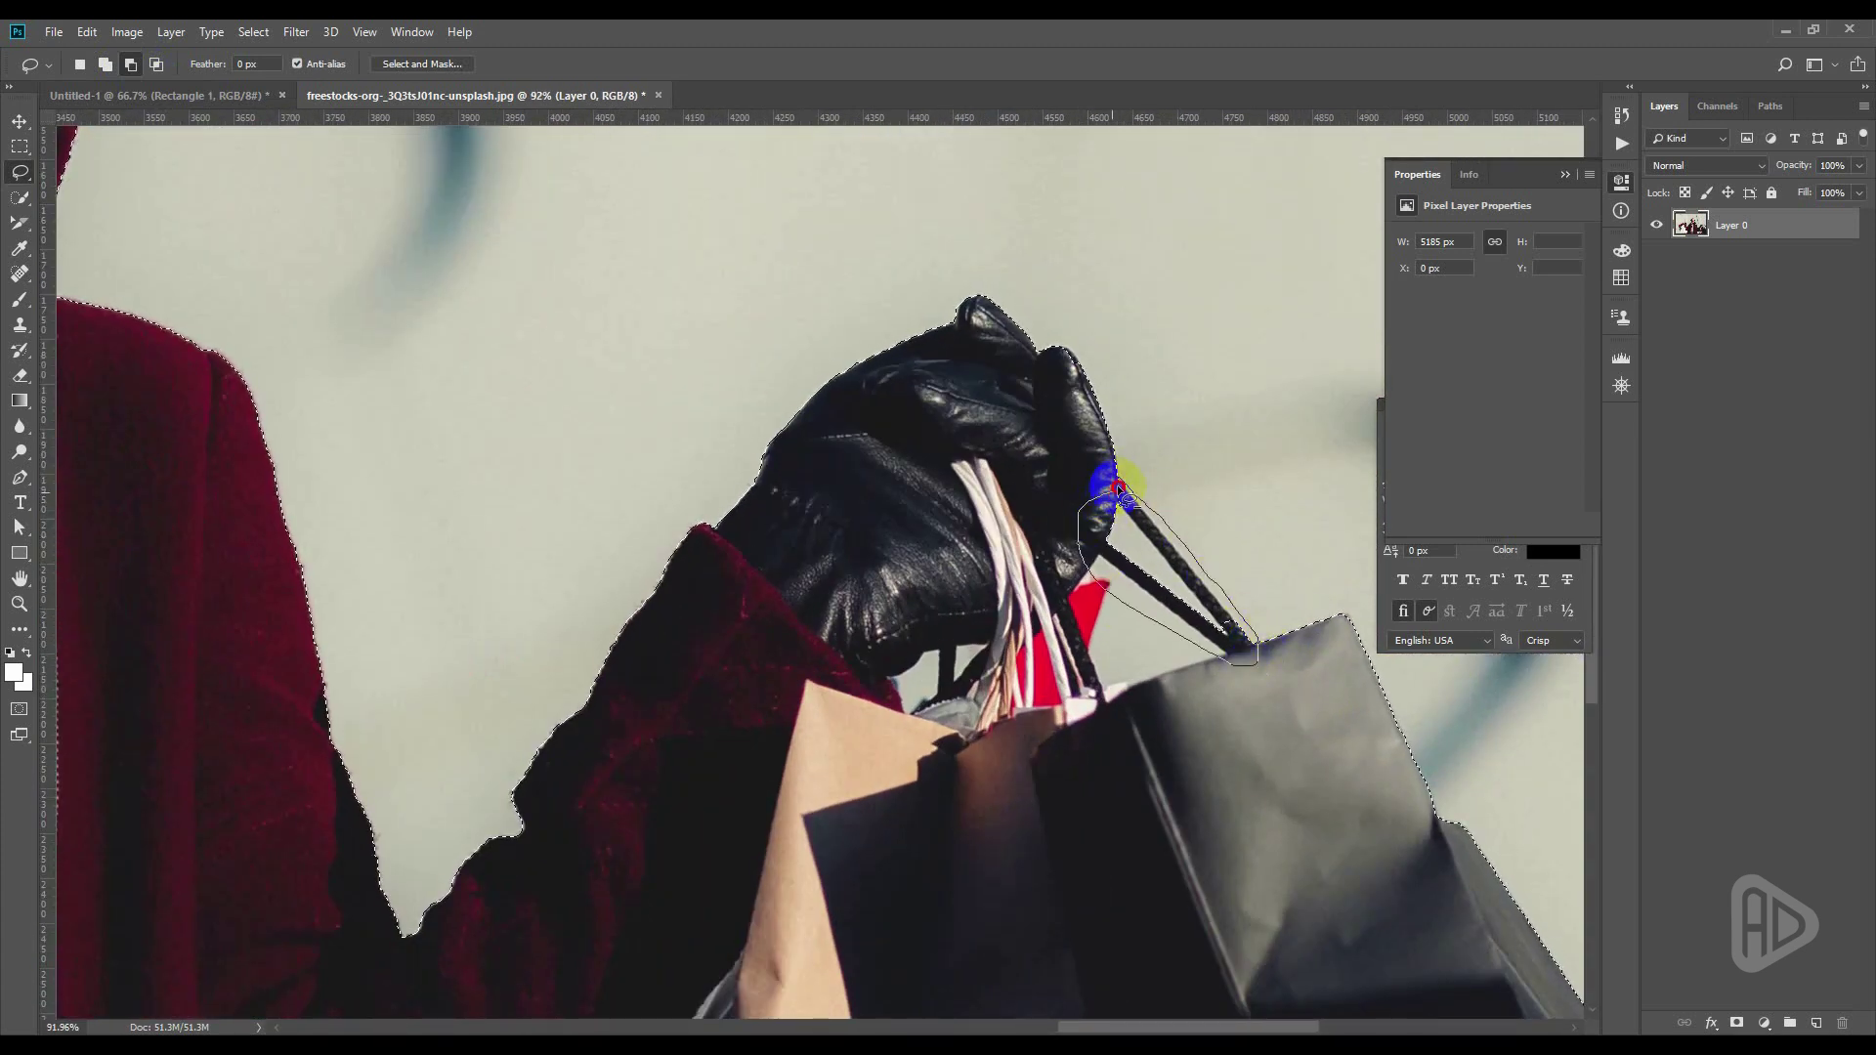
{"action": "left_click_drag", "start_coordinate": [1190, 554], "coordinate": [1091, 623]}
{"action": "scroll", "coordinate": [1011, 576], "scroll_direction": "down", "scroll_amount": 5}
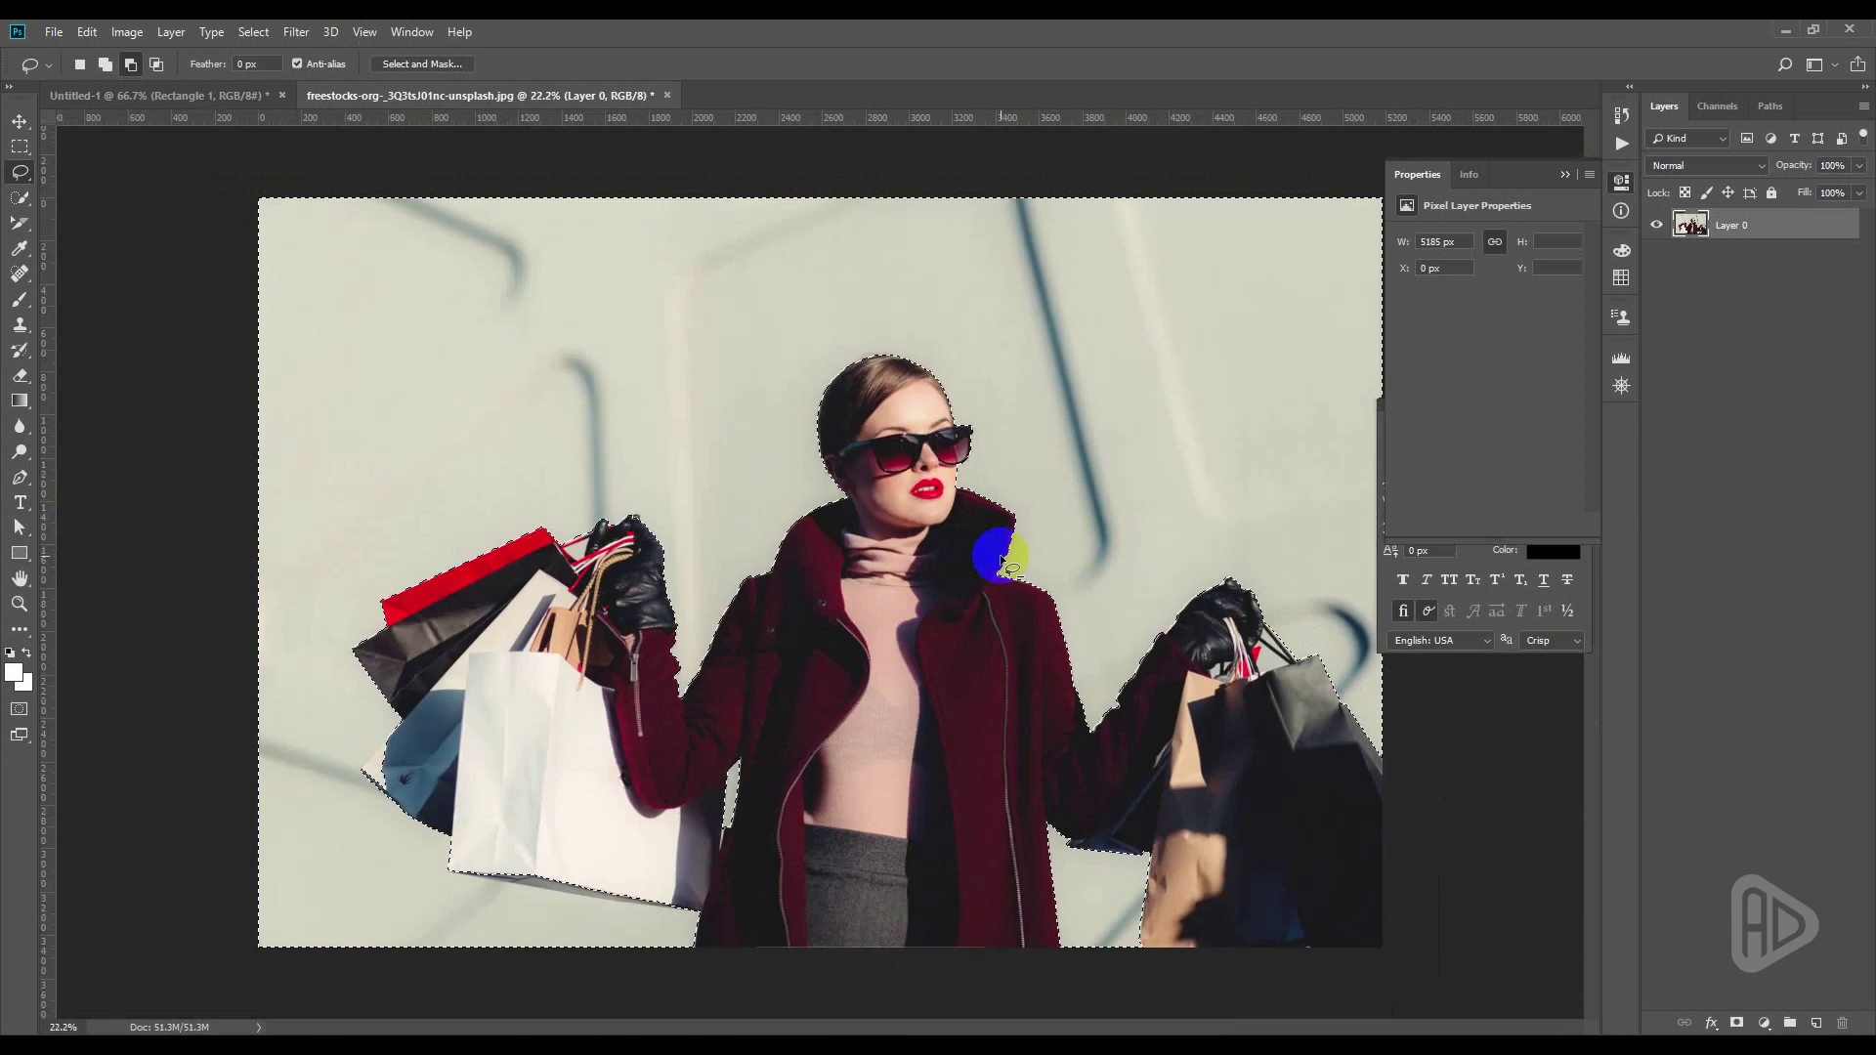
{"action": "scroll", "coordinate": [847, 557], "scroll_direction": "down", "scroll_amount": 1}
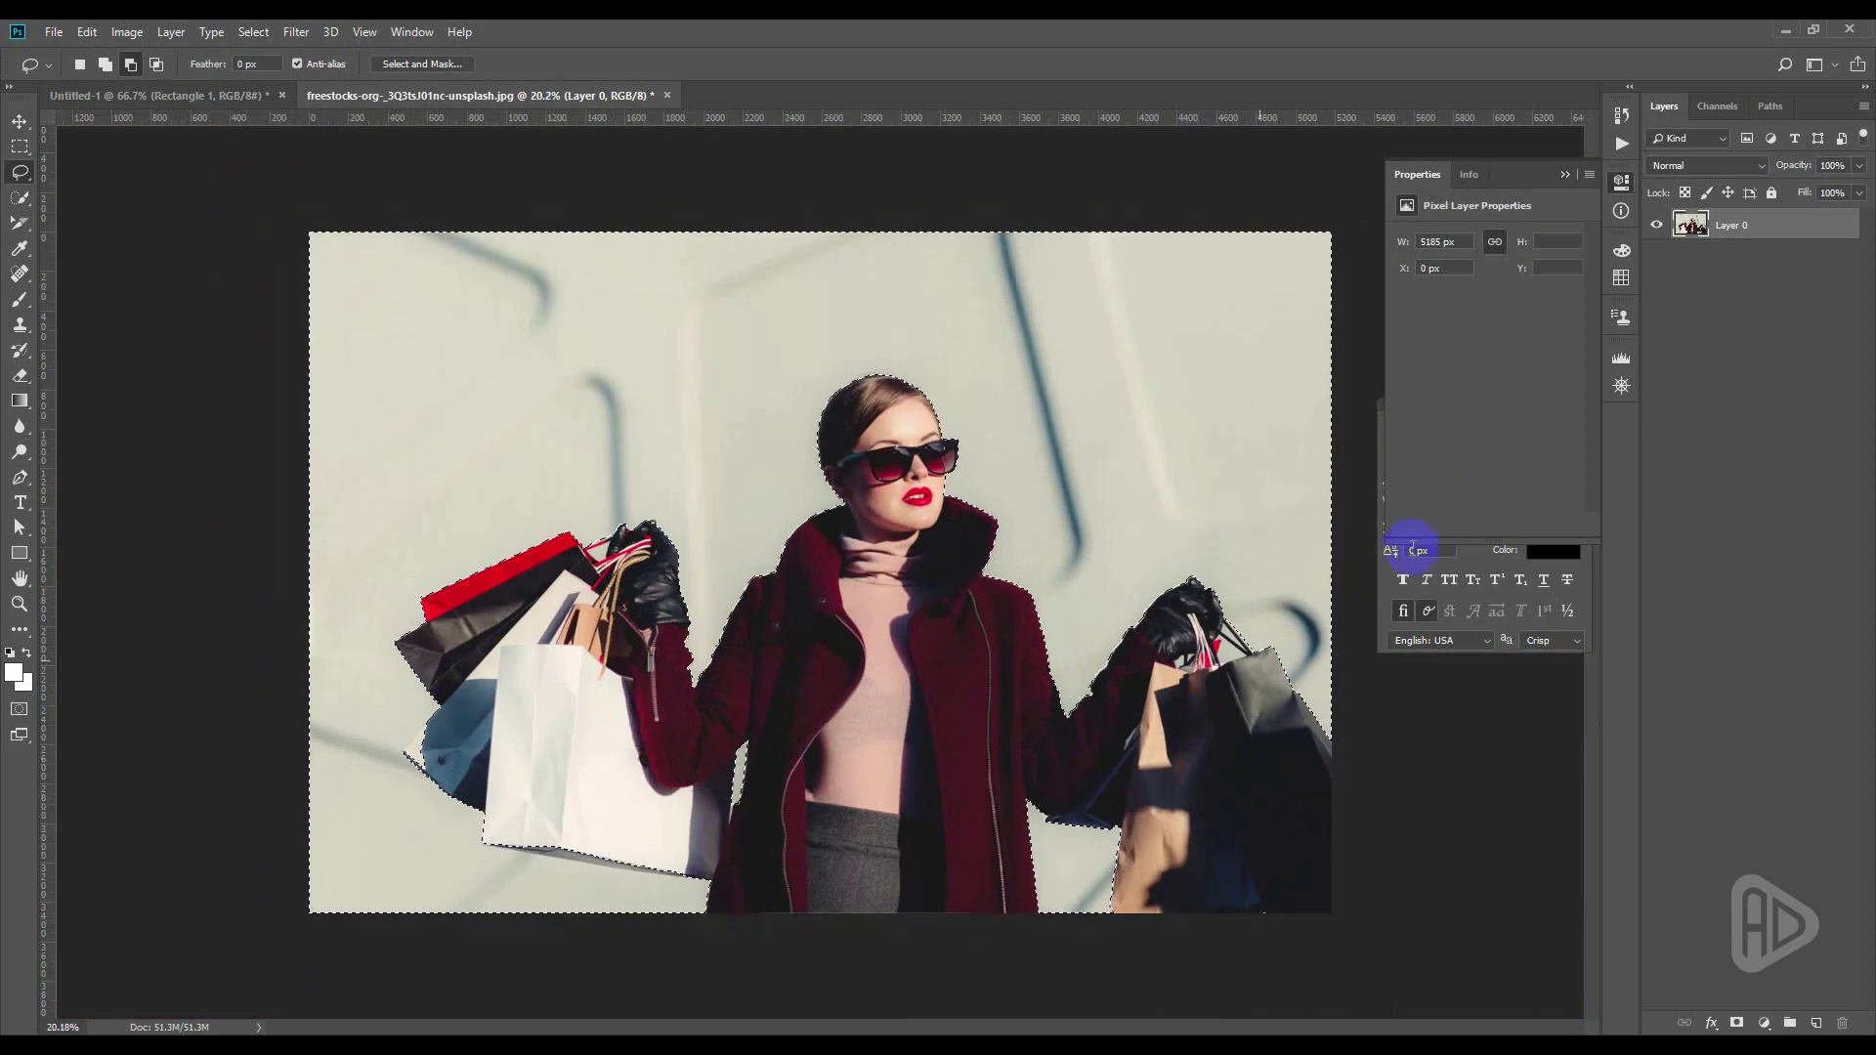
Delete the selected wall to transparency and deselect
{"action": "left_click", "coordinate": [20, 123]}
{"action": "key", "text": "Delete"}
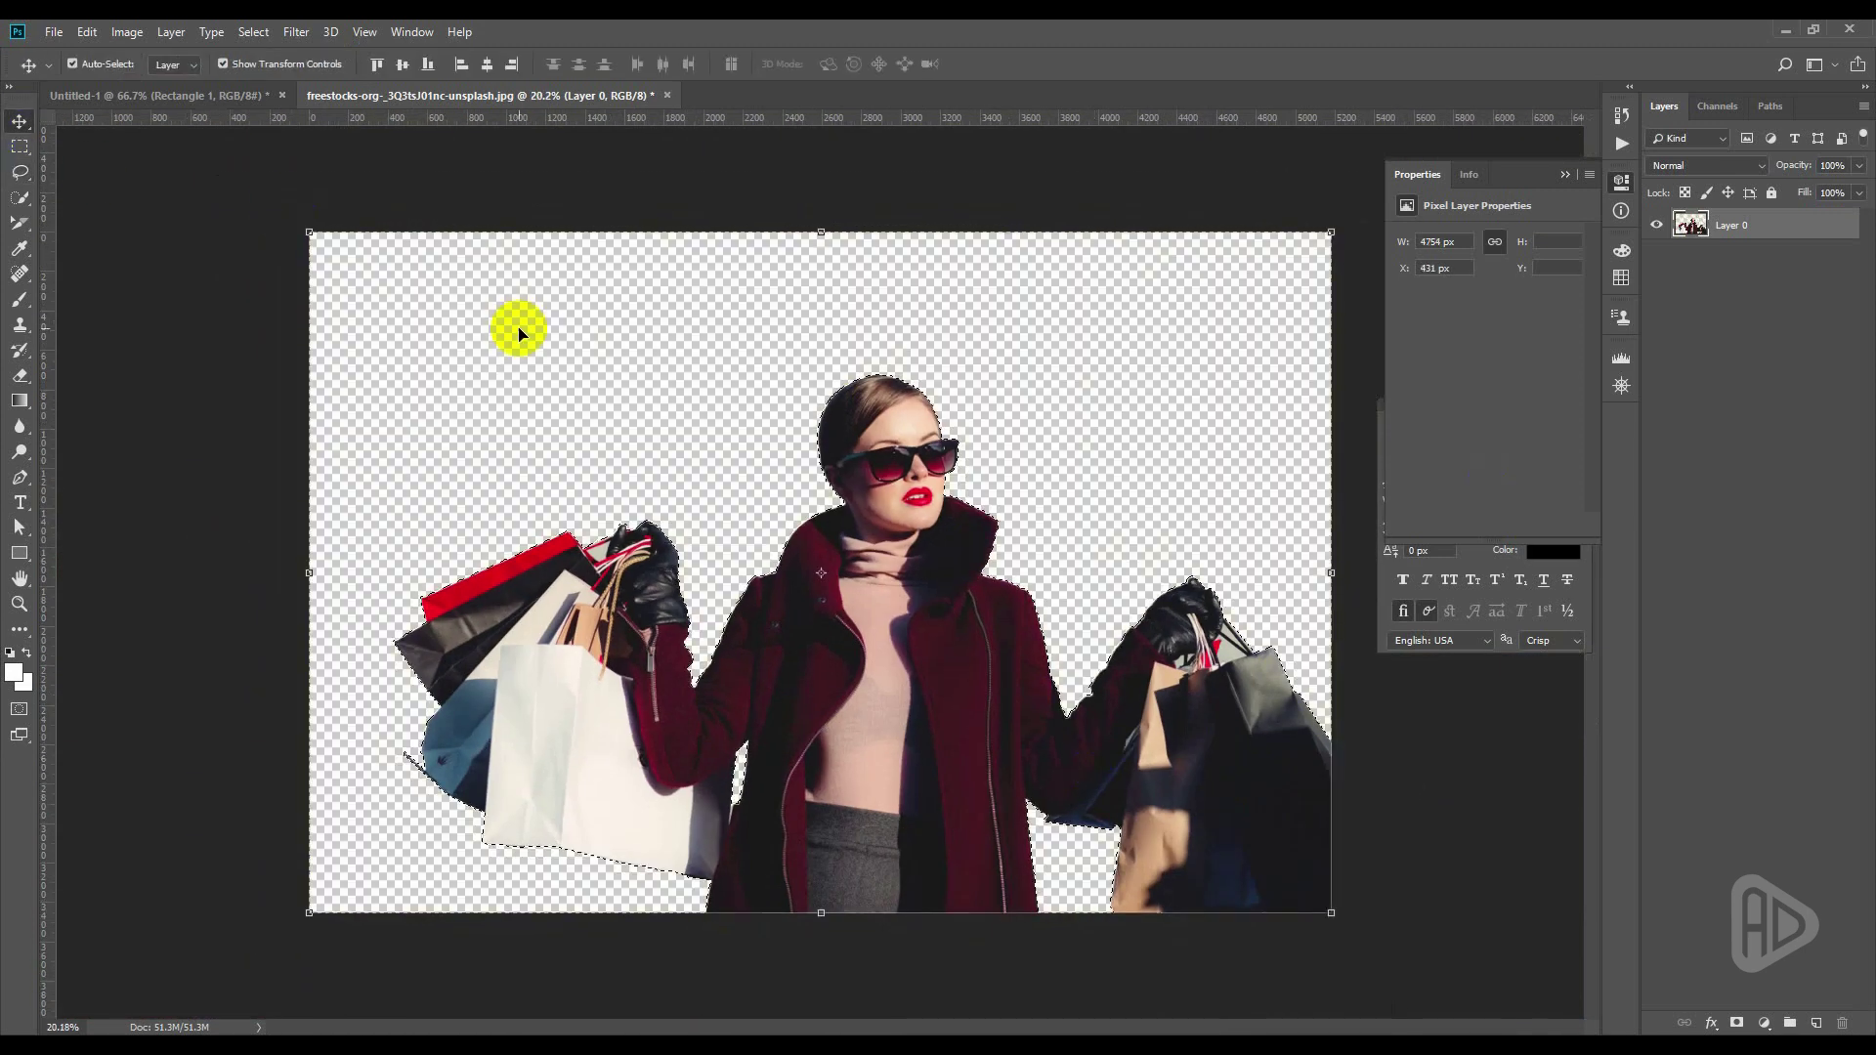
{"action": "left_click", "coordinate": [253, 31]}
{"action": "left_click", "coordinate": [276, 76]}
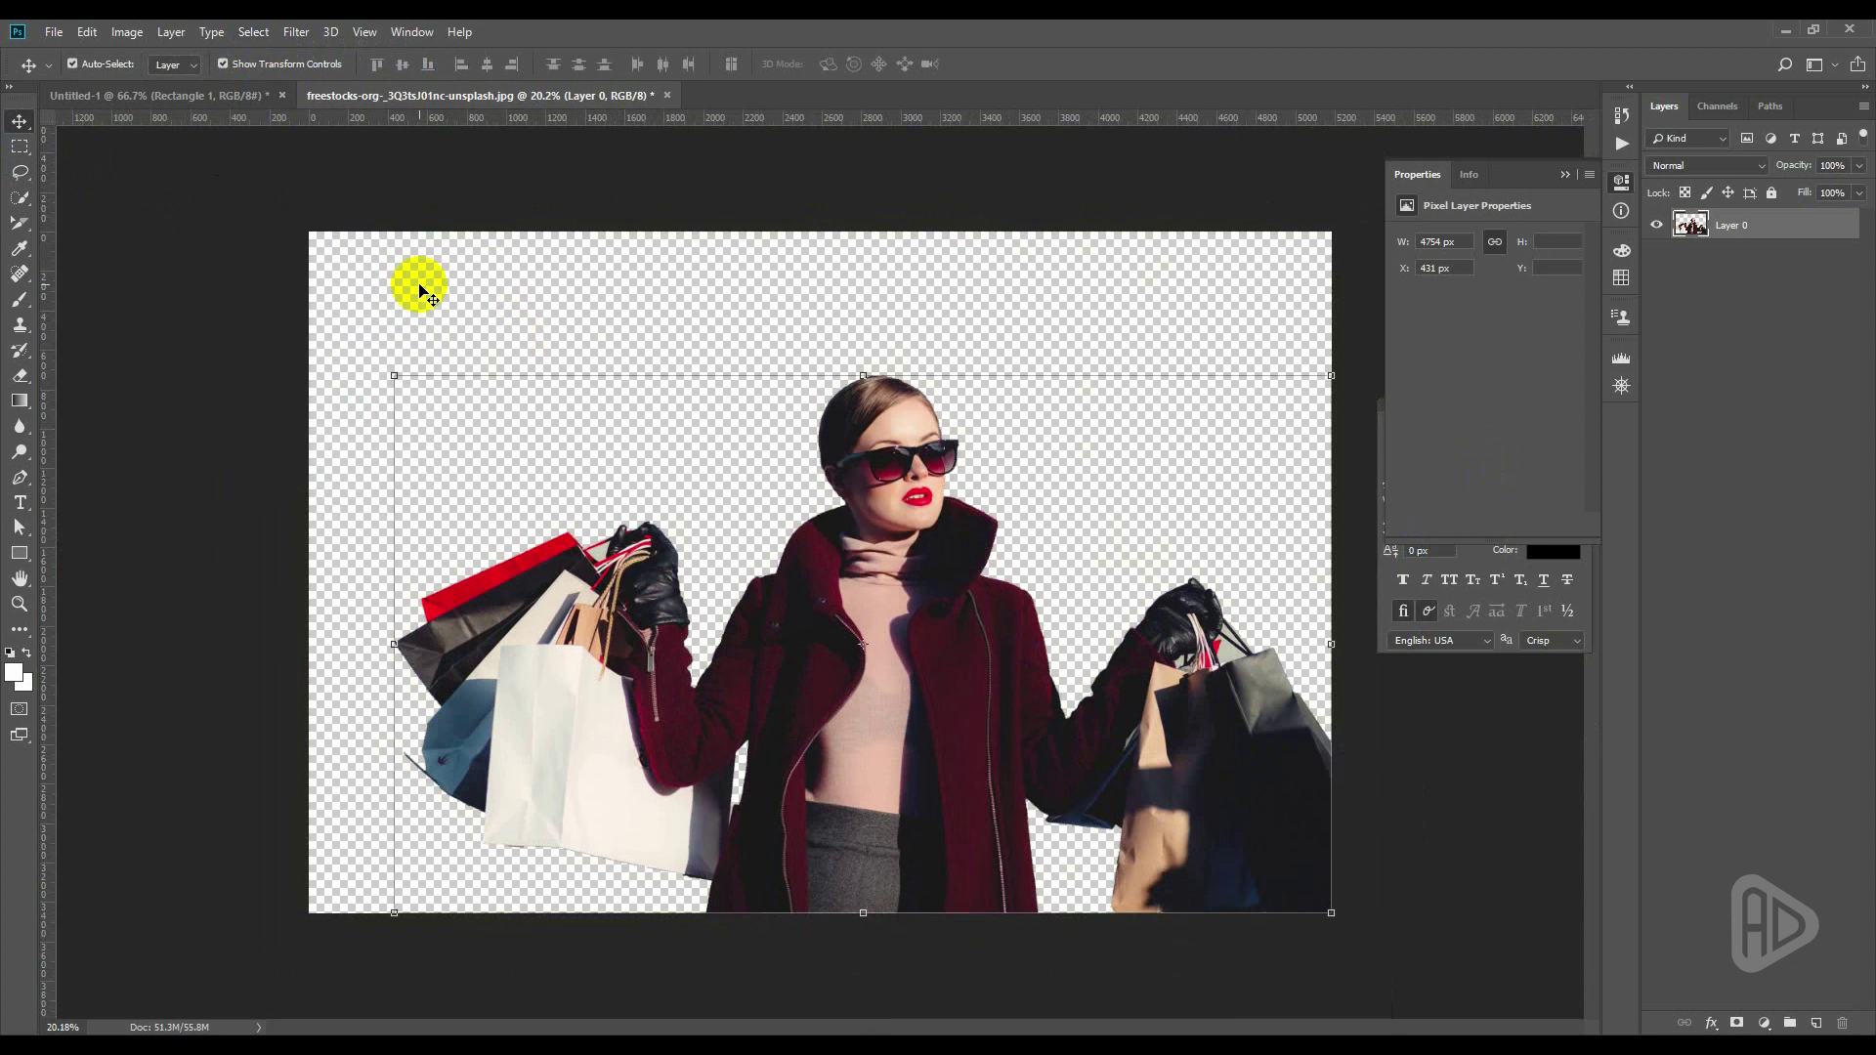
{"action": "left_click", "coordinate": [907, 475]}
Magic Wand the leftover wall patch between the straps, delete it, and clear the selection
{"action": "scroll", "coordinate": [557, 549], "scroll_direction": "up", "scroll_amount": 2}
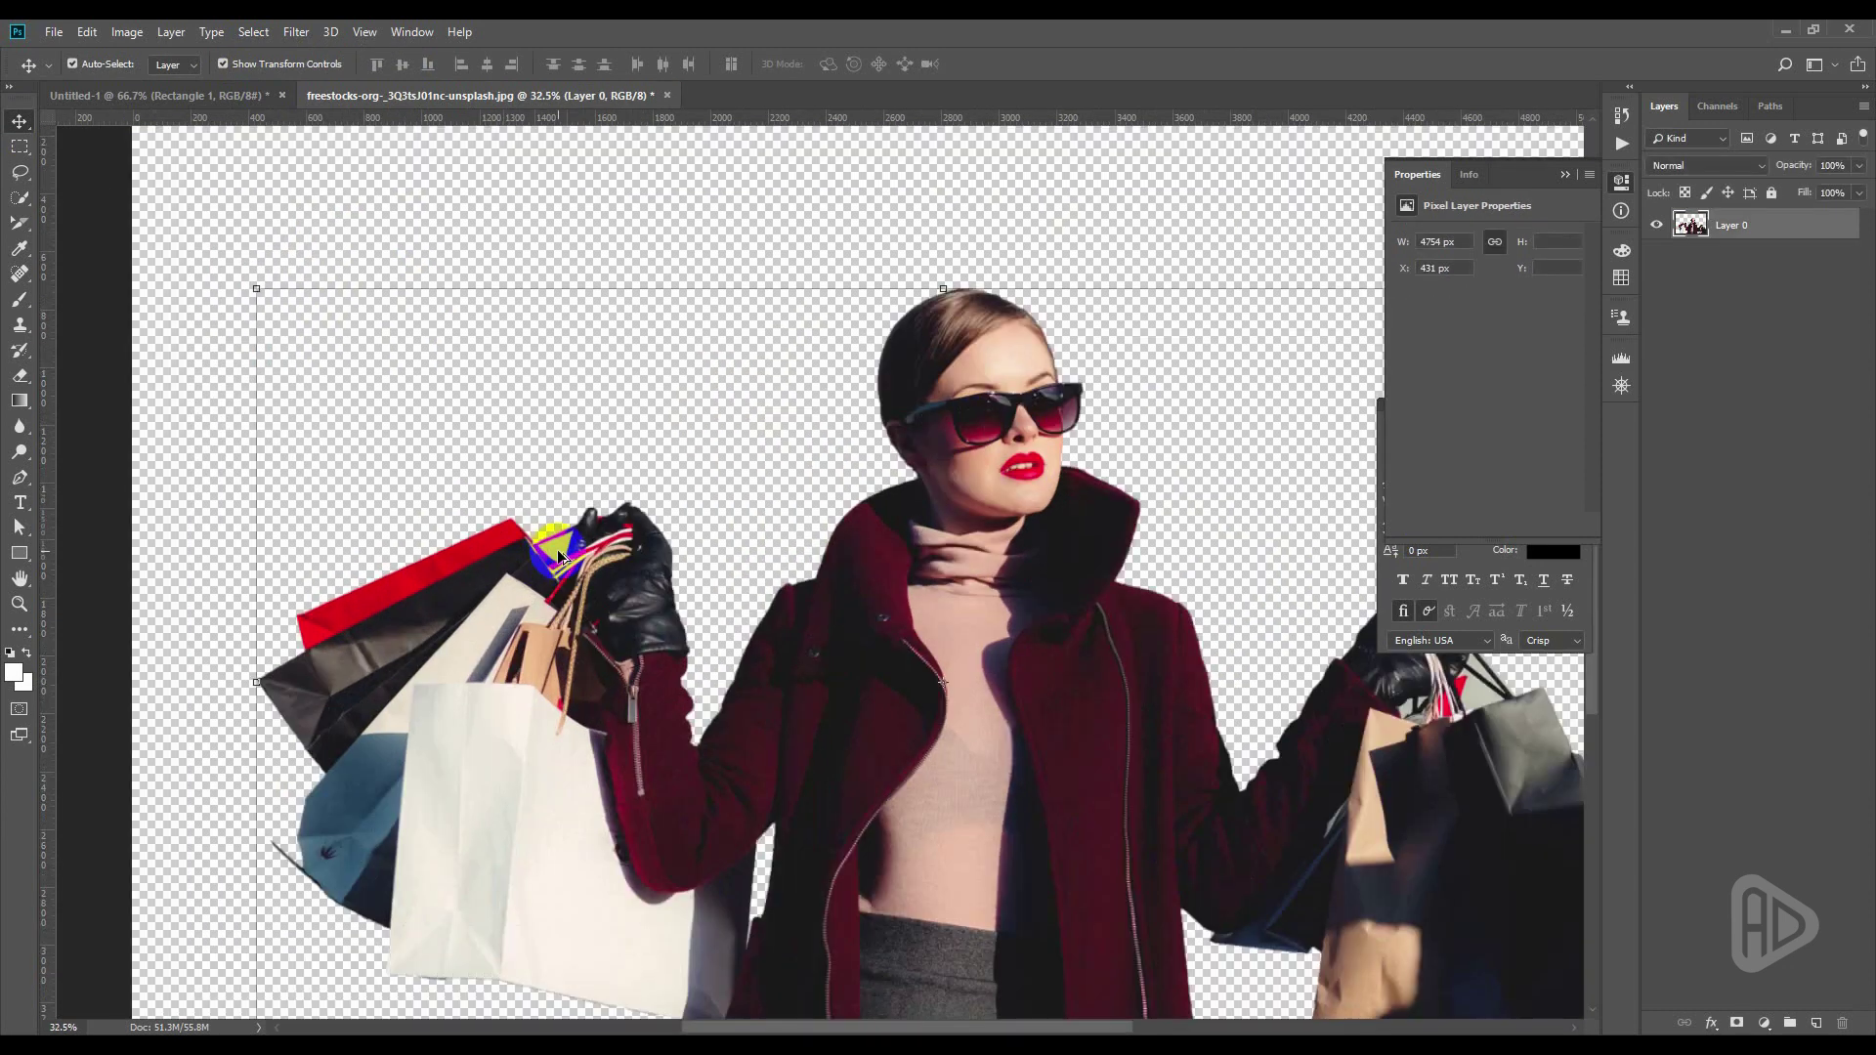
{"action": "scroll", "coordinate": [557, 550], "scroll_direction": "up", "scroll_amount": 3}
{"action": "right_click", "coordinate": [21, 173]}
{"action": "right_click", "coordinate": [21, 199]}
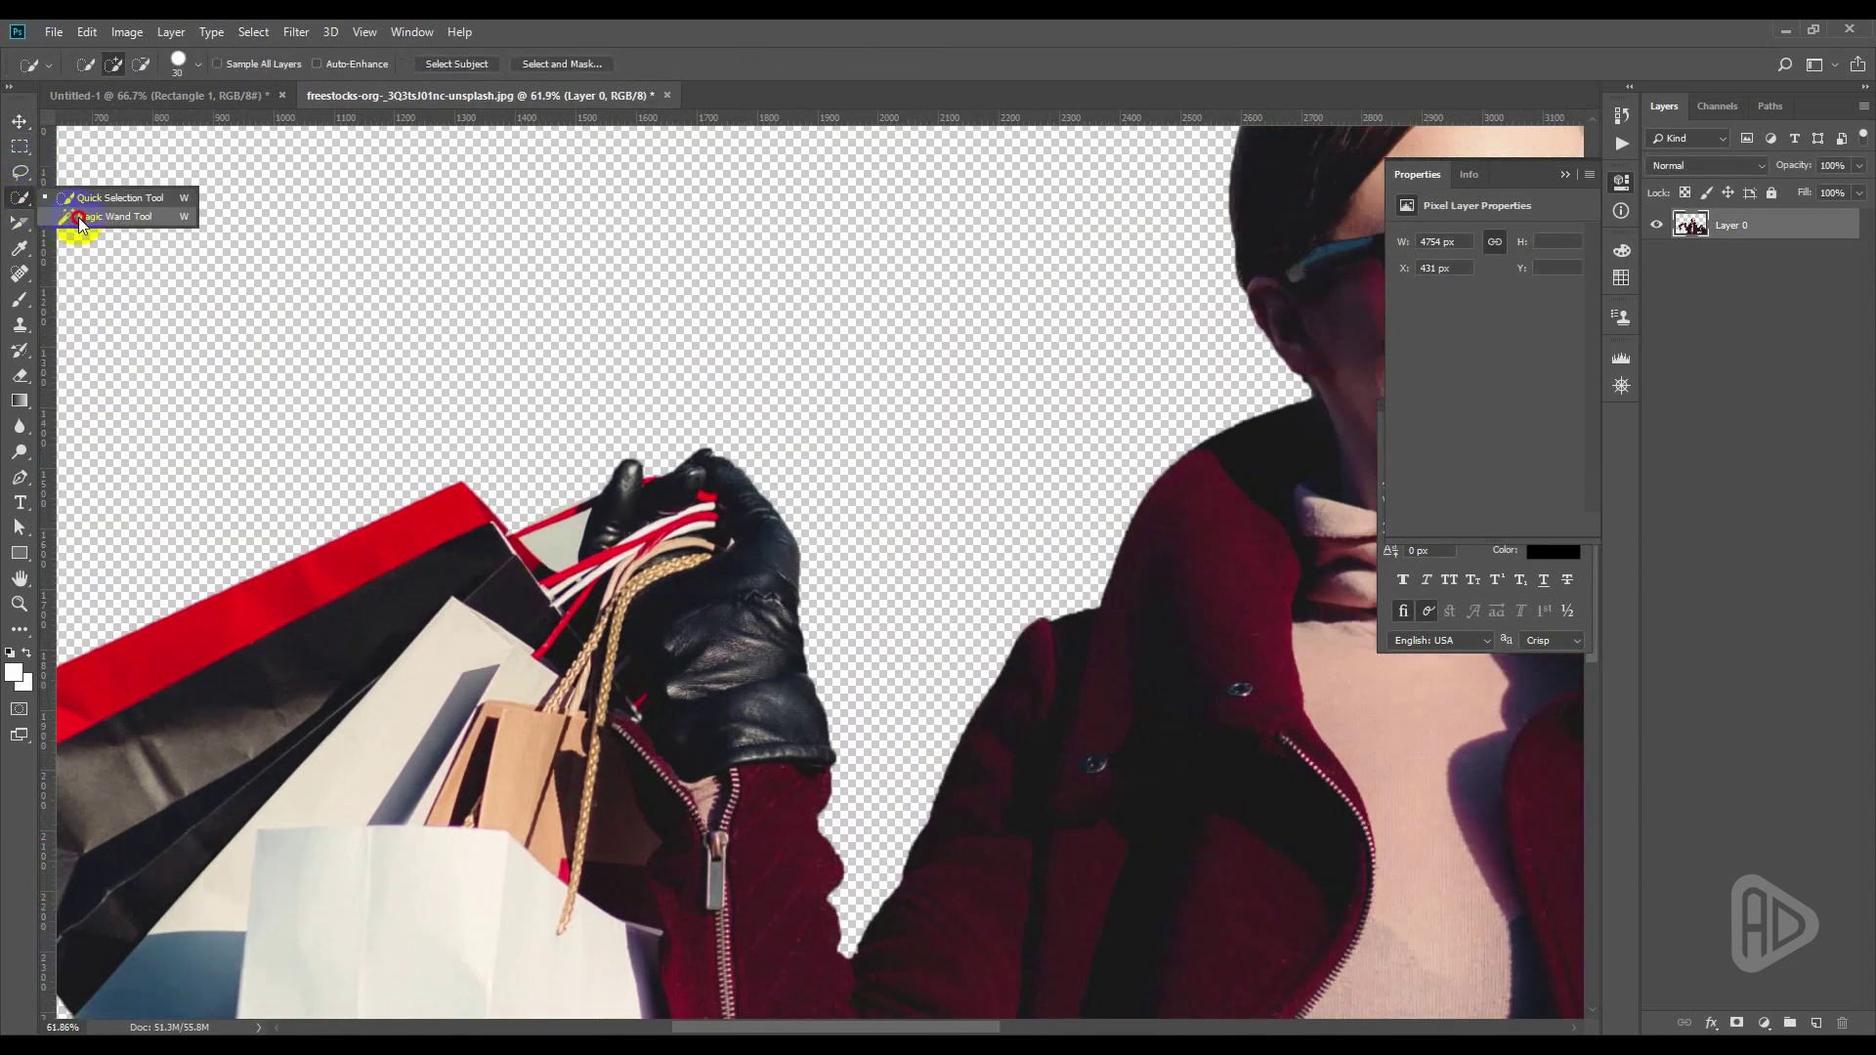
{"action": "left_click", "coordinate": [97, 209]}
{"action": "left_click", "coordinate": [557, 554]}
{"action": "key", "text": "Delete"}
{"action": "key", "text": "v"}
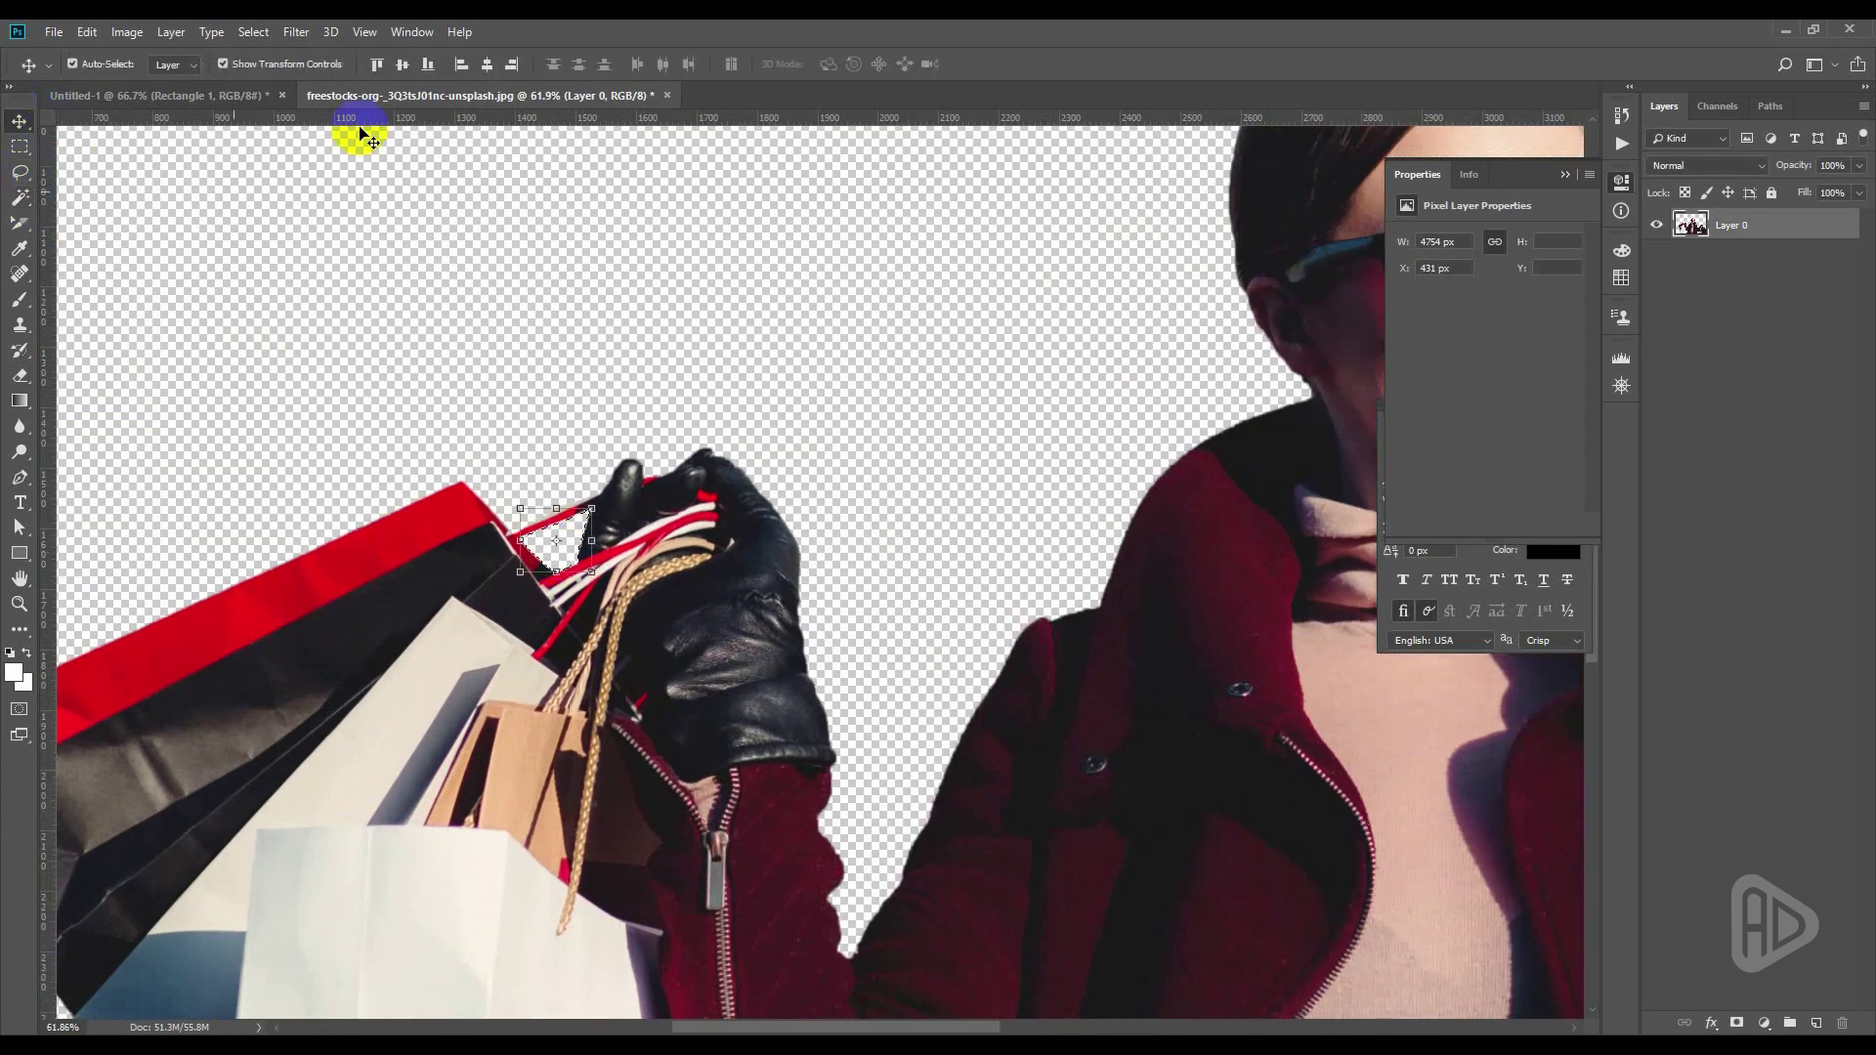
{"action": "left_click", "coordinate": [496, 315]}
{"action": "scroll", "coordinate": [731, 307], "scroll_direction": "down", "scroll_amount": 2}
Move the cut-out woman into the poster, scale her to about 28%, position and commit
{"action": "scroll", "coordinate": [731, 307], "scroll_direction": "down", "scroll_amount": 2}
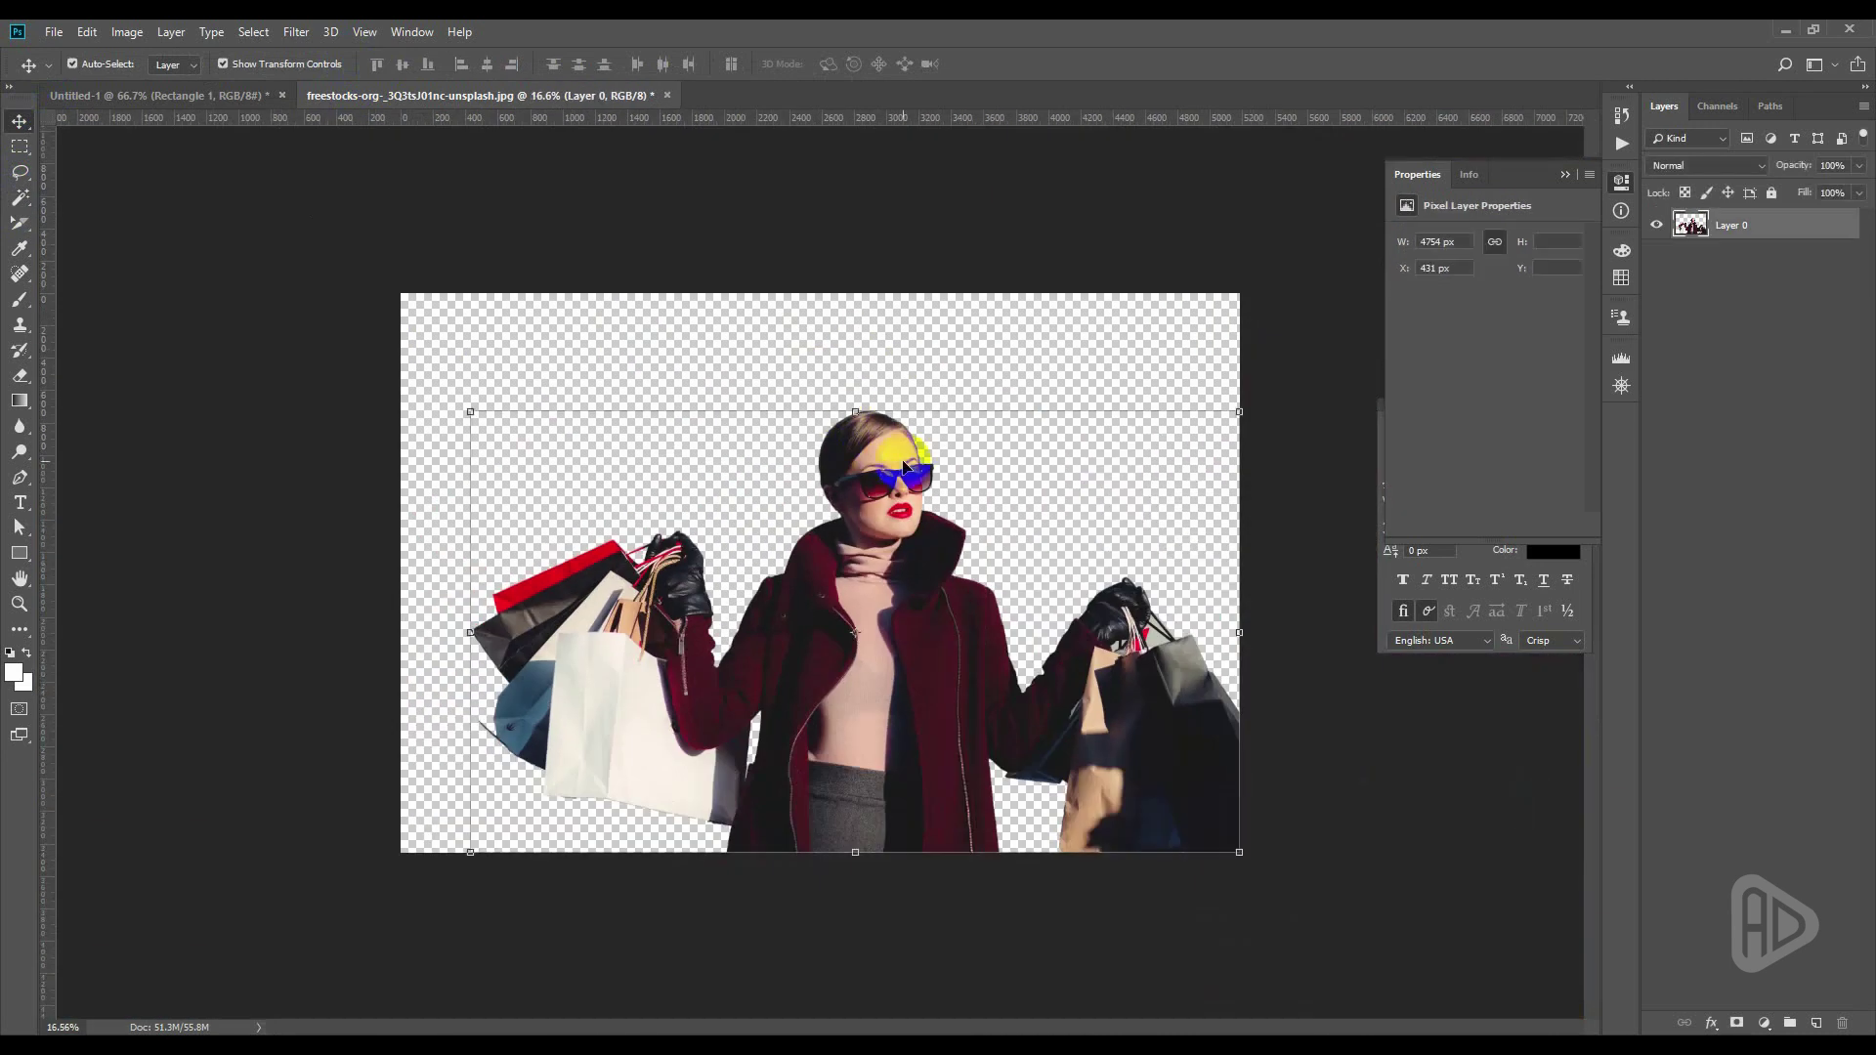
{"action": "mouse_move", "coordinate": [742, 420]}
{"action": "left_mouse_down"}
{"action": "mouse_move", "coordinate": [231, 95]}
{"action": "mouse_move", "coordinate": [879, 515]}
{"action": "left_mouse_up"}
{"action": "scroll", "coordinate": [884, 518], "scroll_direction": "down", "scroll_amount": 2}
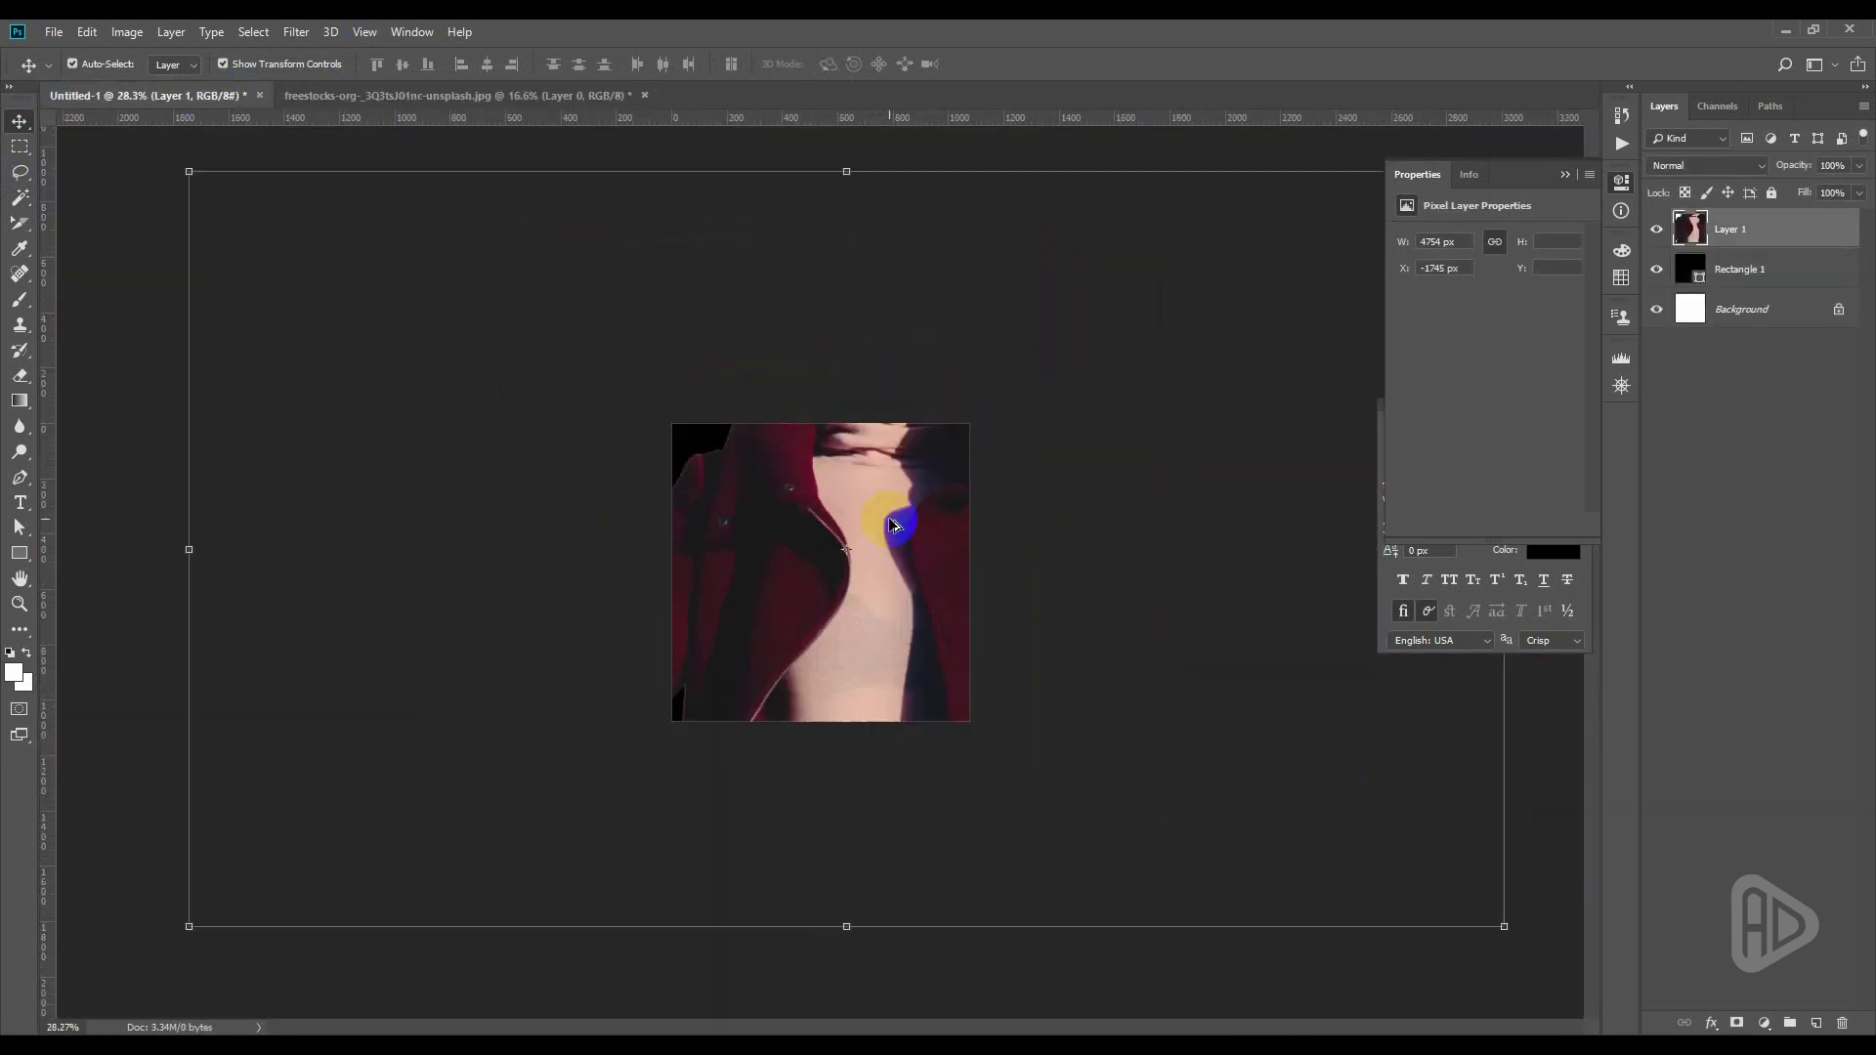
{"action": "scroll", "coordinate": [889, 519], "scroll_direction": "down", "scroll_amount": 2}
{"action": "left_click_drag", "start_coordinate": [488, 362], "coordinate": [752, 509]}
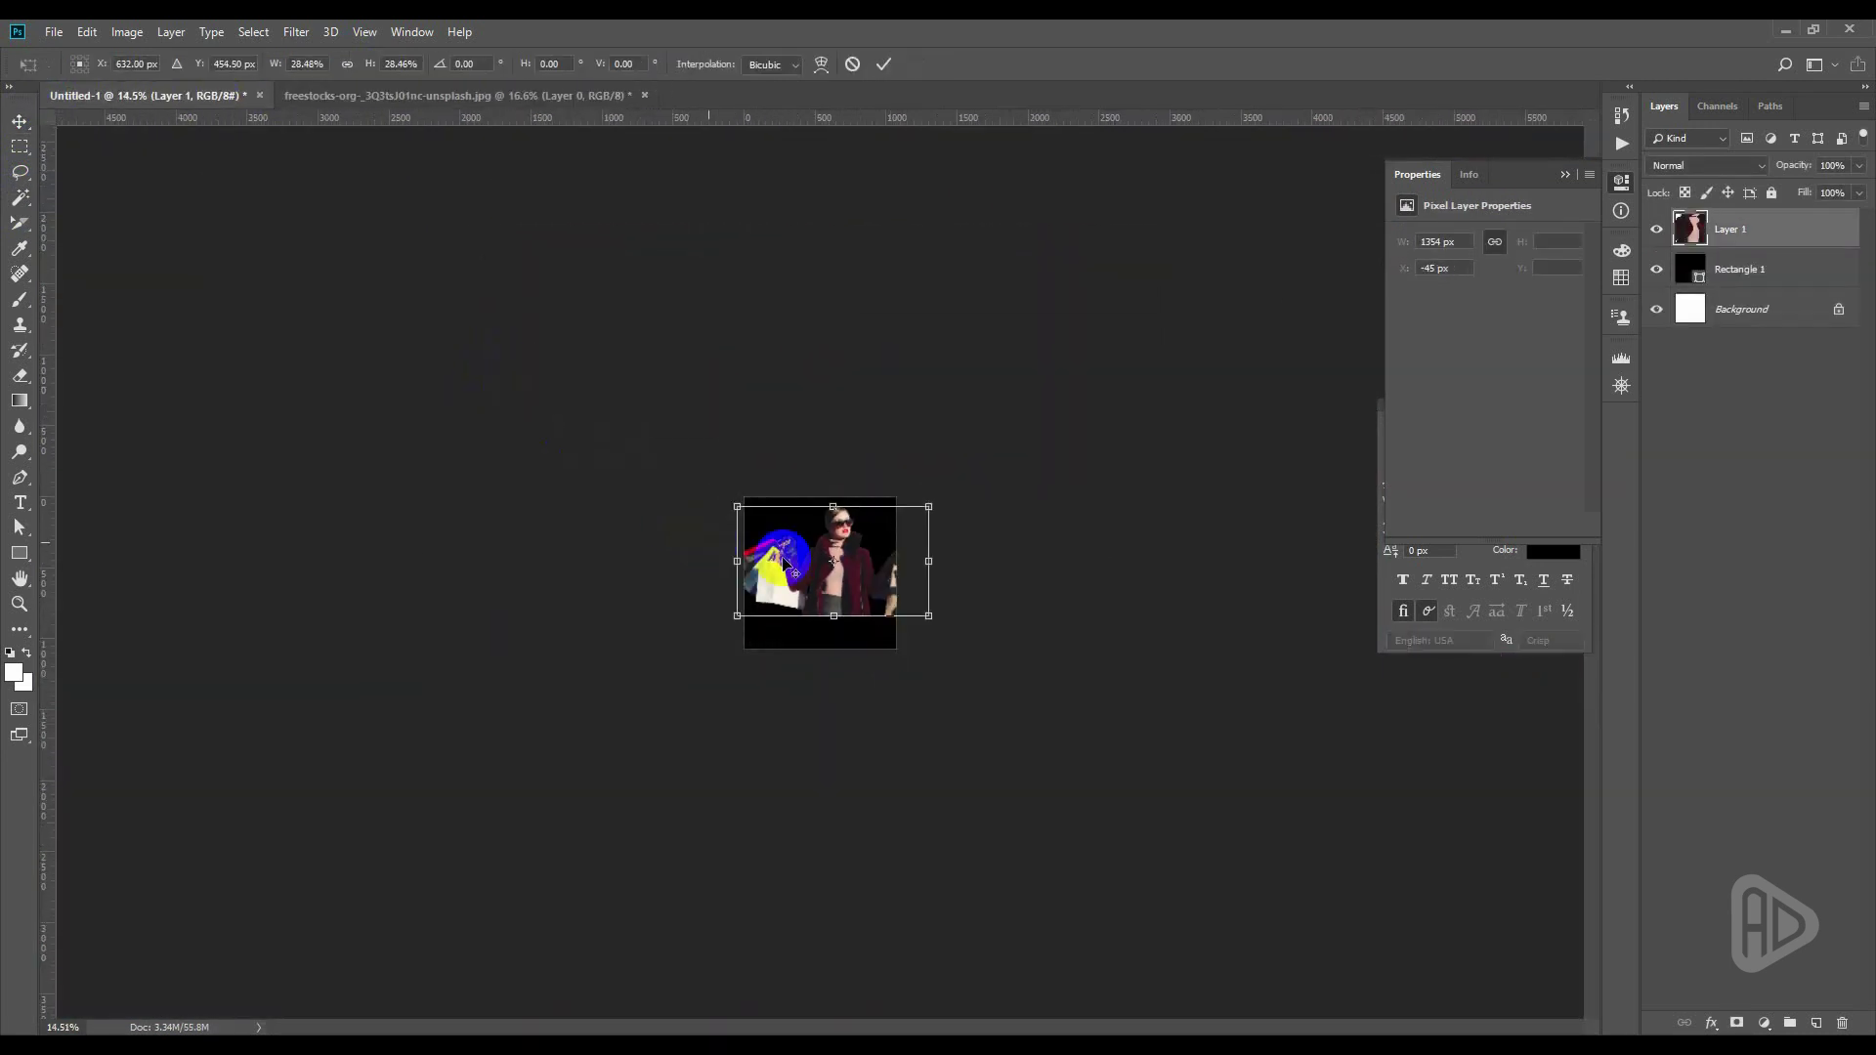
{"action": "scroll", "coordinate": [892, 591], "scroll_direction": "up", "scroll_amount": 4}
{"action": "left_click_drag", "start_coordinate": [915, 562], "coordinate": [963, 636]}
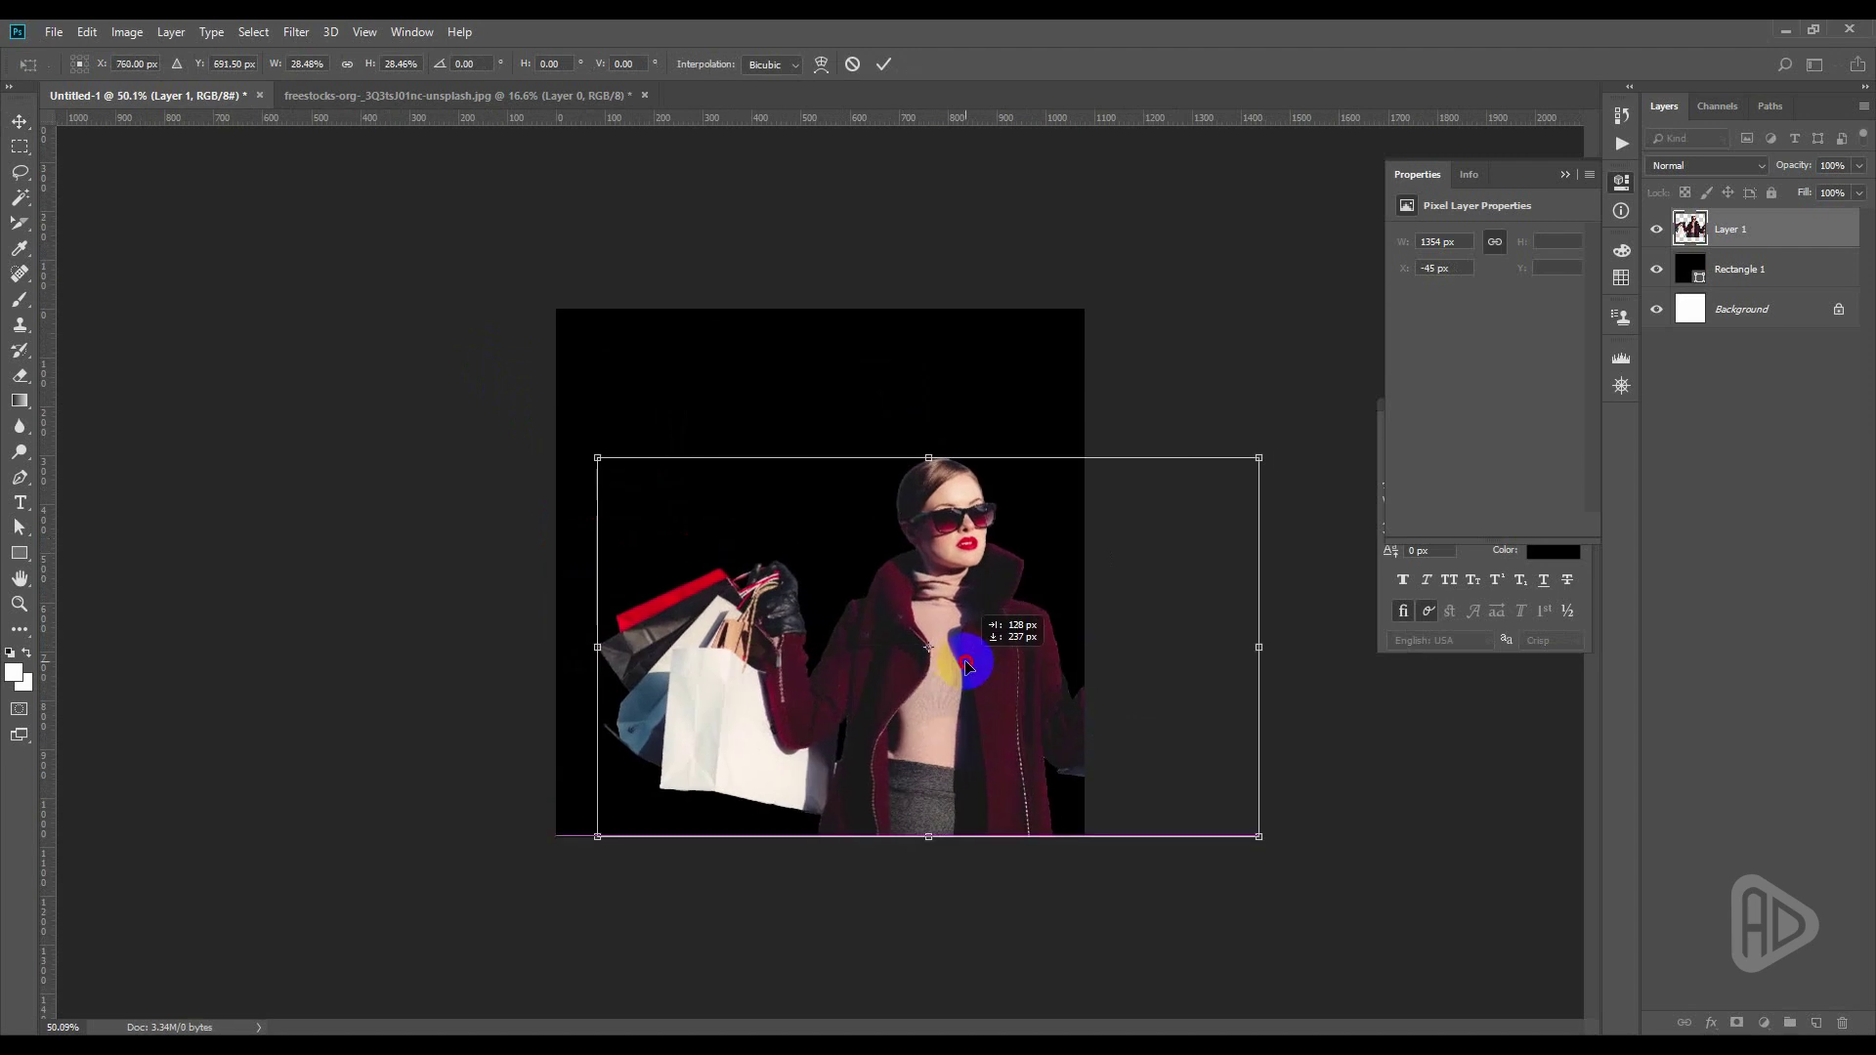
{"action": "mouse_move", "coordinate": [1261, 460]}
{"action": "left_mouse_down"}
{"action": "mouse_move", "coordinate": [1318, 397]}
{"action": "mouse_move", "coordinate": [1218, 372]}
{"action": "mouse_move", "coordinate": [1251, 363]}
{"action": "left_mouse_up"}
{"action": "left_click", "coordinate": [707, 884]}
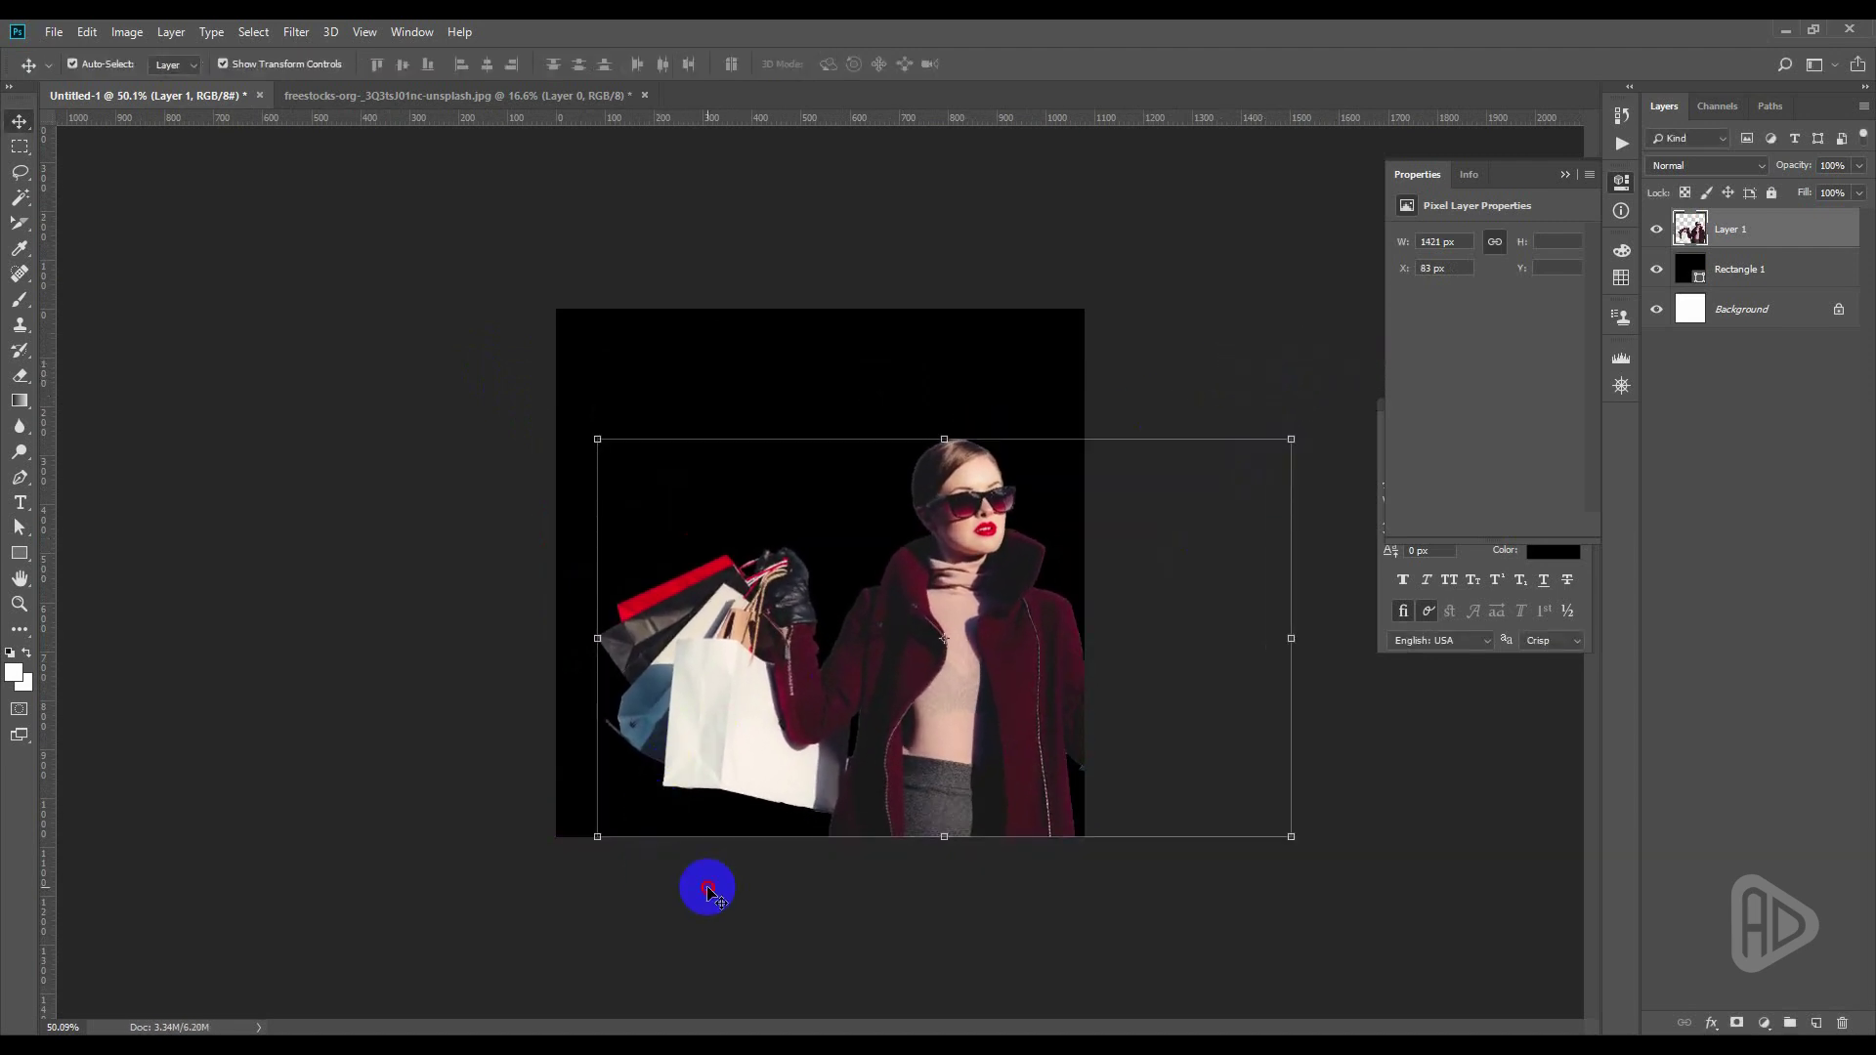
Desaturate the woman layer with Hue/Saturation at Saturation -100
{"action": "scroll", "coordinate": [787, 762], "scroll_direction": "up", "scroll_amount": 1}
{"action": "scroll", "coordinate": [787, 760], "scroll_direction": "up", "scroll_amount": 1}
{"action": "left_click", "coordinate": [850, 710]}
{"action": "scroll", "coordinate": [850, 710], "scroll_direction": "up", "scroll_amount": 1}
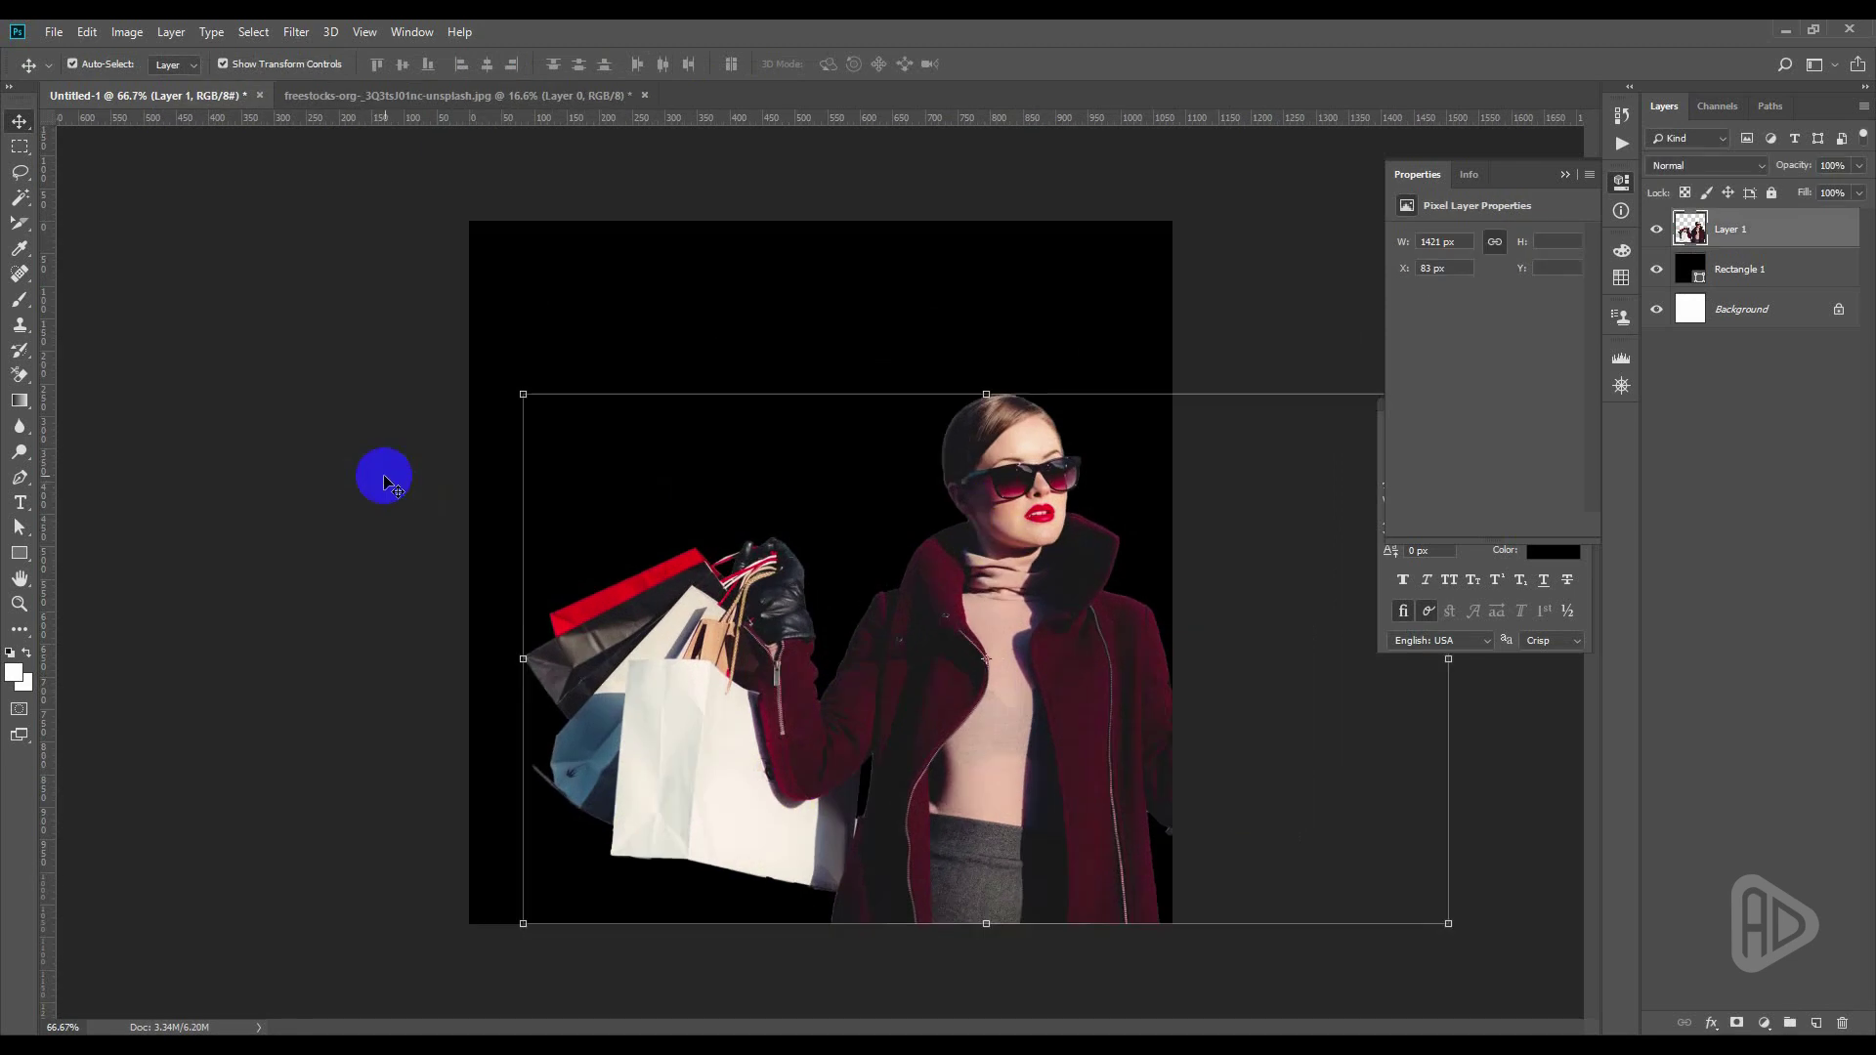
{"action": "left_click", "coordinate": [122, 36]}
{"action": "mouse_move", "coordinate": [157, 84]}
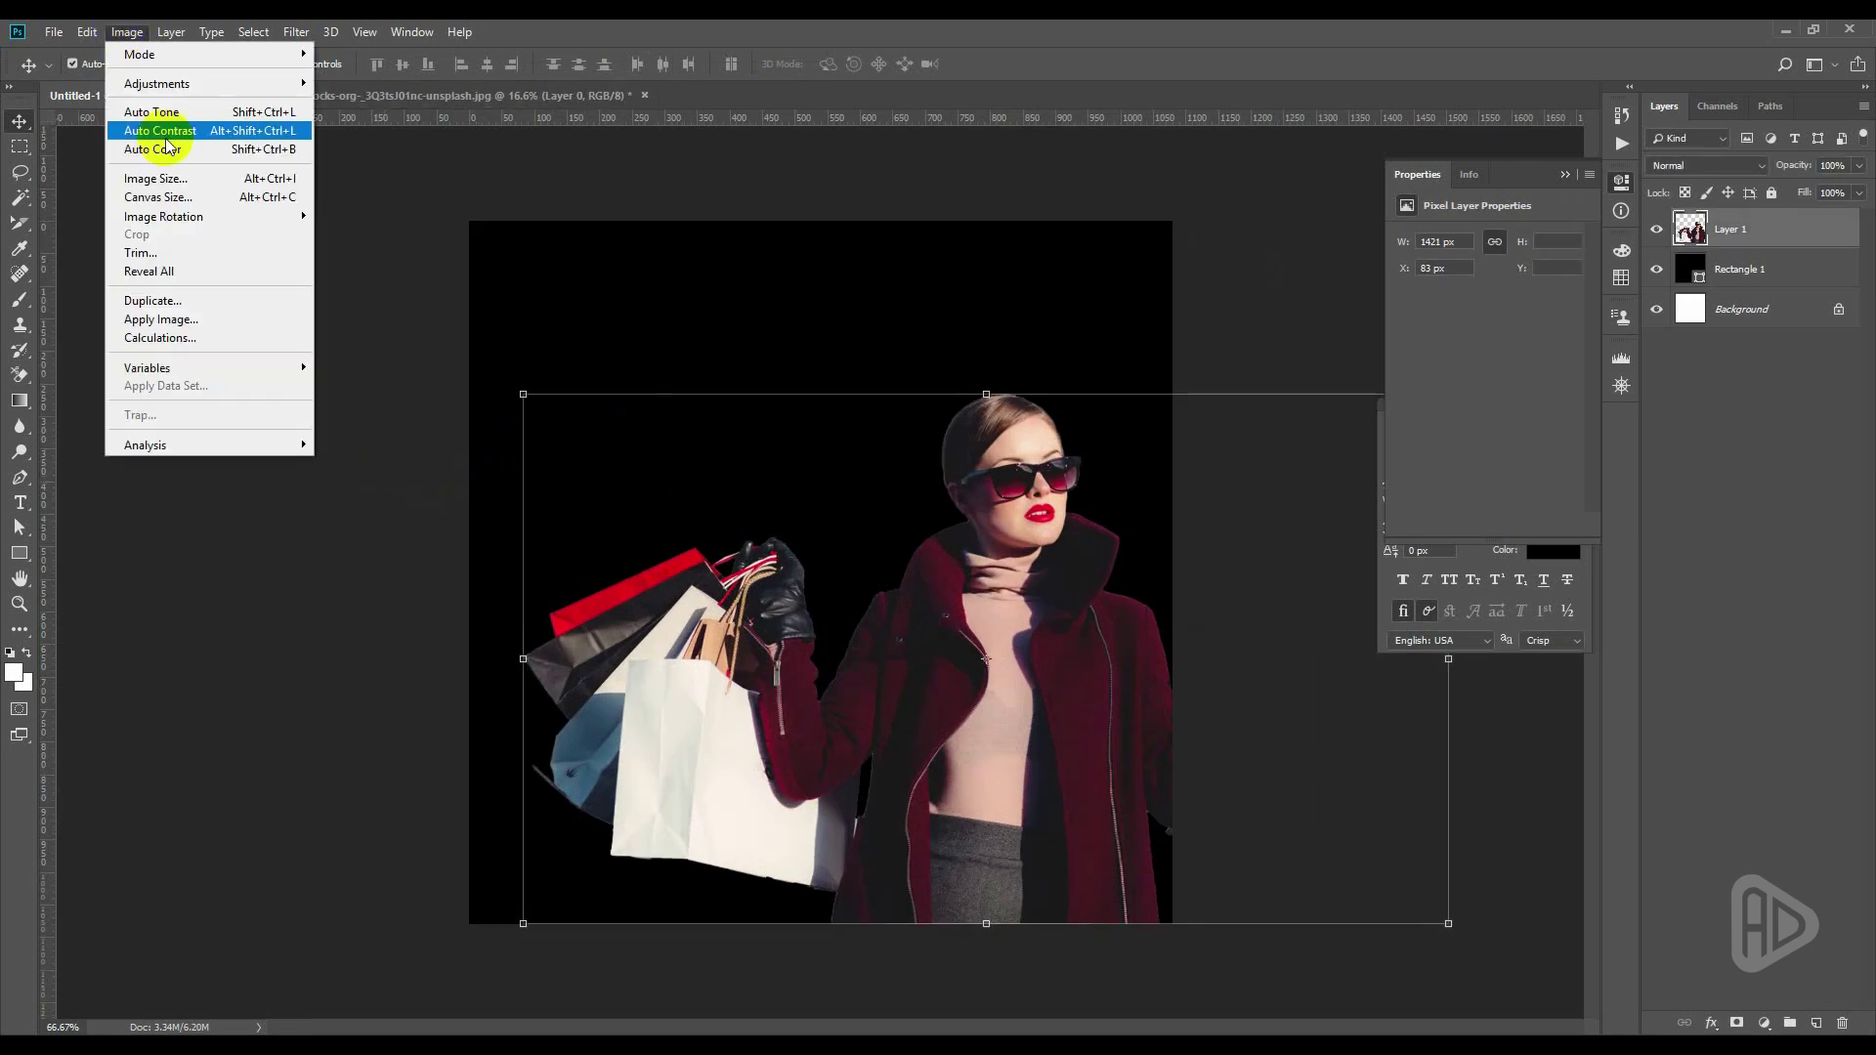
{"action": "left_click", "coordinate": [384, 189]}
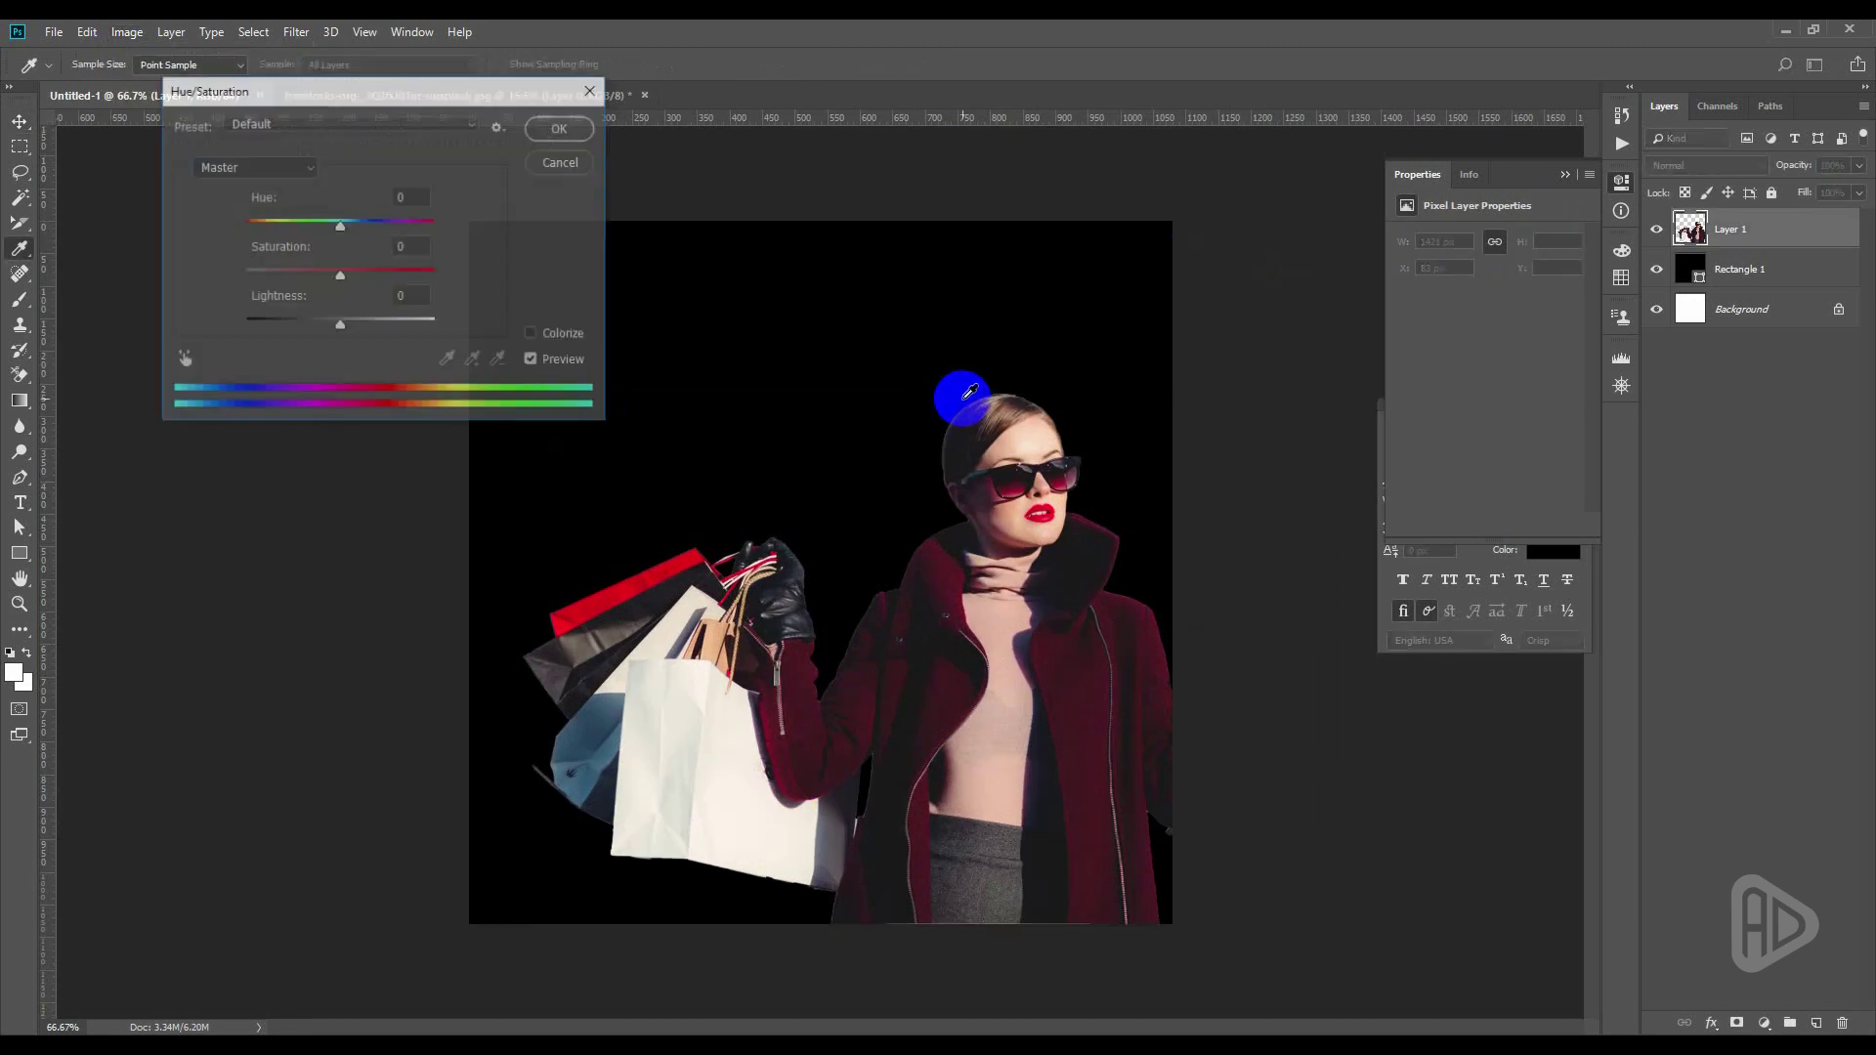
{"action": "left_click_drag", "start_coordinate": [272, 277], "coordinate": [235, 274]}
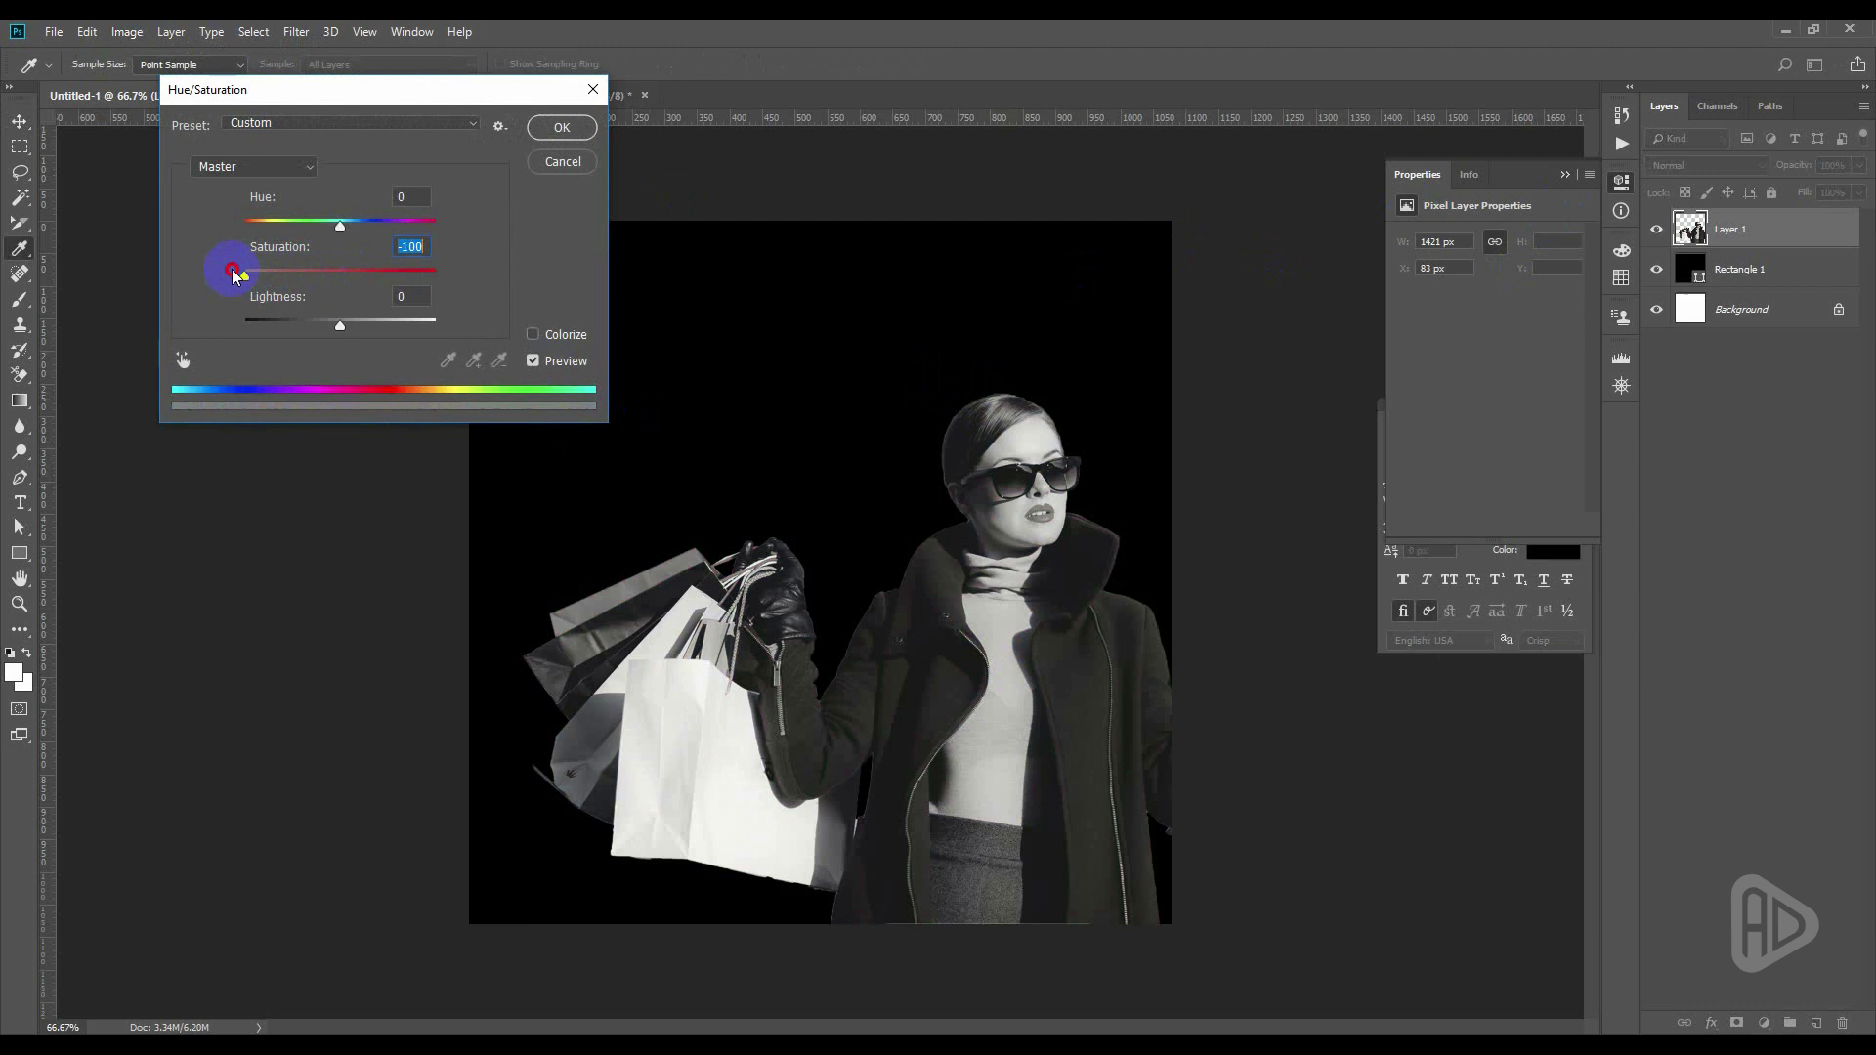
{"action": "left_click", "coordinate": [539, 133]}
{"action": "left_click", "coordinate": [1740, 232]}
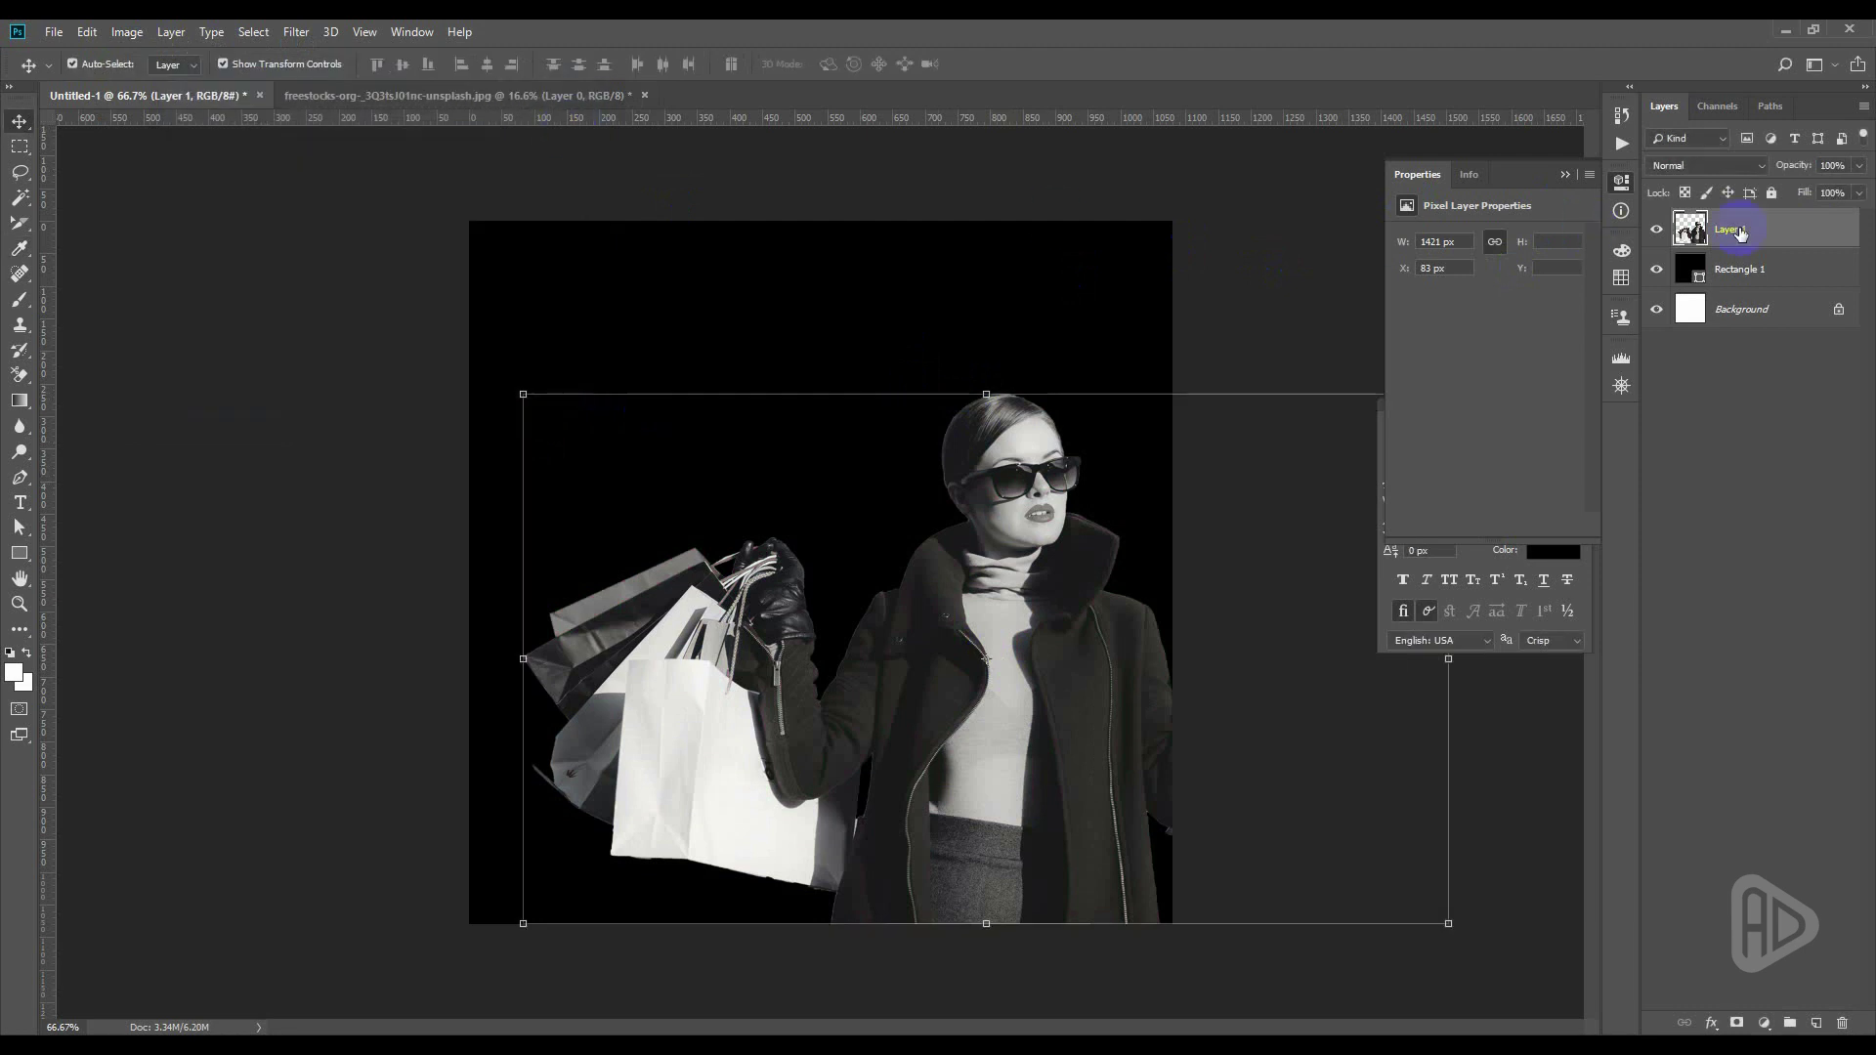
Enable a Gradient Overlay on Layer 1 starting from the Black, White preset
{"action": "double_click", "coordinate": [1787, 244]}
{"action": "left_click_drag", "start_coordinate": [629, 360], "coordinate": [1459, 322]}
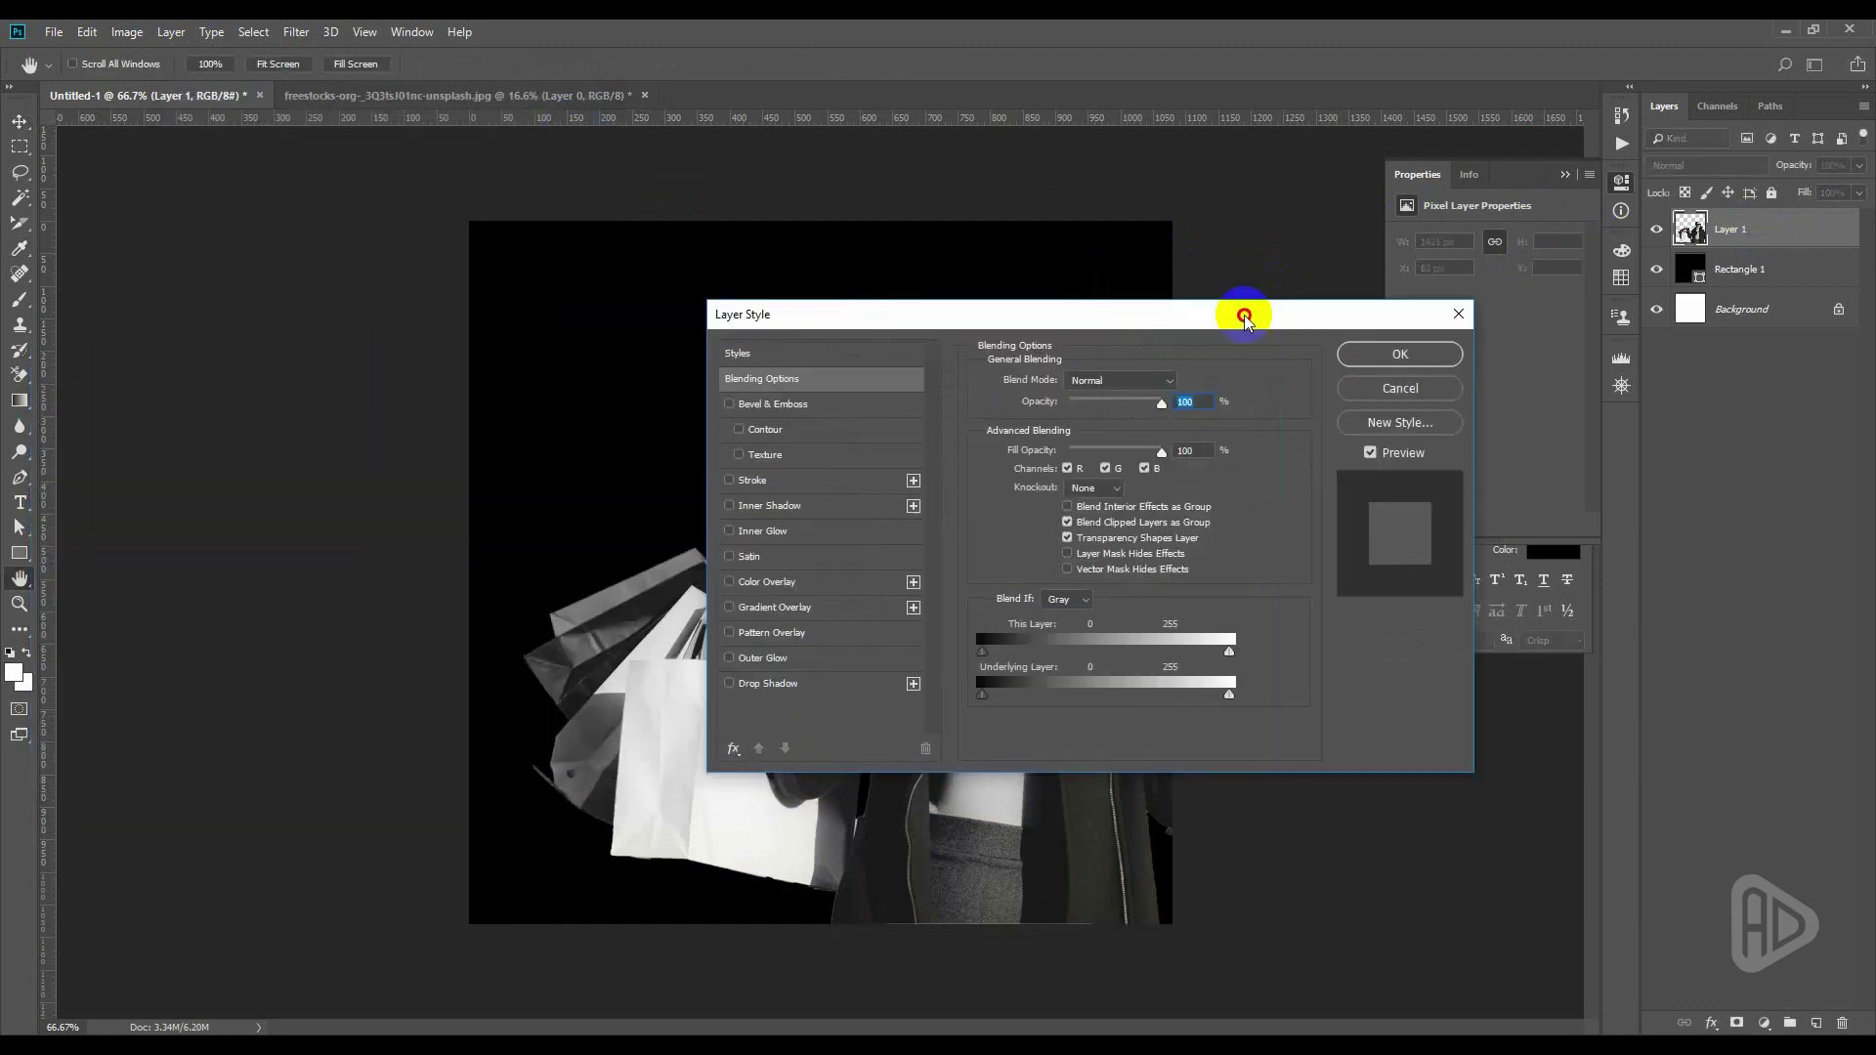
{"action": "left_click", "coordinate": [1133, 614]}
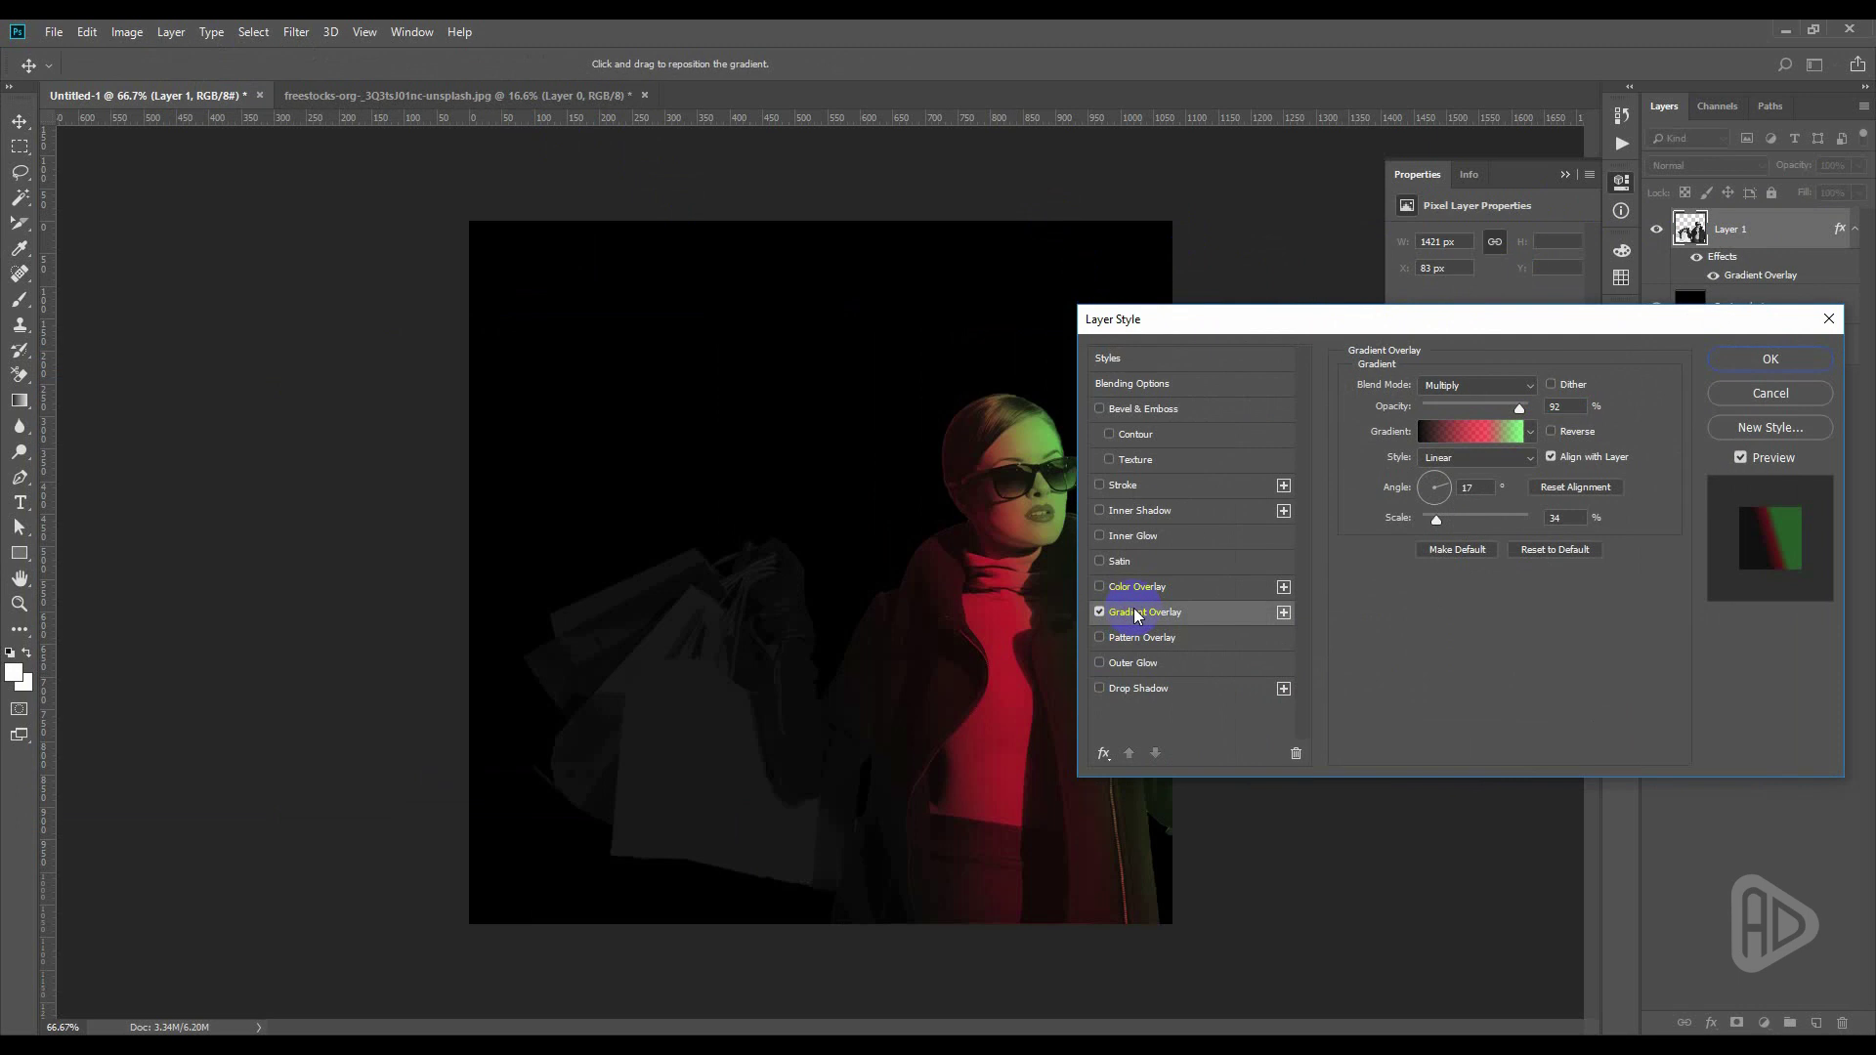
{"action": "left_click", "coordinate": [1453, 431]}
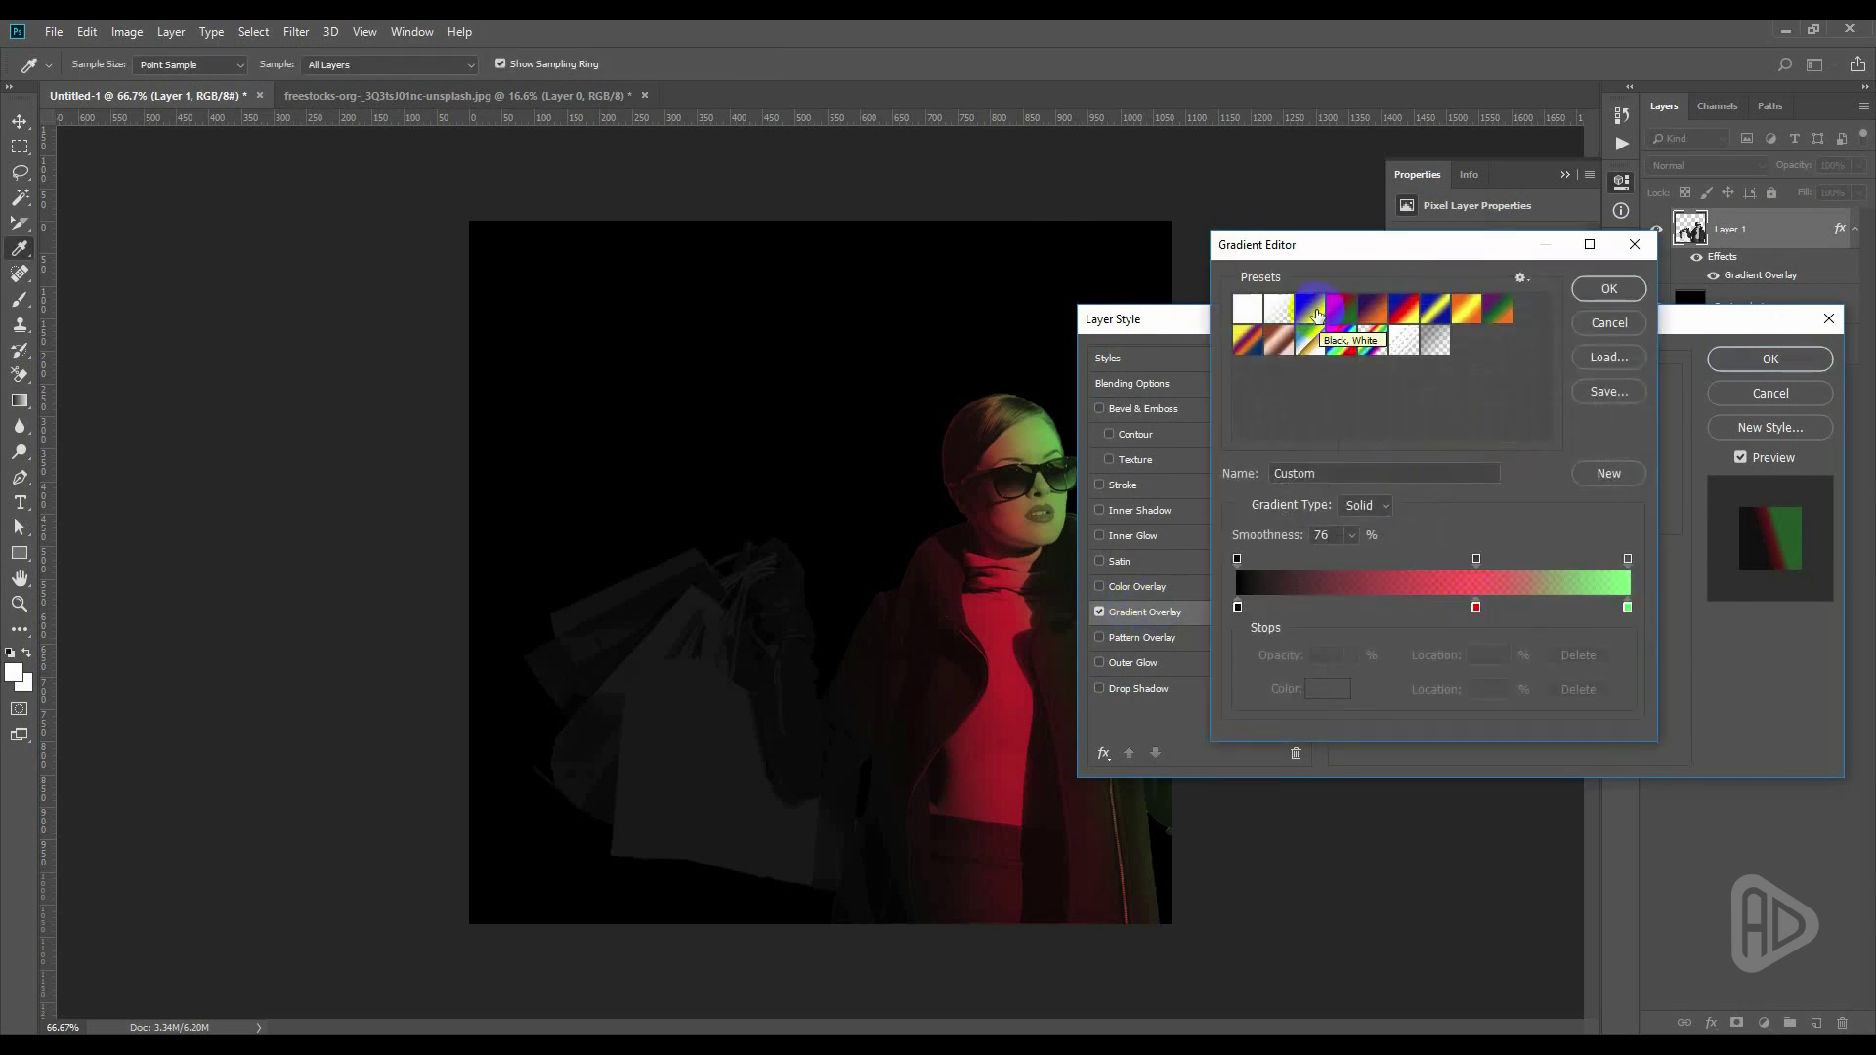
{"action": "left_click", "coordinate": [1309, 312]}
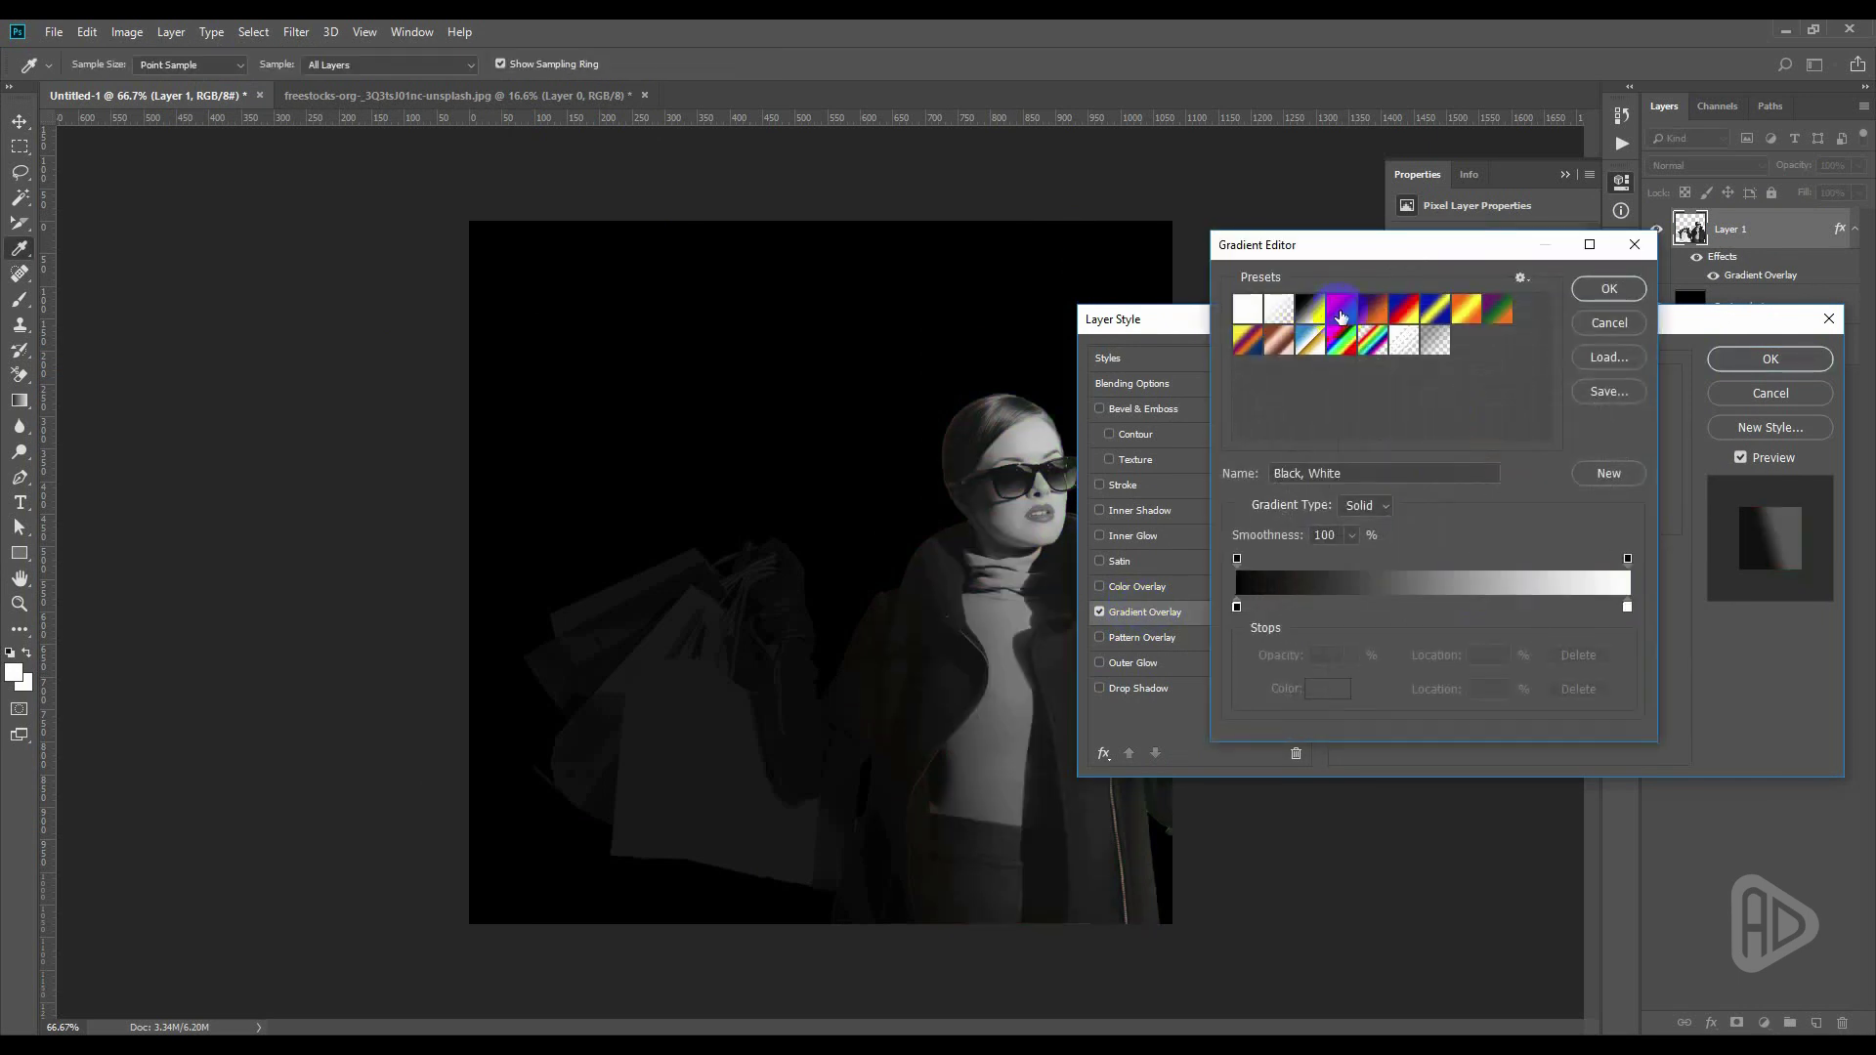
{"action": "left_click", "coordinate": [1341, 315]}
{"action": "left_click", "coordinate": [1309, 310]}
Set the gradient stops to black on the left, red in the middle, and bright green on the right
{"action": "left_click", "coordinate": [1475, 609]}
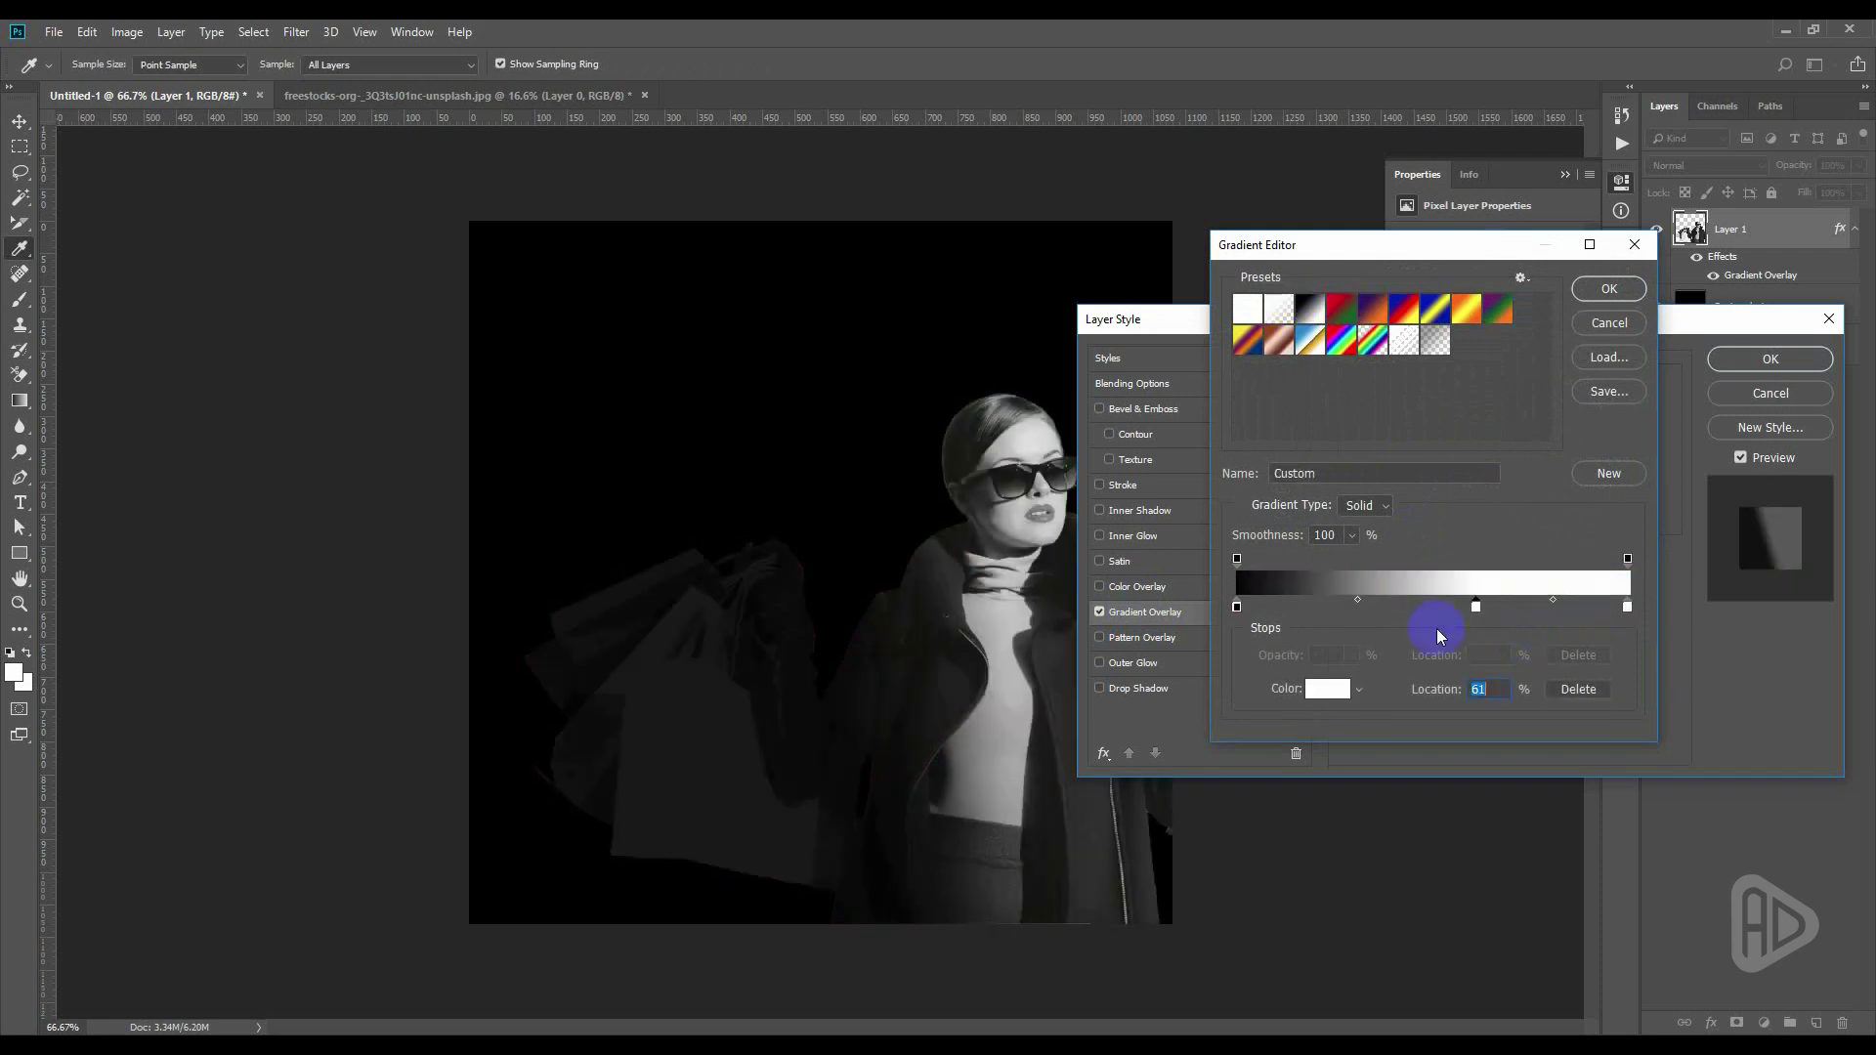
{"action": "double_click", "coordinate": [1236, 607]}
{"action": "left_click", "coordinate": [1268, 808]}
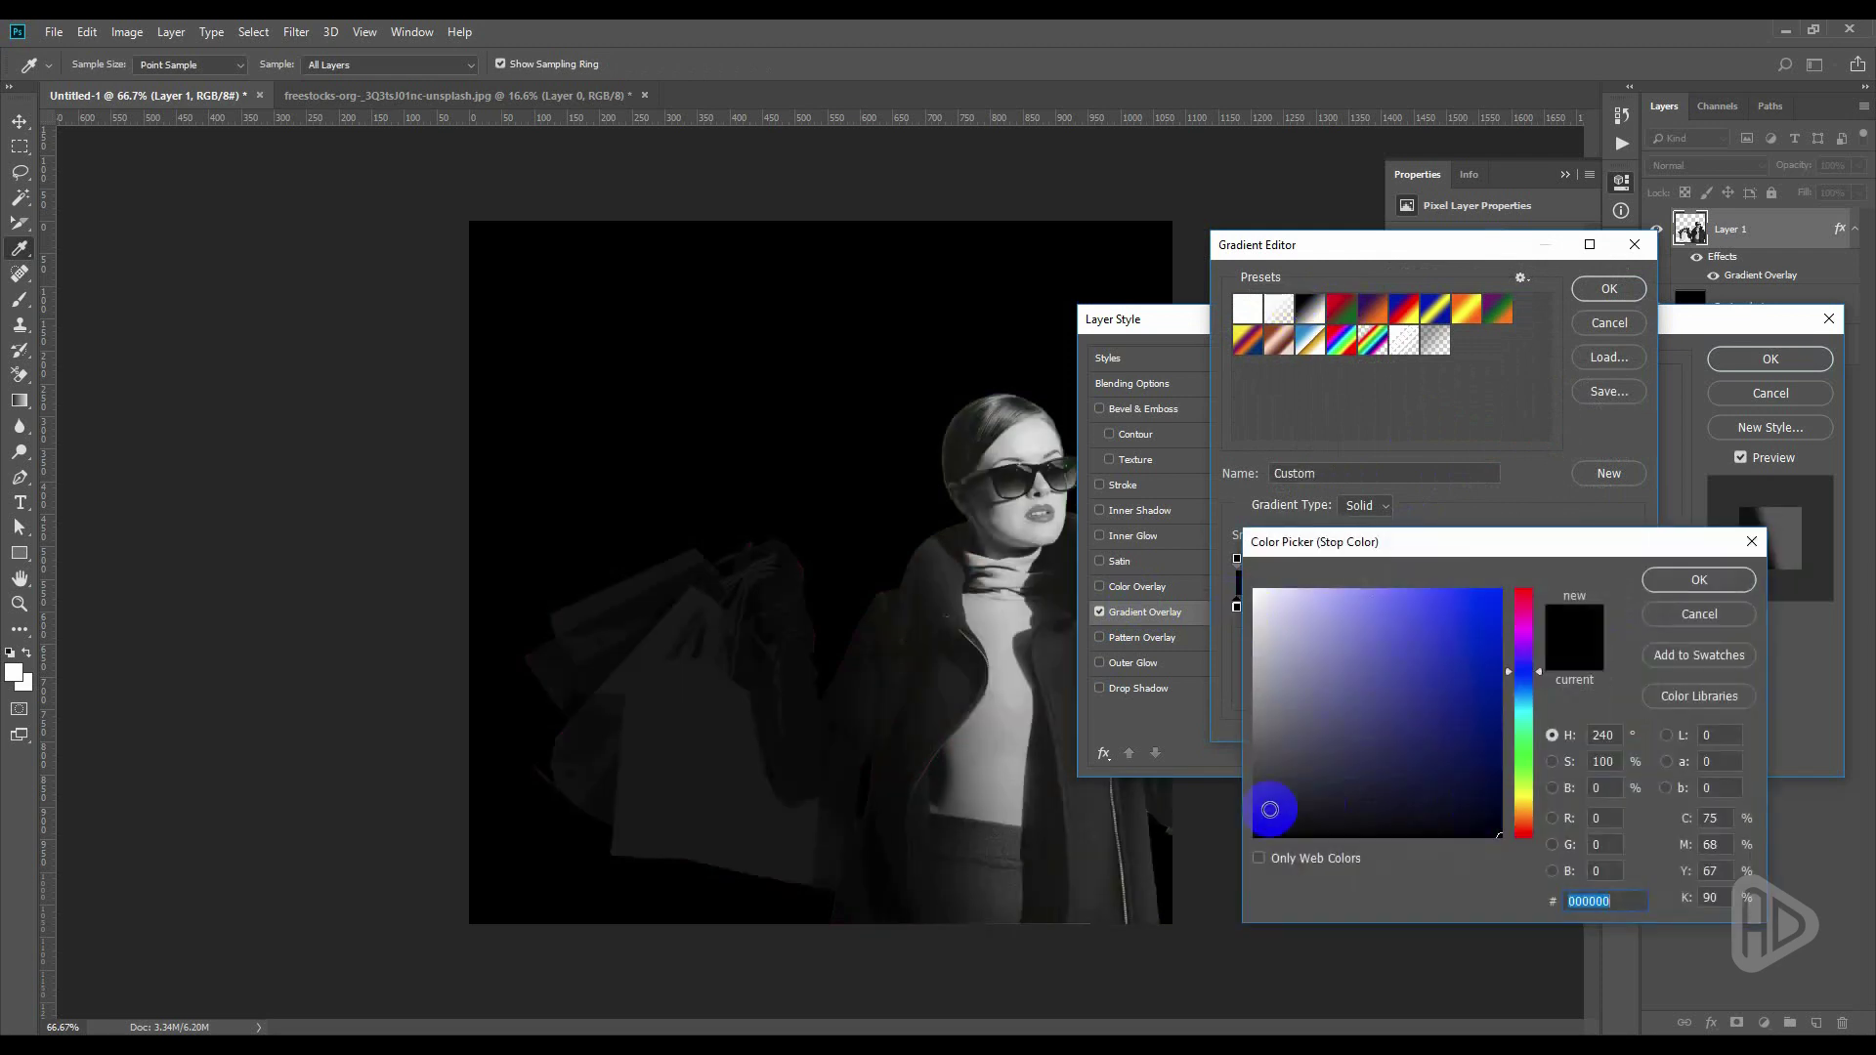
{"action": "left_click", "coordinate": [1691, 582]}
{"action": "double_click", "coordinate": [1478, 606]}
{"action": "left_click_drag", "start_coordinate": [1461, 703], "coordinate": [1516, 523]}
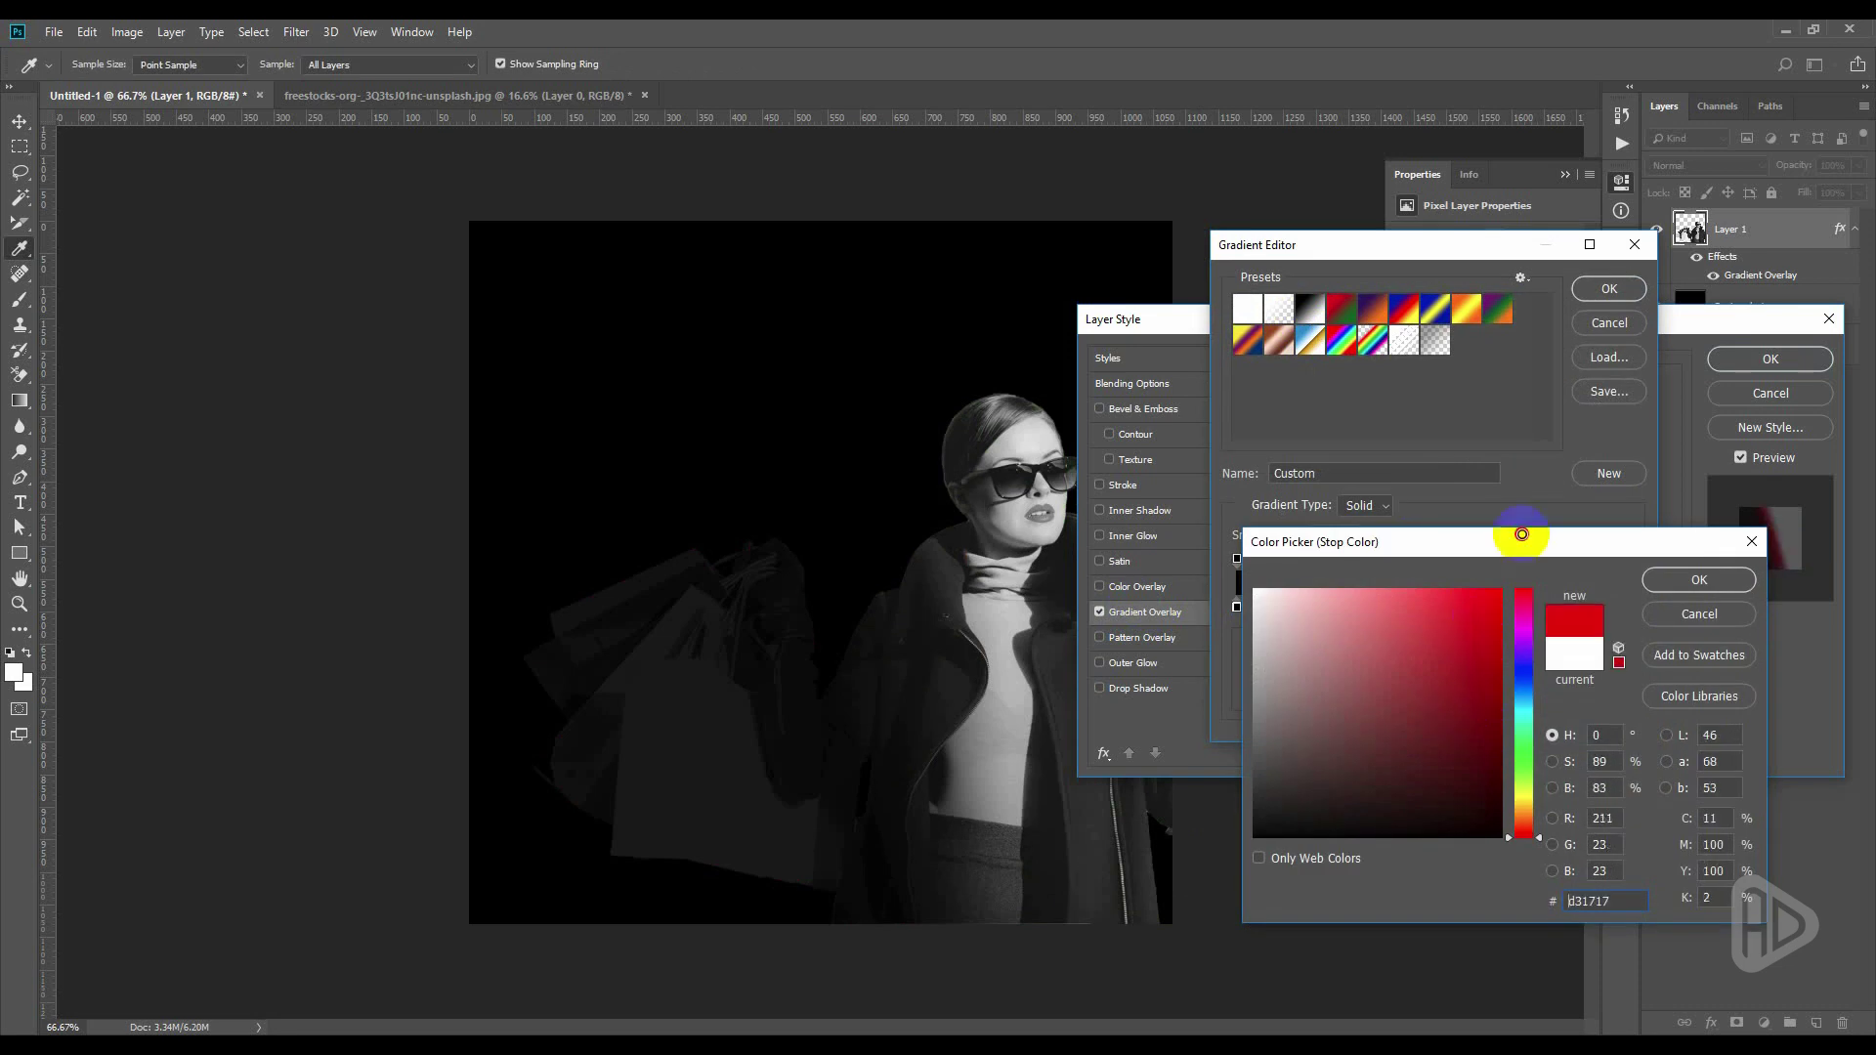
{"action": "left_click", "coordinate": [1680, 592]}
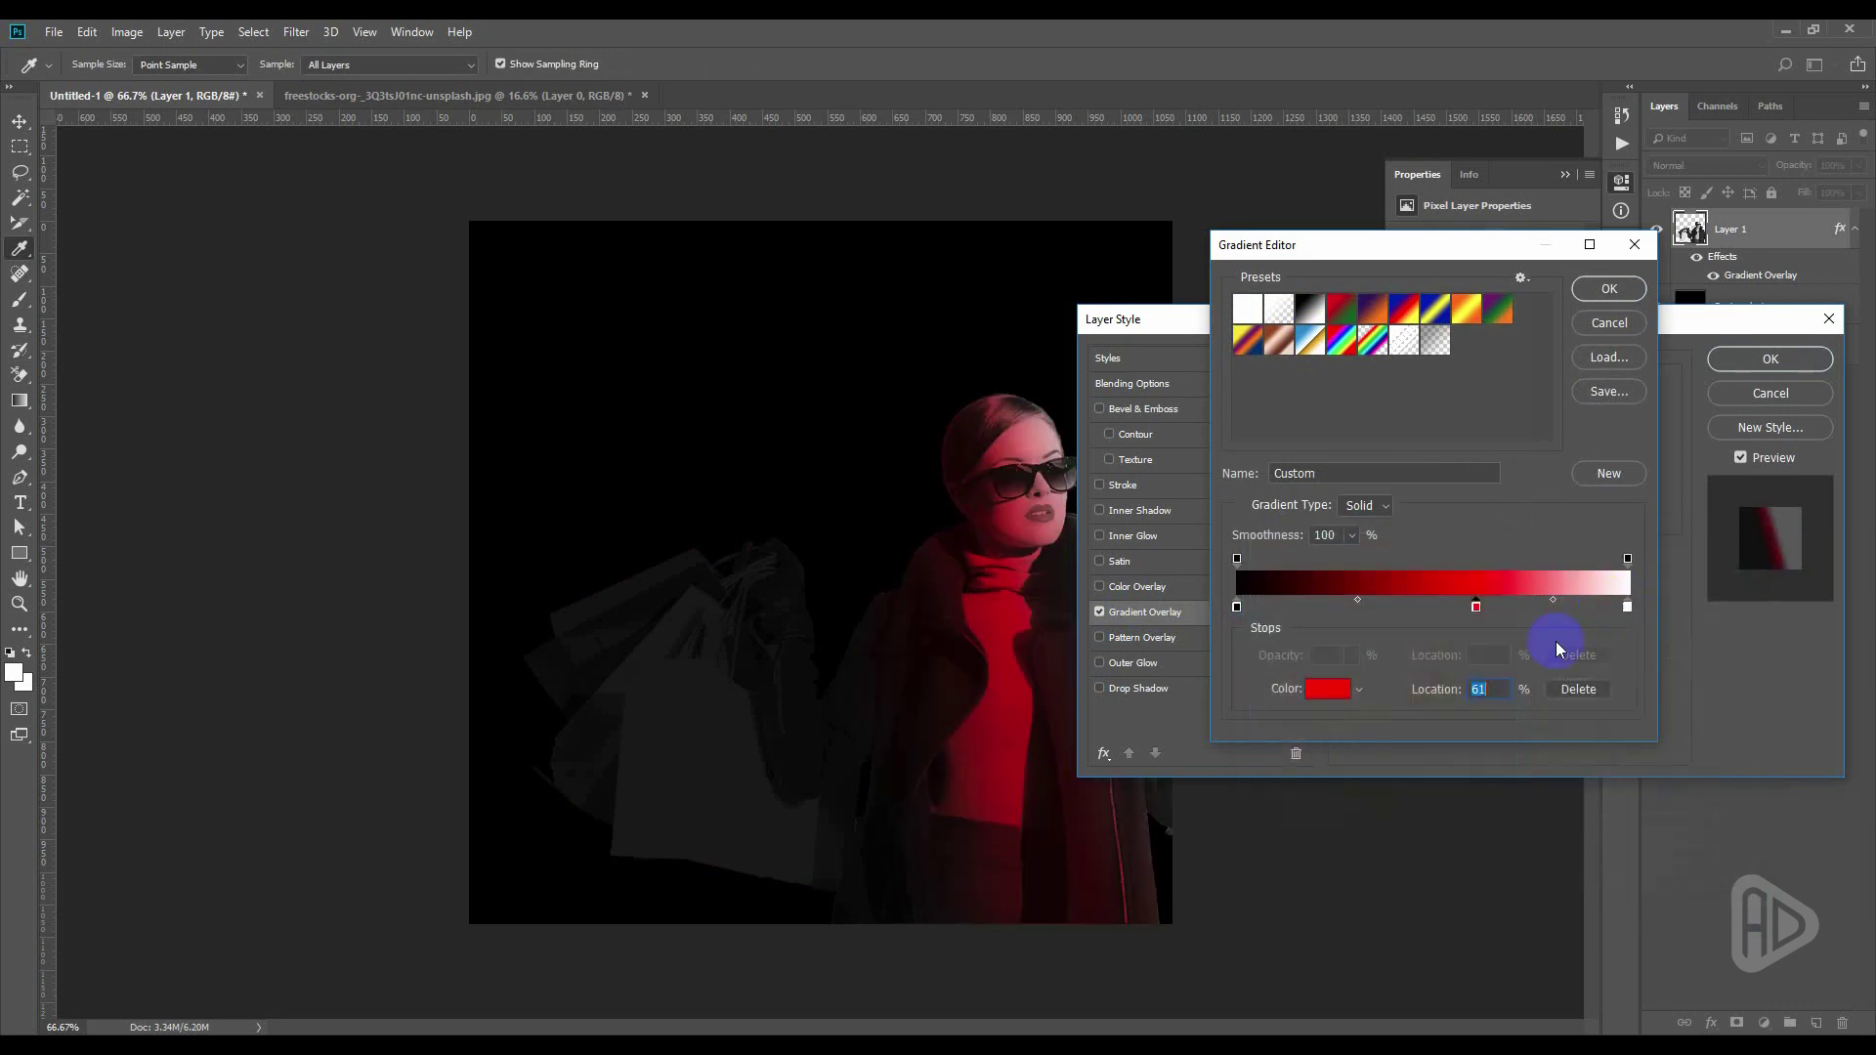
{"action": "double_click", "coordinate": [1628, 607]}
{"action": "left_click", "coordinate": [1501, 590]}
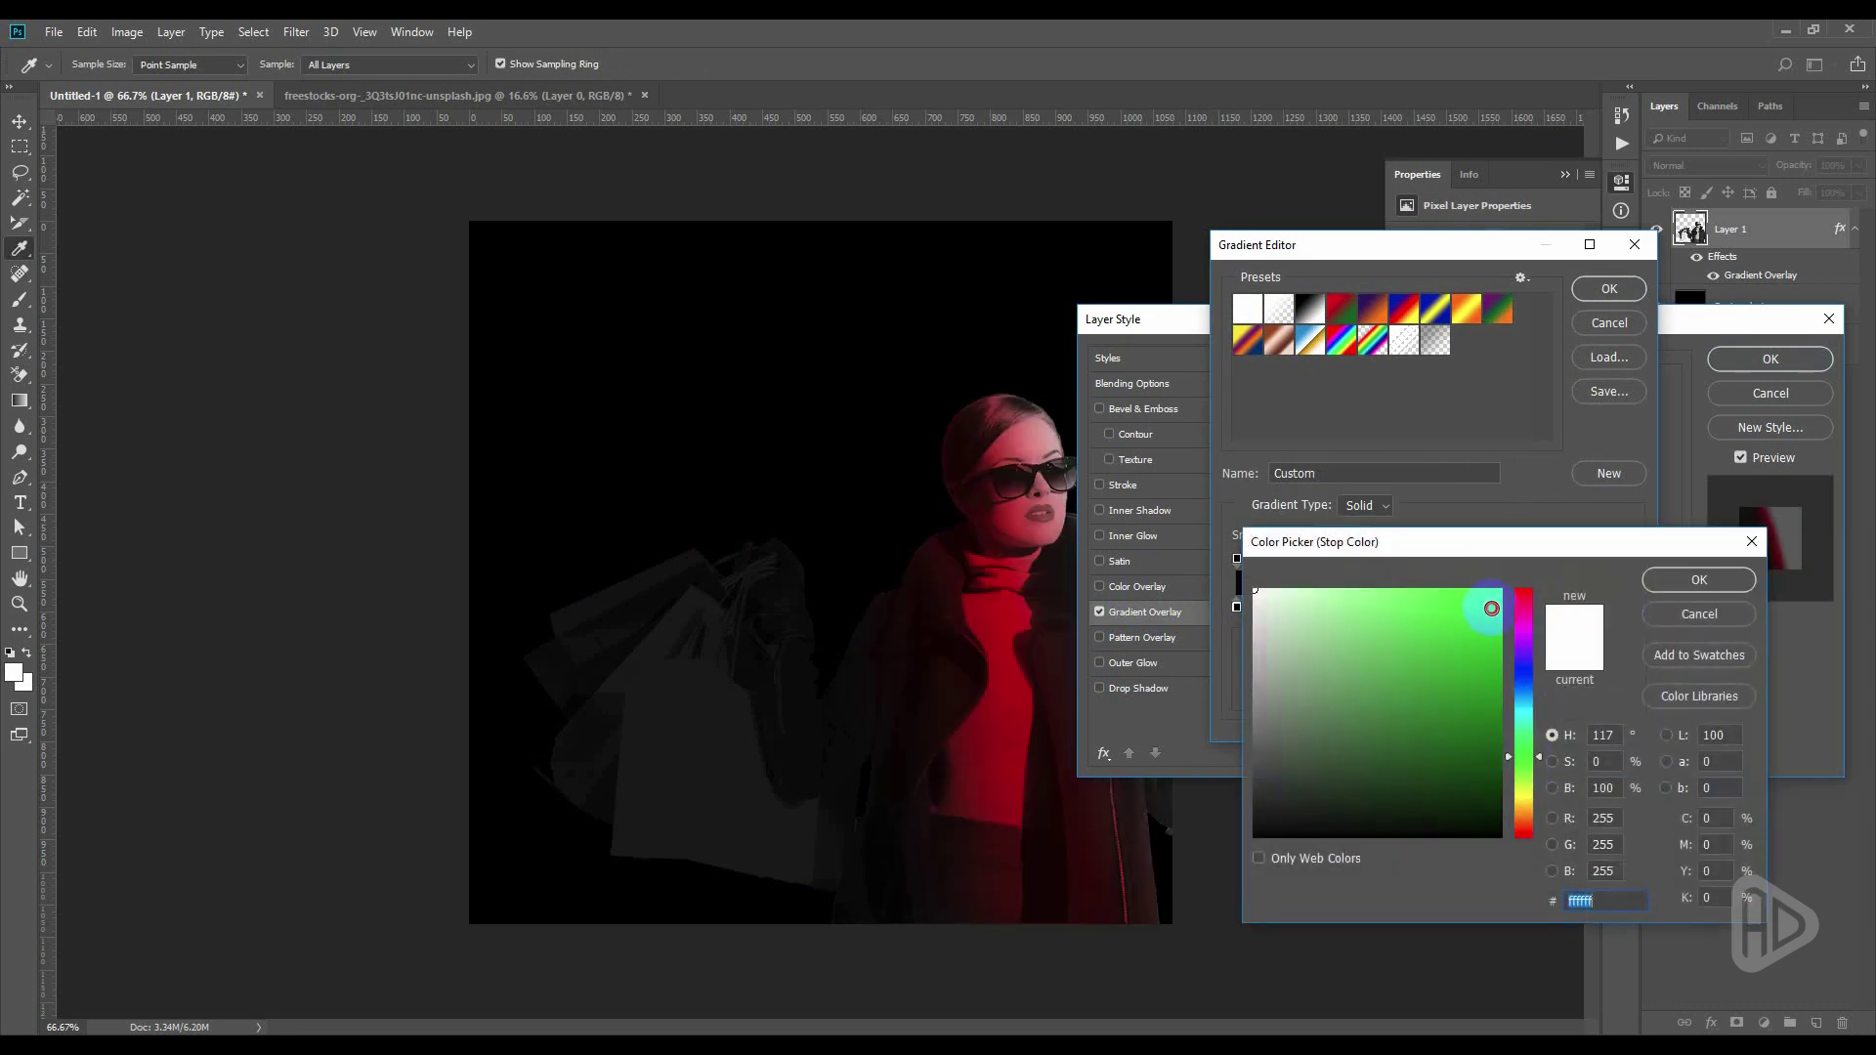
{"action": "left_click", "coordinate": [1679, 582]}
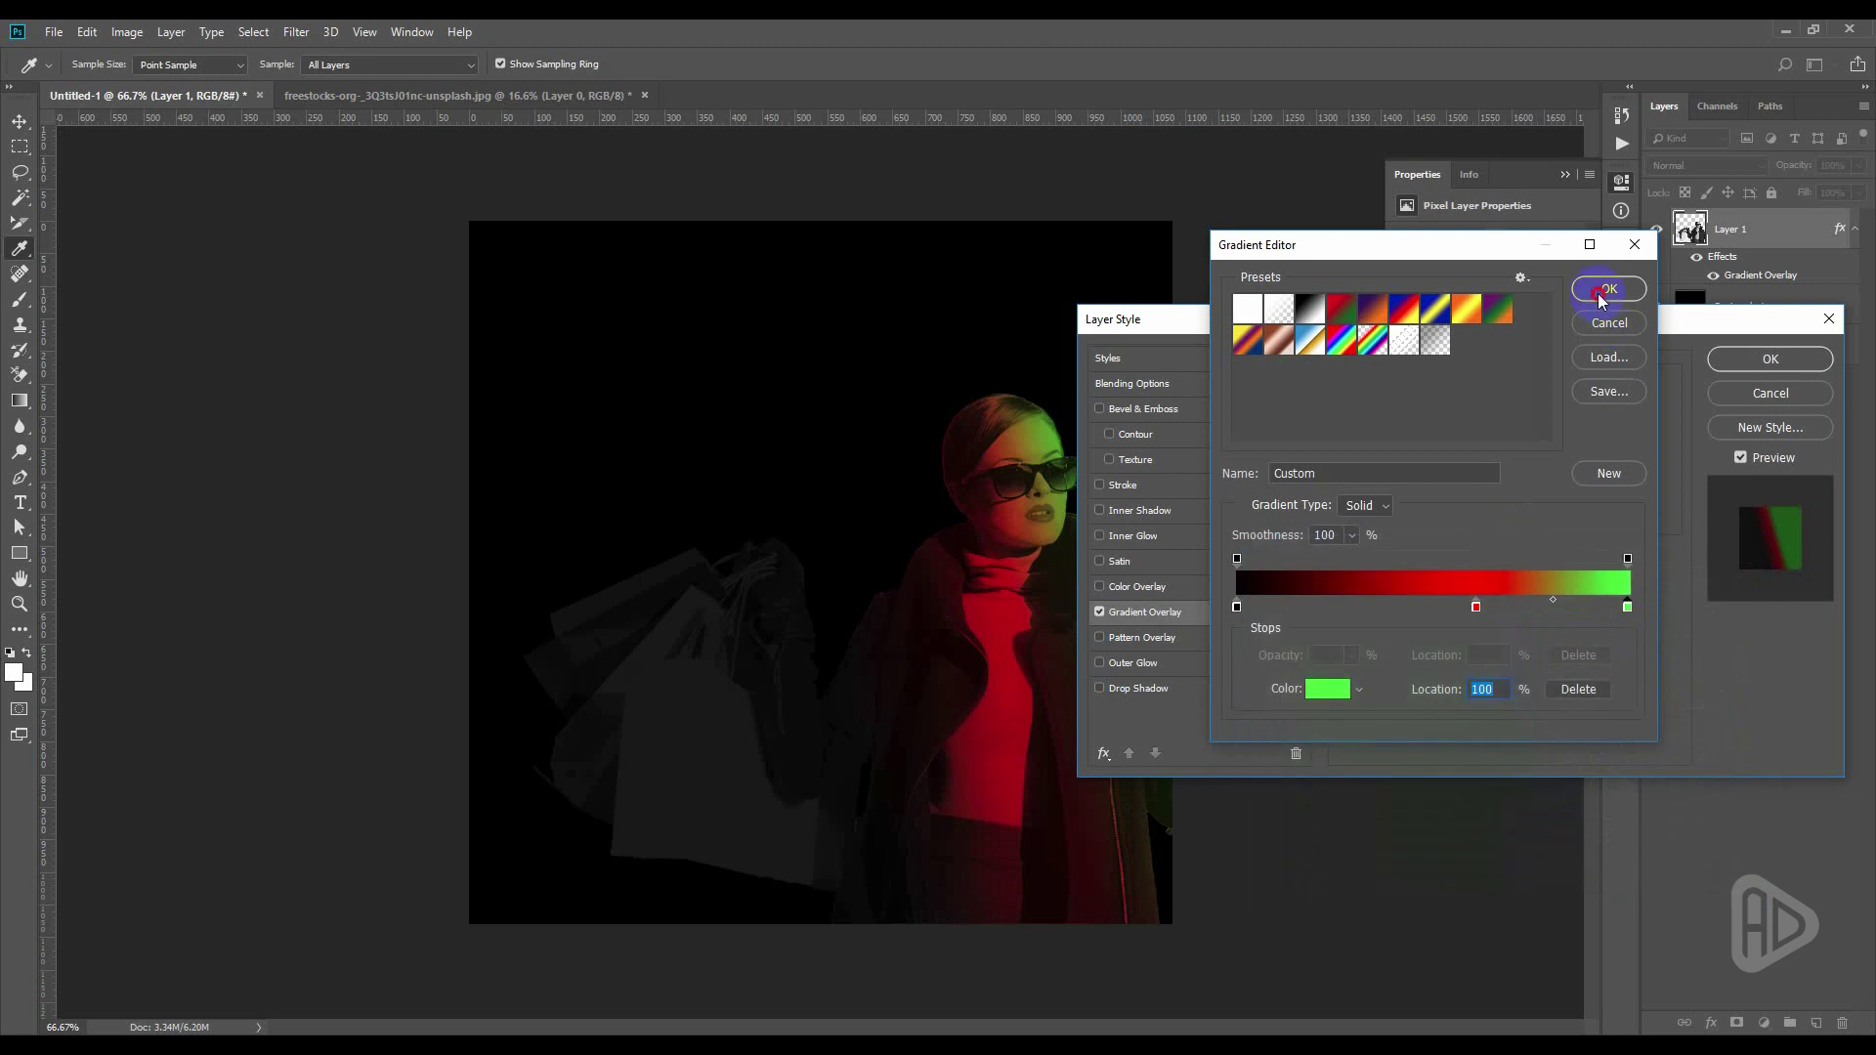
{"action": "left_click", "coordinate": [1607, 290]}
Move the red gradient stop to 60% and accept the gradient
{"action": "left_click", "coordinate": [1475, 432]}
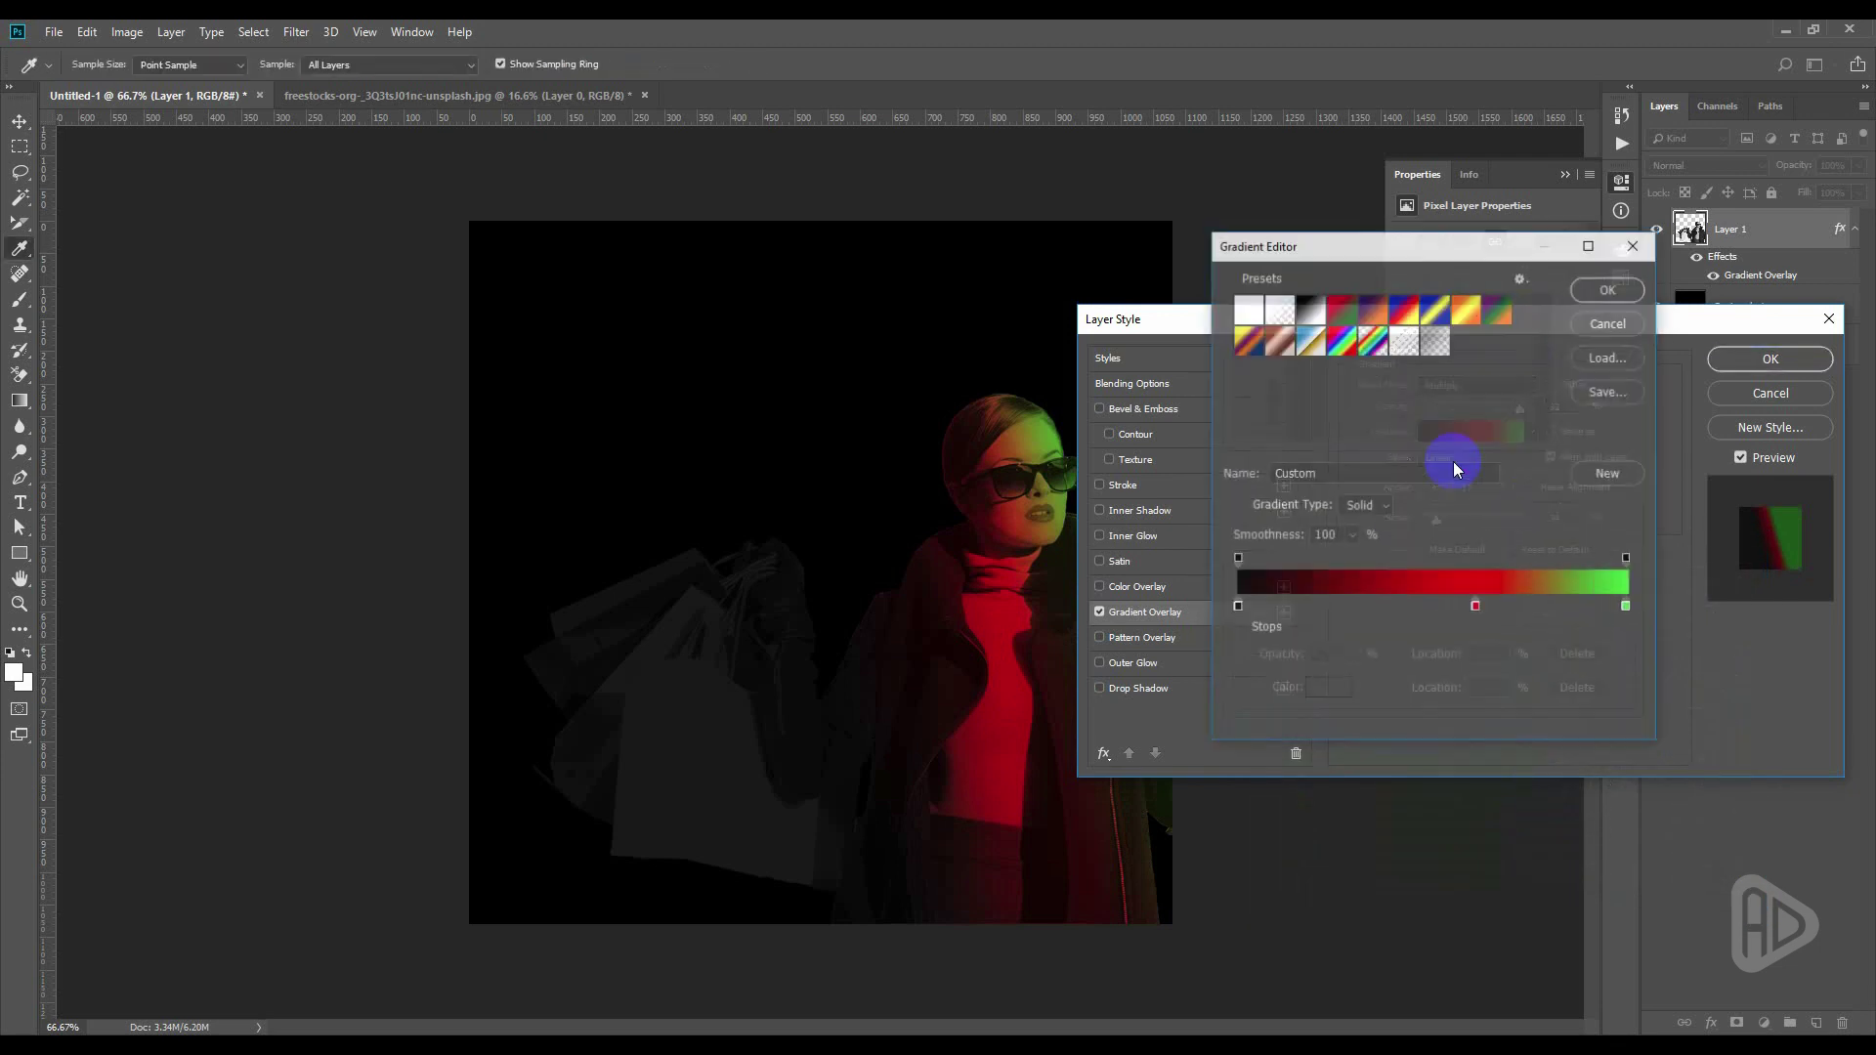
{"action": "left_click", "coordinate": [1452, 607]}
{"action": "left_click_drag", "start_coordinate": [1457, 607], "coordinate": [1476, 604]}
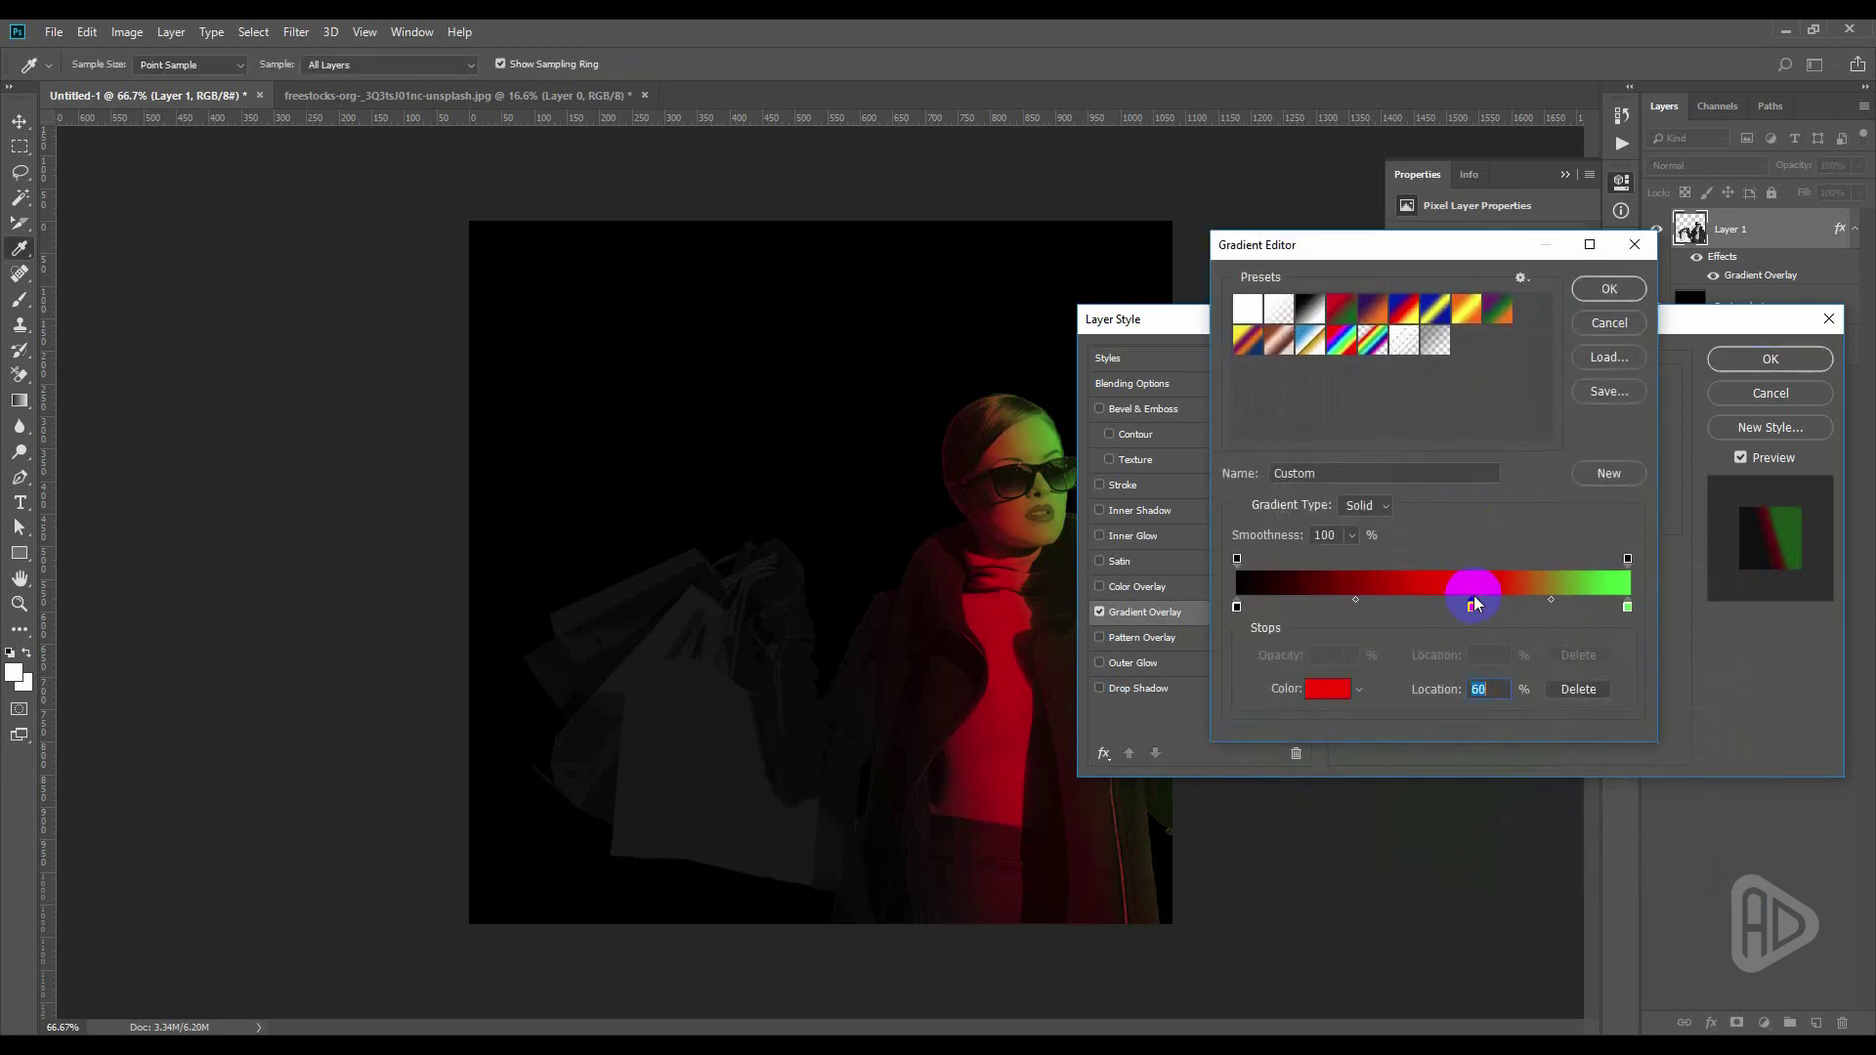
{"action": "left_click", "coordinate": [1609, 291]}
Shrink the gradient overlay's scale and set its opacity to 92%
{"action": "mouse_move", "coordinate": [1519, 406]}
{"action": "left_mouse_down"}
{"action": "mouse_move", "coordinate": [1539, 395]}
{"action": "mouse_move", "coordinate": [1531, 414]}
{"action": "left_mouse_up"}
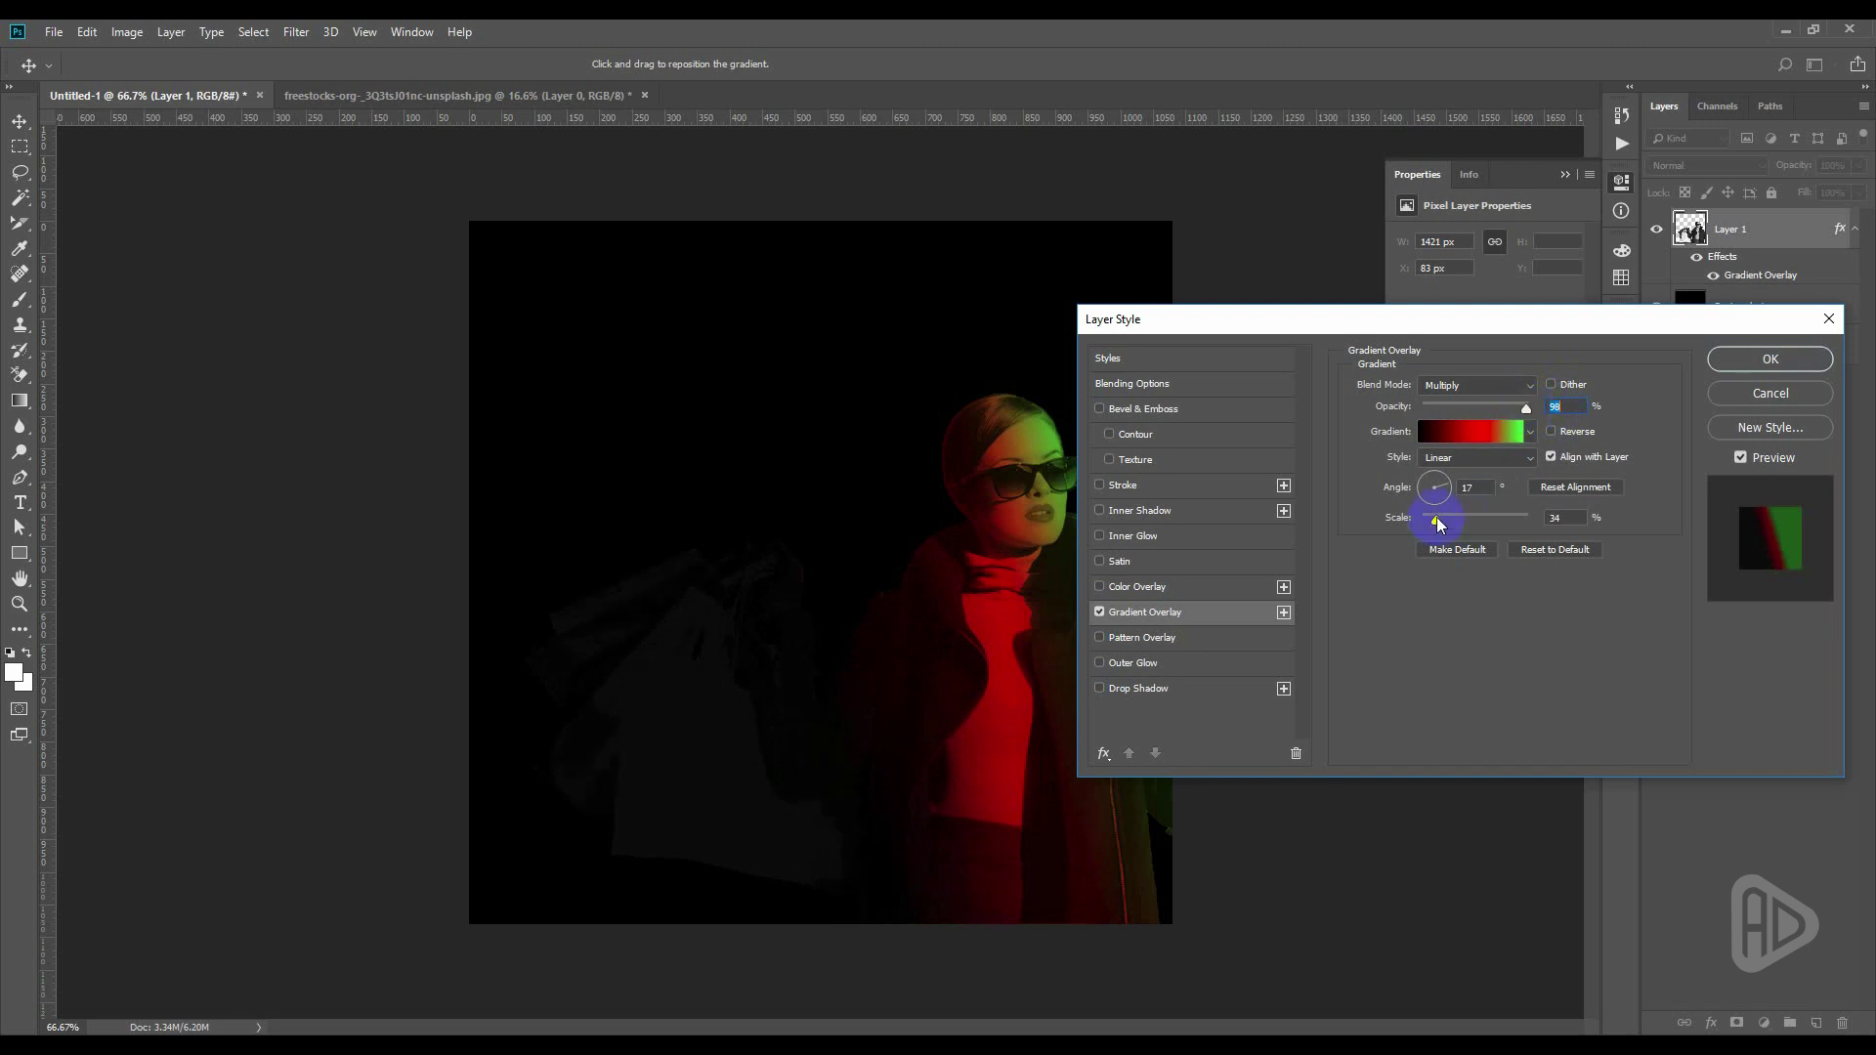
{"action": "left_click_drag", "start_coordinate": [1438, 525], "coordinate": [1436, 527]}
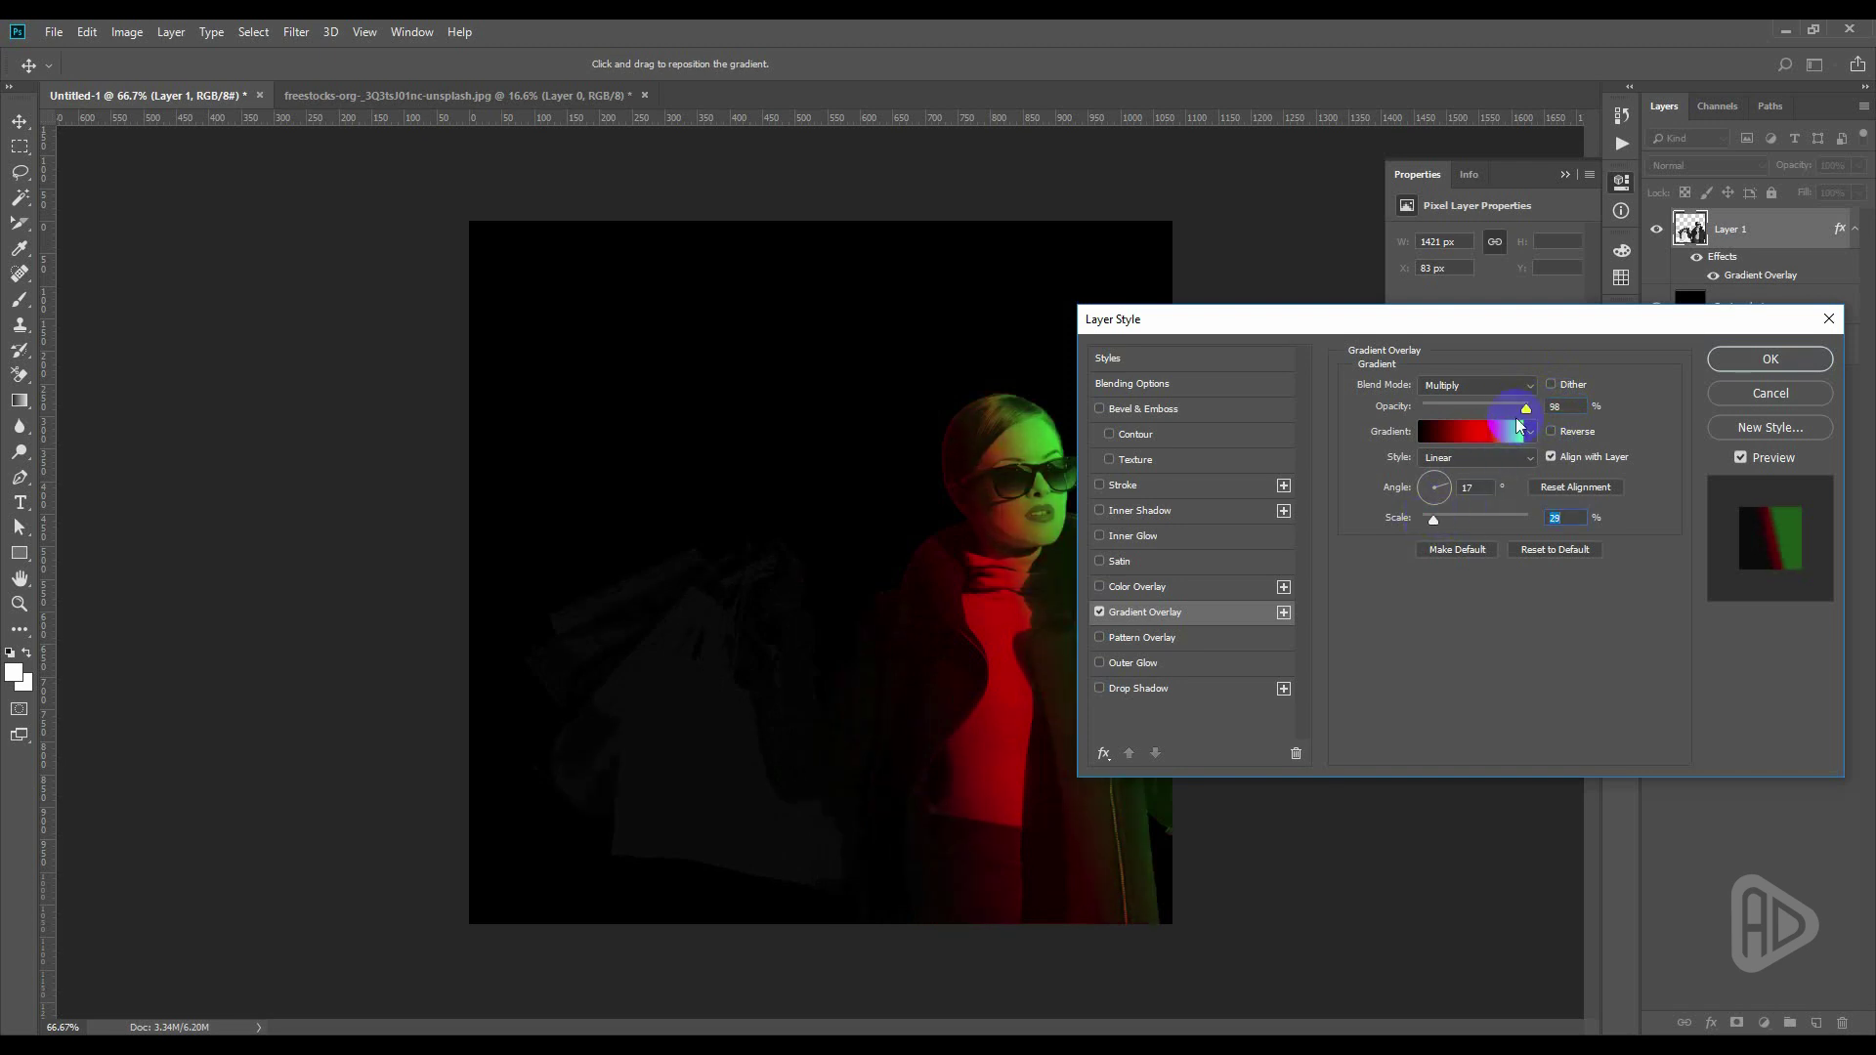
{"action": "left_click_drag", "start_coordinate": [1527, 408], "coordinate": [1519, 409]}
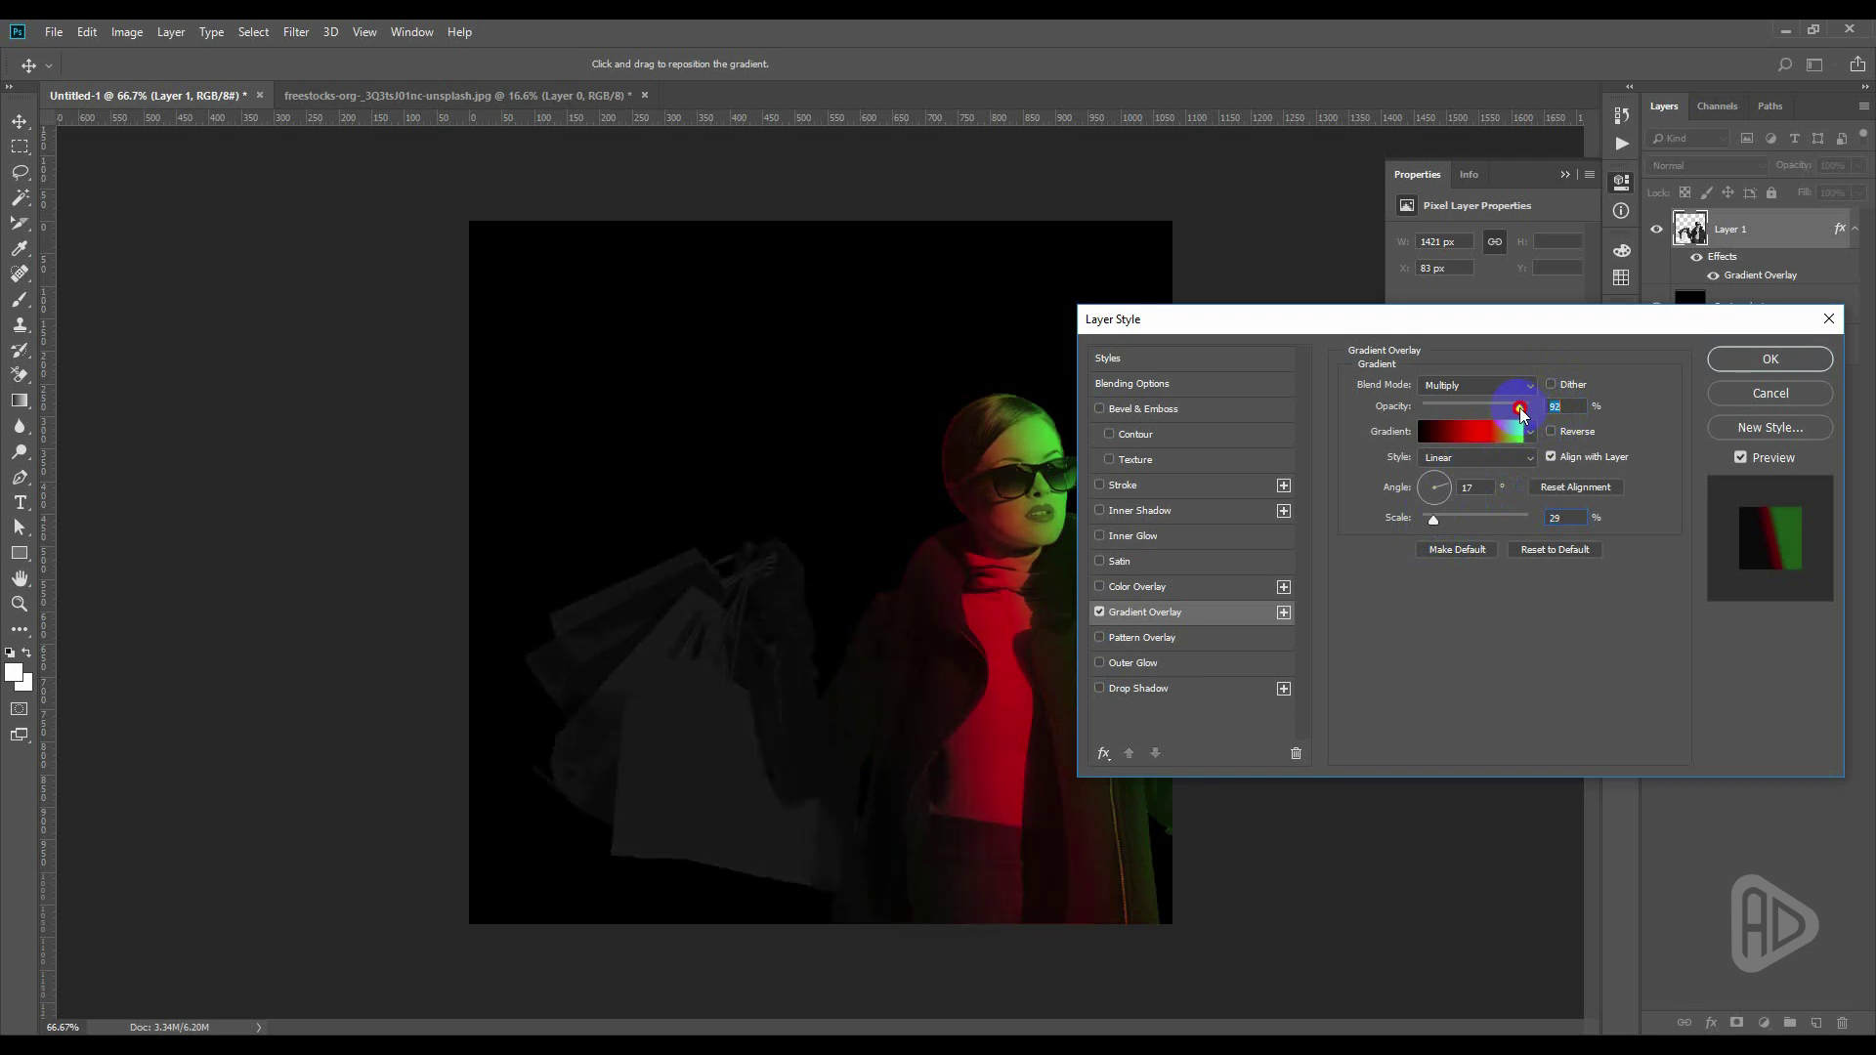
Lower the gradient's green-end opacity stop to 70% and confirm the overlay
{"action": "left_click", "coordinate": [1461, 431]}
{"action": "left_click", "coordinate": [1627, 559]}
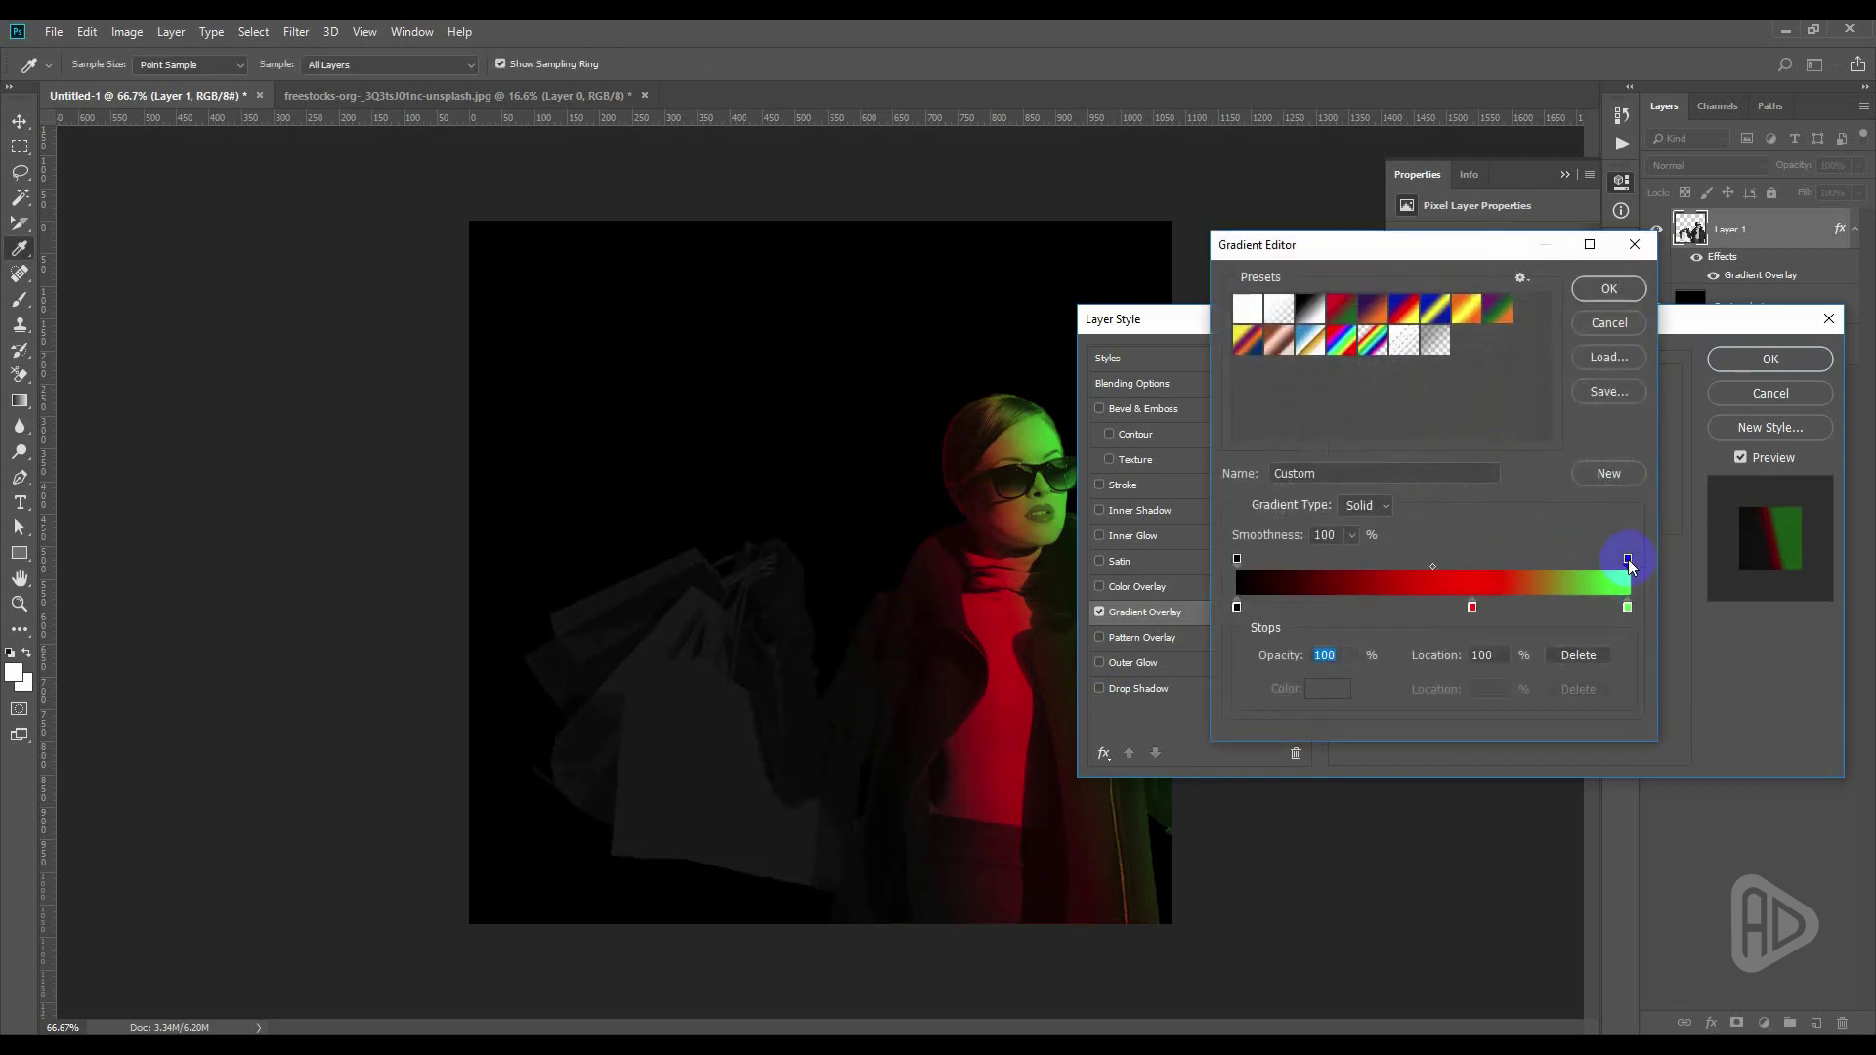
{"action": "left_click", "coordinate": [1352, 656]}
{"action": "left_click_drag", "start_coordinate": [1353, 678], "coordinate": [1325, 680]}
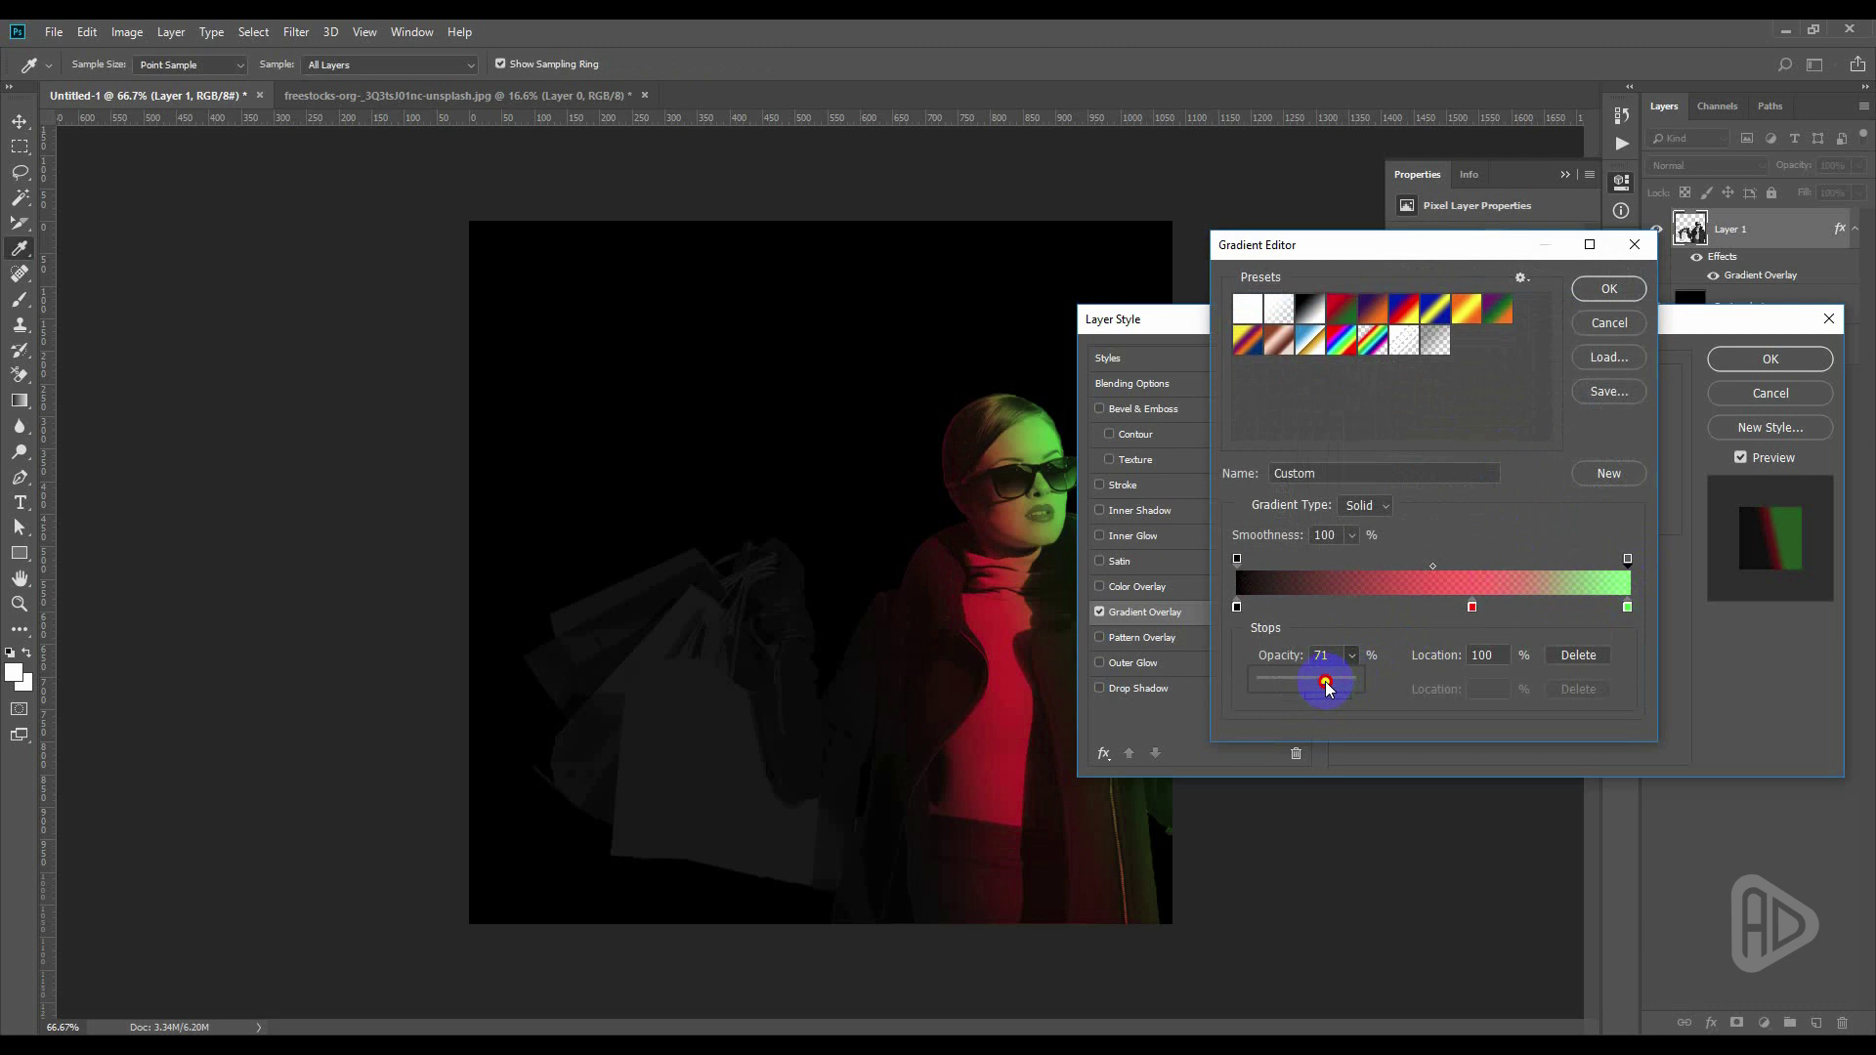
{"action": "left_click_drag", "start_coordinate": [1324, 687], "coordinate": [1327, 686]}
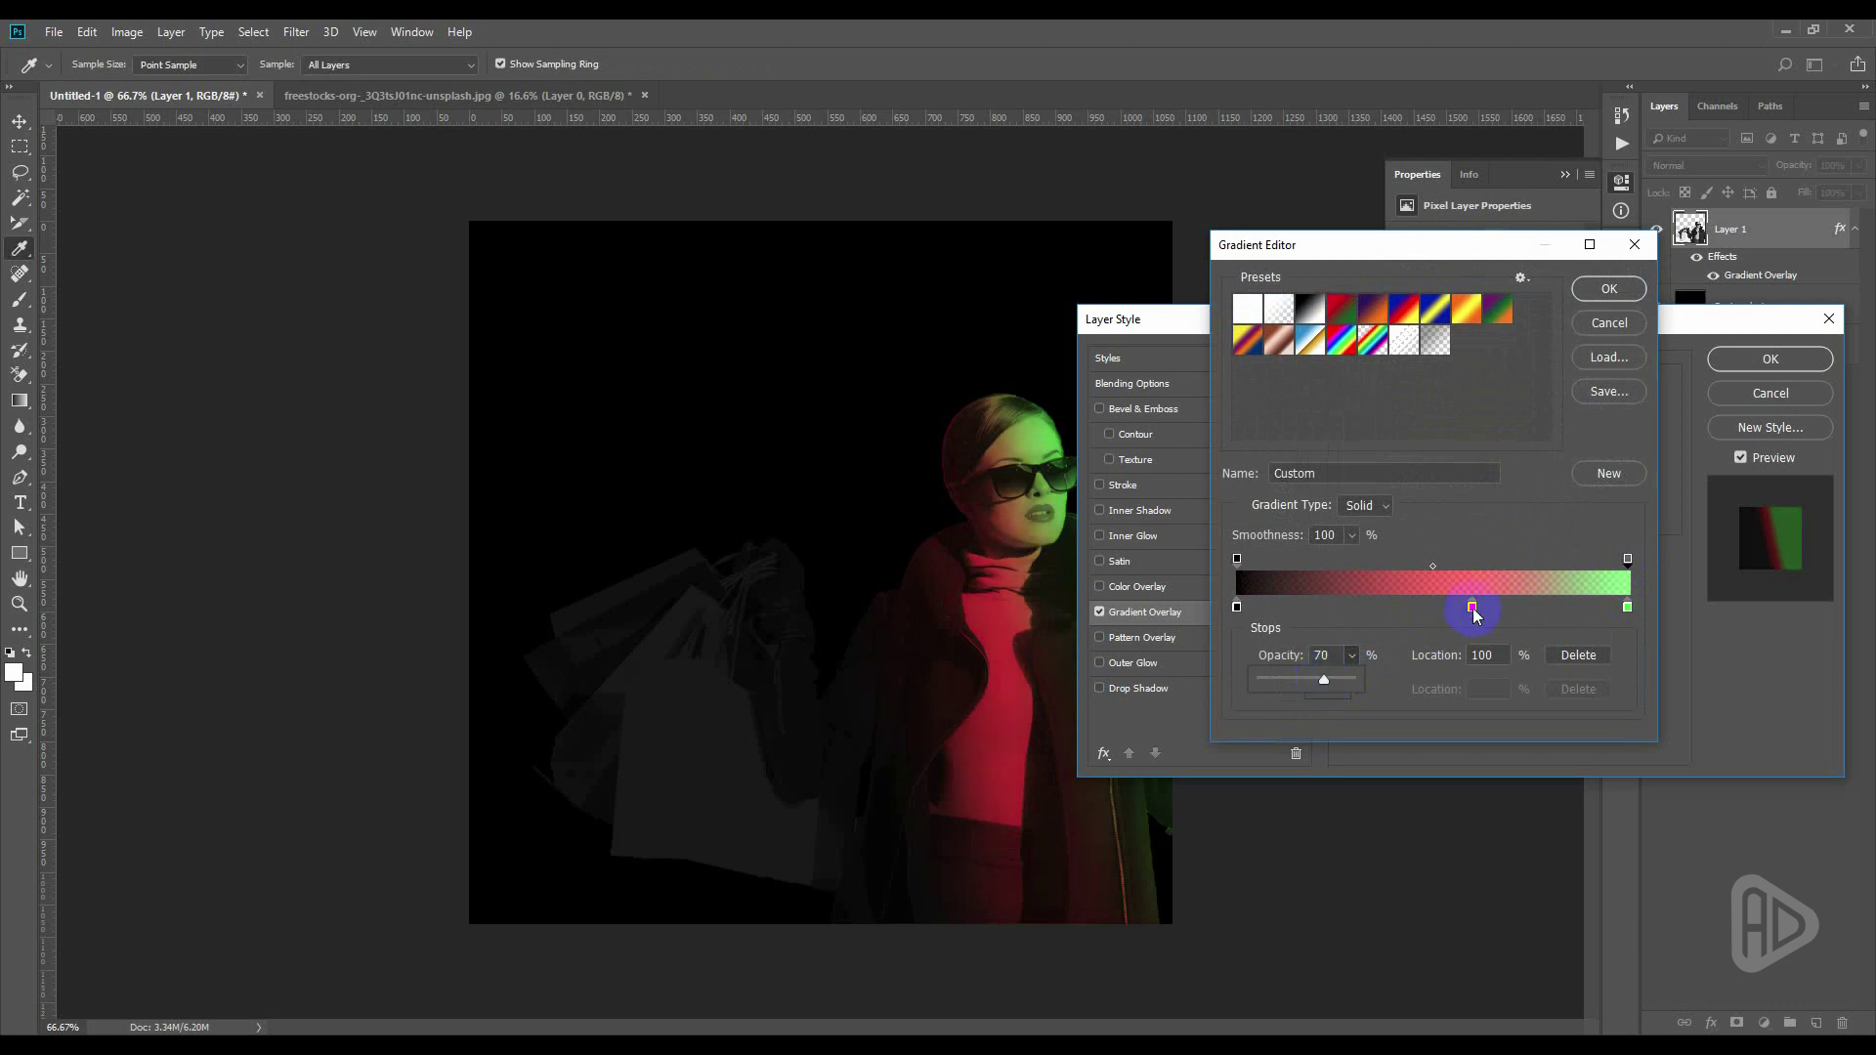
{"action": "left_click", "coordinate": [1473, 609]}
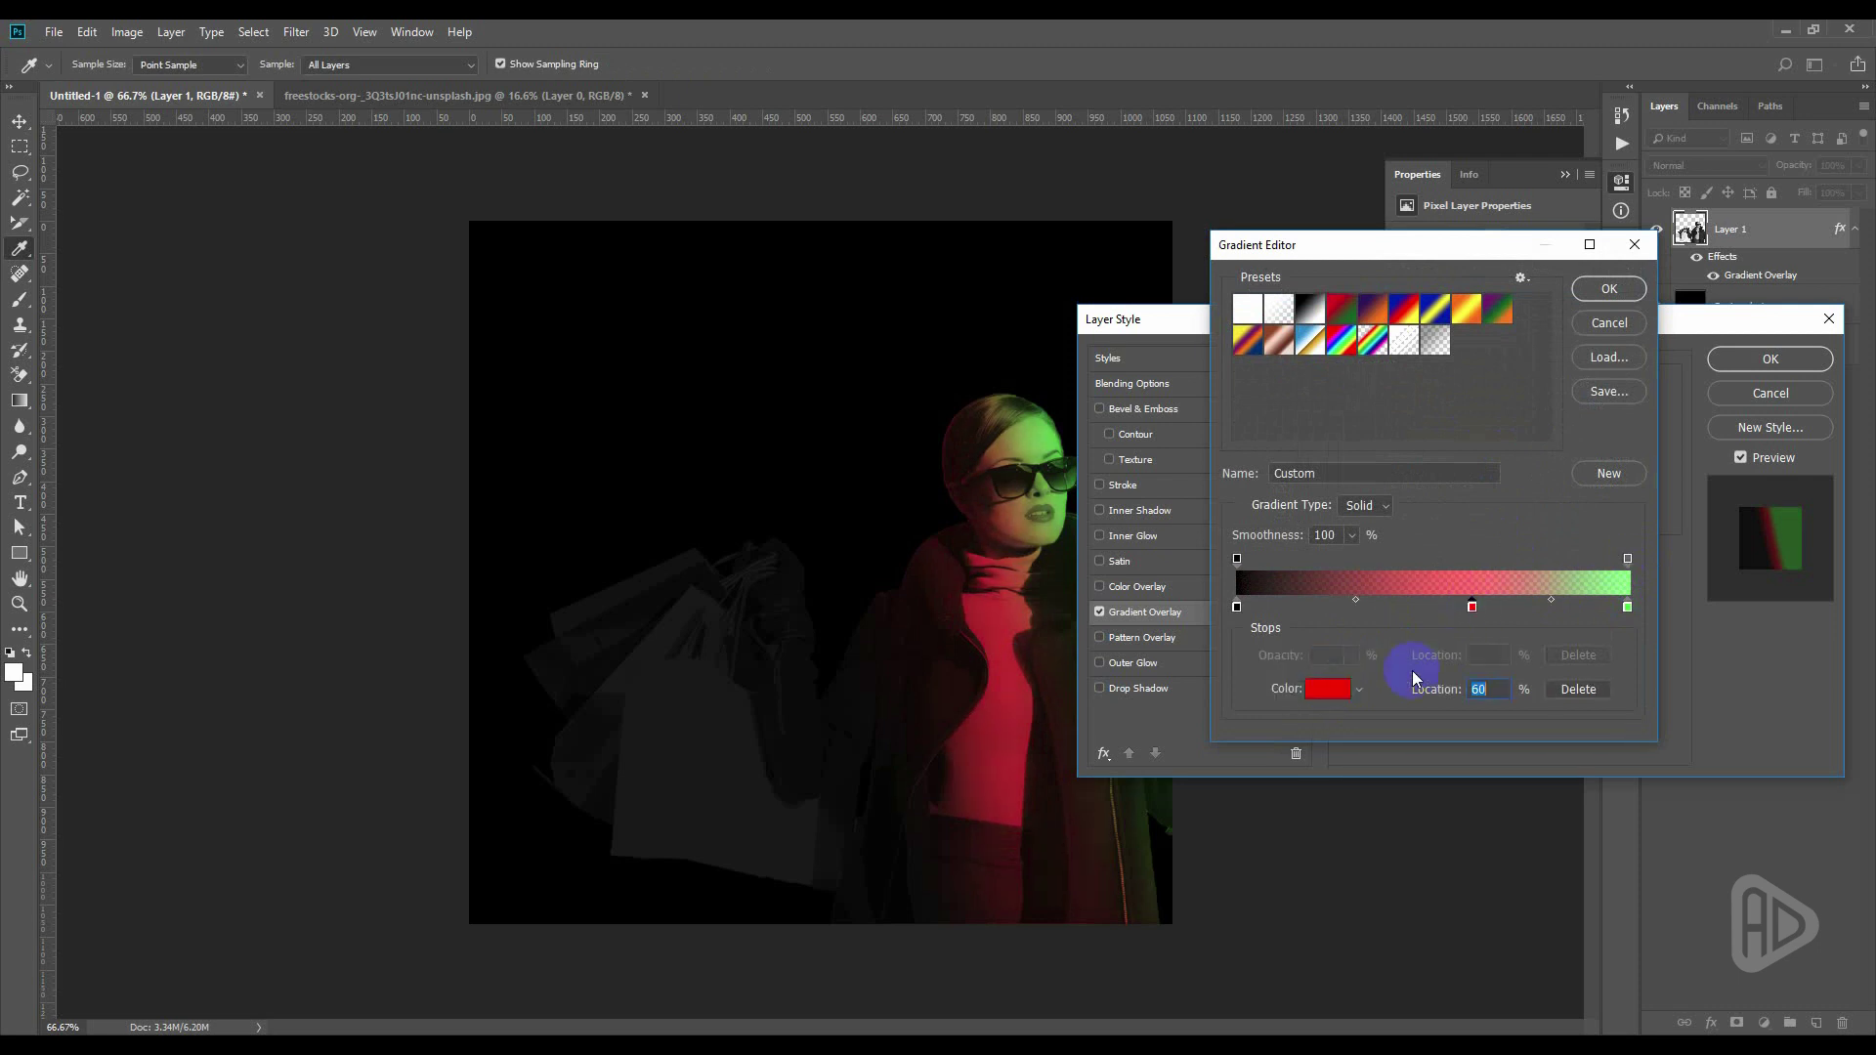
{"action": "left_click", "coordinate": [1607, 291]}
{"action": "left_click", "coordinate": [1592, 410]}
Apply the gradient overlay style to the woman layer and deselect it
{"action": "left_click", "coordinate": [1751, 357]}
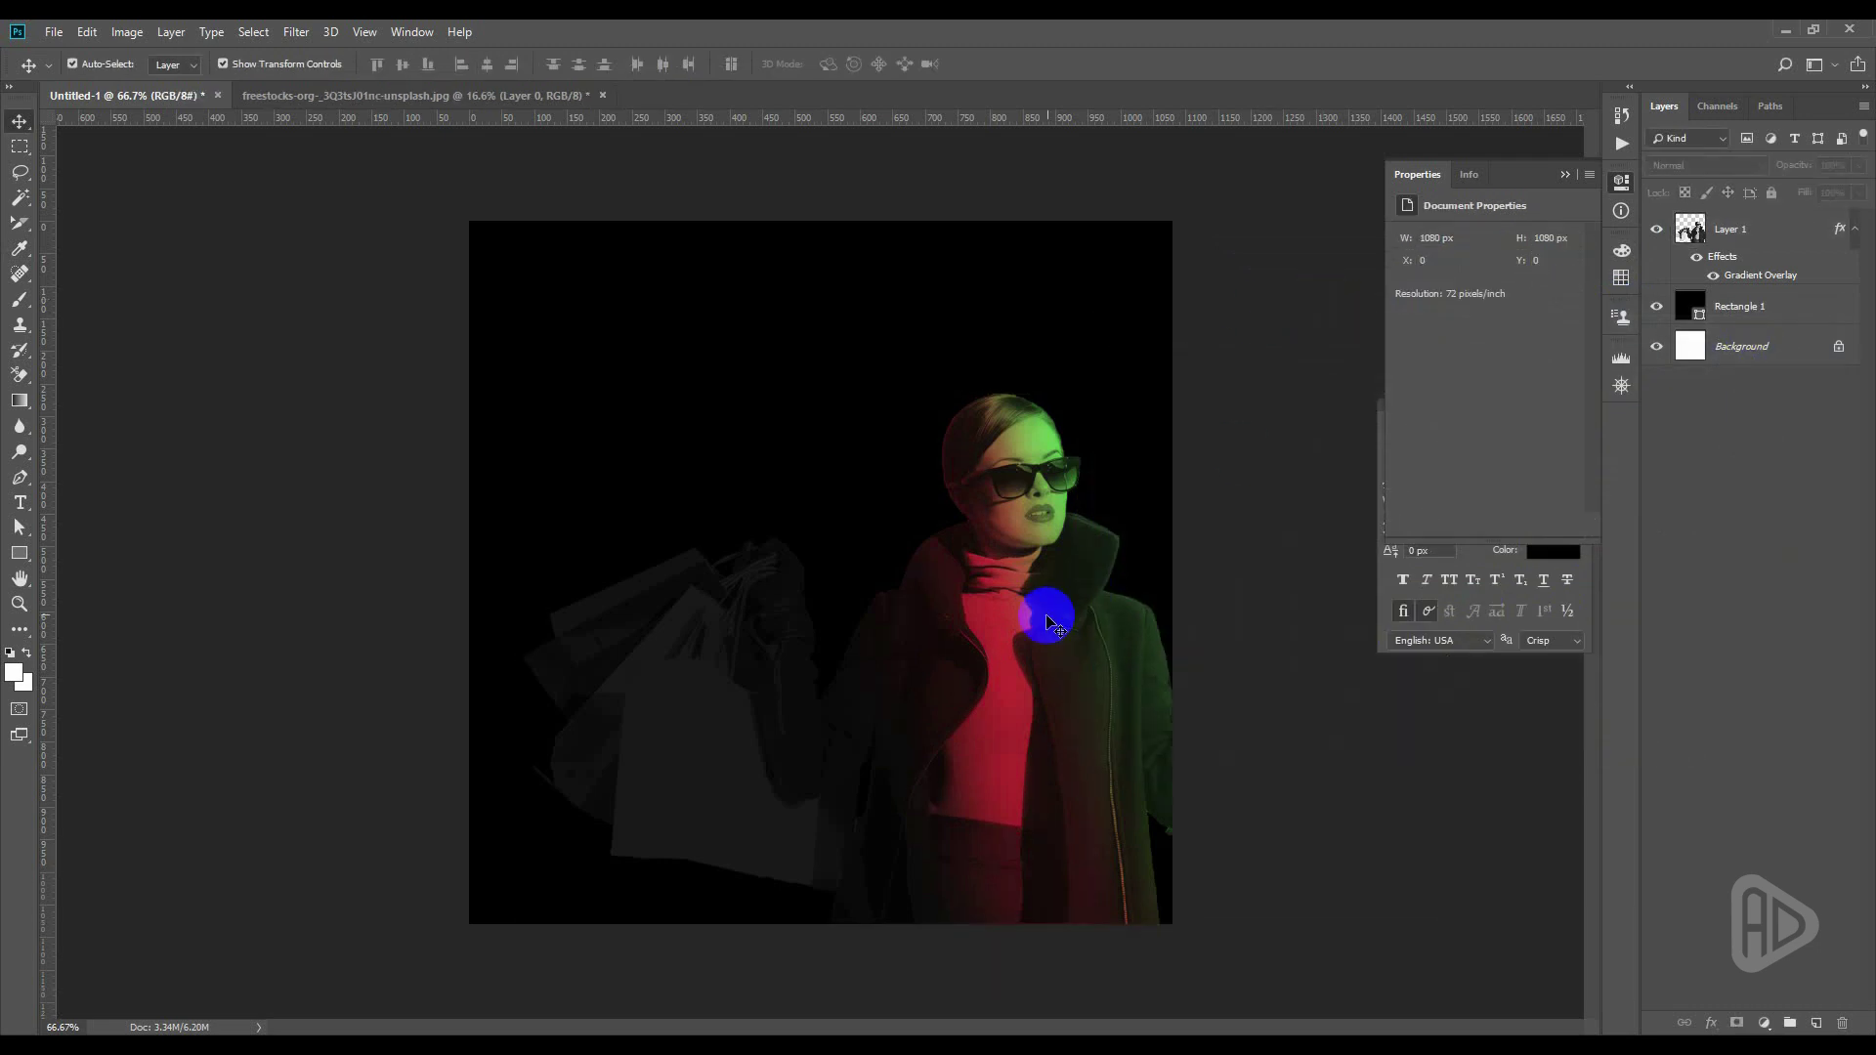
{"action": "left_click", "coordinate": [1065, 631]}
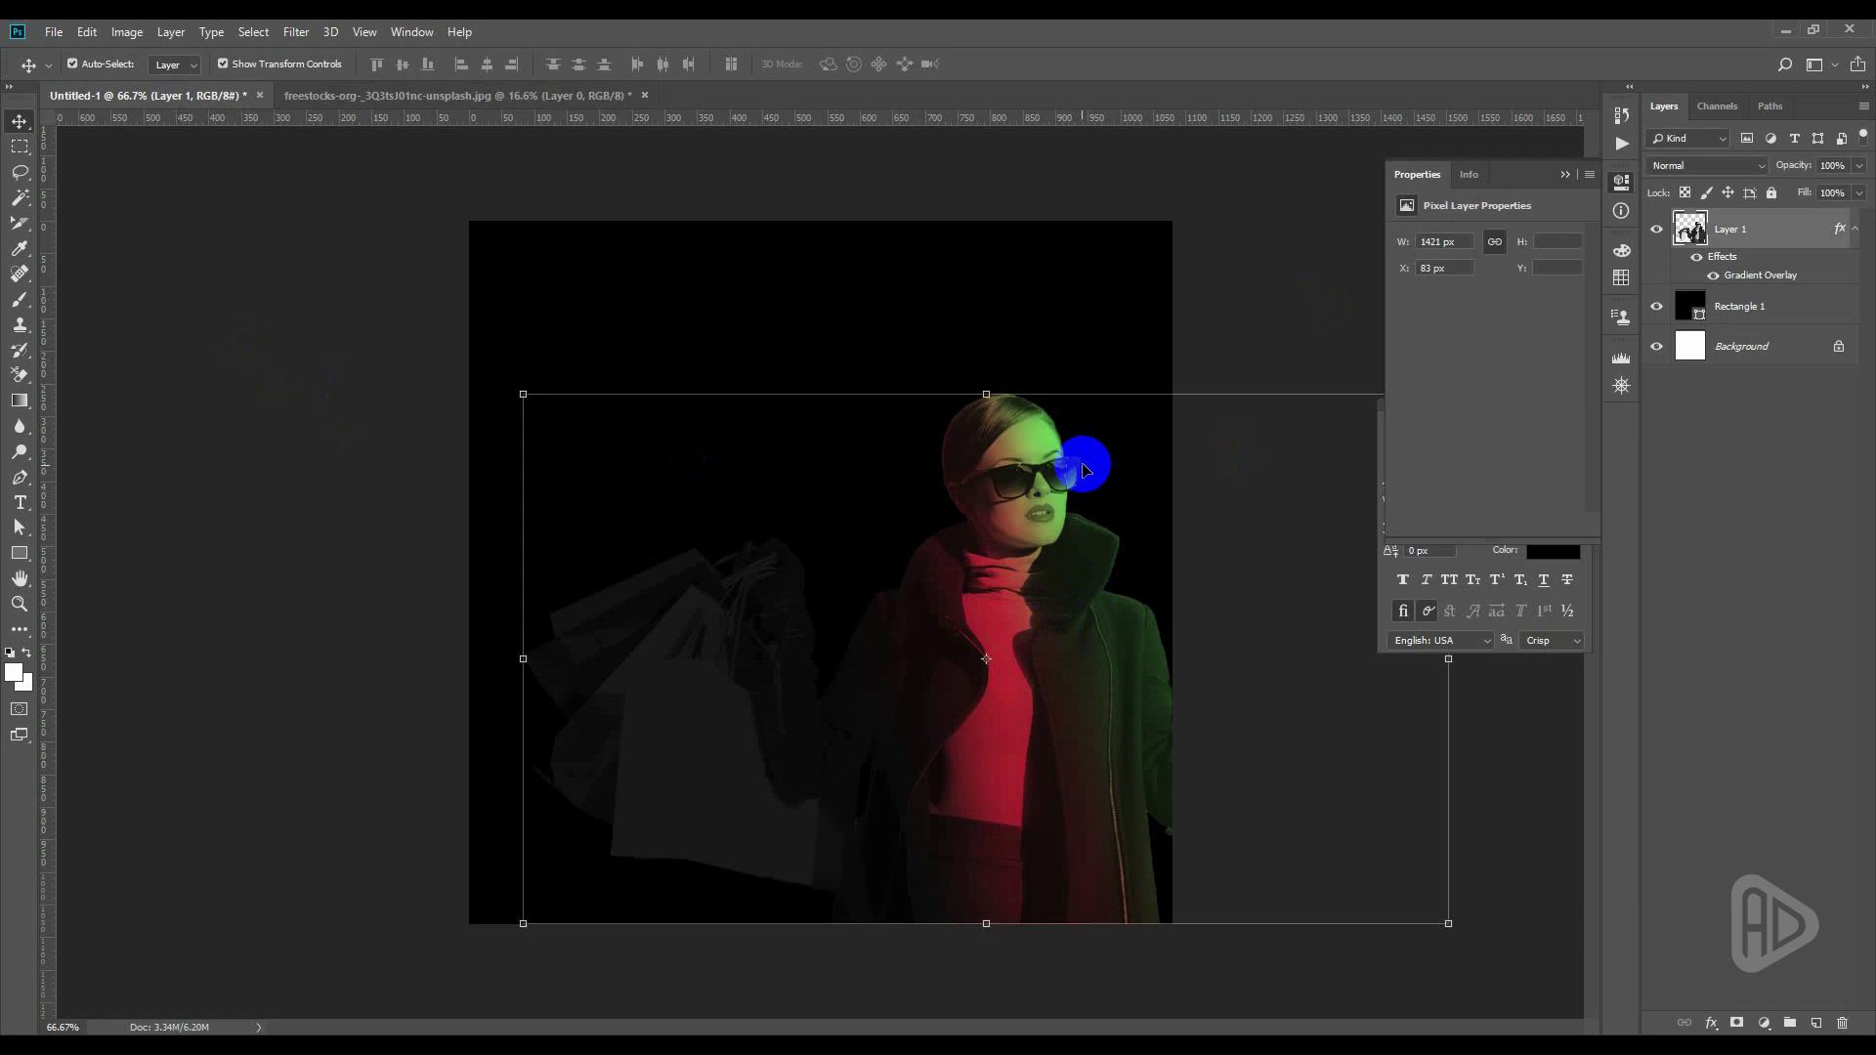
{"action": "left_click", "coordinate": [1249, 344]}
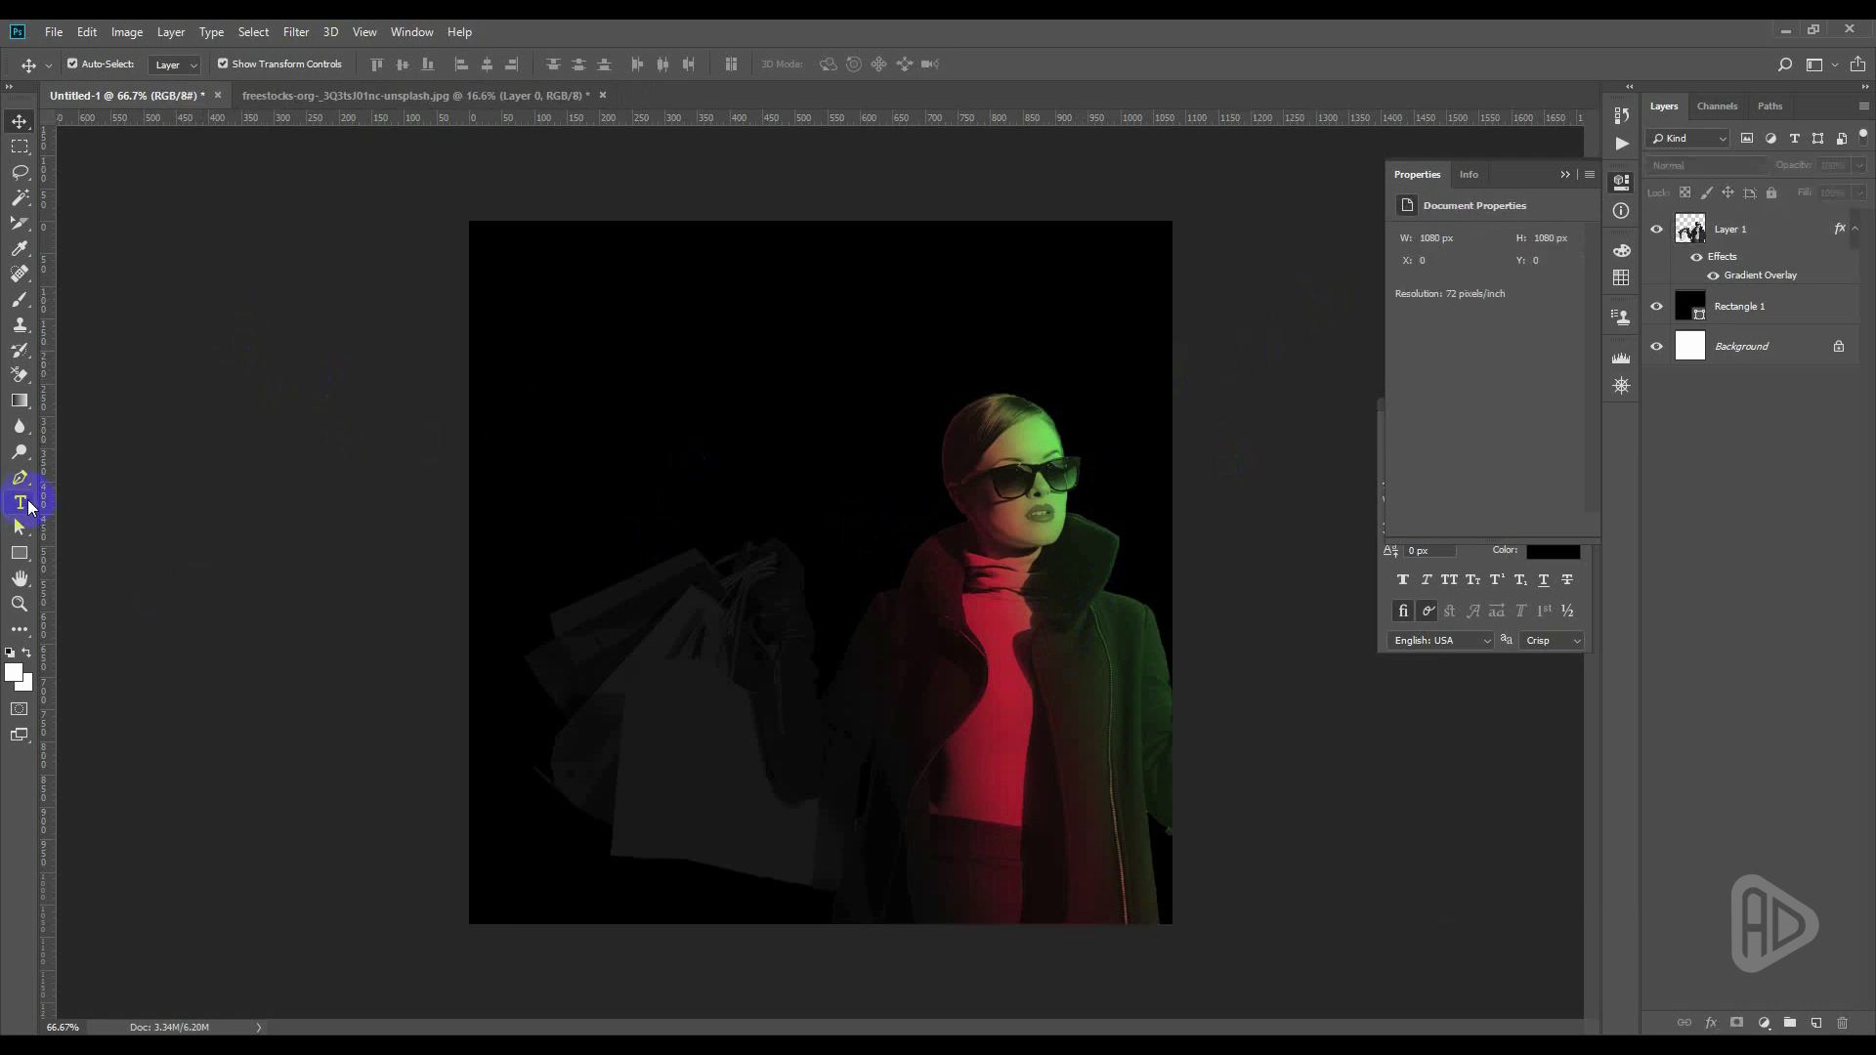
Type a bold 68 px SF Pro Display letter B near the poster's top left
{"action": "left_click", "coordinate": [20, 504]}
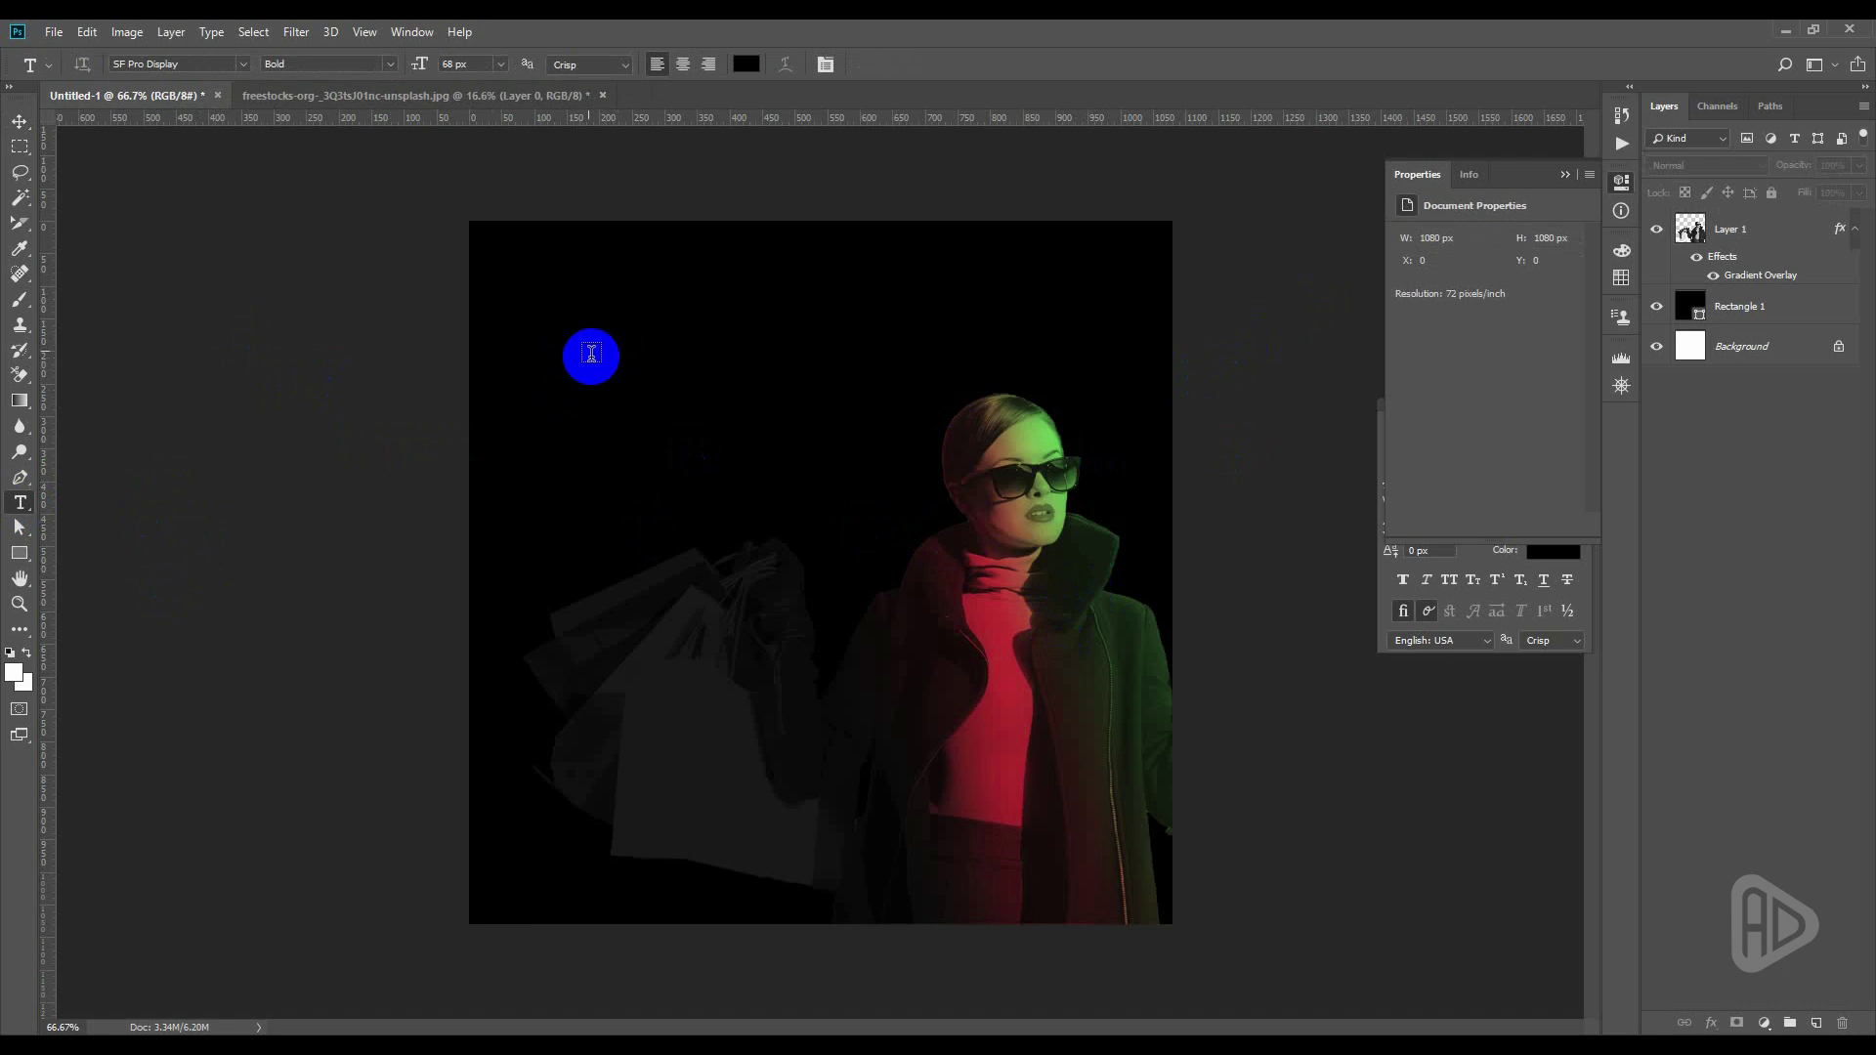
{"action": "left_click", "coordinate": [752, 418]}
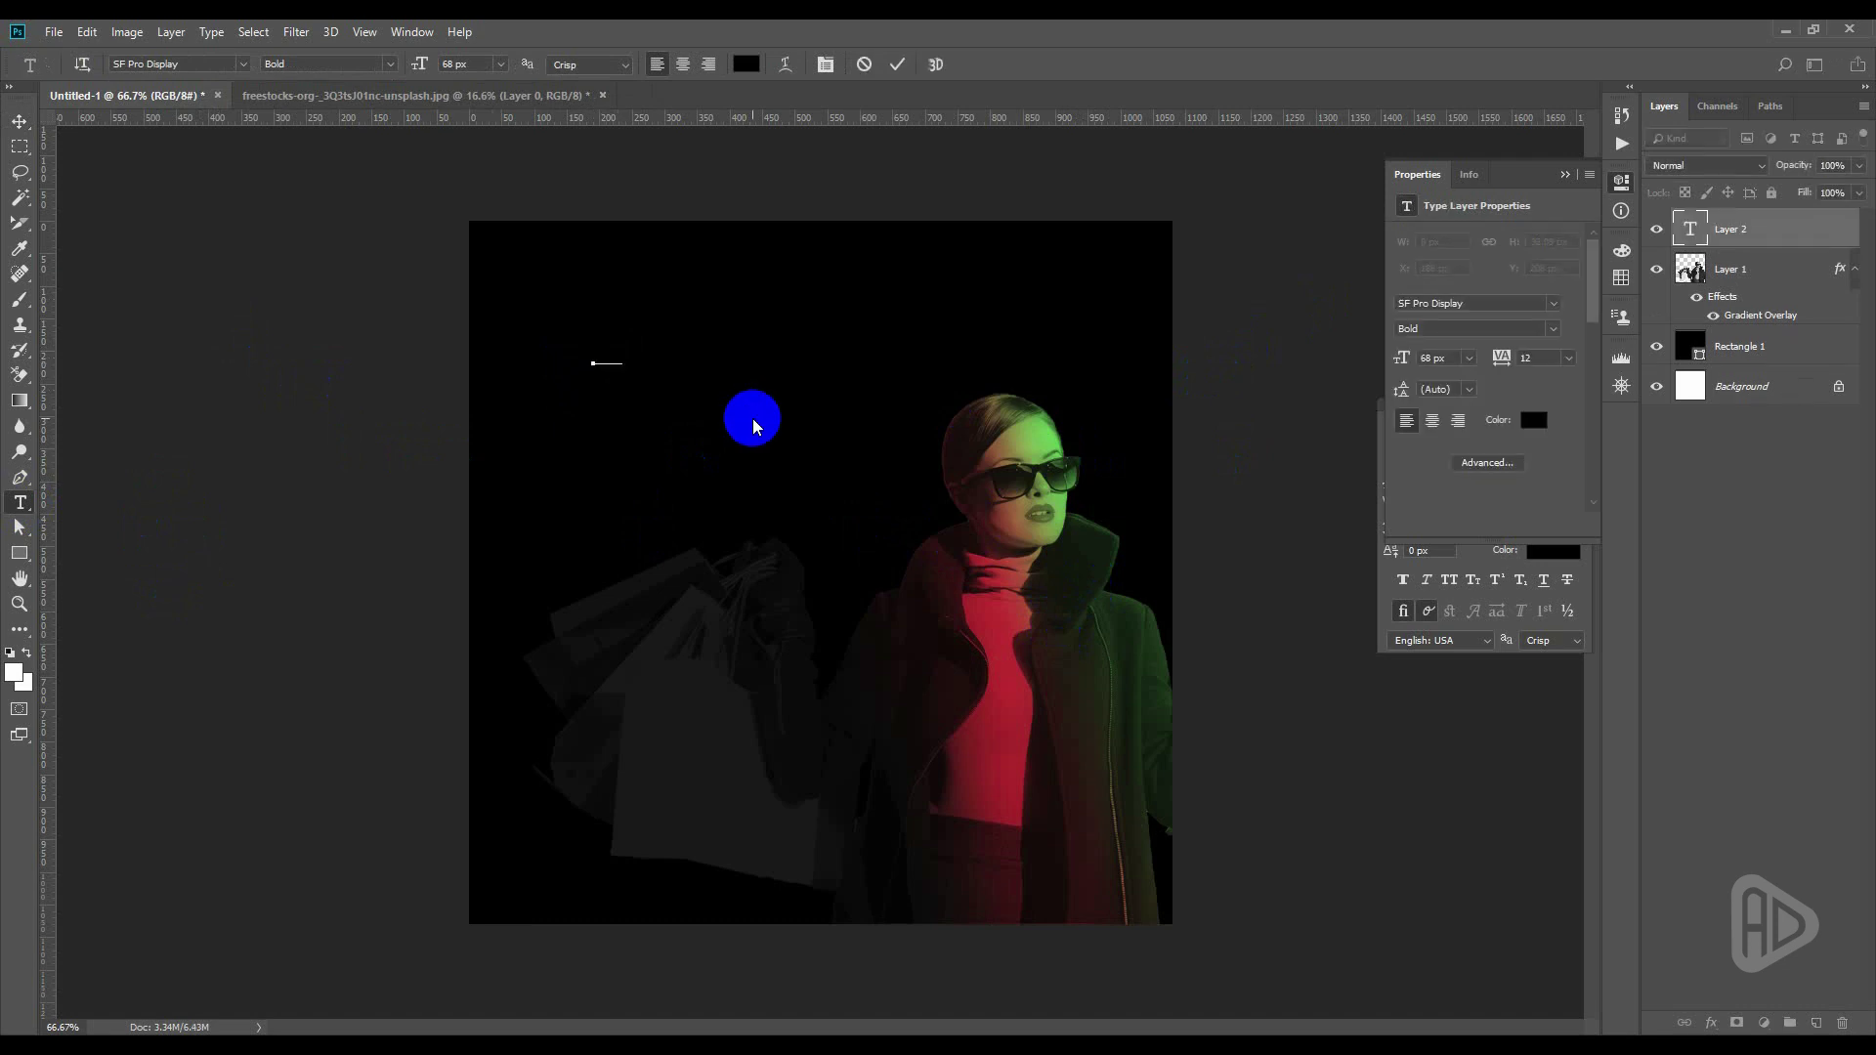
{"action": "left_click", "coordinate": [20, 121]}
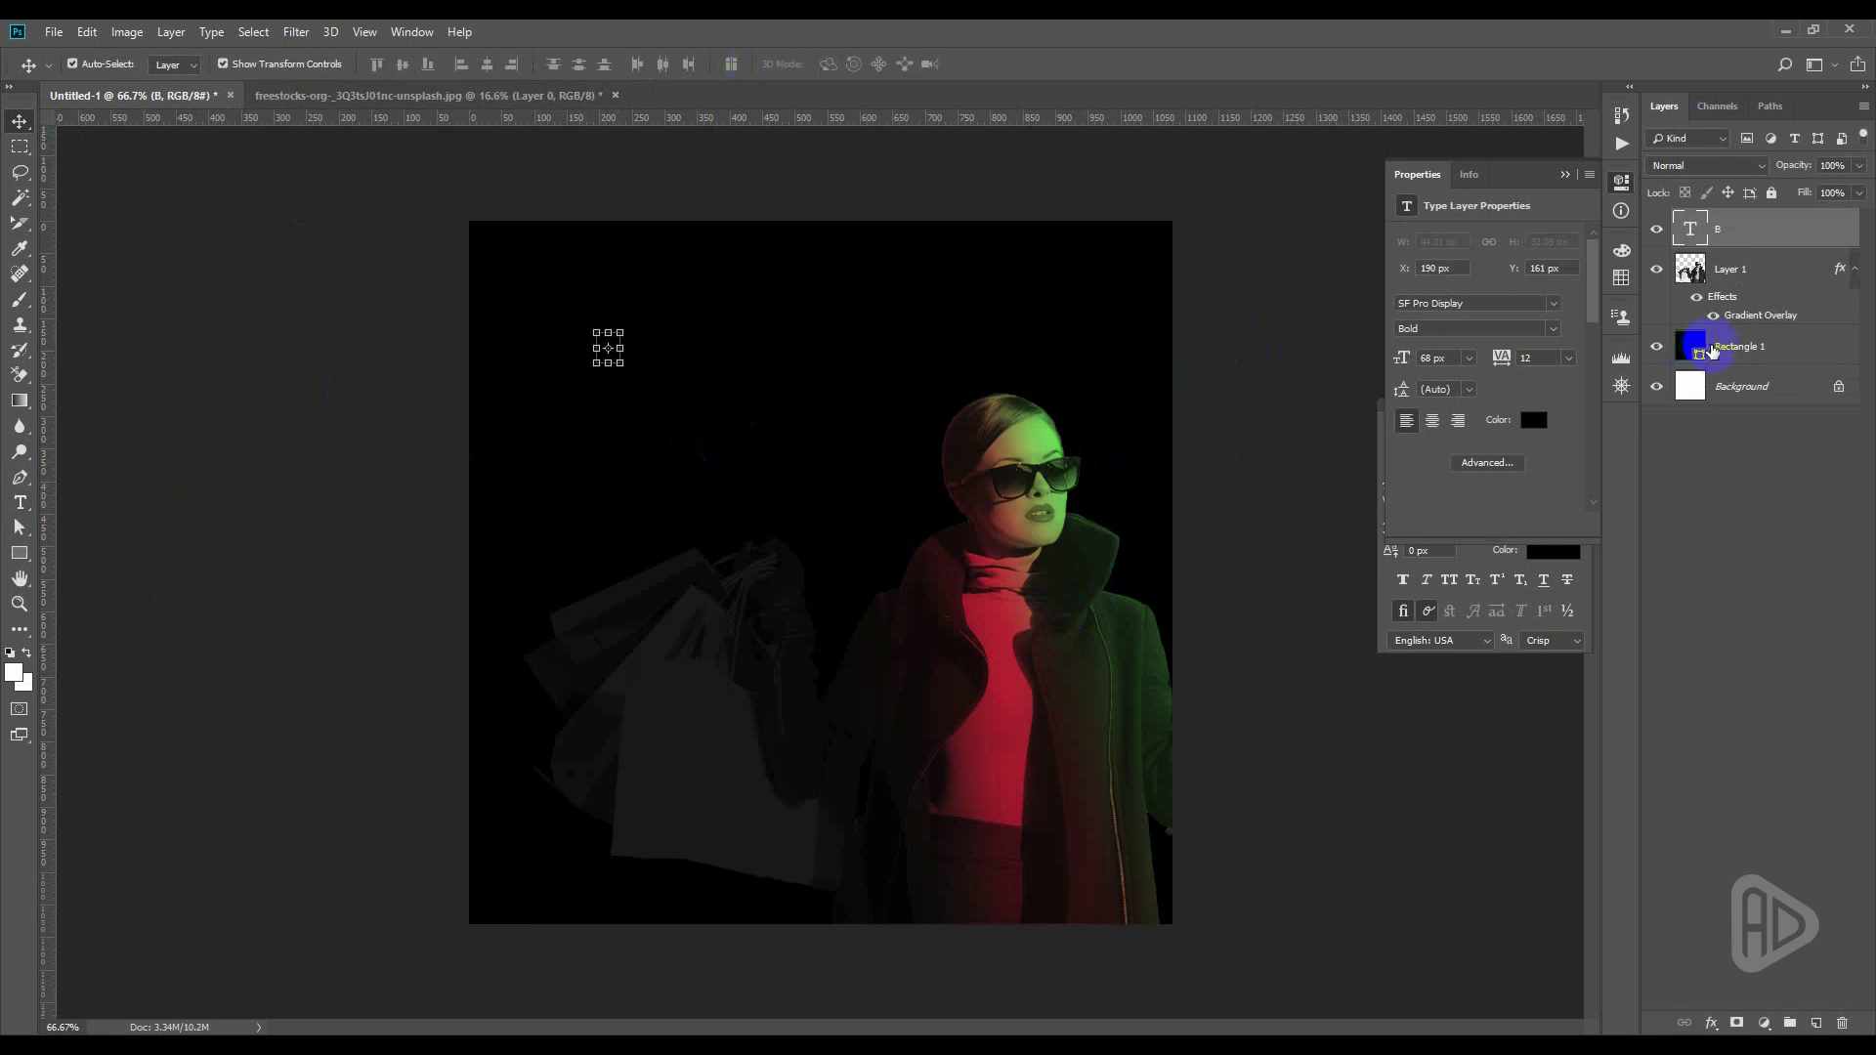
Set the foreground and the letter B's text colour to white (ffffff)
{"action": "left_click", "coordinate": [12, 672]}
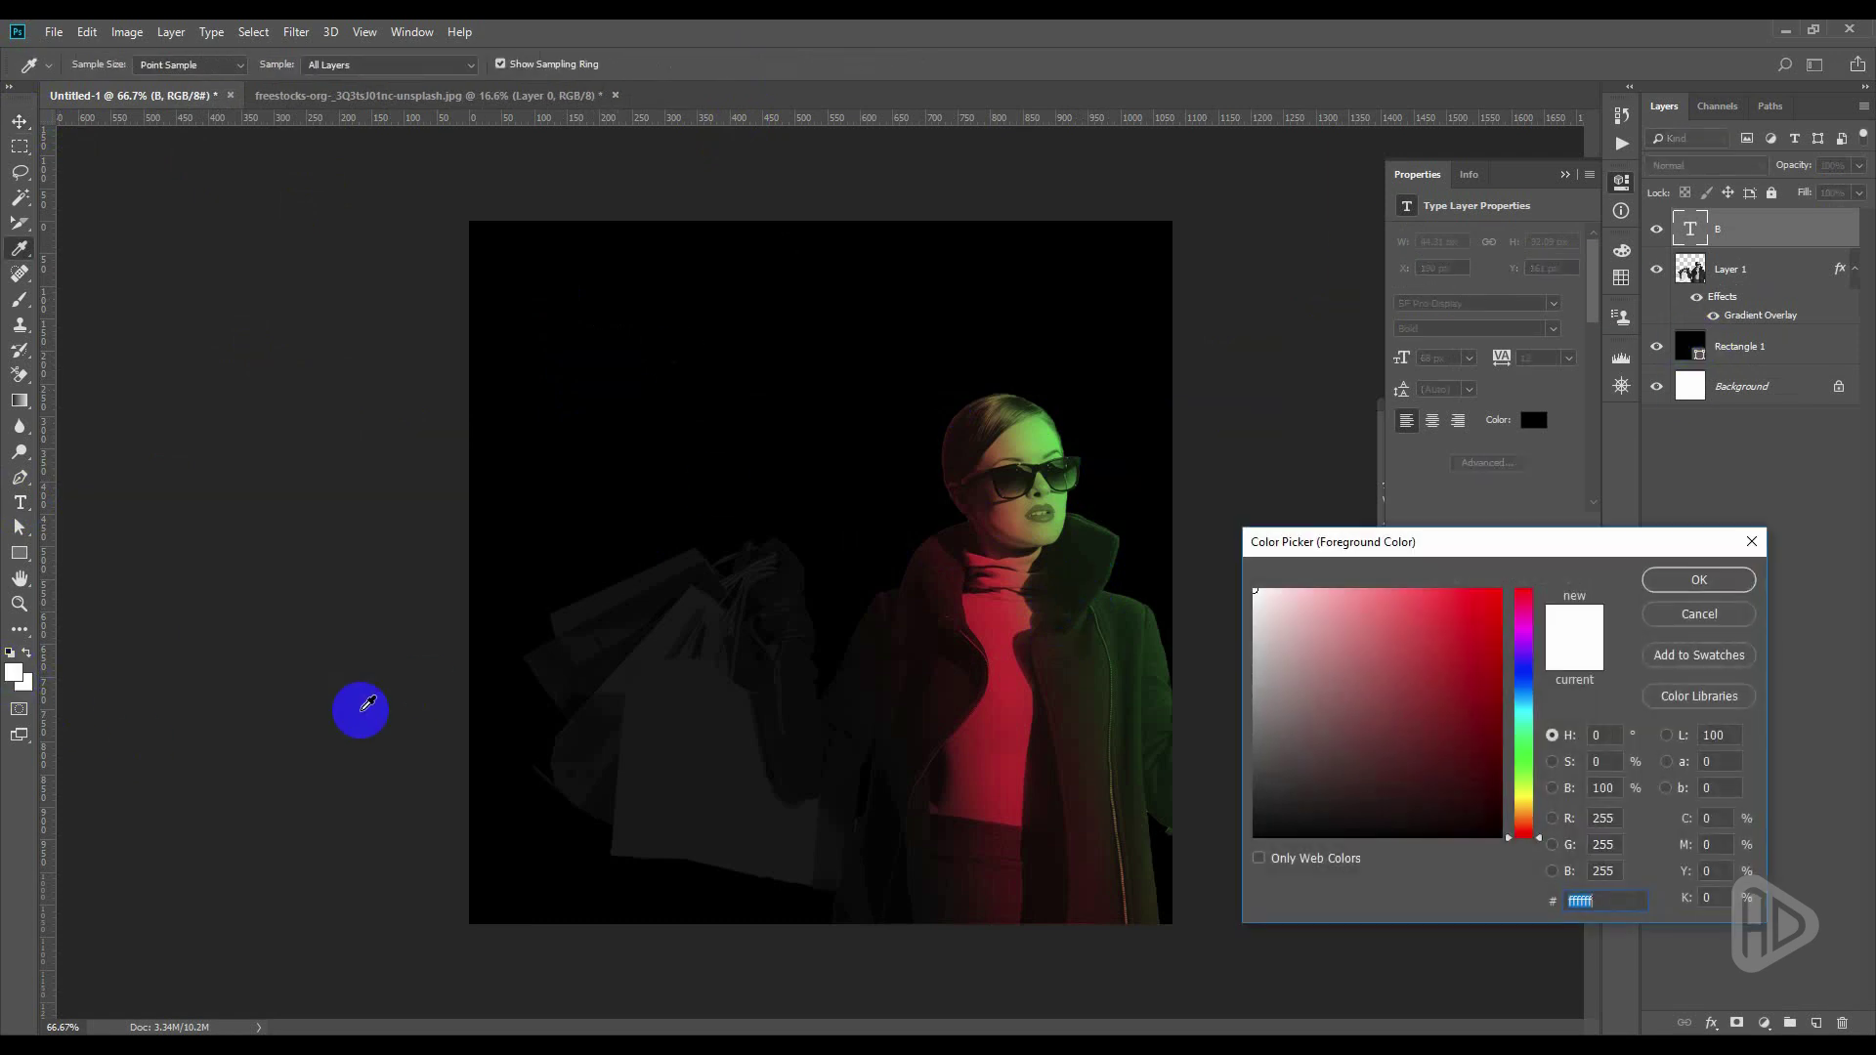
{"action": "left_click", "coordinate": [1670, 583]}
{"action": "left_click", "coordinate": [1472, 460]}
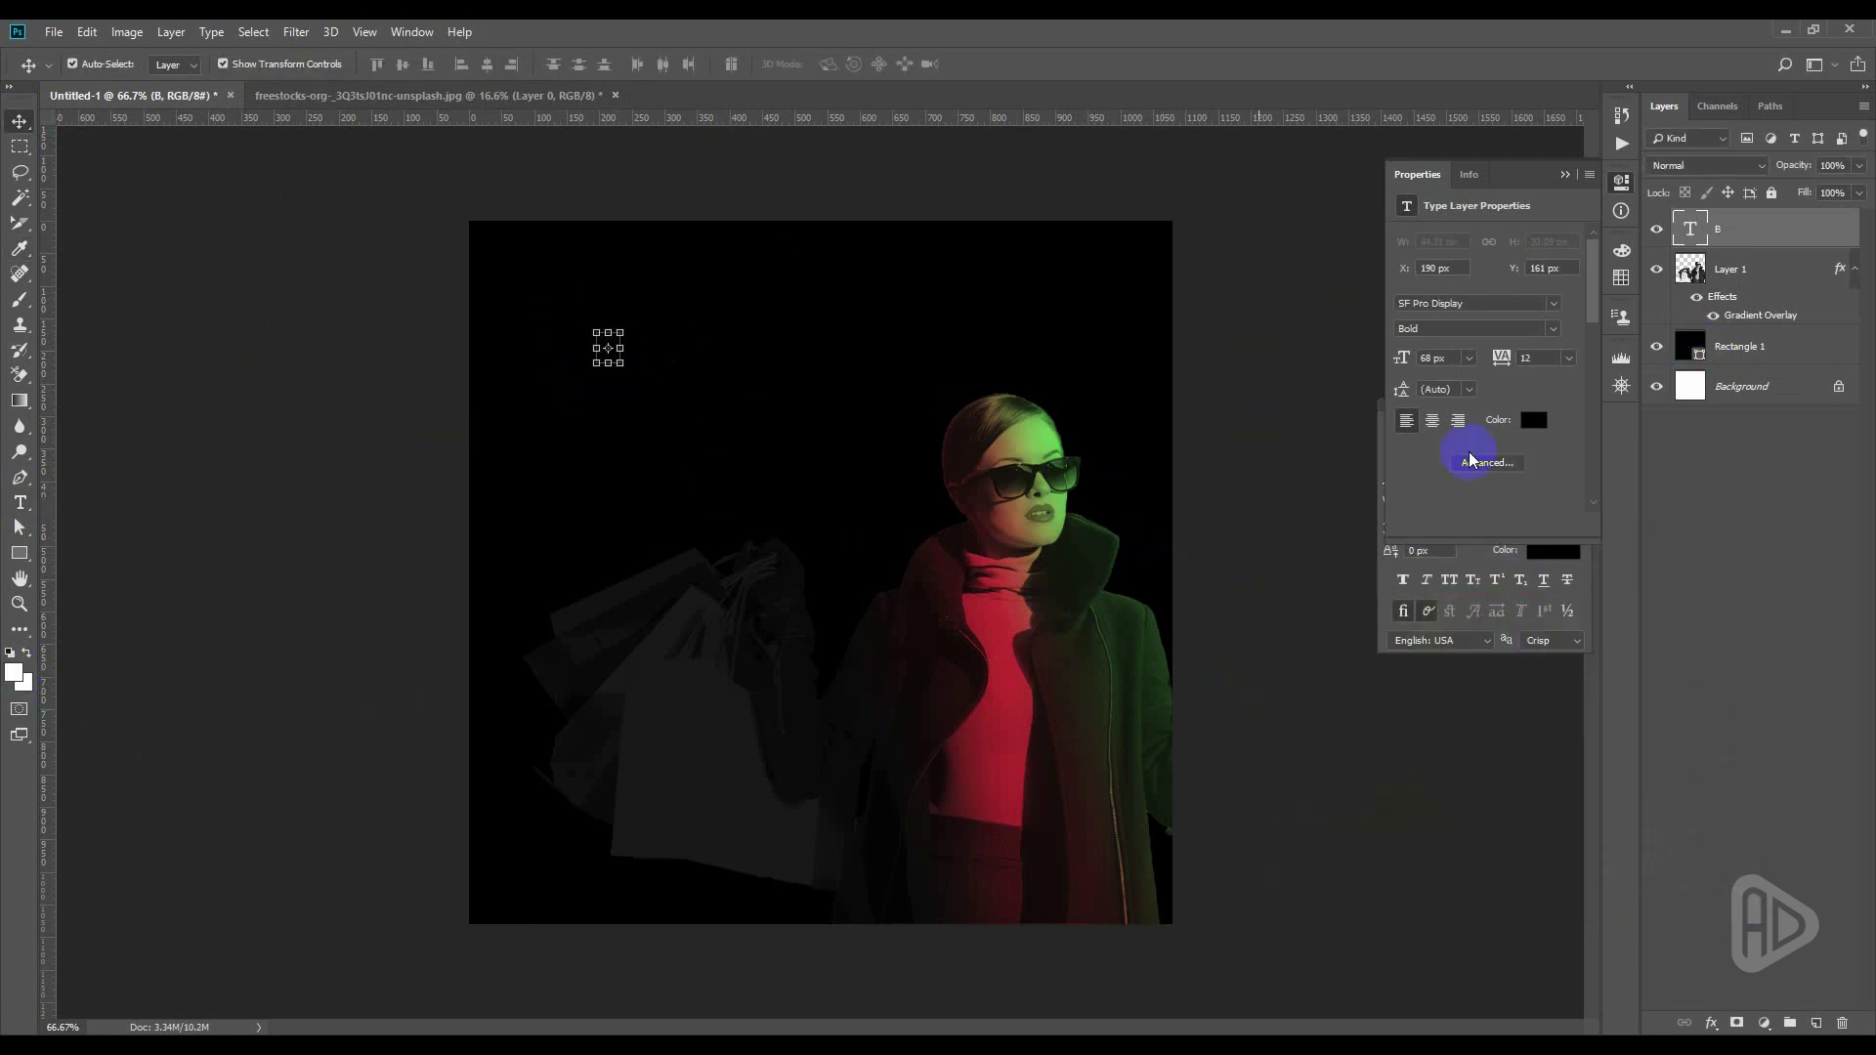
{"action": "left_click", "coordinate": [1544, 552]}
{"action": "left_click_drag", "start_coordinate": [1271, 601], "coordinate": [1214, 544]}
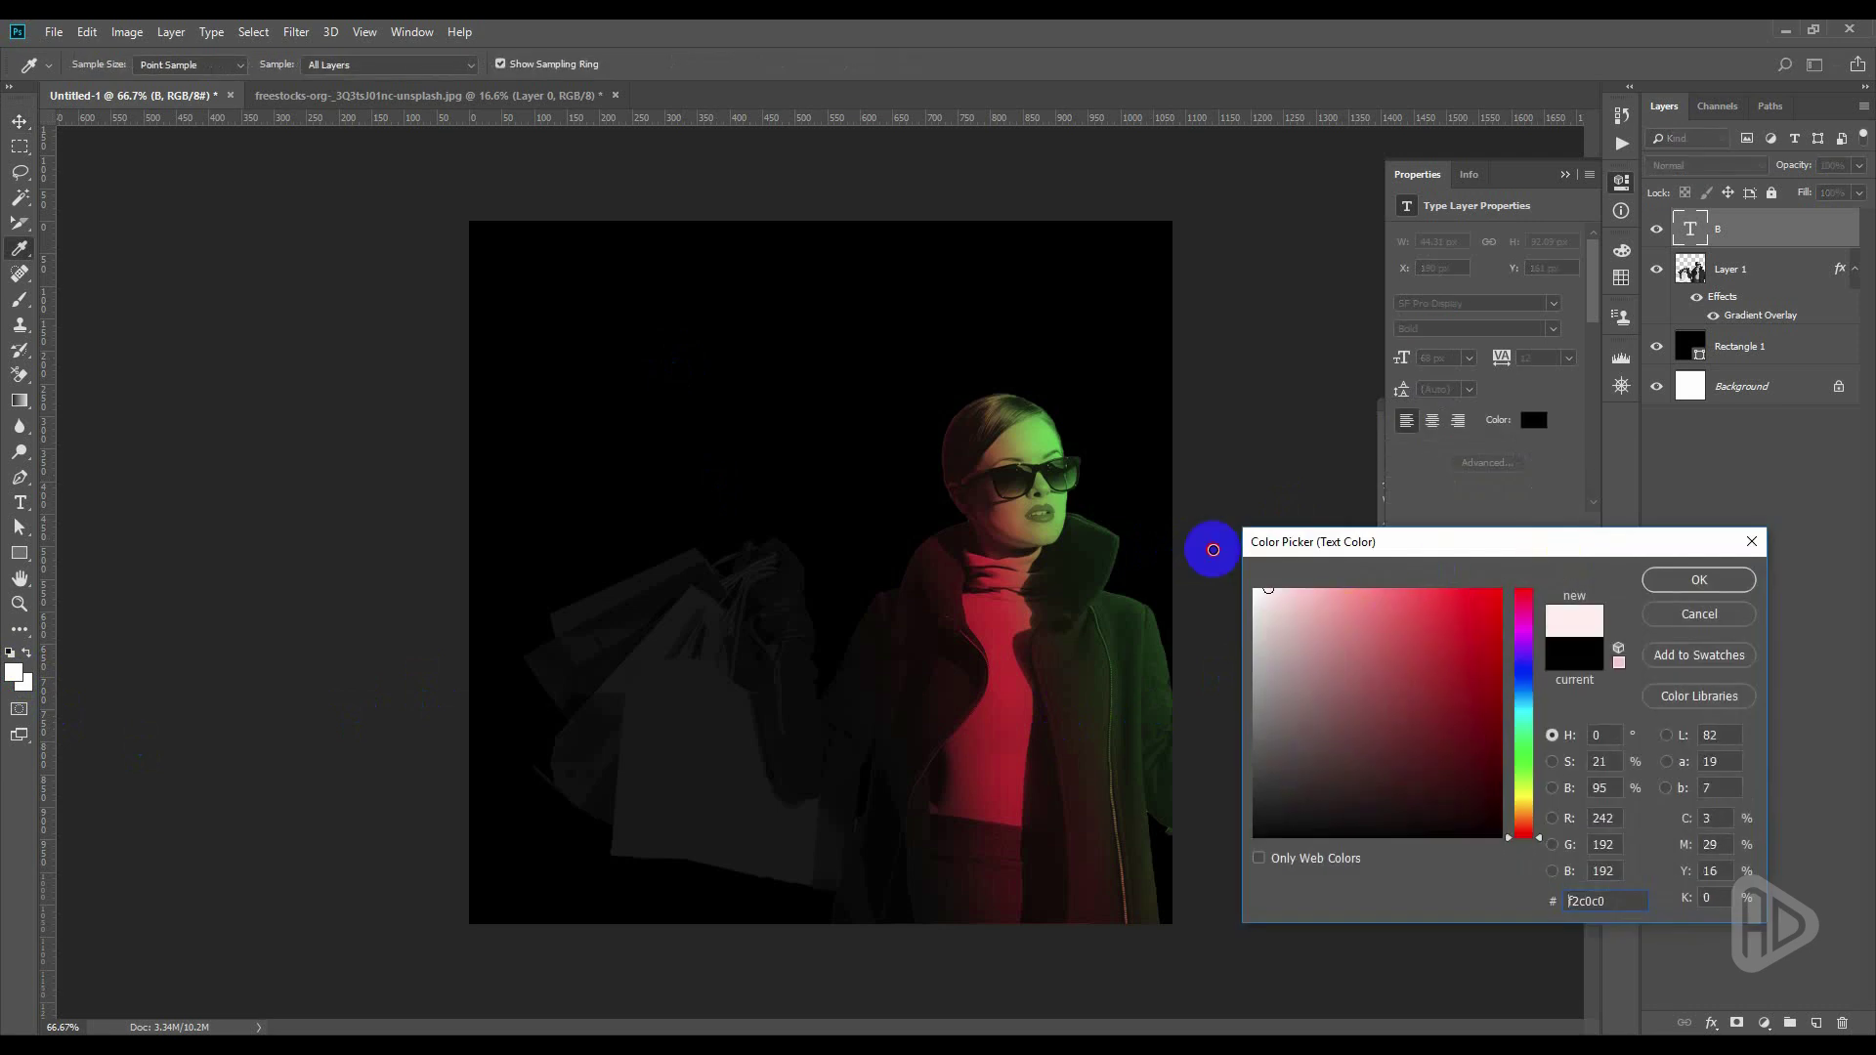
{"action": "left_click", "coordinate": [1691, 576]}
{"action": "left_click", "coordinate": [20, 121]}
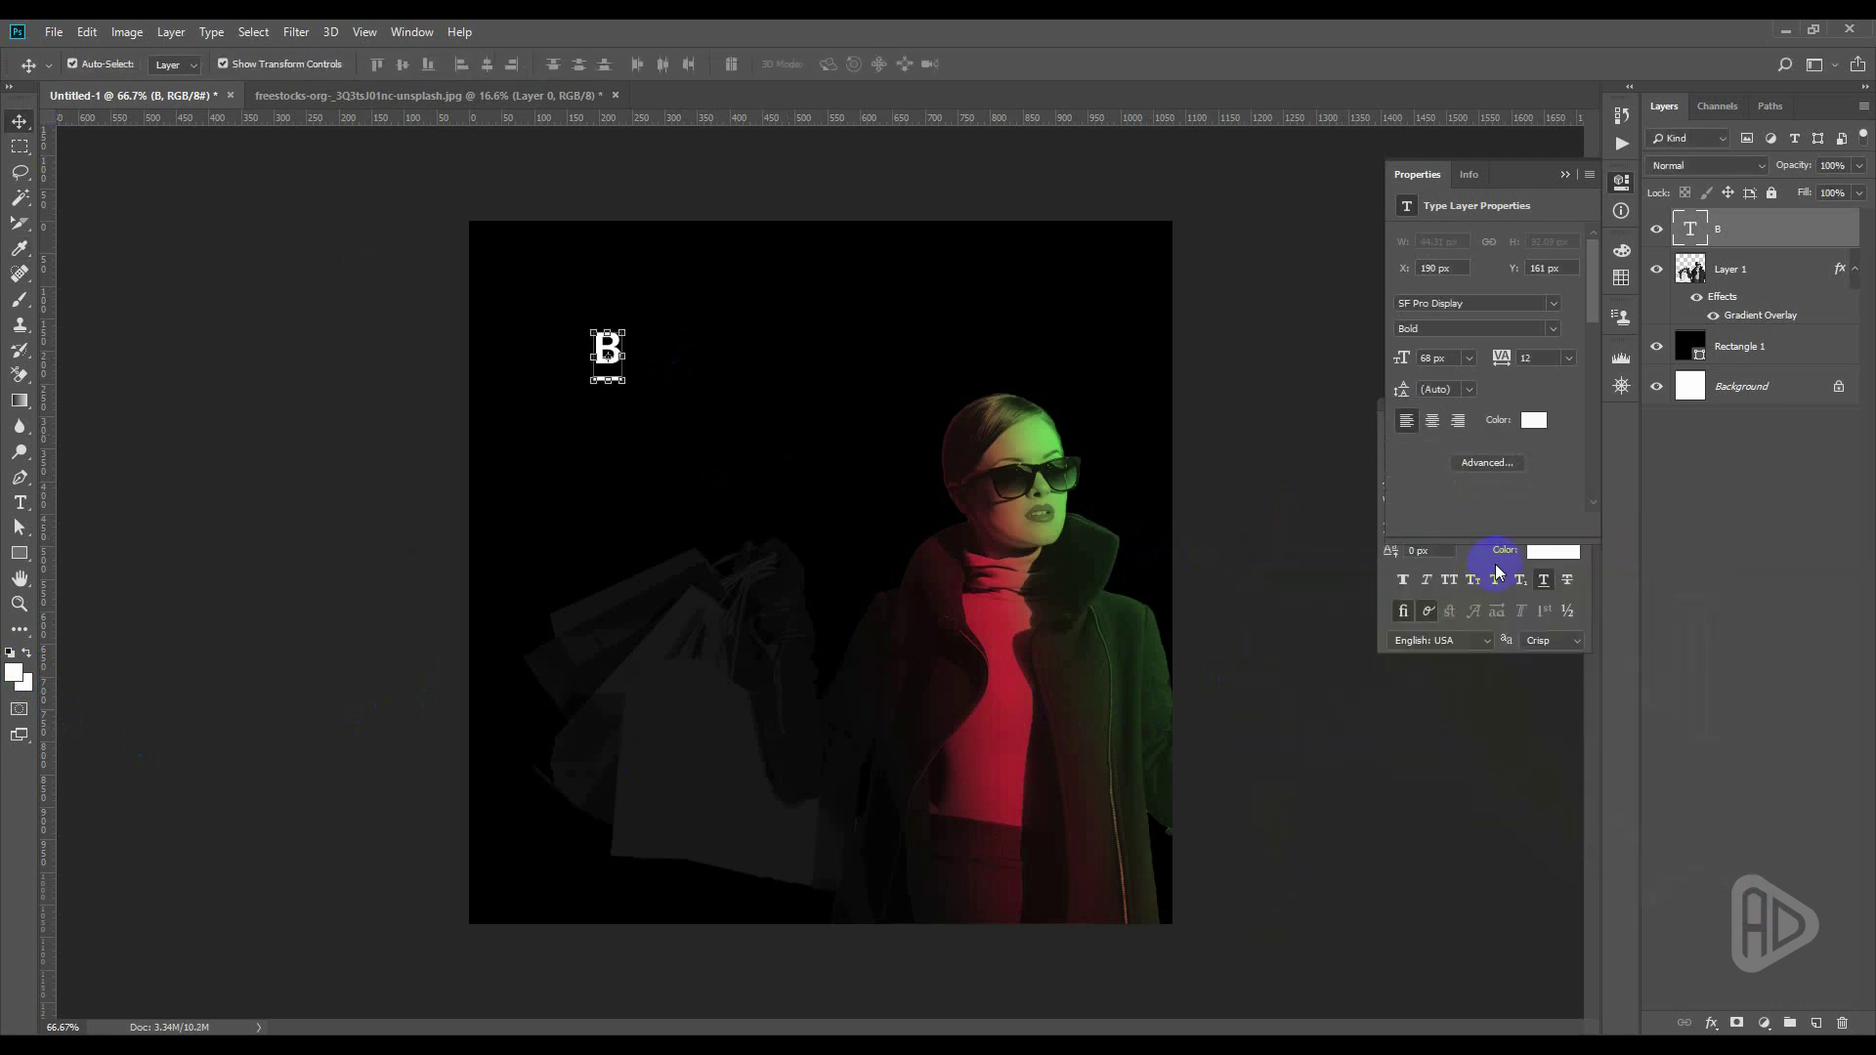
{"action": "left_click", "coordinate": [1543, 584]}
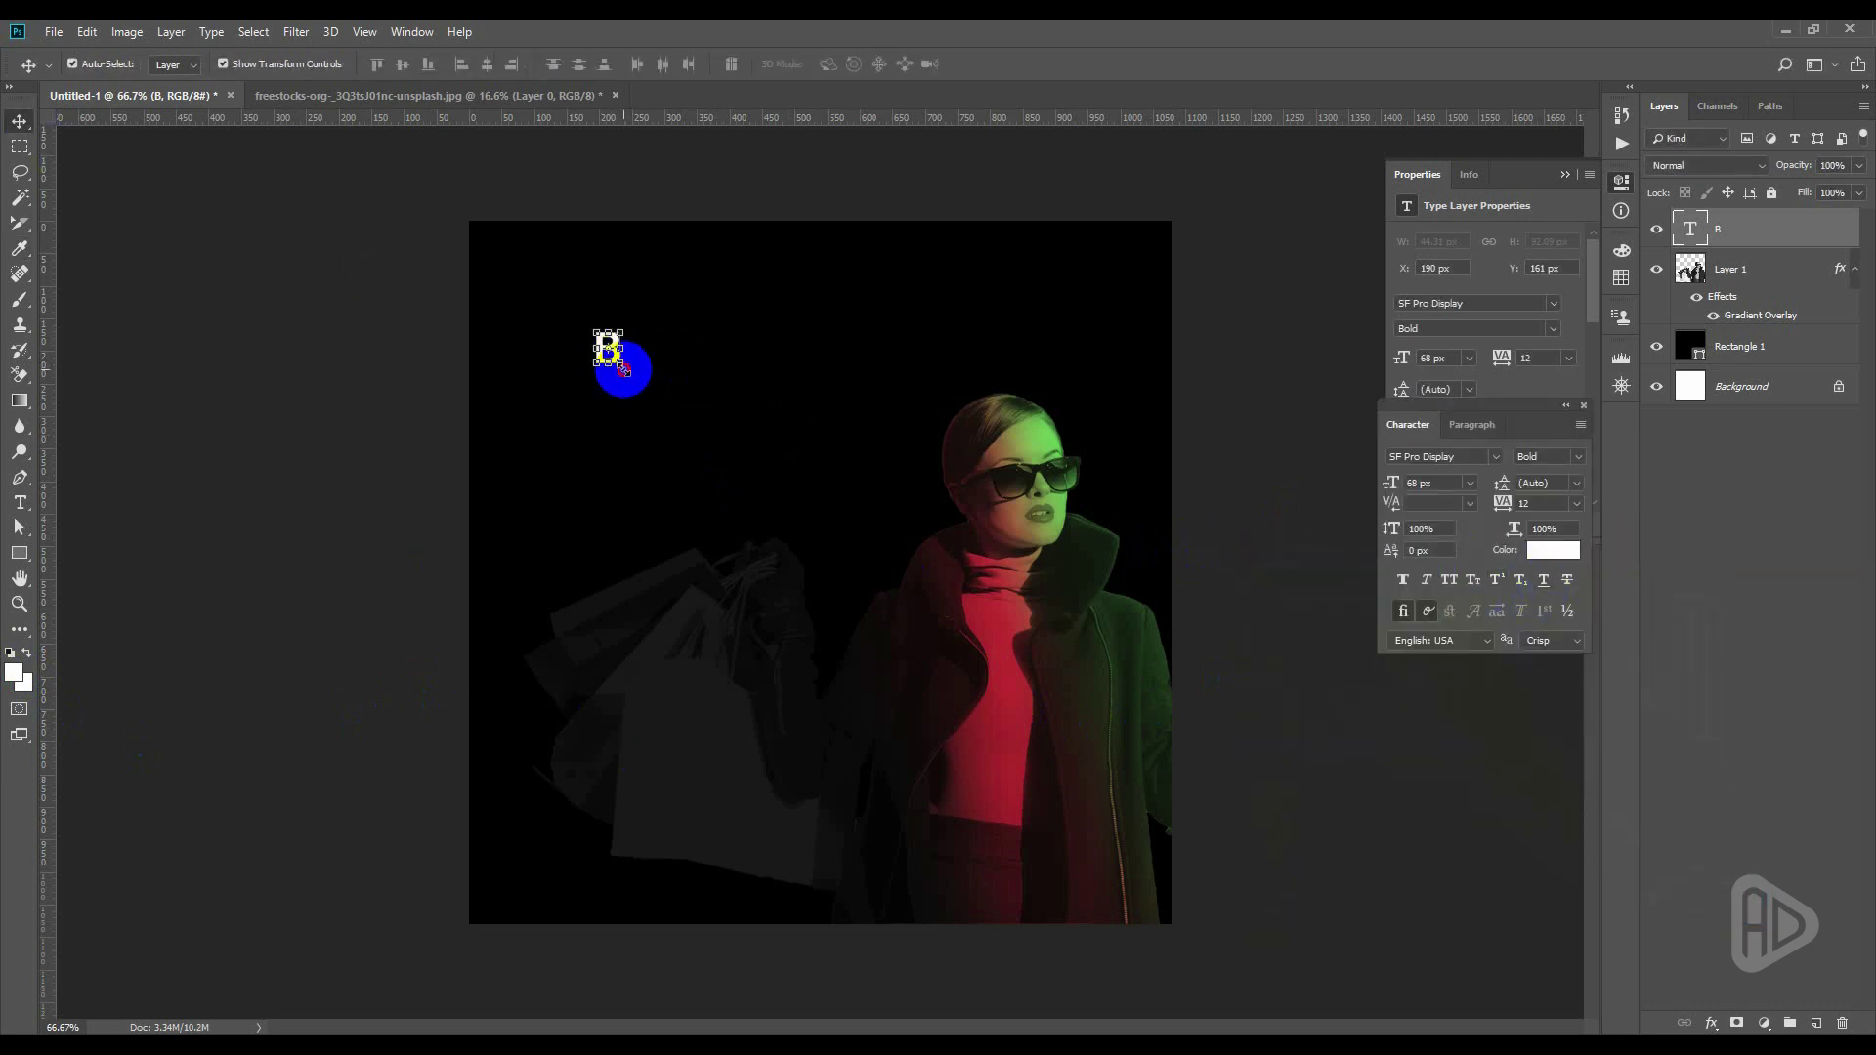
Enlarge the letter B's font size to 115 px
{"action": "left_click_drag", "start_coordinate": [625, 382], "coordinate": [670, 407]}
{"action": "key", "text": "Return"}
{"action": "left_click_drag", "start_coordinate": [1436, 485], "coordinate": [1373, 486]}
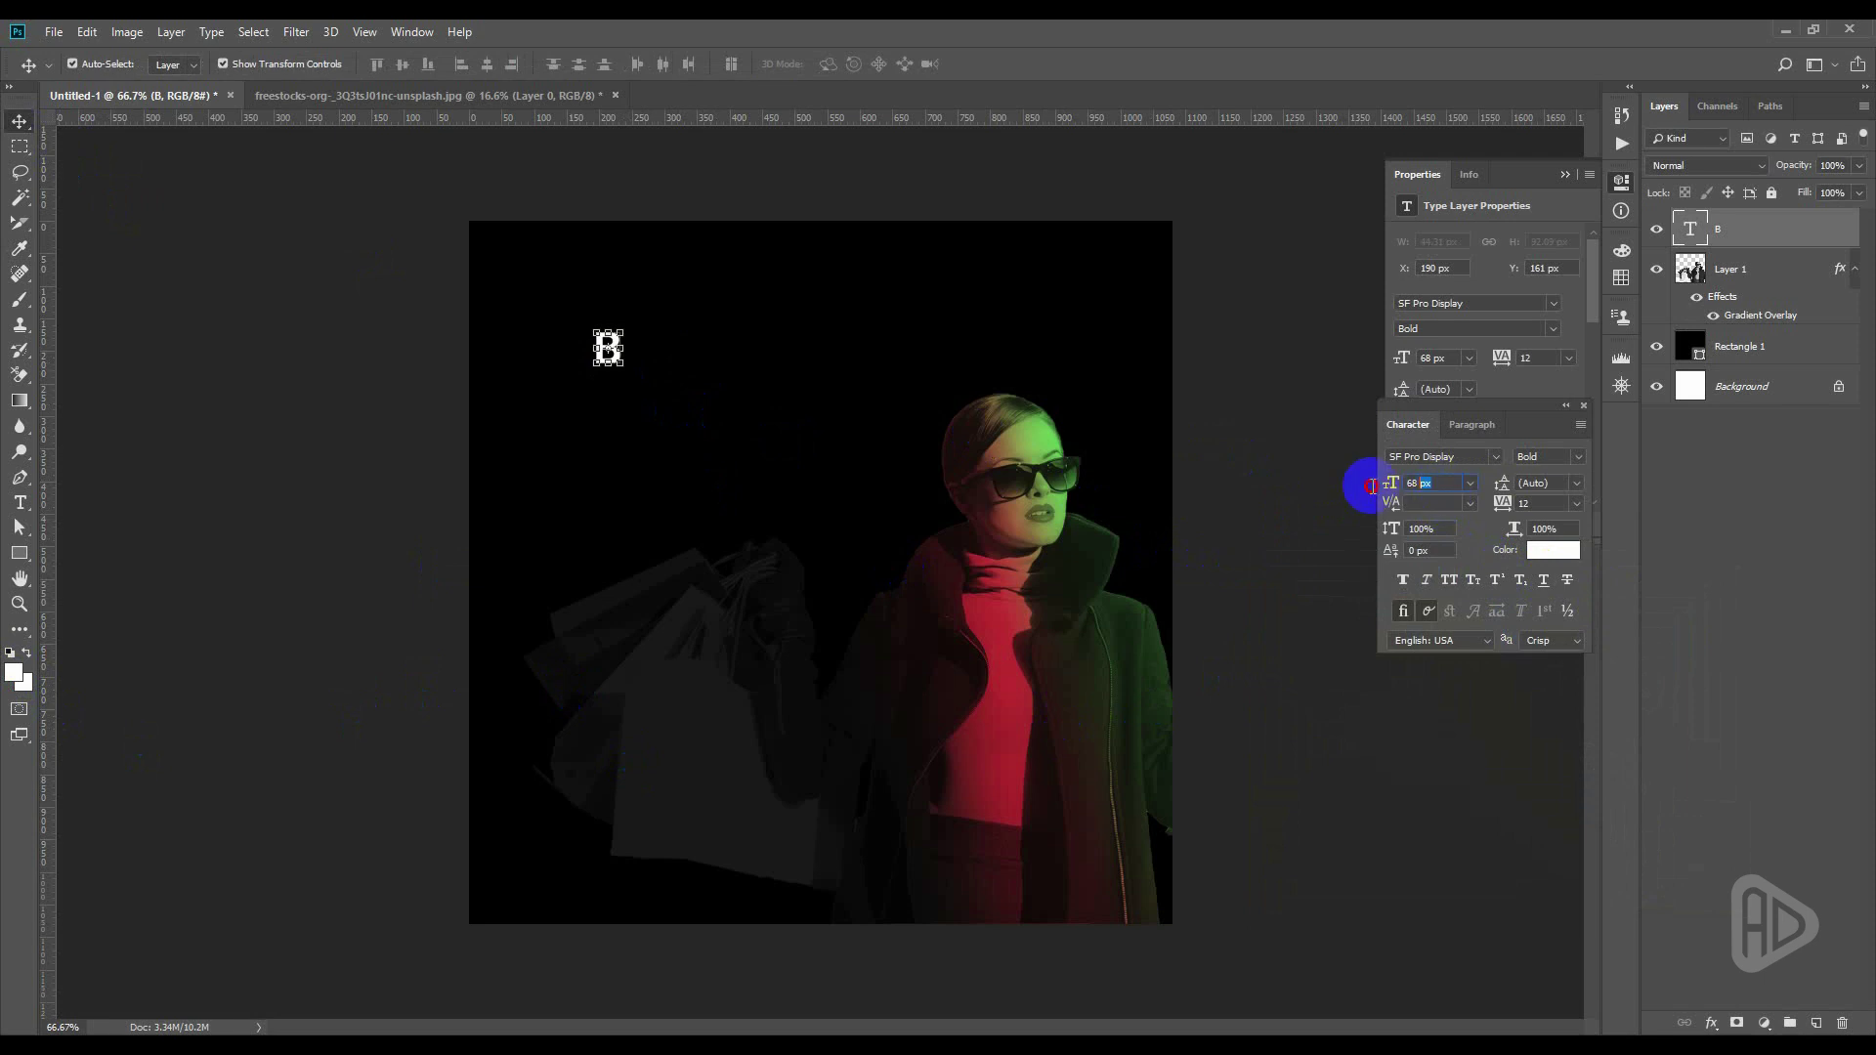
{"action": "type", "text": "100"}
{"action": "key", "text": "Return"}
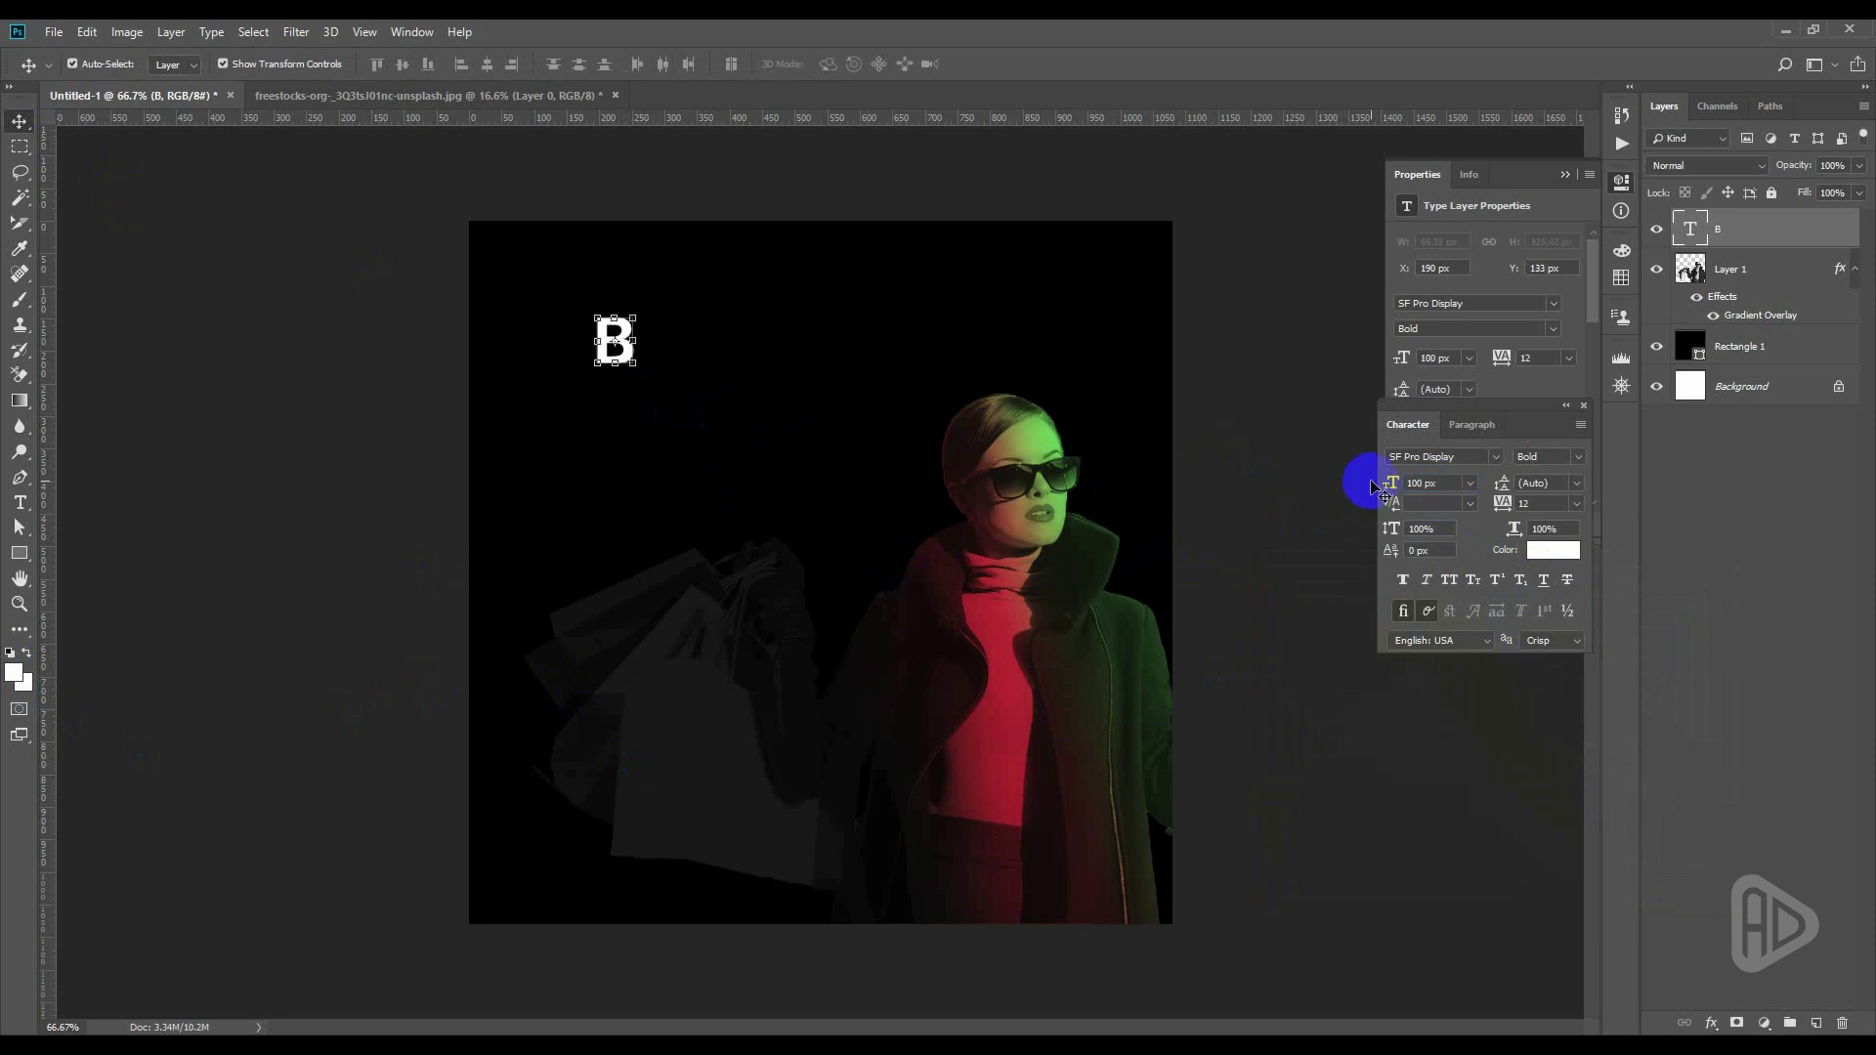
{"action": "left_click", "coordinate": [646, 374]}
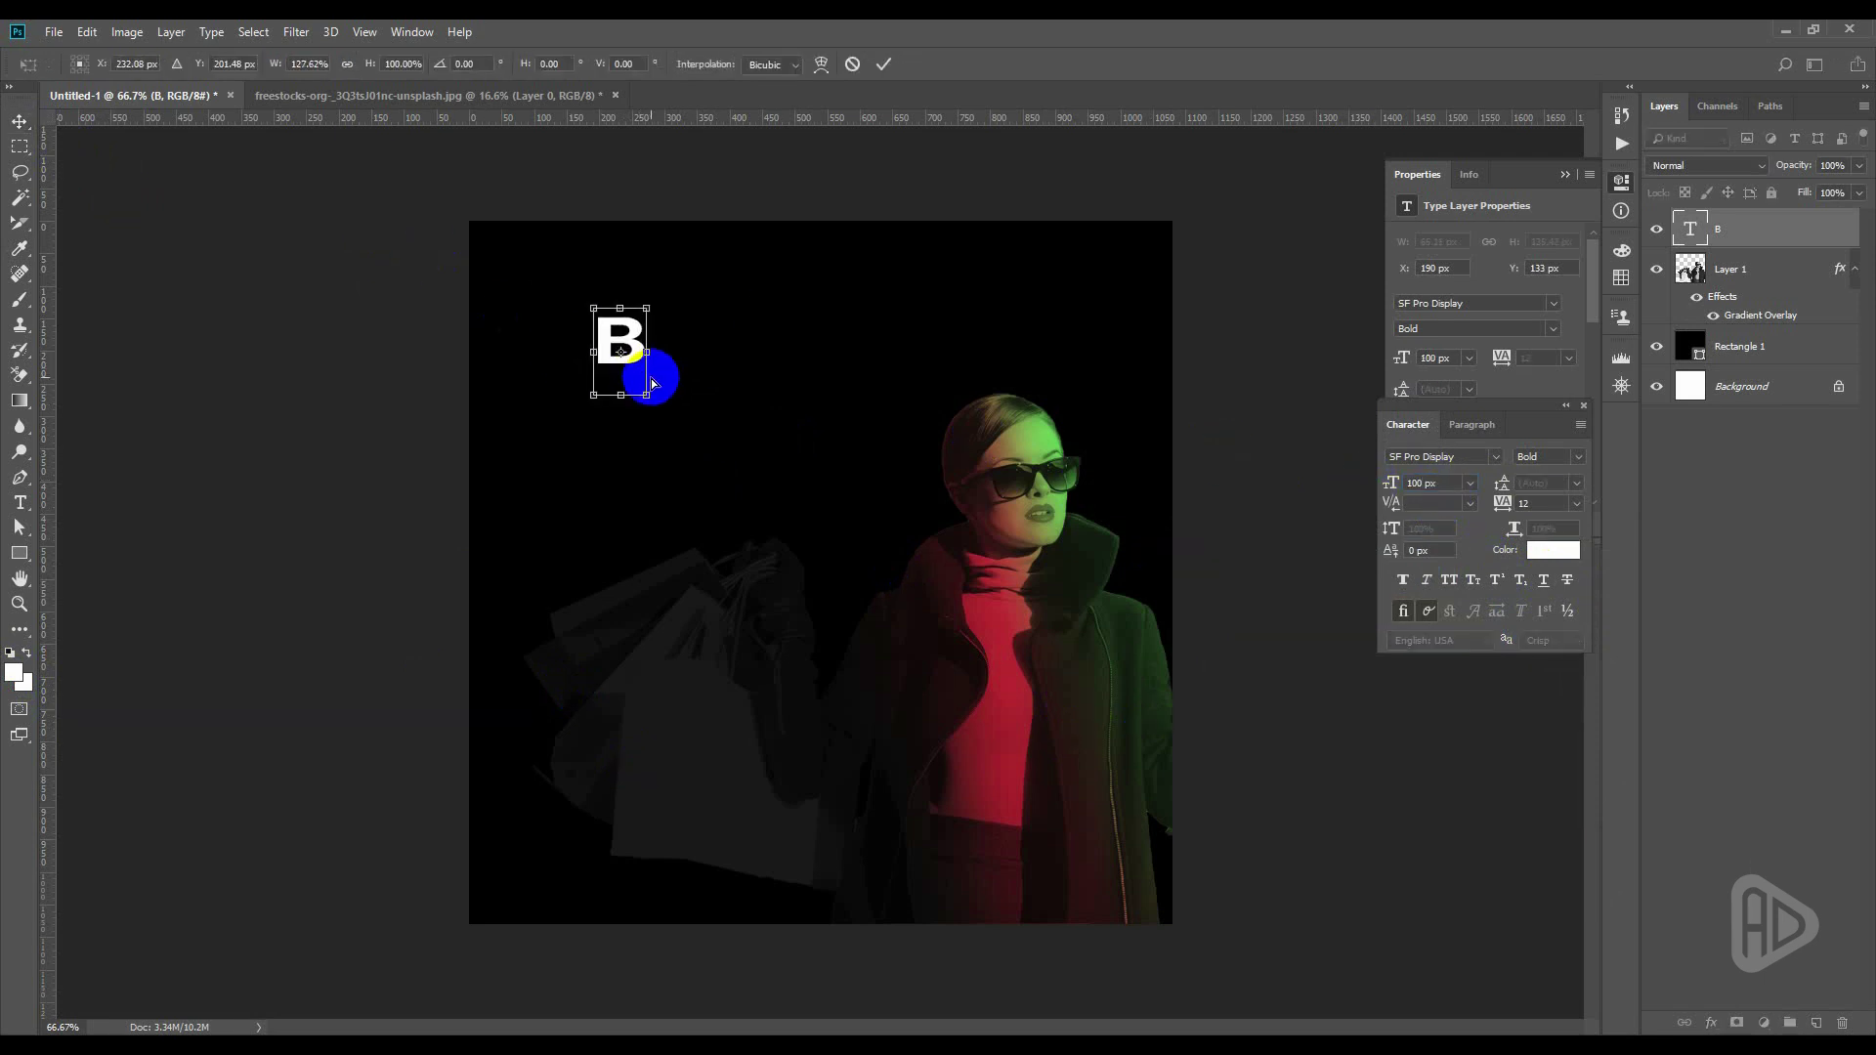
{"action": "key", "text": "Return"}
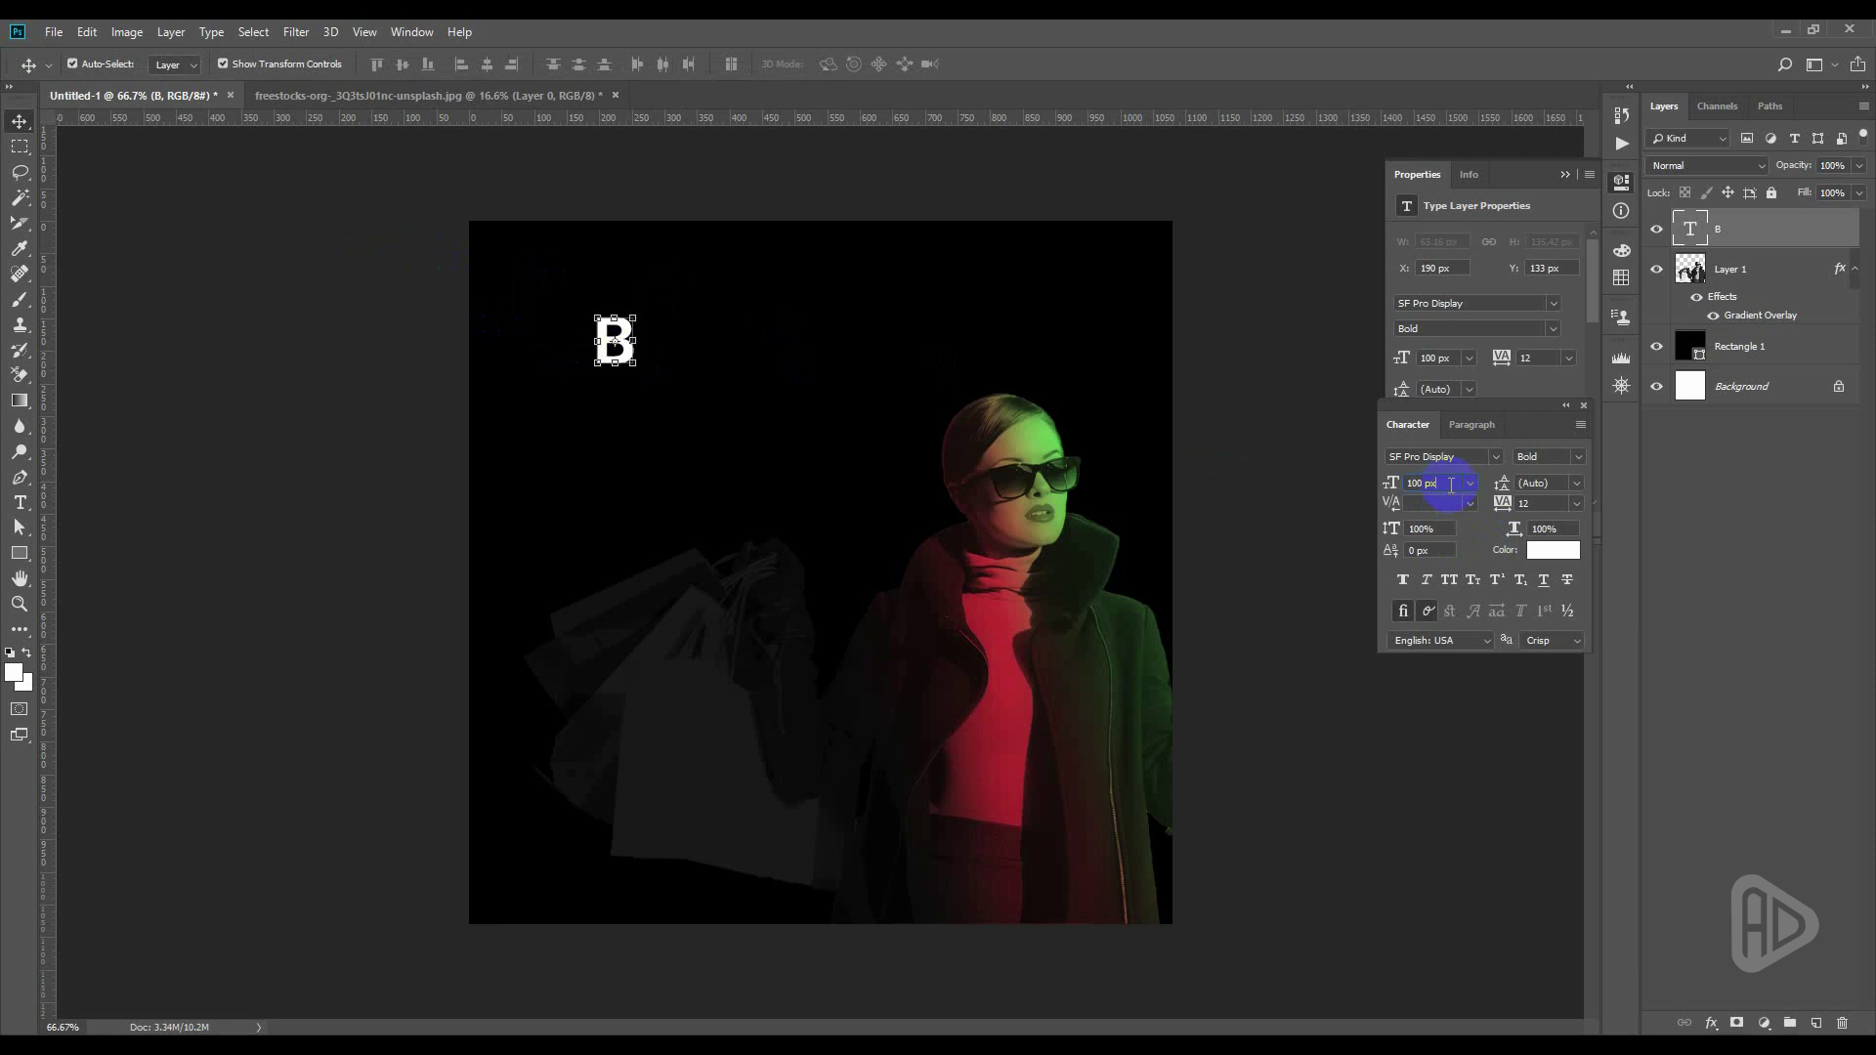
Nudge the B slightly left near the poster's top left
{"action": "scroll", "coordinate": [1451, 485], "scroll_direction": "up", "scroll_amount": 4}
{"action": "scroll", "coordinate": [1456, 494], "scroll_direction": "up", "scroll_amount": 4}
{"action": "scroll", "coordinate": [1455, 486], "scroll_direction": "up", "scroll_amount": 3}
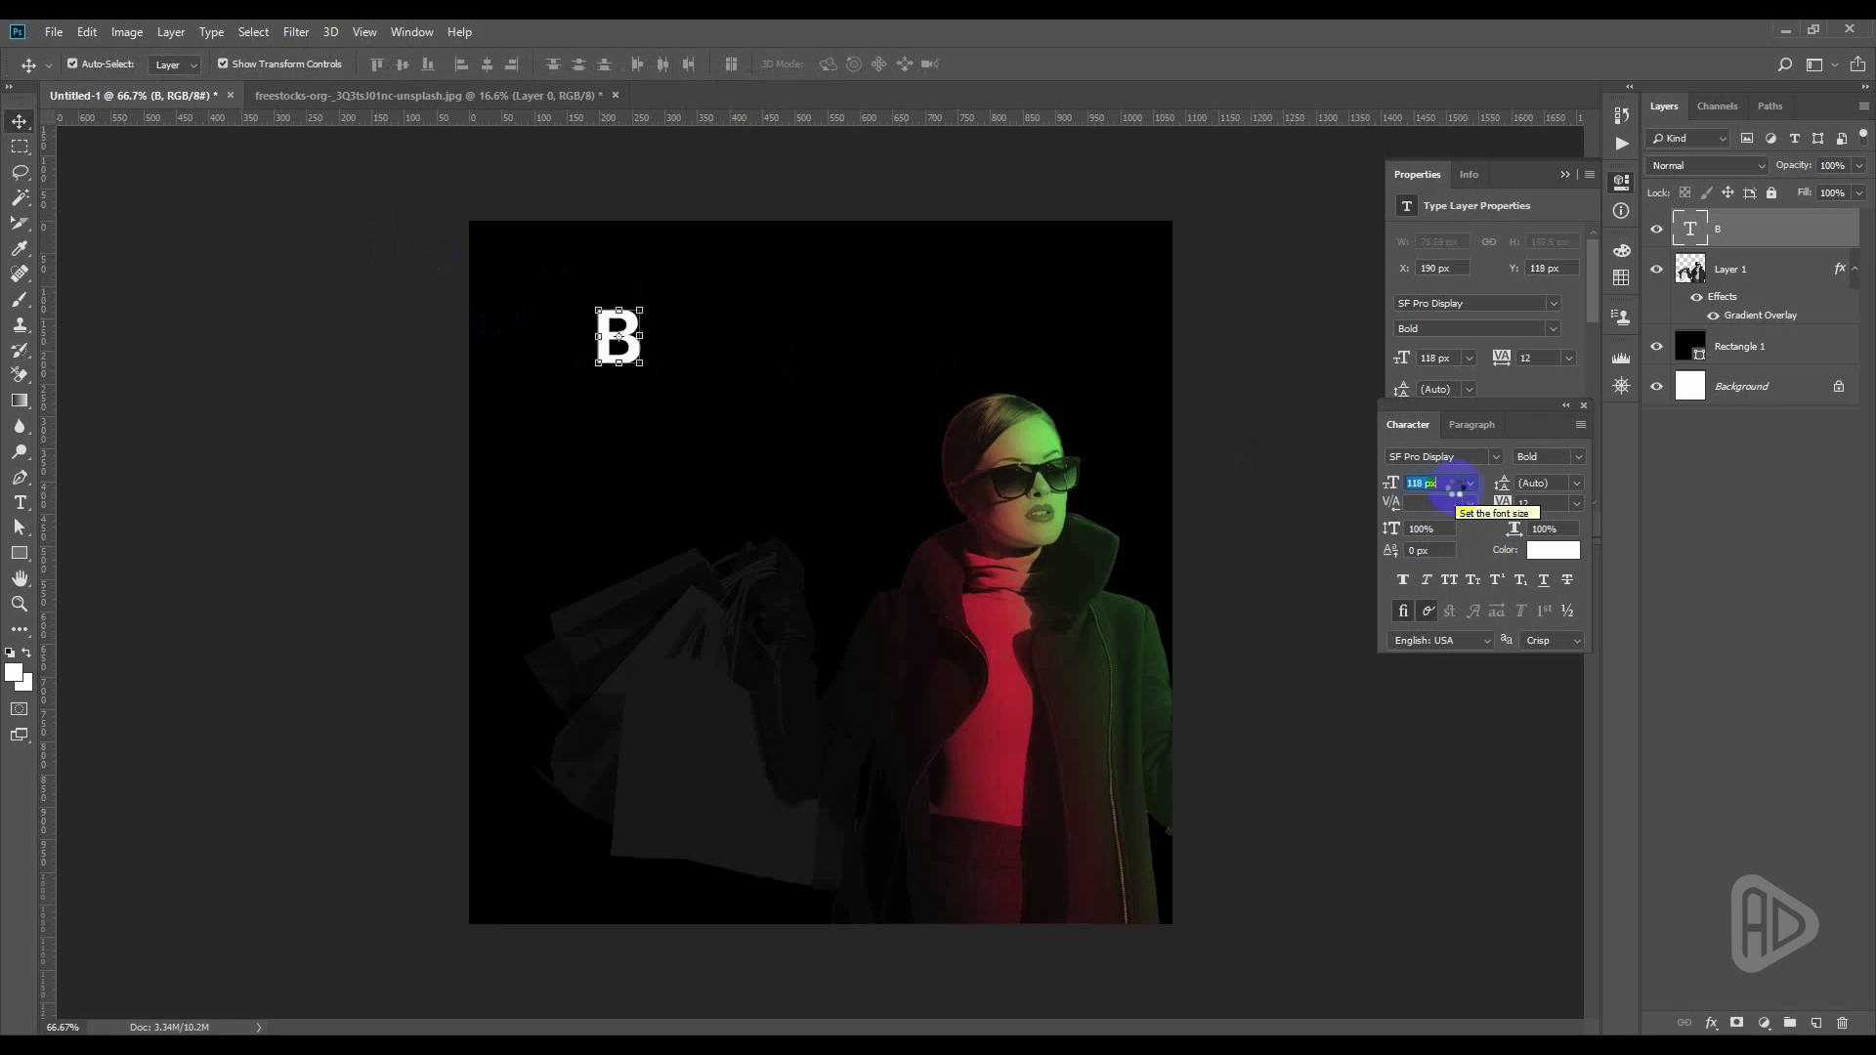
{"action": "scroll", "coordinate": [1456, 485], "scroll_direction": "down", "scroll_amount": 2}
{"action": "scroll", "coordinate": [1456, 486], "scroll_direction": "down", "scroll_amount": 2}
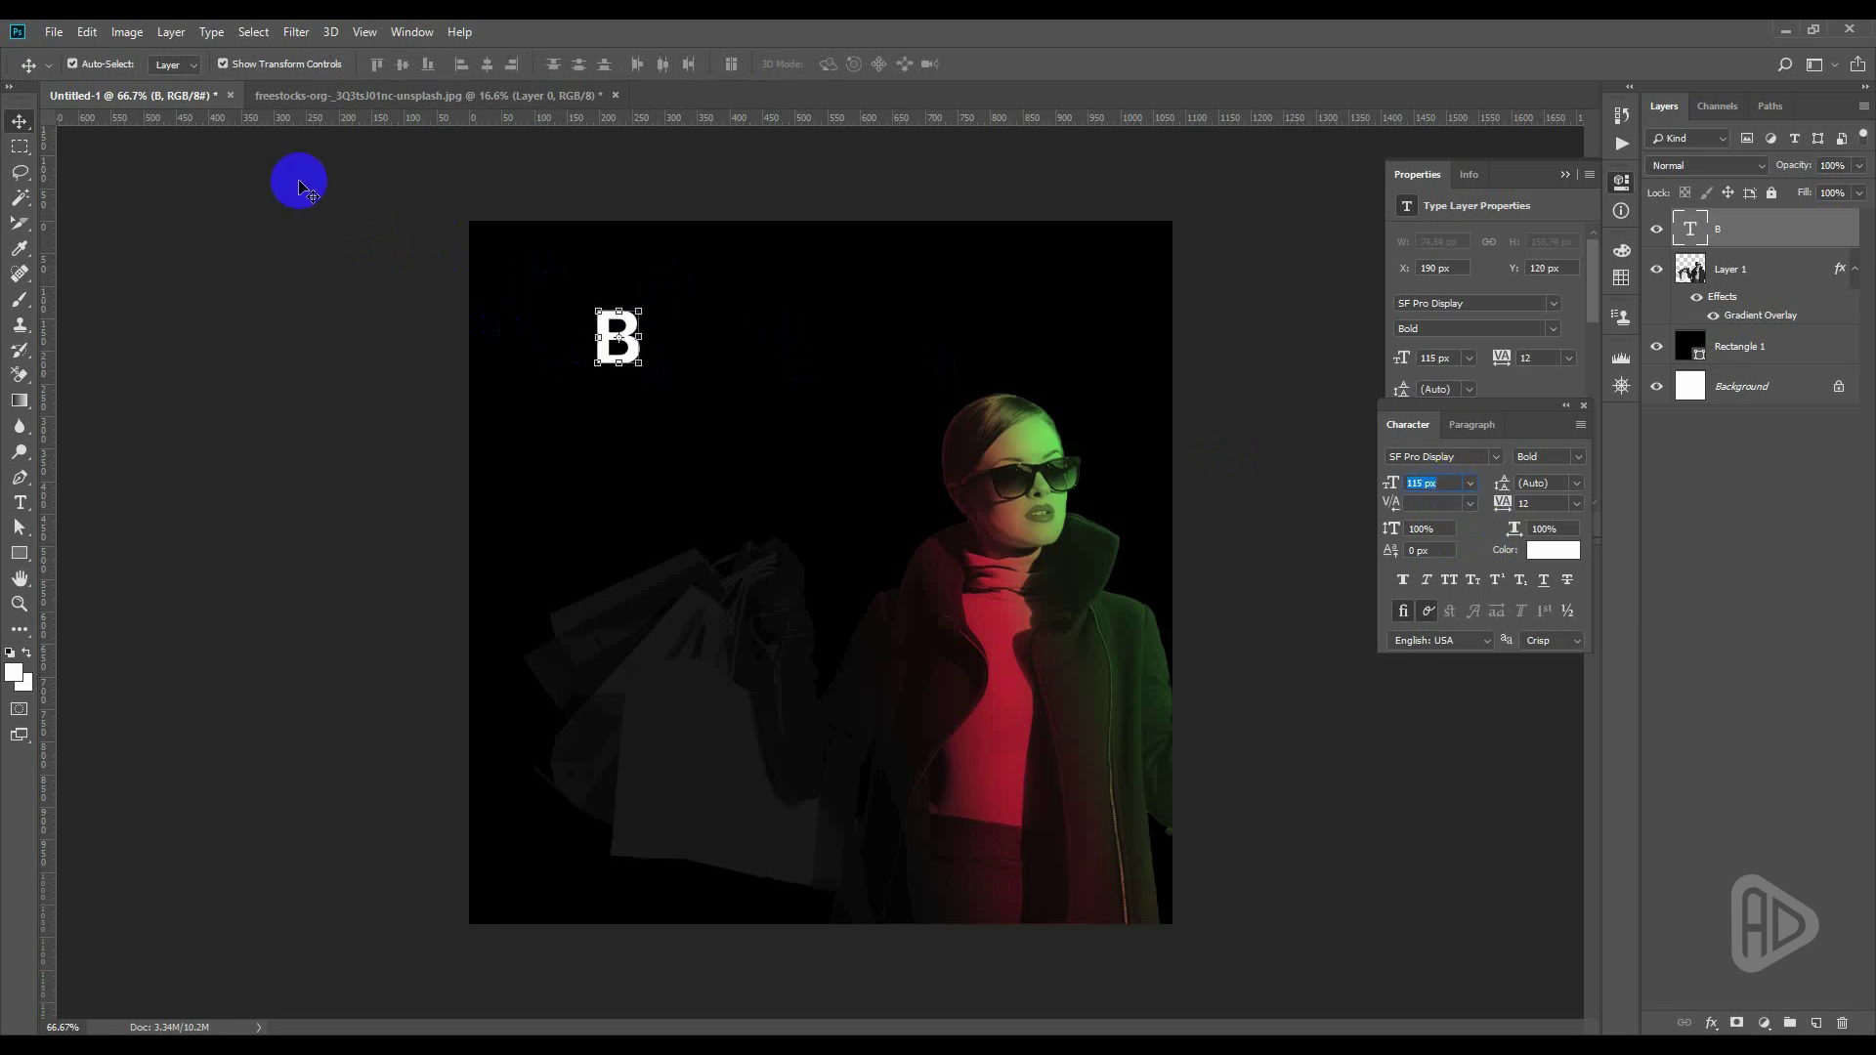
{"action": "scroll", "coordinate": [591, 283], "scroll_direction": "up", "scroll_amount": 3}
{"action": "left_click_drag", "start_coordinate": [572, 288], "coordinate": [539, 310]}
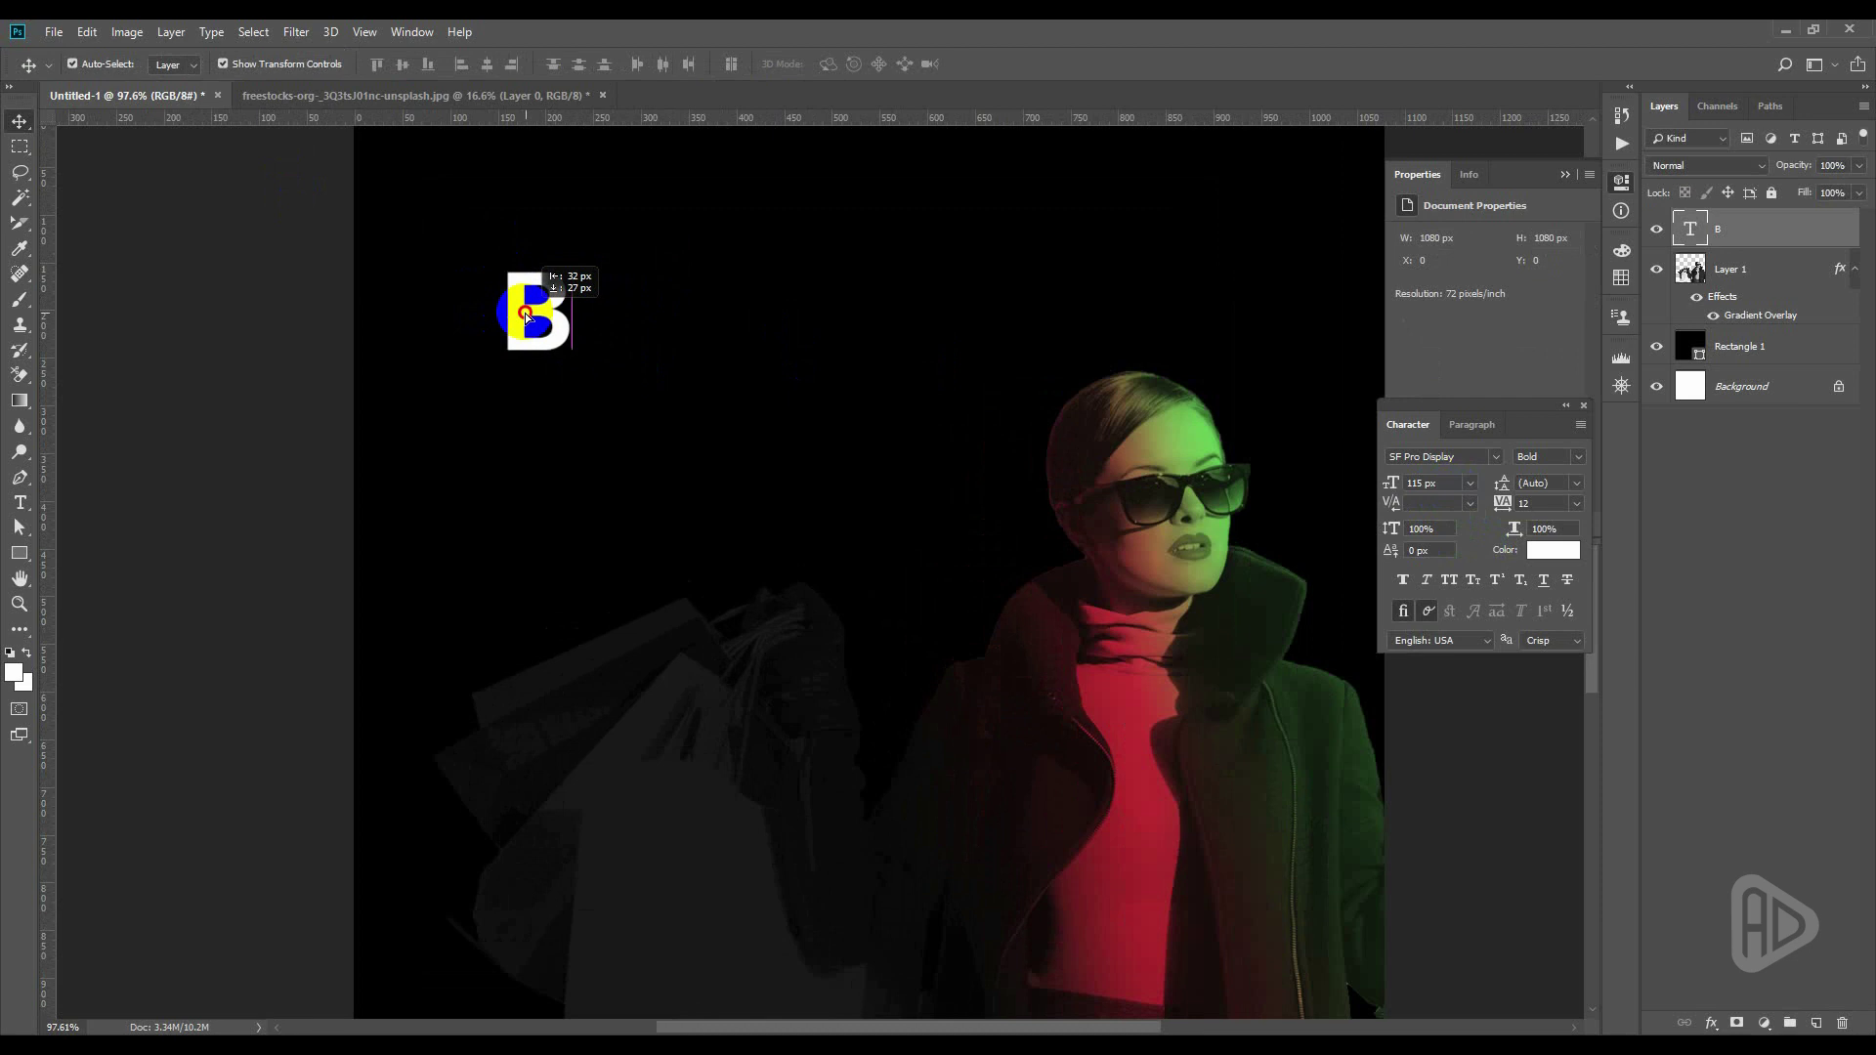
Change the B's font to Montserrat Light, found by searching 'mont'
{"action": "left_click", "coordinate": [1495, 457]}
{"action": "scroll", "coordinate": [1448, 477], "scroll_direction": "down", "scroll_amount": 5}
{"action": "scroll", "coordinate": [1449, 477], "scroll_direction": "down", "scroll_amount": 5}
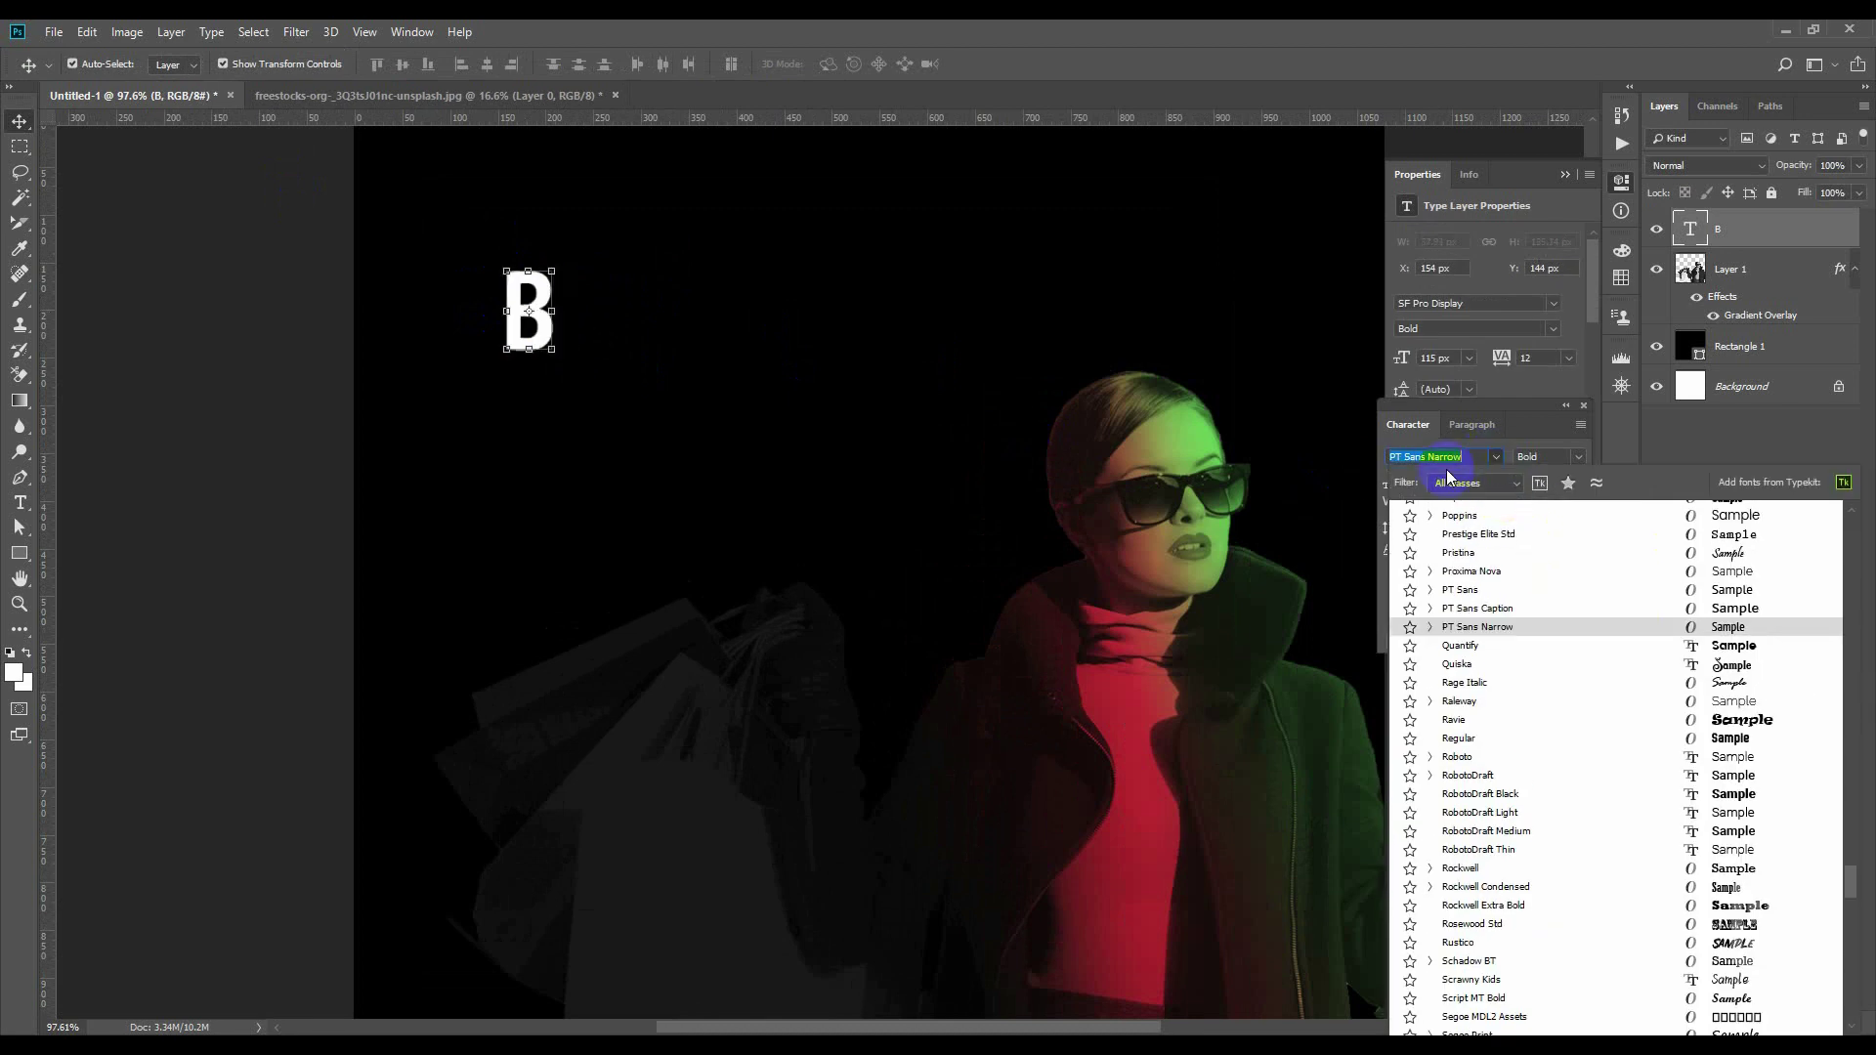
{"action": "type", "text": "mont"}
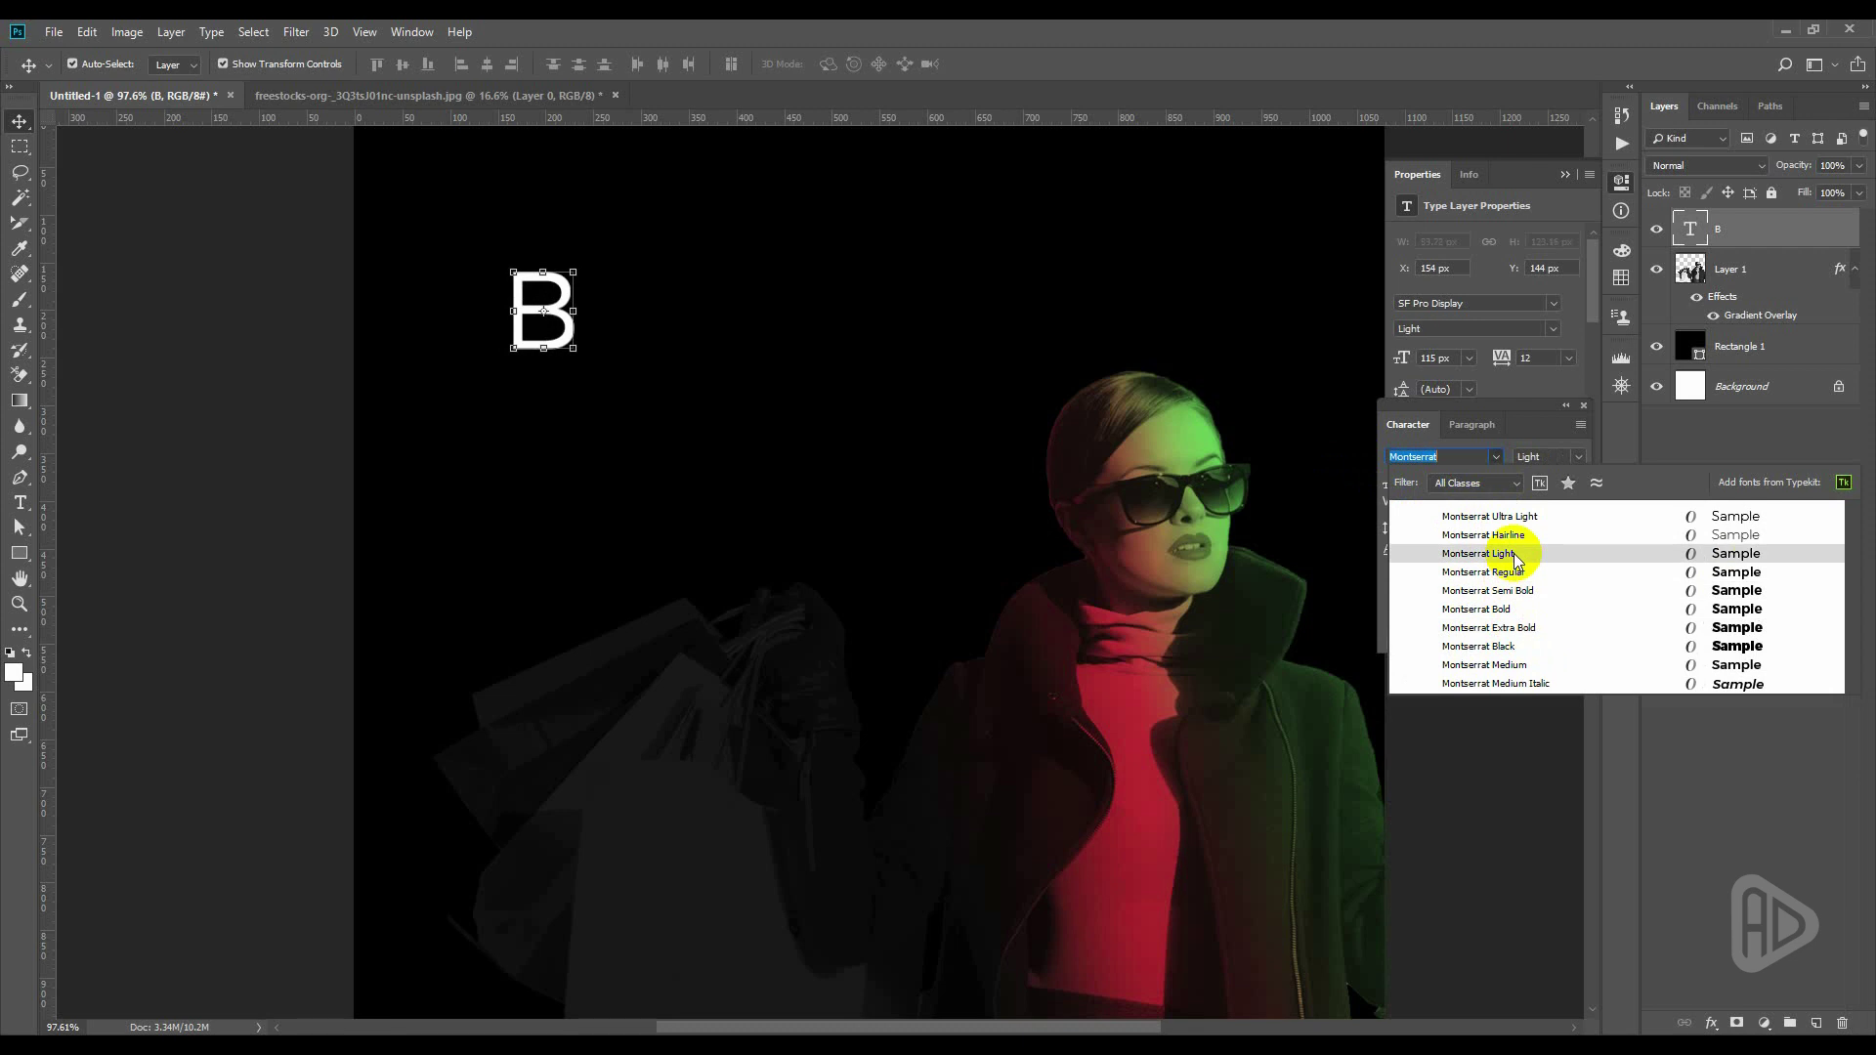
{"action": "left_click", "coordinate": [192, 298]}
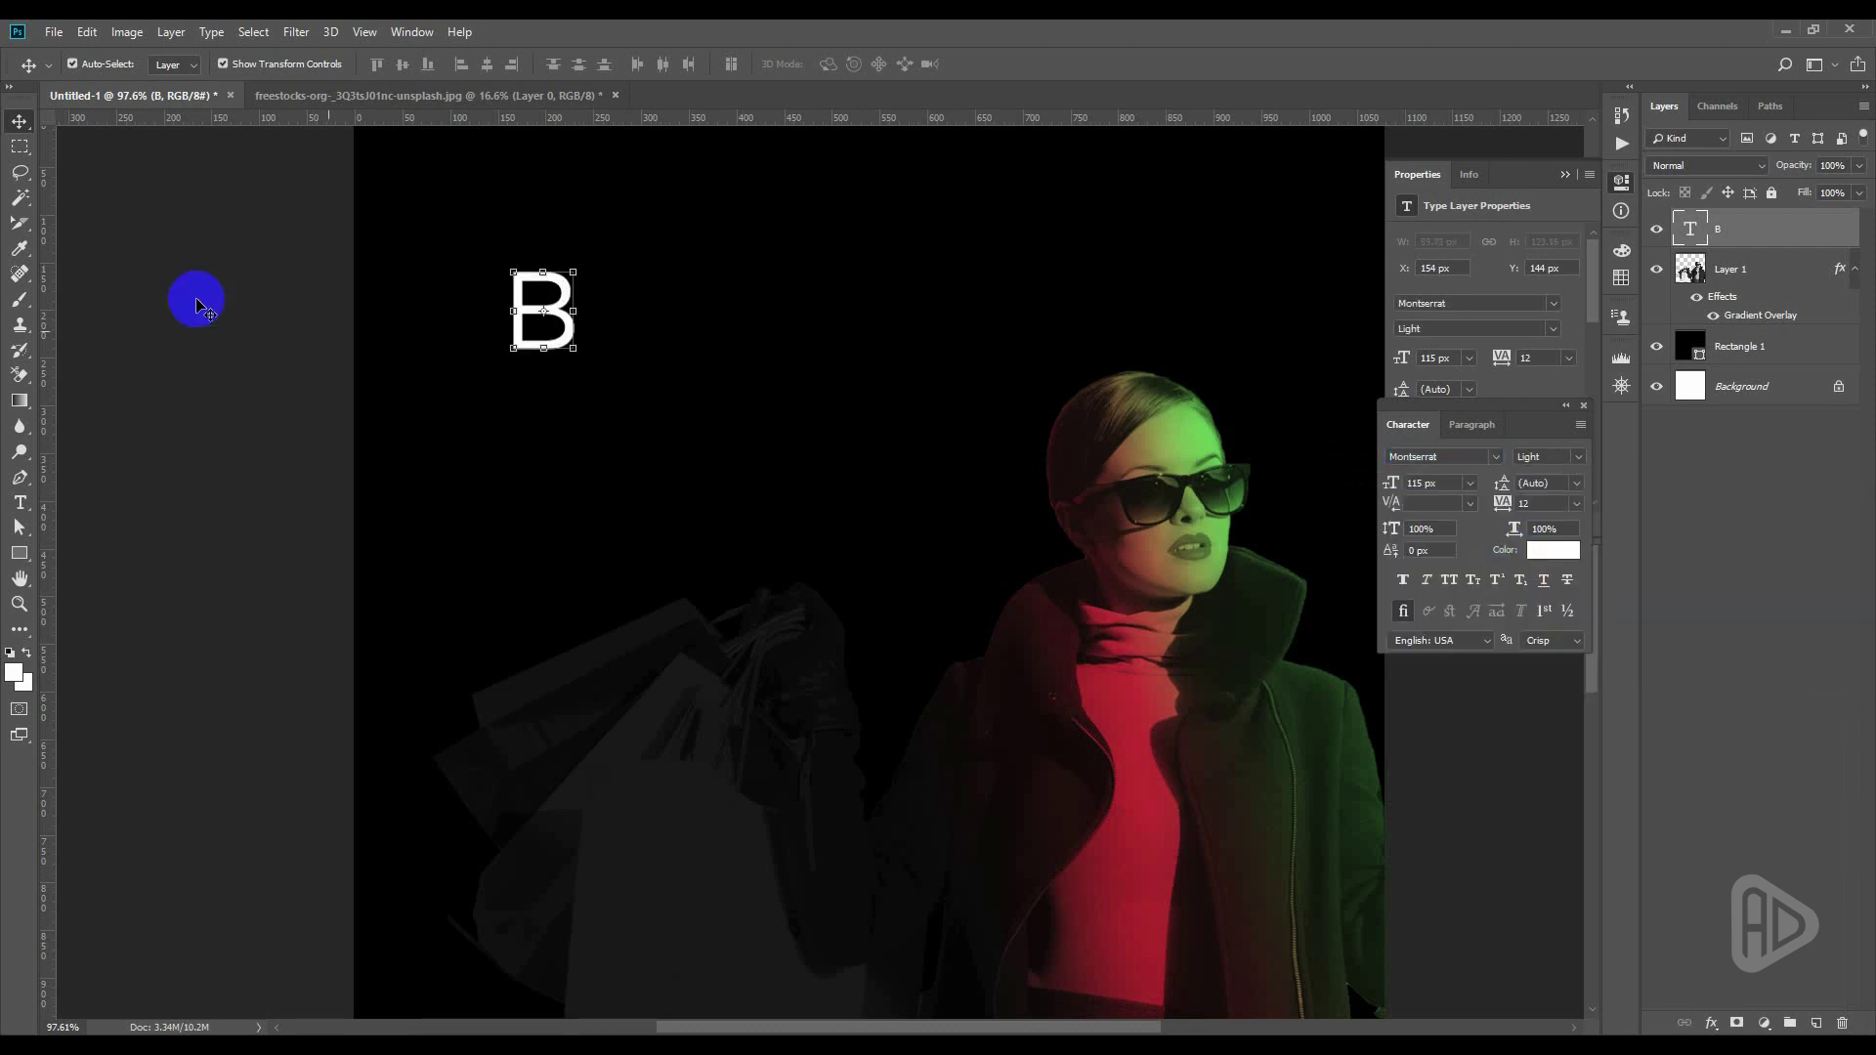
Duplicate the B layer, place it to the right, and retype it as L
{"action": "left_click", "coordinate": [1744, 235]}
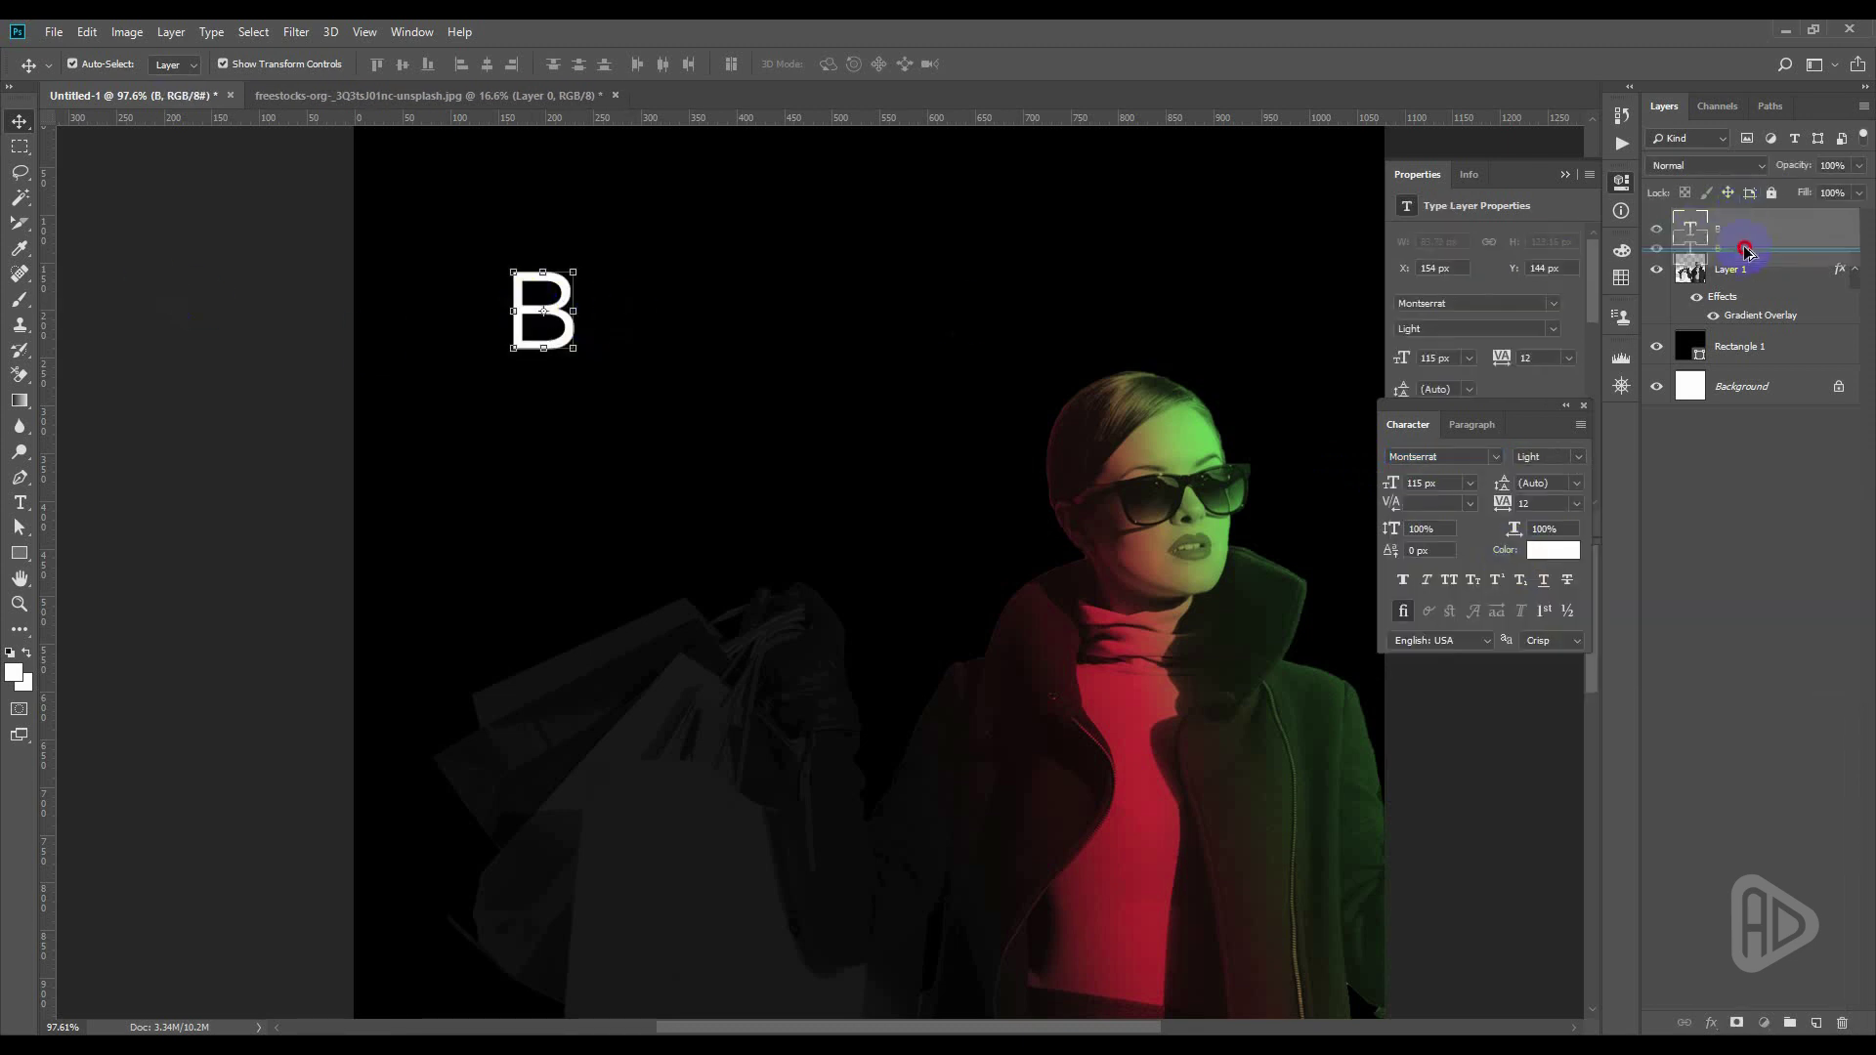
{"action": "key", "text": "ctrl+j"}
{"action": "left_click", "coordinate": [1430, 262]}
{"action": "left_click_drag", "start_coordinate": [518, 306], "coordinate": [615, 308]}
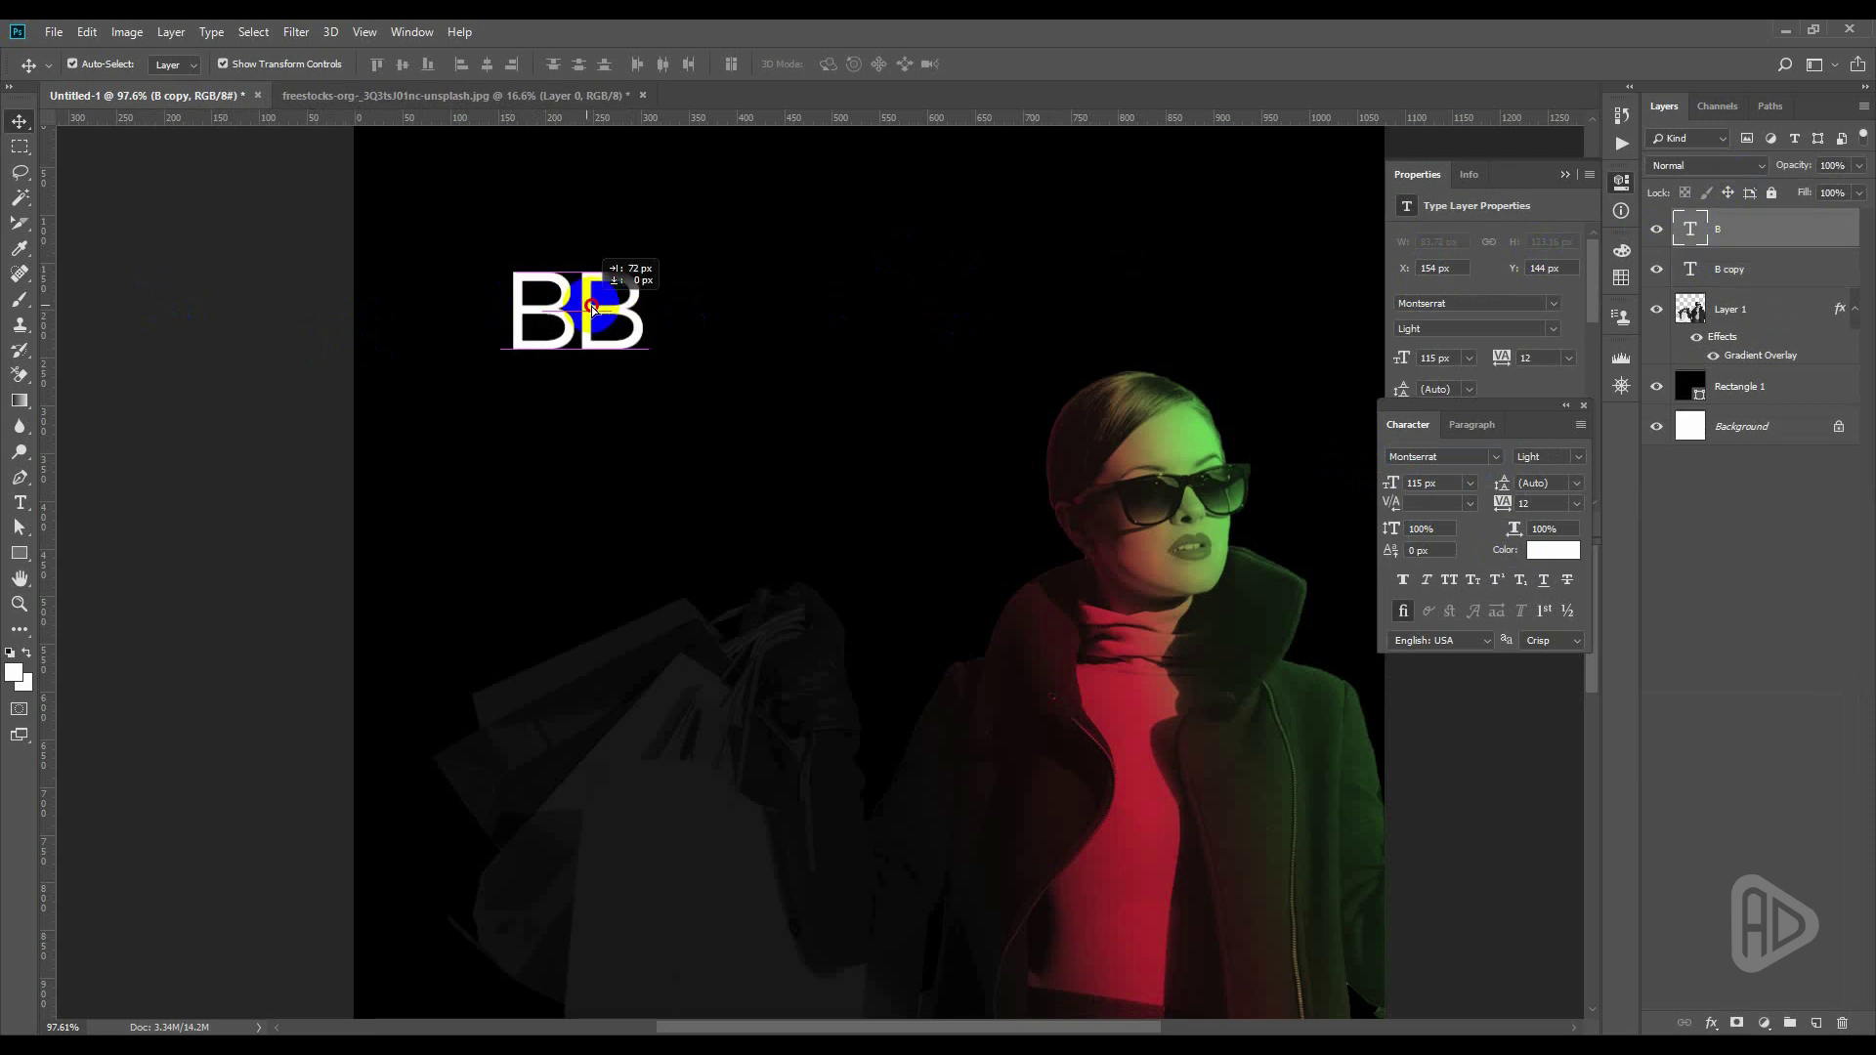
{"action": "double_click", "coordinate": [633, 306]}
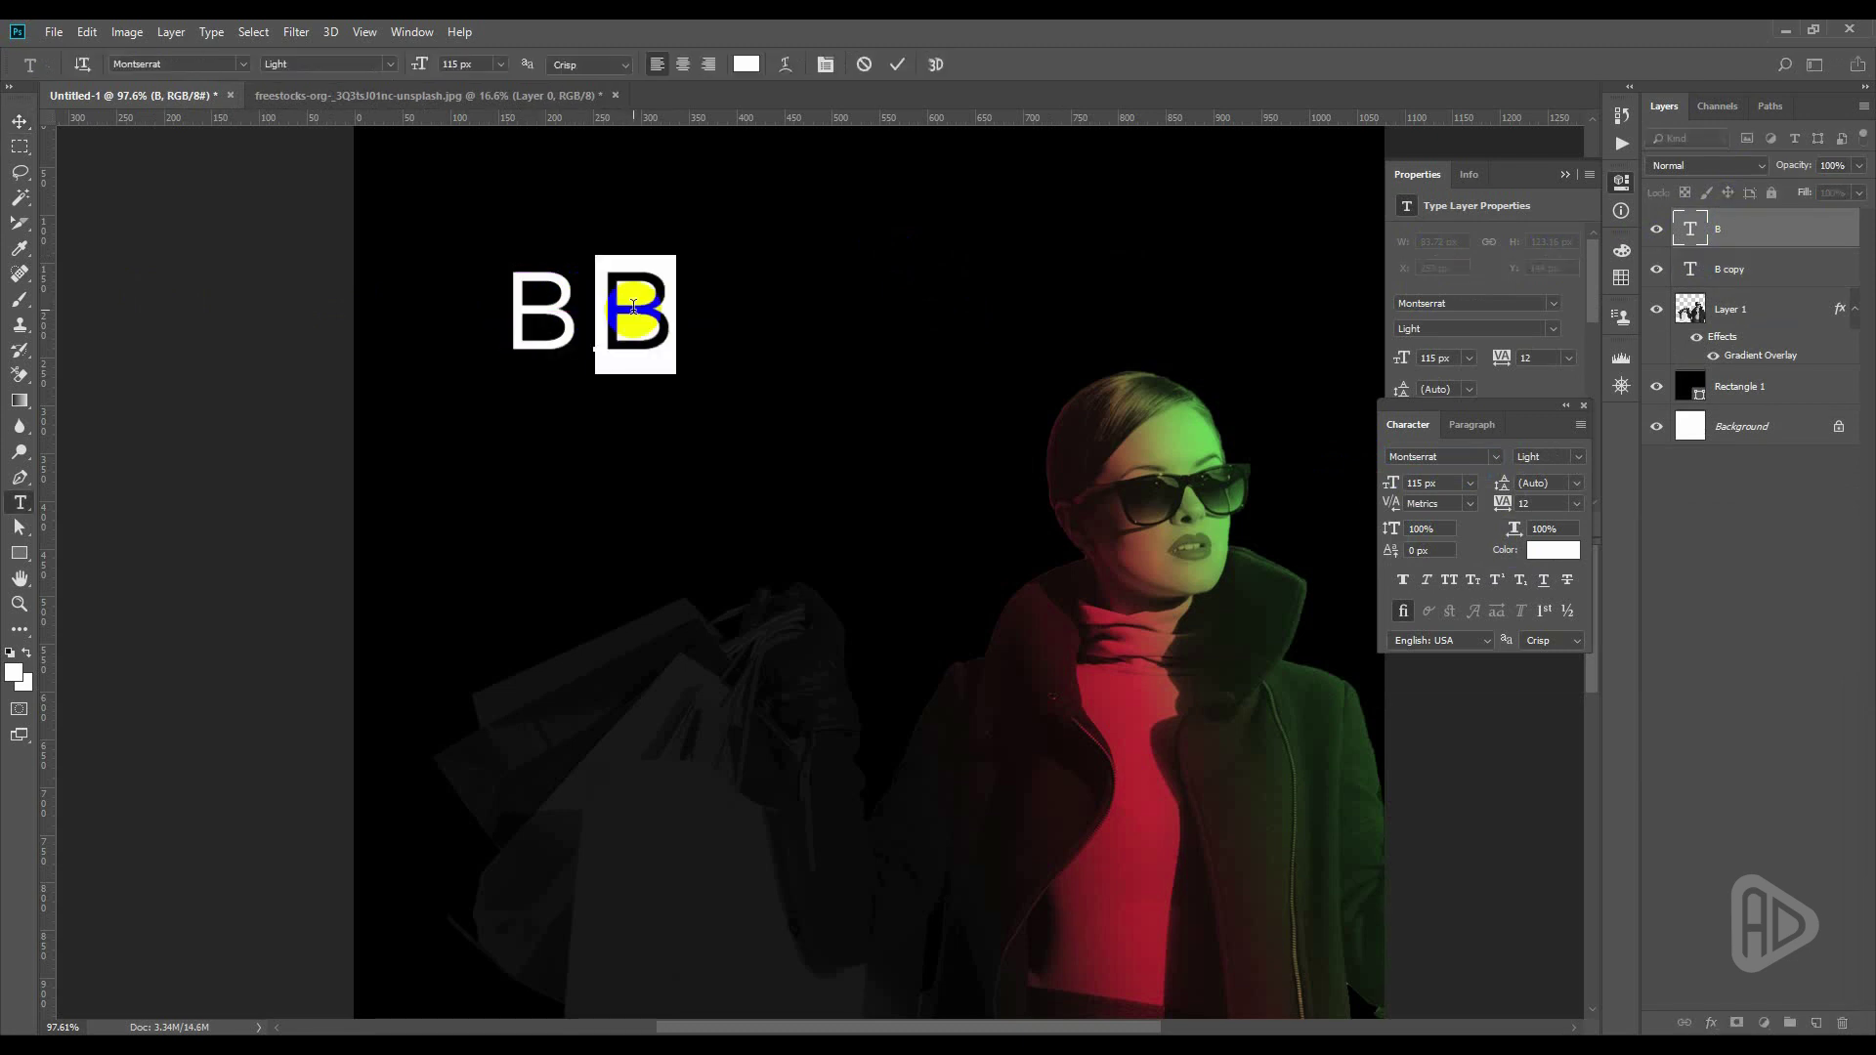
{"action": "type", "text": "L"}
{"action": "left_click", "coordinate": [20, 120]}
Copy the L layer to its right and change the letter to A
{"action": "left_click_drag", "start_coordinate": [1759, 234], "coordinate": [1759, 254]}
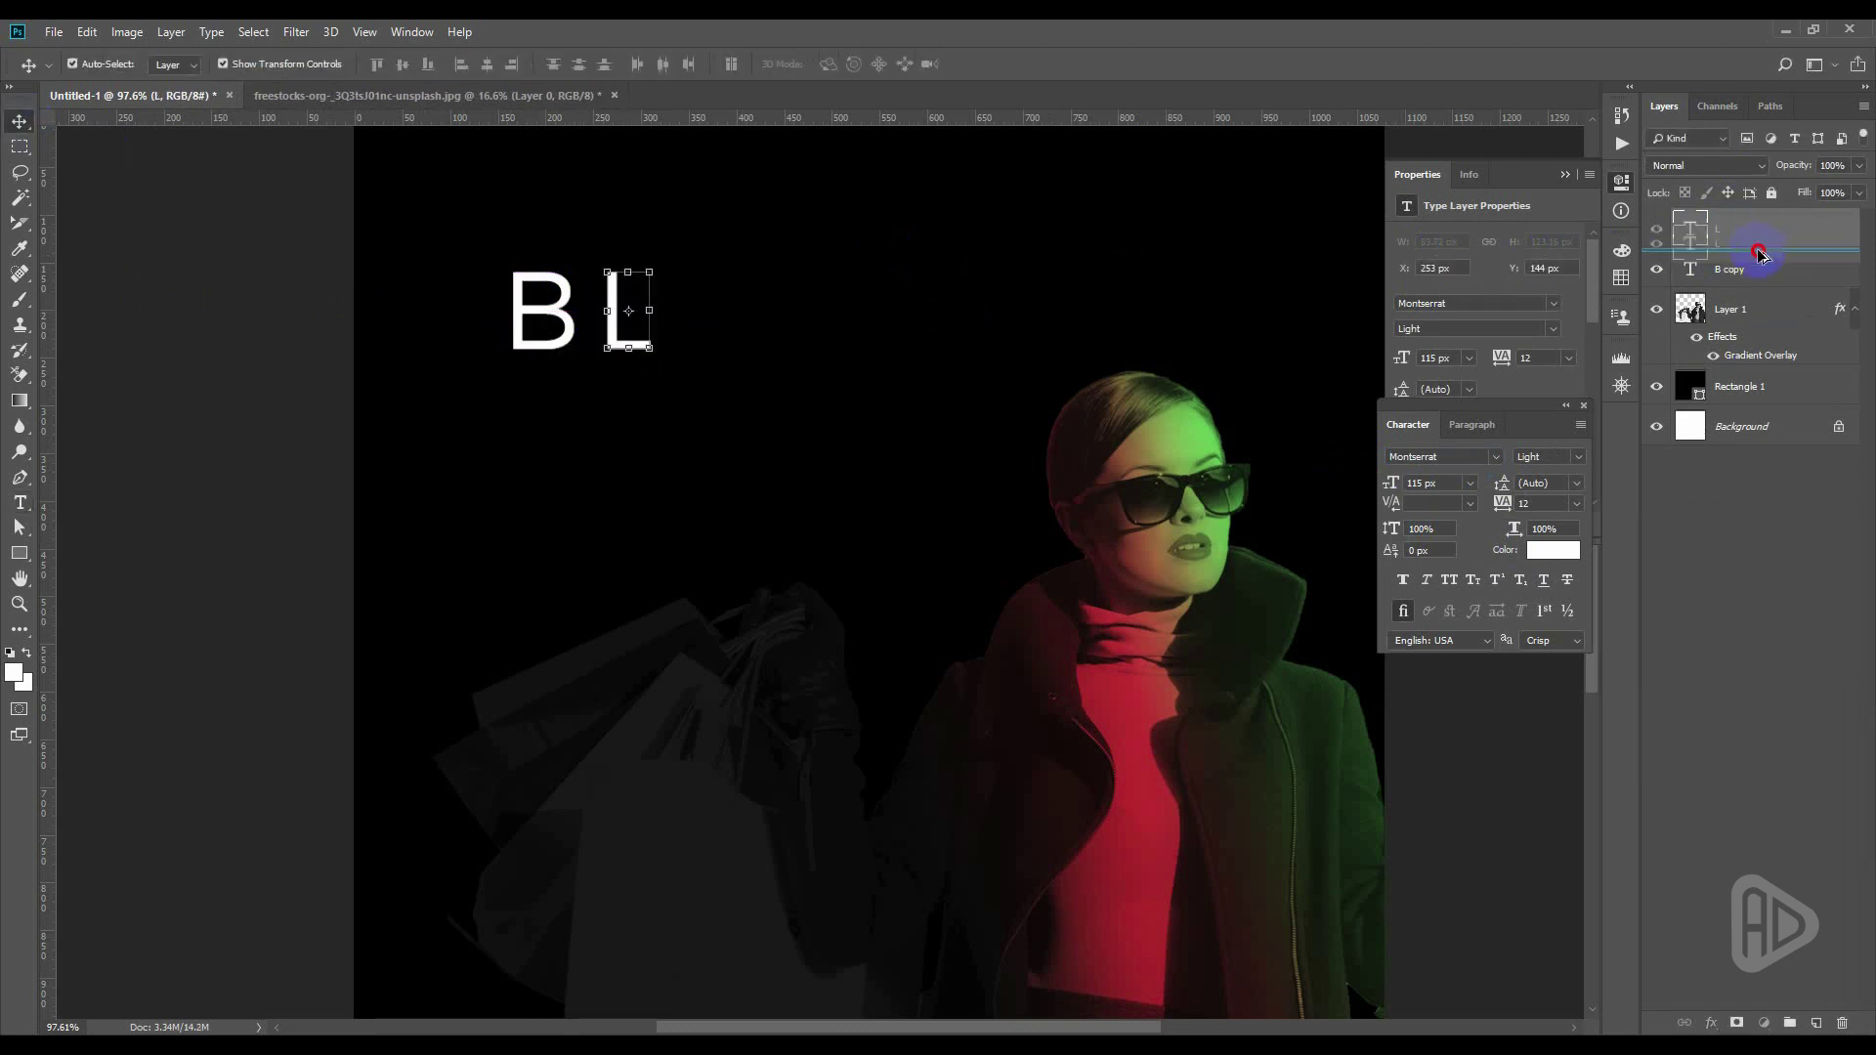
{"action": "left_click_drag", "start_coordinate": [612, 293], "coordinate": [687, 288]}
{"action": "double_click", "coordinate": [703, 291]}
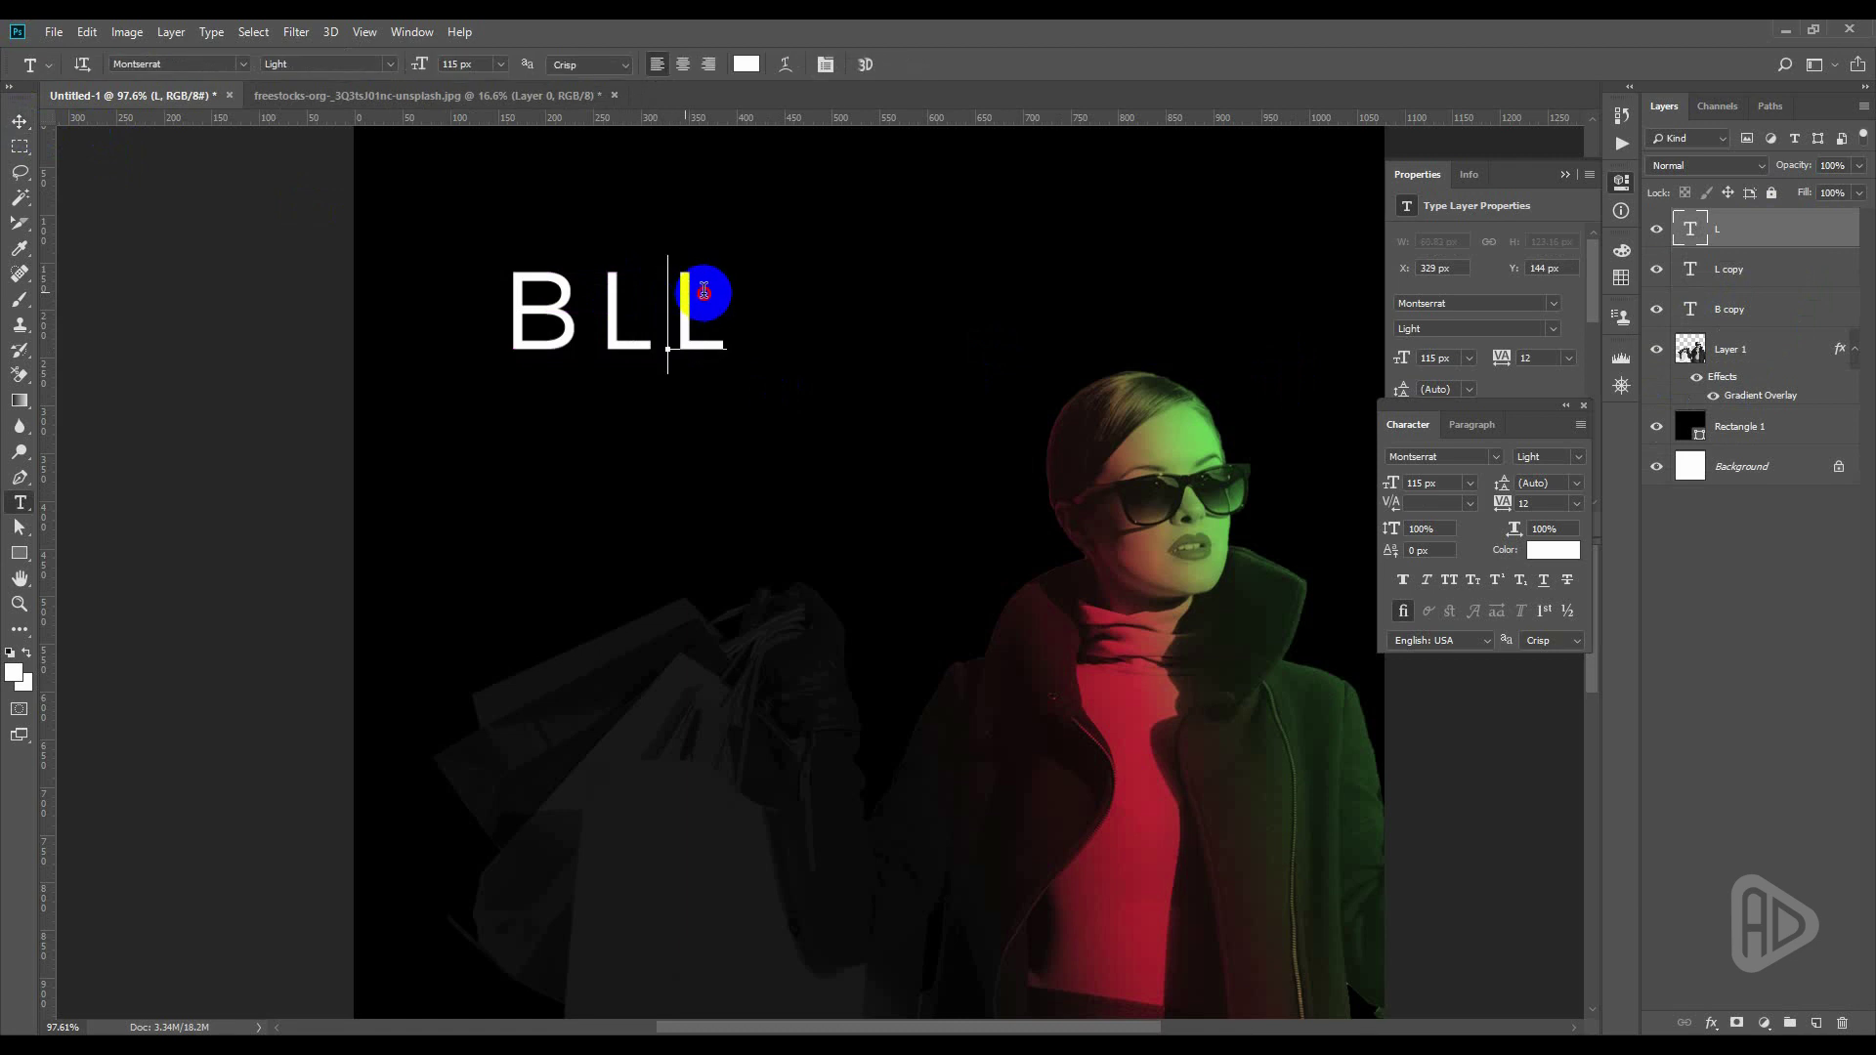
{"action": "type", "text": "A"}
{"action": "key", "text": "ctrl+Return"}
{"action": "key", "text": "v"}
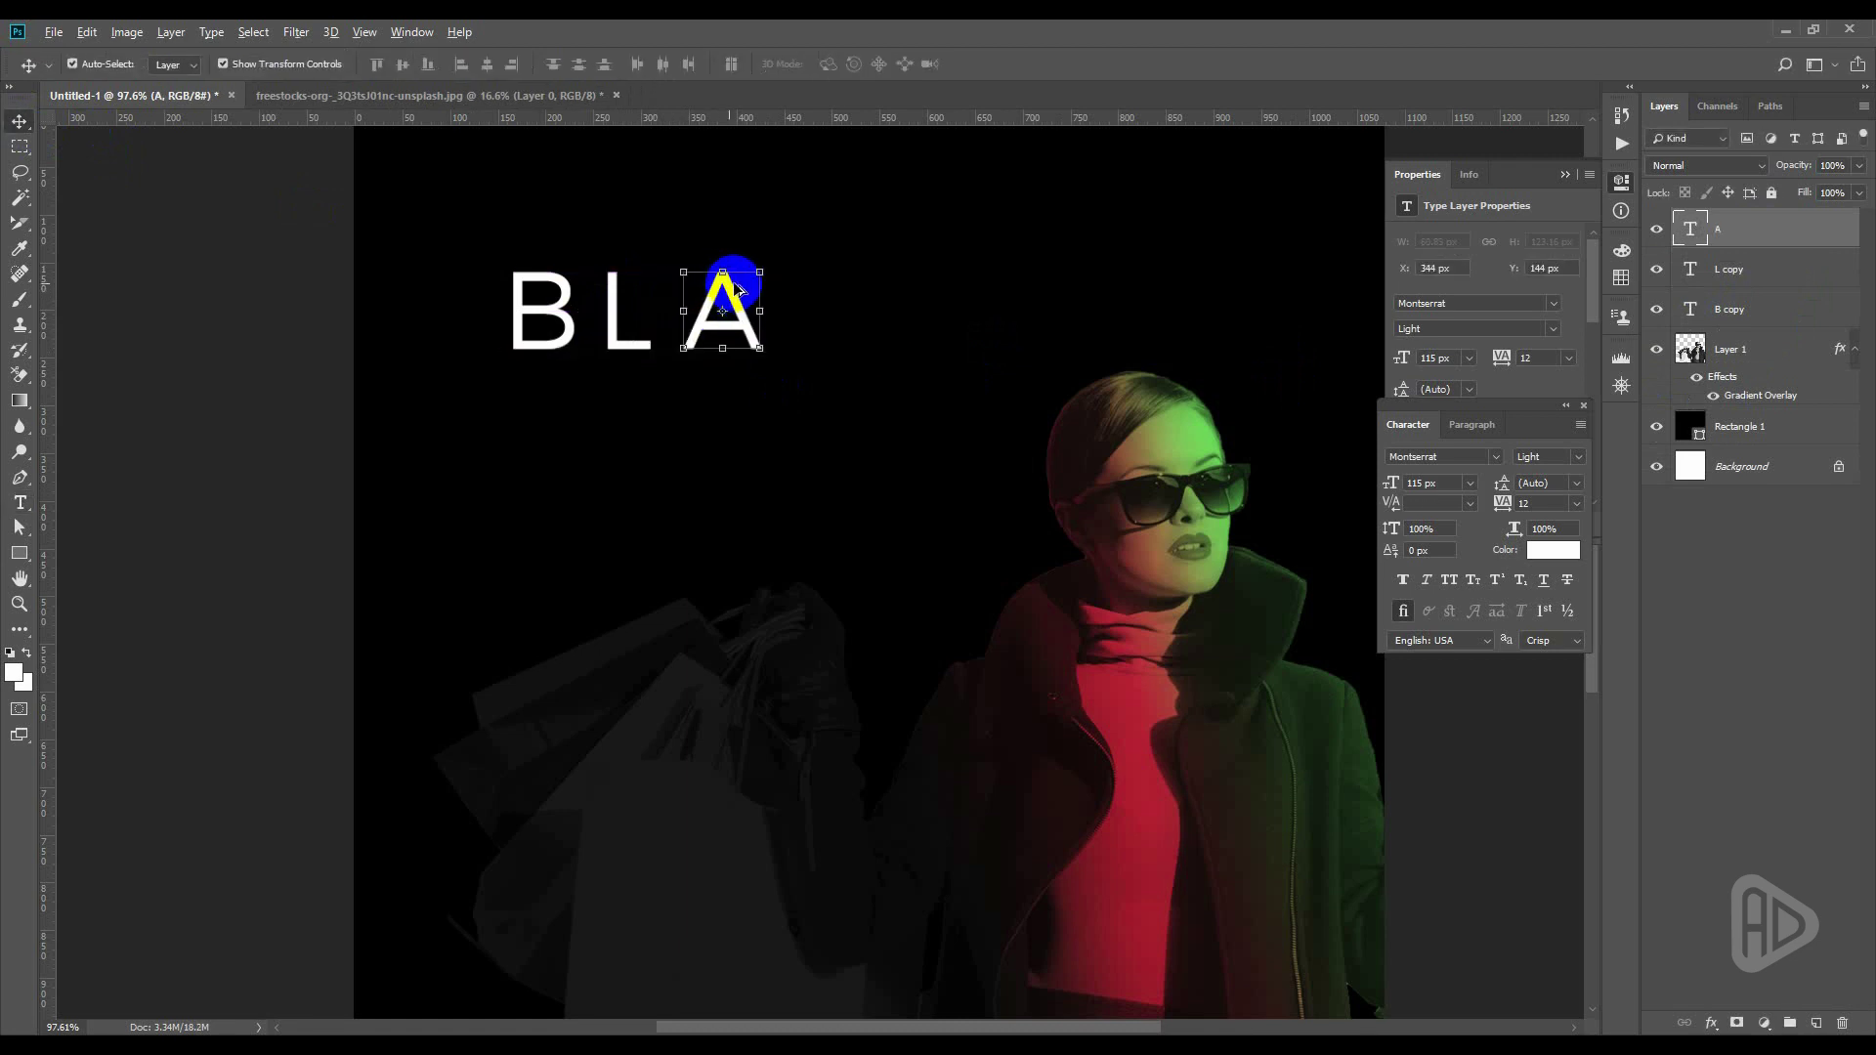
Copy the A to its right and change the letter to C
{"action": "left_click_drag", "start_coordinate": [735, 286], "coordinate": [845, 306]}
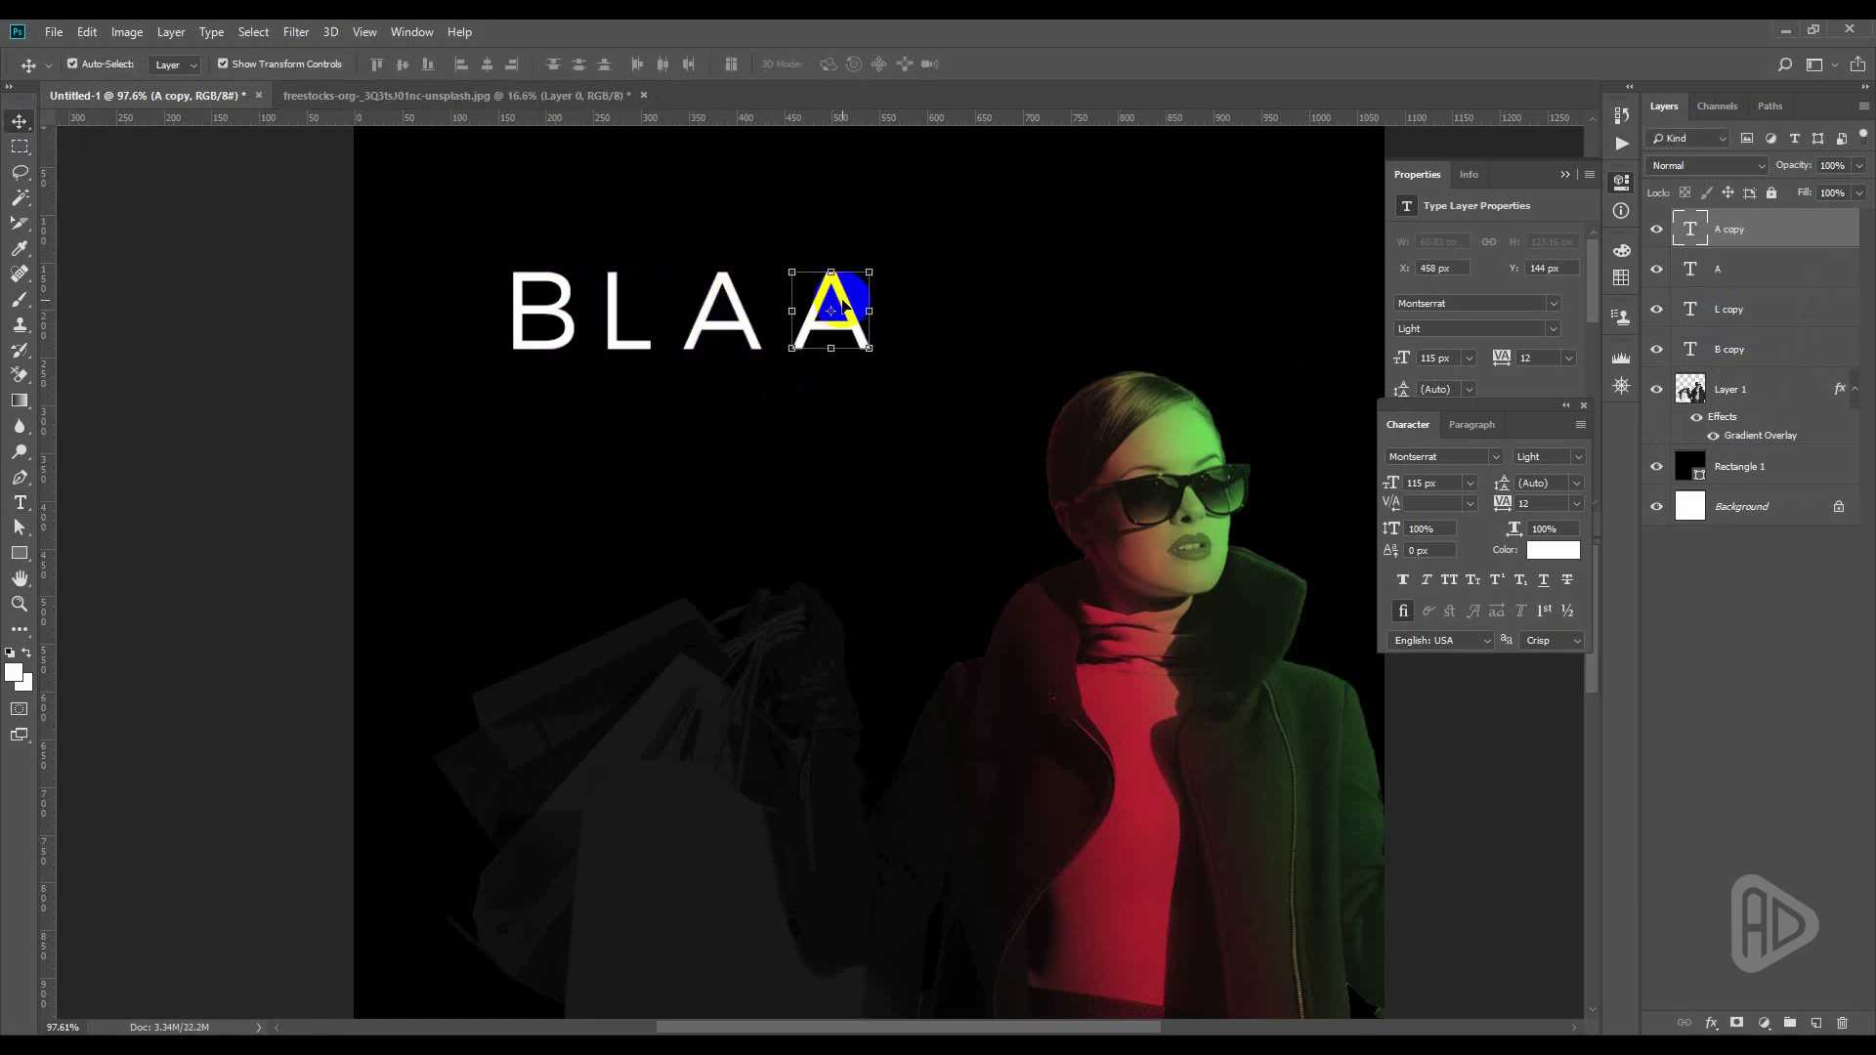
{"action": "double_click", "coordinate": [843, 304]}
{"action": "type", "text": "C"}
{"action": "key", "text": "ctrl+Return"}
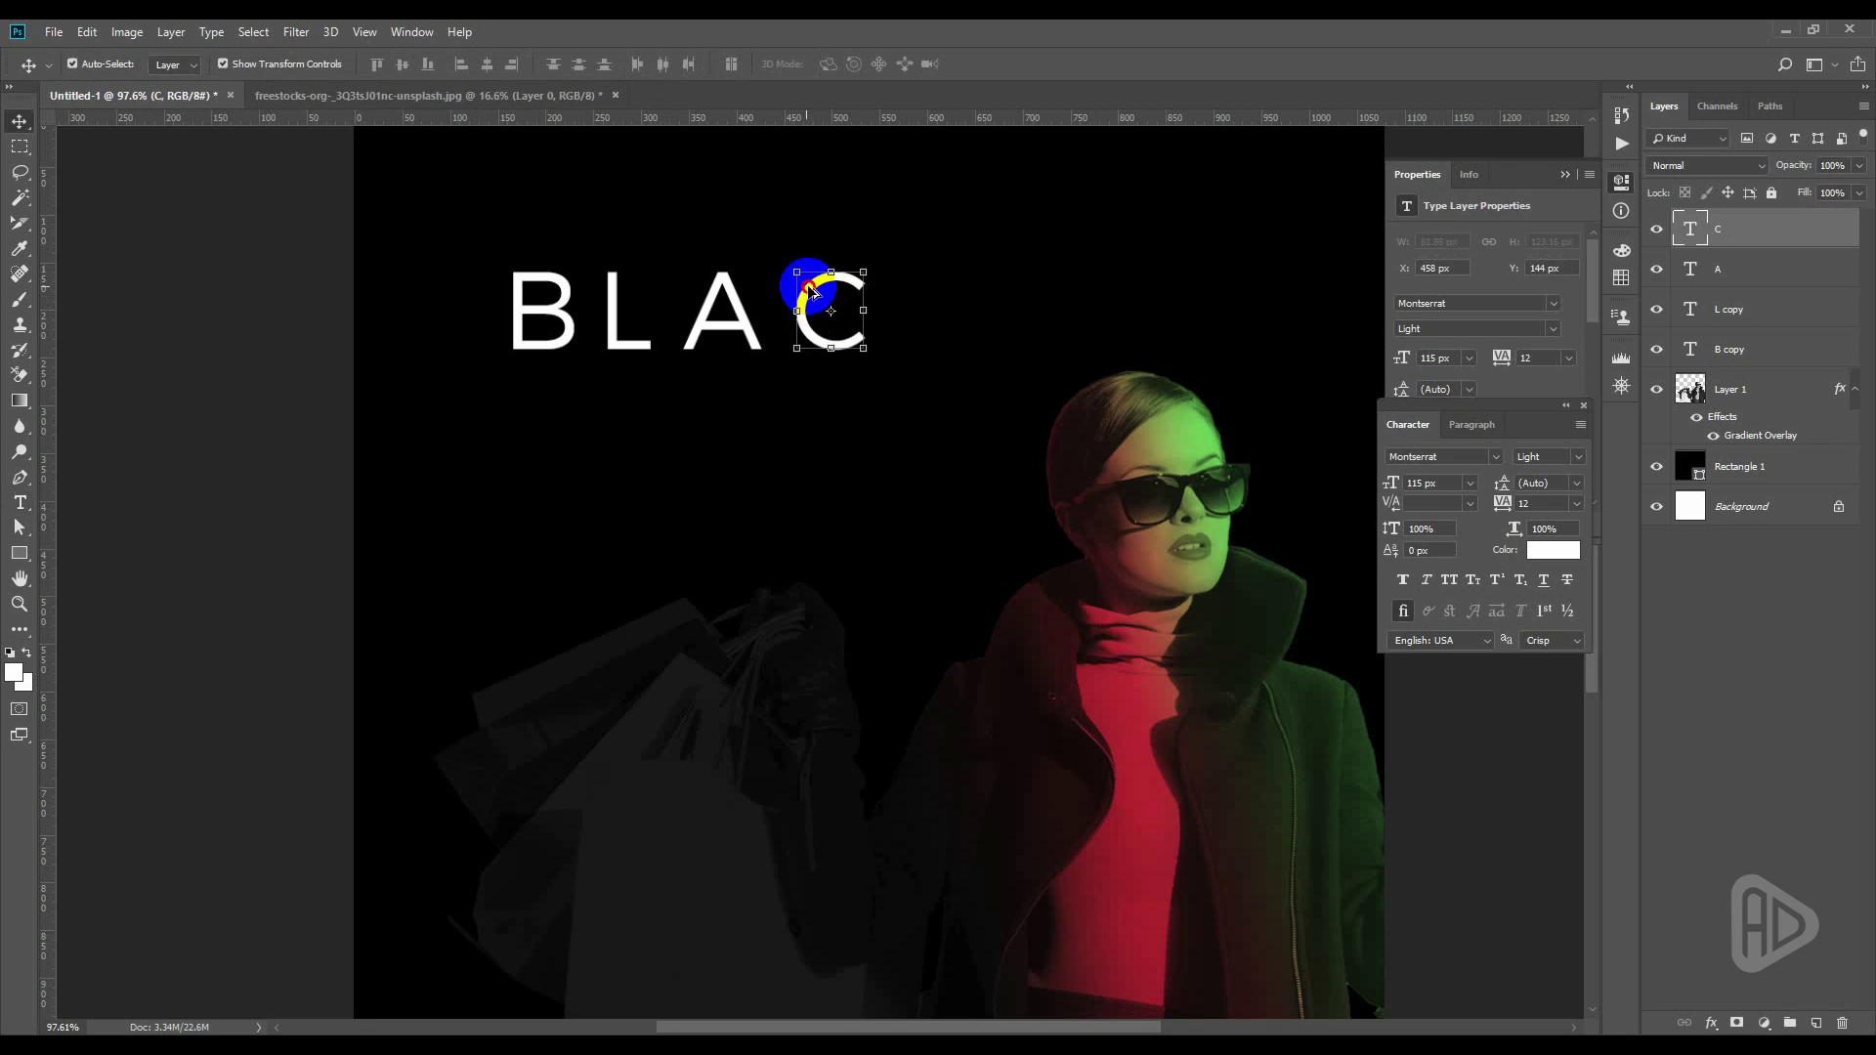
Add a K copy after C to finish BLACK, then reselect the letter layers
{"action": "left_click_drag", "start_coordinate": [812, 290], "coordinate": [934, 291]}
{"action": "double_click", "coordinate": [982, 293]}
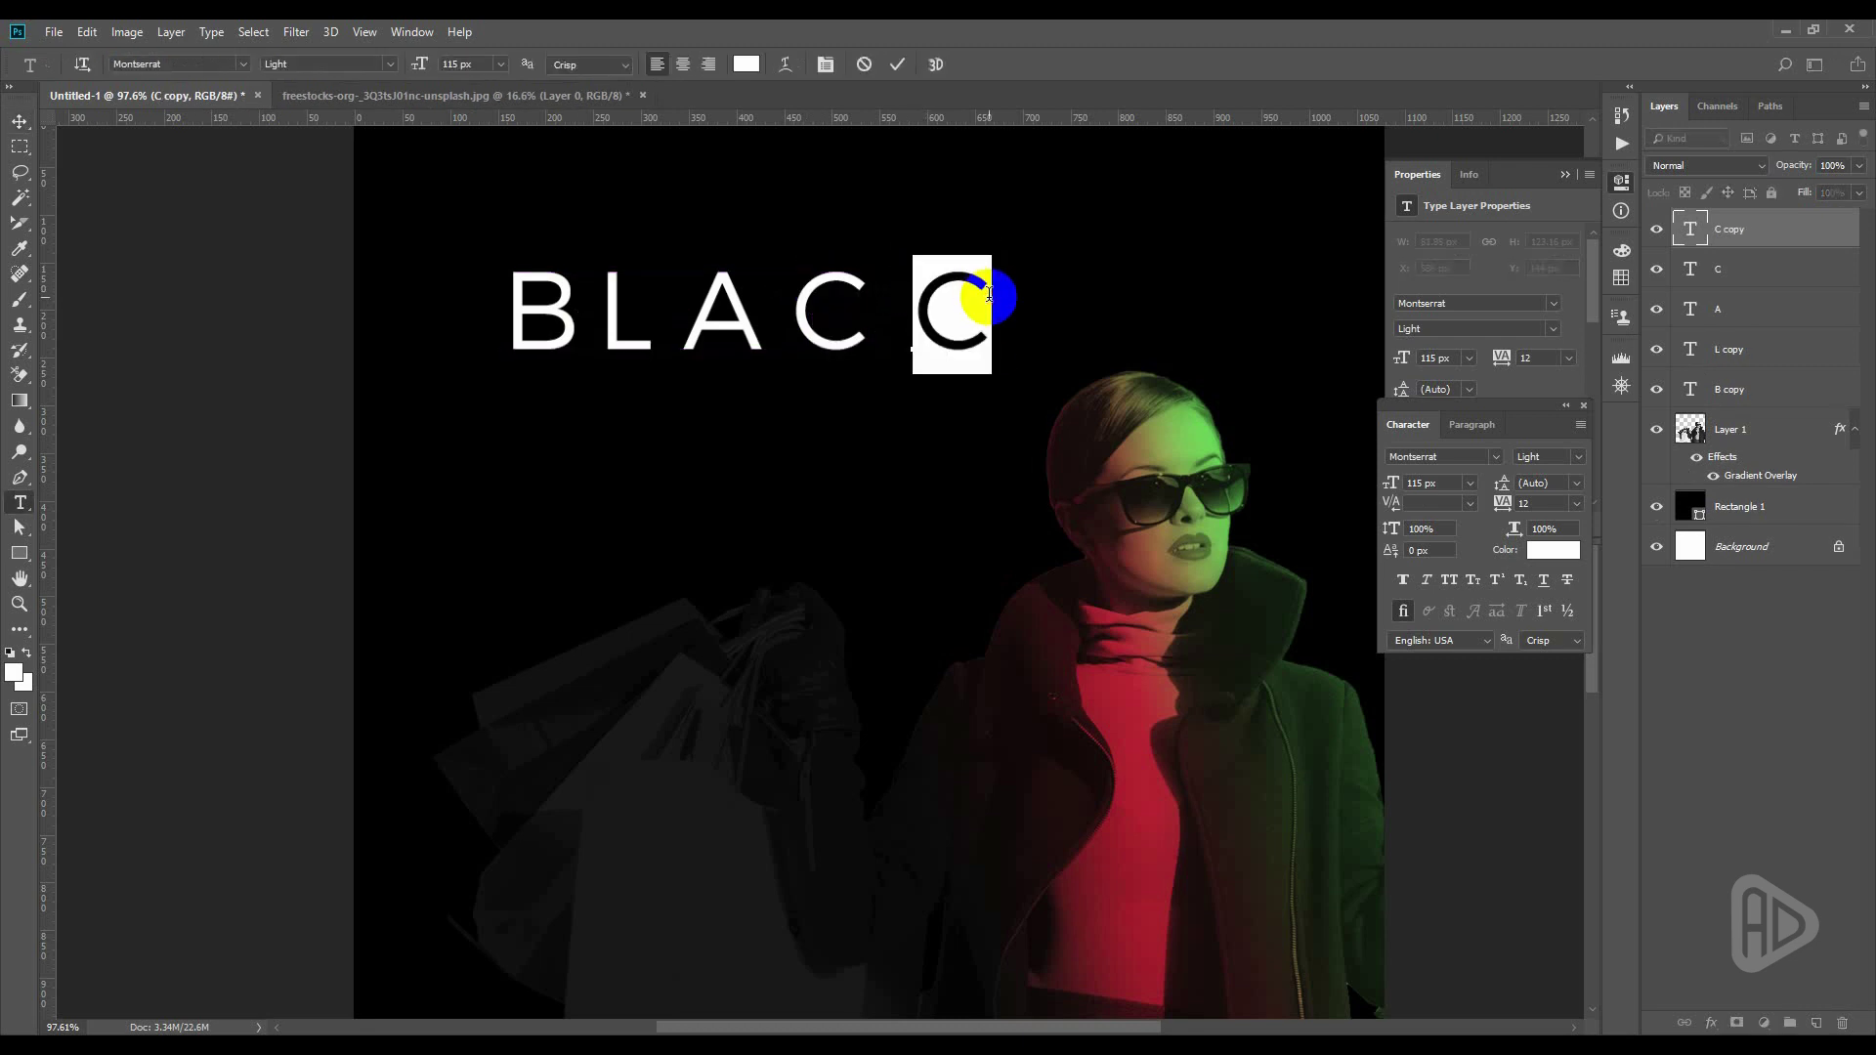
{"action": "type", "text": "K"}
{"action": "key", "text": "ctrl+Return"}
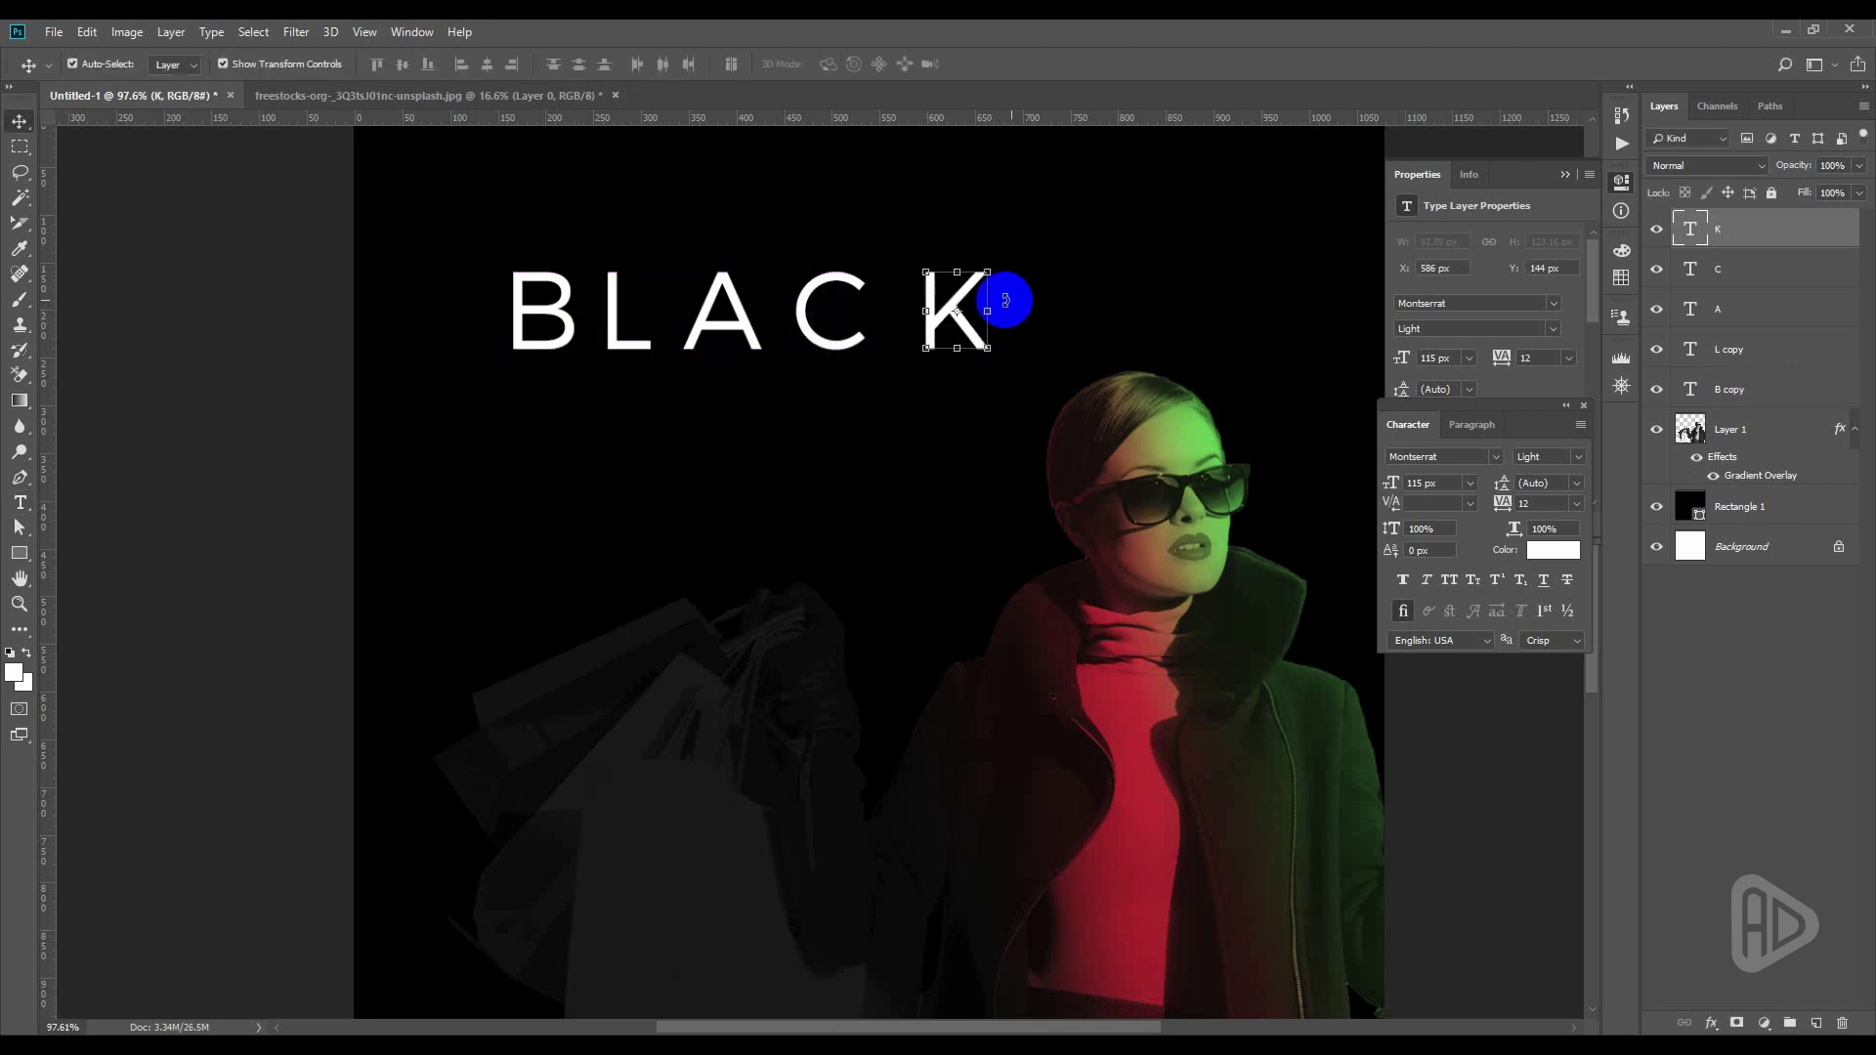
{"action": "left_click_drag", "start_coordinate": [1006, 302], "coordinate": [947, 300]}
{"action": "left_click", "coordinate": [637, 337]}
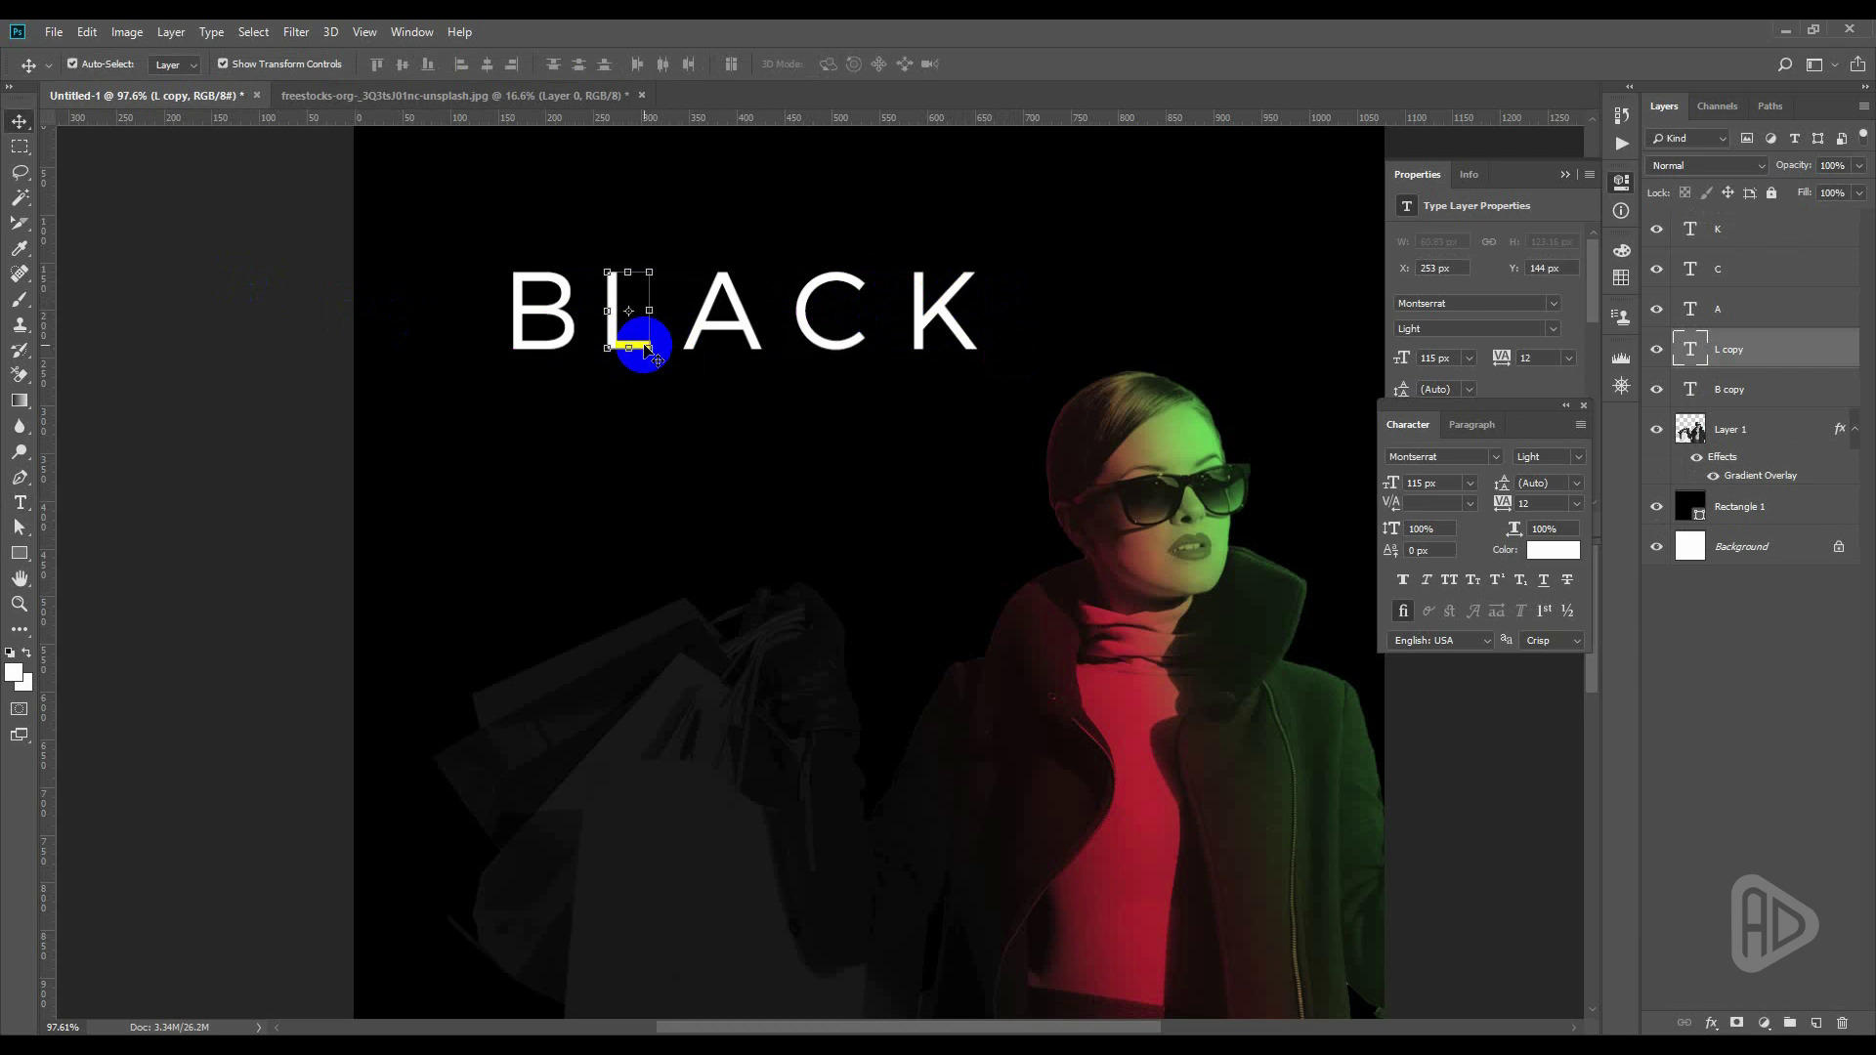
{"action": "left_click", "coordinate": [536, 315]}
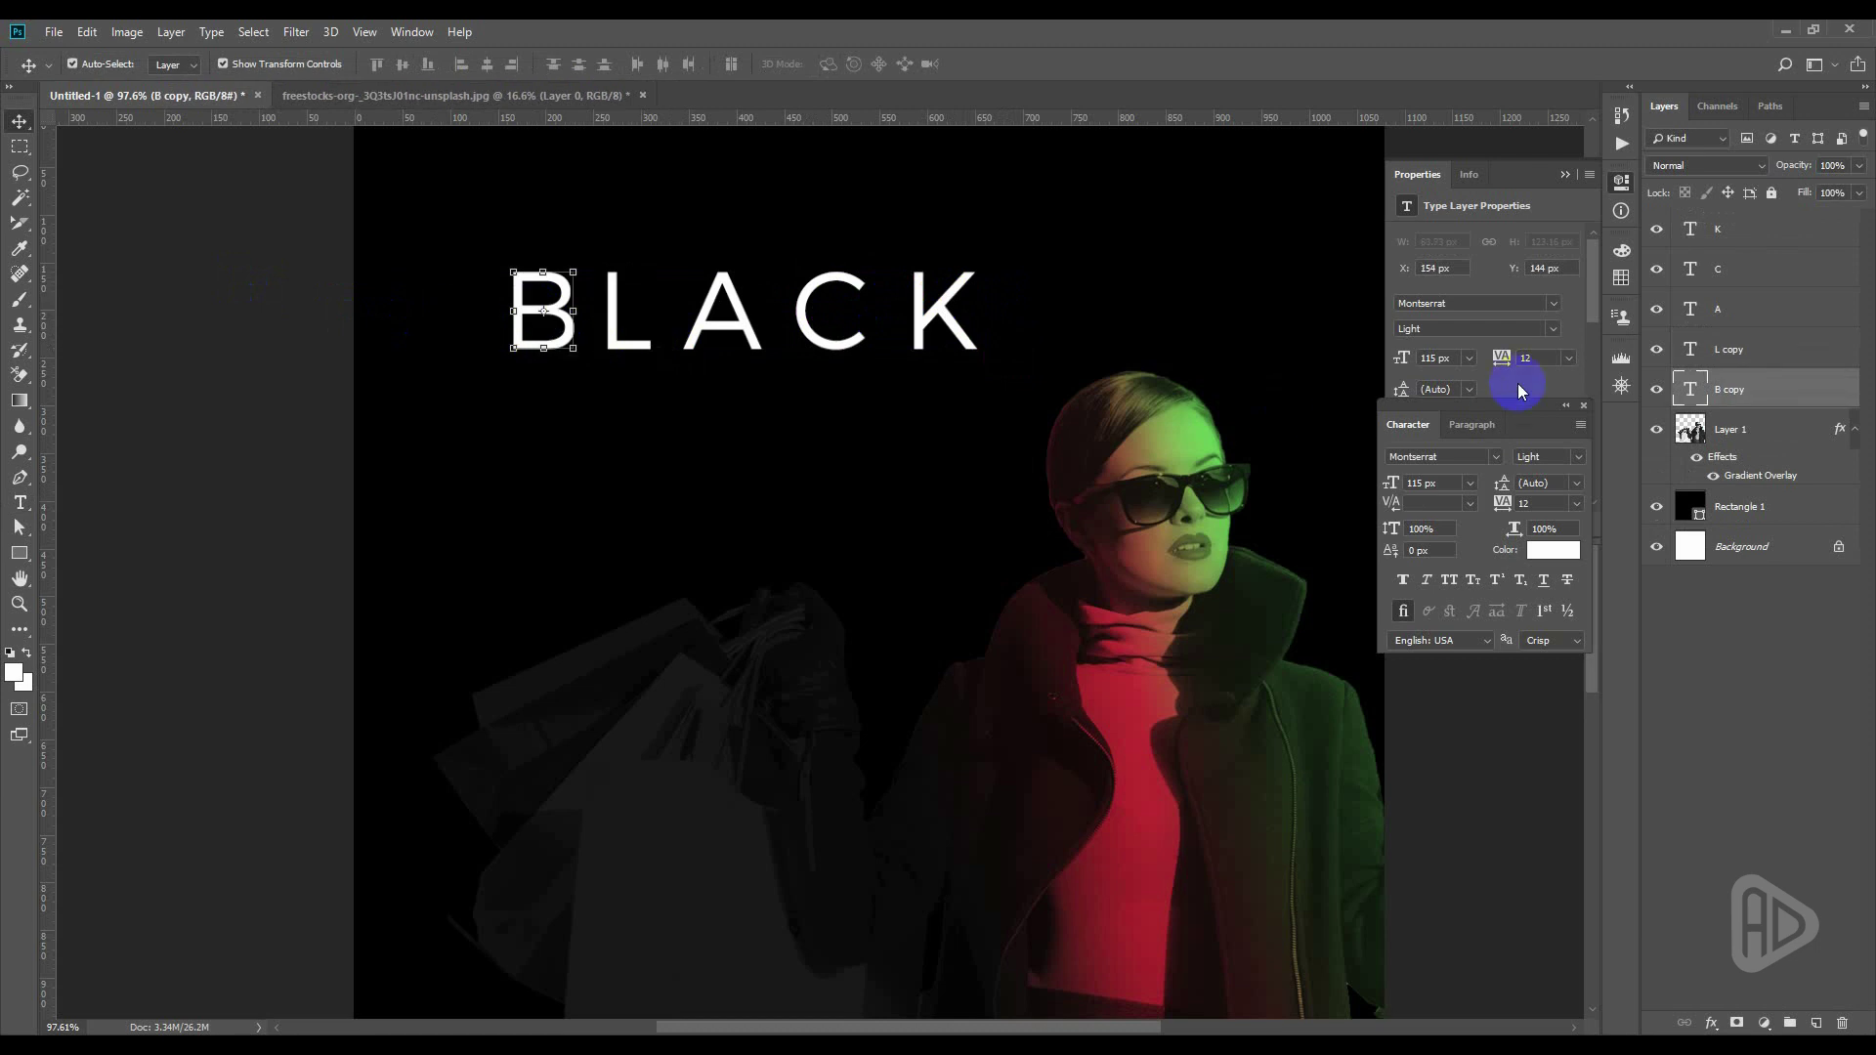
Add a yellow Stroke positioned Outside to the B's layer style
{"action": "double_click", "coordinate": [1784, 403]}
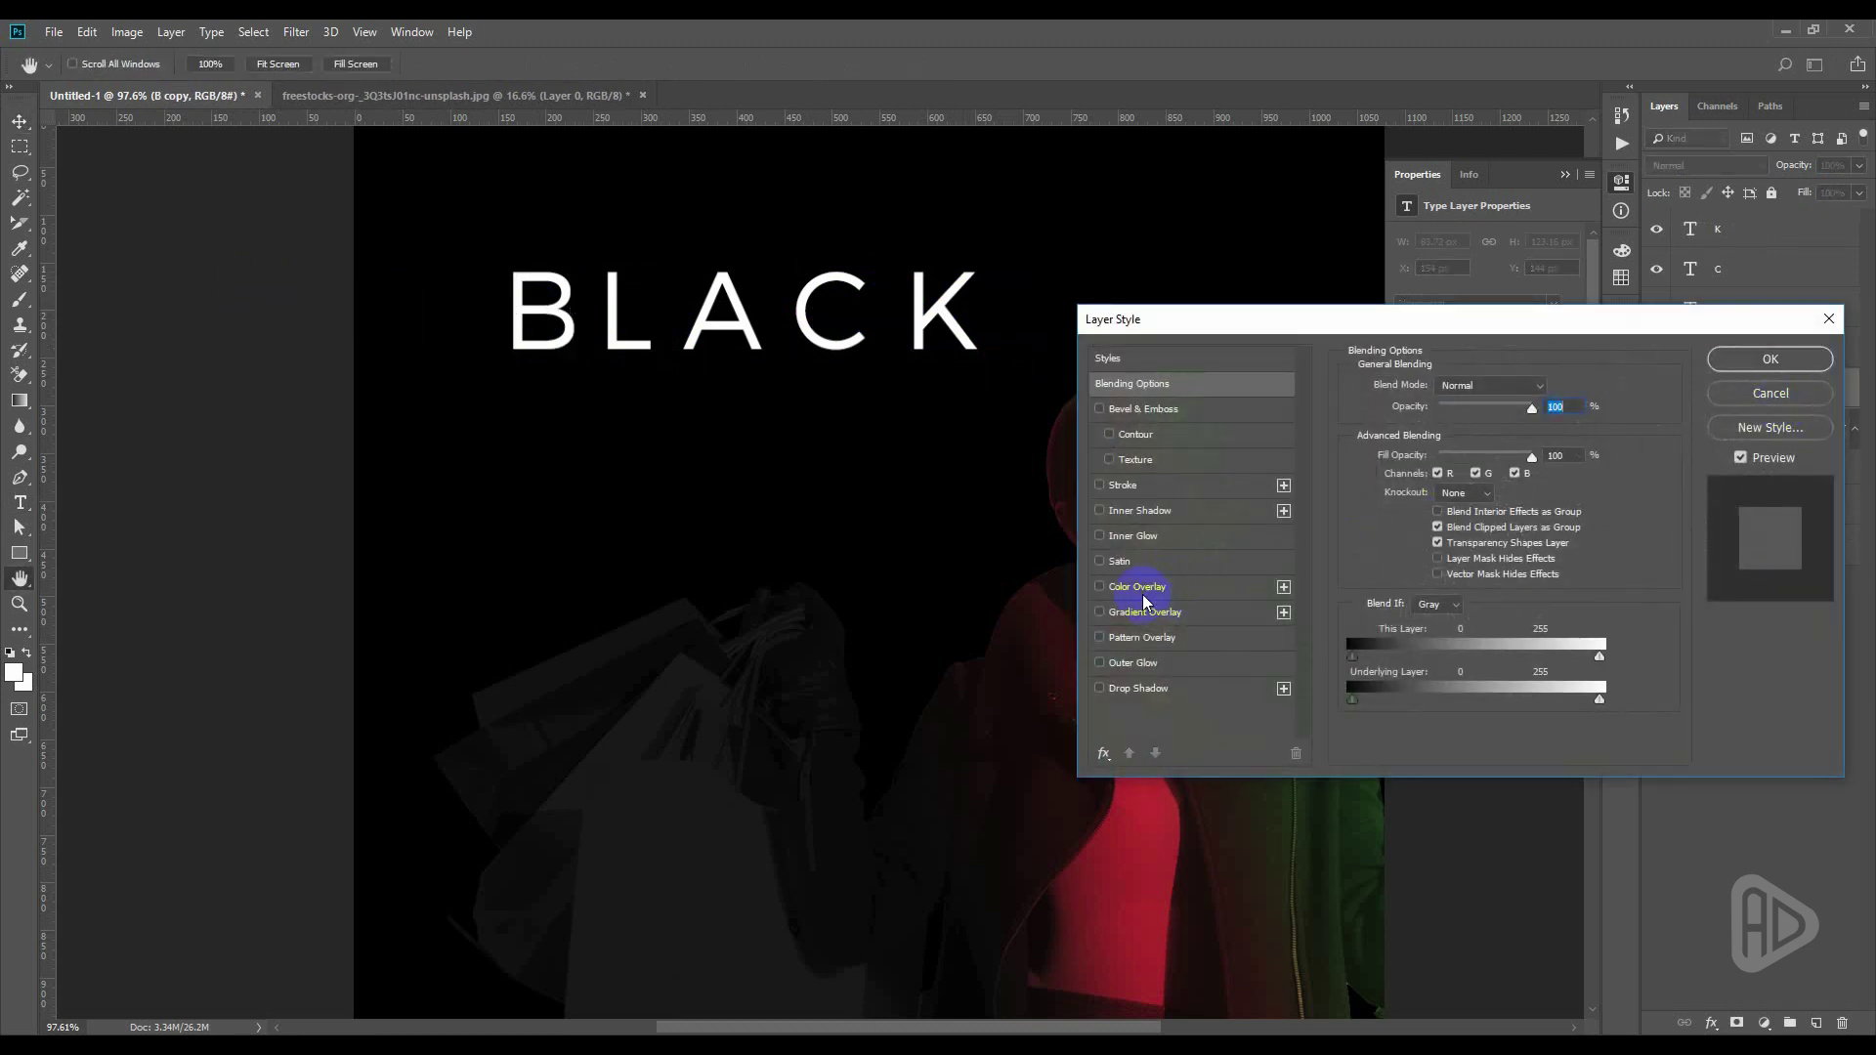
{"action": "left_click", "coordinate": [1139, 487]}
{"action": "left_click_drag", "start_coordinate": [1290, 327], "coordinate": [1216, 472]}
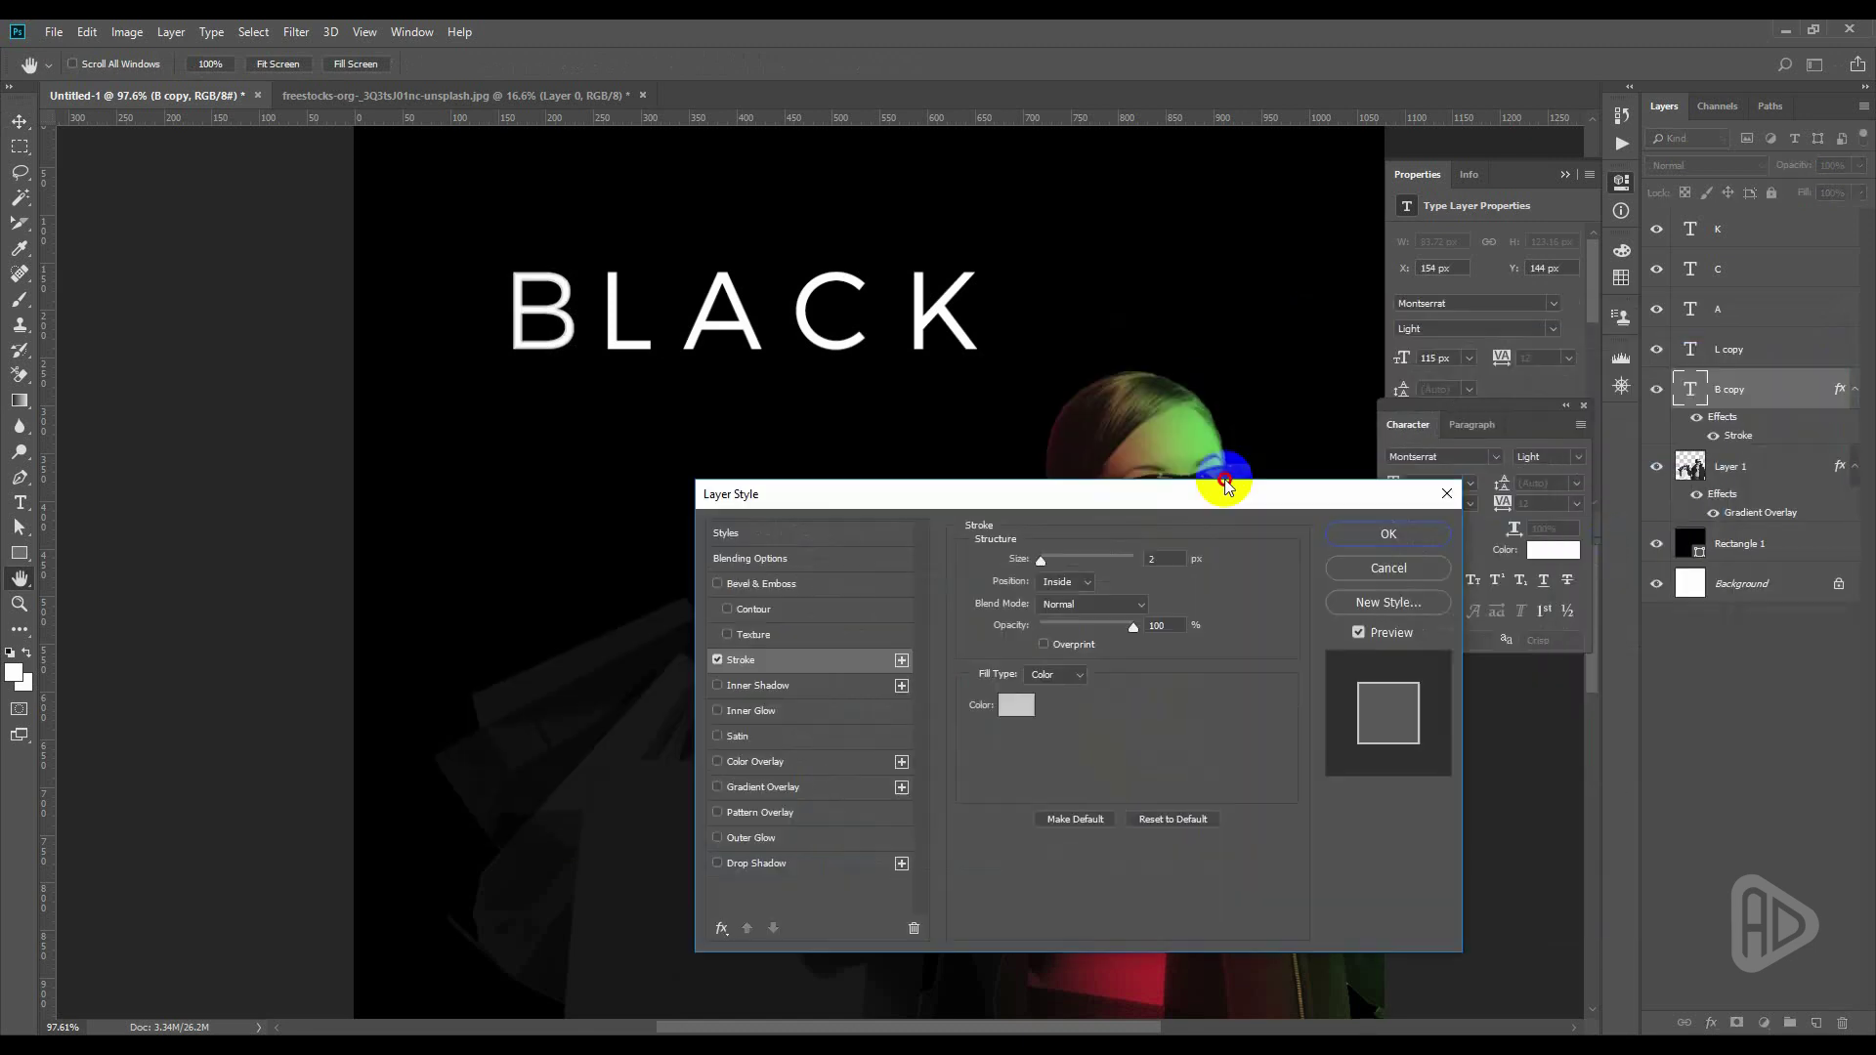
{"action": "left_click", "coordinate": [1351, 695]}
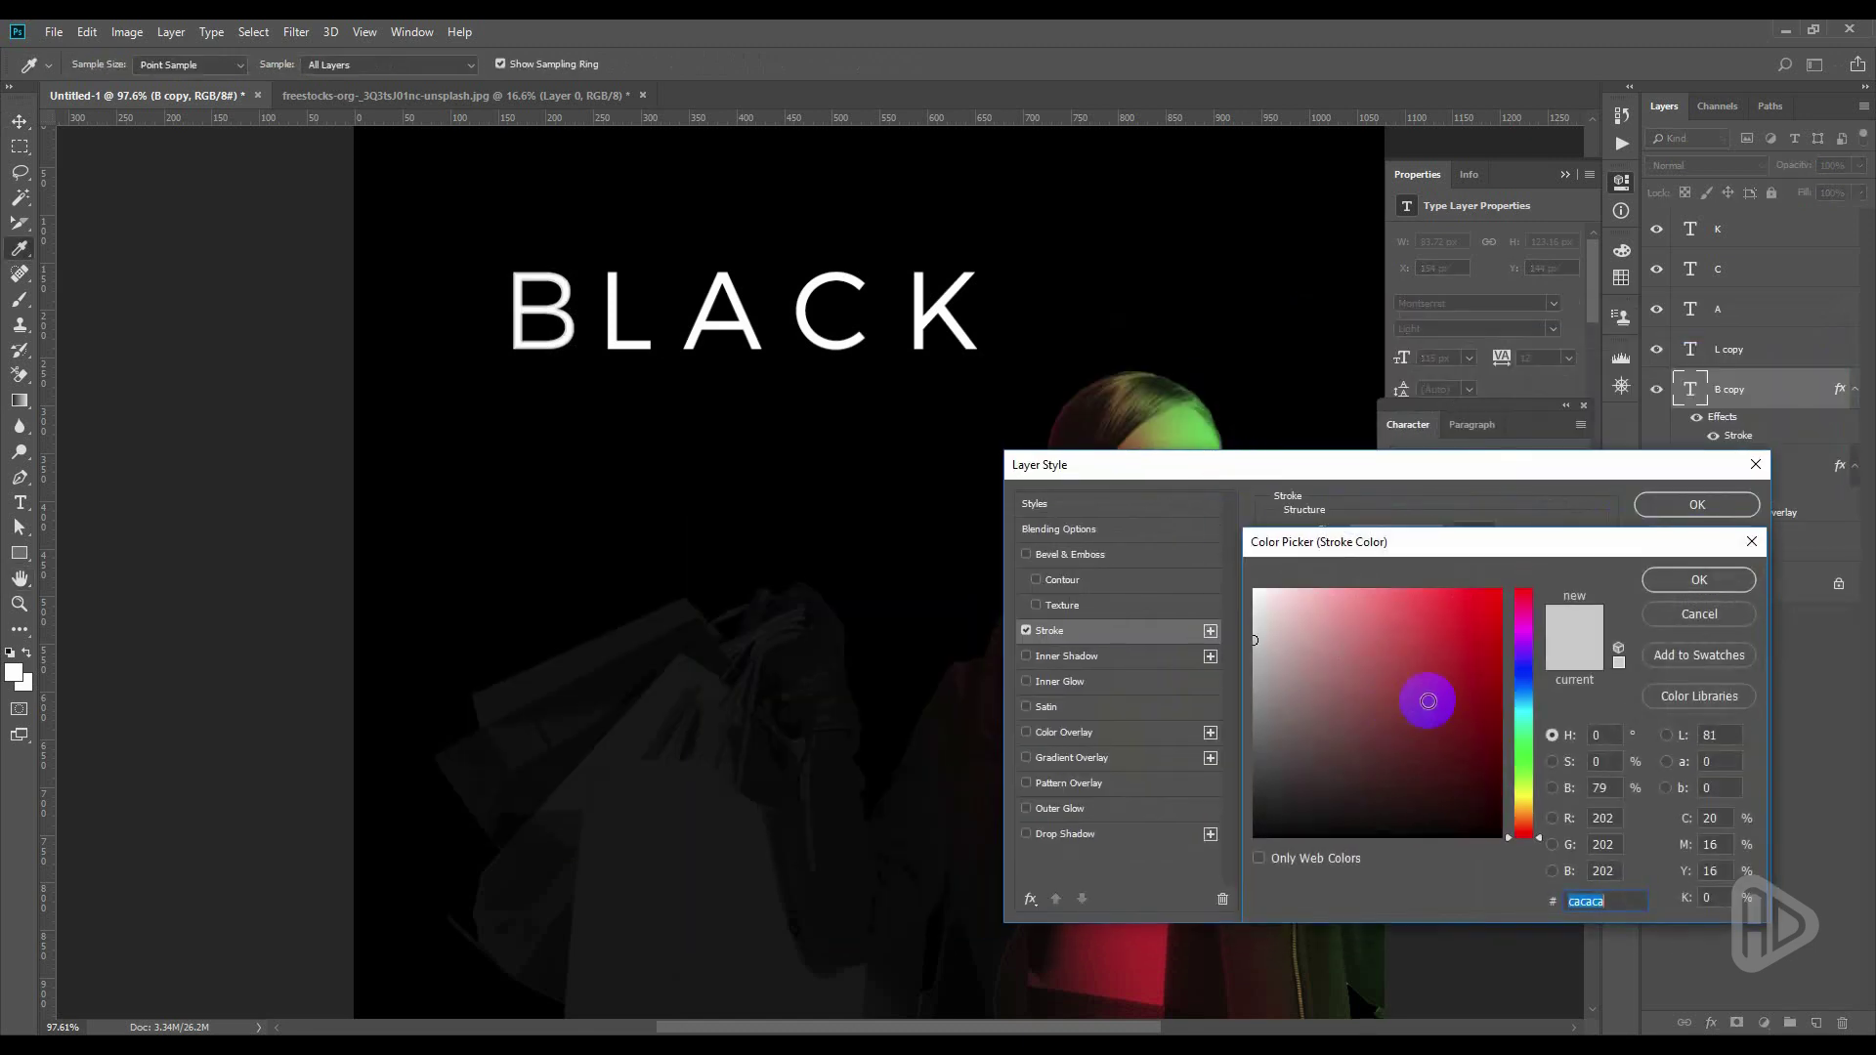
{"action": "left_click", "coordinate": [1524, 796]}
{"action": "left_click_drag", "start_coordinate": [1463, 669], "coordinate": [1541, 544]}
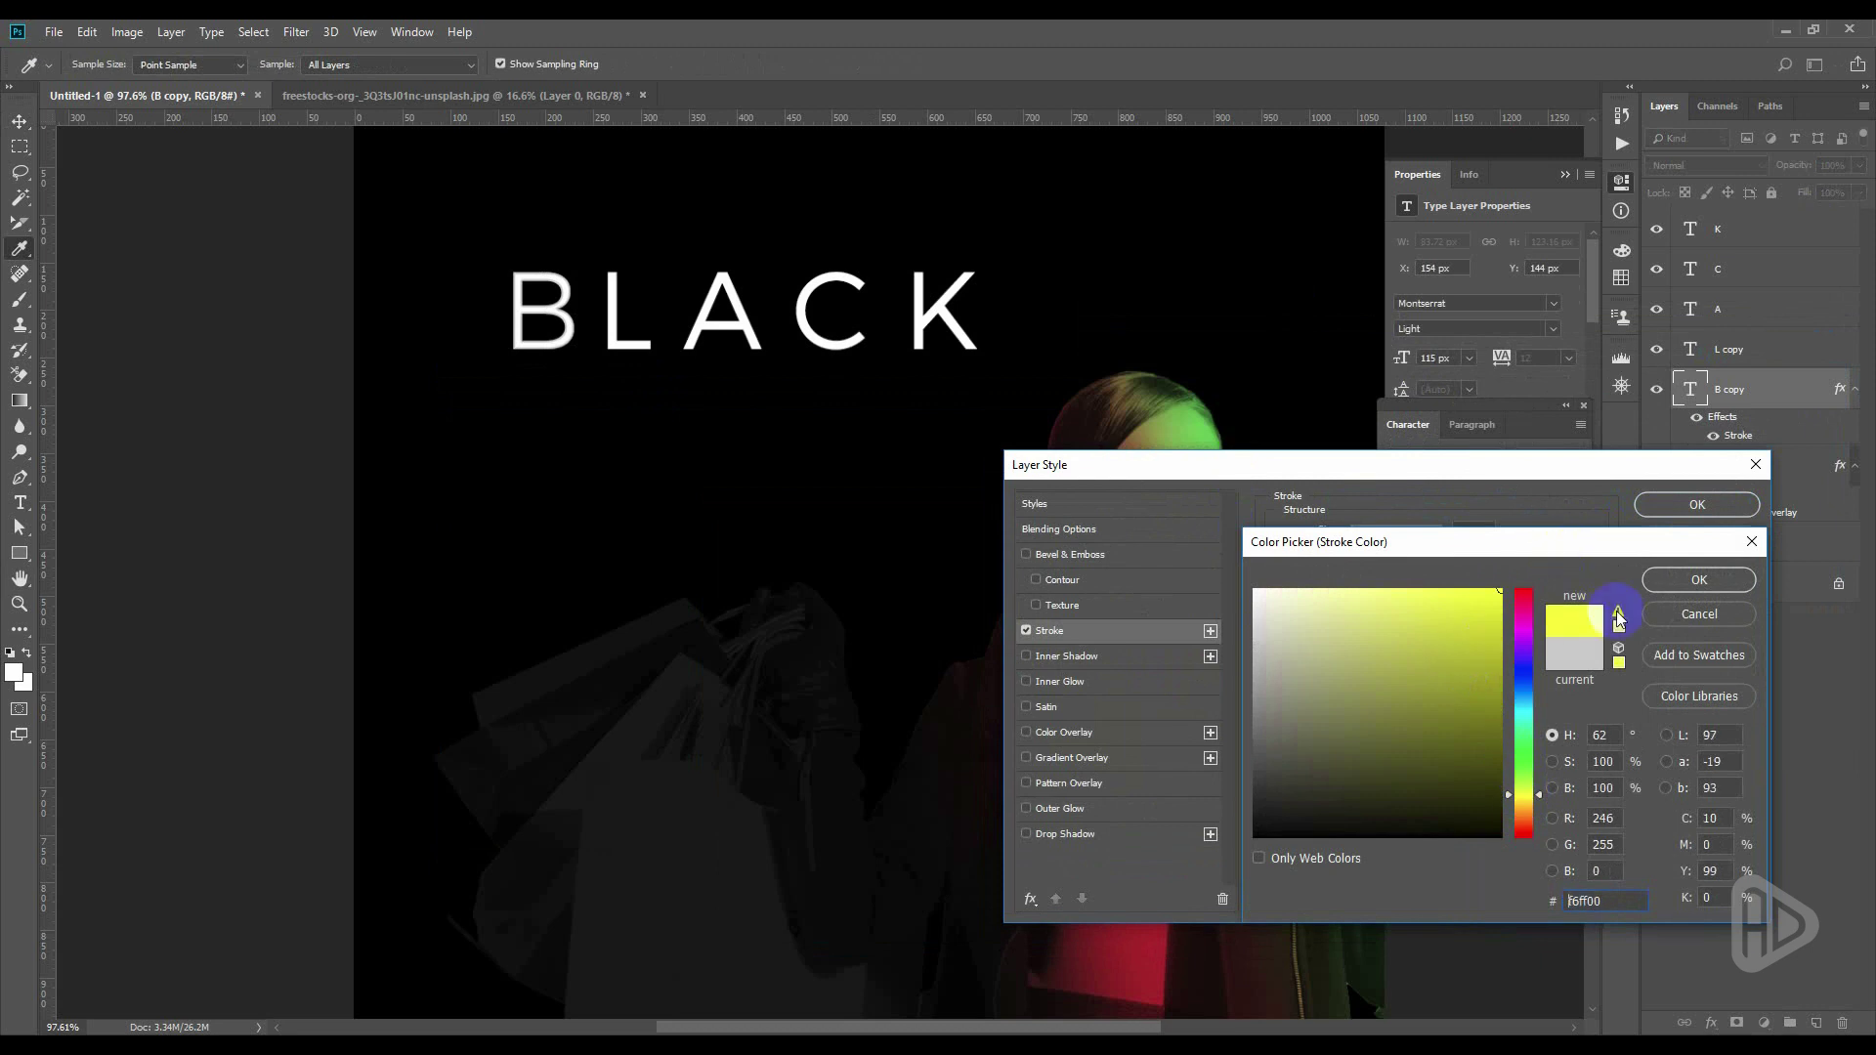
{"action": "left_click", "coordinate": [1697, 579]}
{"action": "left_click", "coordinate": [1374, 553]}
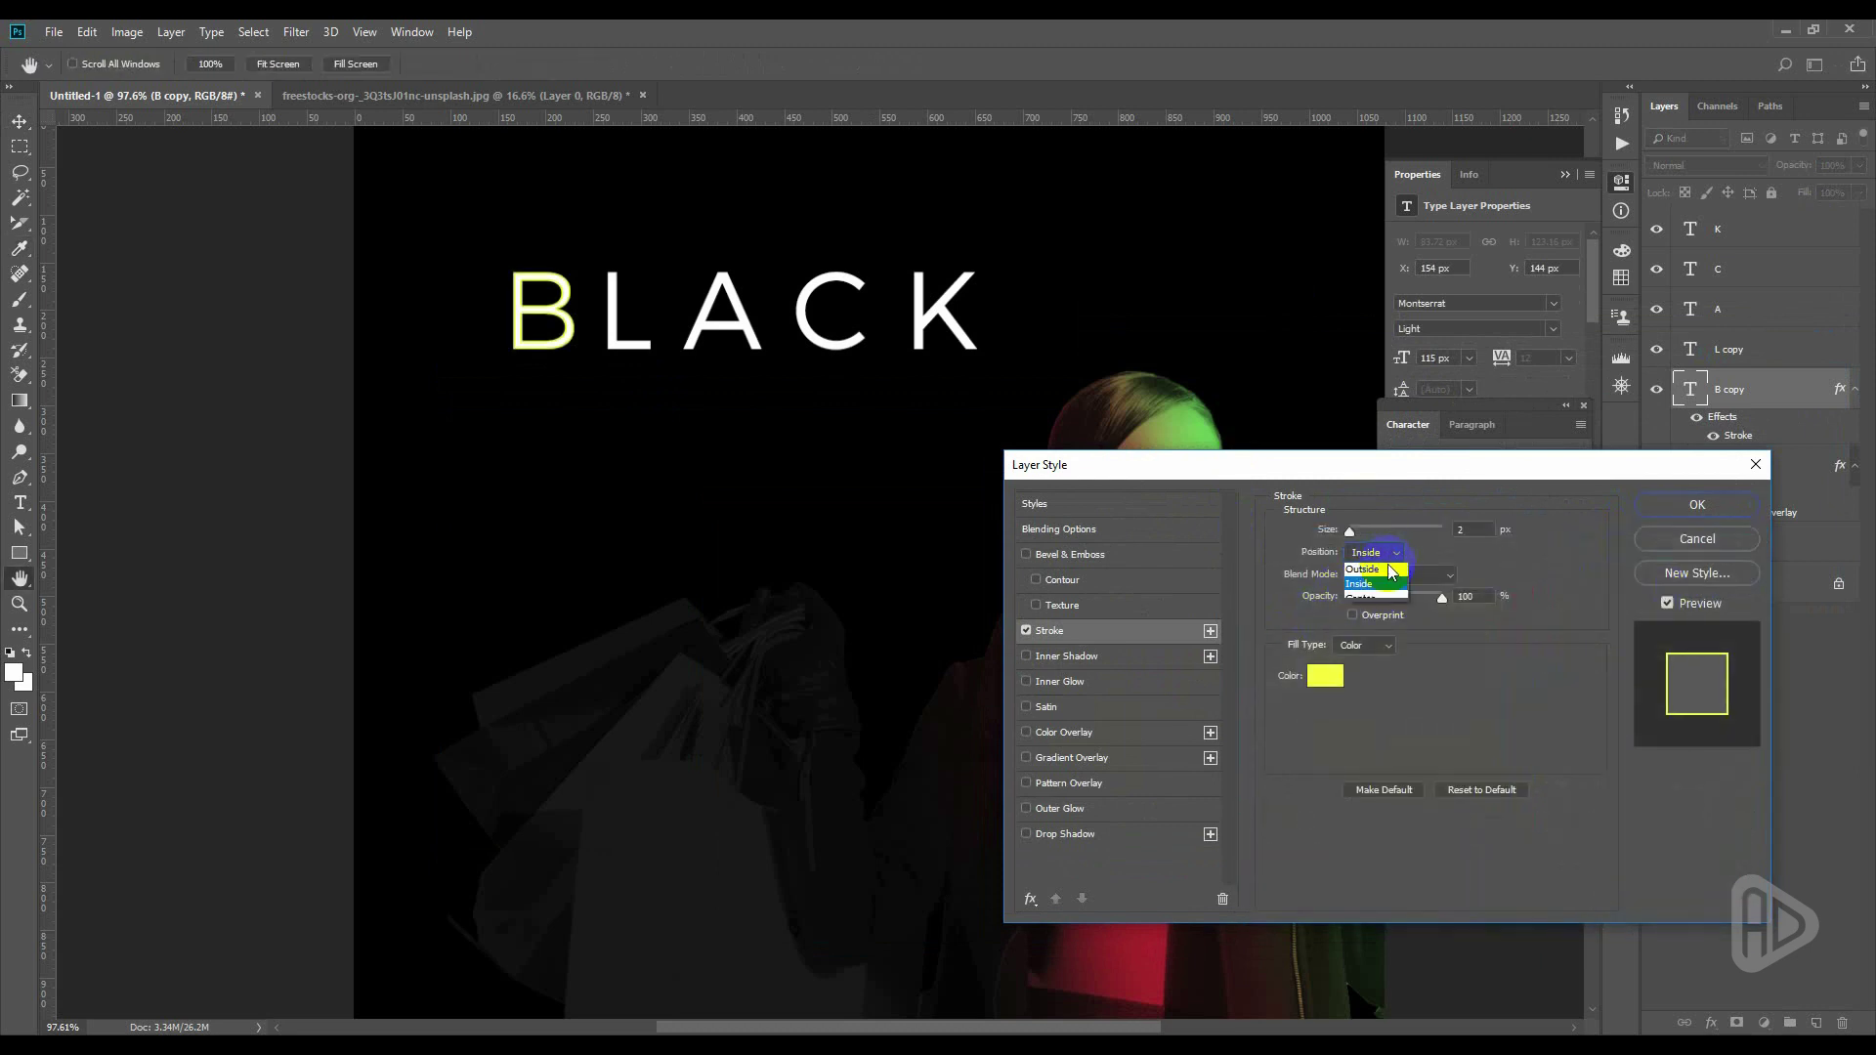
{"action": "left_click", "coordinate": [1378, 573]}
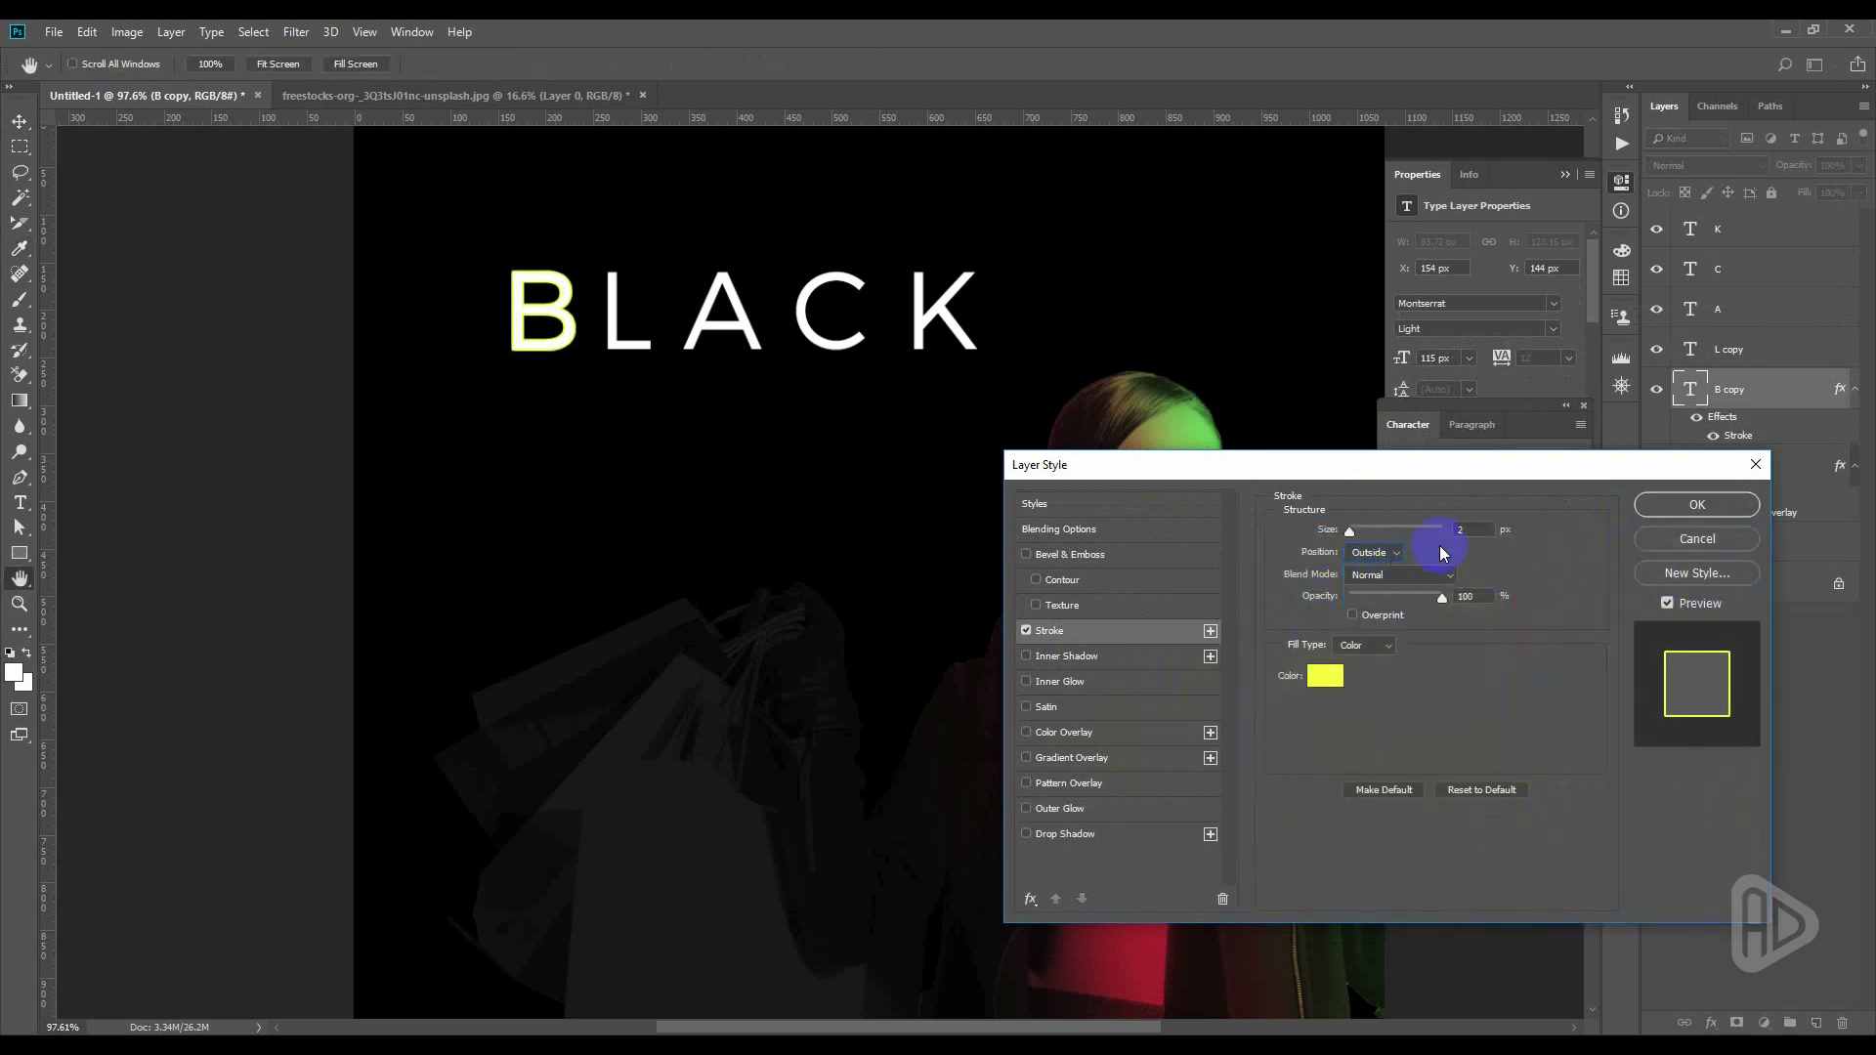
Set the B's yellow stroke size to about 9 px and apply it
{"action": "key", "text": "Up"}
{"action": "key", "text": "Up"}
{"action": "key", "text": "Up"}
{"action": "key", "text": "Up"}
{"action": "key", "text": "Up"}
{"action": "key", "text": "Up"}
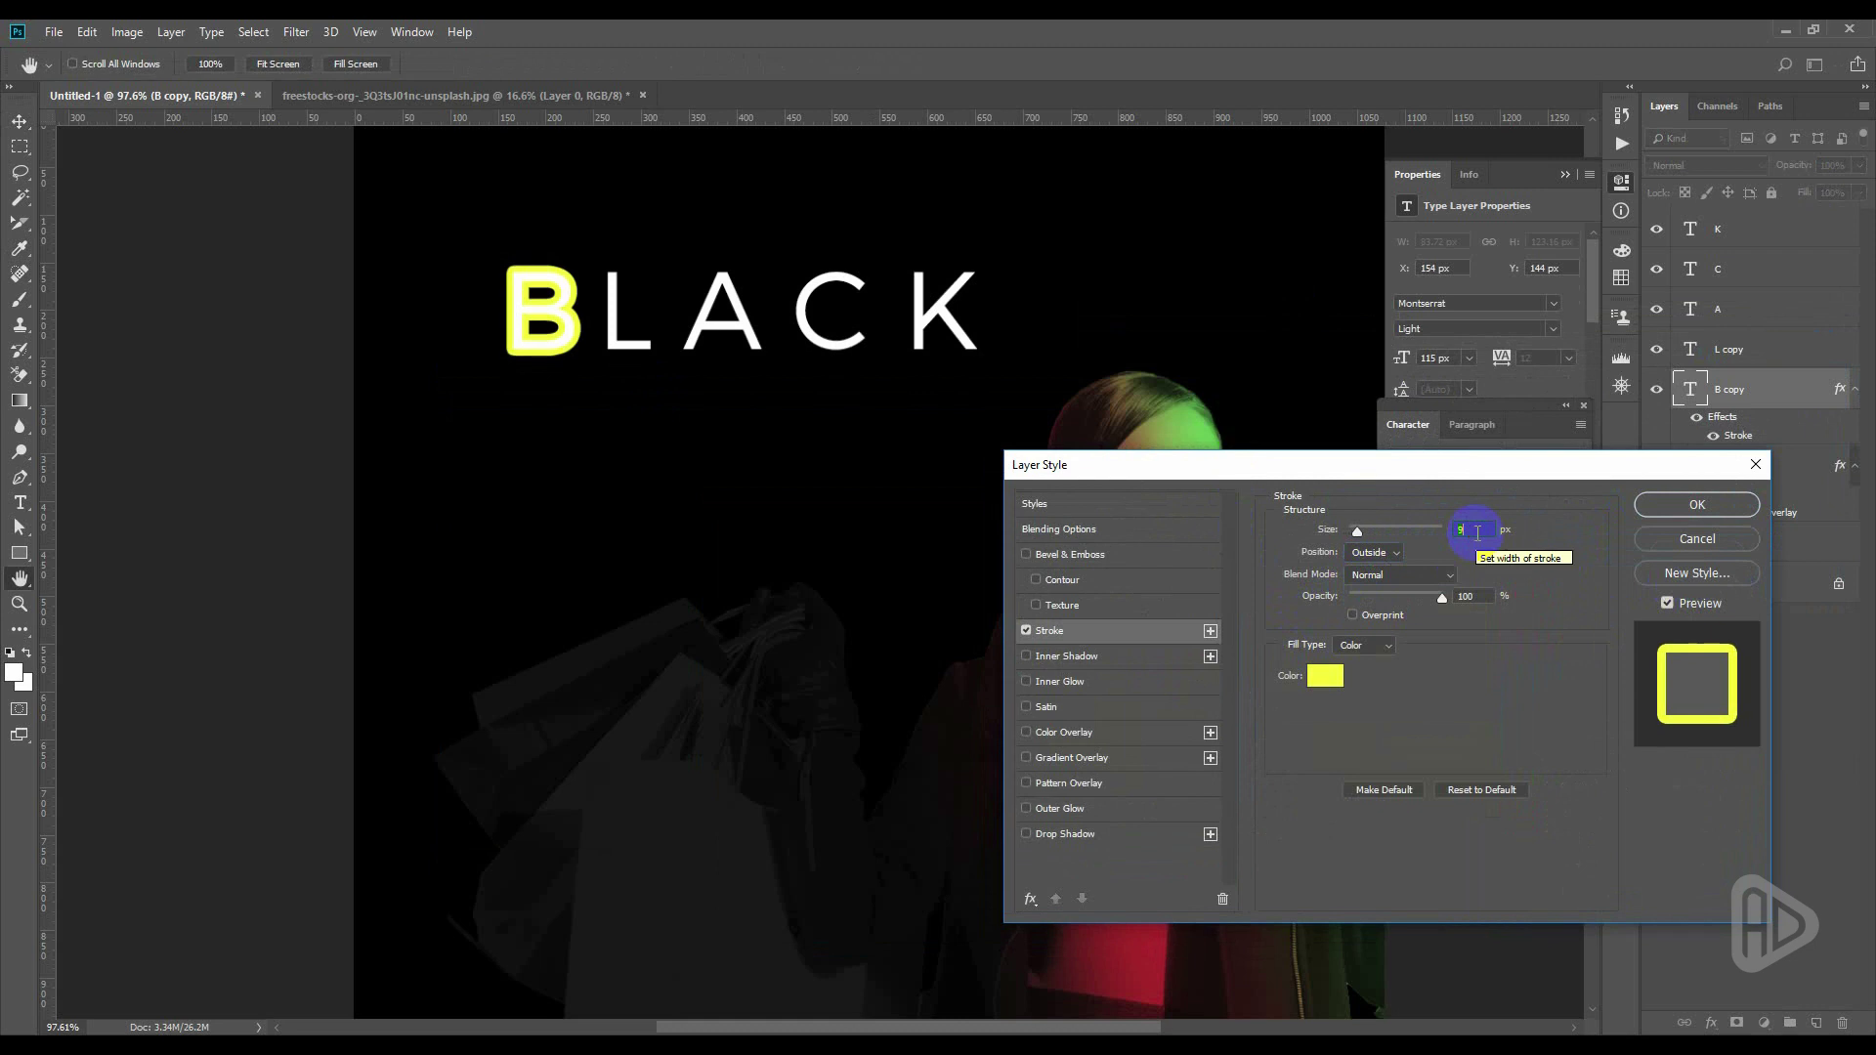
{"action": "key", "text": "Up"}
{"action": "key", "text": "Up"}
{"action": "key", "text": "Up"}
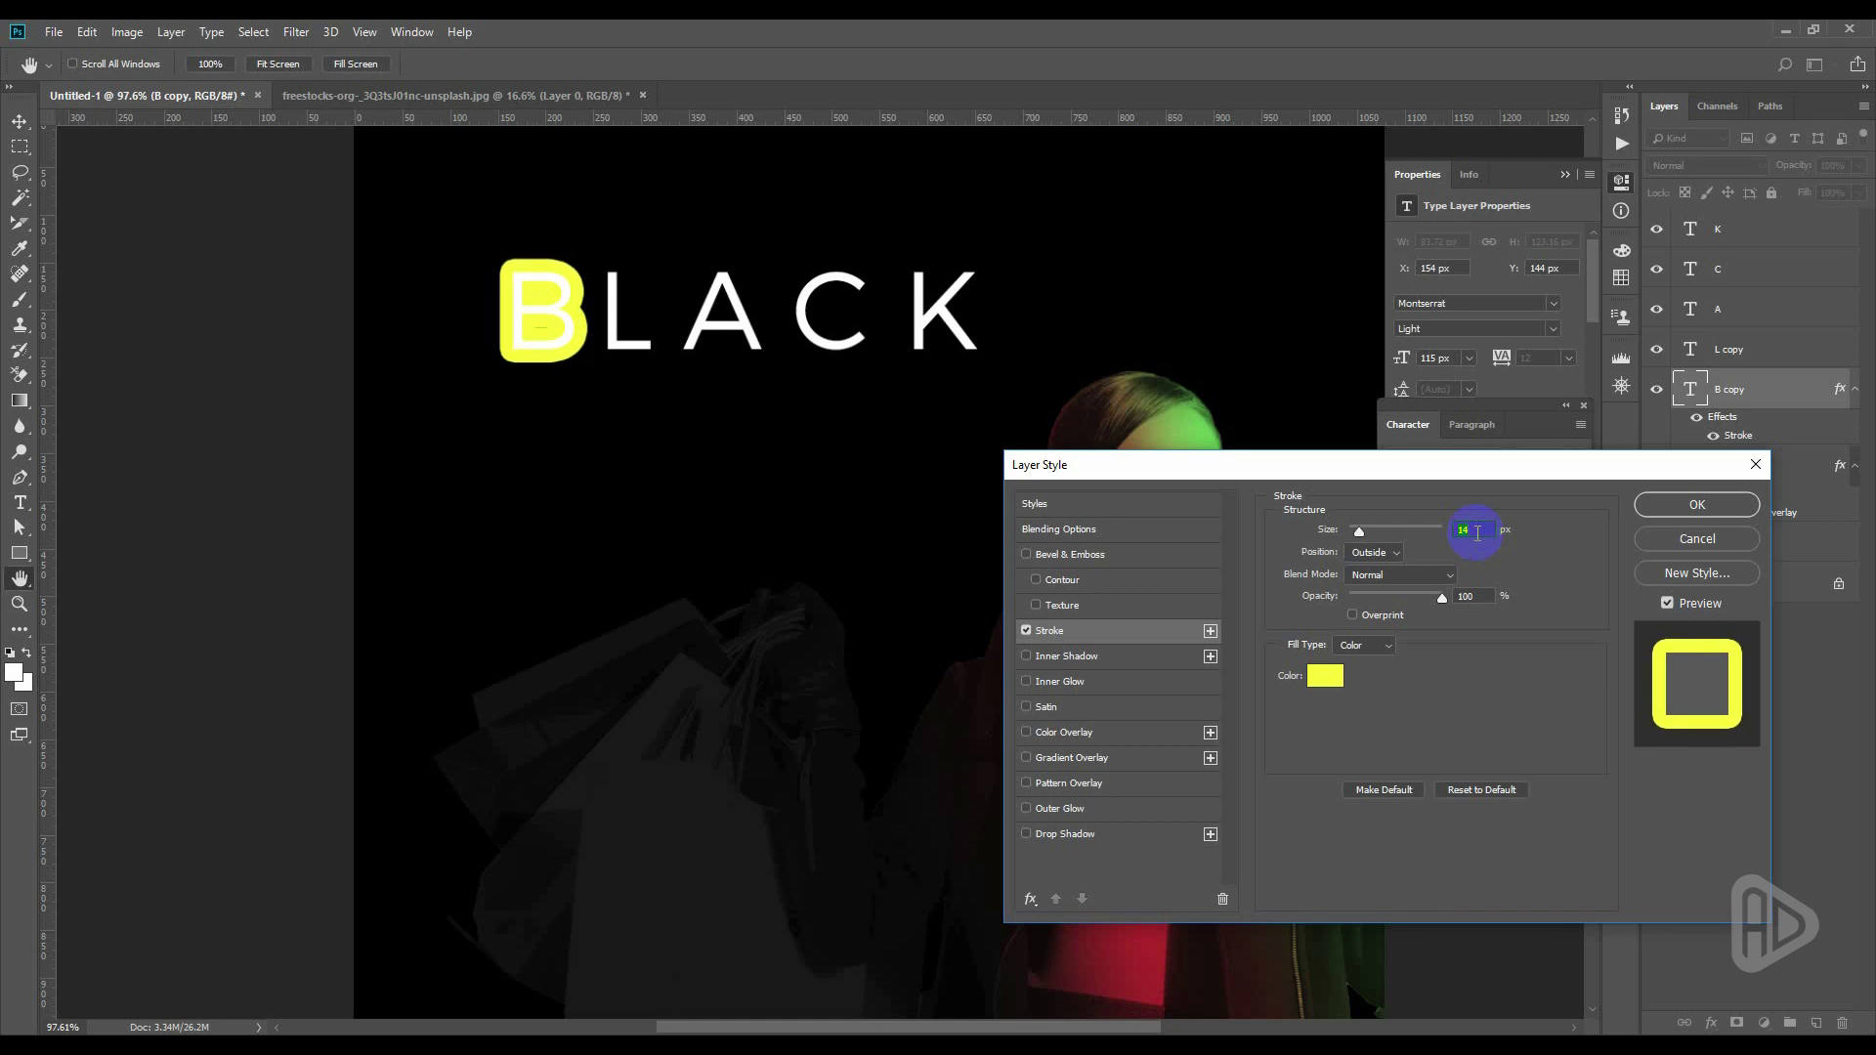
{"action": "key", "text": "Up"}
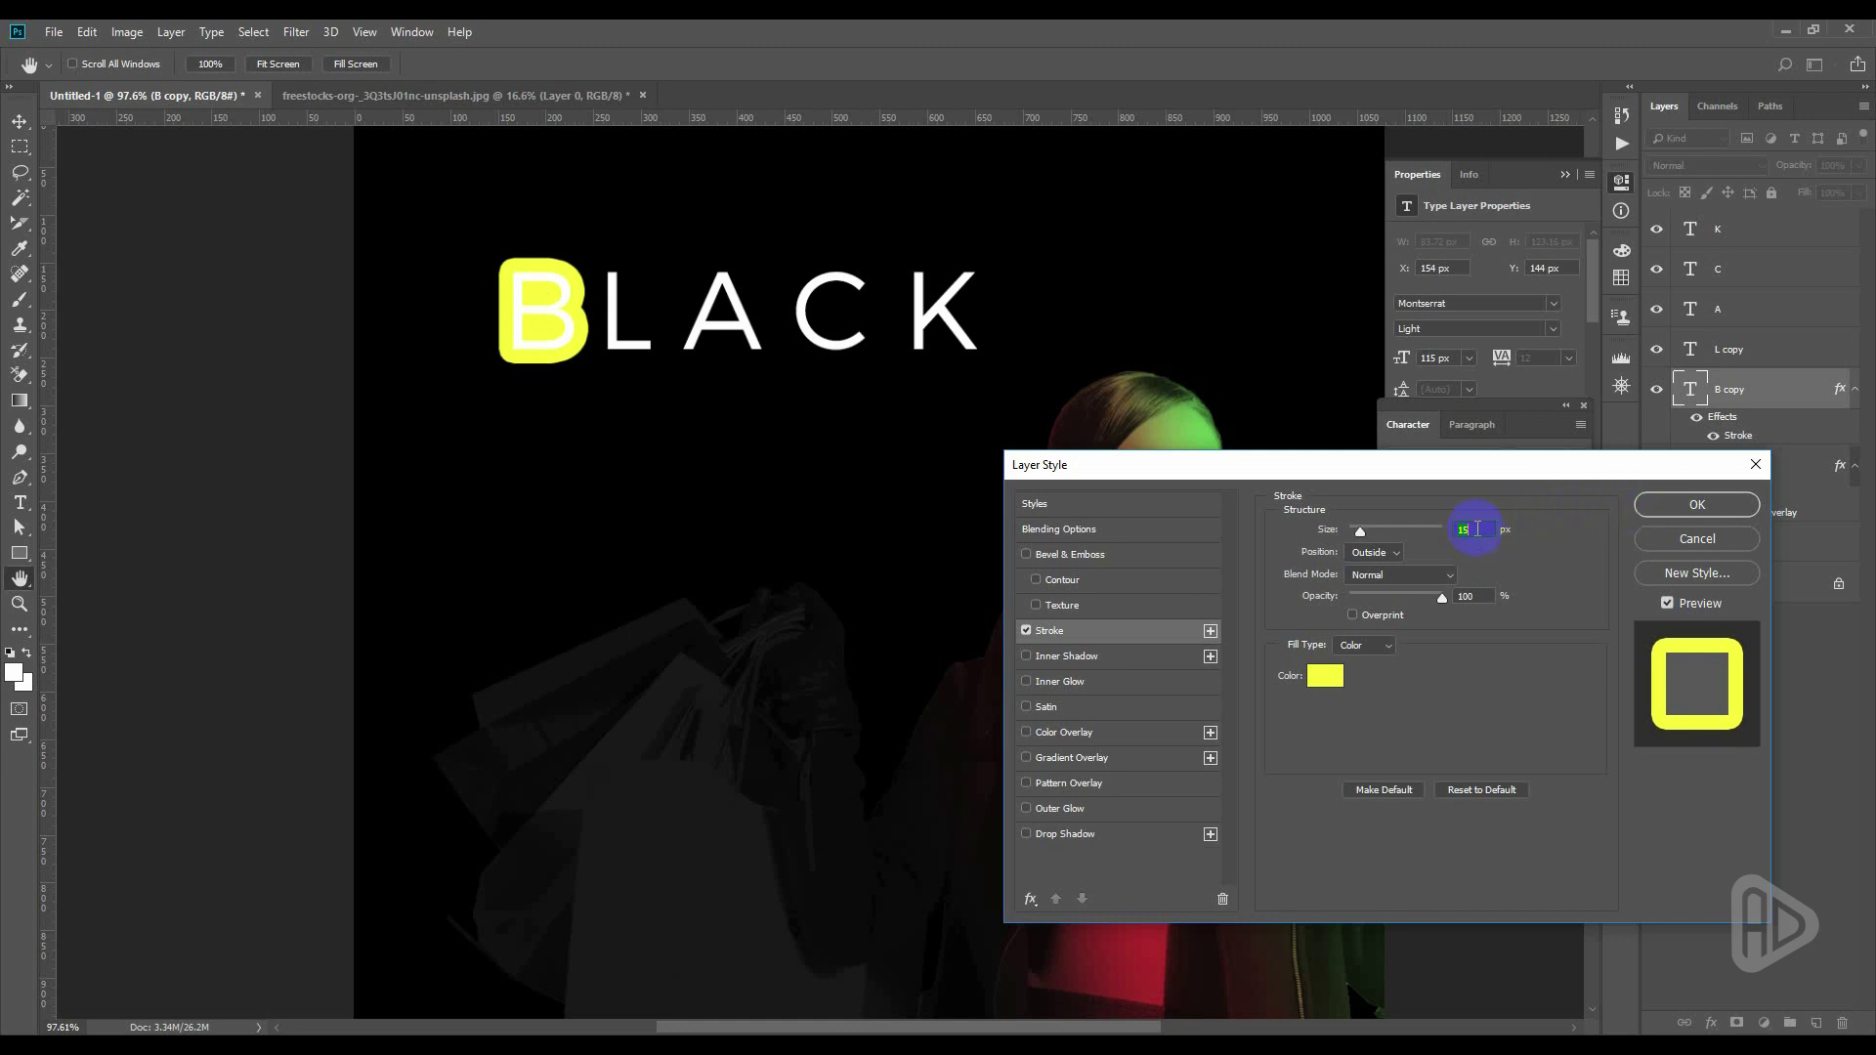
{"action": "key", "text": "Up"}
{"action": "key", "text": "Down"}
{"action": "key", "text": "Down"}
{"action": "key", "text": "Down"}
{"action": "key", "text": "Down"}
{"action": "key", "text": "Down"}
{"action": "key", "text": "Down"}
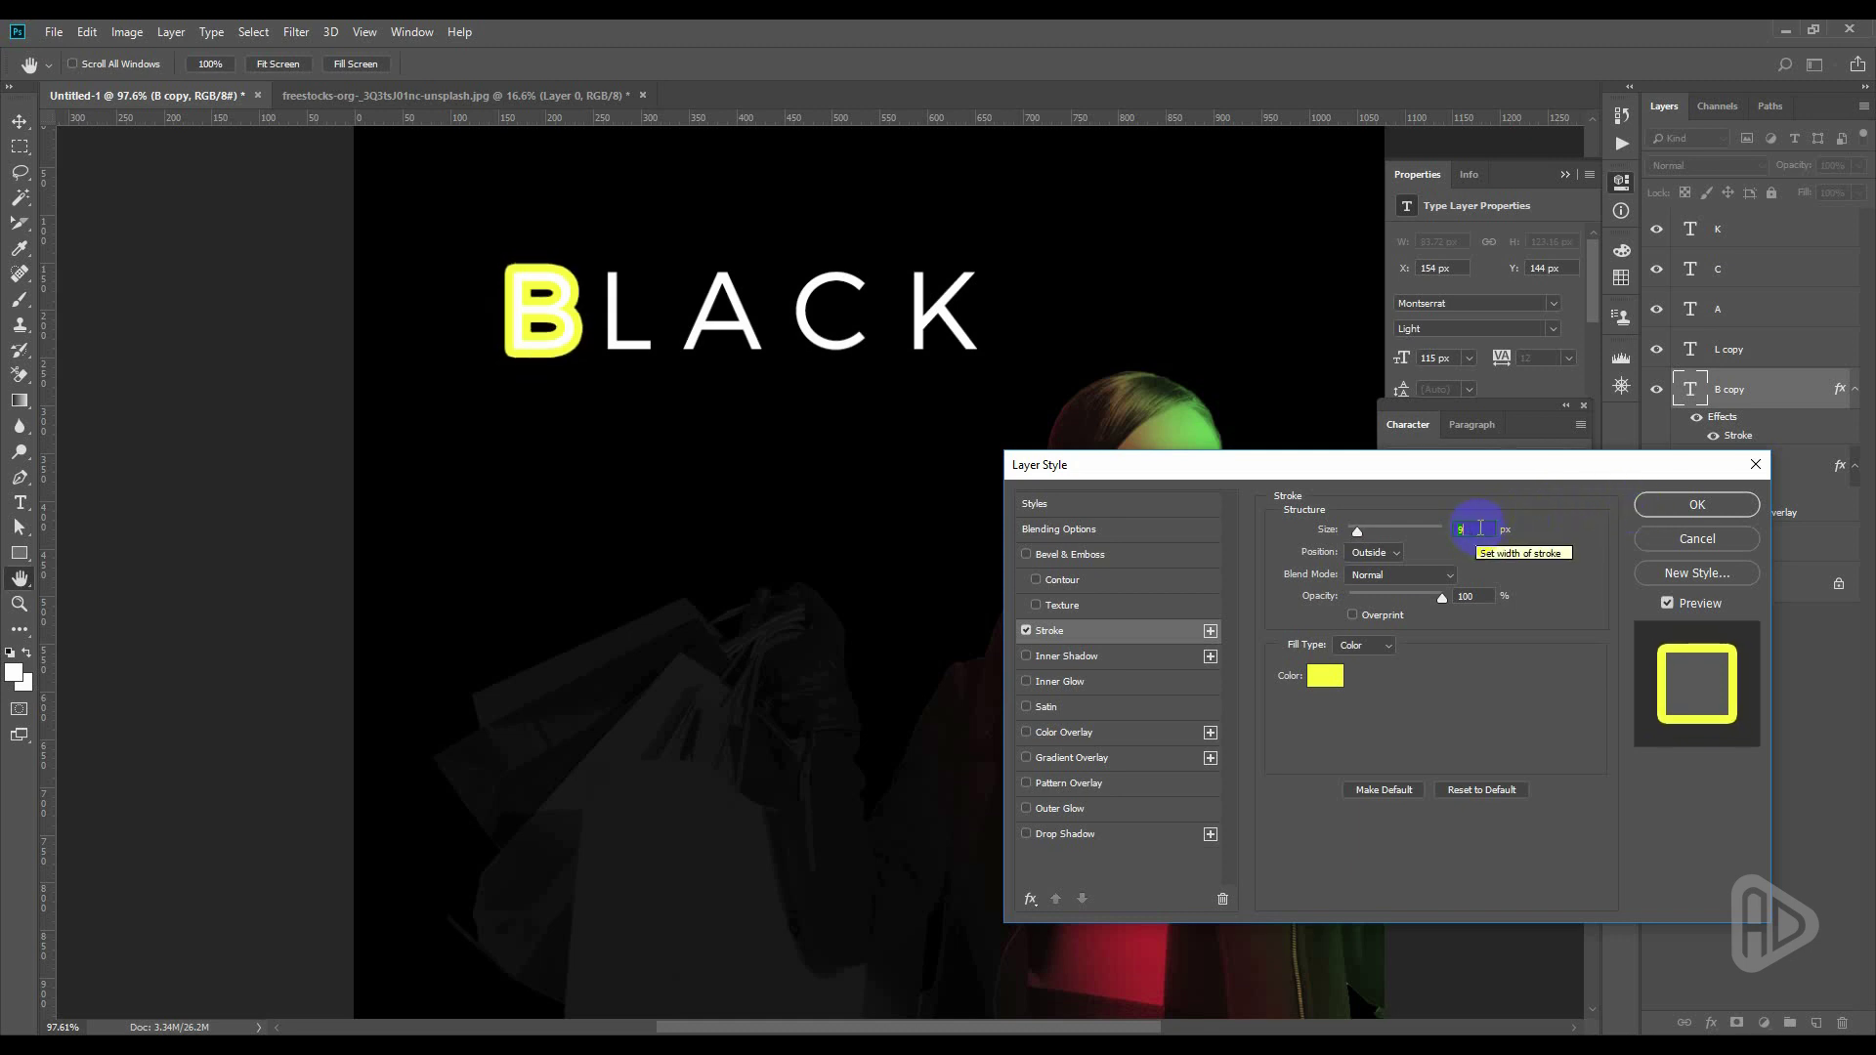
{"action": "key", "text": "Down"}
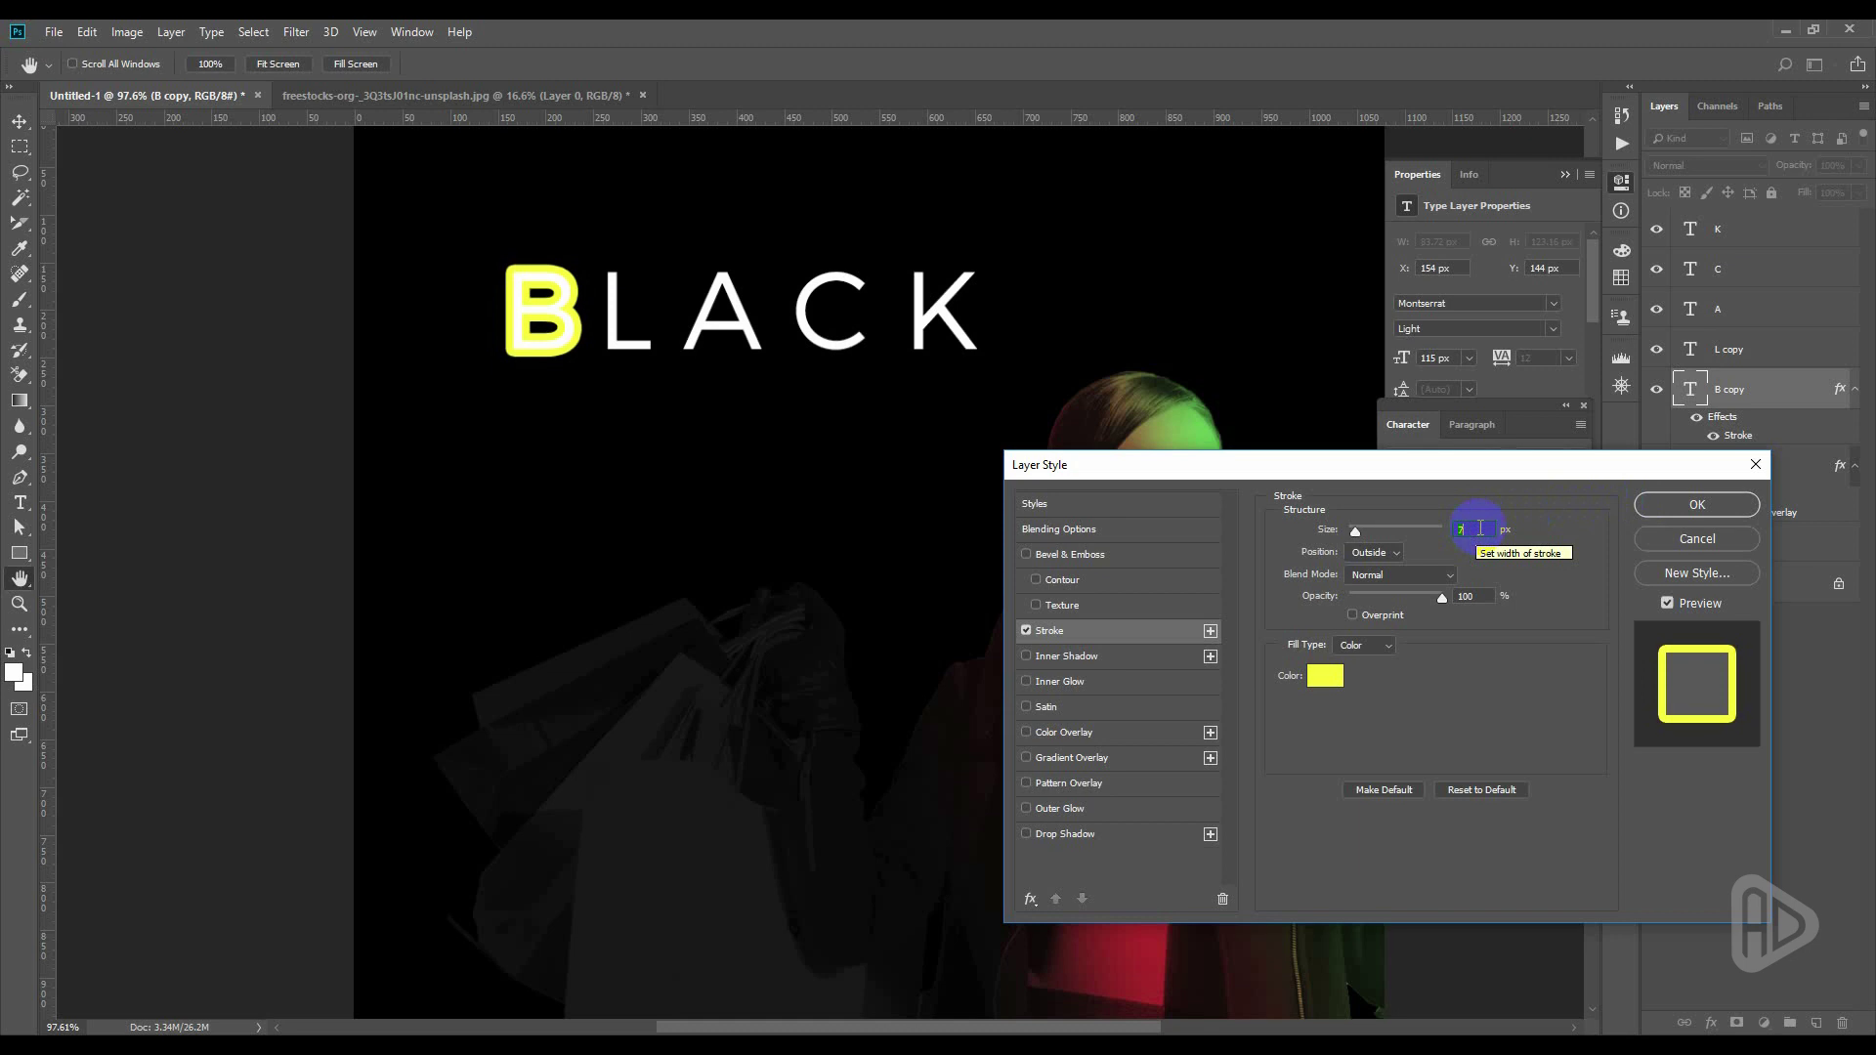
{"action": "key", "text": "Down"}
{"action": "key", "text": "Up"}
{"action": "key", "text": "Up"}
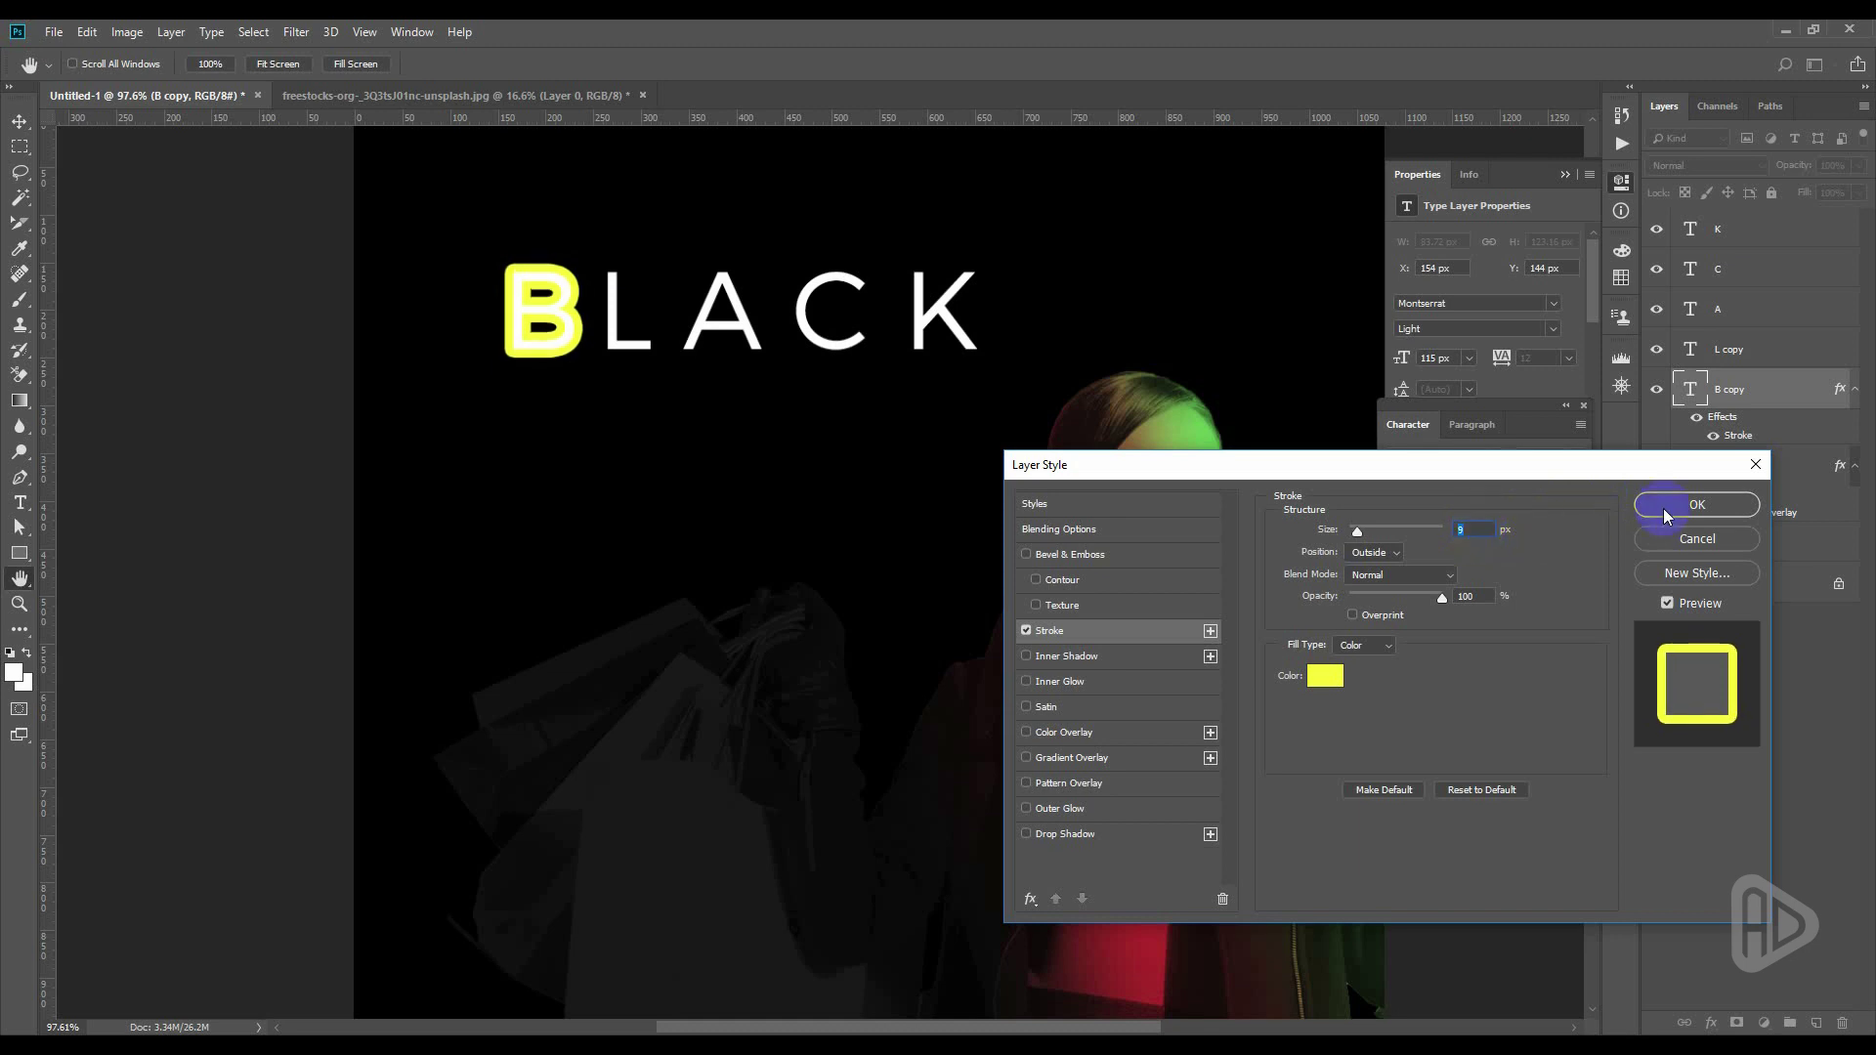
{"action": "left_click", "coordinate": [1675, 506]}
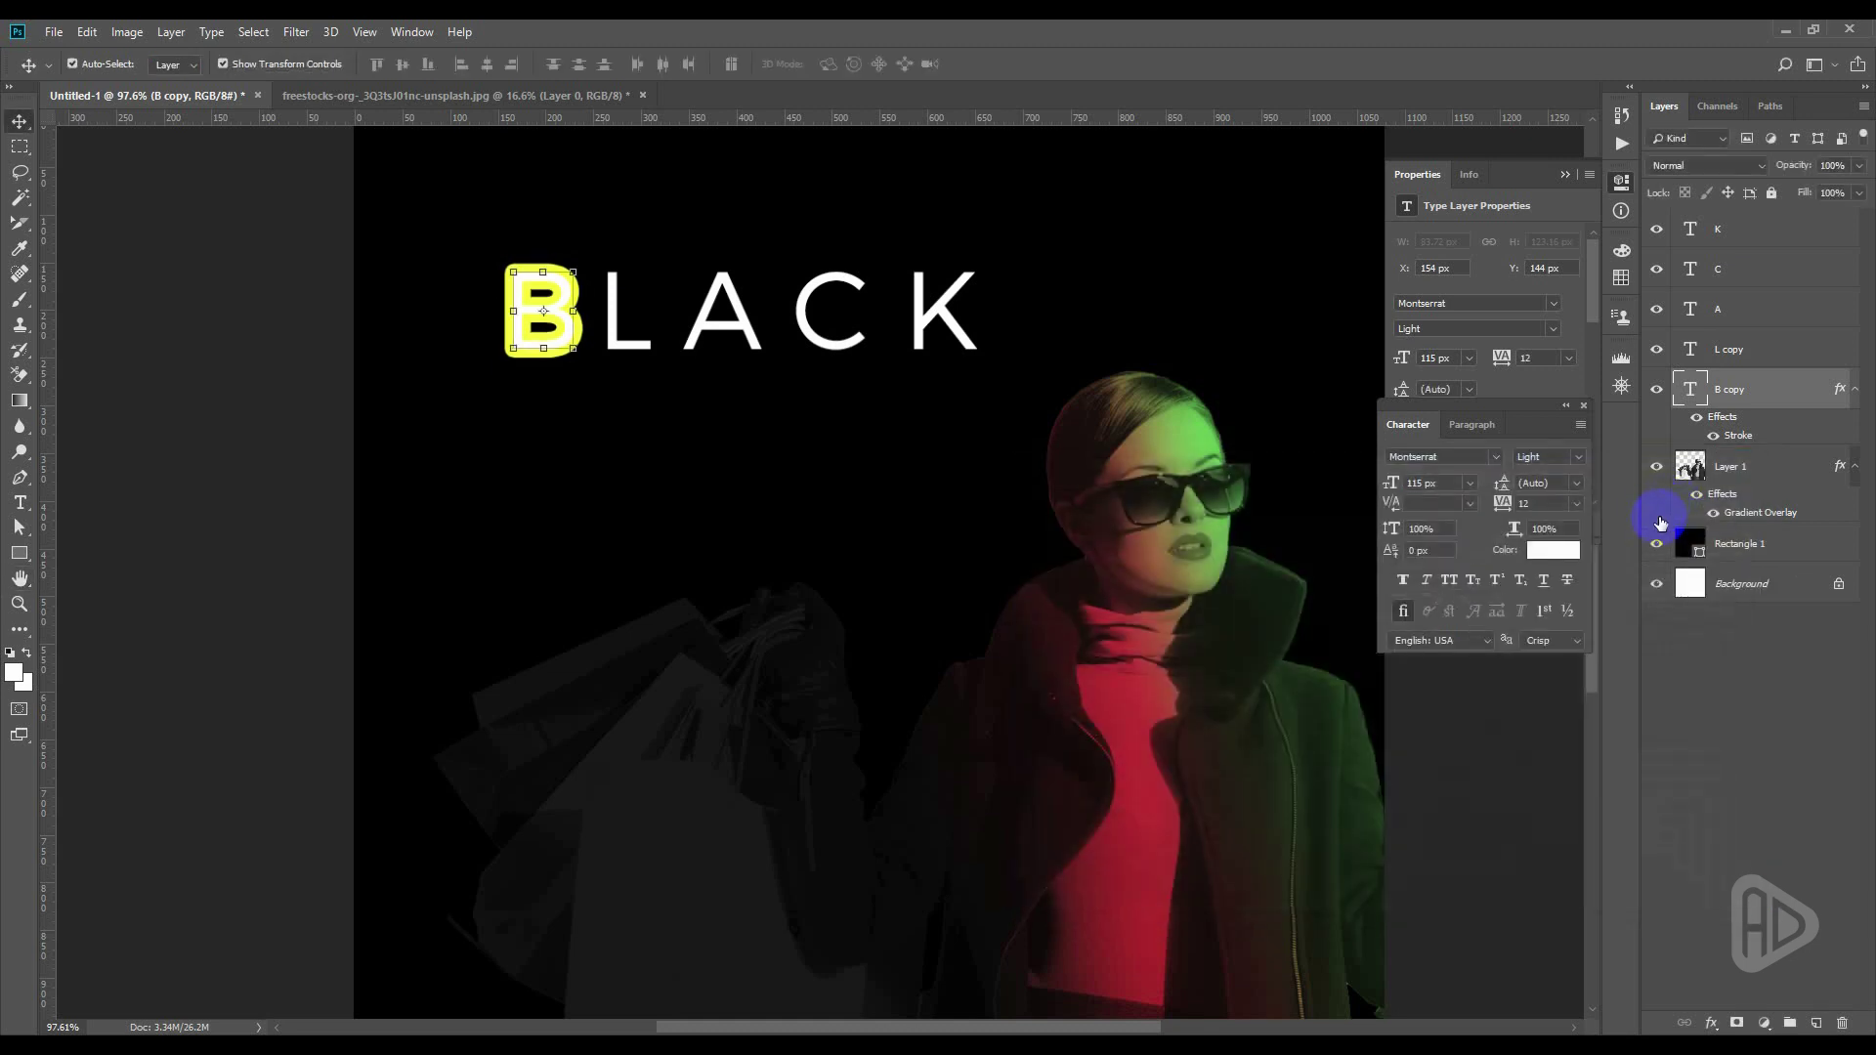
Set the B's text fill colour to black
{"action": "left_click", "coordinate": [1547, 558]}
{"action": "left_click_drag", "start_coordinate": [1270, 816], "coordinate": [1222, 860]}
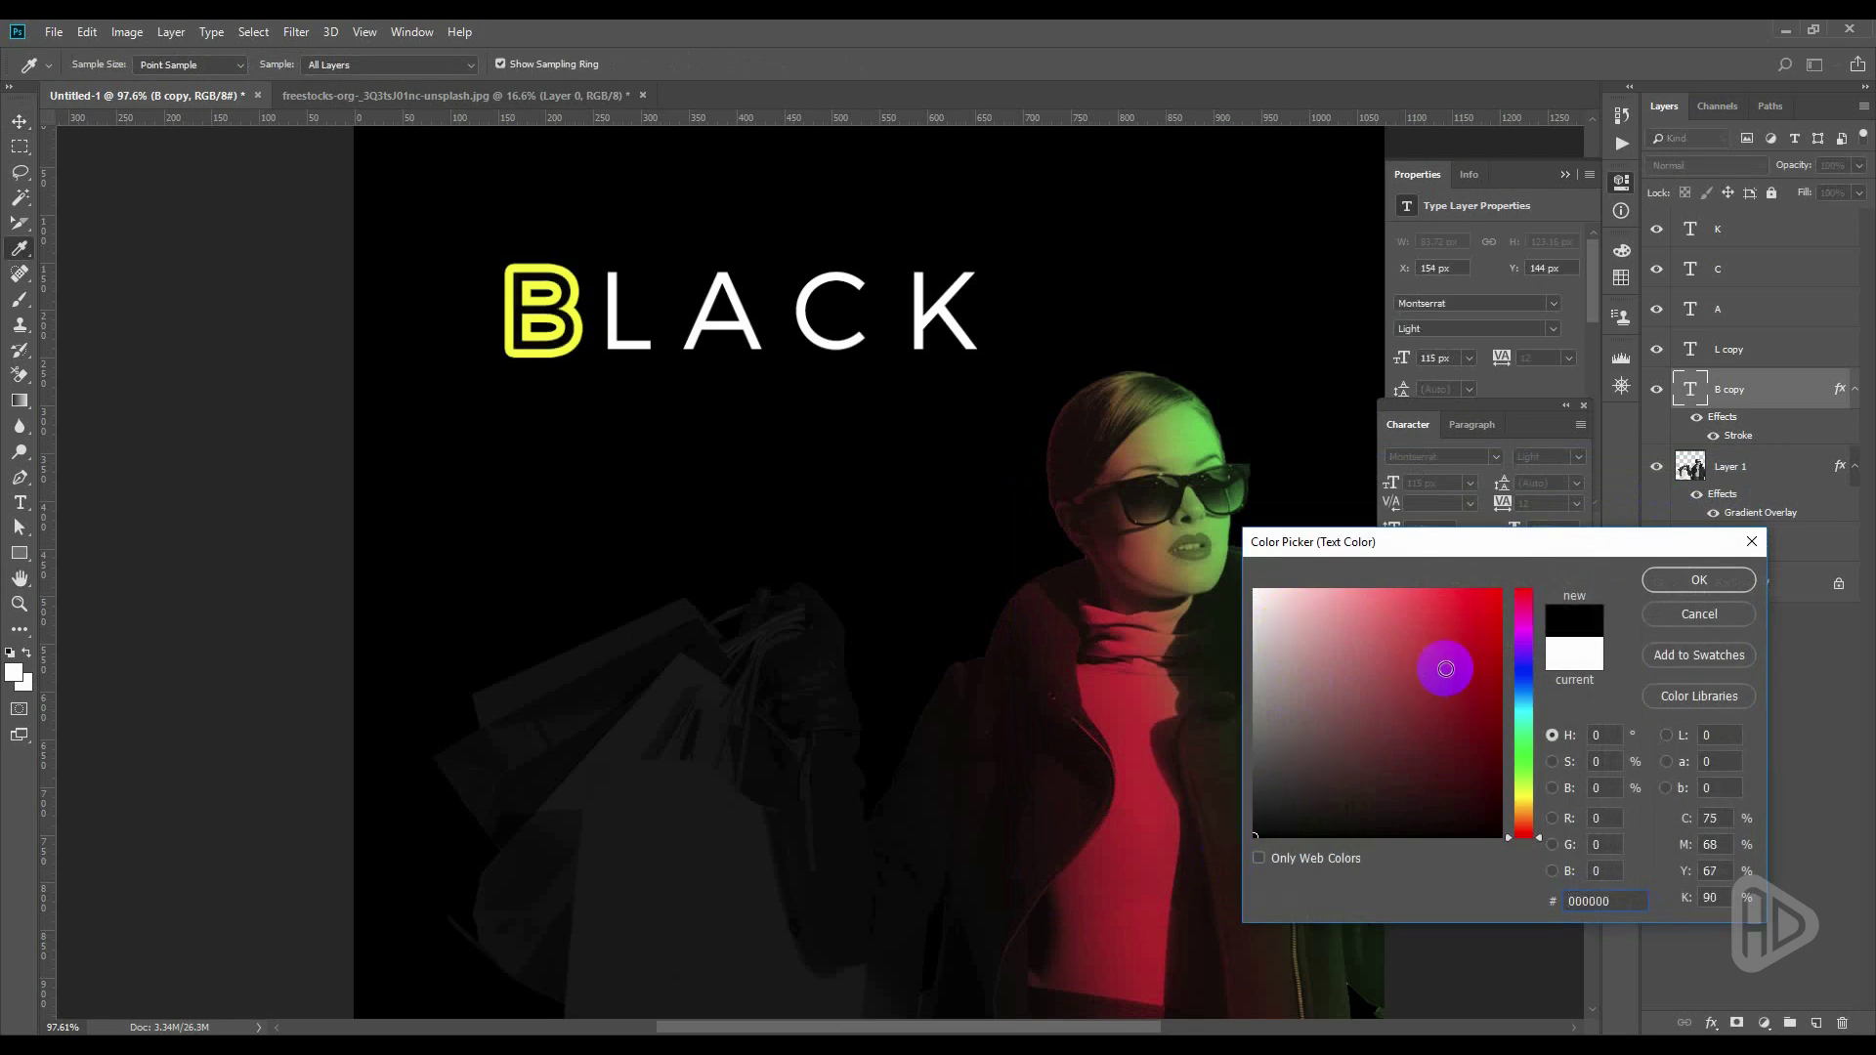
{"action": "left_click", "coordinate": [1700, 581]}
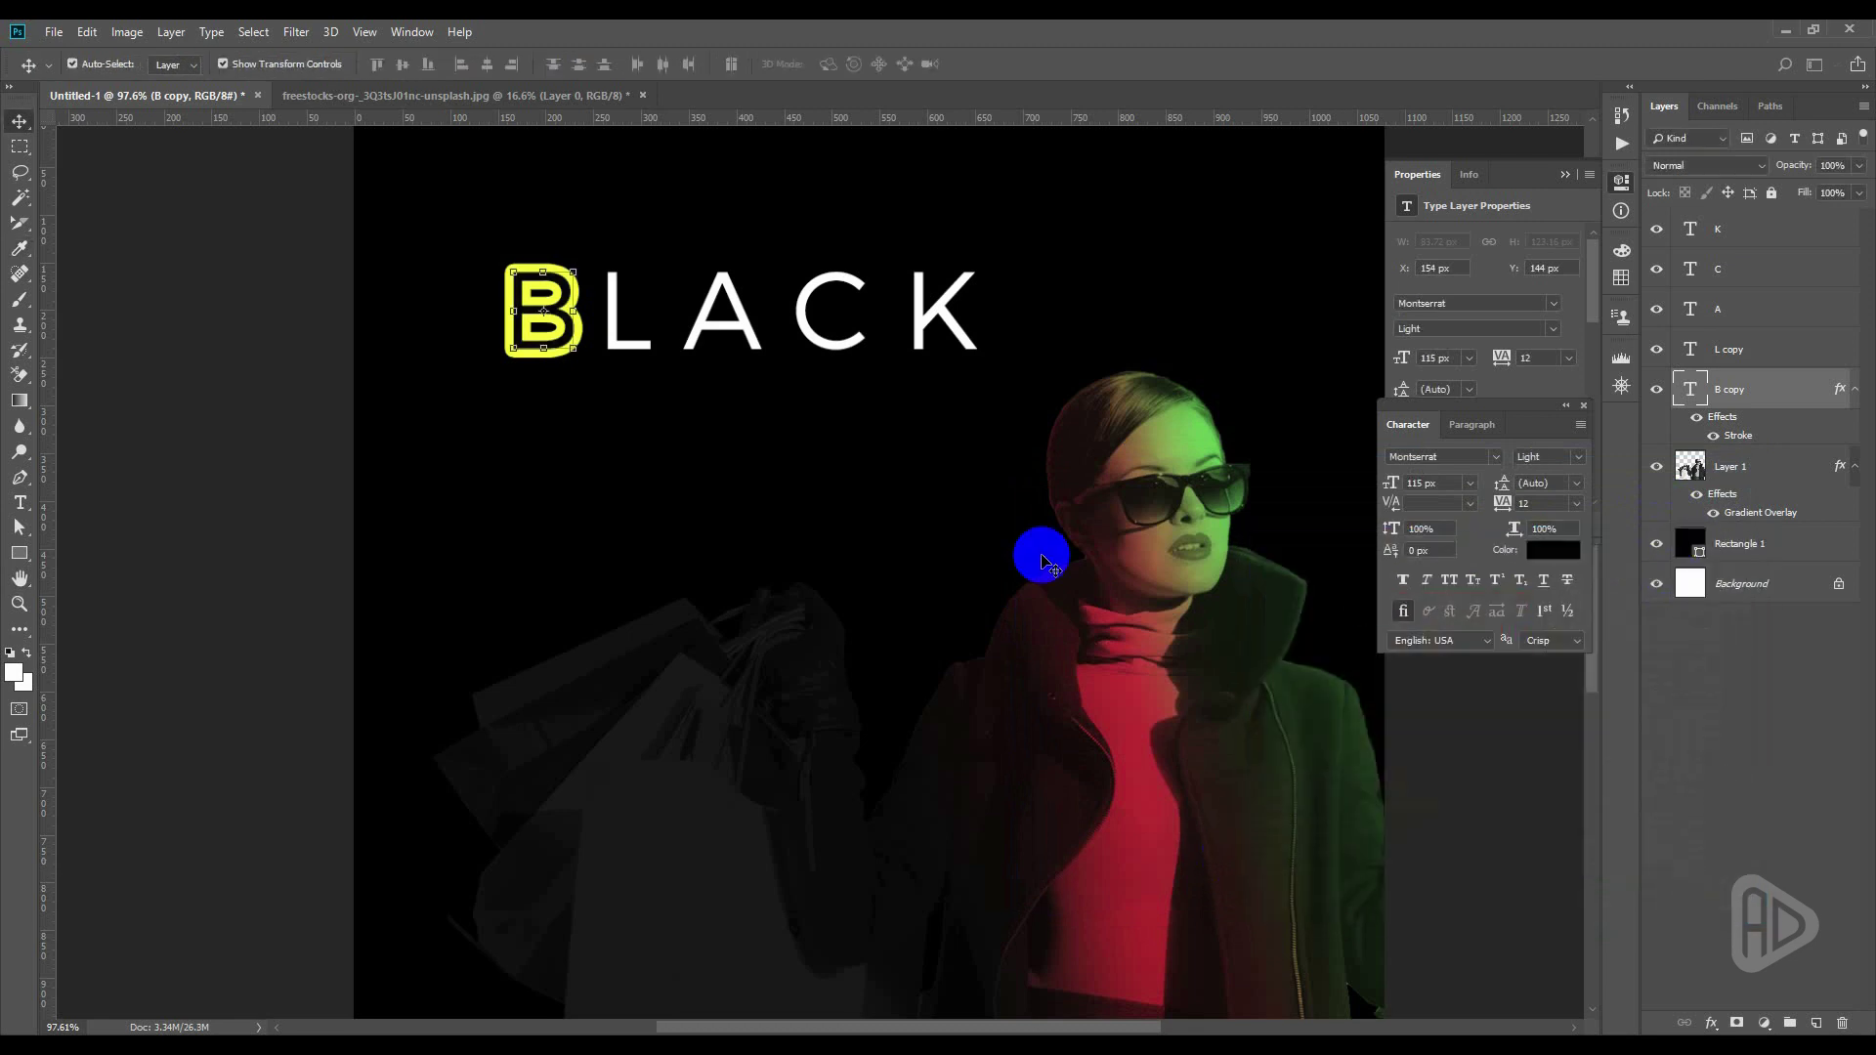
Give the L layer a red Stroke outline
{"action": "left_click", "coordinate": [629, 342]}
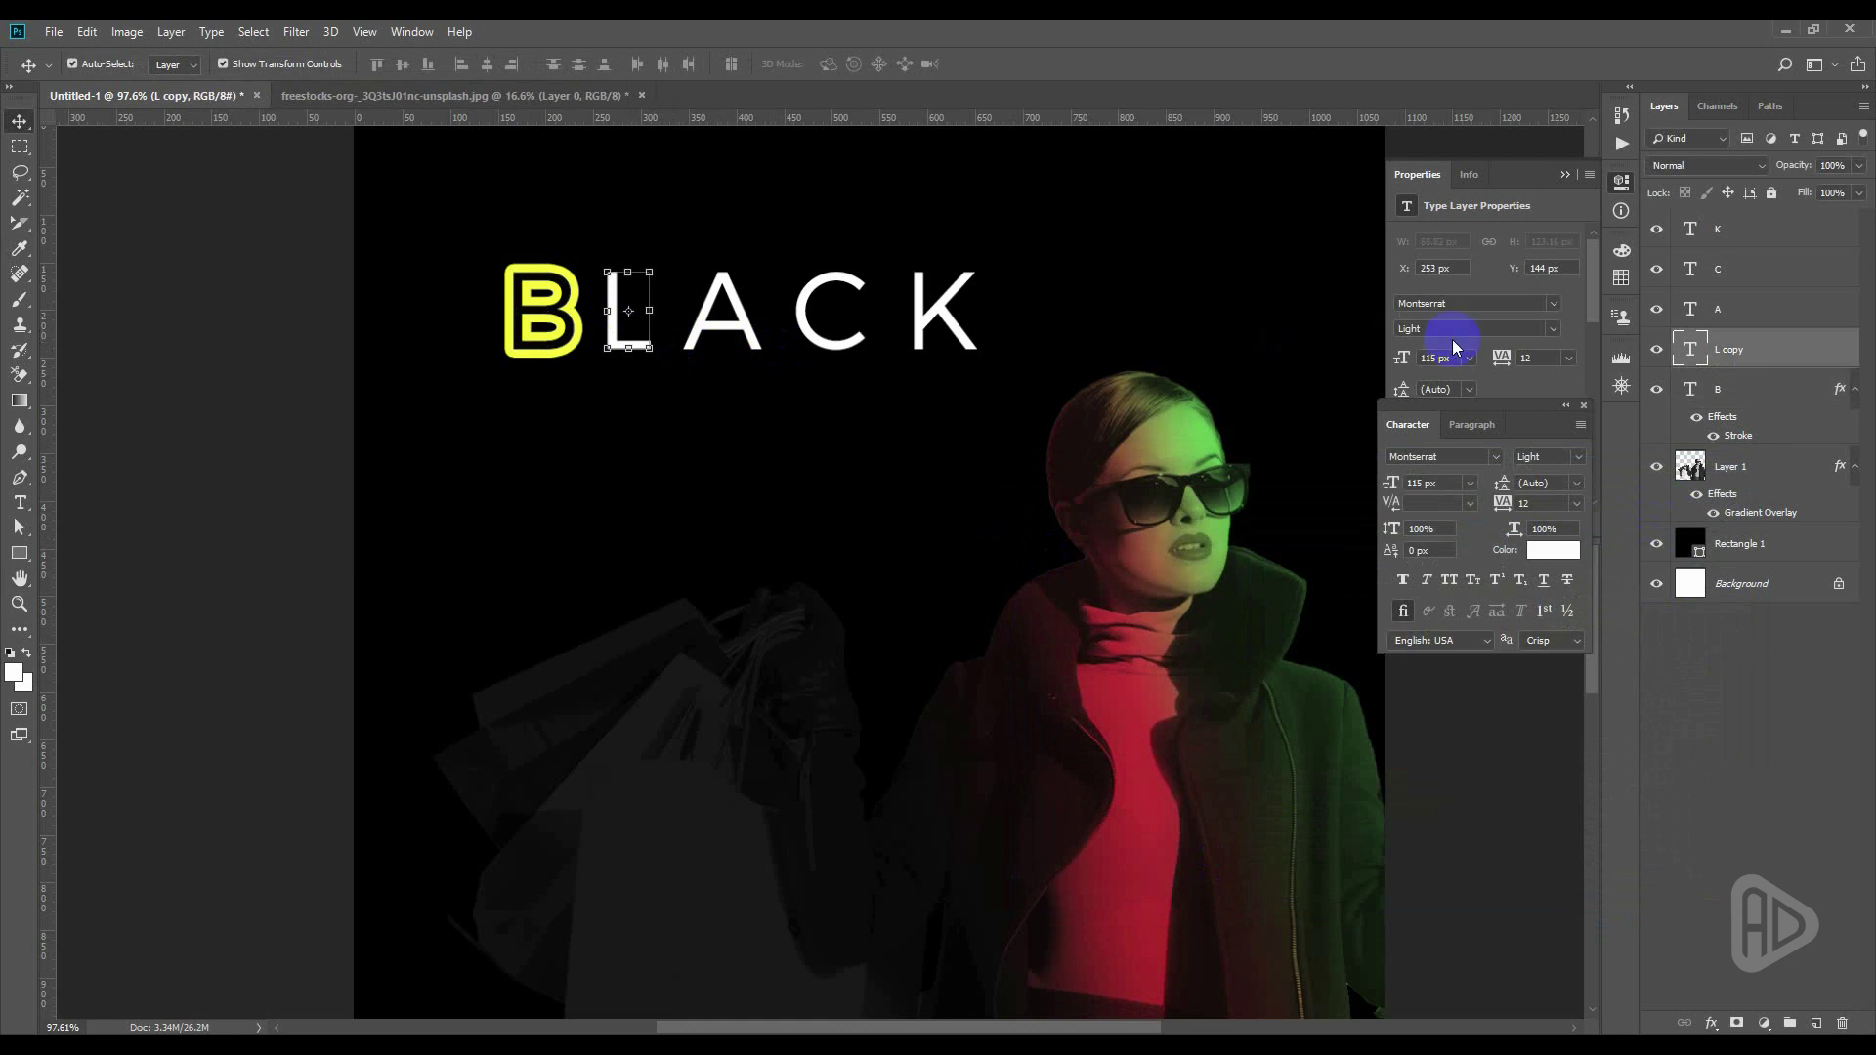
{"action": "double_click", "coordinate": [1759, 359]}
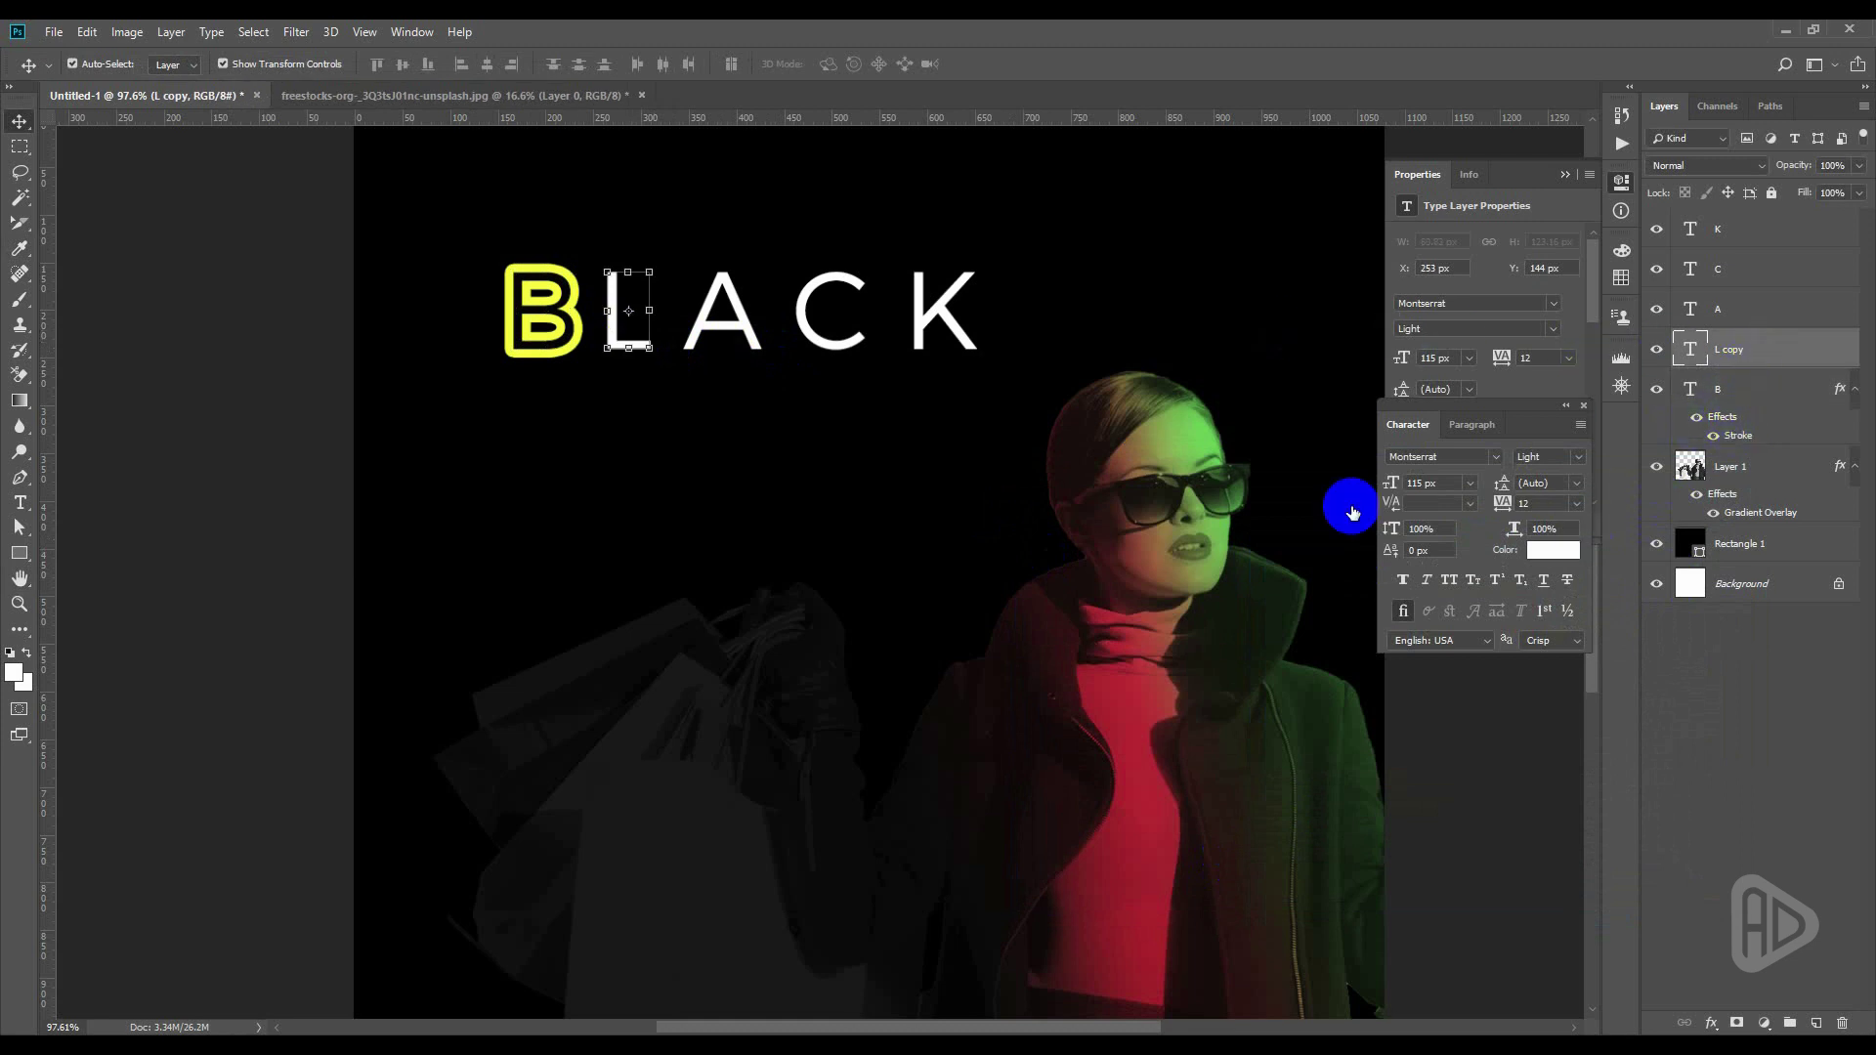
{"action": "left_click", "coordinate": [1060, 633]}
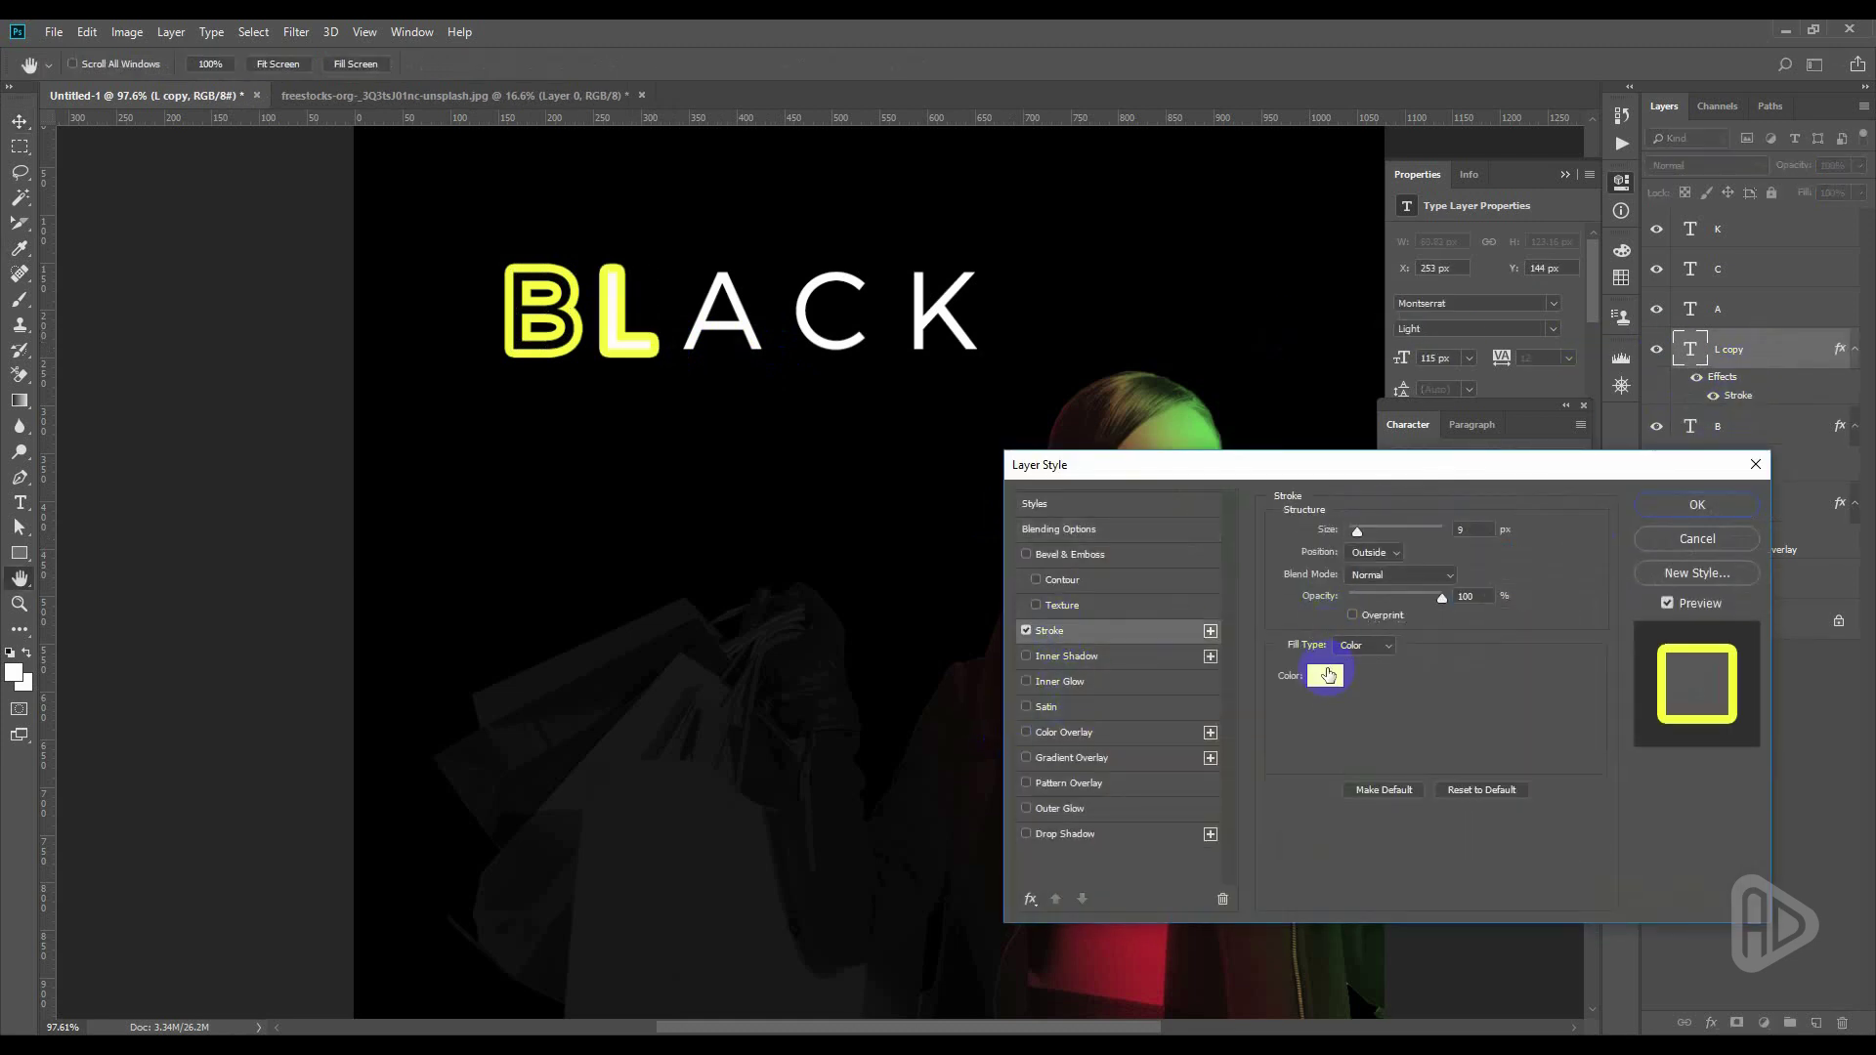
{"action": "left_click", "coordinate": [1327, 678]}
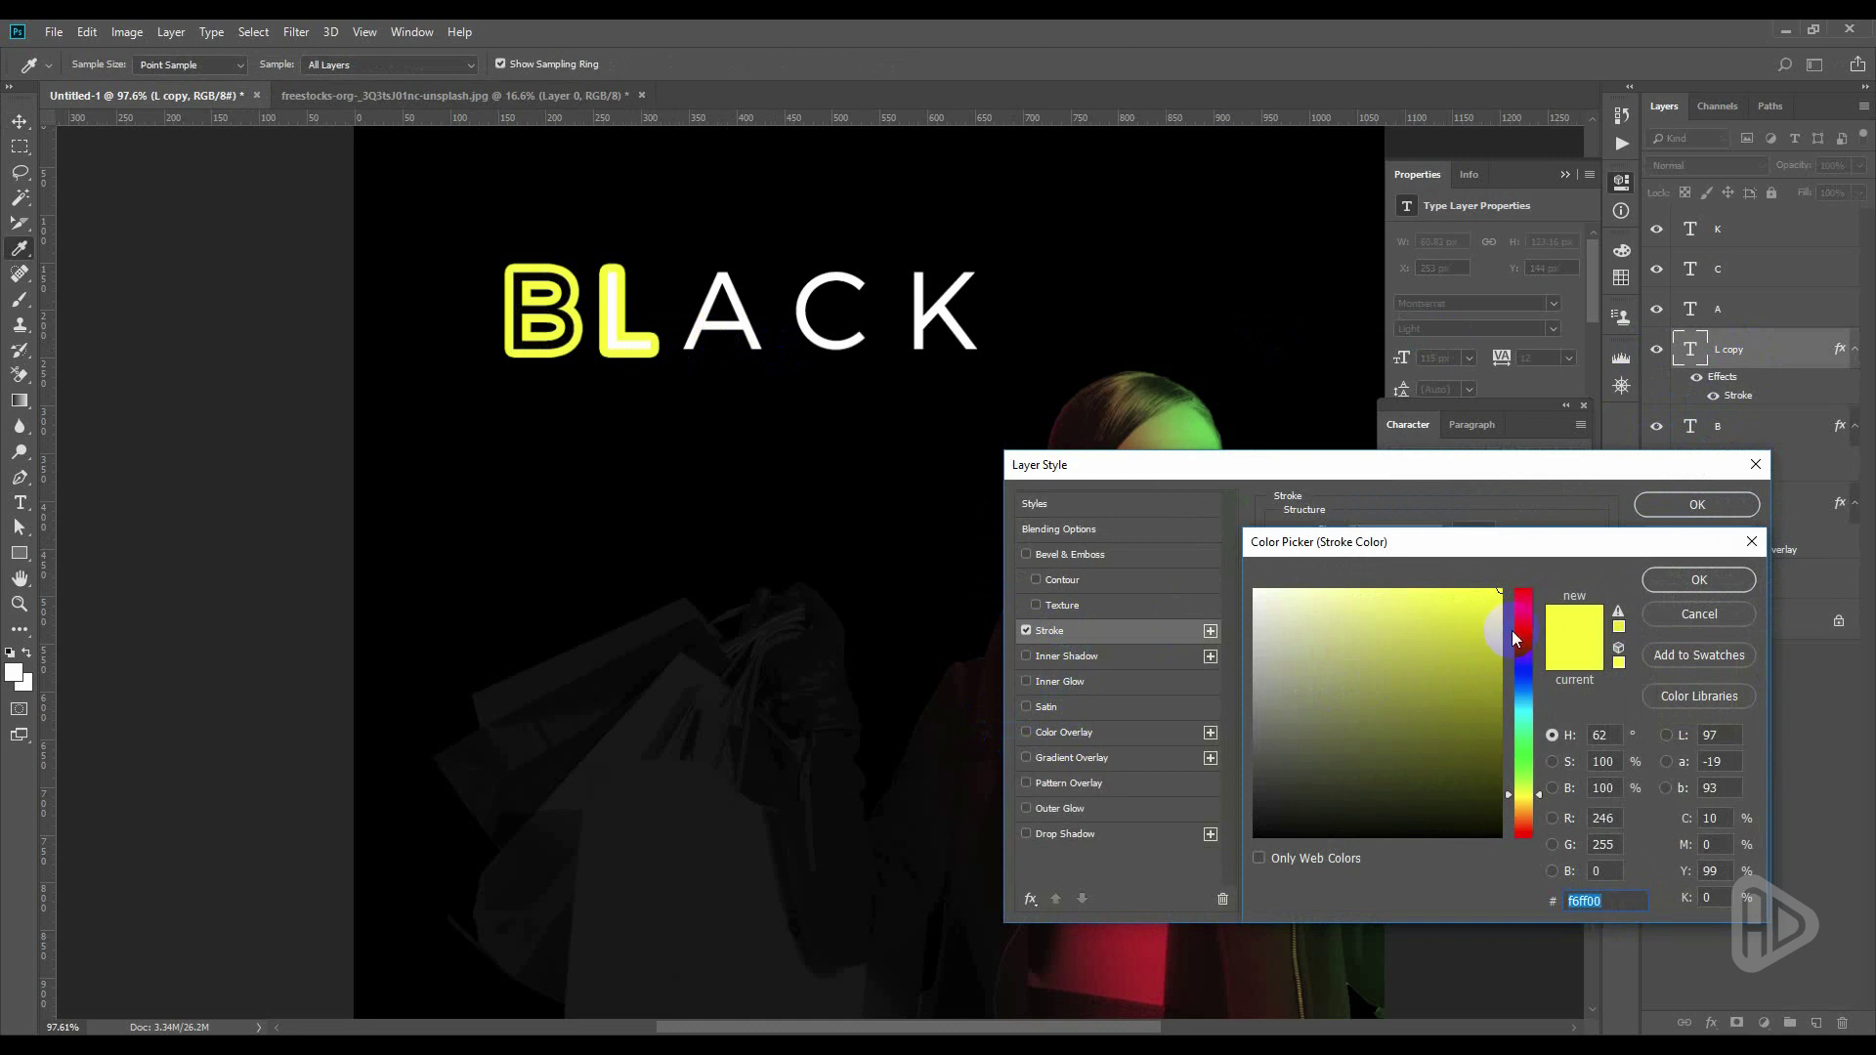
{"action": "left_click_drag", "start_coordinate": [1524, 604], "coordinate": [1524, 586]}
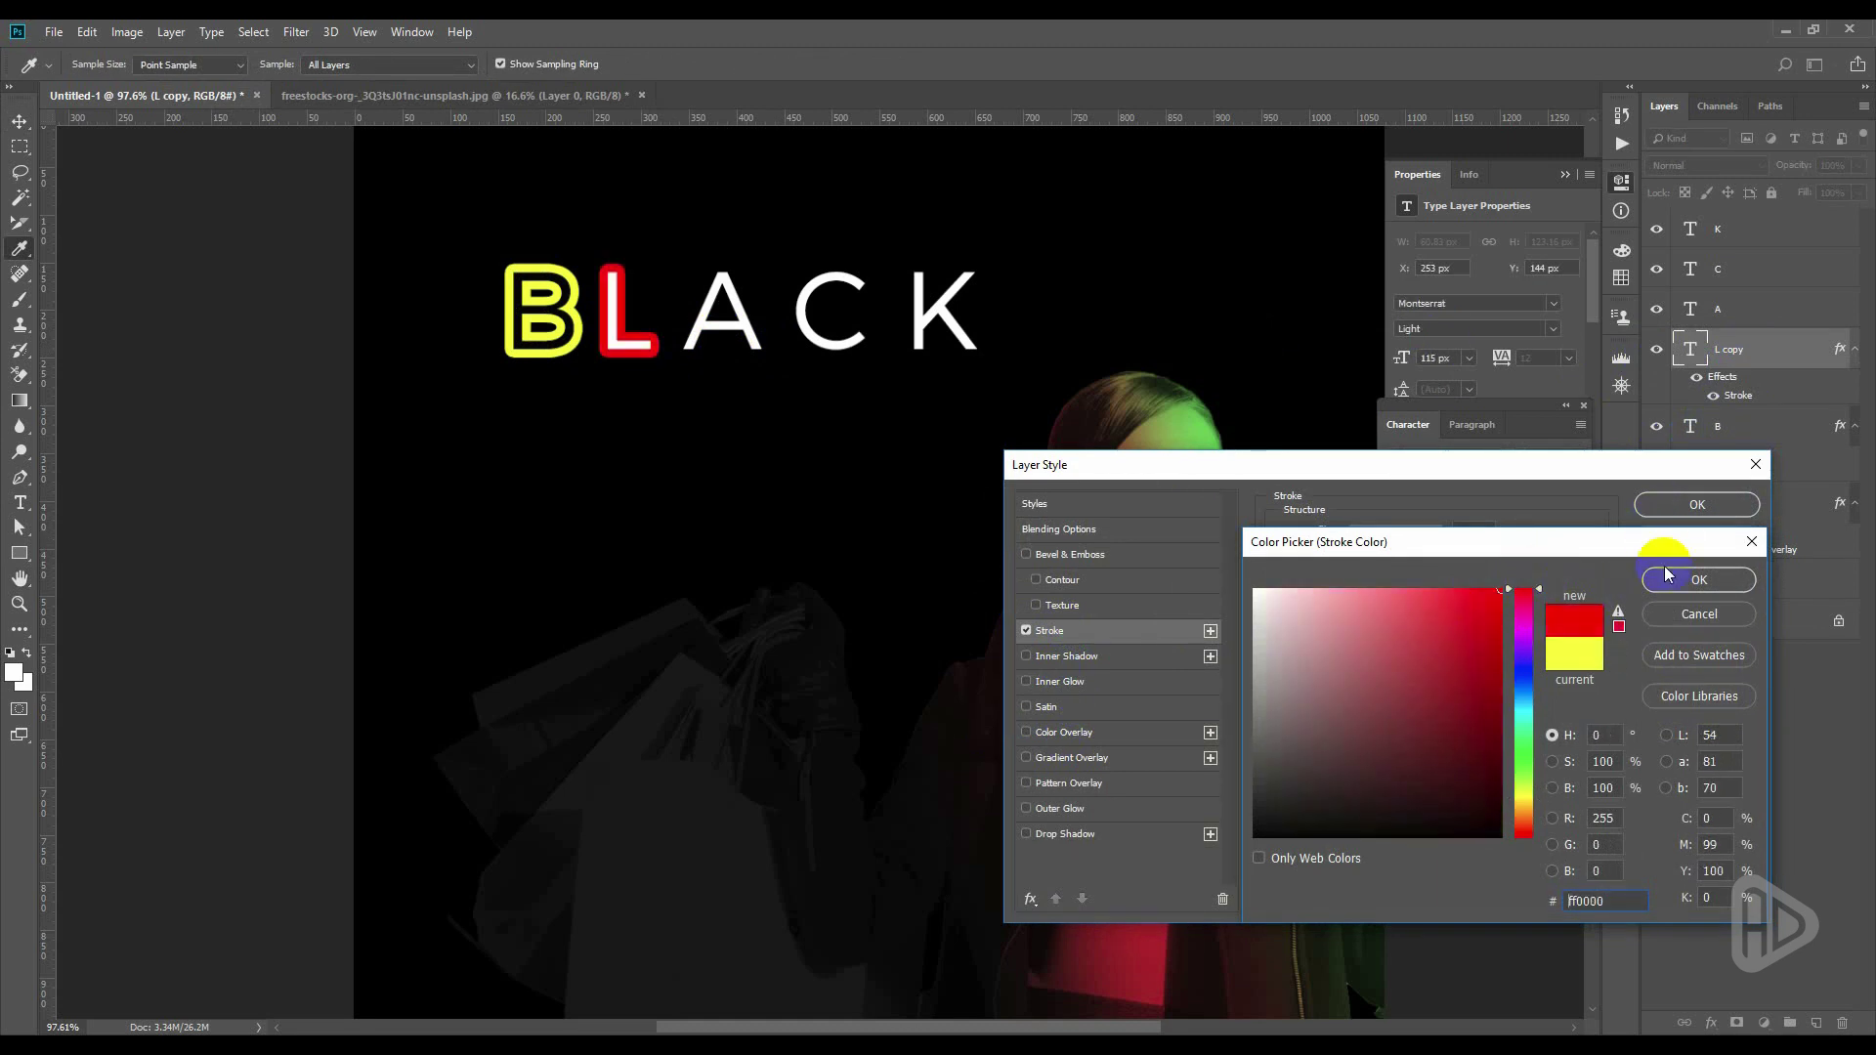
{"action": "left_click", "coordinate": [1699, 579]}
{"action": "left_click", "coordinate": [1697, 504]}
Give the A layer a green Stroke outline
{"action": "left_click_drag", "start_coordinate": [1840, 349], "coordinate": [1736, 312]}
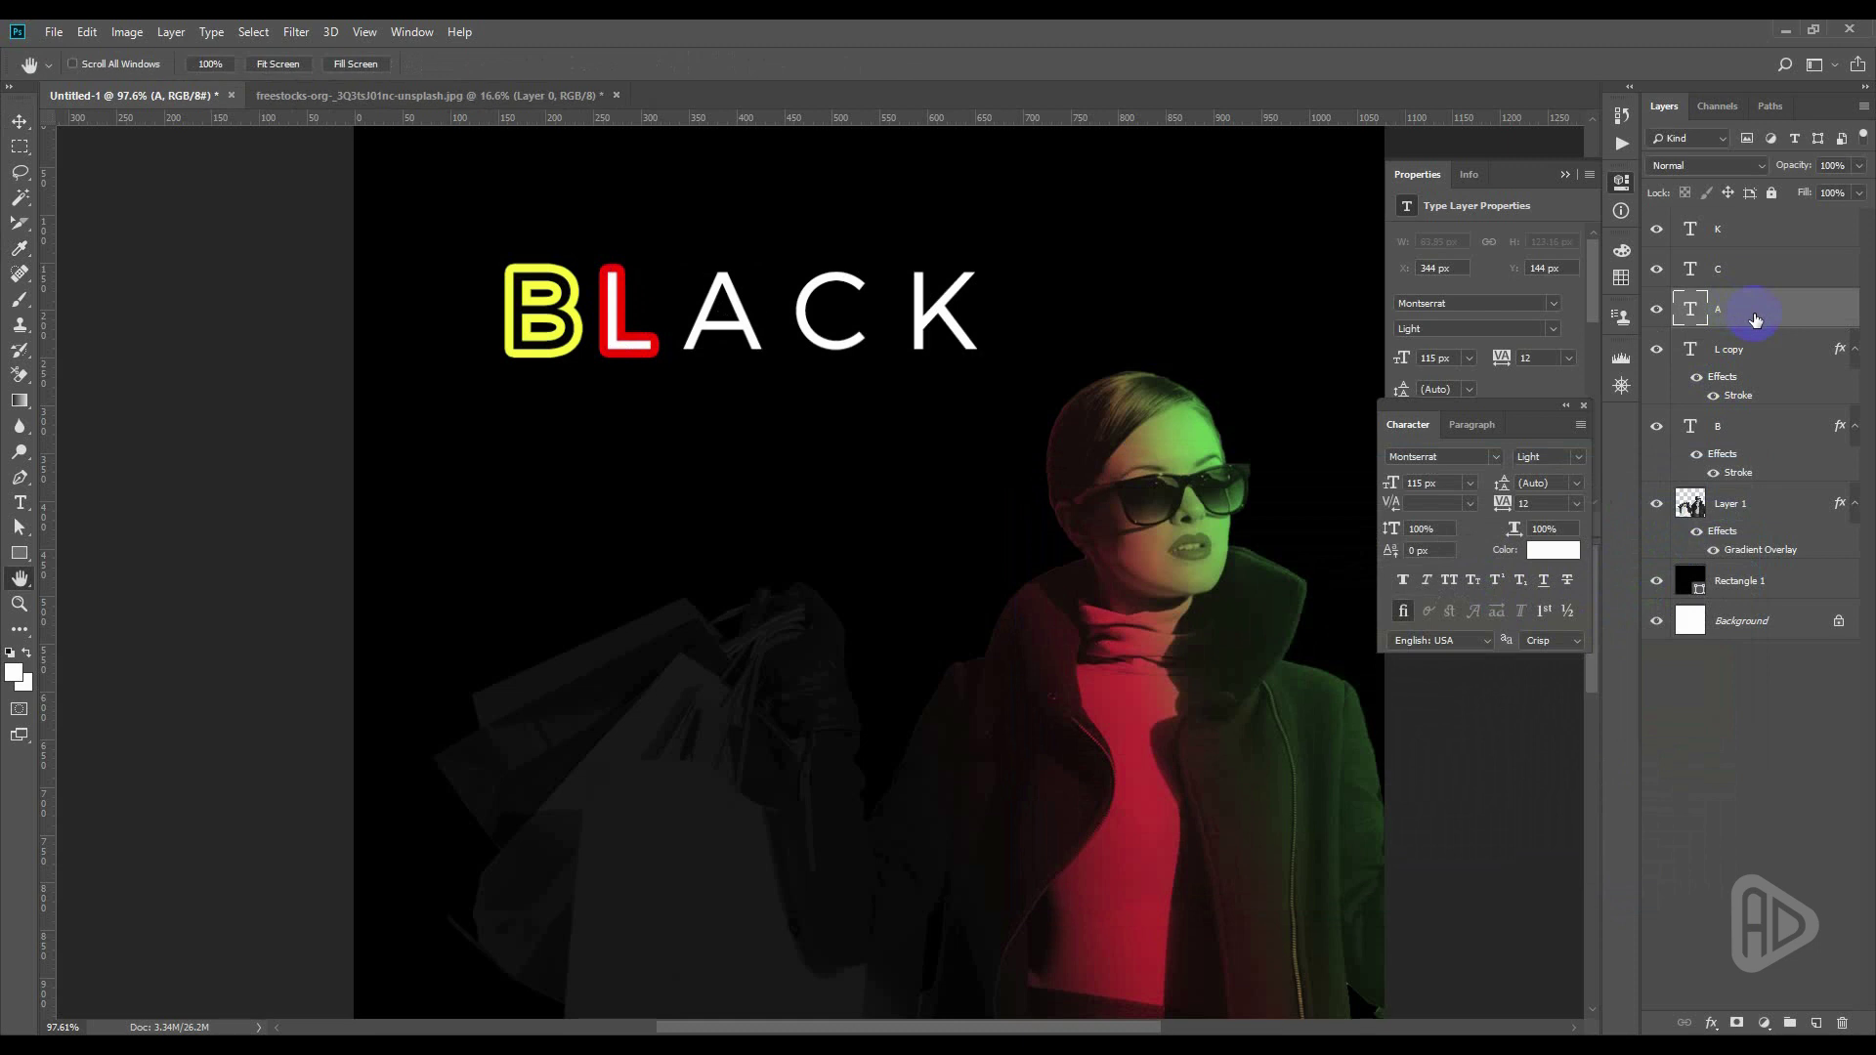
{"action": "double_click", "coordinate": [1738, 355]}
{"action": "left_click", "coordinate": [1049, 630]}
{"action": "left_click", "coordinate": [1316, 675]}
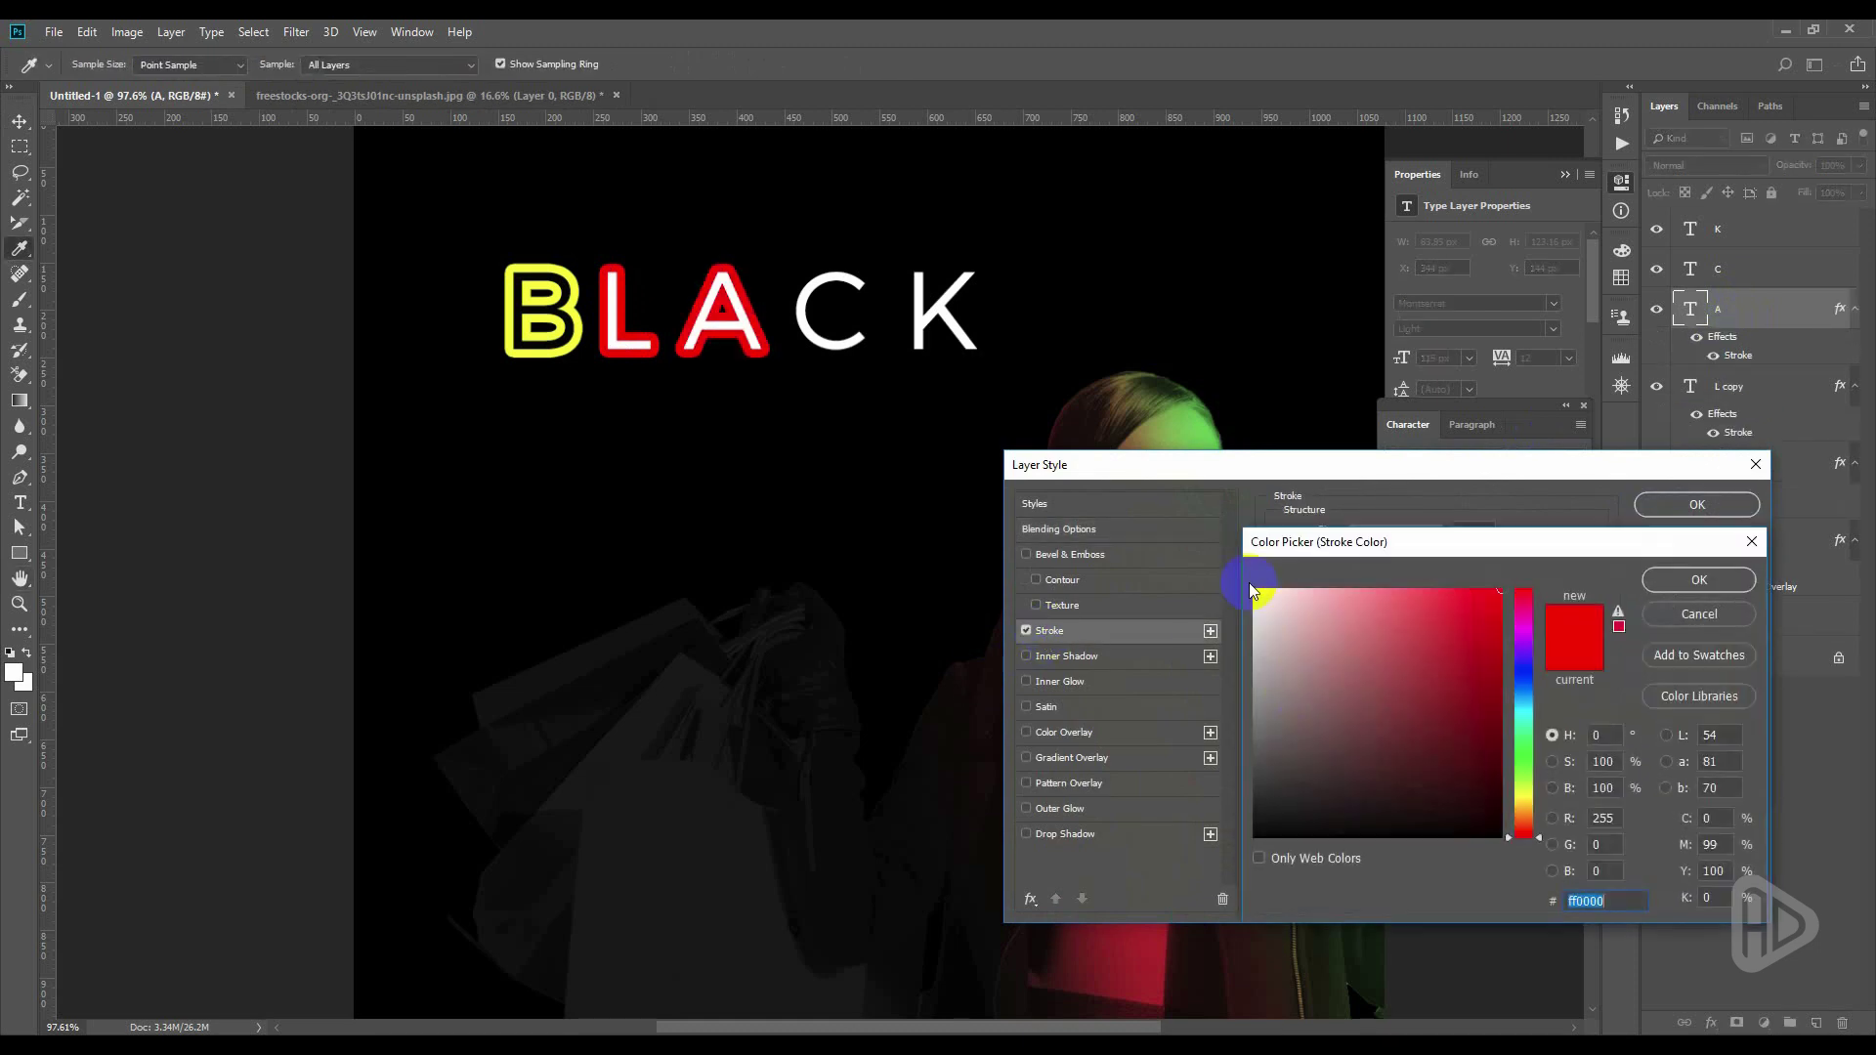
{"action": "left_click_drag", "start_coordinate": [1524, 737], "coordinate": [1524, 762]}
{"action": "left_click", "coordinate": [1666, 587]}
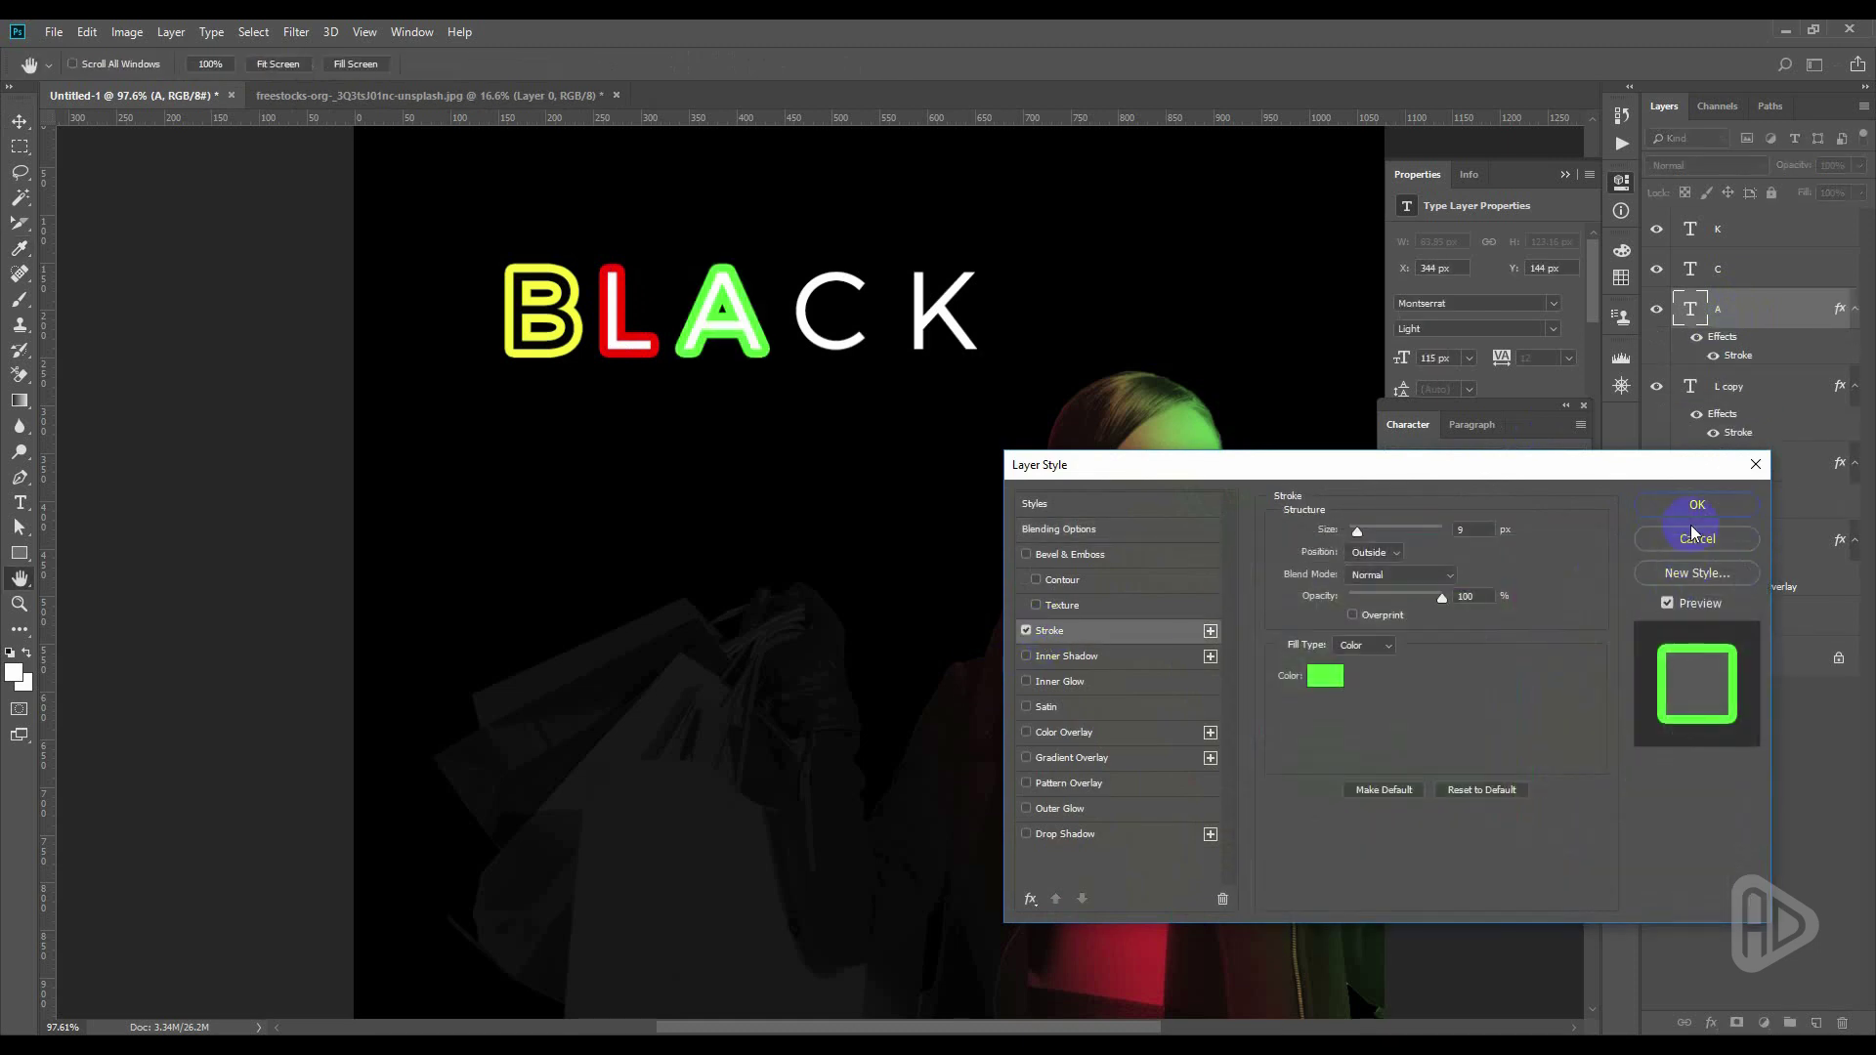
{"action": "left_click", "coordinate": [1678, 523]}
Give the C layer a blue Stroke outline
{"action": "double_click", "coordinate": [1749, 278]}
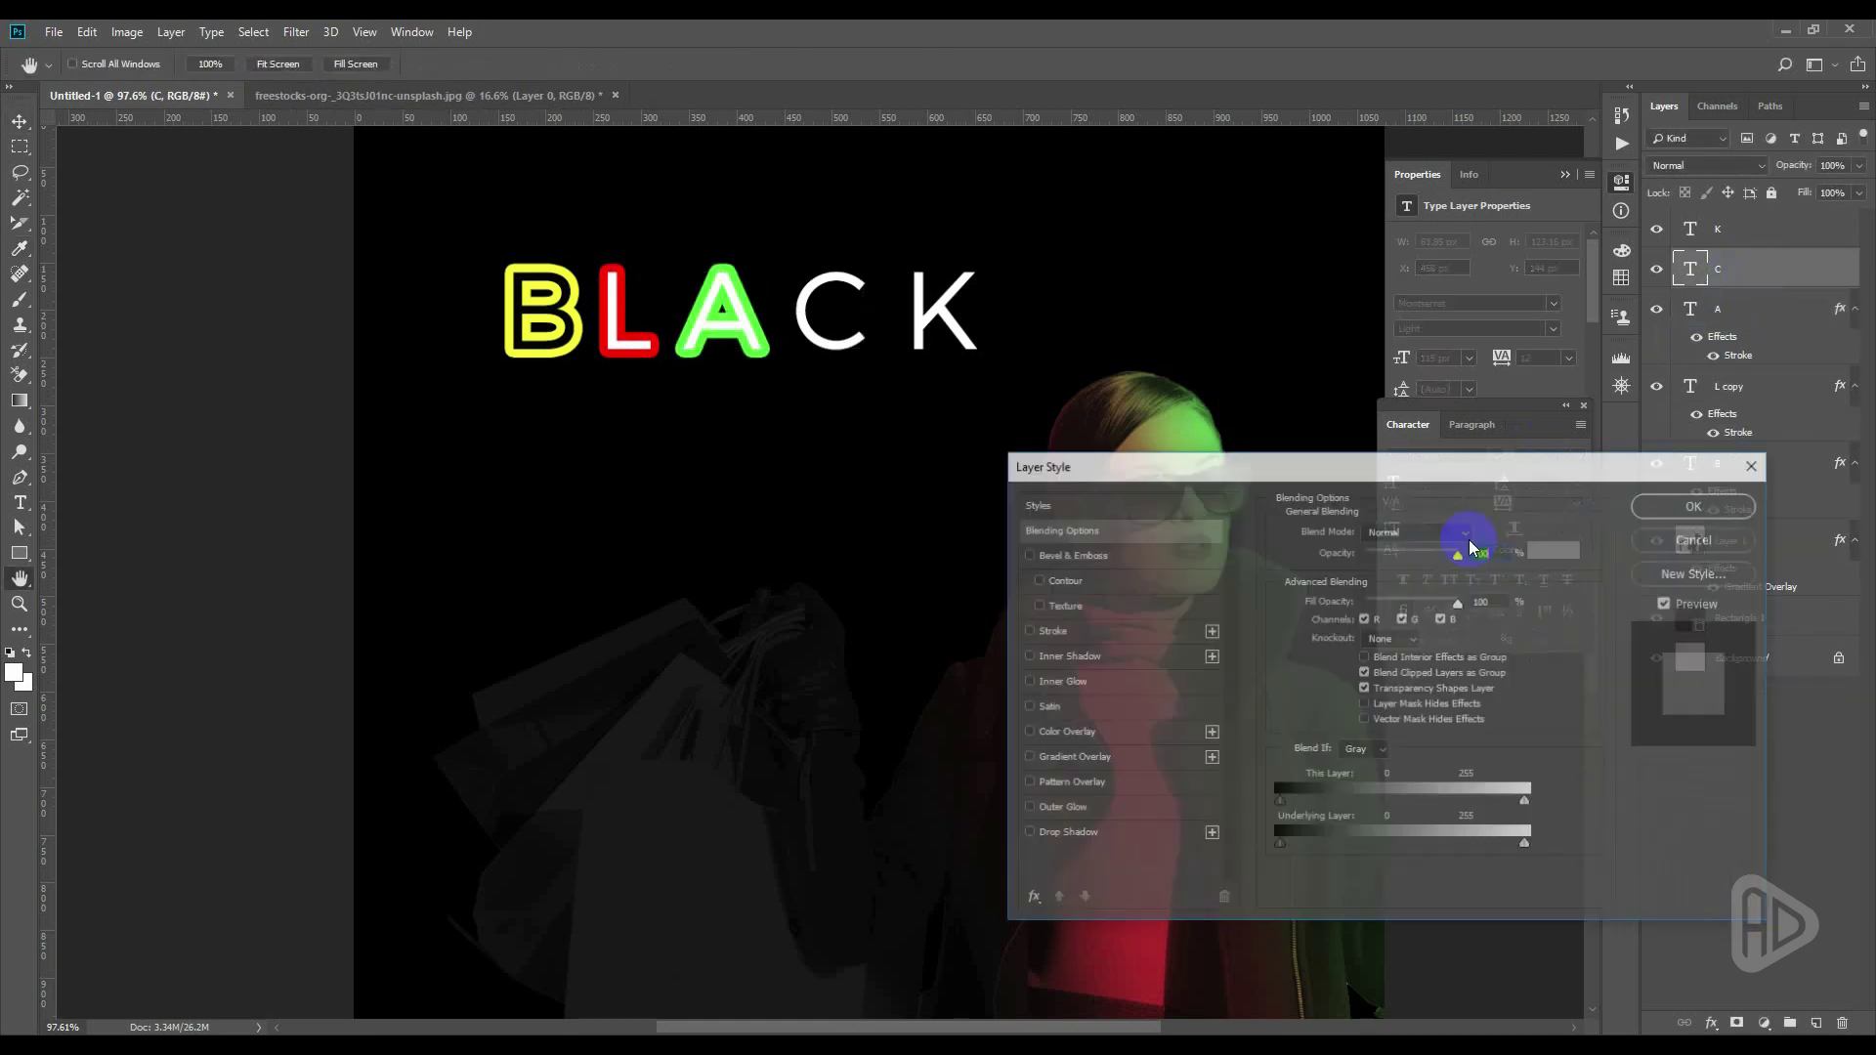
{"action": "left_click", "coordinate": [1047, 630]}
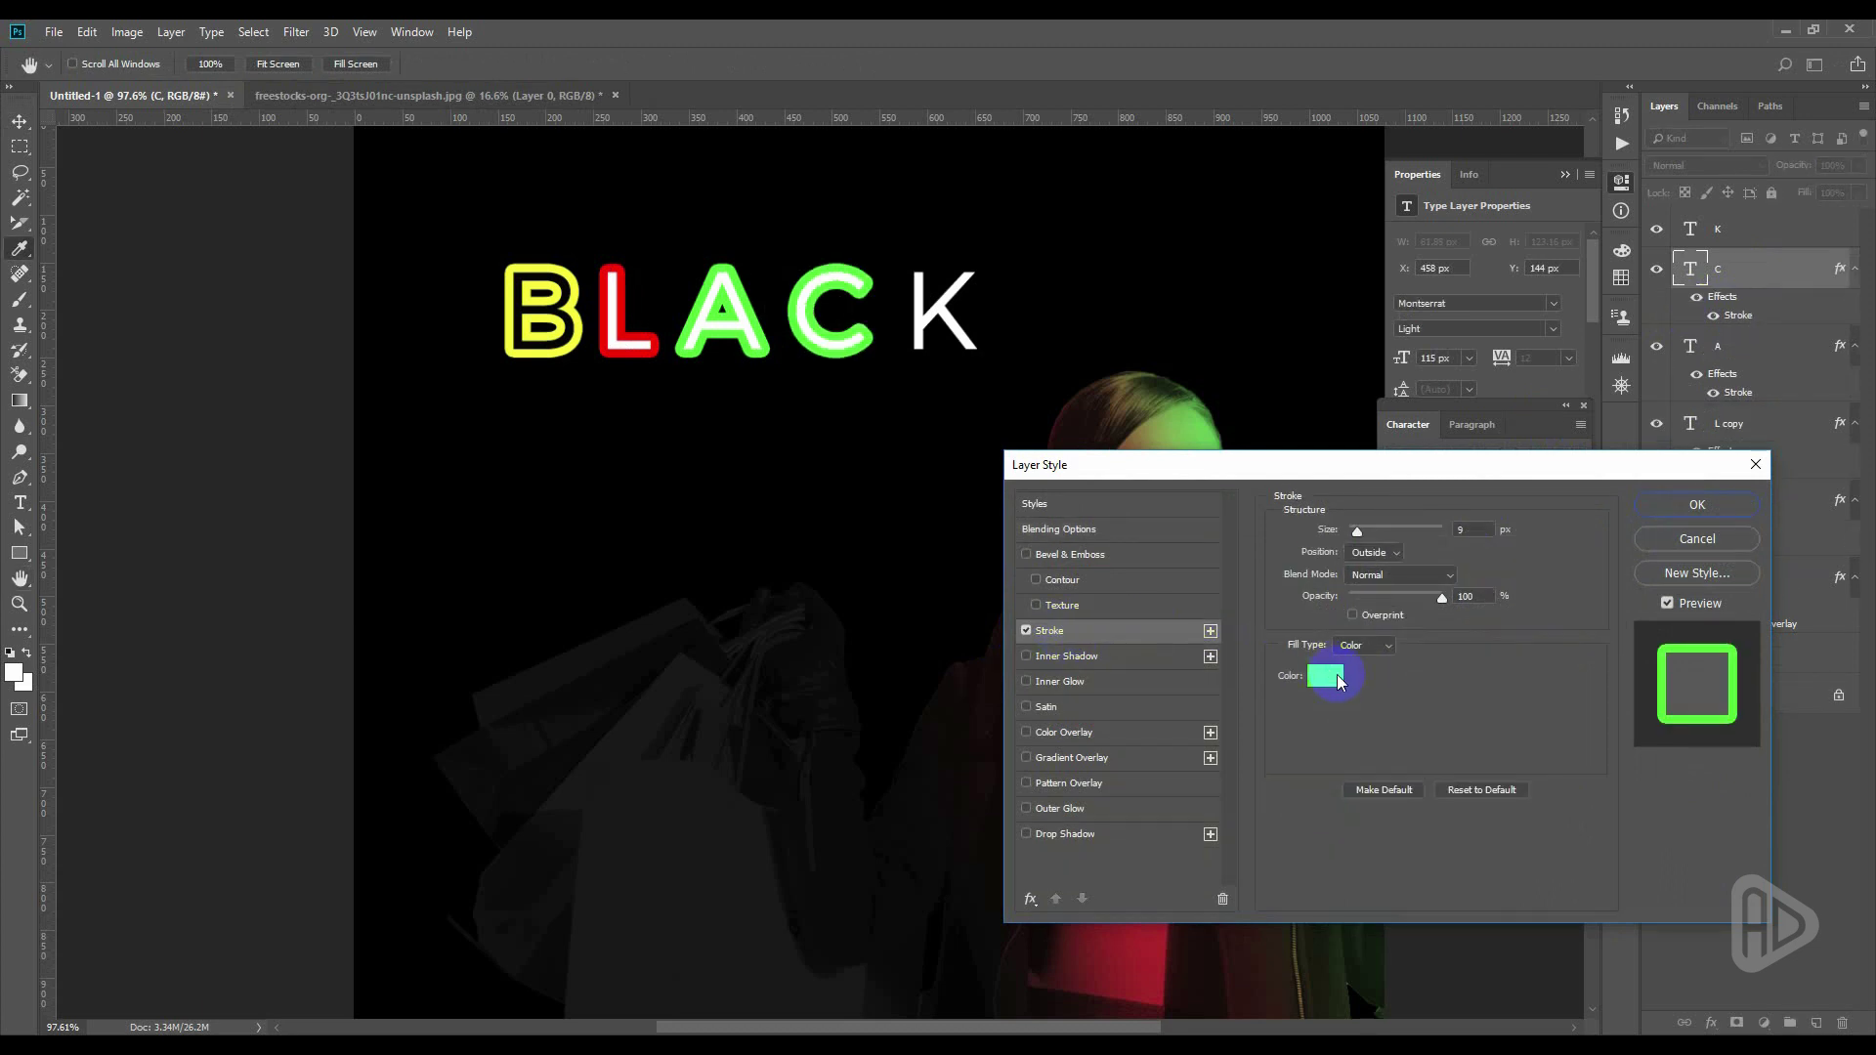
{"action": "left_click", "coordinate": [1326, 676]}
{"action": "left_click", "coordinate": [1521, 688]}
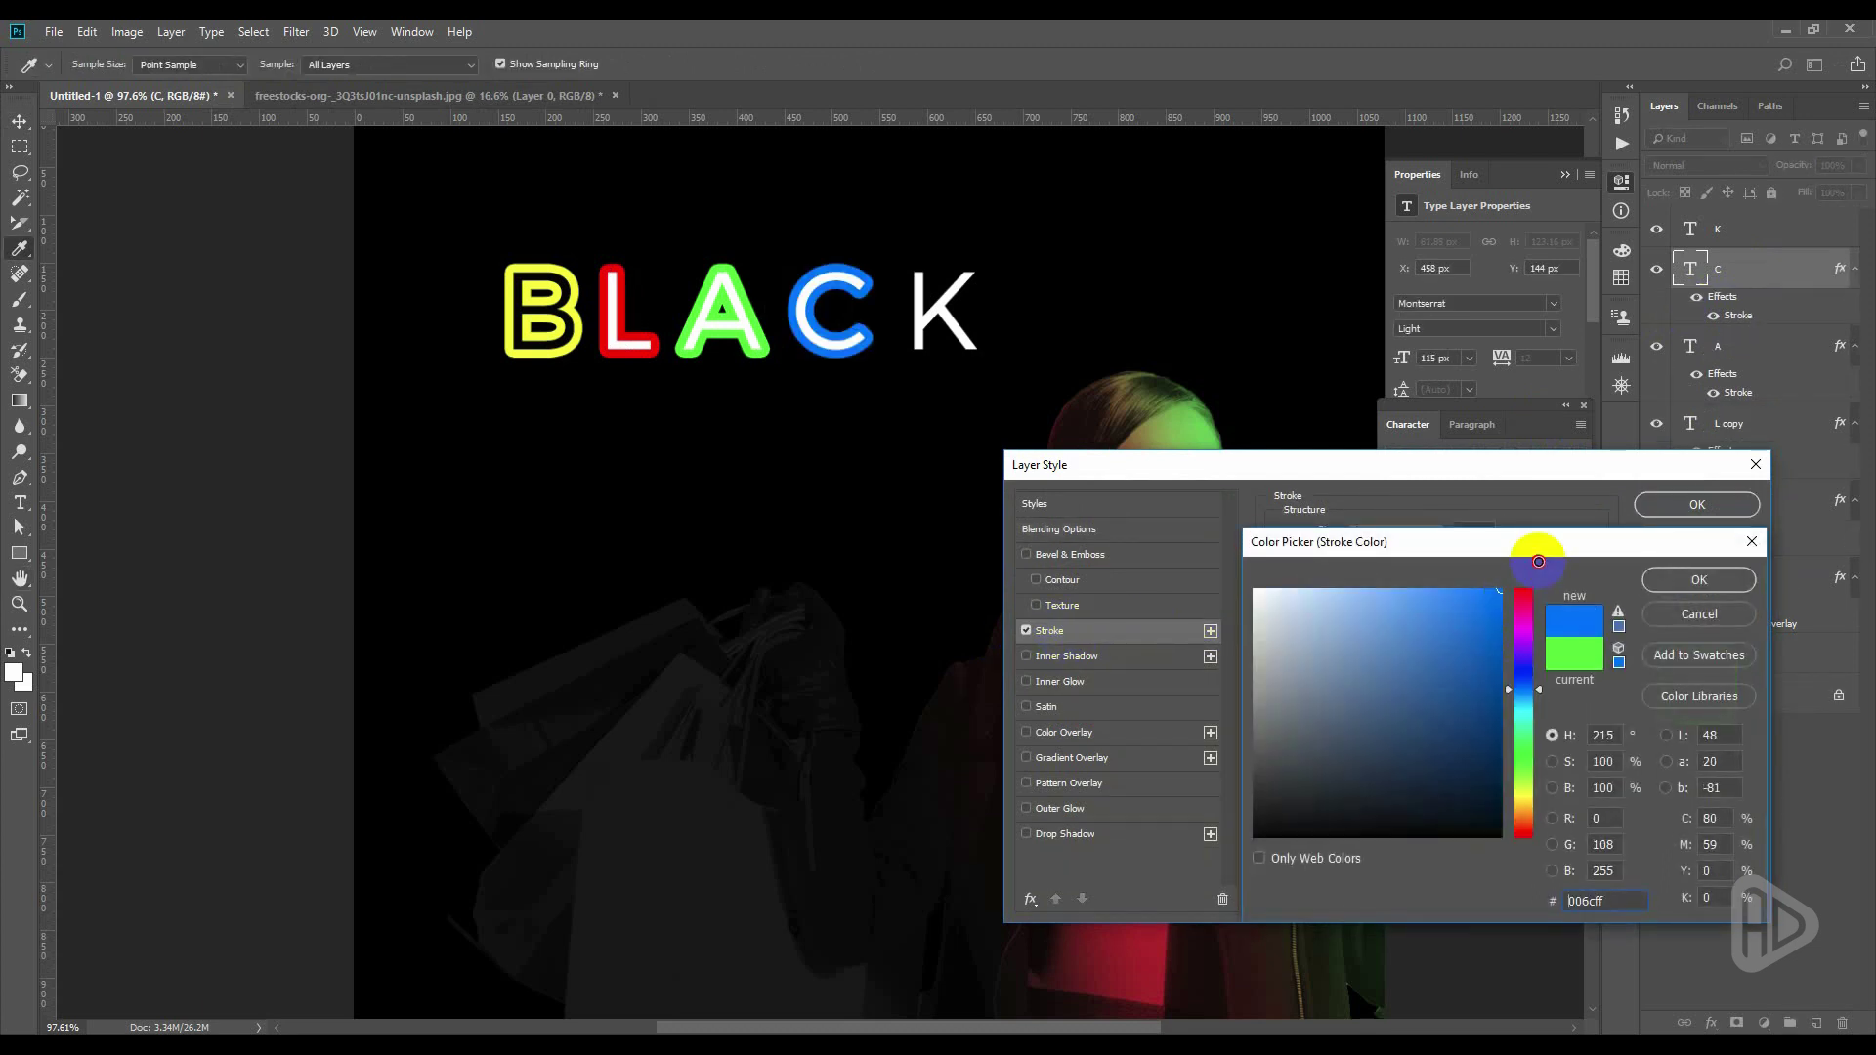
{"action": "left_click", "coordinate": [1685, 586]}
{"action": "left_click", "coordinate": [1697, 504]}
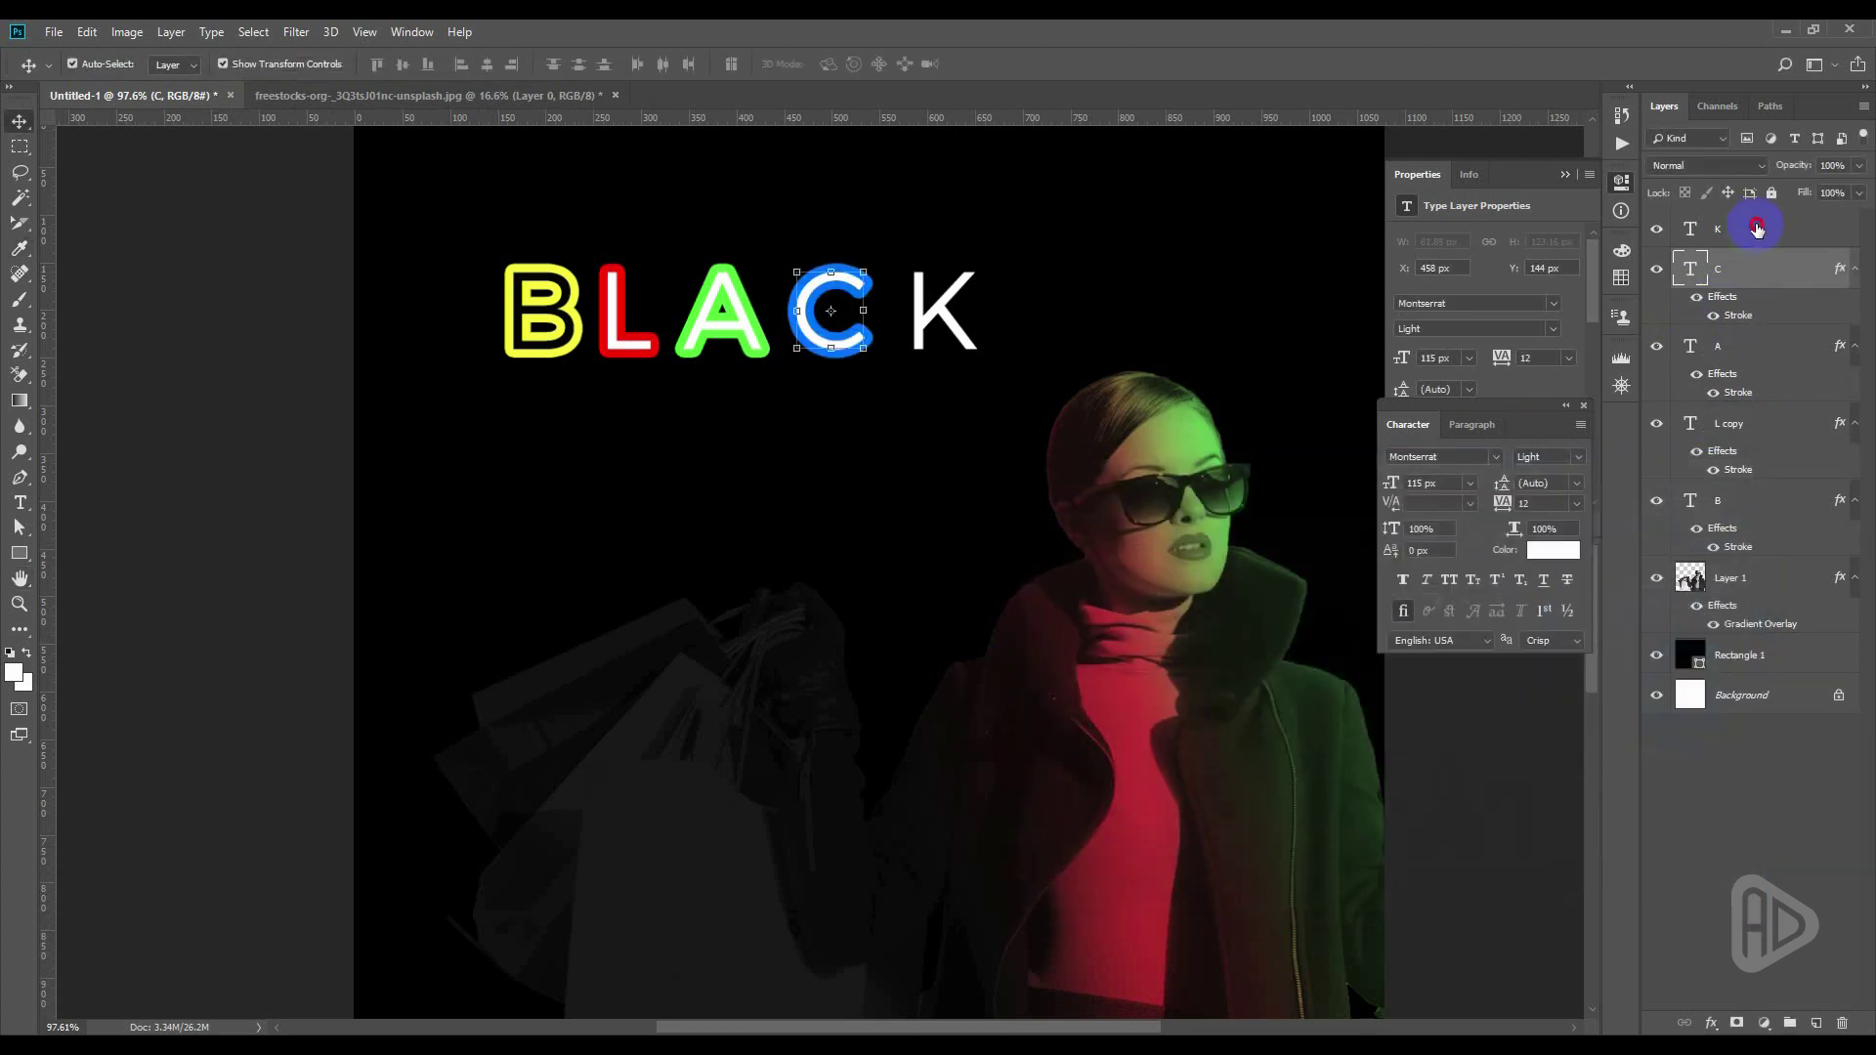
Give the K layer a purple Stroke outline
{"action": "left_click", "coordinate": [1754, 235]}
{"action": "double_click", "coordinate": [1750, 252]}
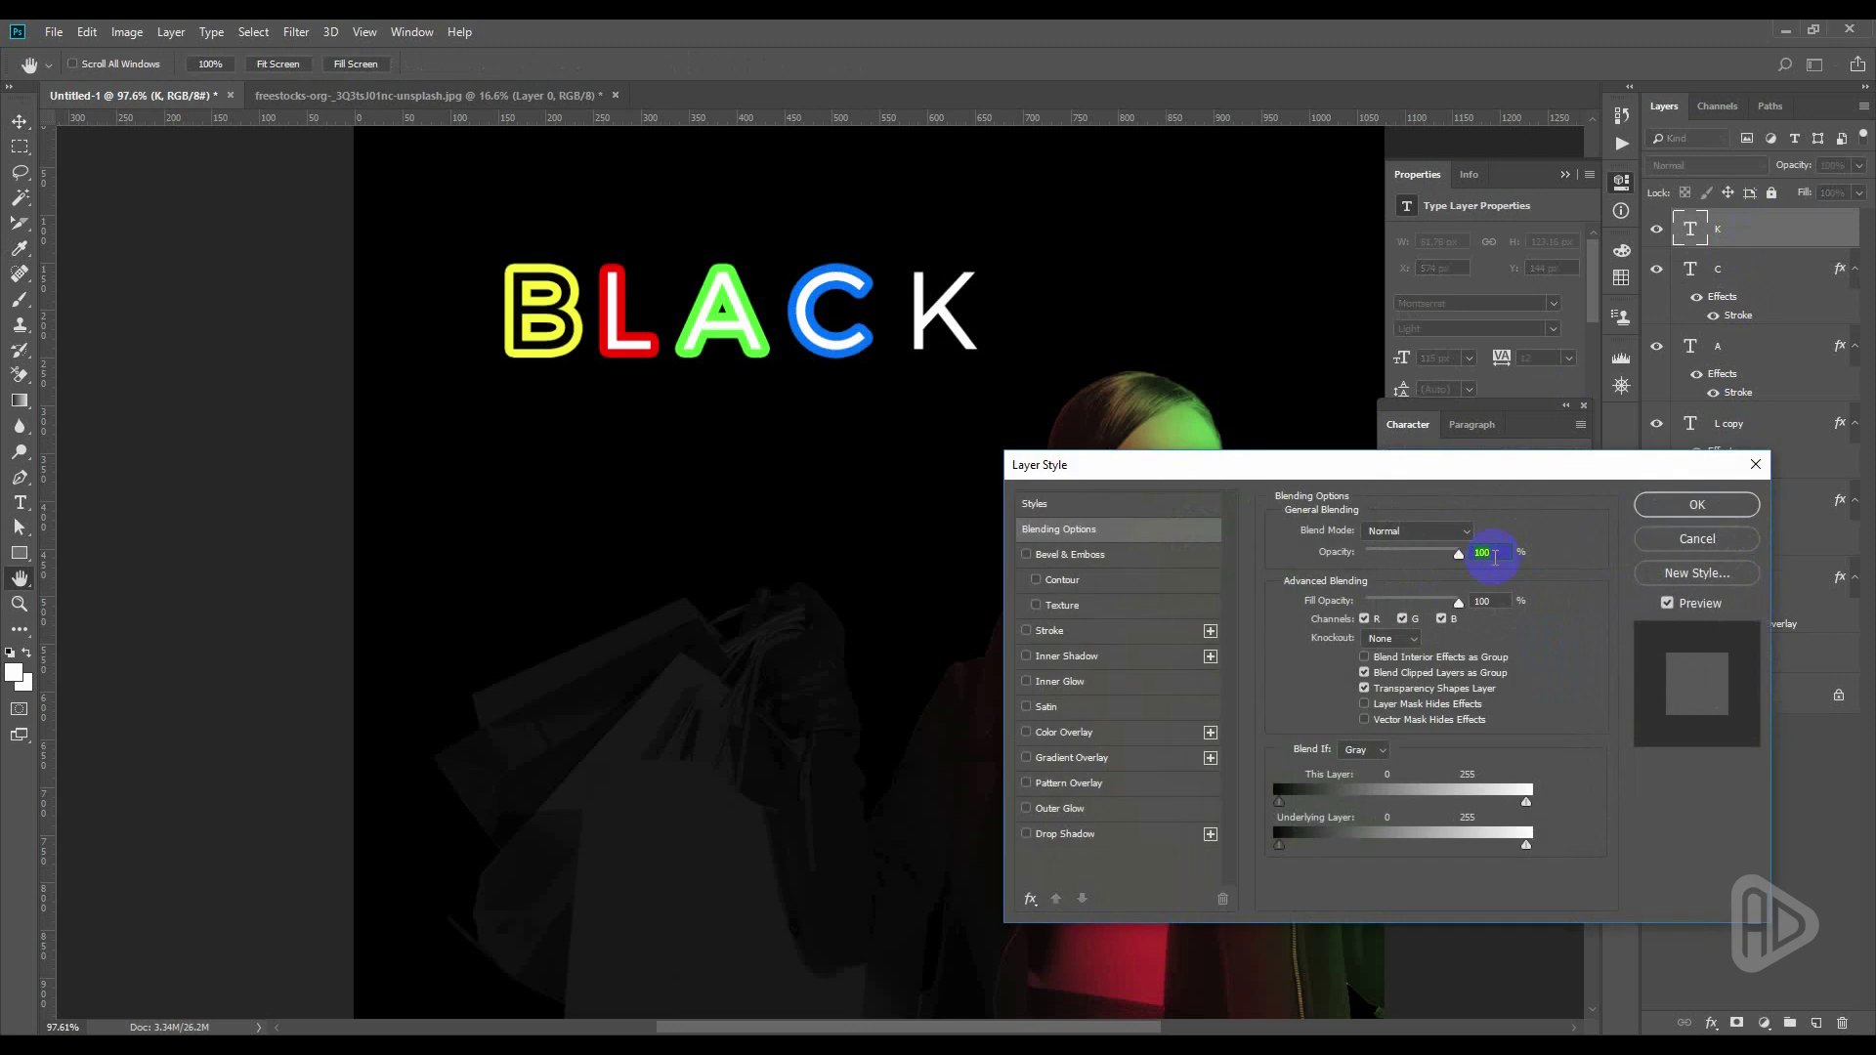
{"action": "left_click", "coordinate": [1076, 639]}
{"action": "left_click", "coordinate": [1319, 673]}
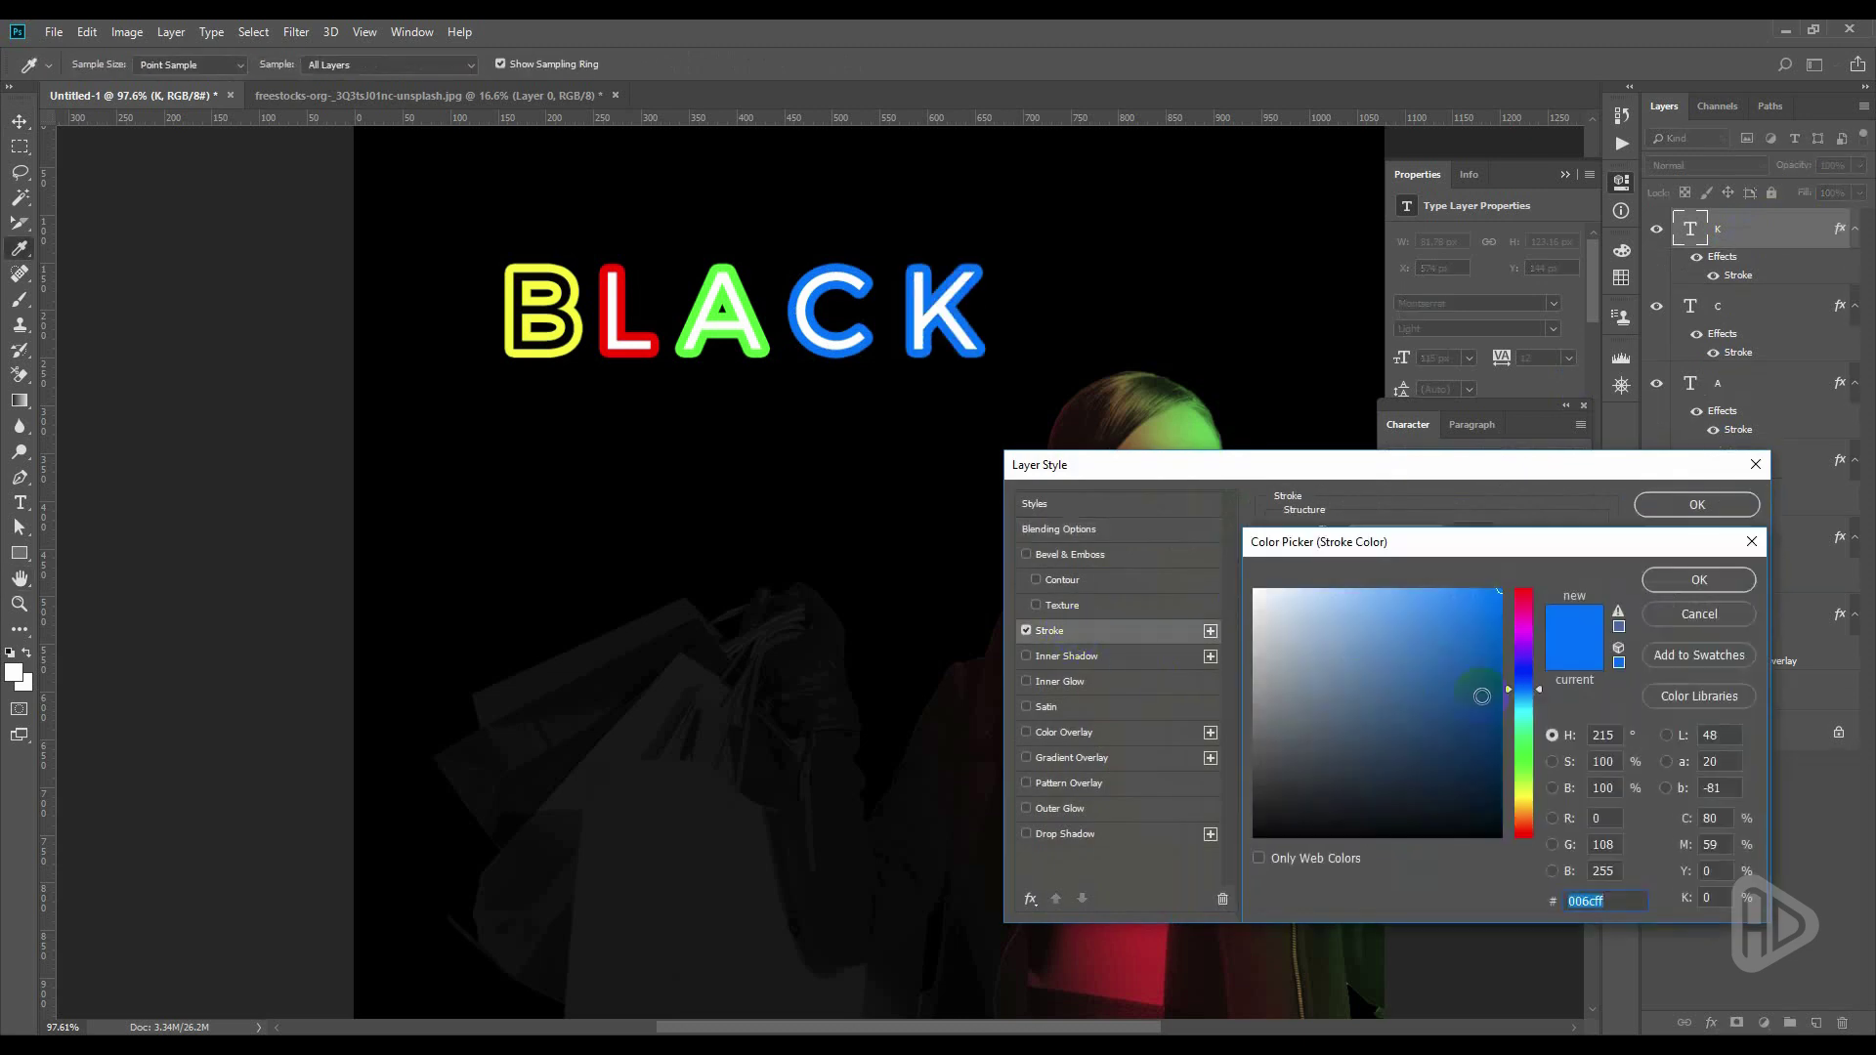
{"action": "left_click", "coordinate": [1527, 640]}
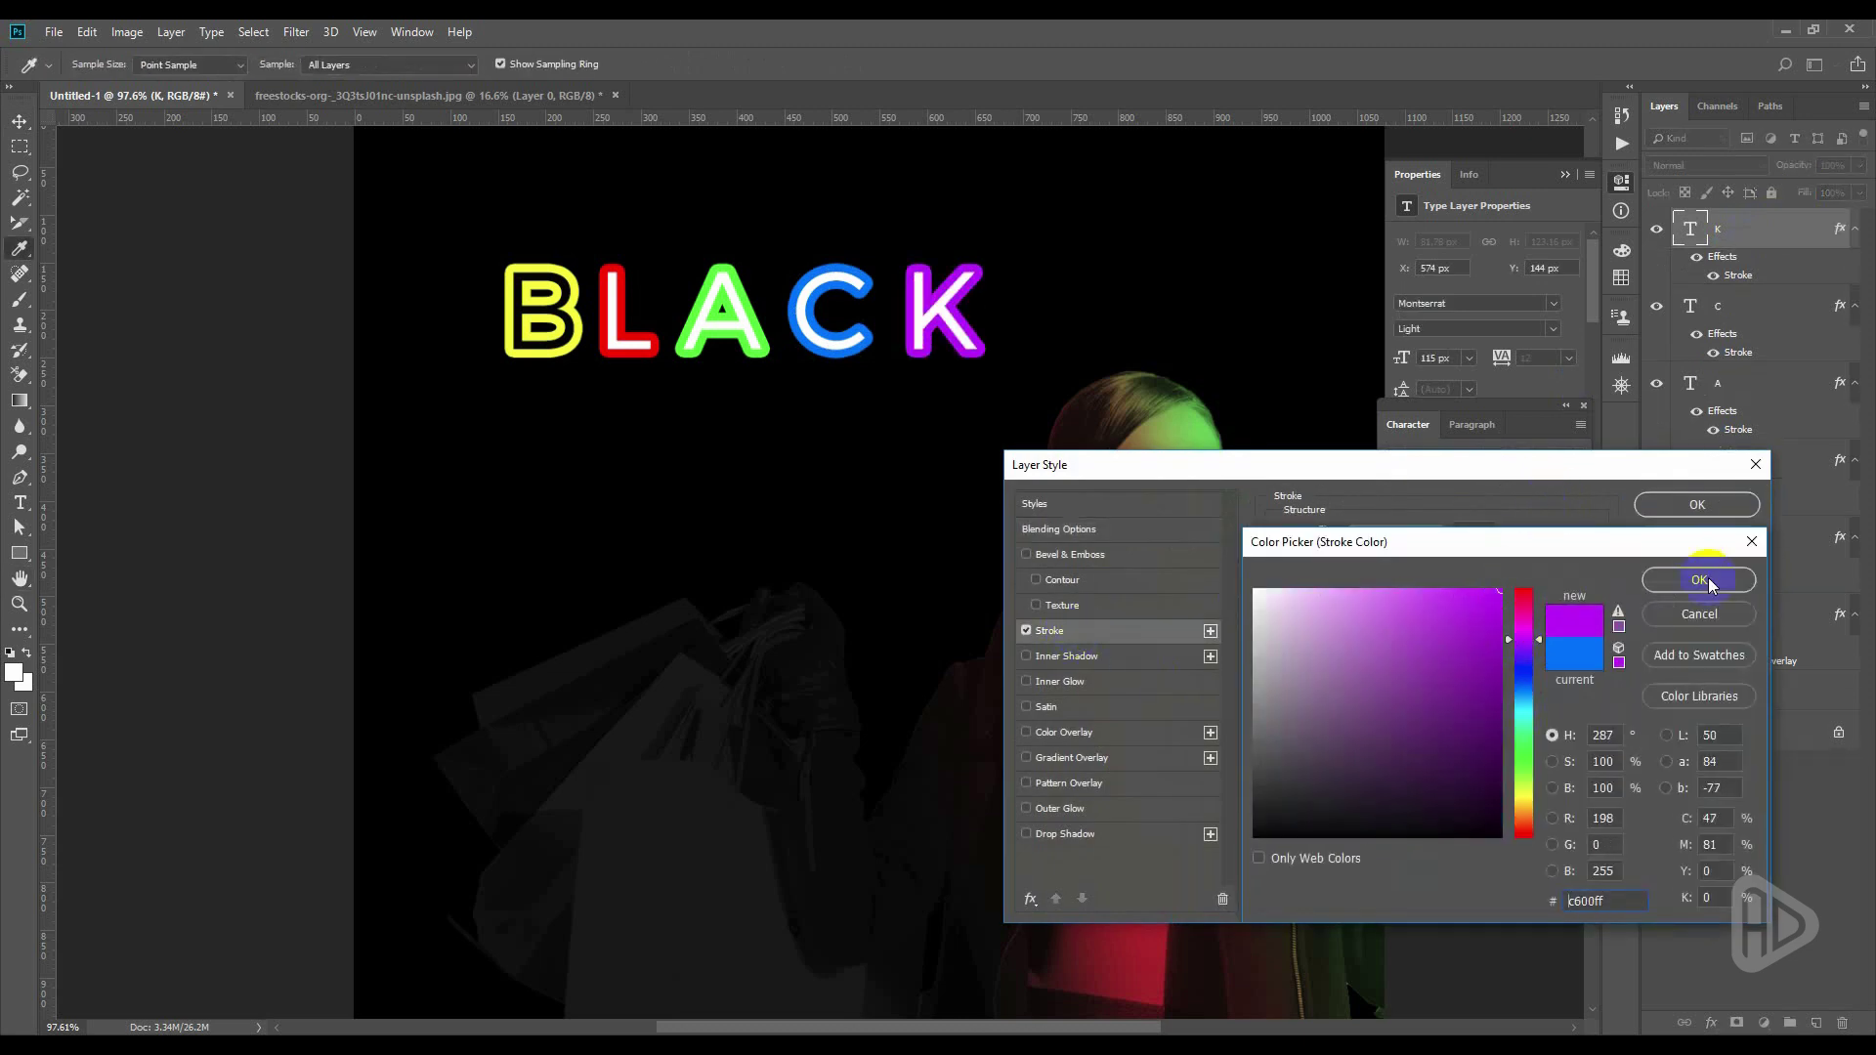
{"action": "left_click", "coordinate": [1700, 581]}
{"action": "left_click", "coordinate": [1697, 505]}
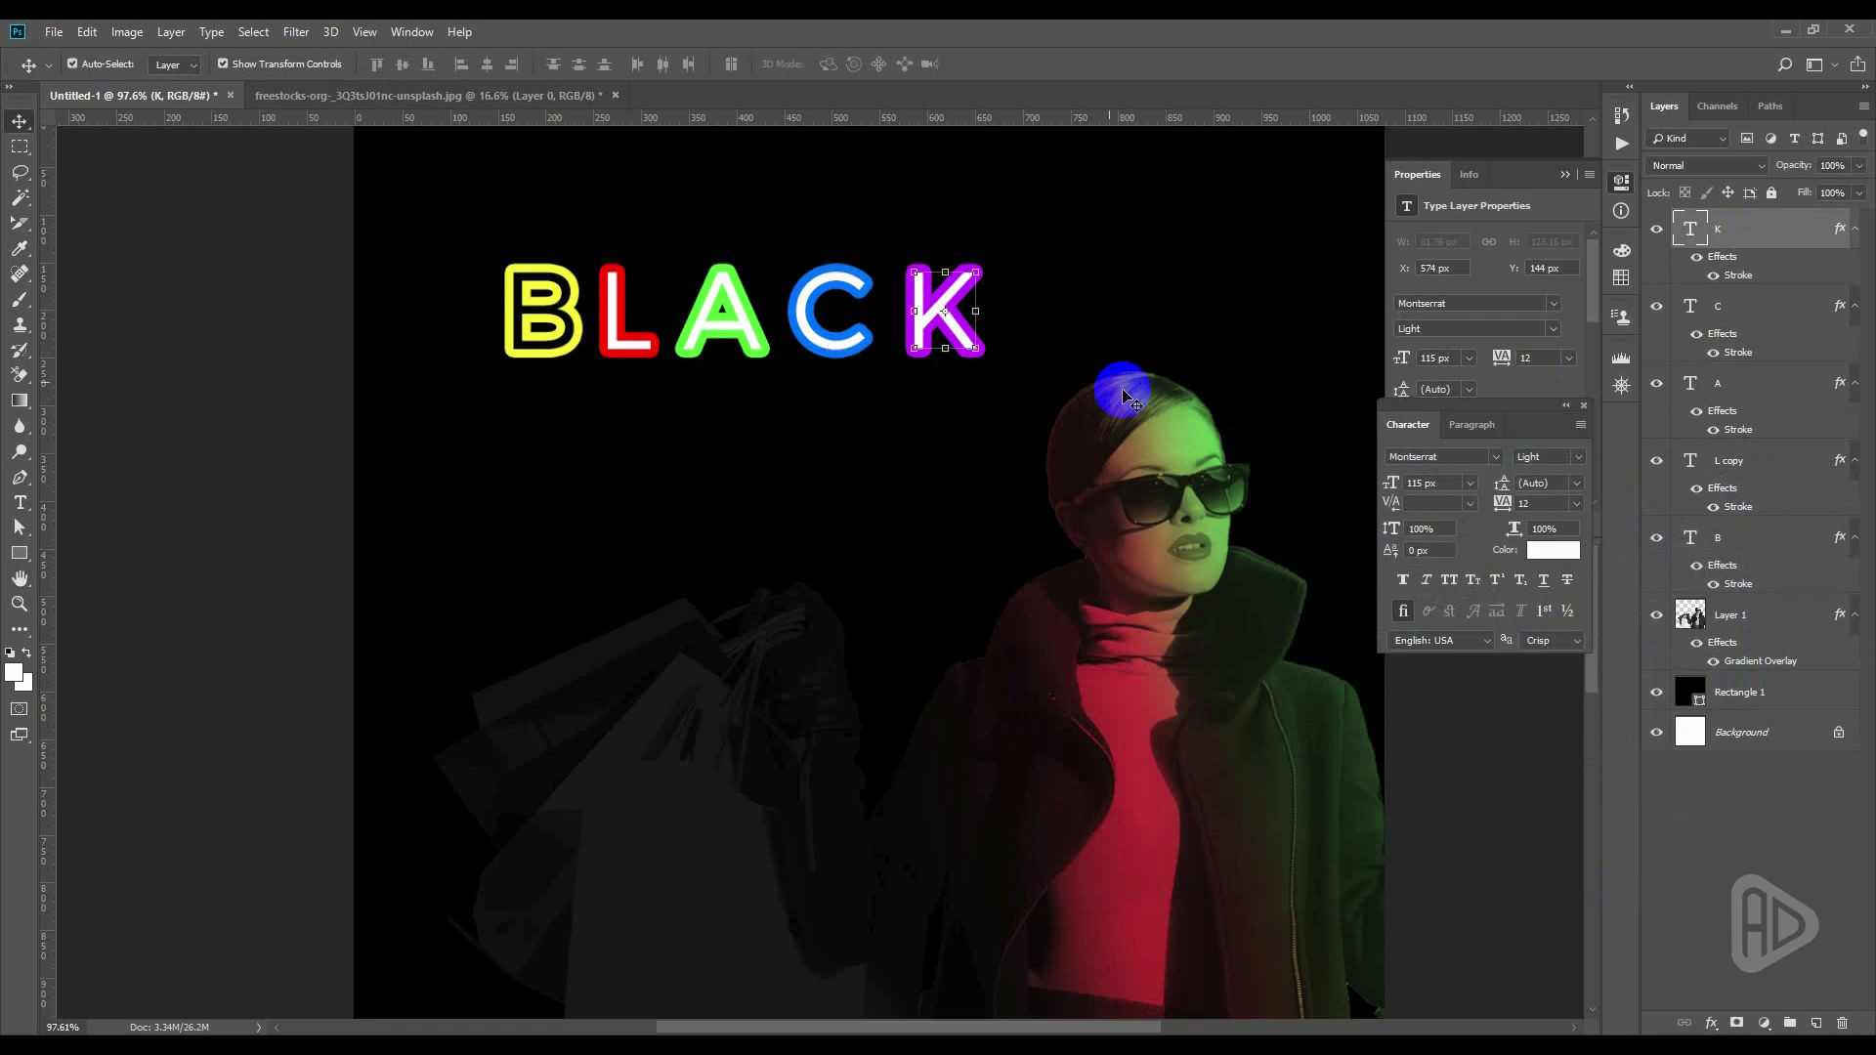
{"action": "left_click", "coordinate": [1697, 300]}
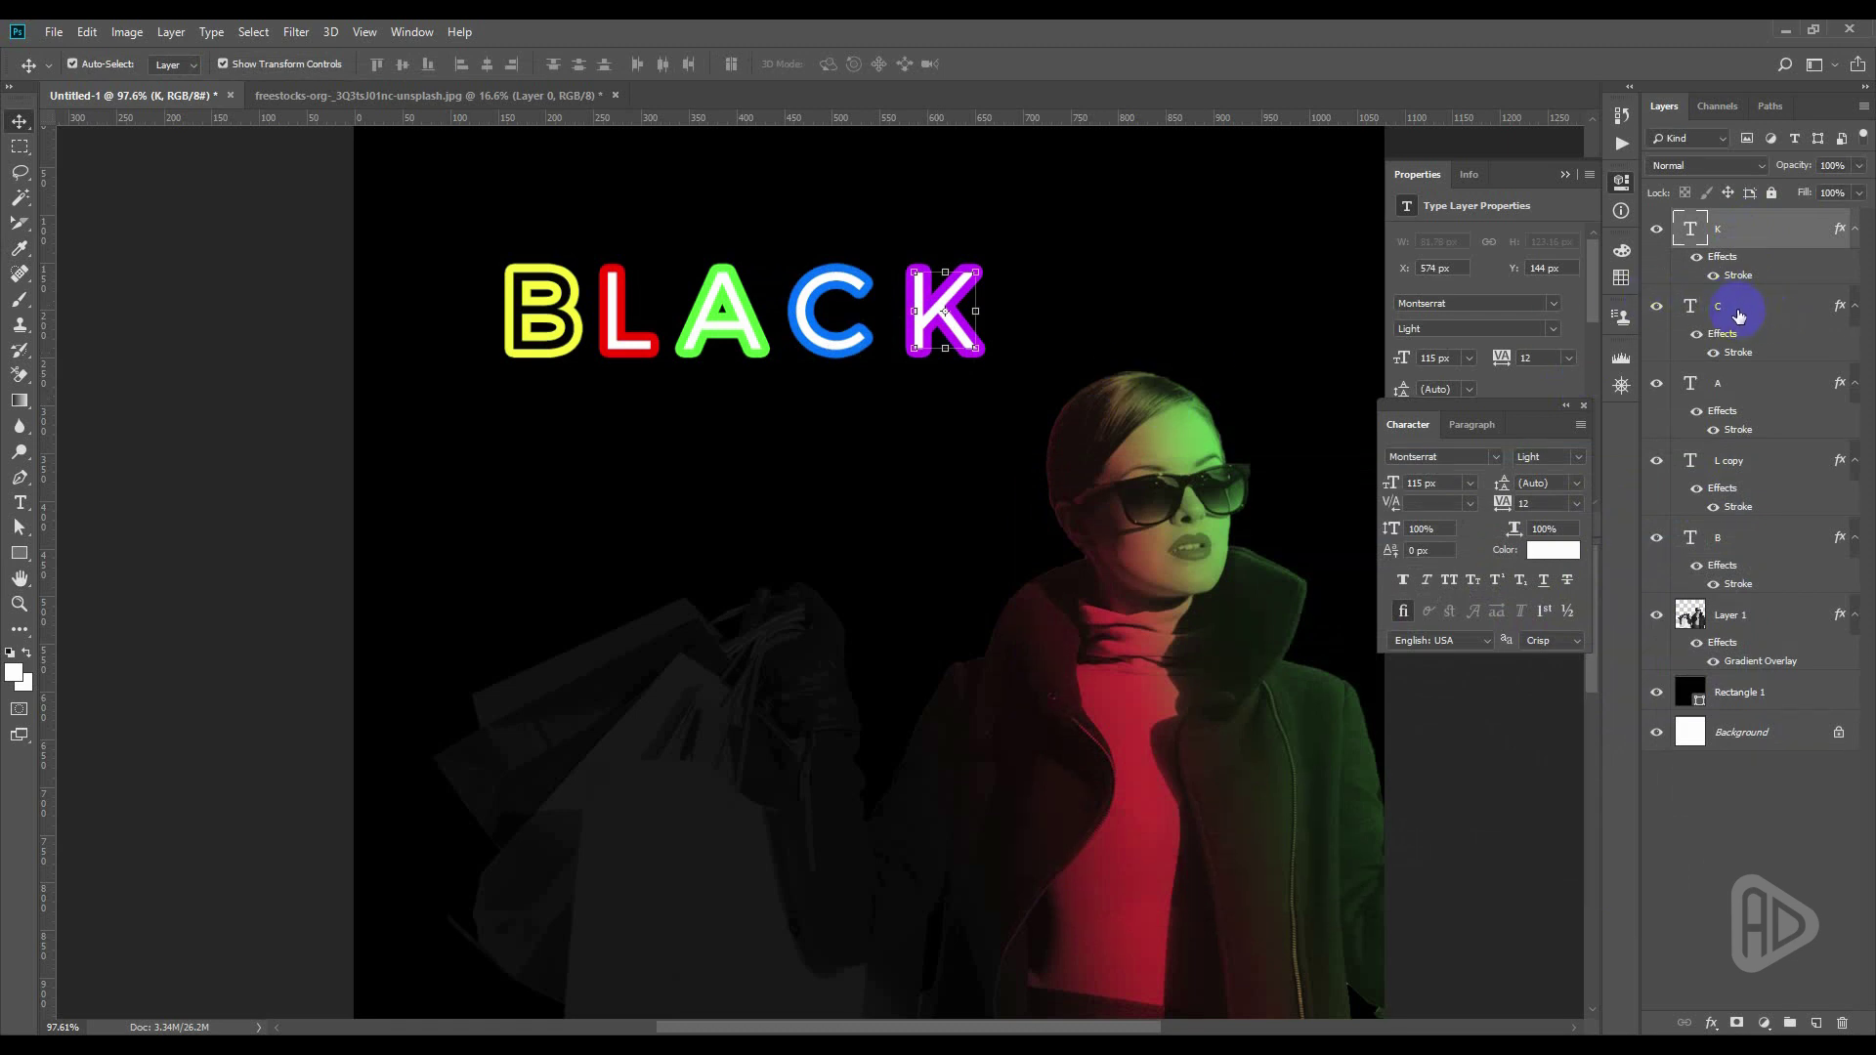
Select all five BLACK letter layers and group them as Group 1
{"action": "left_click", "coordinate": [1731, 310], "text": "shift"}
{"action": "left_click", "coordinate": [1729, 383], "text": "shift"}
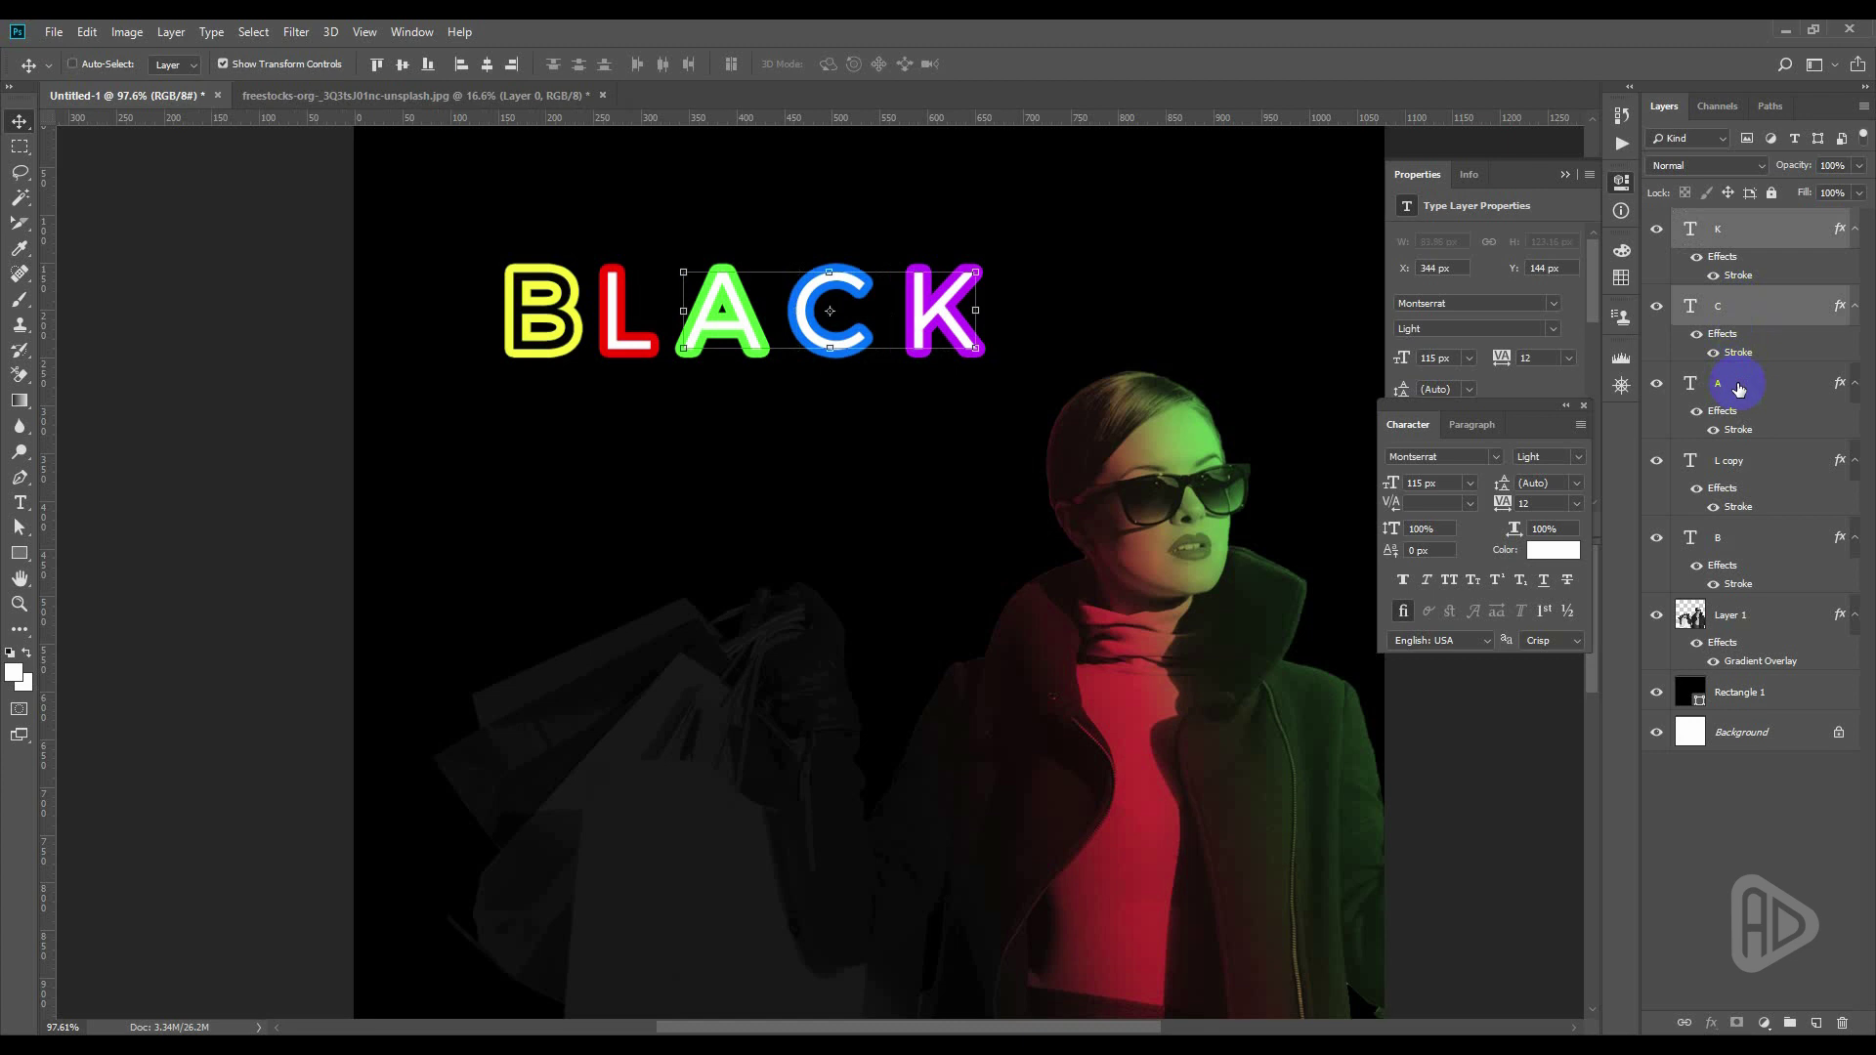
{"action": "left_click", "coordinate": [1733, 463], "text": "shift"}
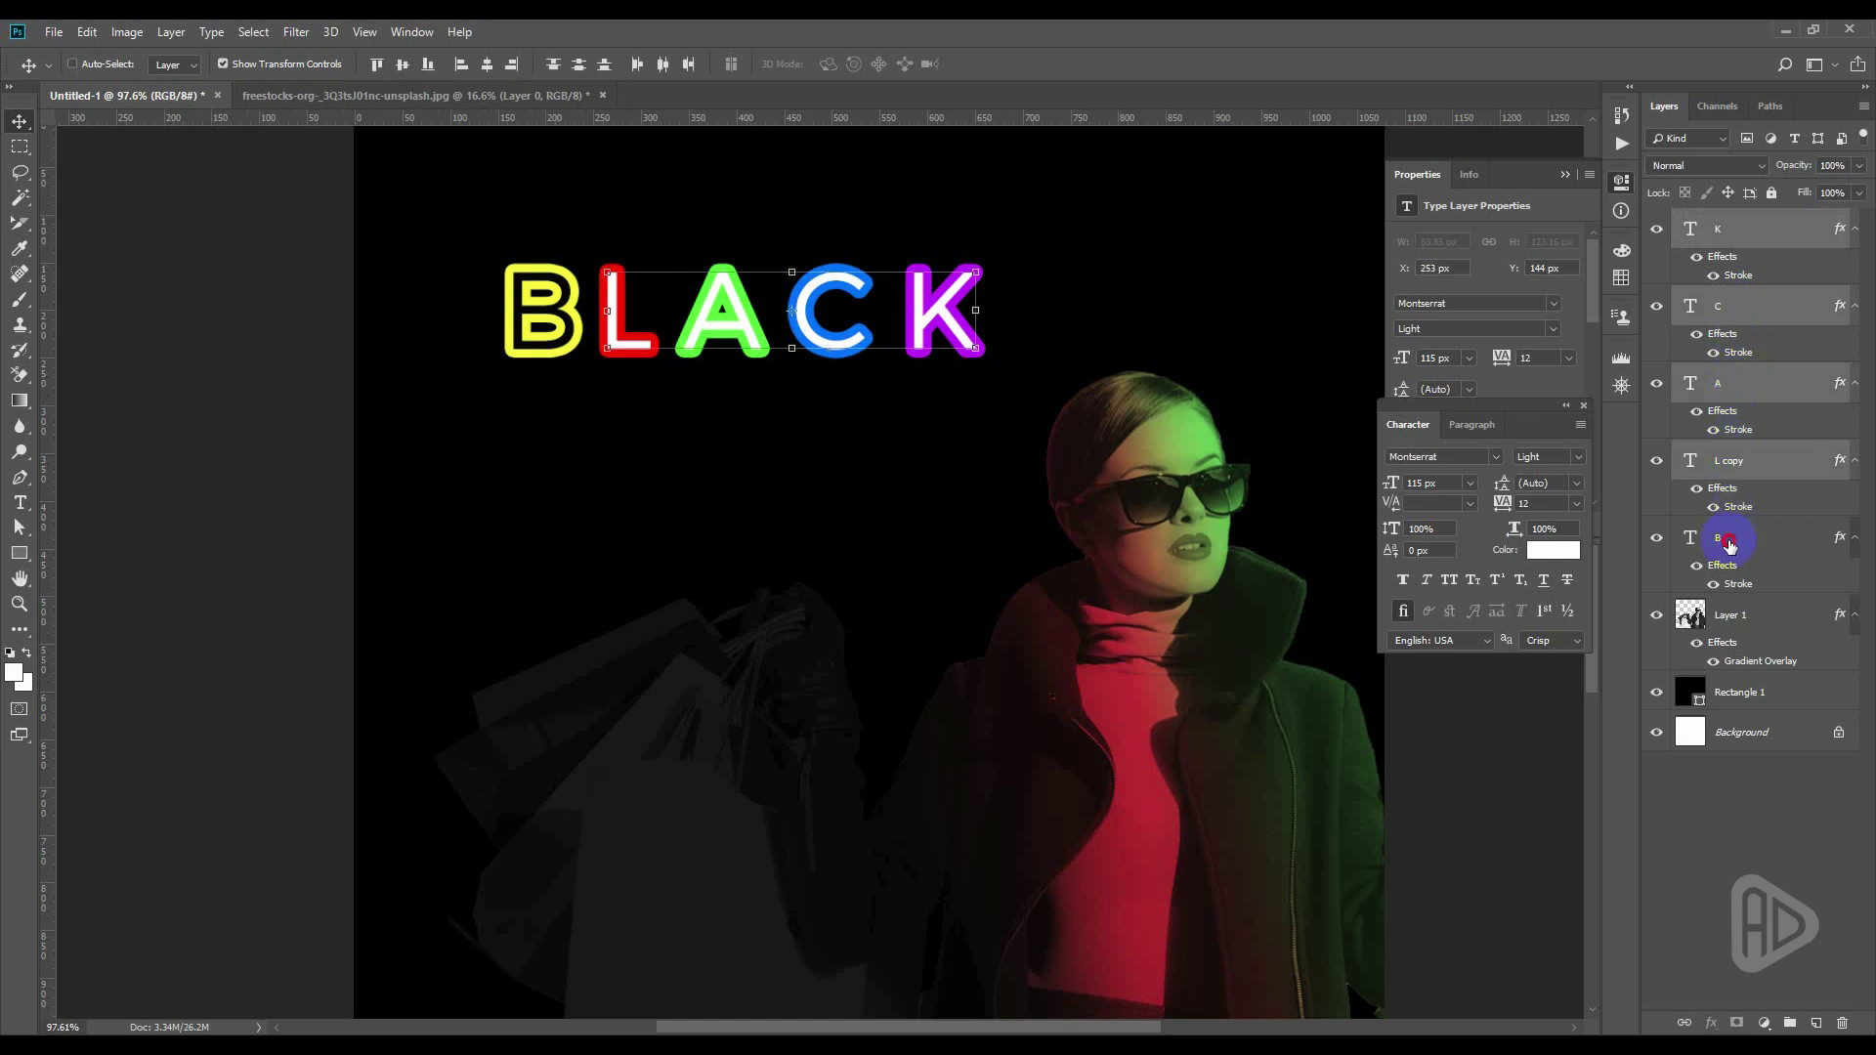
{"action": "left_click", "coordinate": [1729, 545], "text": "shift"}
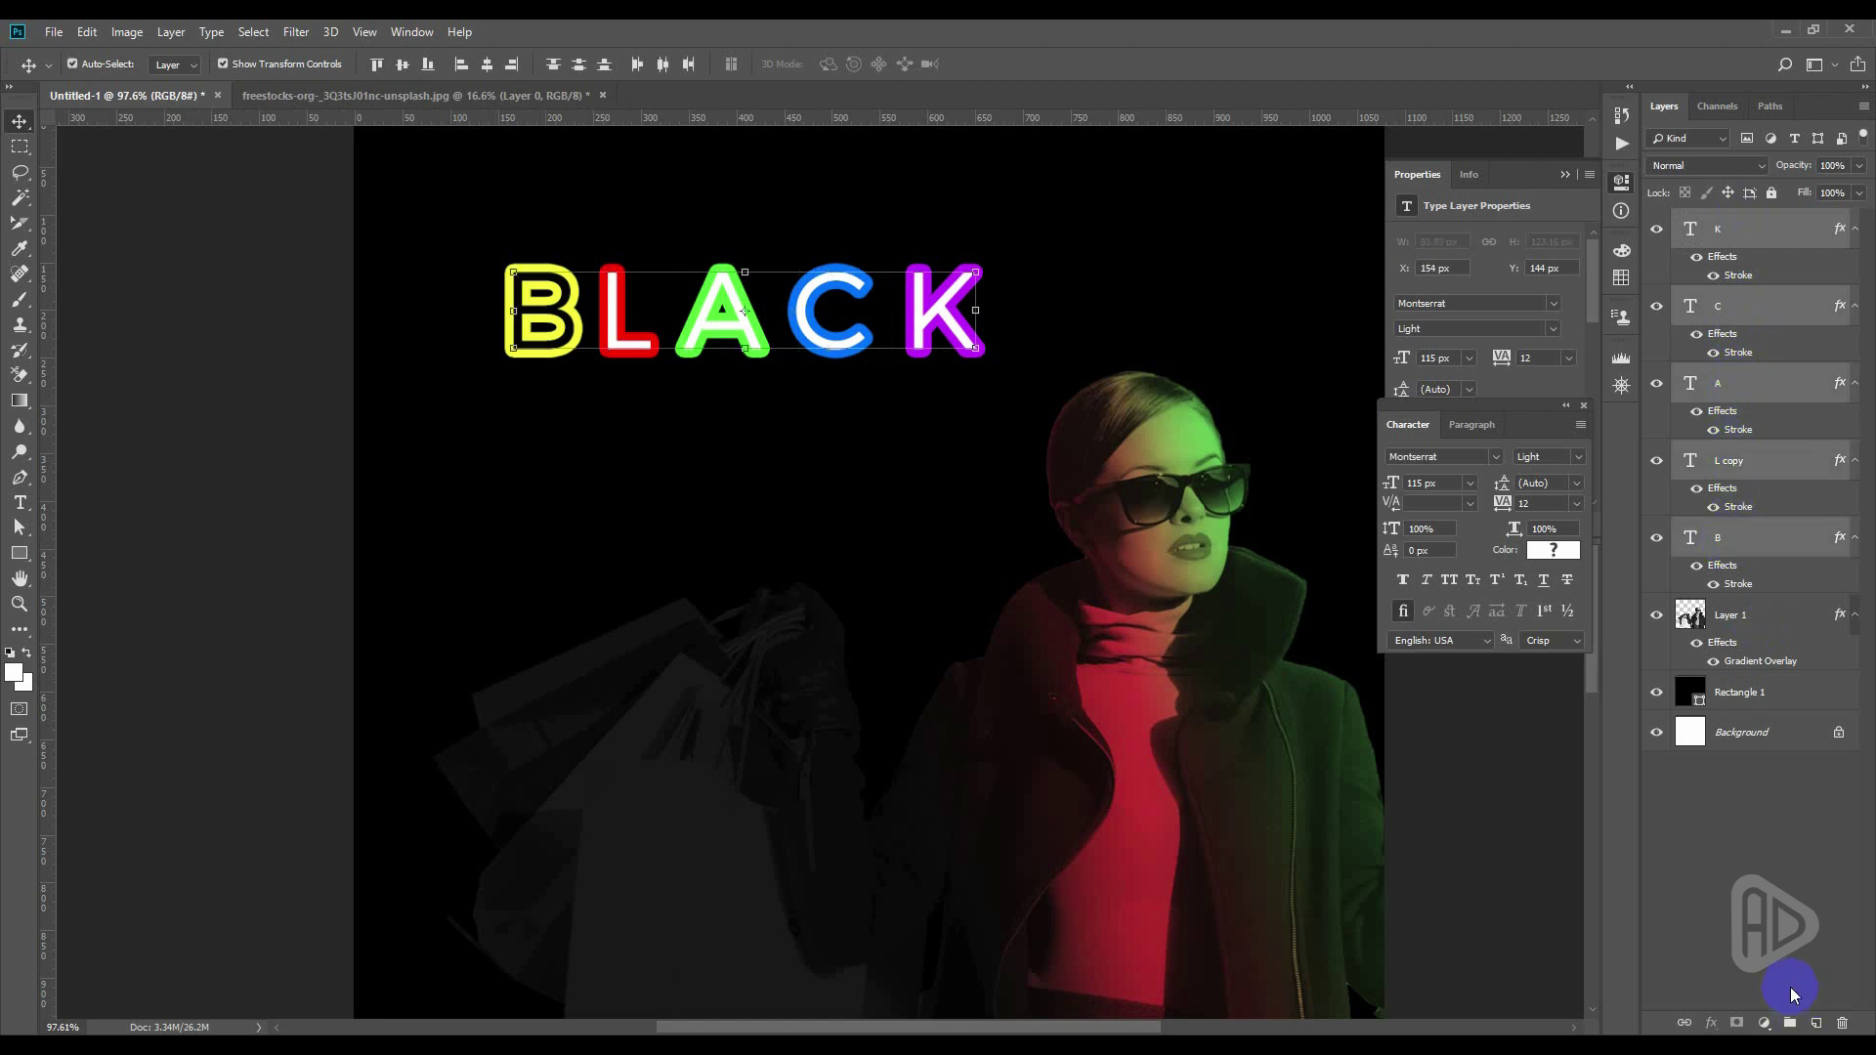
{"action": "left_click", "coordinate": [1788, 1024]}
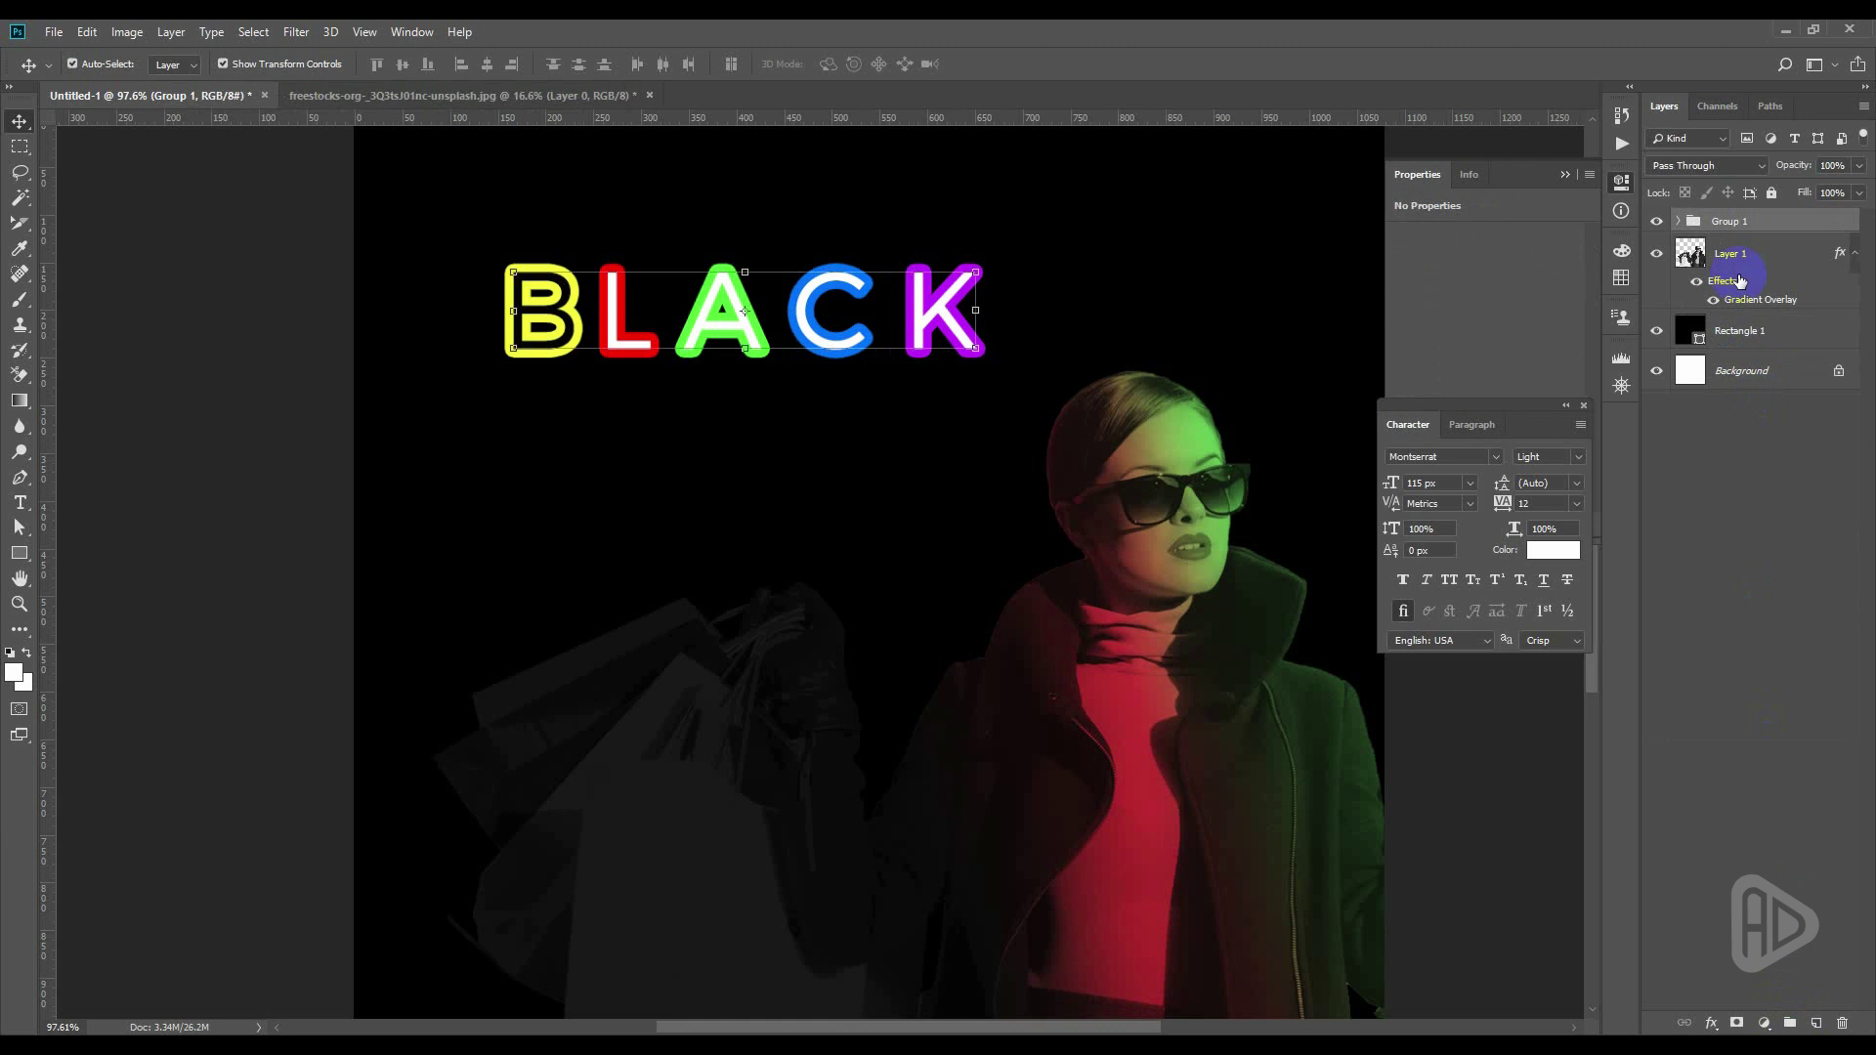
Duplicate Group 1 as Group 1 copy in the Layers panel
{"action": "right_click", "coordinate": [1767, 227]}
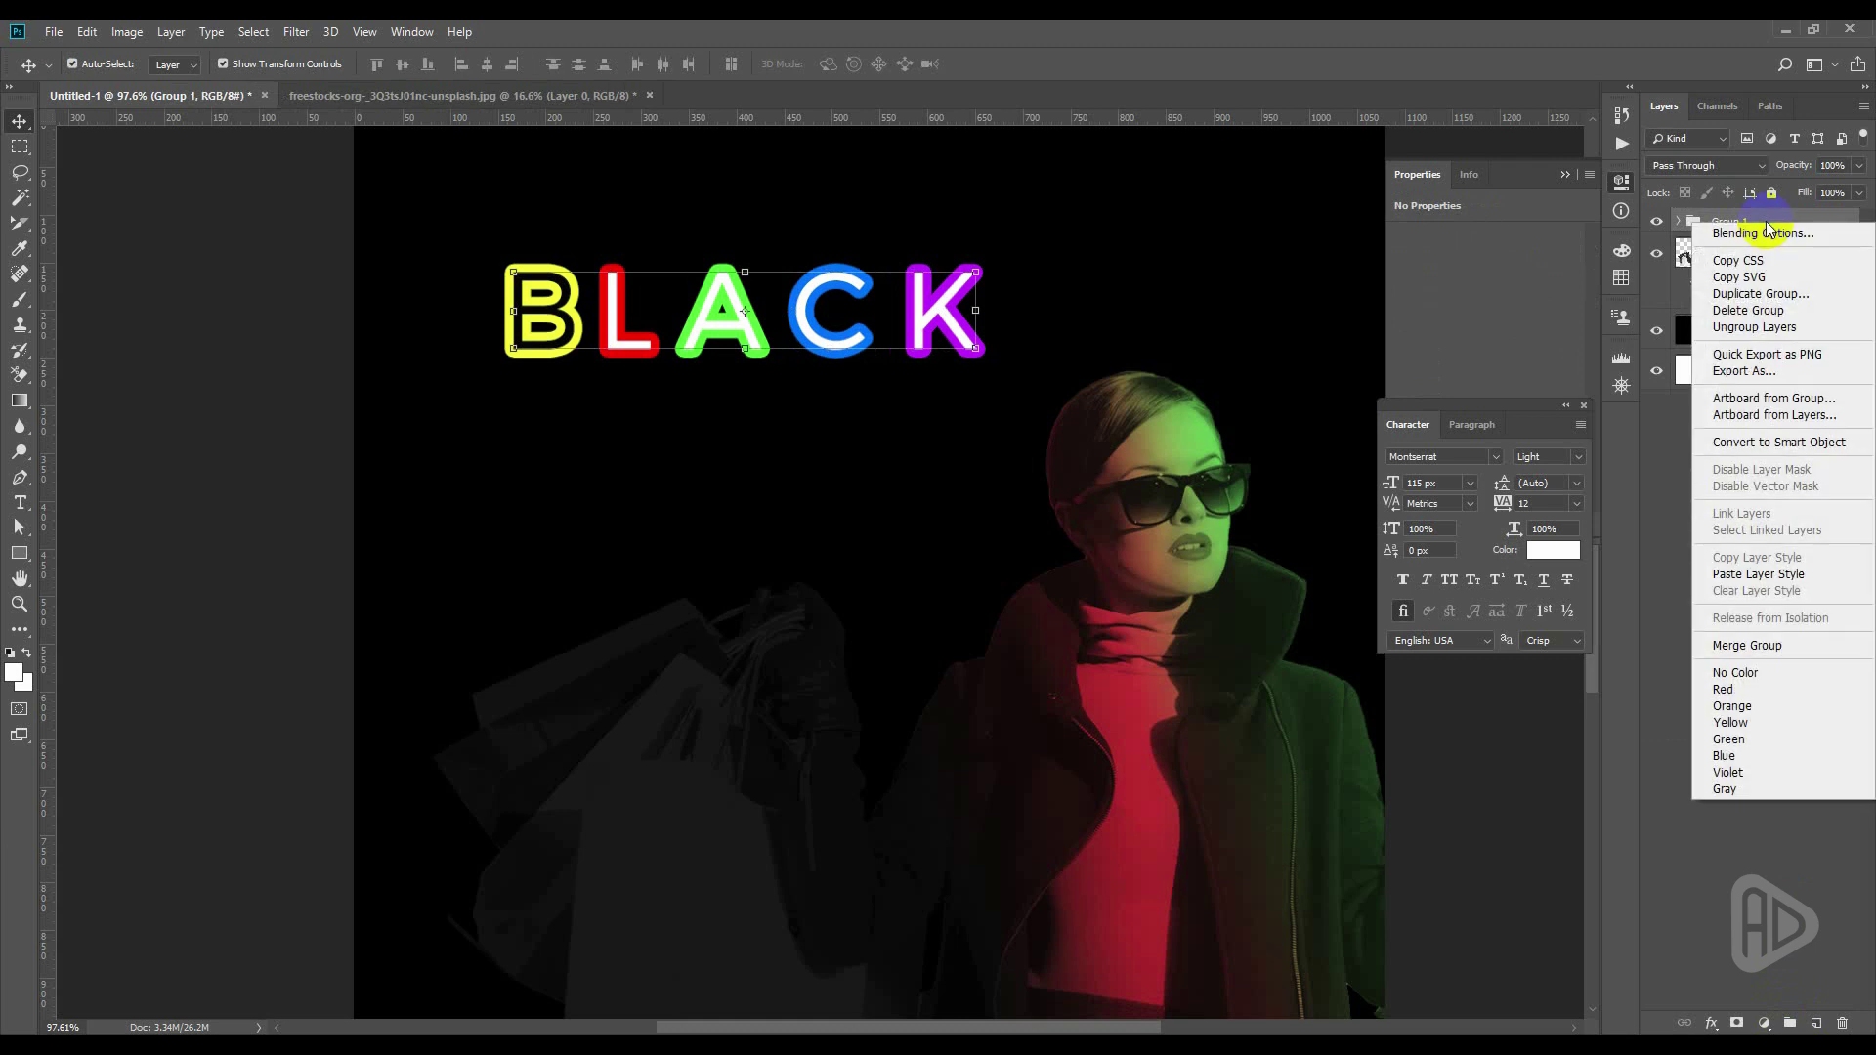
{"action": "left_click", "coordinate": [1748, 222]}
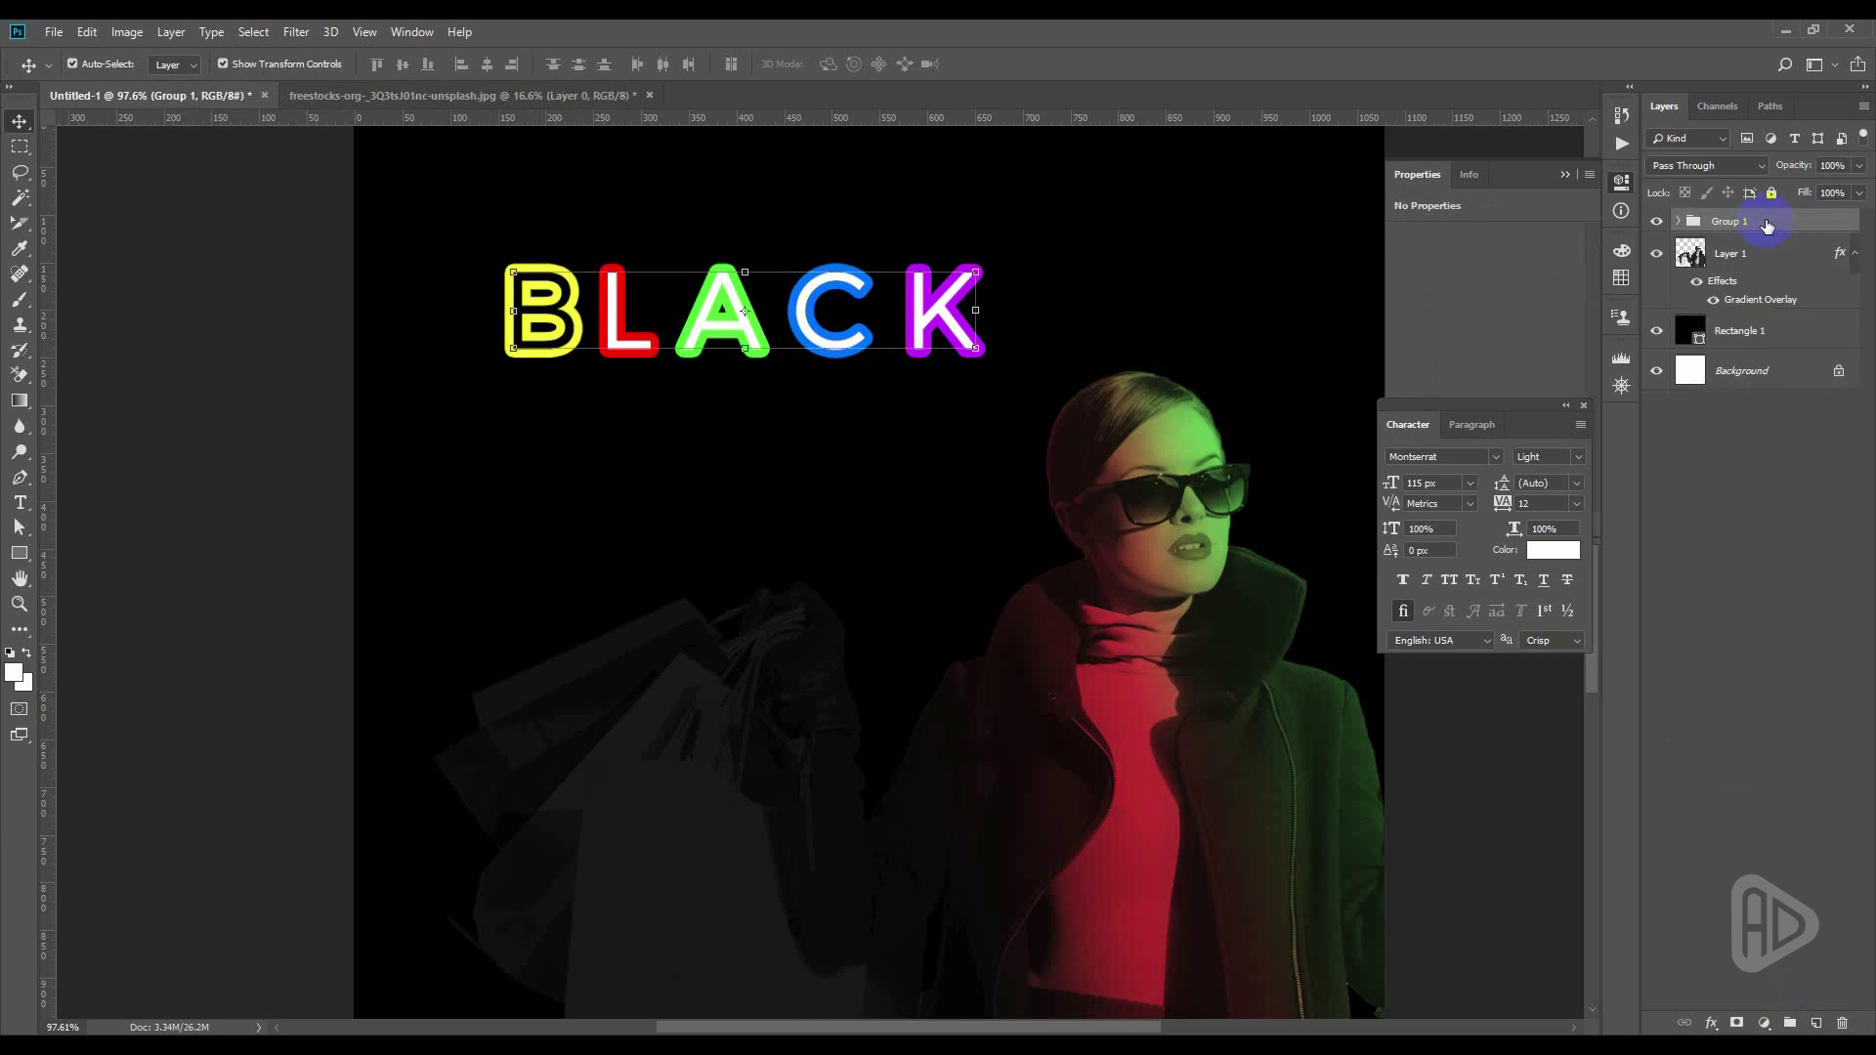
{"action": "left_click_drag", "start_coordinate": [1767, 227], "coordinate": [1770, 245]}
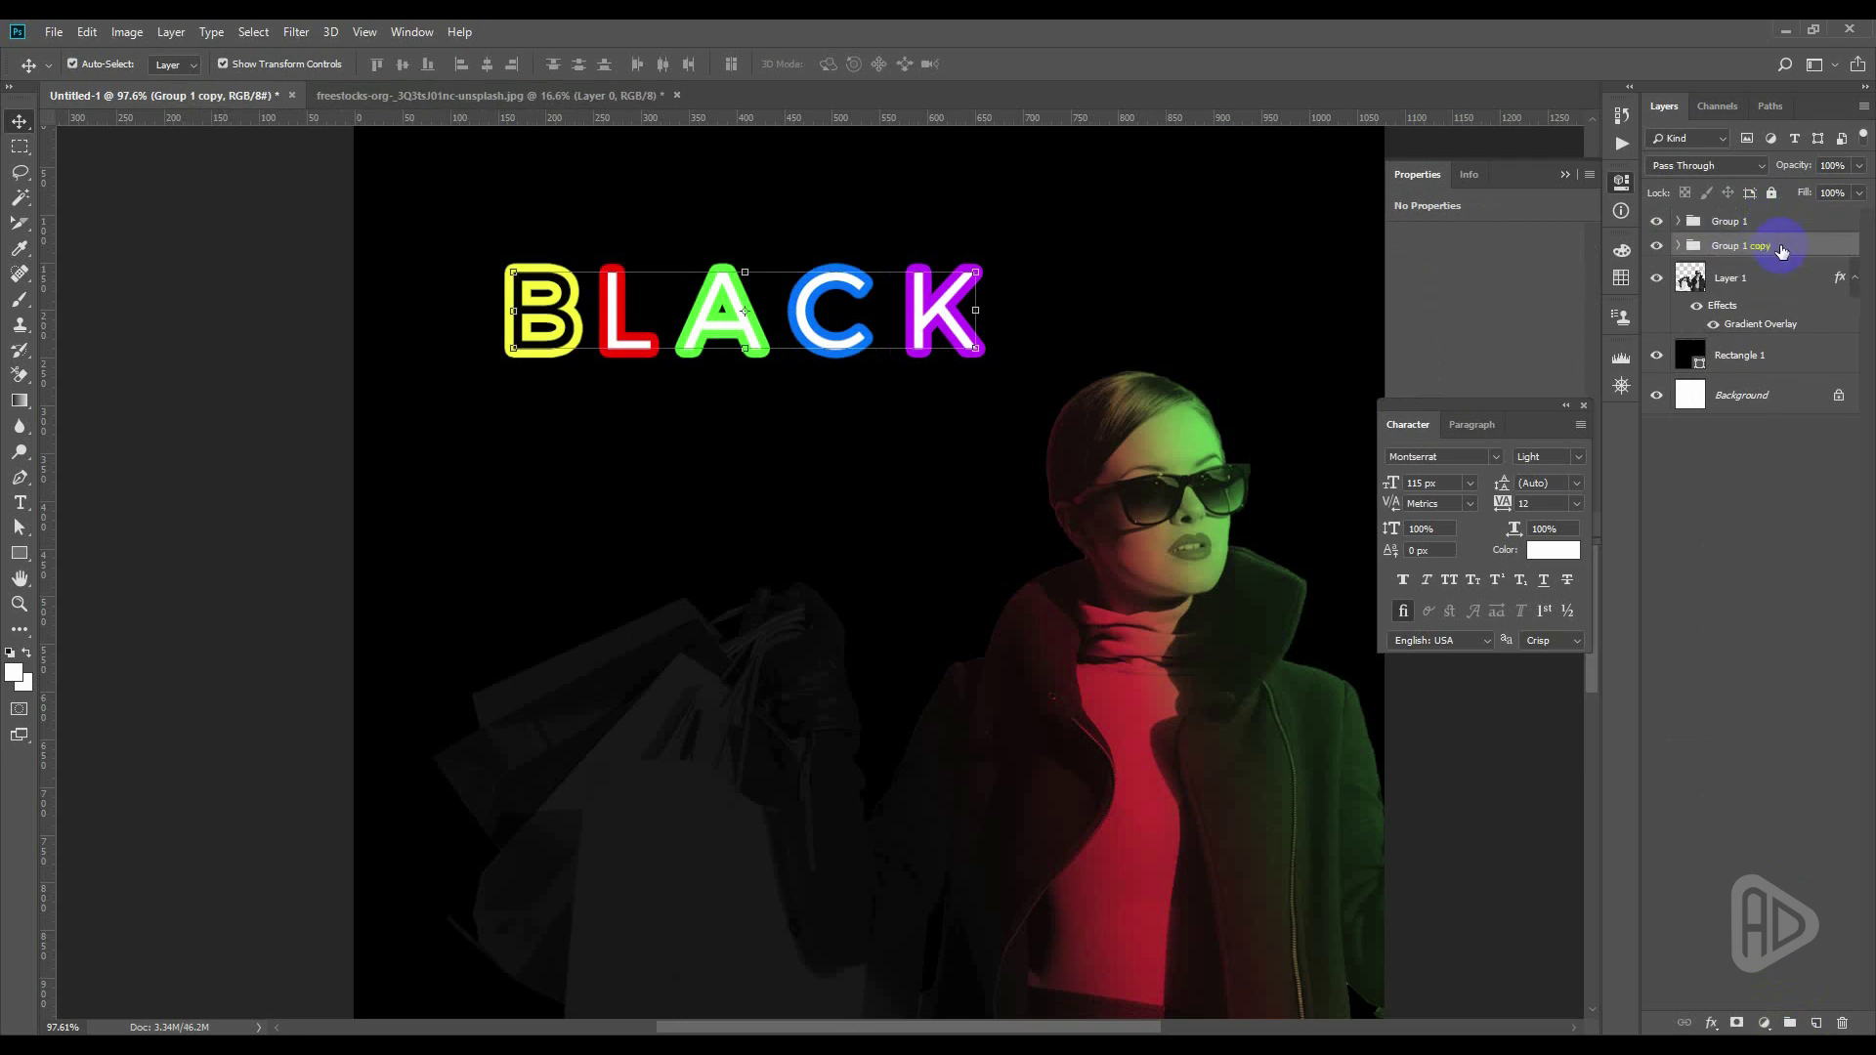
Add a white Stroke to Group 1 copy's layer style
{"action": "double_click", "coordinate": [1781, 250]}
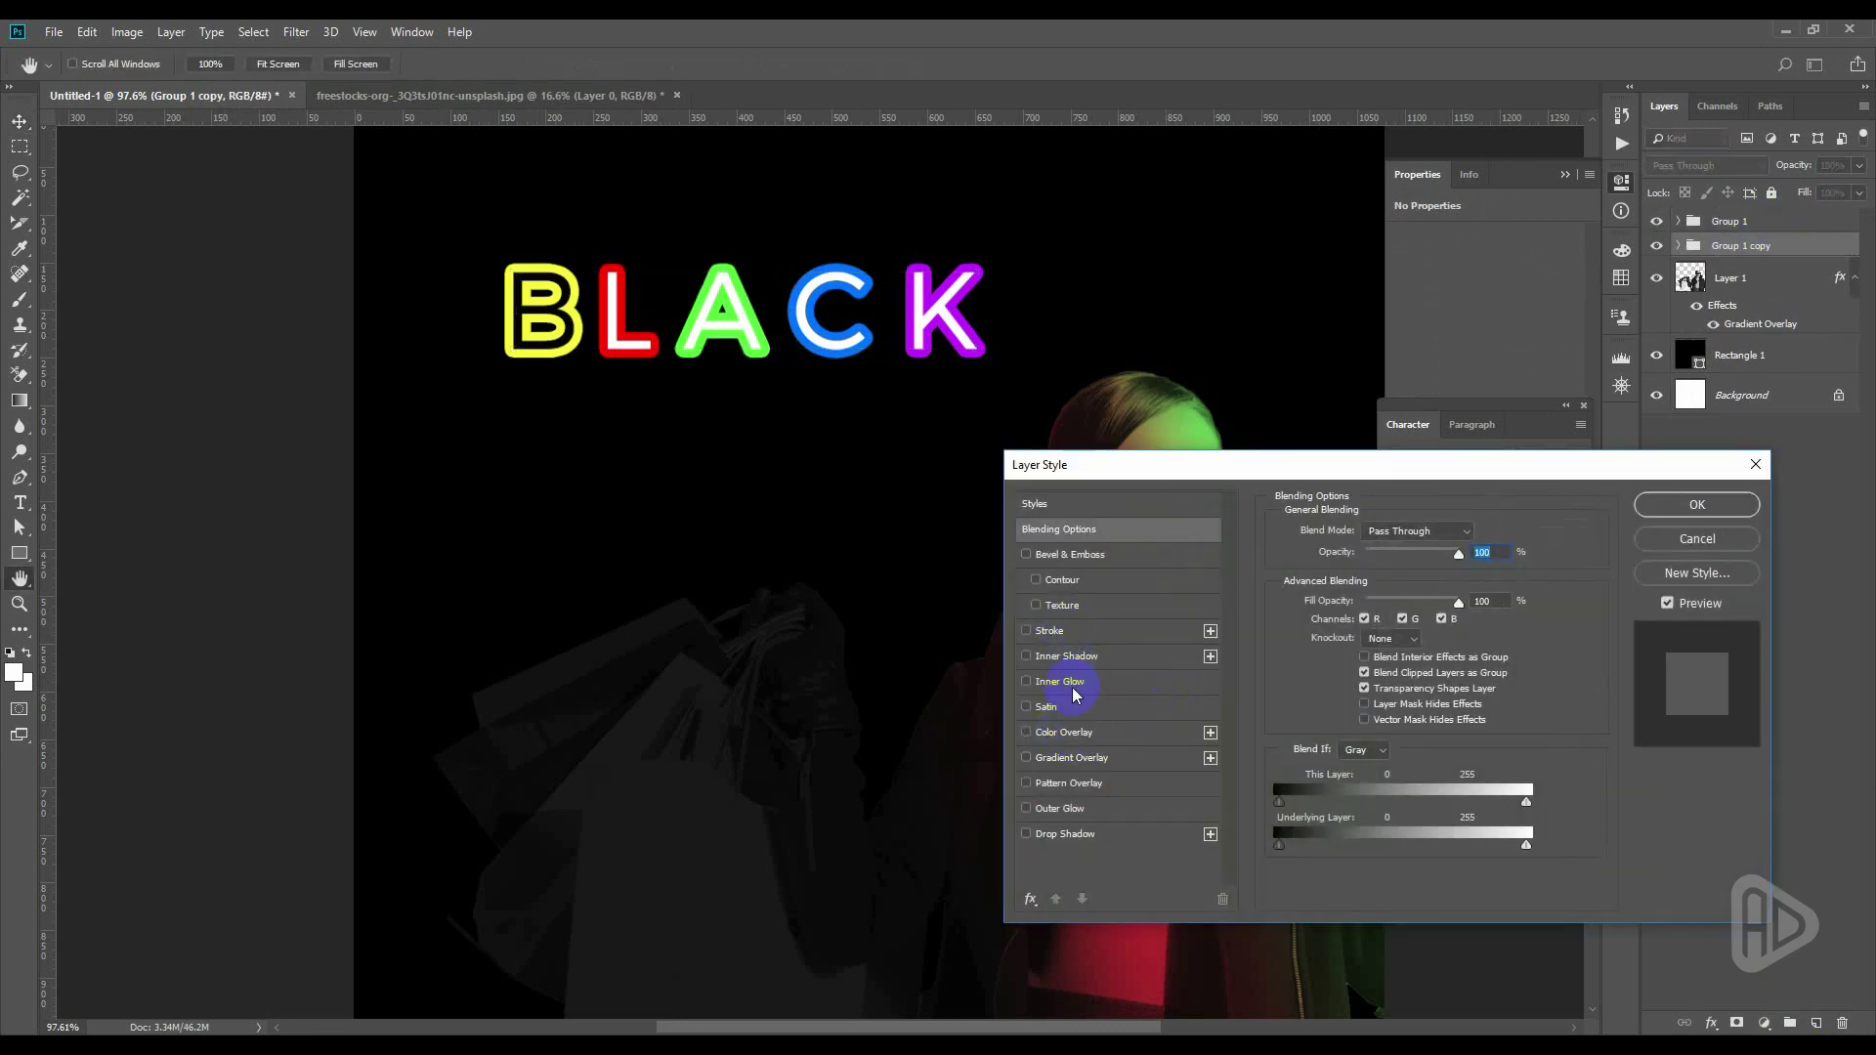
{"action": "left_click", "coordinate": [1061, 632]}
{"action": "left_click", "coordinate": [1312, 676]}
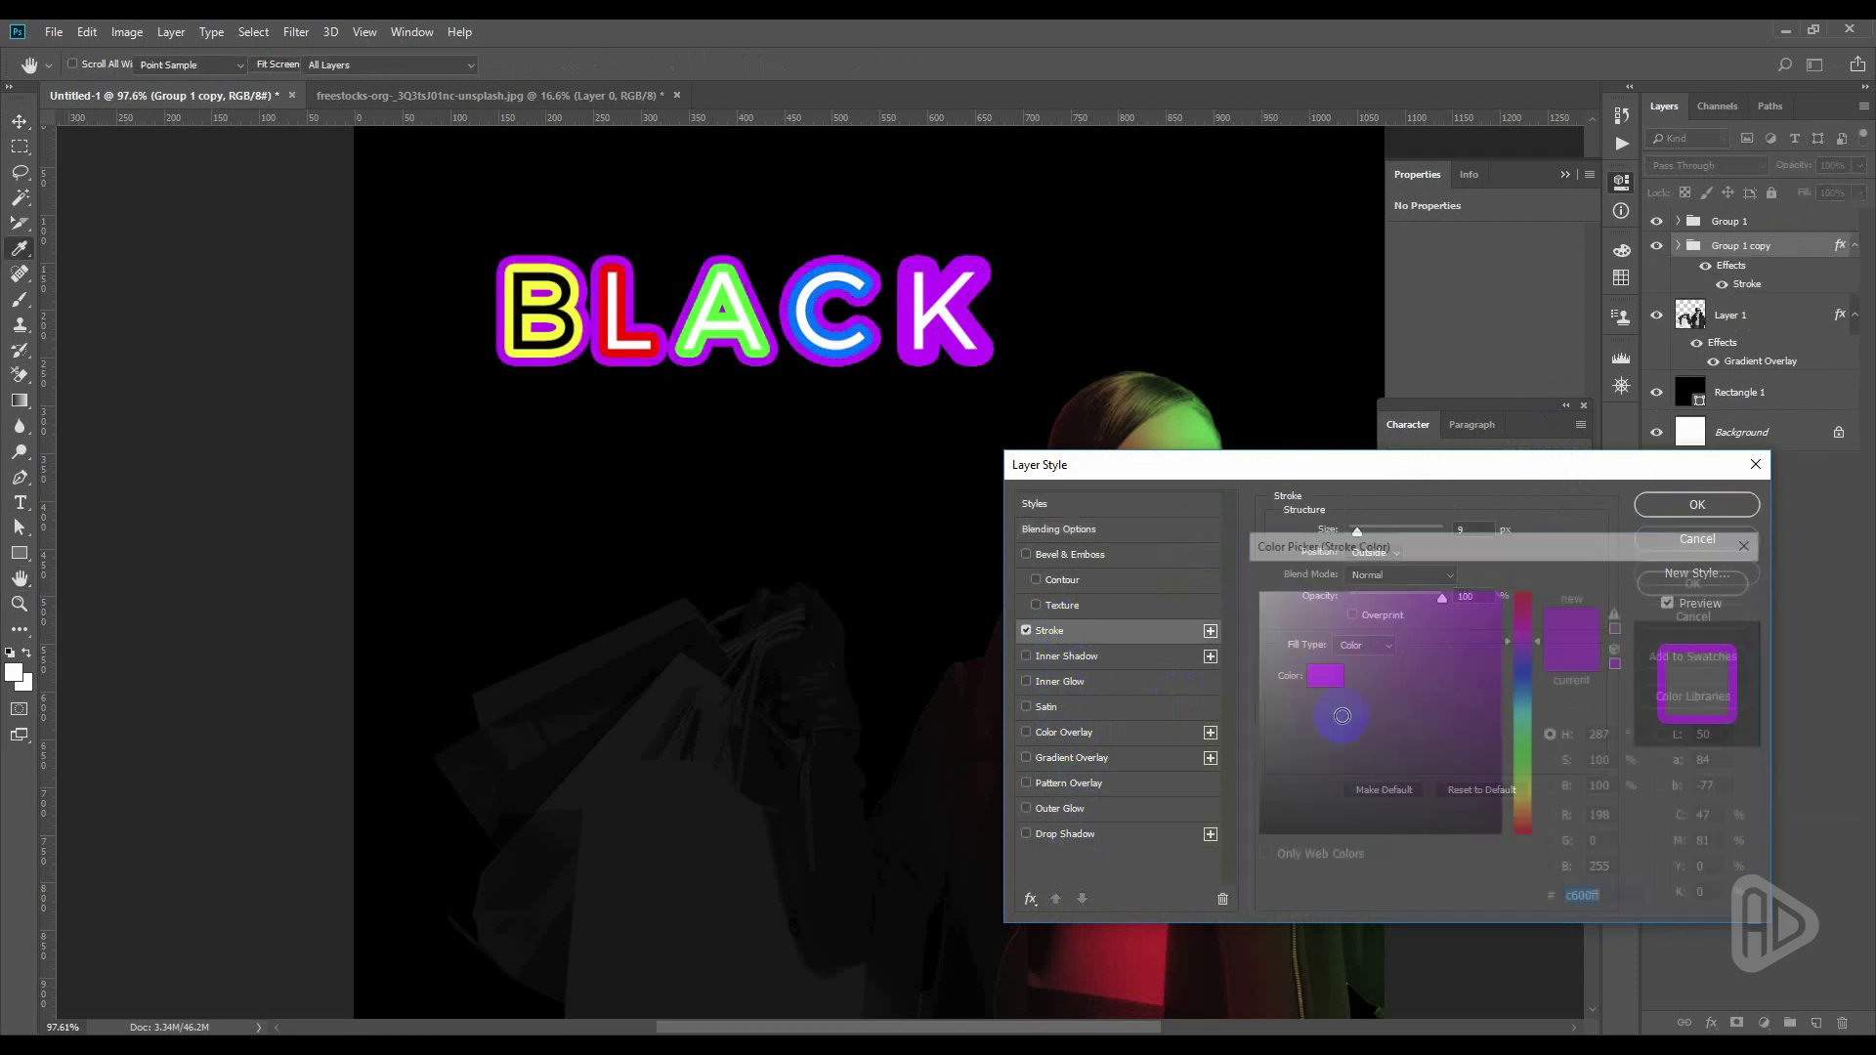
{"action": "left_click_drag", "start_coordinate": [1289, 624], "coordinate": [1204, 555]}
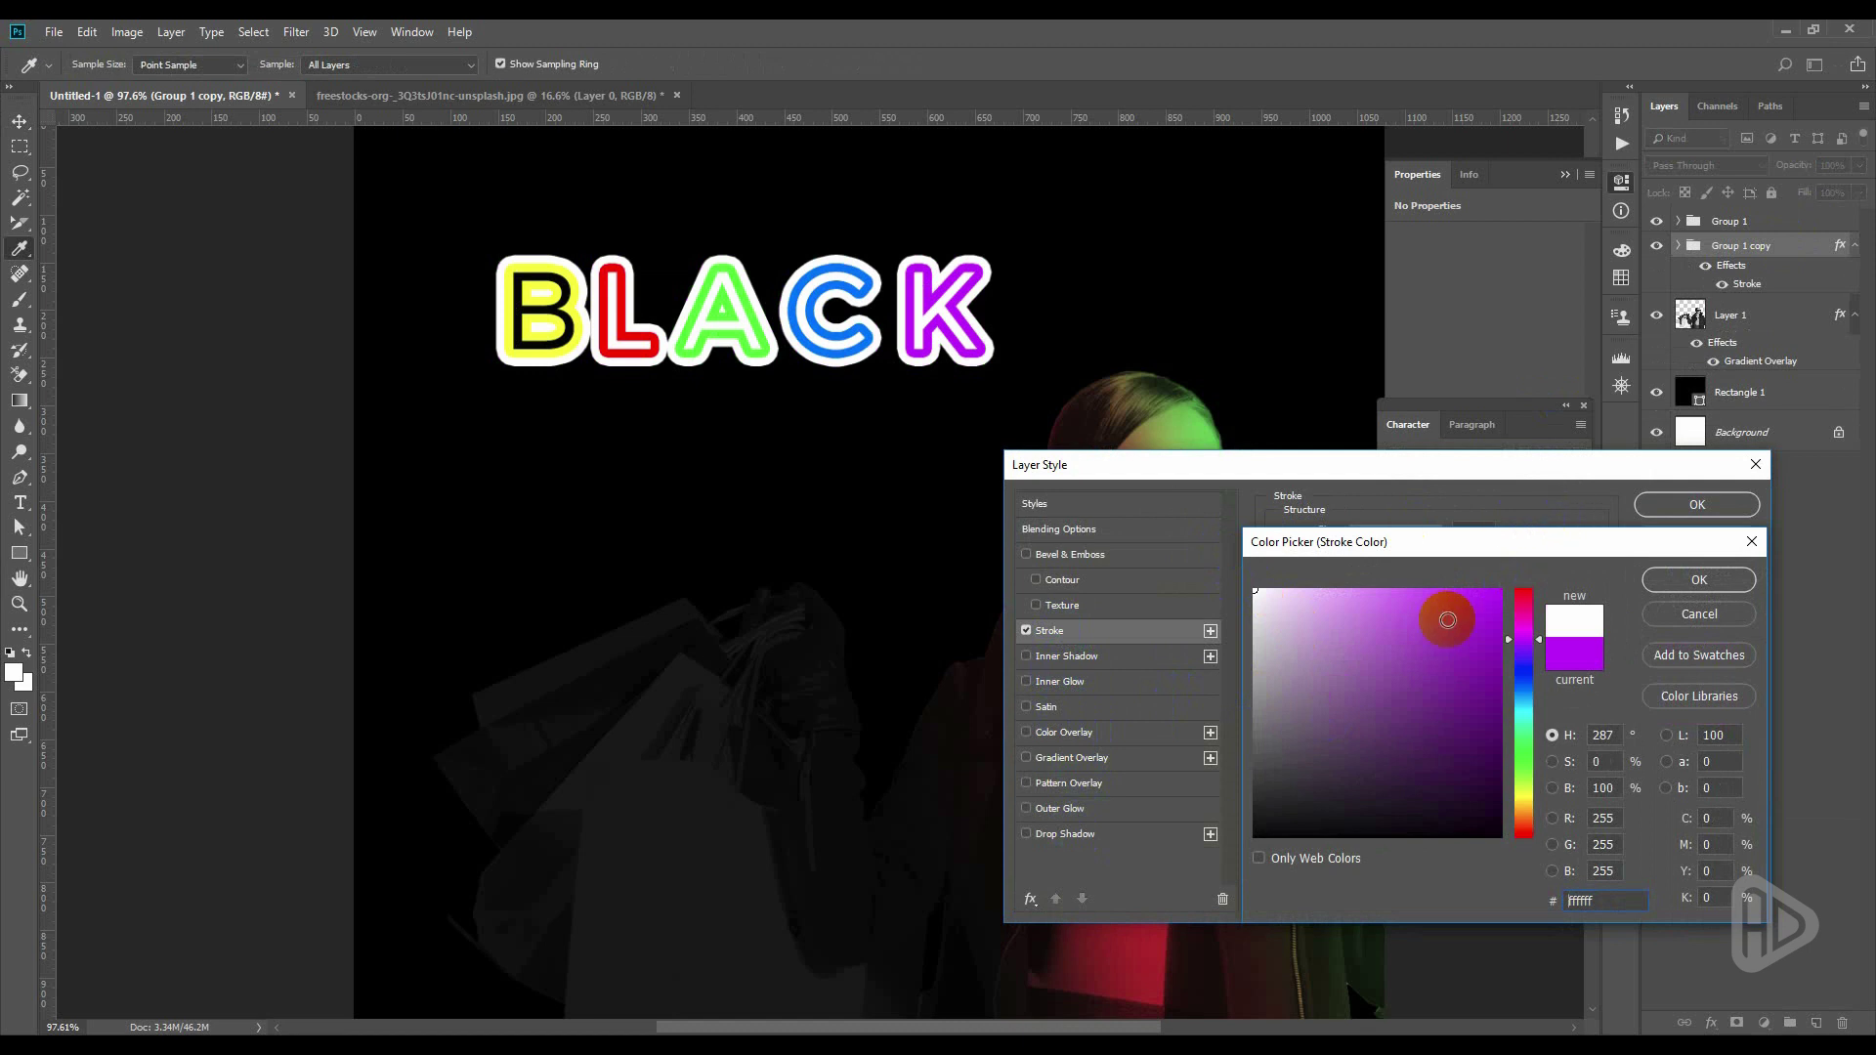
{"action": "left_click", "coordinate": [1697, 580]}
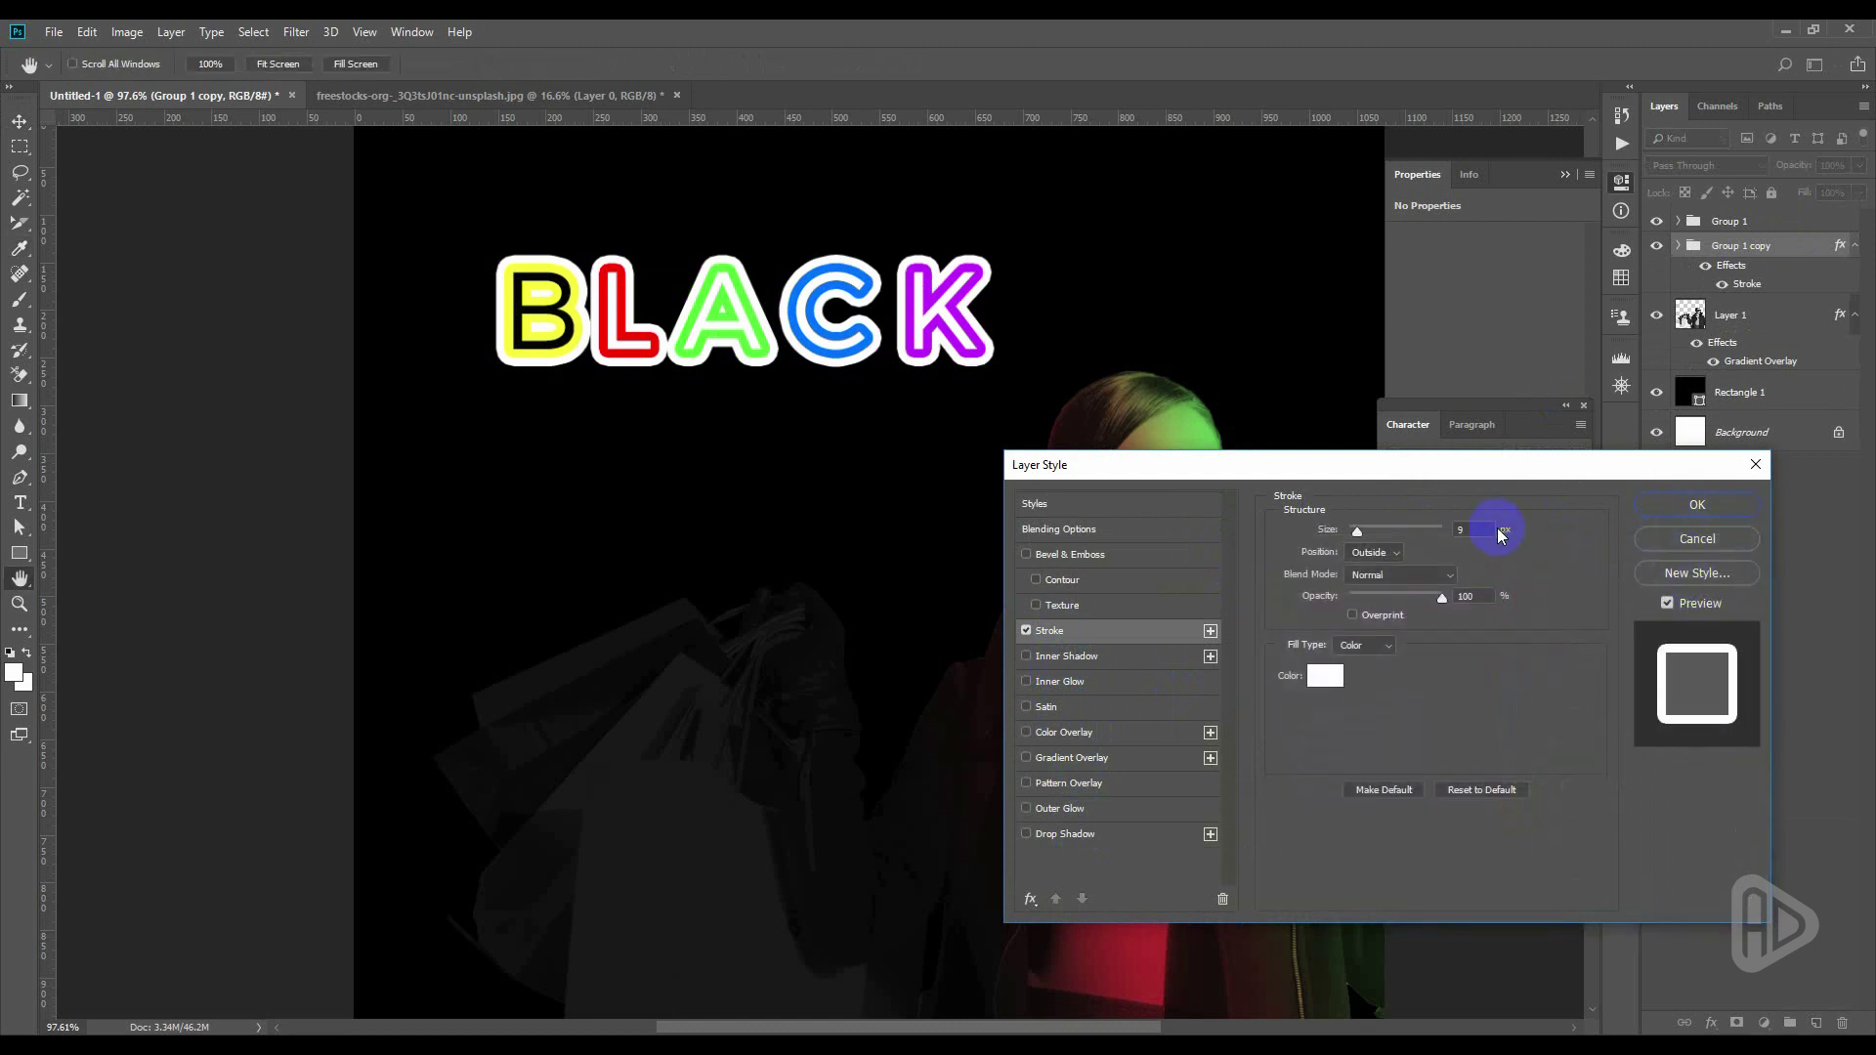
{"action": "left_click", "coordinate": [1682, 519]}
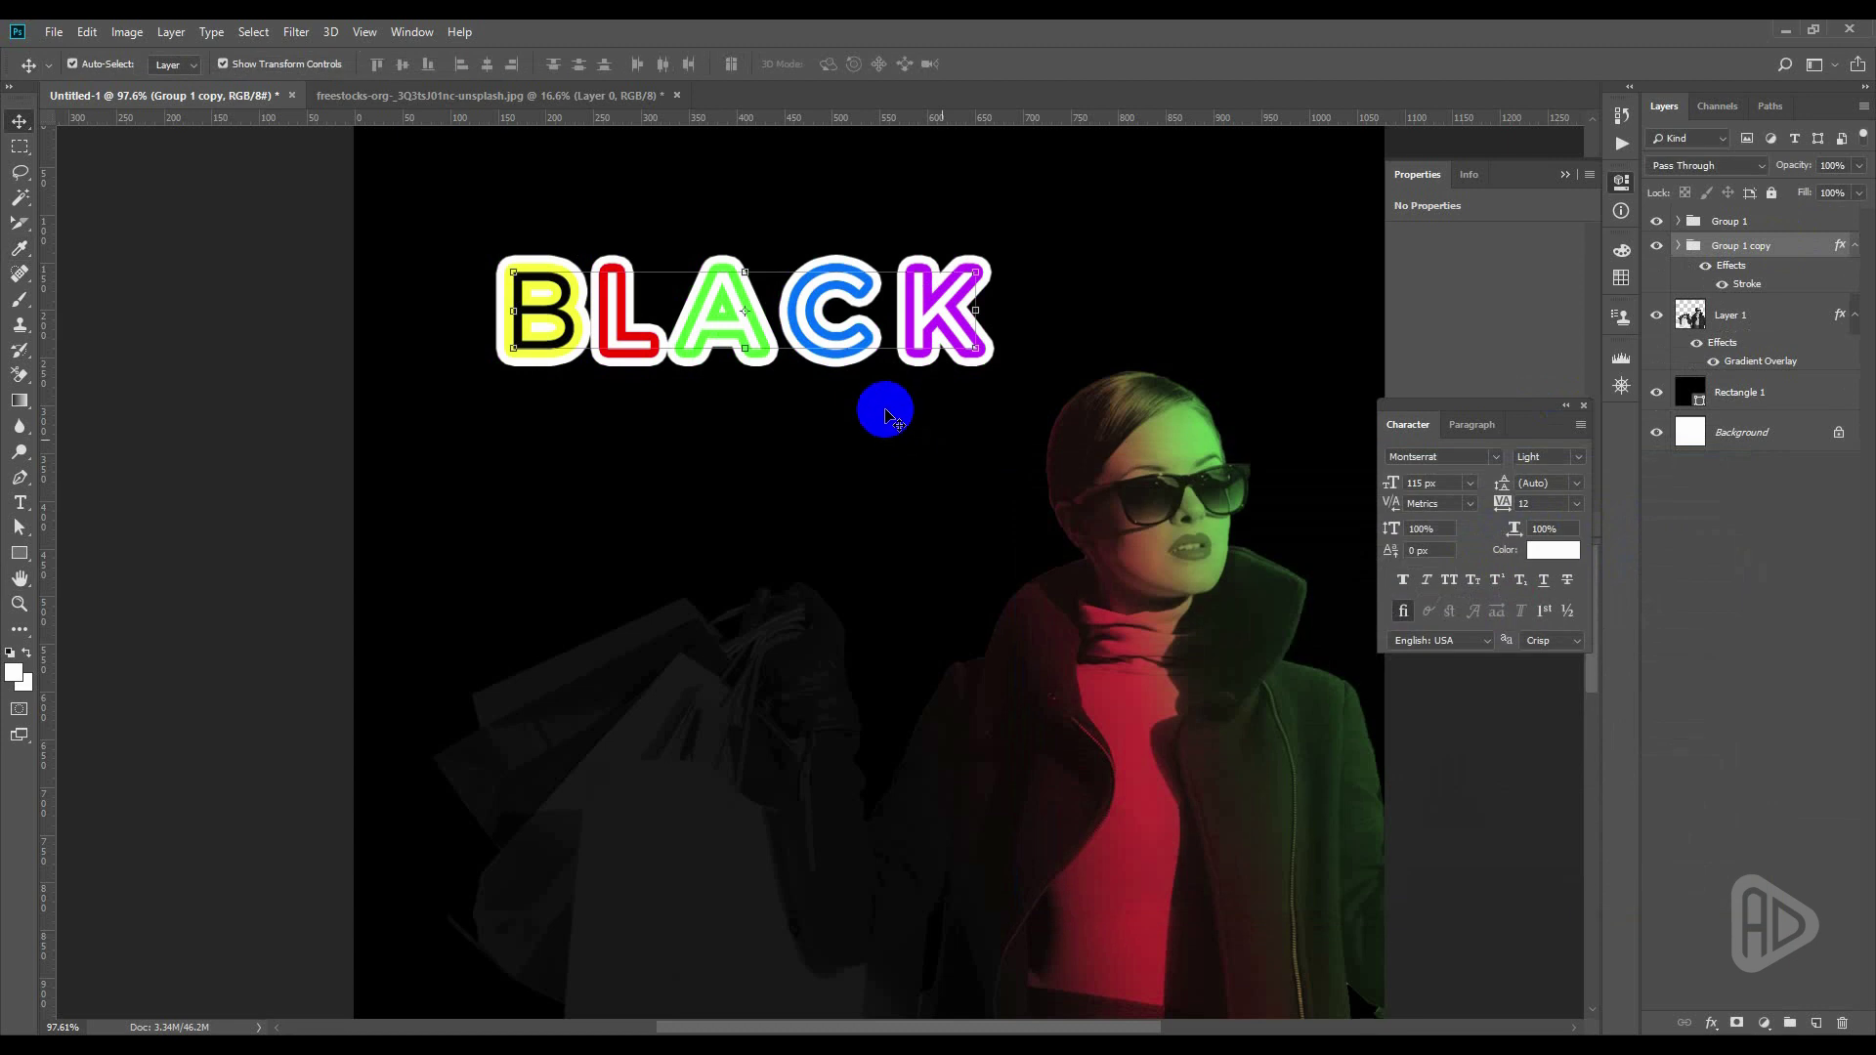
{"action": "scroll", "coordinate": [501, 232], "scroll_direction": "up", "scroll_amount": 3}
{"action": "scroll", "coordinate": [502, 231], "scroll_direction": "up", "scroll_amount": 3}
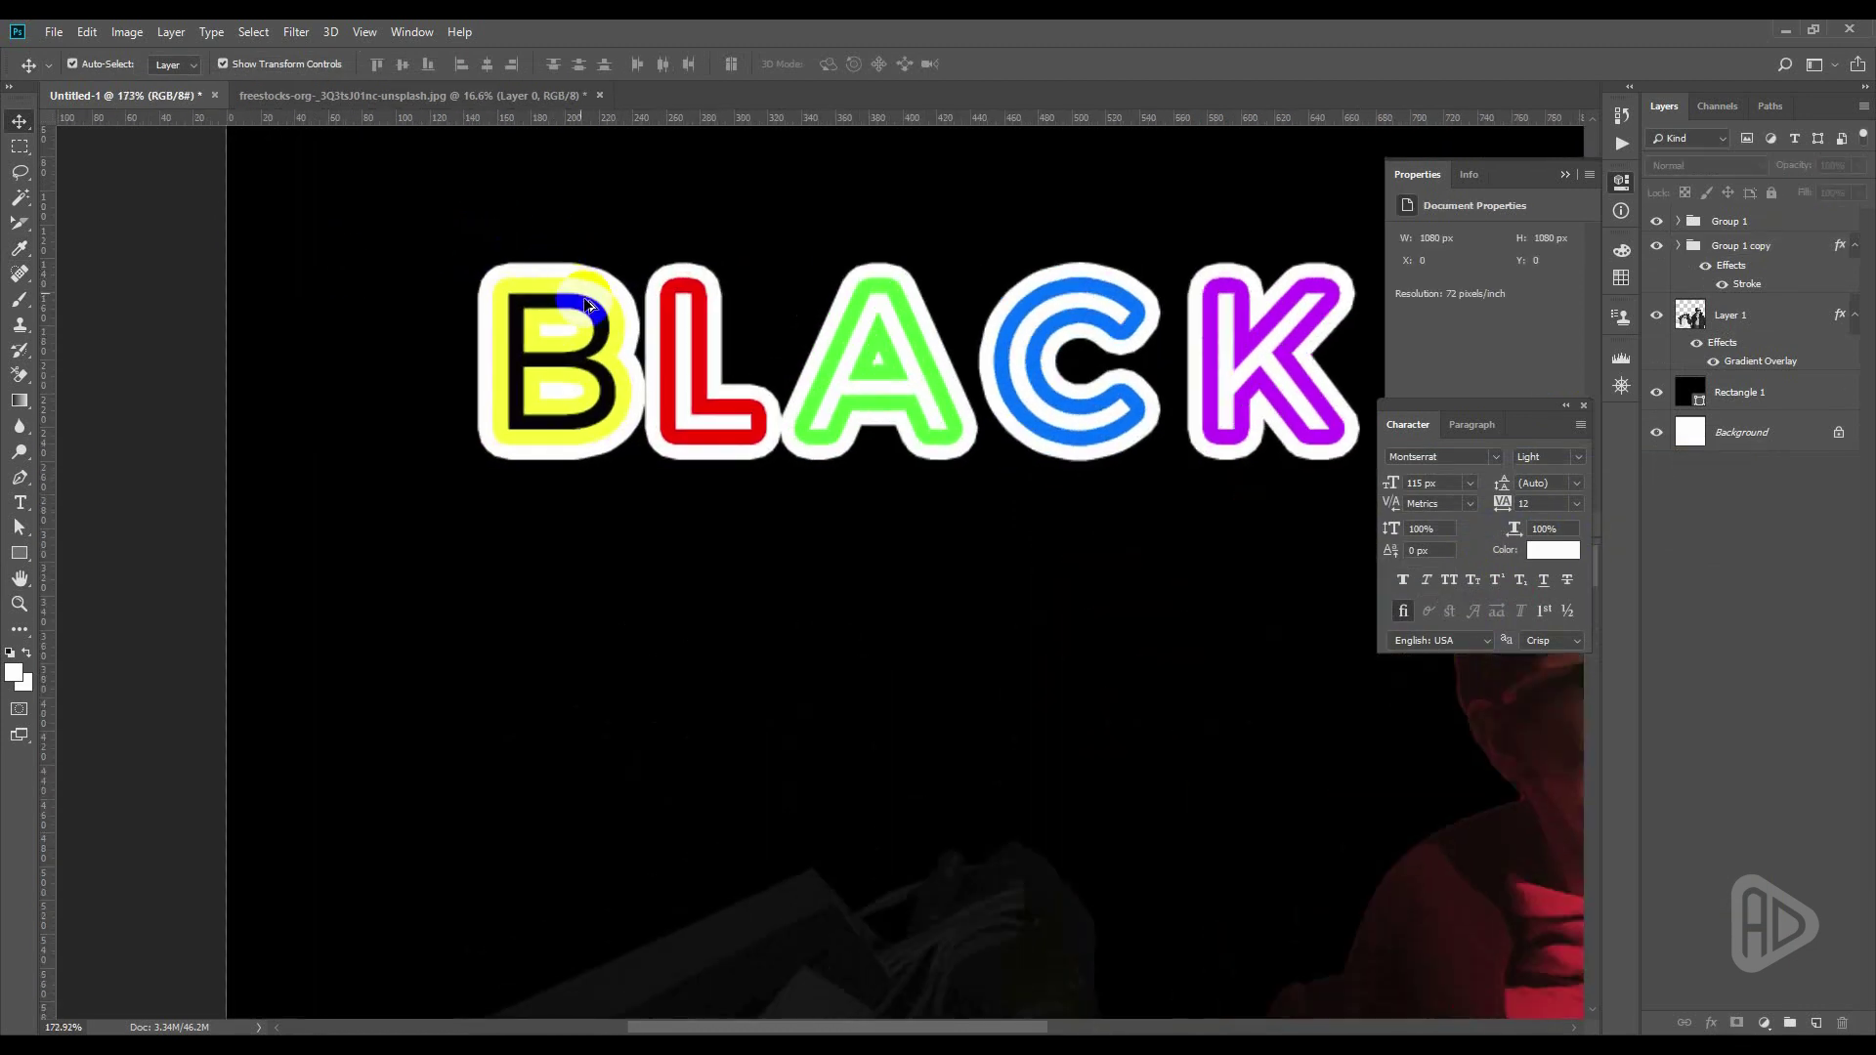
Lock Rectangle 1 and rotate the letter B counterclockwise
{"action": "left_click", "coordinate": [670, 369]}
{"action": "left_click", "coordinate": [492, 287]}
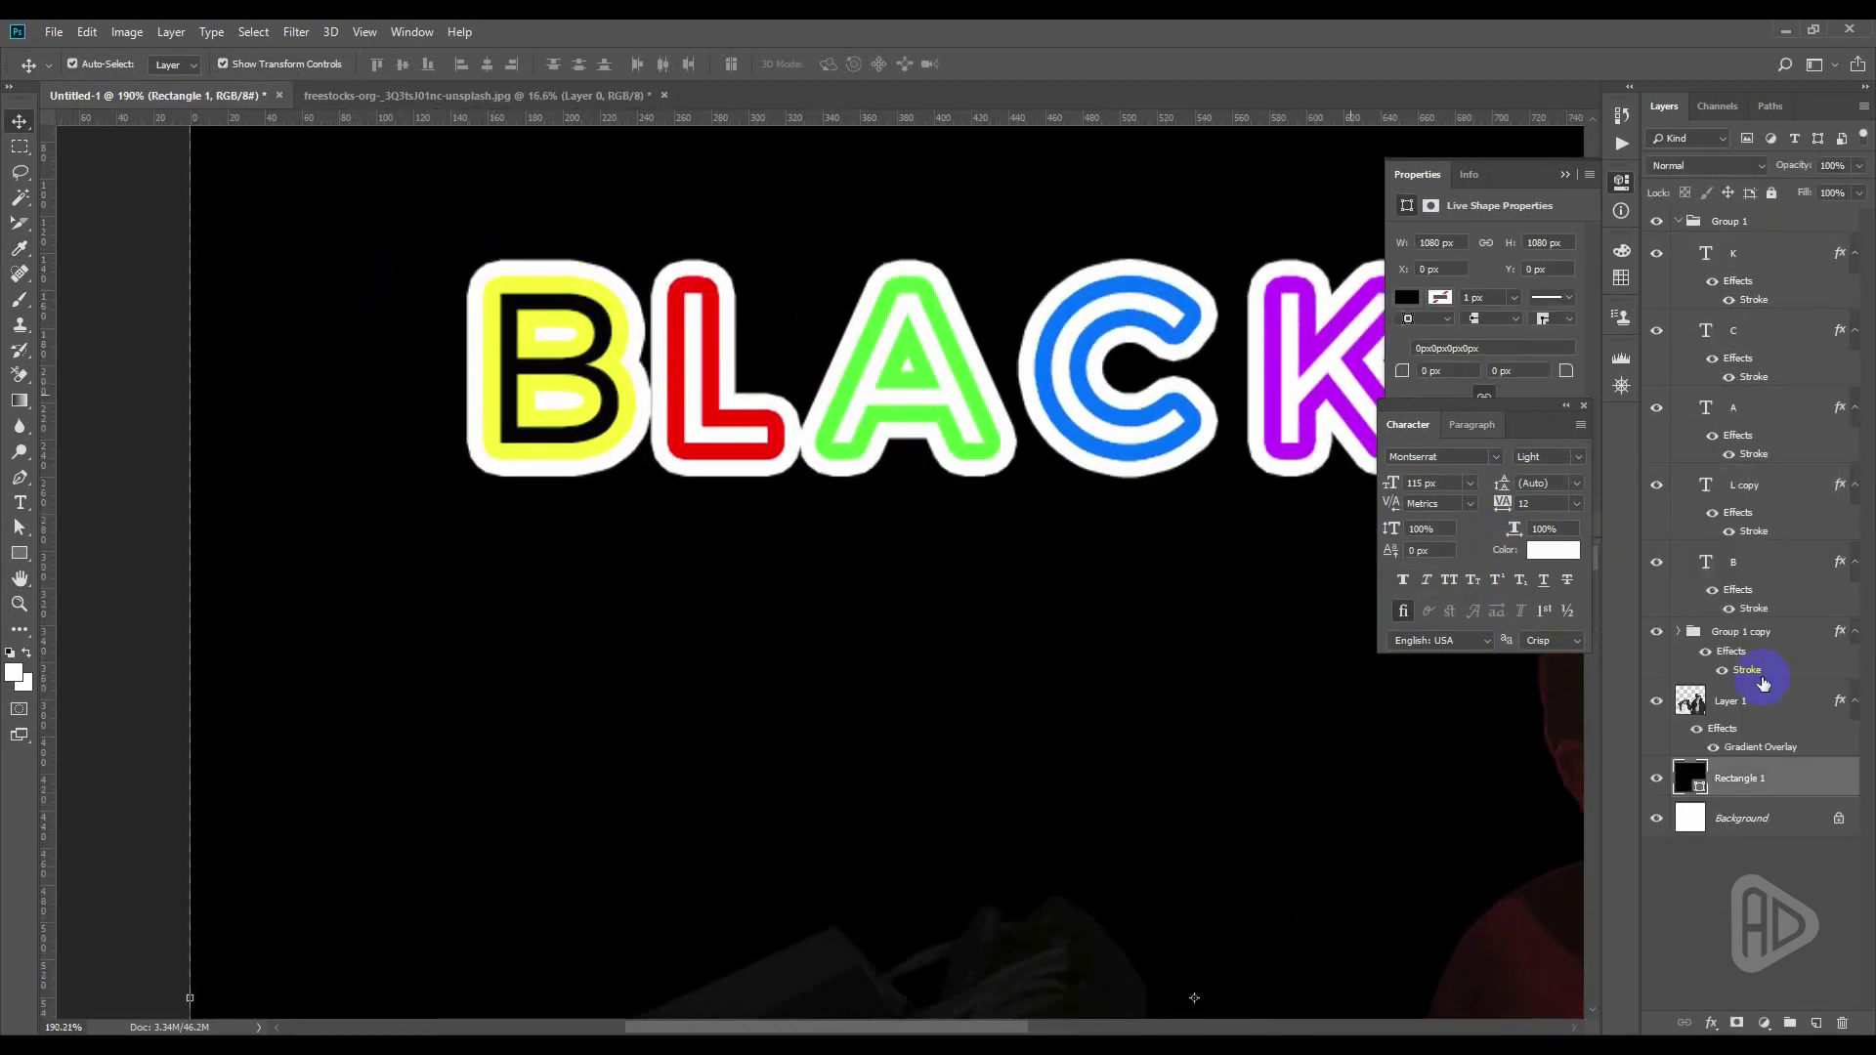
{"action": "left_click", "coordinate": [1770, 193]}
{"action": "left_click", "coordinate": [555, 338]}
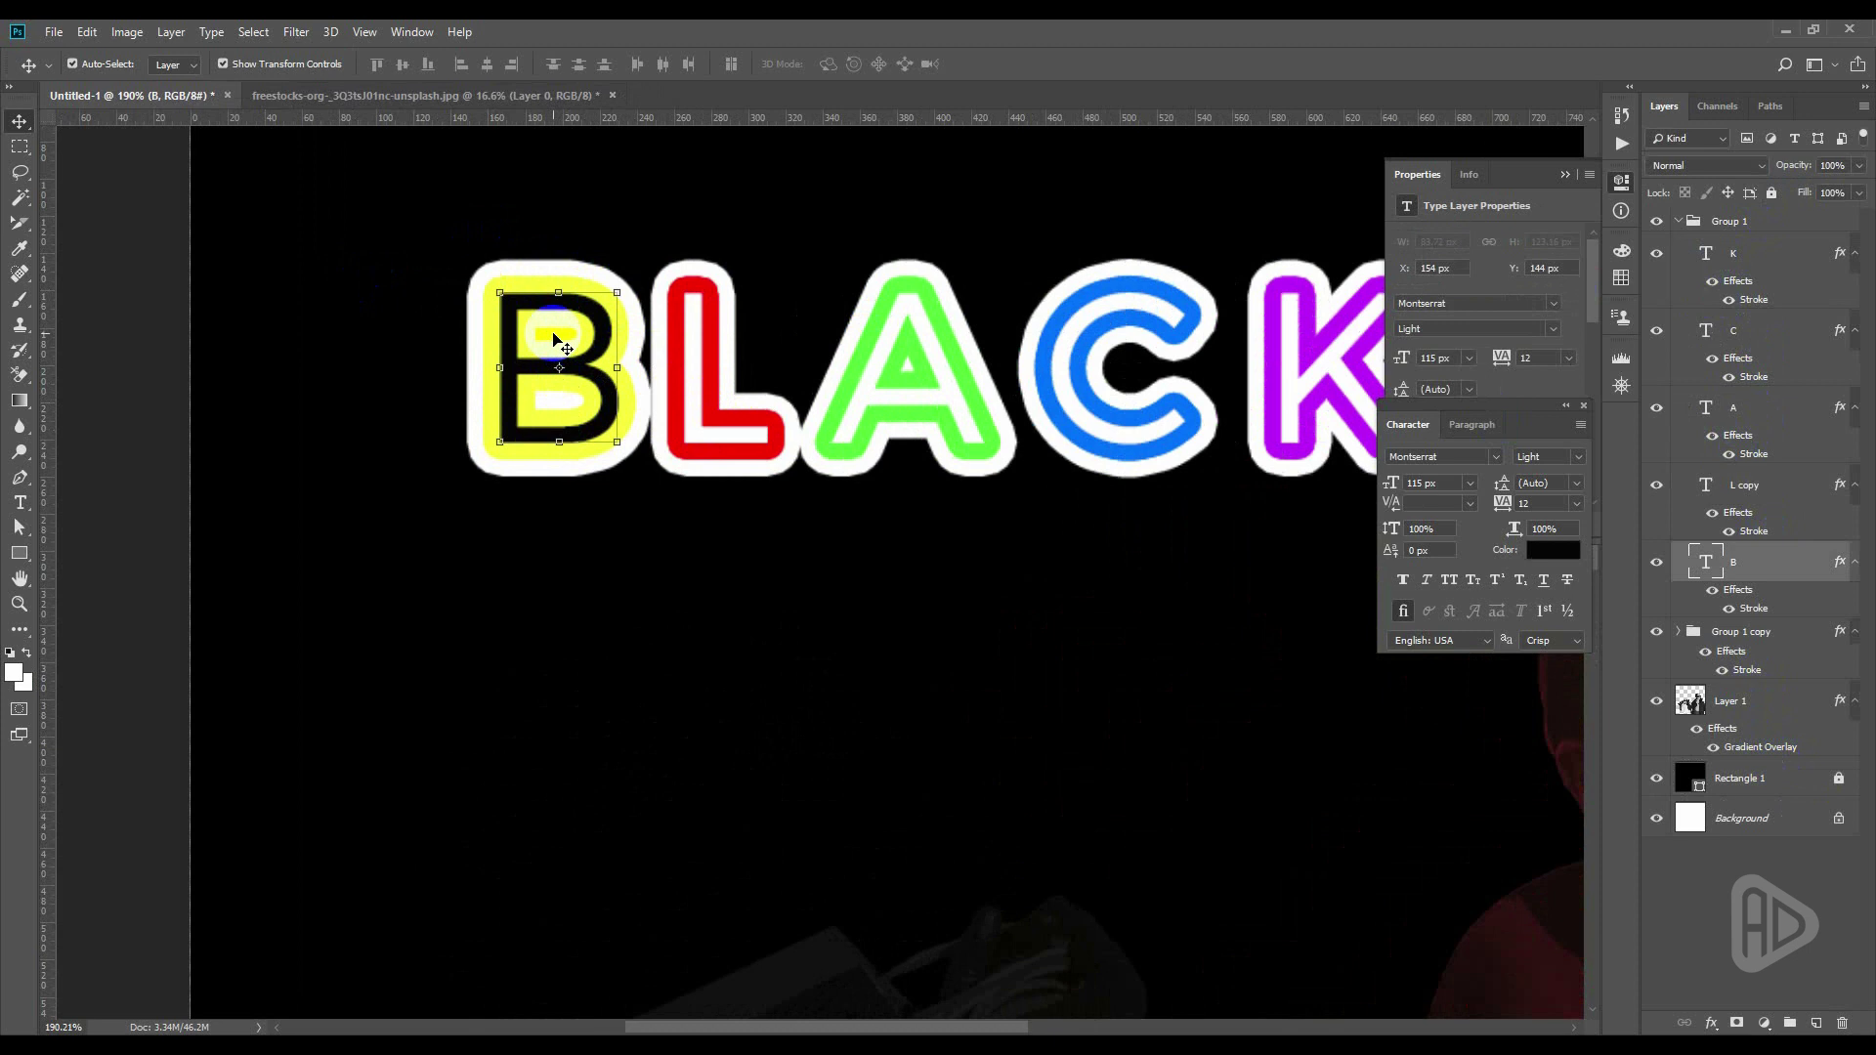
{"action": "mouse_move", "coordinate": [378, 248]}
{"action": "left_mouse_down"}
{"action": "mouse_move", "coordinate": [577, 423]}
{"action": "mouse_move", "coordinate": [606, 405]}
{"action": "left_mouse_up"}
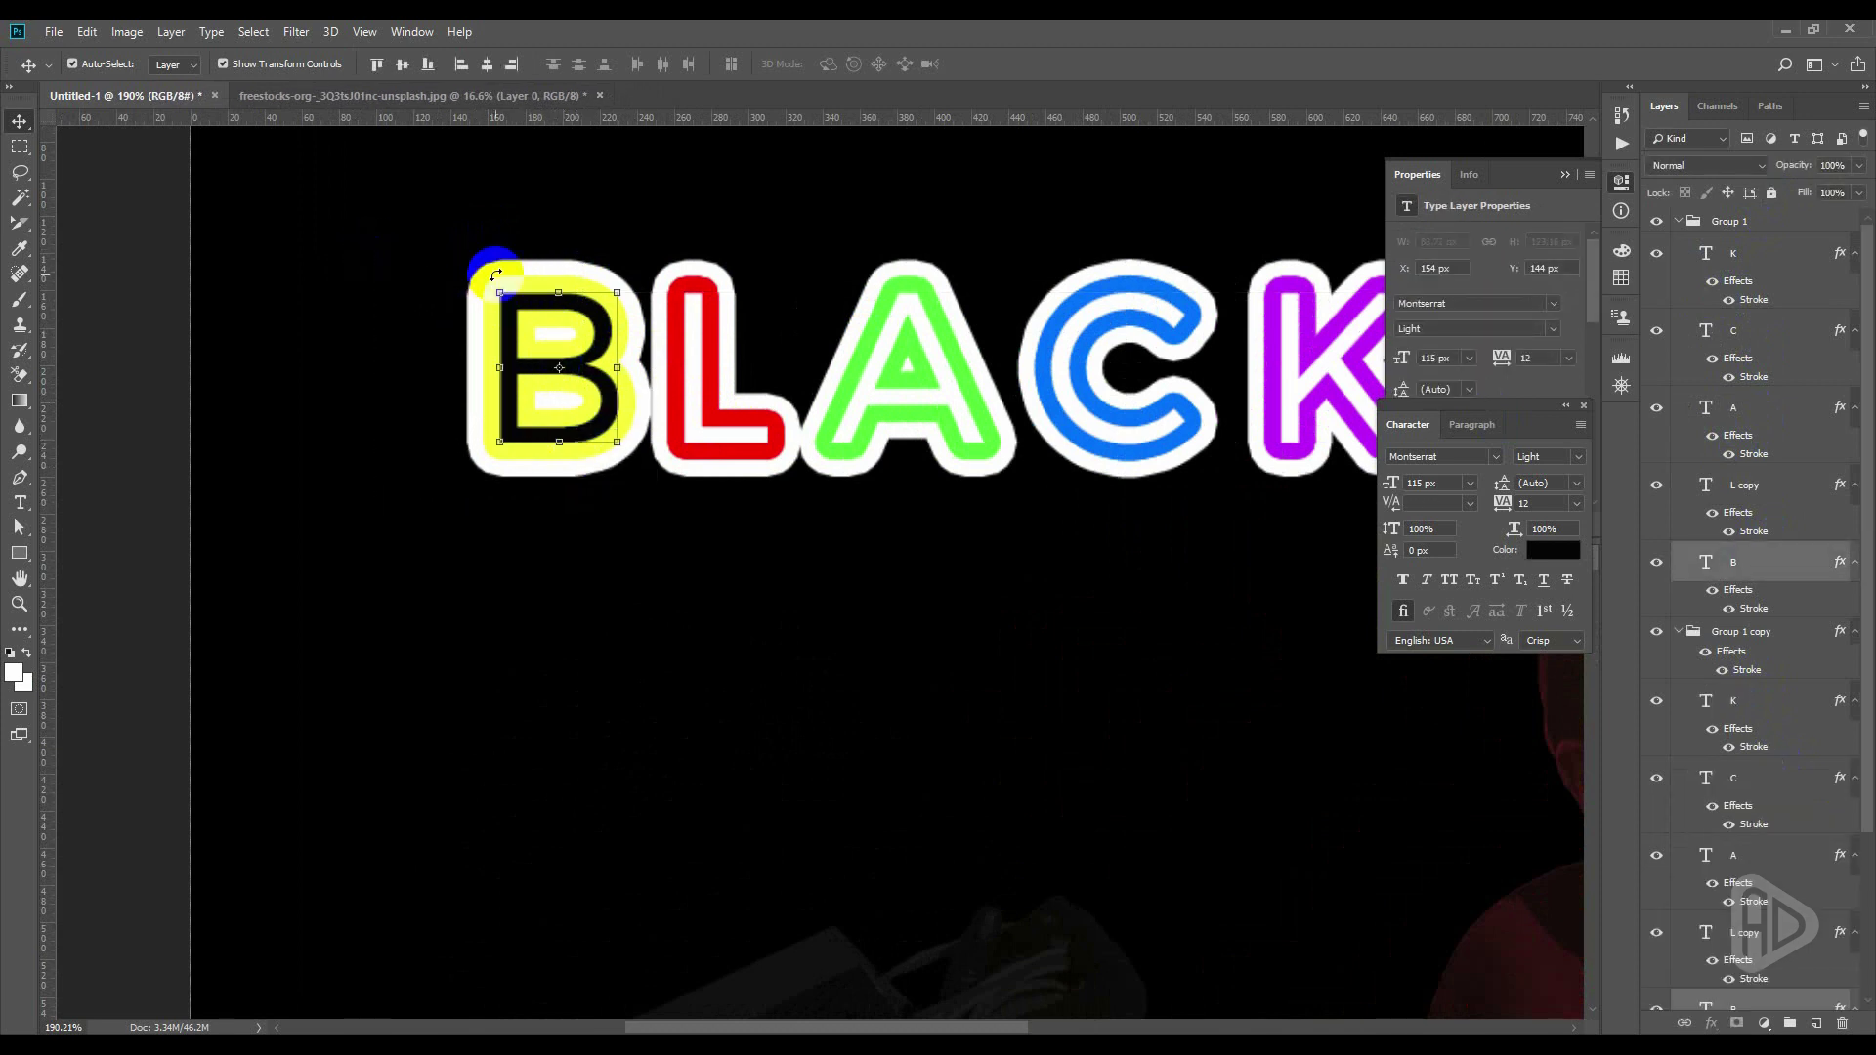
{"action": "left_click_drag", "start_coordinate": [496, 274], "coordinate": [459, 293]}
{"action": "key", "text": "Return"}
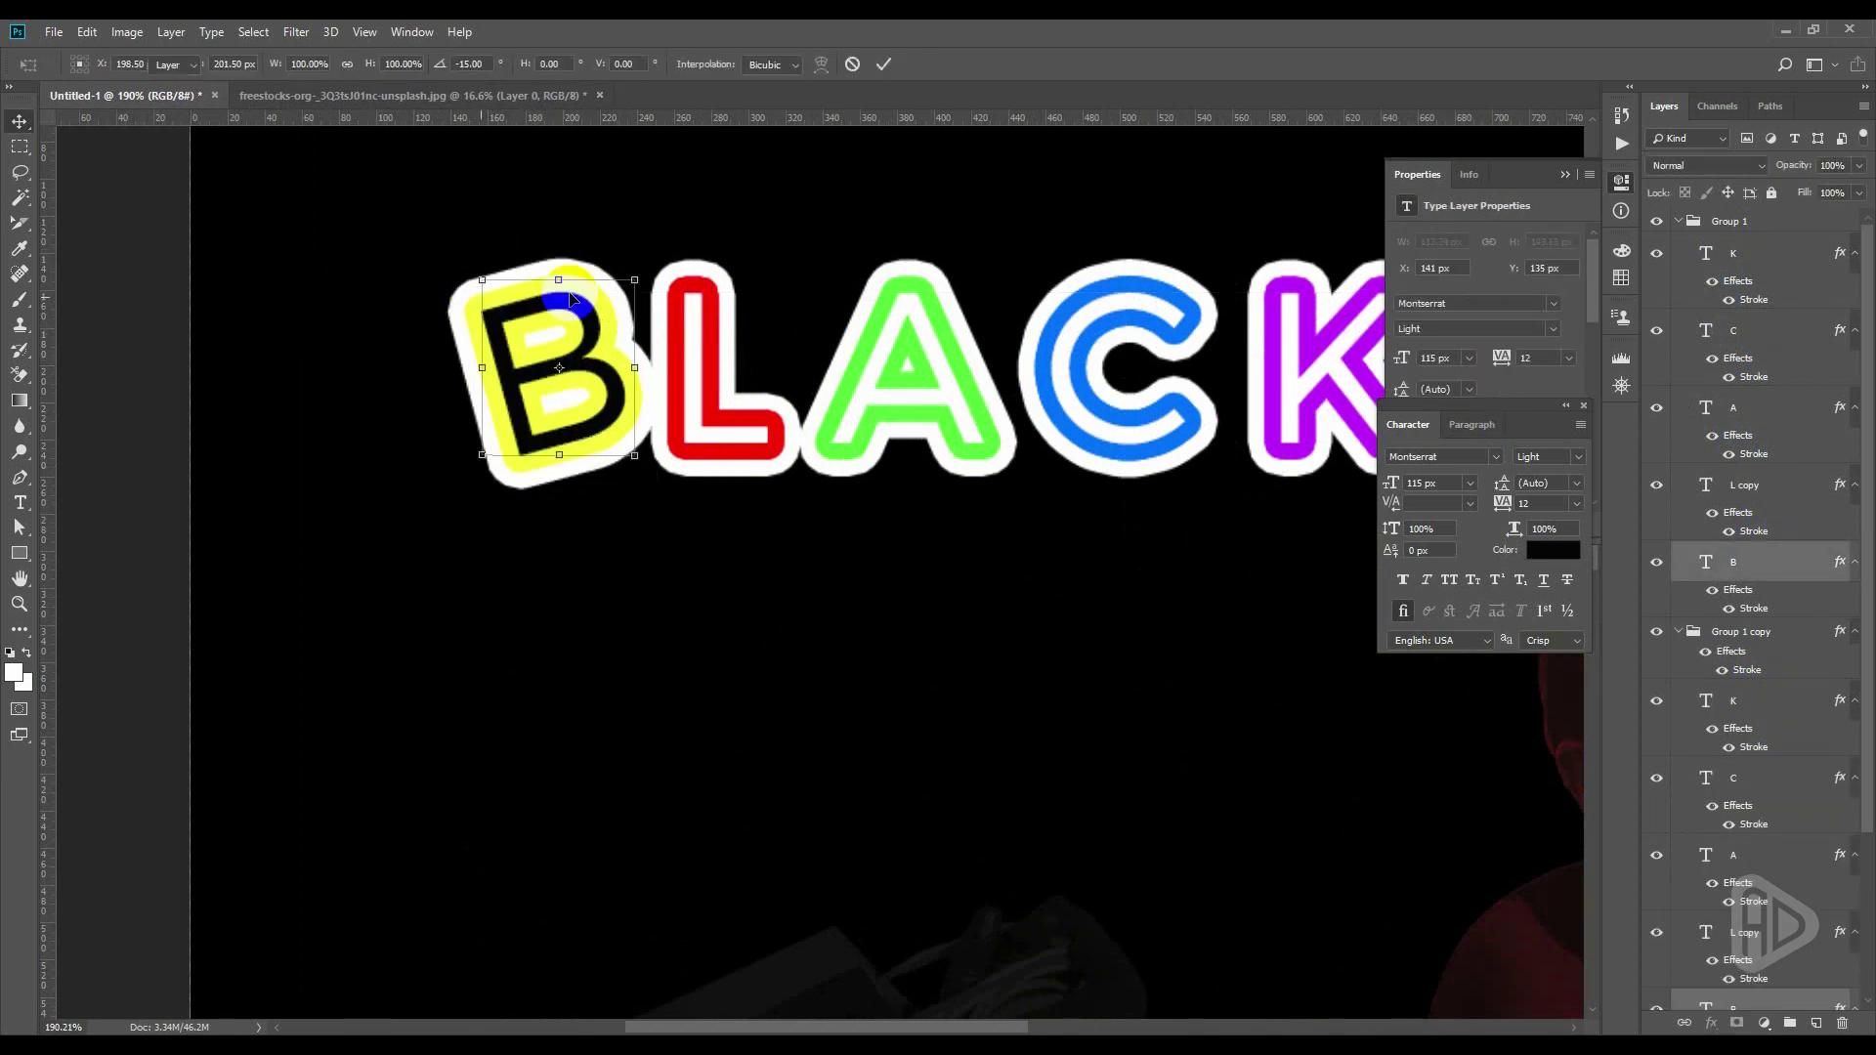
Rotate the L clockwise and move the green A up against it
{"action": "mouse_move", "coordinate": [735, 213]}
{"action": "left_mouse_down"}
{"action": "mouse_move", "coordinate": [700, 335]}
{"action": "mouse_move", "coordinate": [808, 293]}
{"action": "mouse_move", "coordinate": [734, 267]}
{"action": "left_mouse_up"}
{"action": "key", "text": "Return"}
{"action": "left_click_drag", "start_coordinate": [952, 365], "coordinate": [891, 337]}
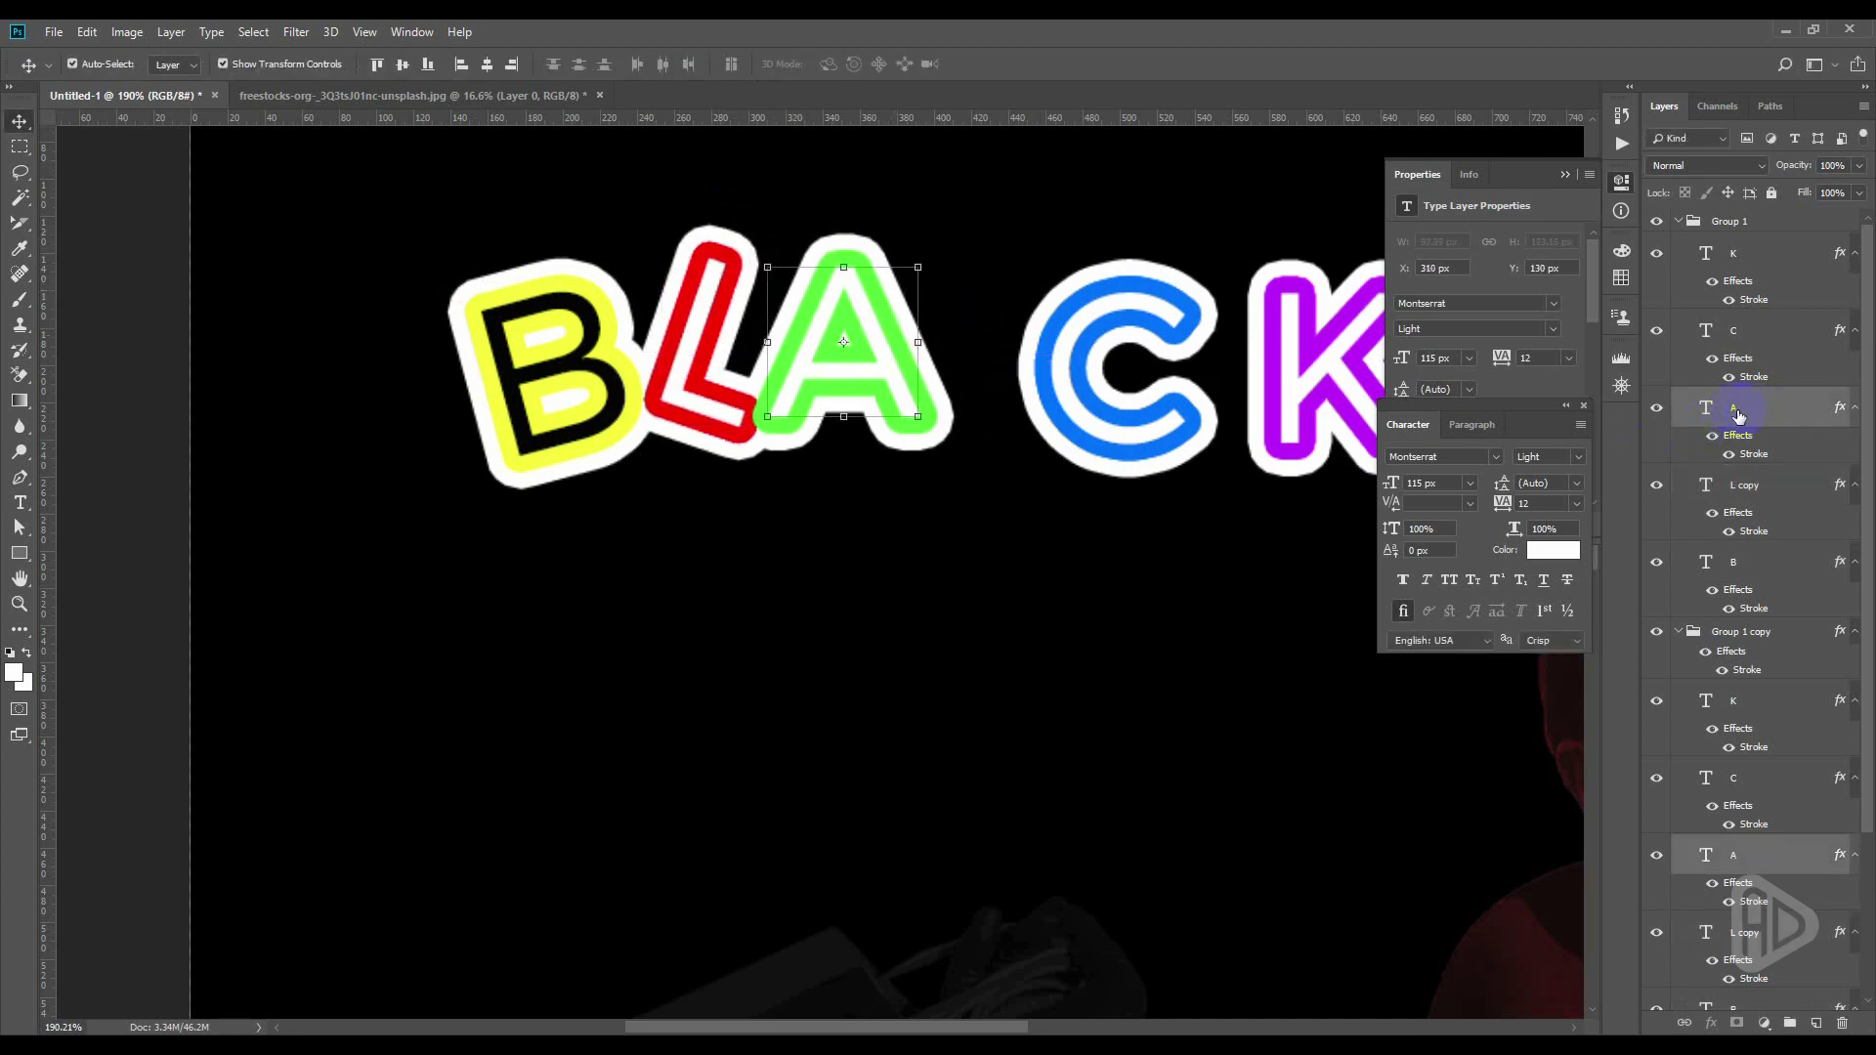
{"action": "left_click_drag", "start_coordinate": [698, 193], "coordinate": [718, 298]}
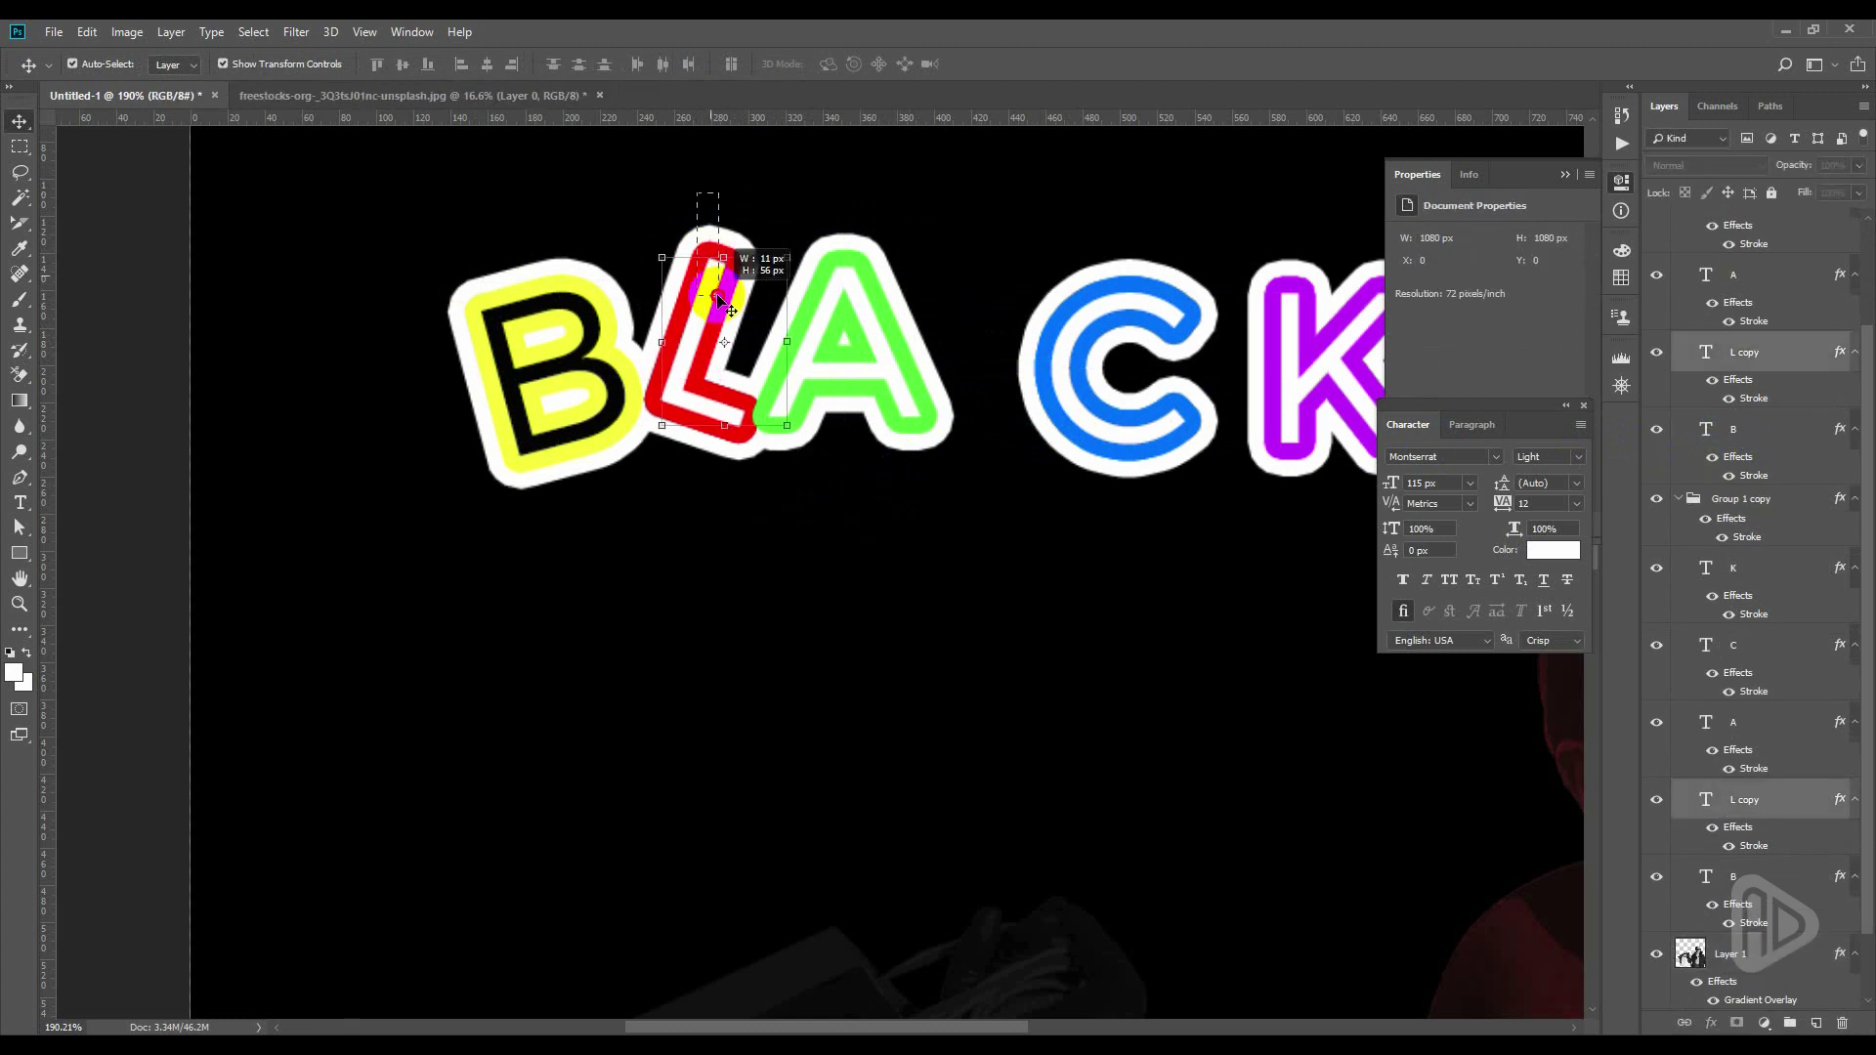
{"action": "right_click", "coordinate": [1786, 350]}
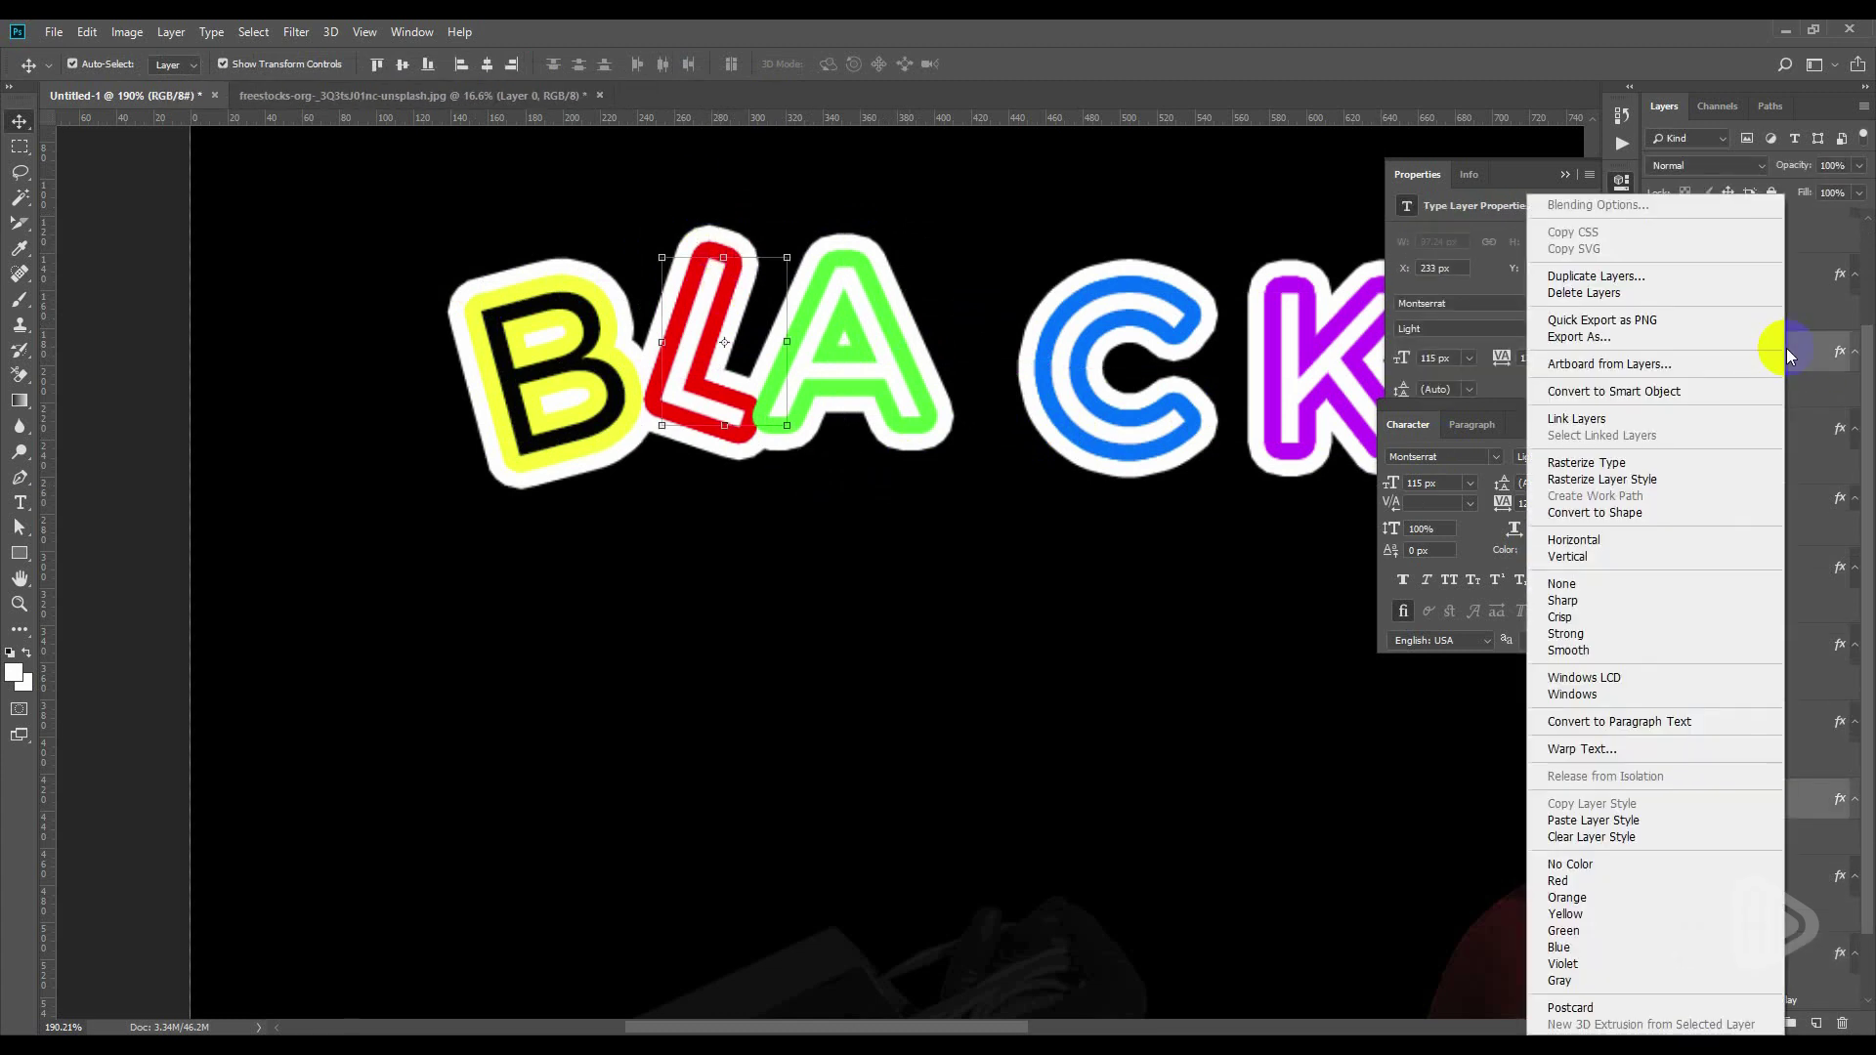
{"action": "left_click", "coordinate": [1807, 352]}
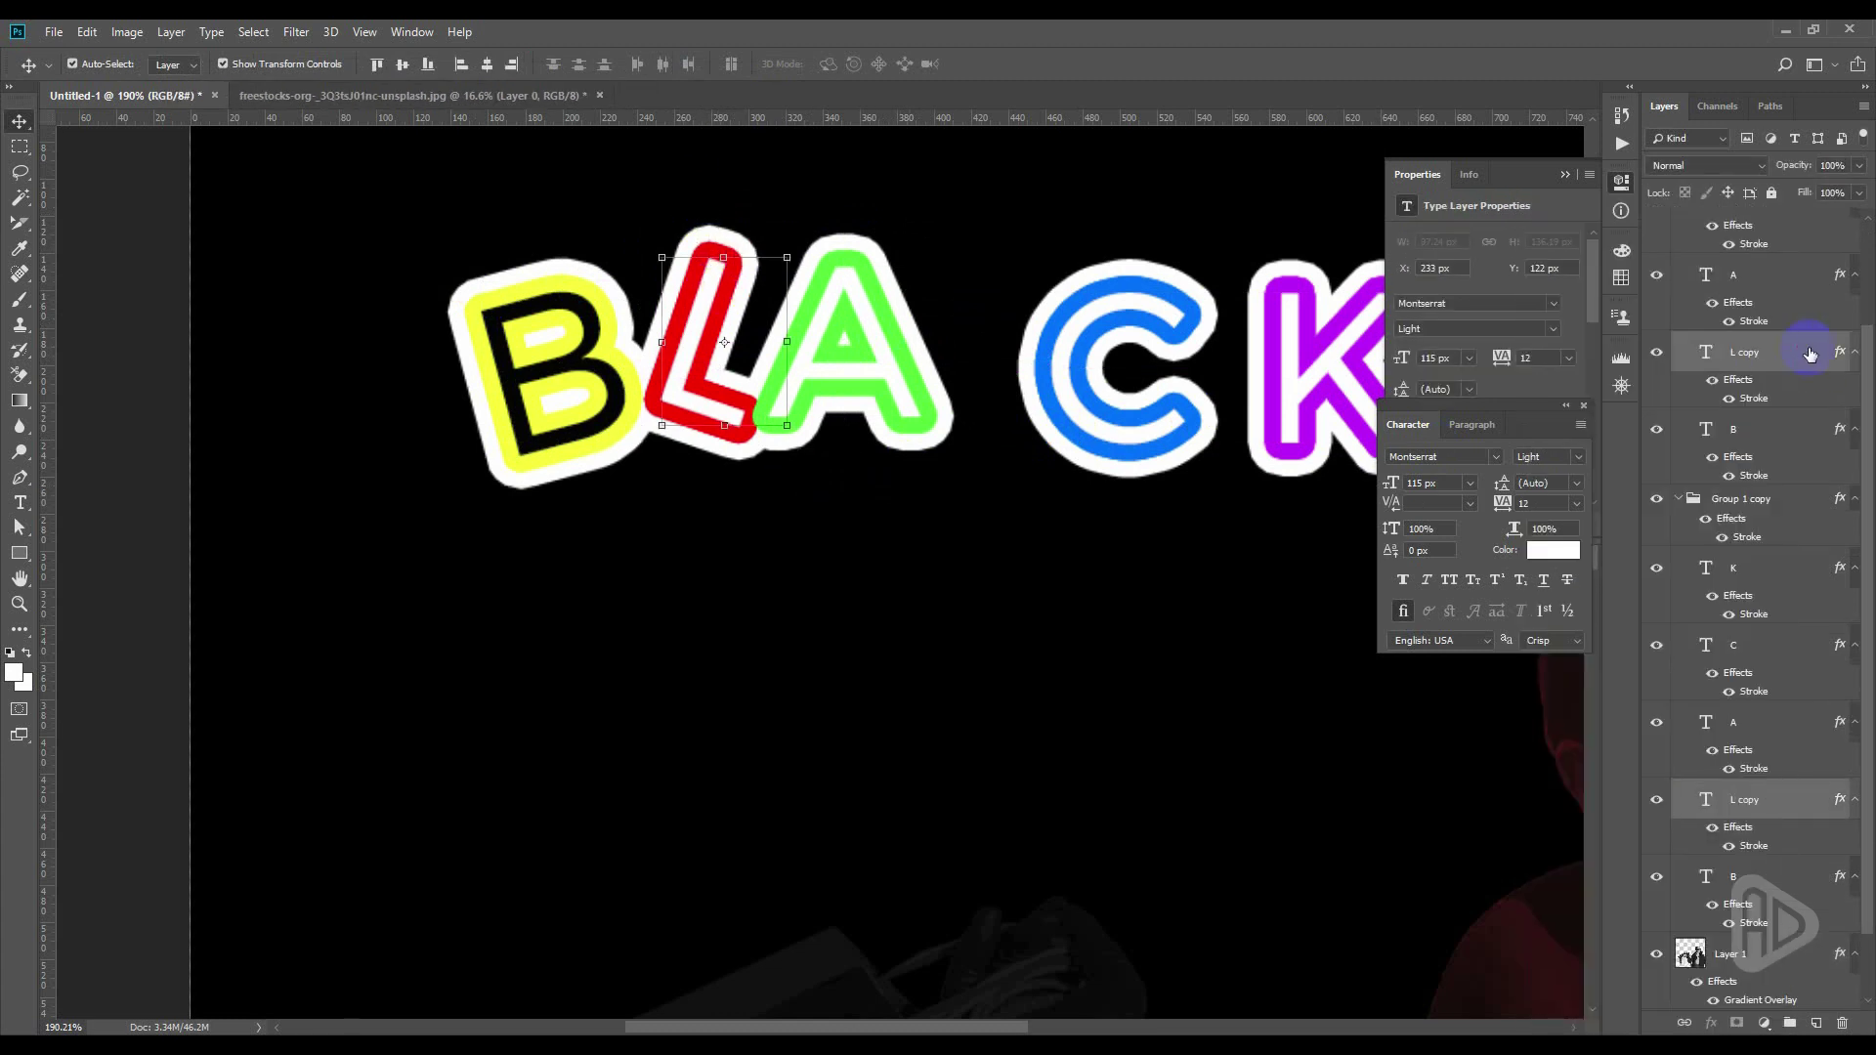
{"action": "left_click_drag", "start_coordinate": [1809, 353], "coordinate": [1773, 245]}
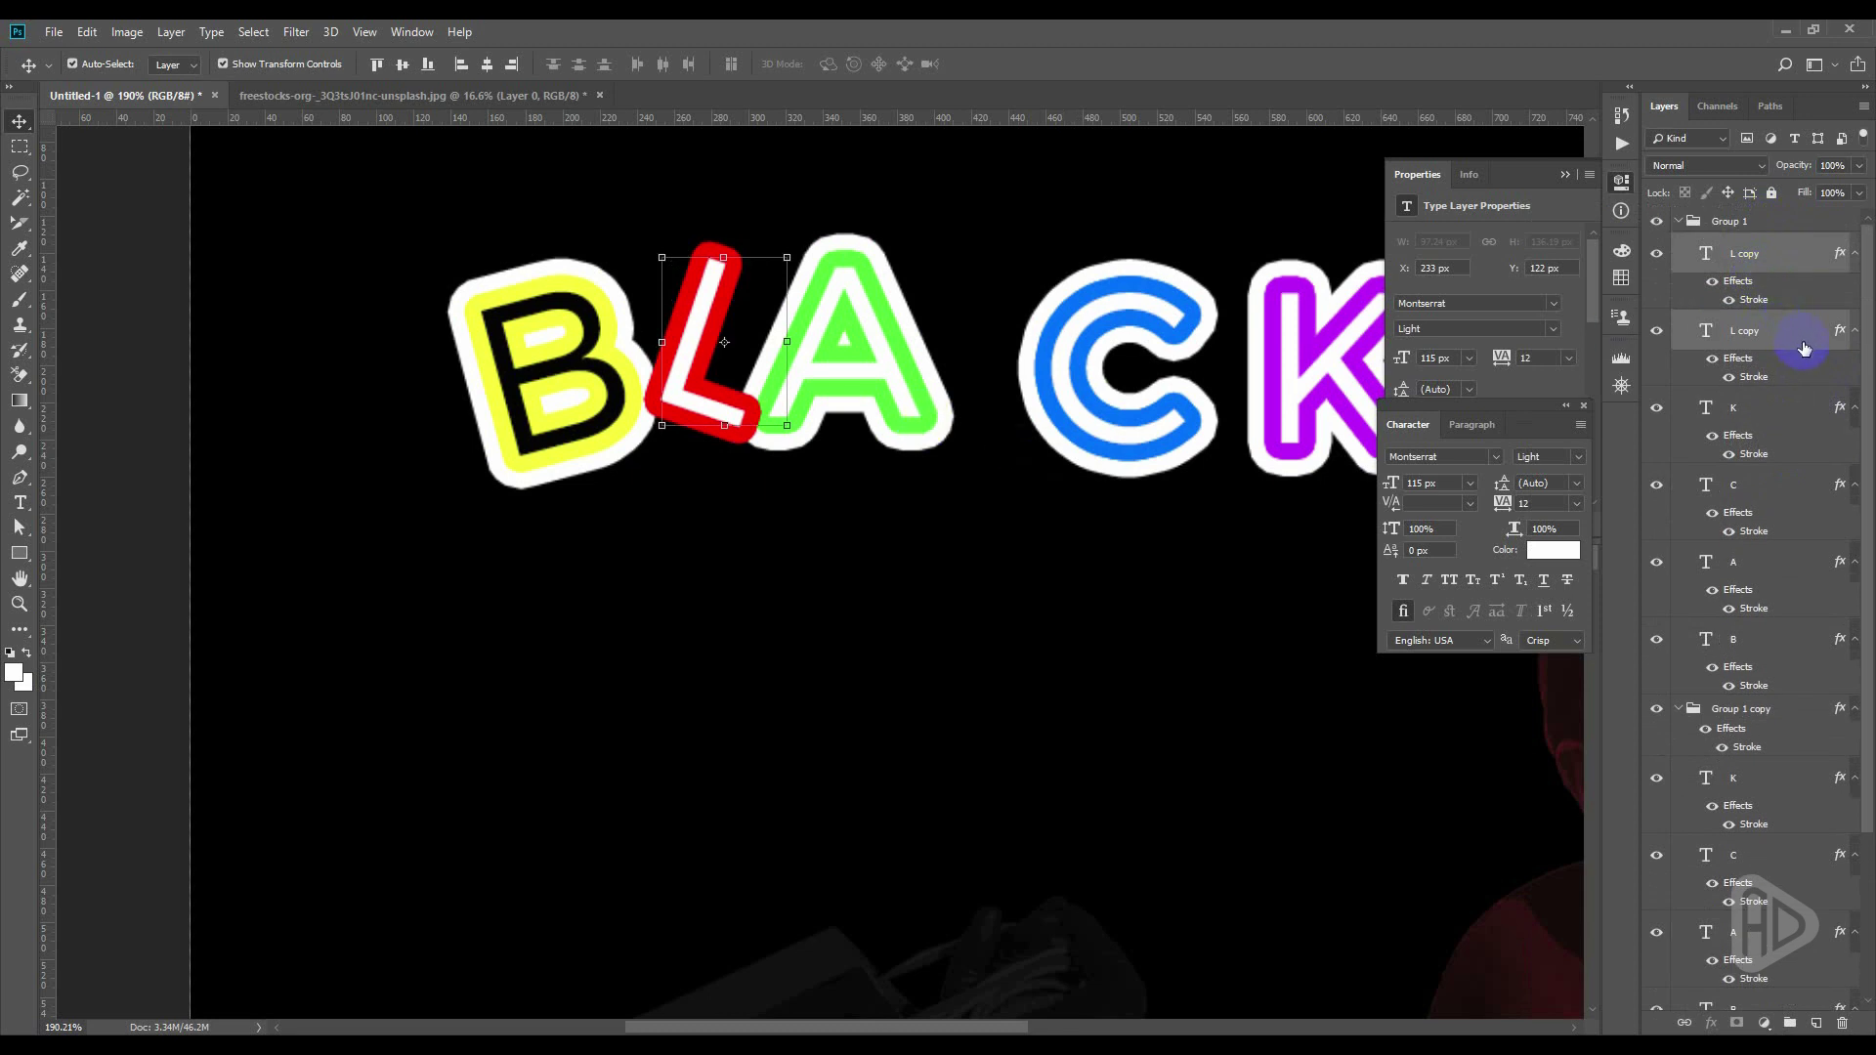
{"action": "key", "text": "ctrl+alt+z"}
Nudge A slightly right and shift C left and up beside A
{"action": "left_click", "coordinate": [1121, 490], "text": "ctrl"}
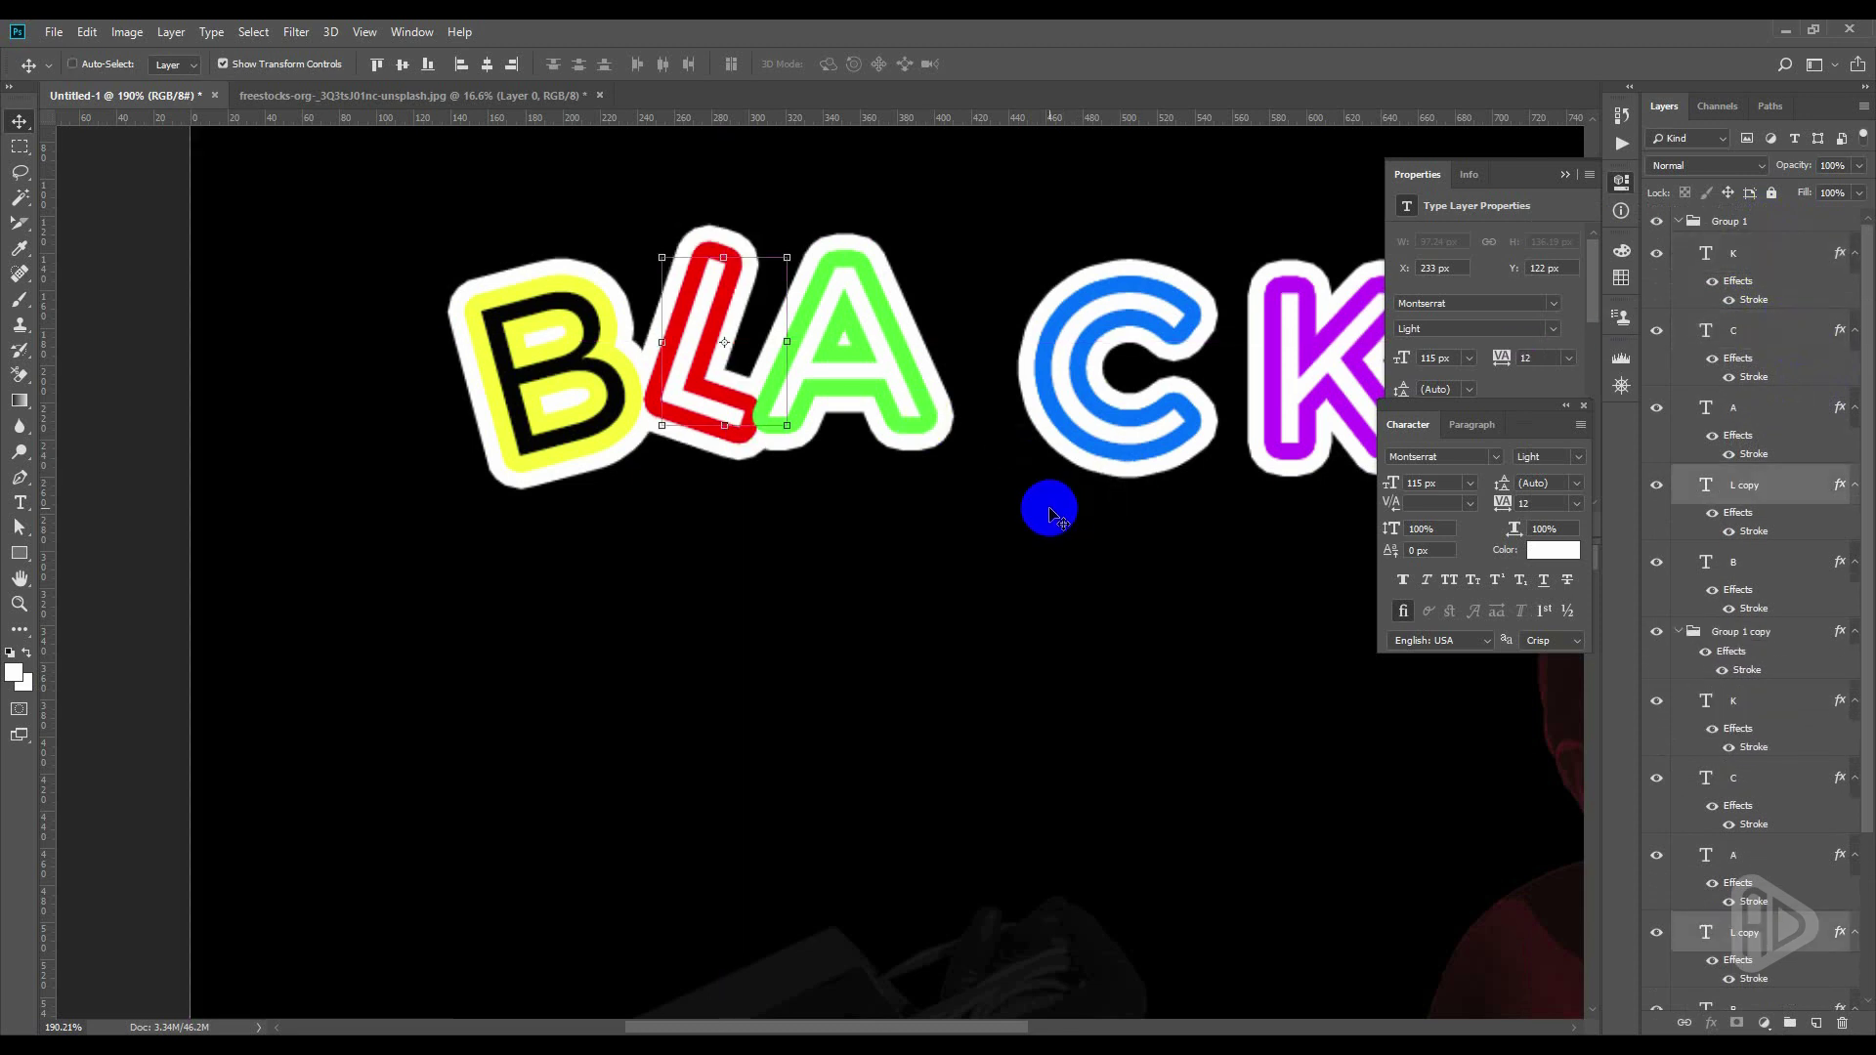
{"action": "left_click_drag", "start_coordinate": [900, 401], "coordinate": [914, 401]}
{"action": "left_click_drag", "start_coordinate": [1074, 378], "coordinate": [1017, 366]}
{"action": "key", "text": "Tab"}
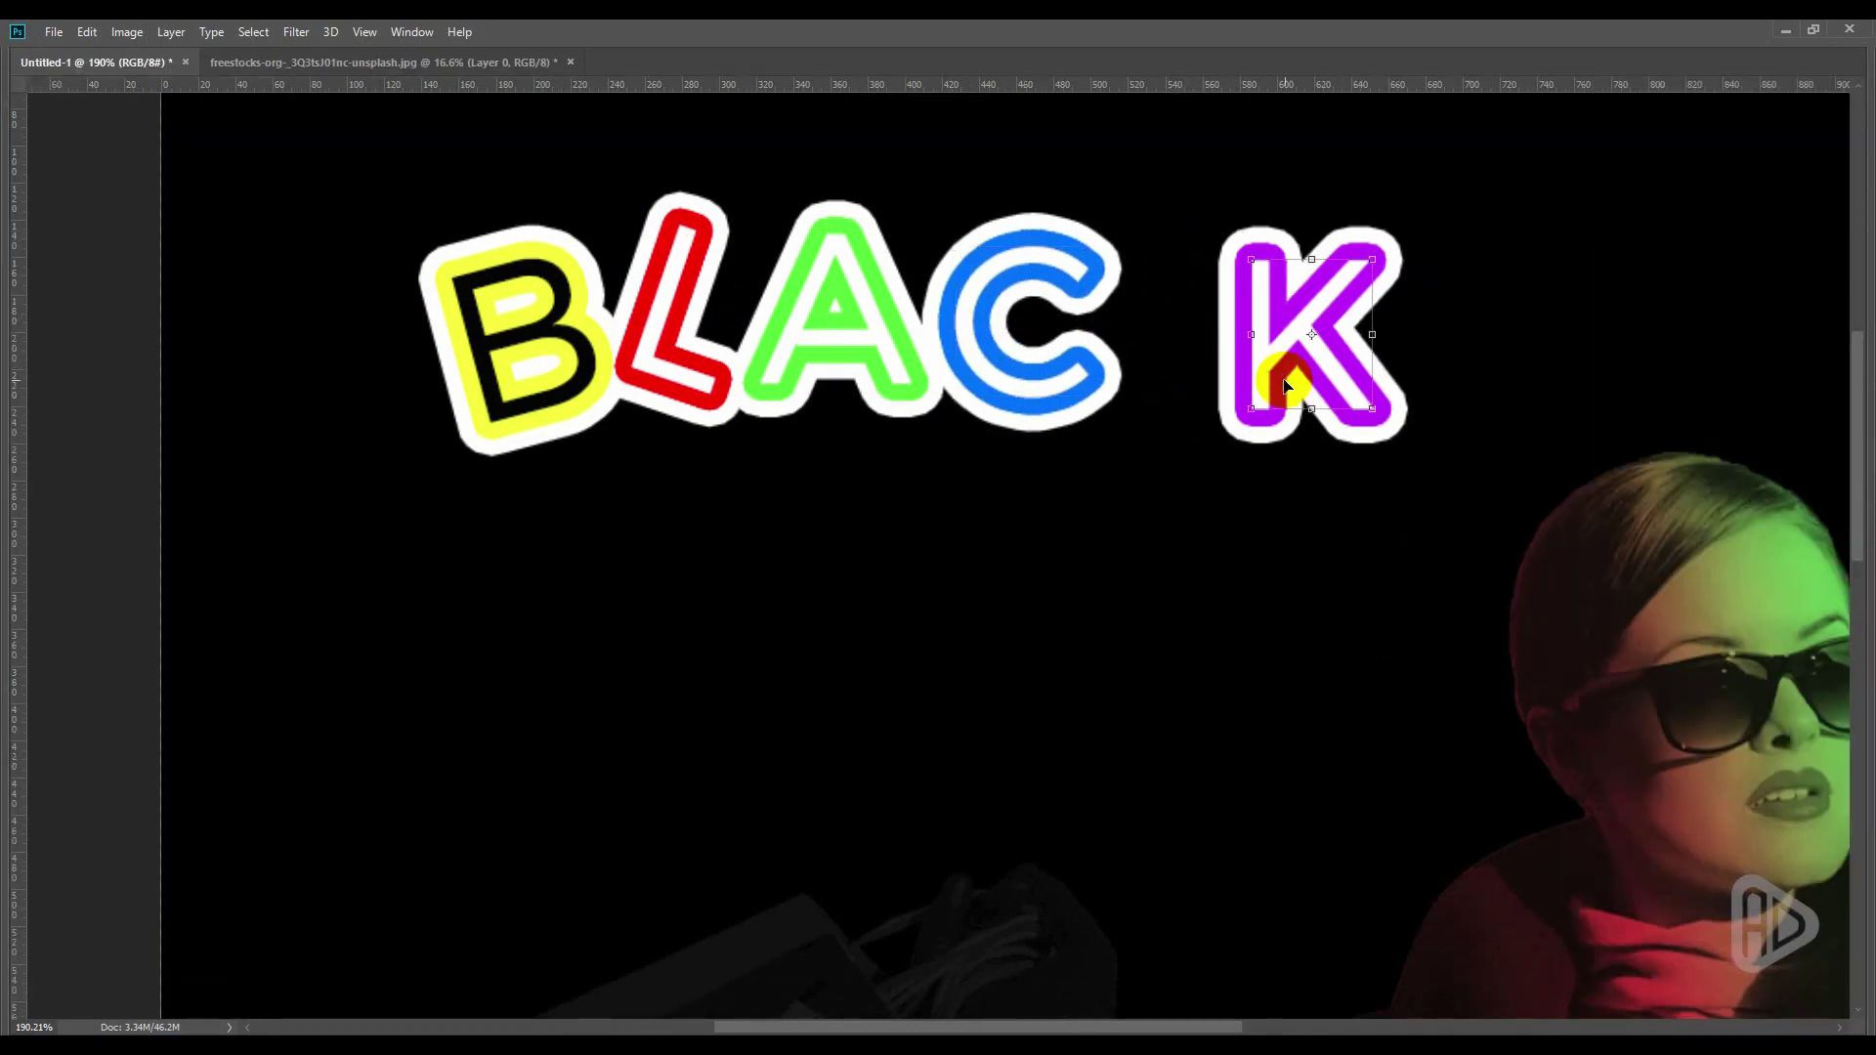
Tuck K beside C and move the whole BLACK word slightly down
{"action": "left_click_drag", "start_coordinate": [1265, 361], "coordinate": [1171, 332]}
{"action": "left_click_drag", "start_coordinate": [543, 409], "coordinate": [549, 388]}
{"action": "mouse_move", "coordinate": [900, 515]}
{"action": "left_mouse_down"}
{"action": "mouse_move", "coordinate": [649, 523]}
{"action": "mouse_move", "coordinate": [501, 381]}
{"action": "mouse_move", "coordinate": [1214, 670]}
{"action": "left_mouse_up"}
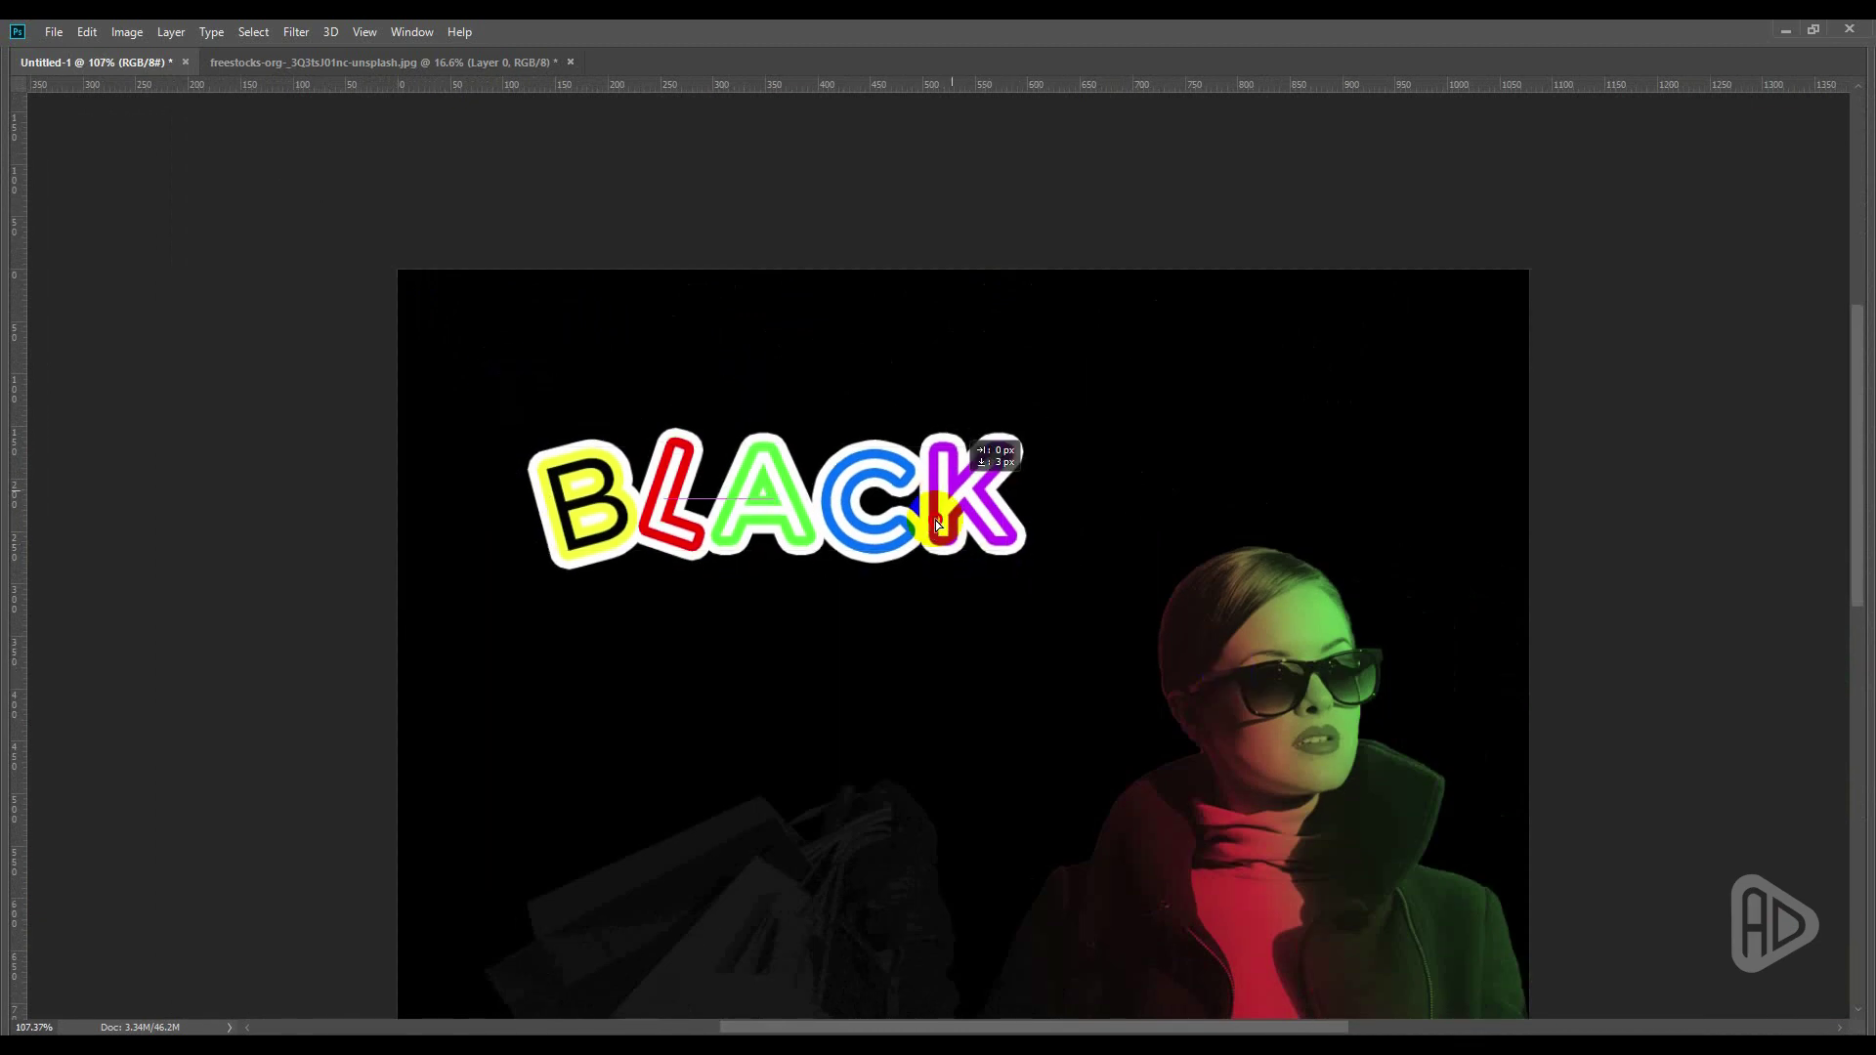
{"action": "mouse_move", "coordinate": [1017, 500]}
{"action": "left_mouse_down"}
{"action": "mouse_move", "coordinate": [1002, 593]}
{"action": "mouse_move", "coordinate": [1060, 643]}
{"action": "left_mouse_up"}
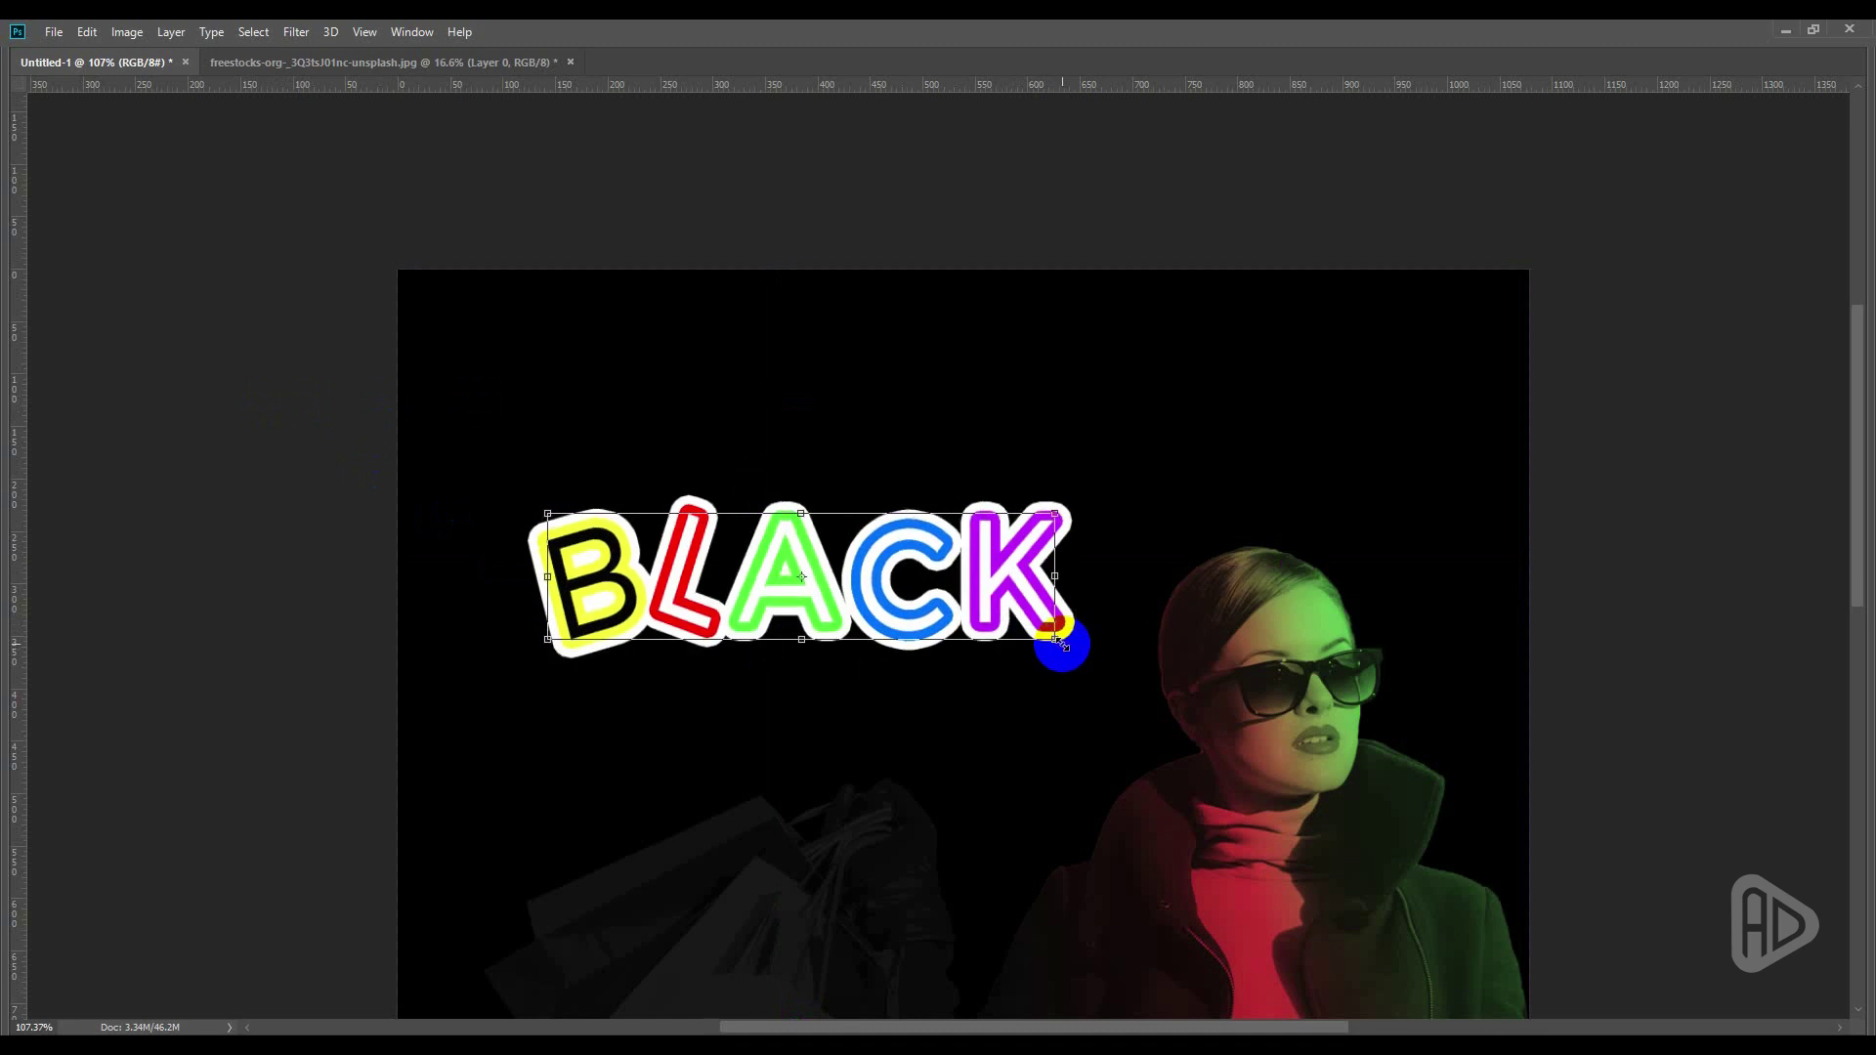
{"action": "key", "text": "Return"}
{"action": "scroll", "coordinate": [611, 562], "scroll_direction": "down", "scroll_amount": 1}
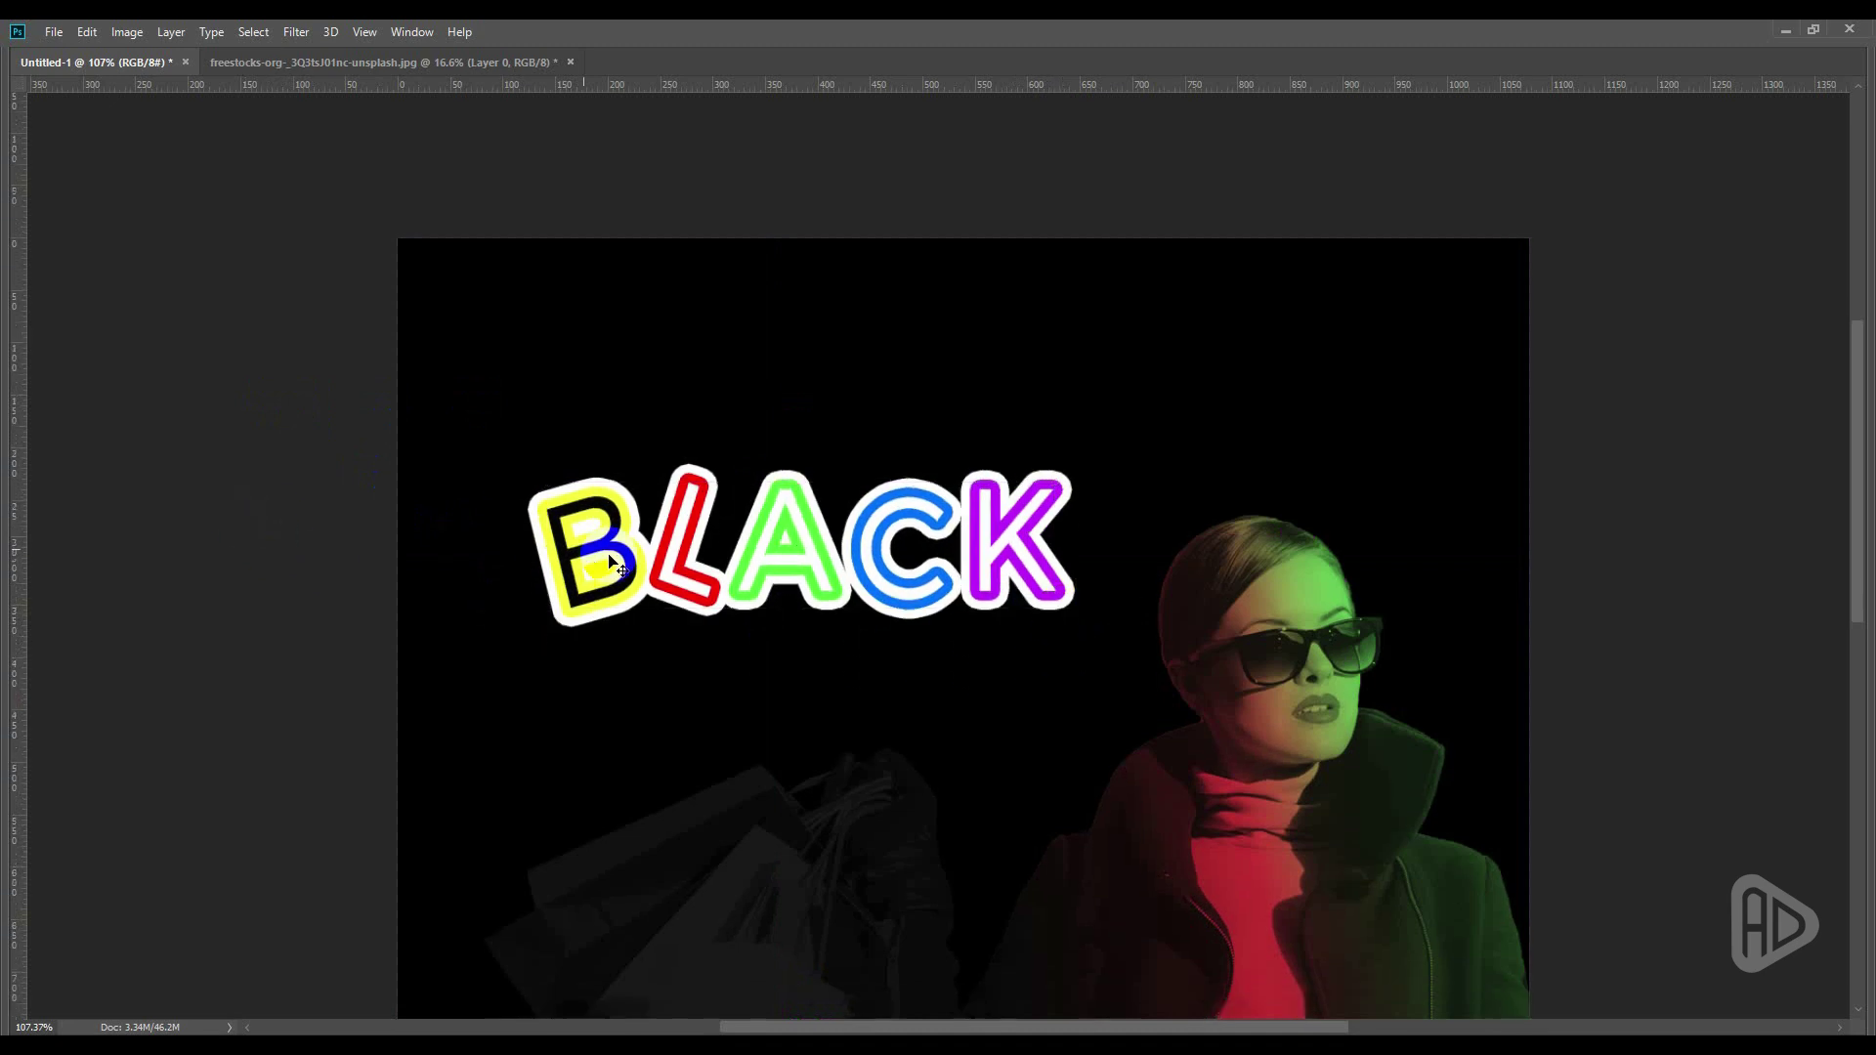
{"action": "key", "text": "Tab"}
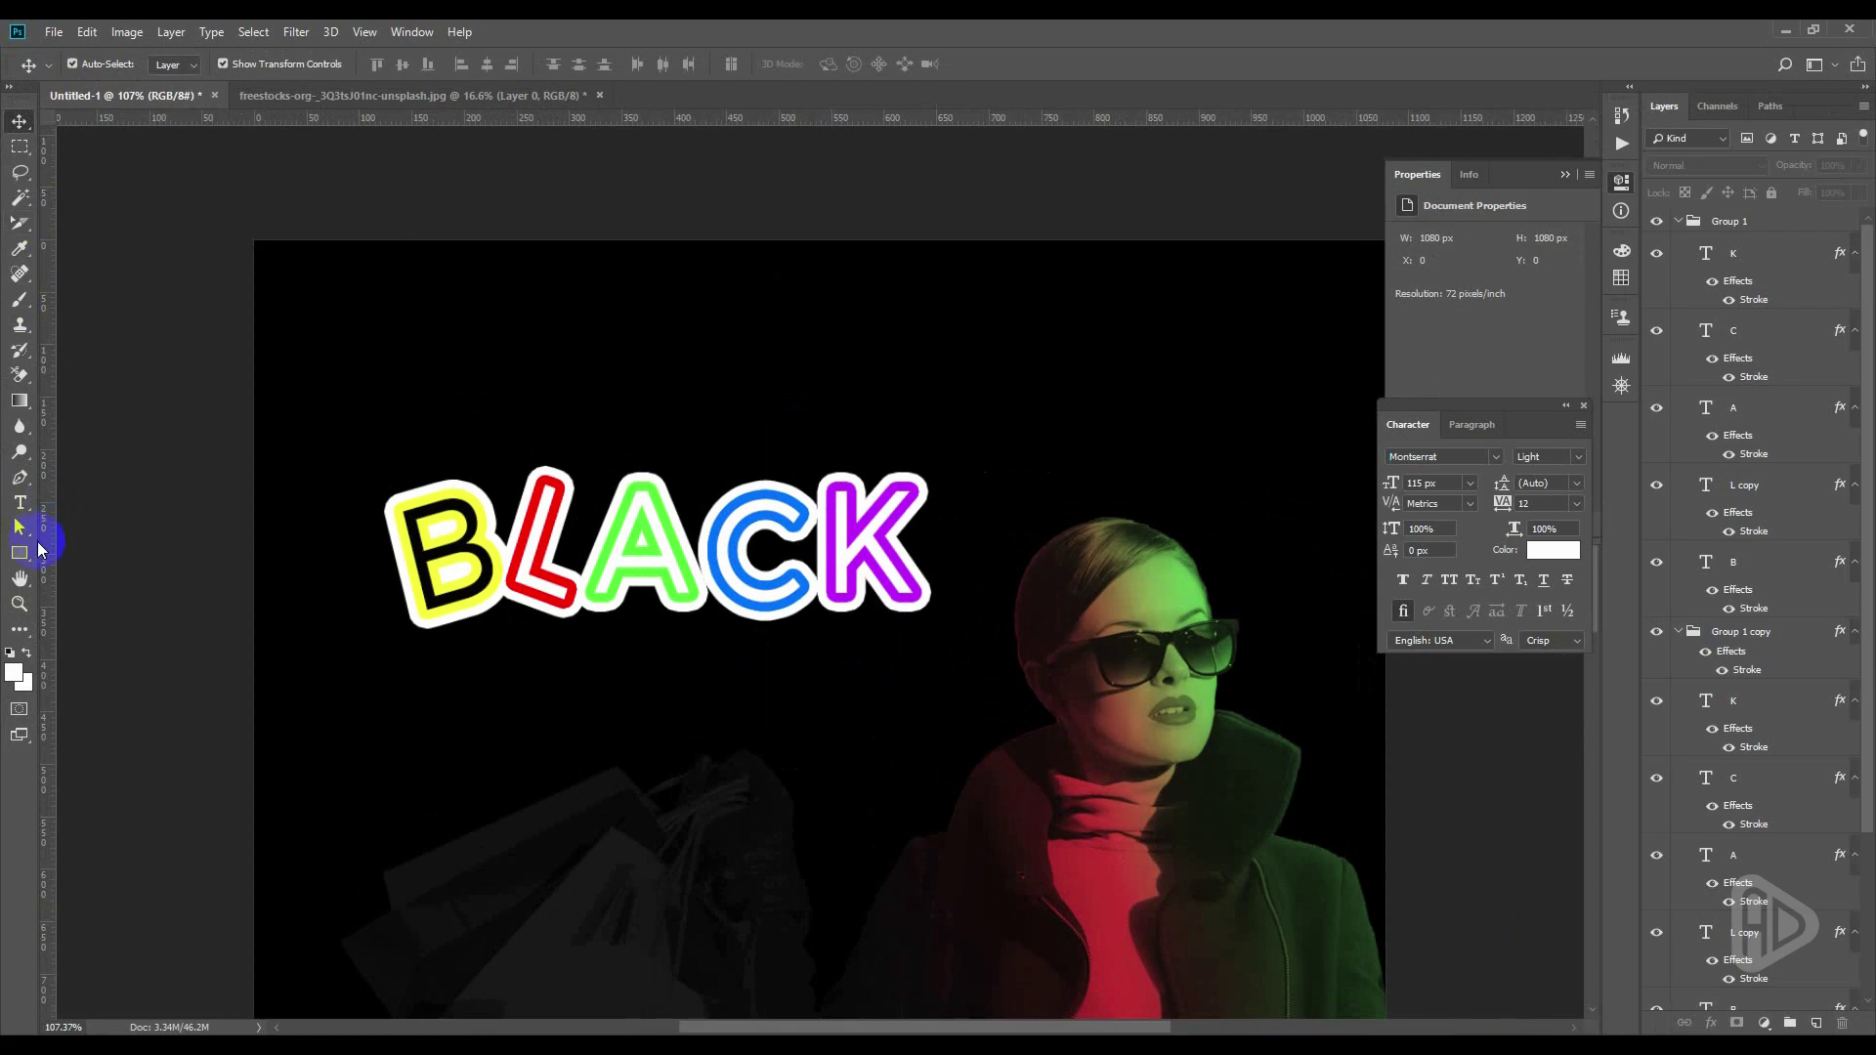
Add the text FRIDAY SALE on a new line below BLACK
{"action": "left_click", "coordinate": [22, 508]}
{"action": "left_click", "coordinate": [413, 689]}
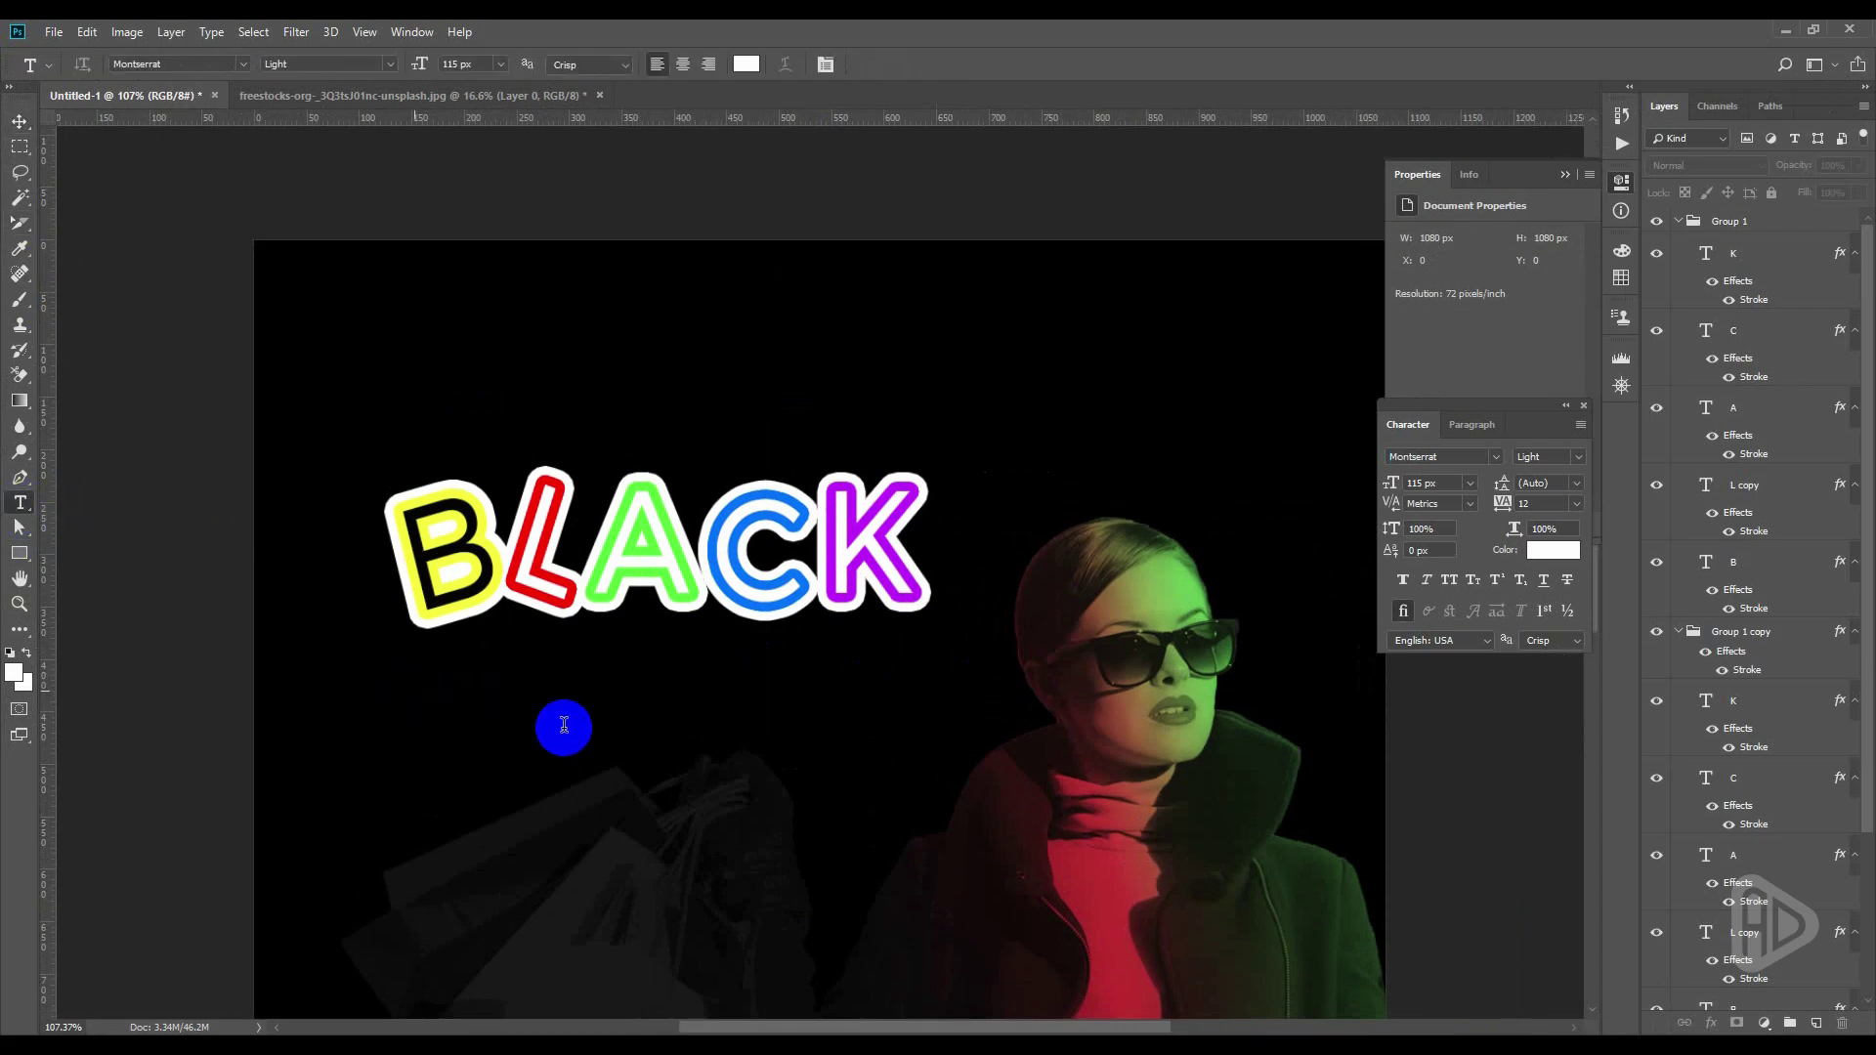
{"action": "type", "text": "FR"}
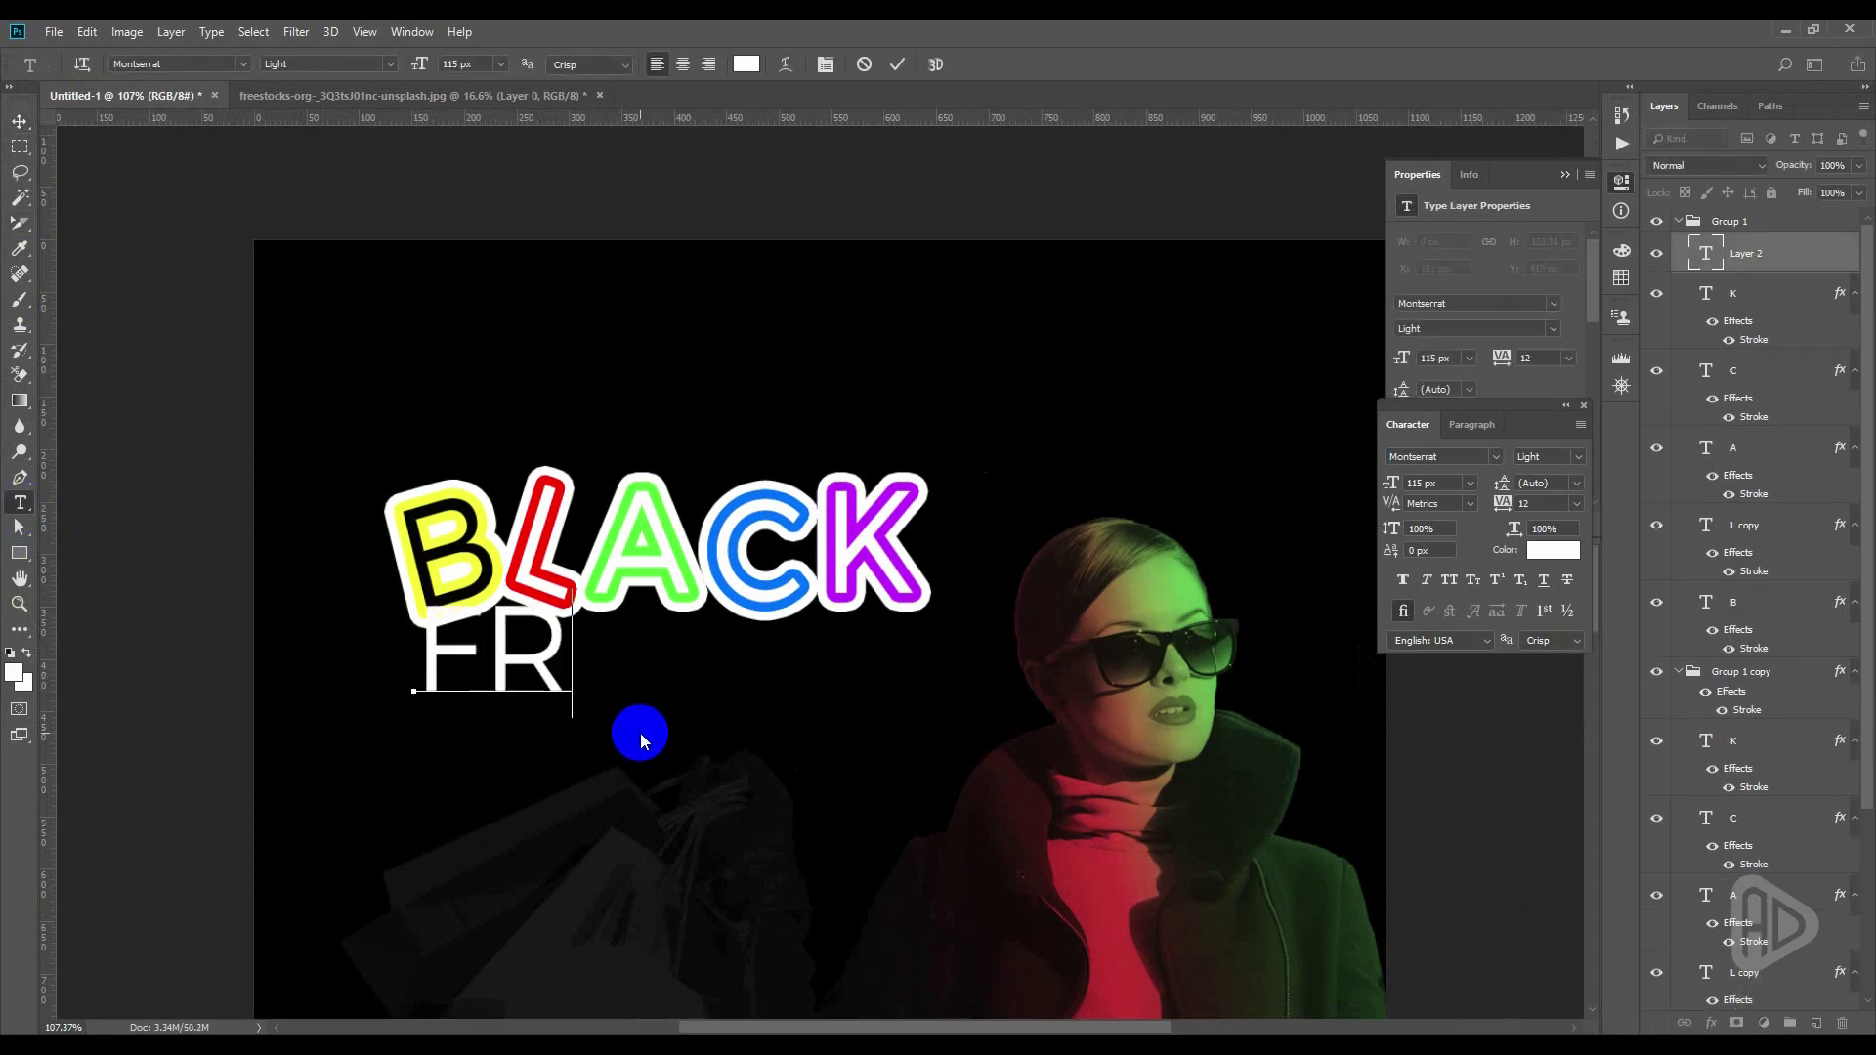
{"action": "type", "text": "IDAY S"}
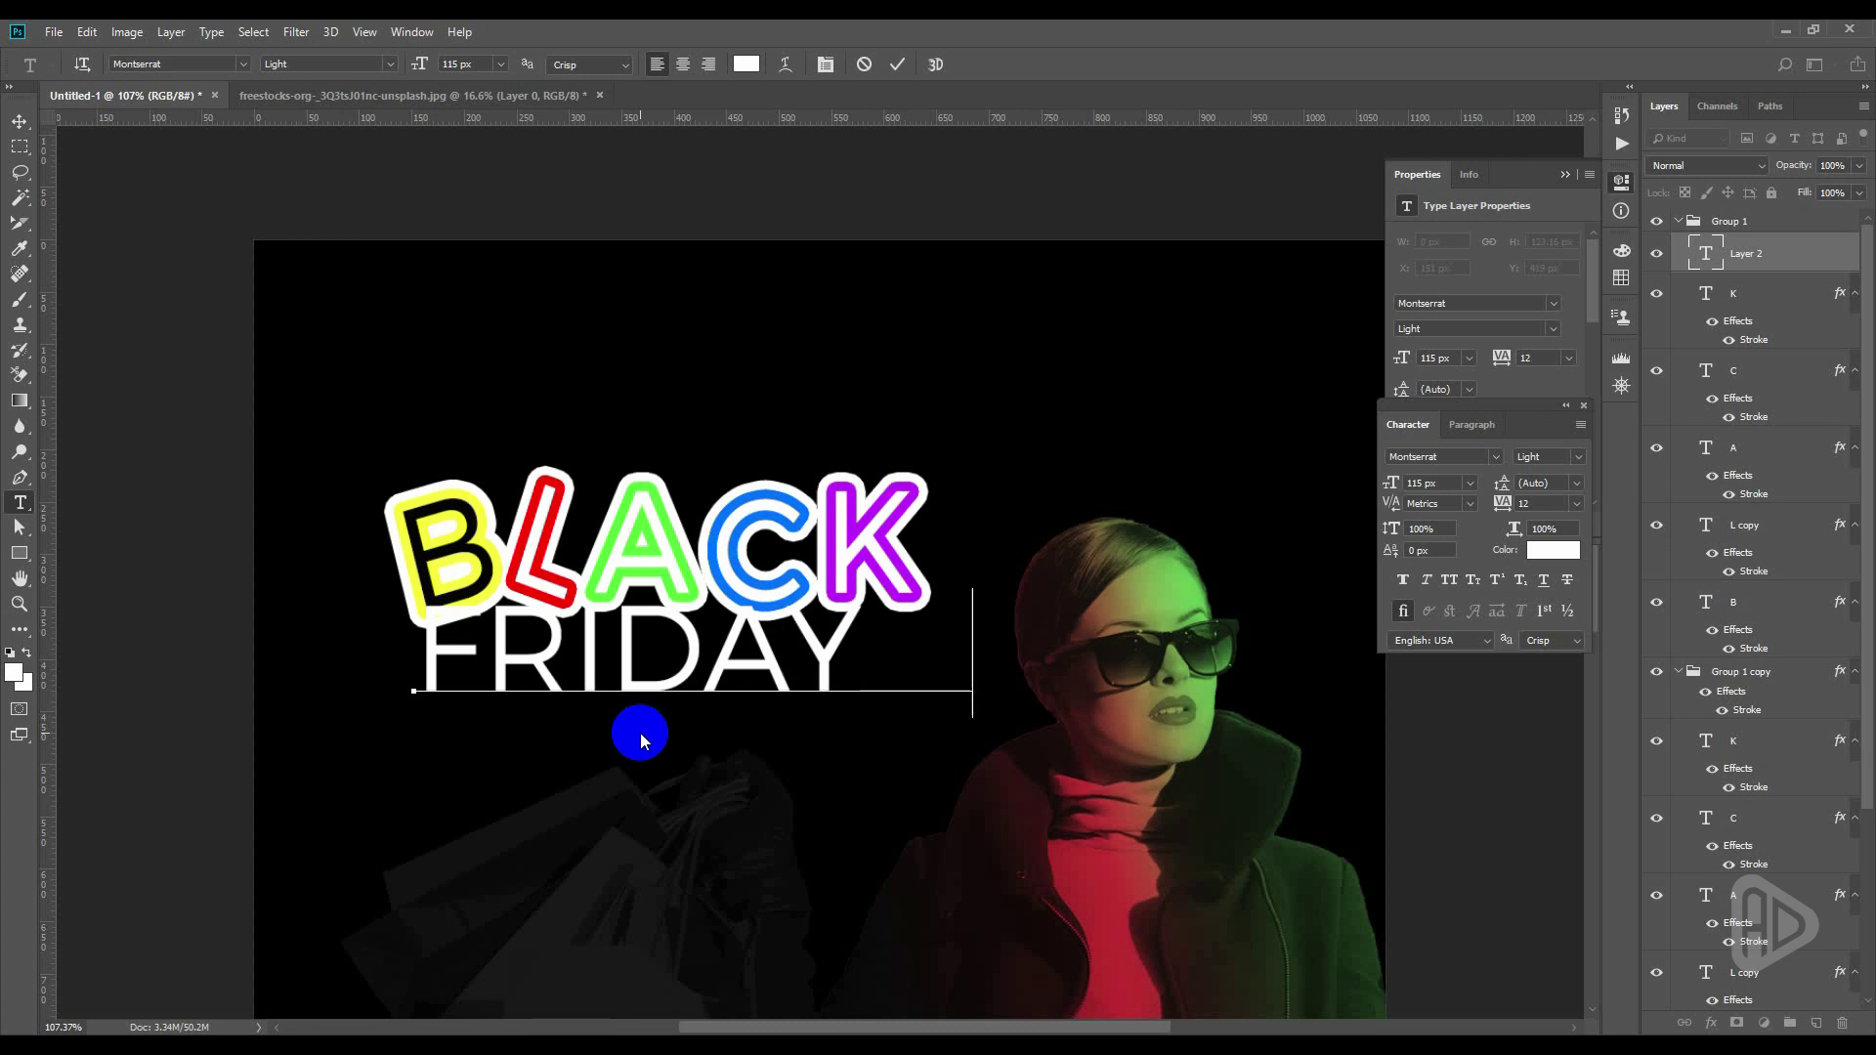
{"action": "type", "text": "ALE"}
{"action": "key", "text": "ctrl+Return"}
{"action": "key", "text": "v"}
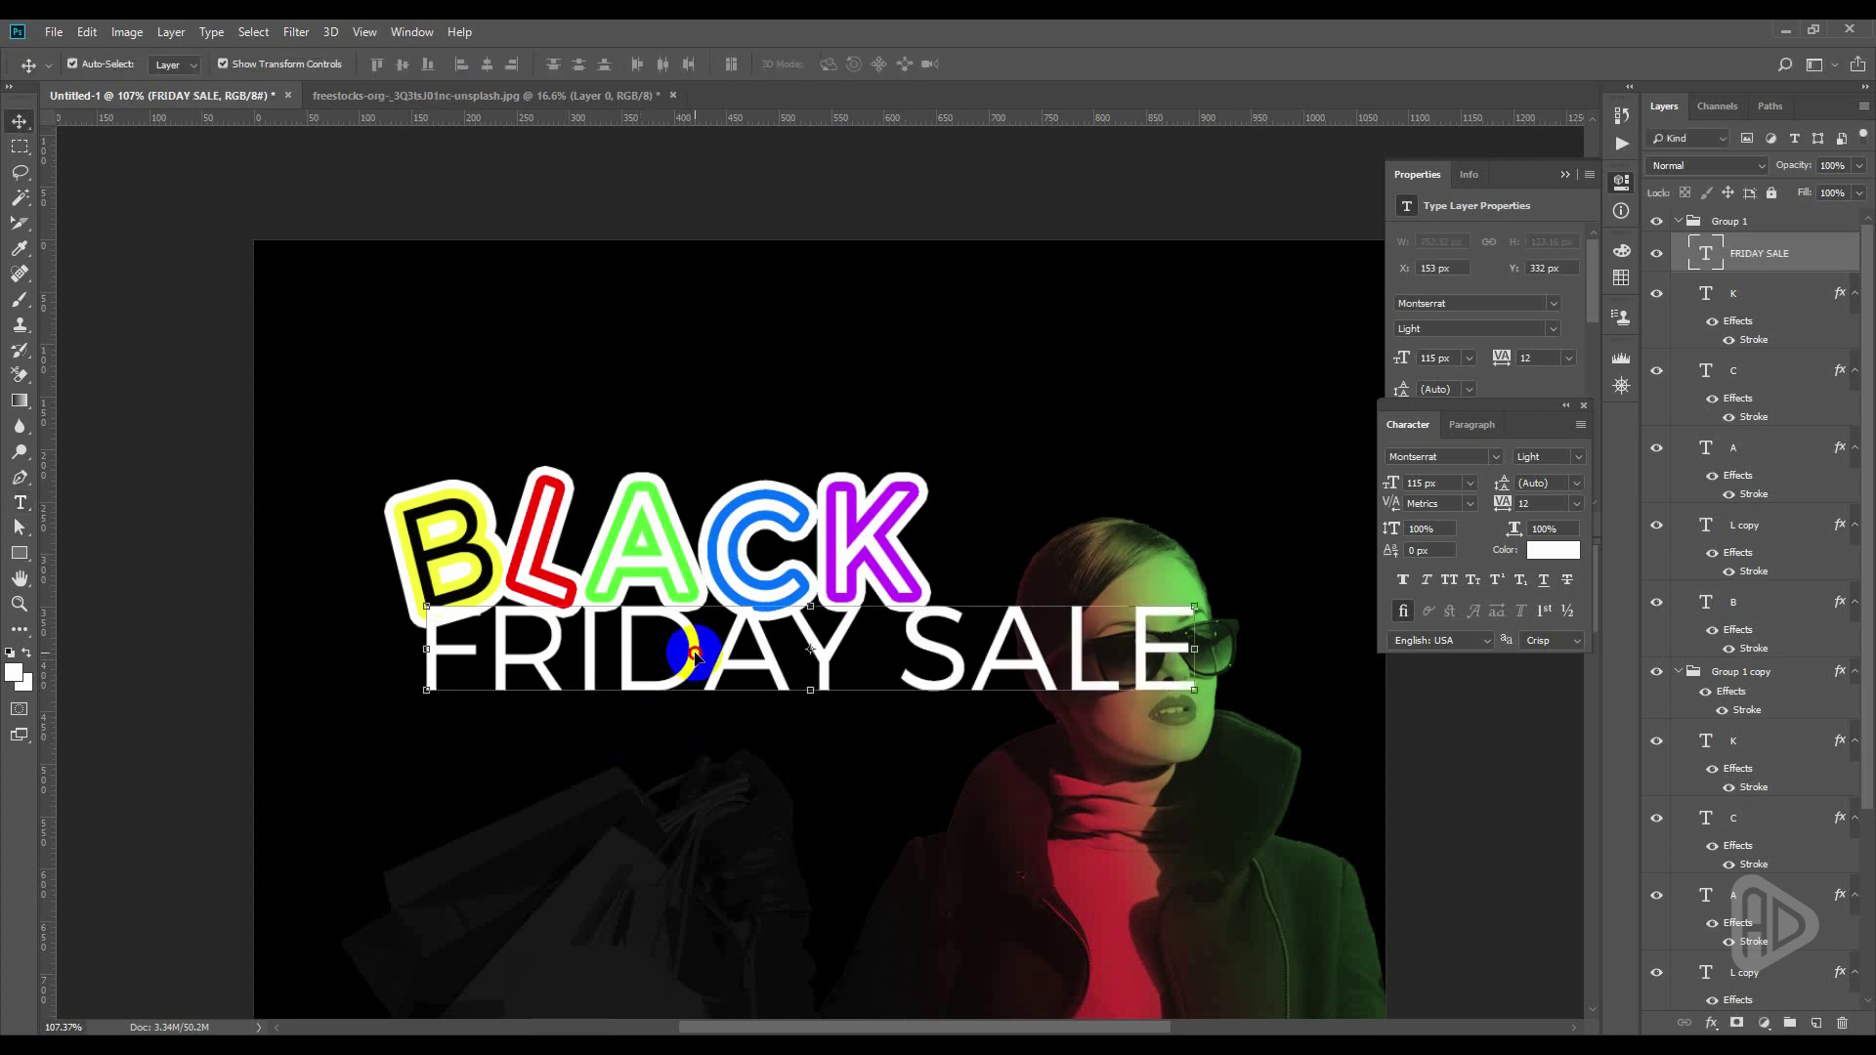
{"action": "left_click_drag", "start_coordinate": [684, 662], "coordinate": [690, 716]}
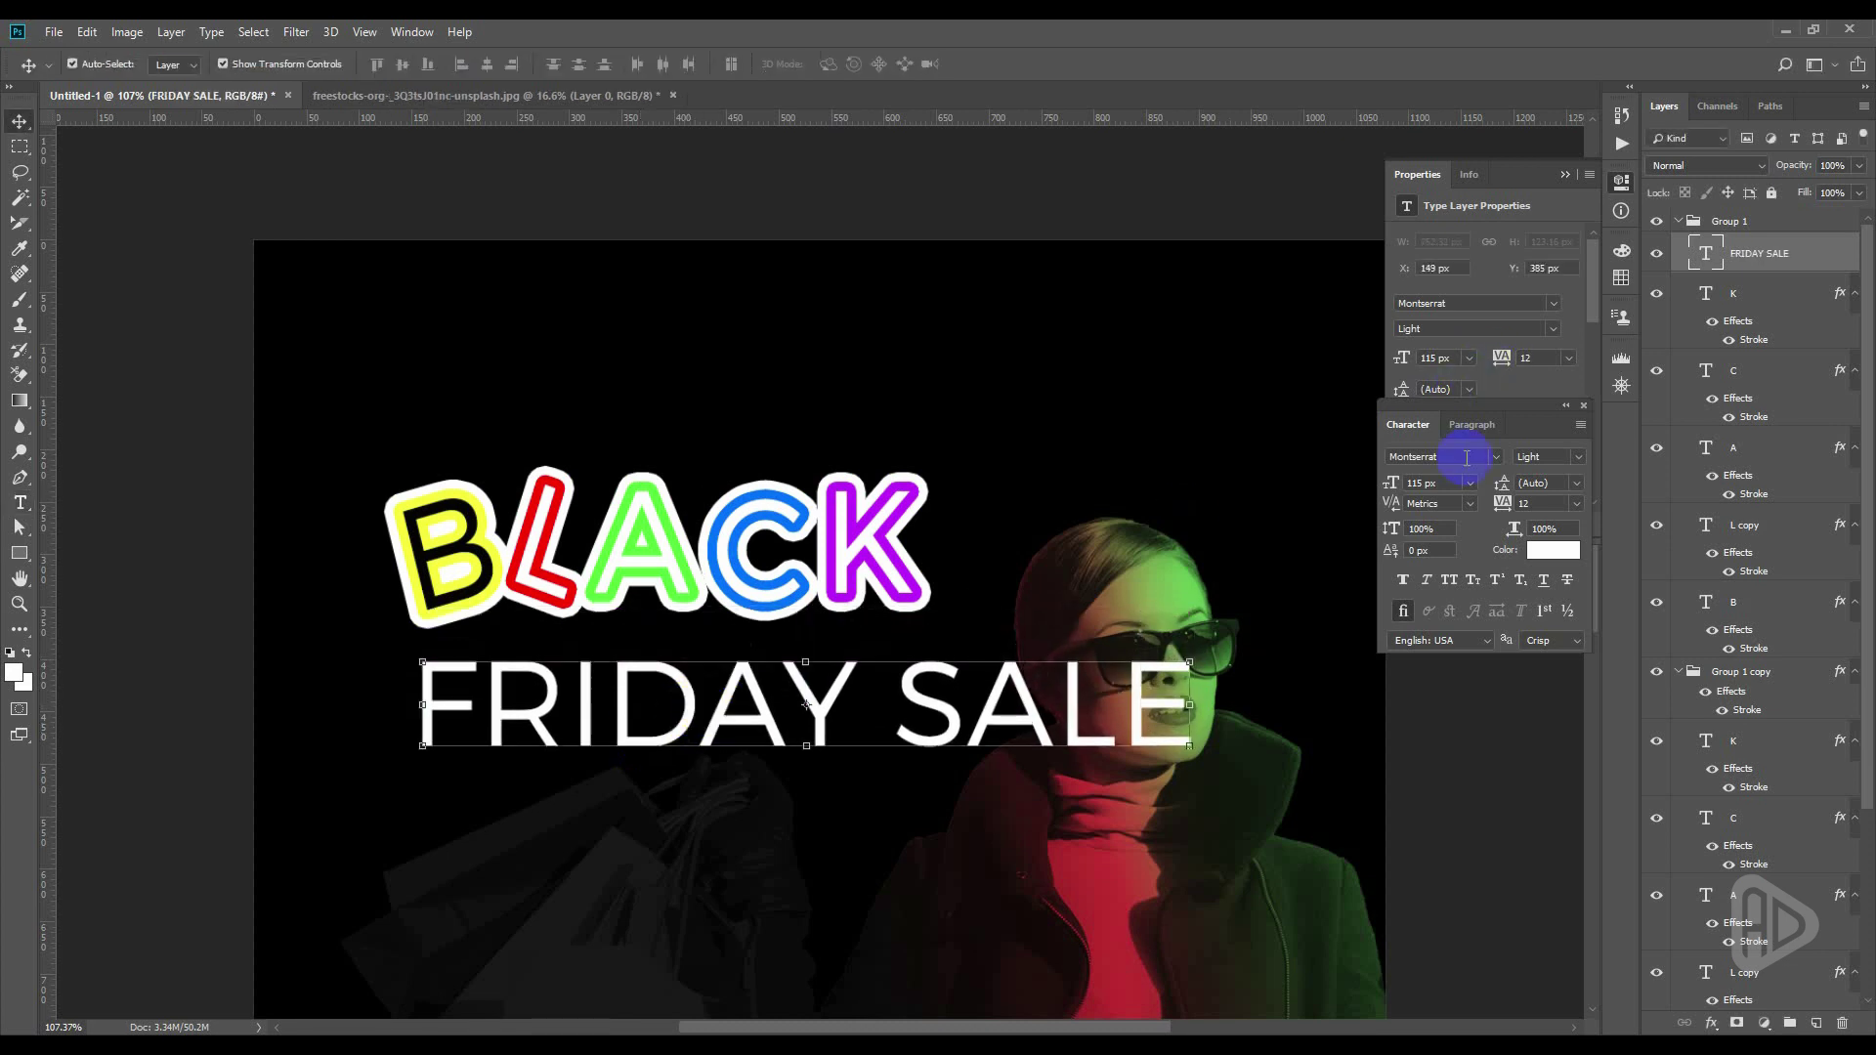
Change FRIDAY SALE's font style to Bold
{"action": "scroll", "coordinate": [1457, 483], "scroll_direction": "down", "scroll_amount": 10}
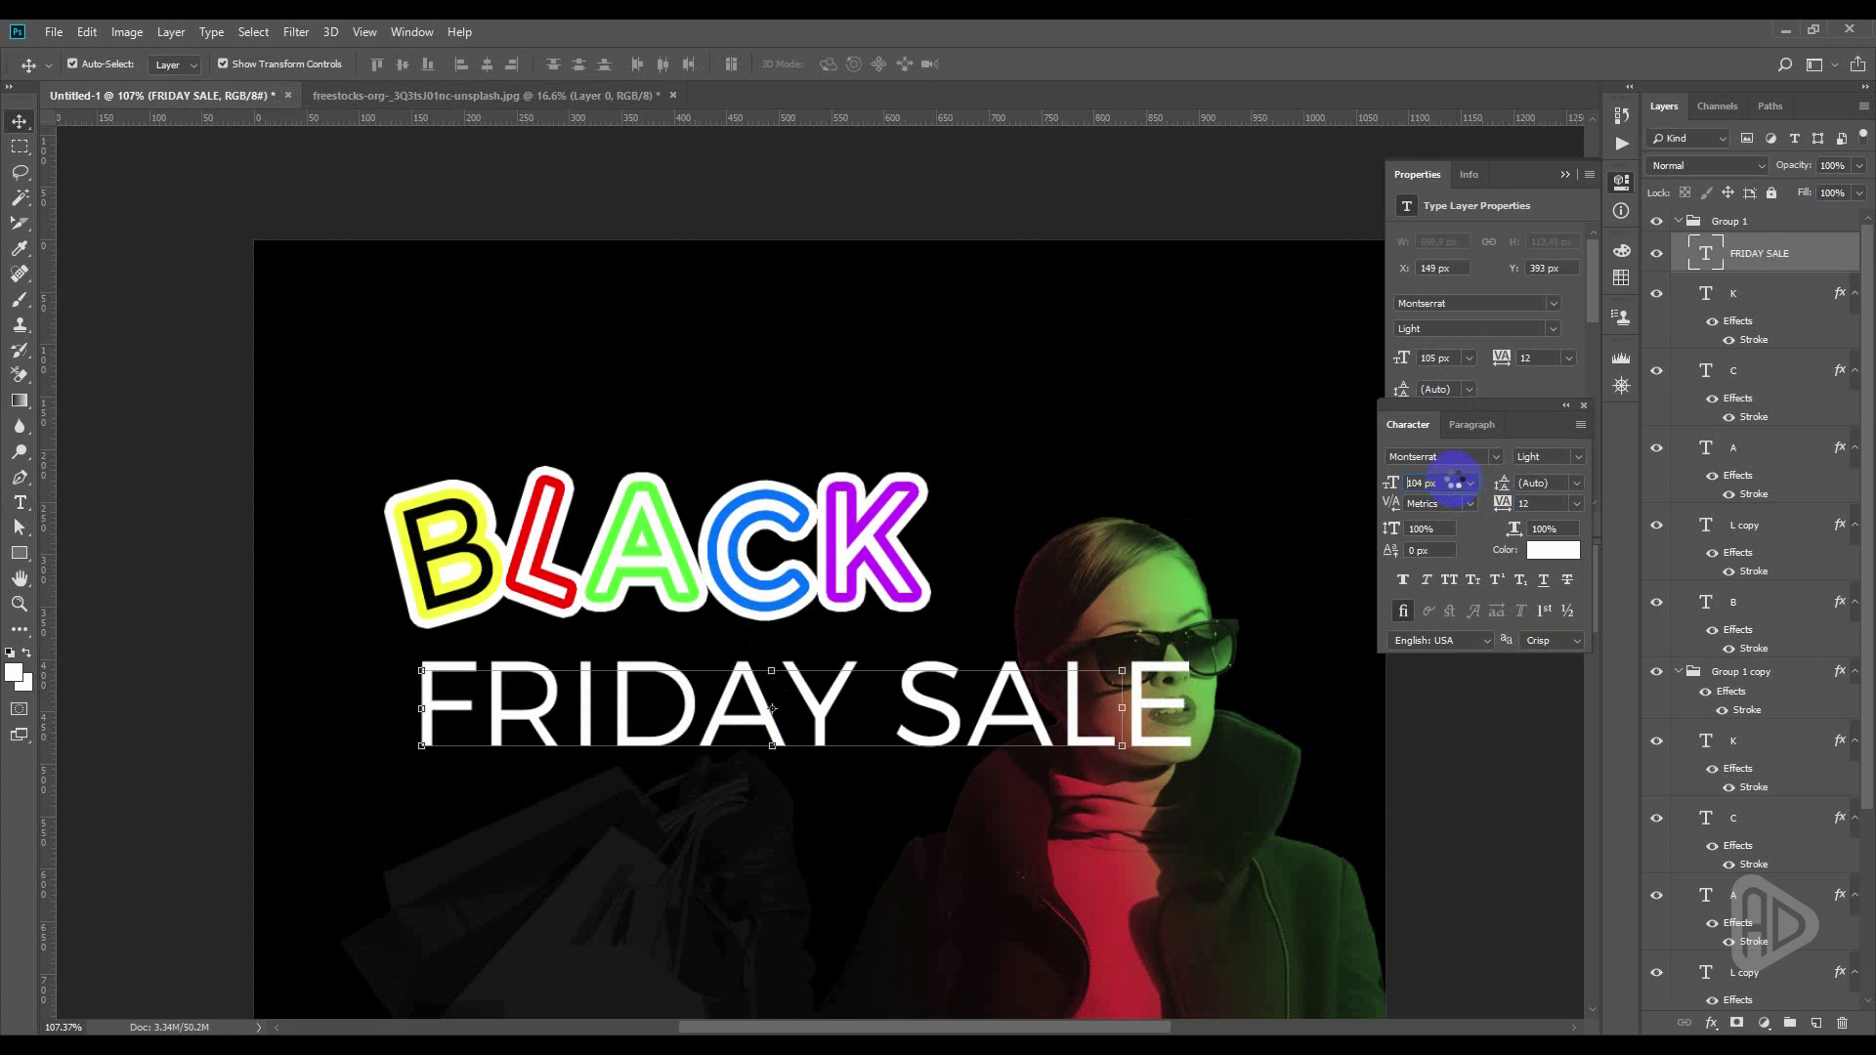
{"action": "scroll", "coordinate": [1458, 483], "scroll_direction": "down", "scroll_amount": 10}
{"action": "scroll", "coordinate": [1459, 486], "scroll_direction": "down", "scroll_amount": 9}
{"action": "scroll", "coordinate": [1458, 484], "scroll_direction": "down", "scroll_amount": 5}
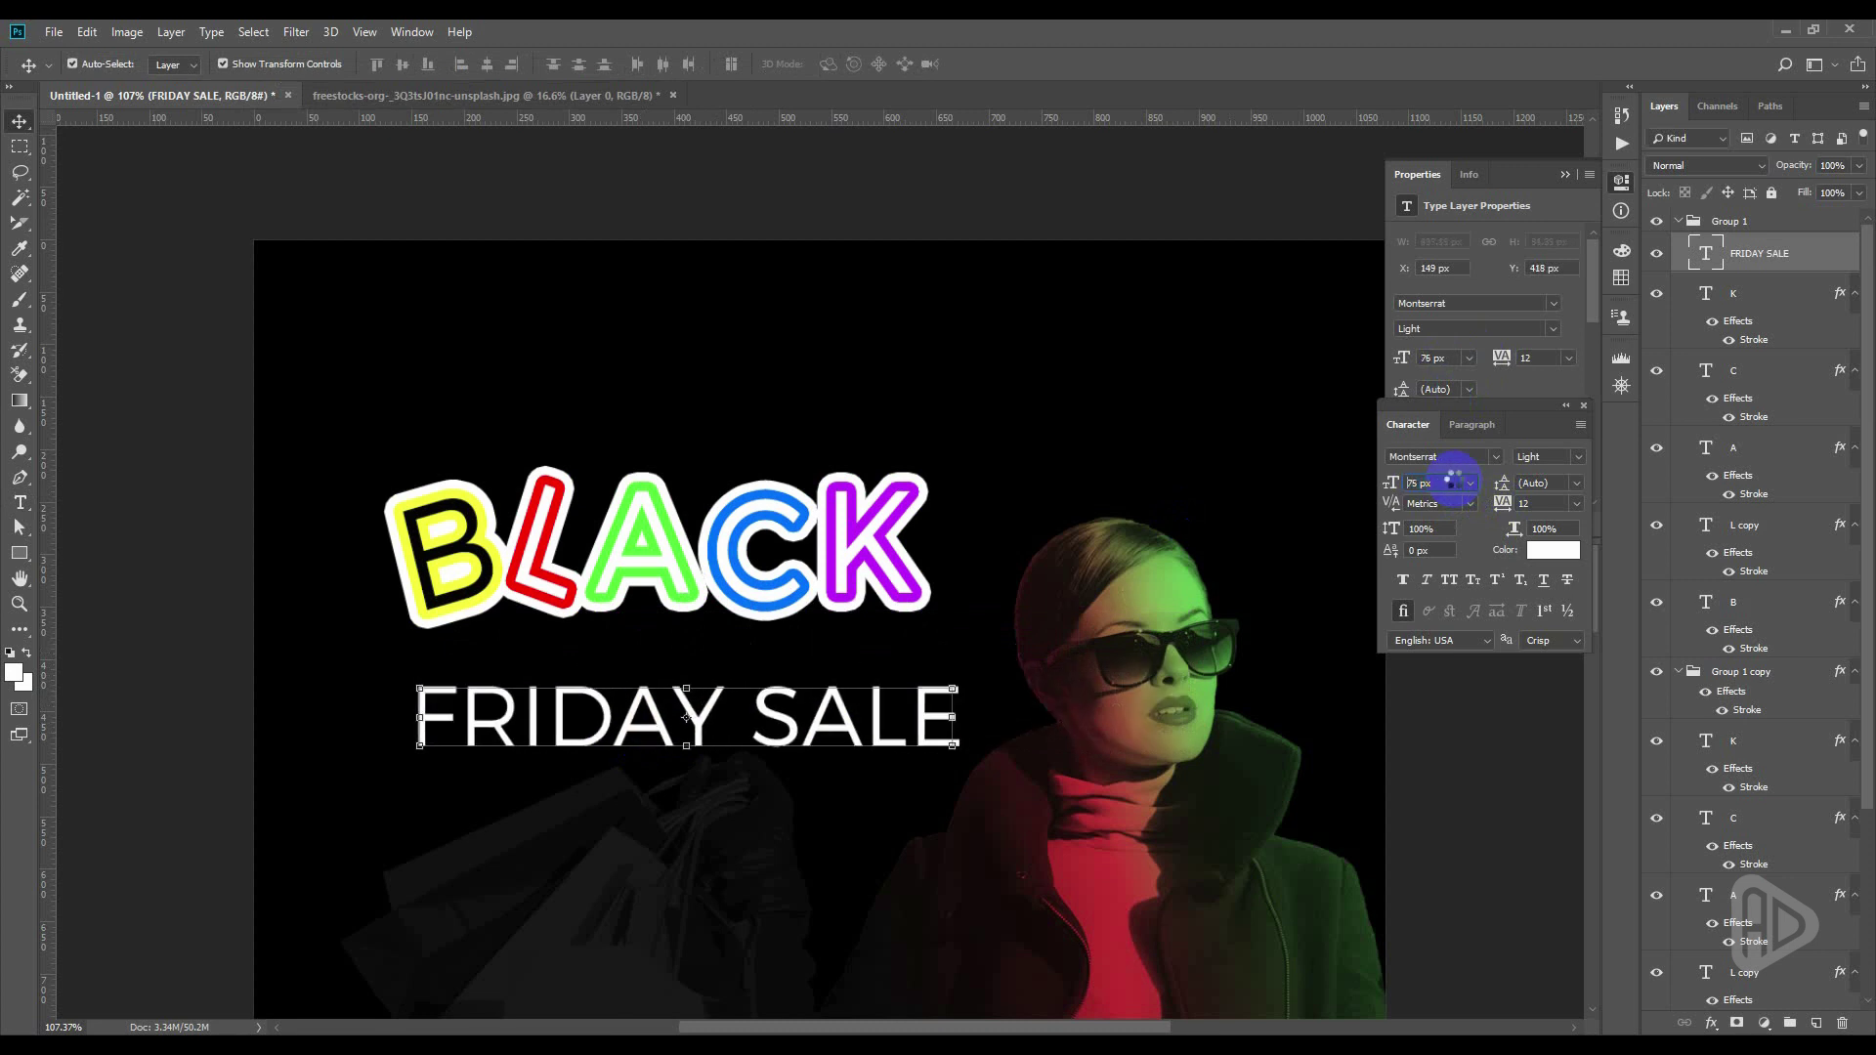
{"action": "scroll", "coordinate": [1456, 483], "scroll_direction": "down", "scroll_amount": 4}
{"action": "left_click", "coordinate": [1575, 457]}
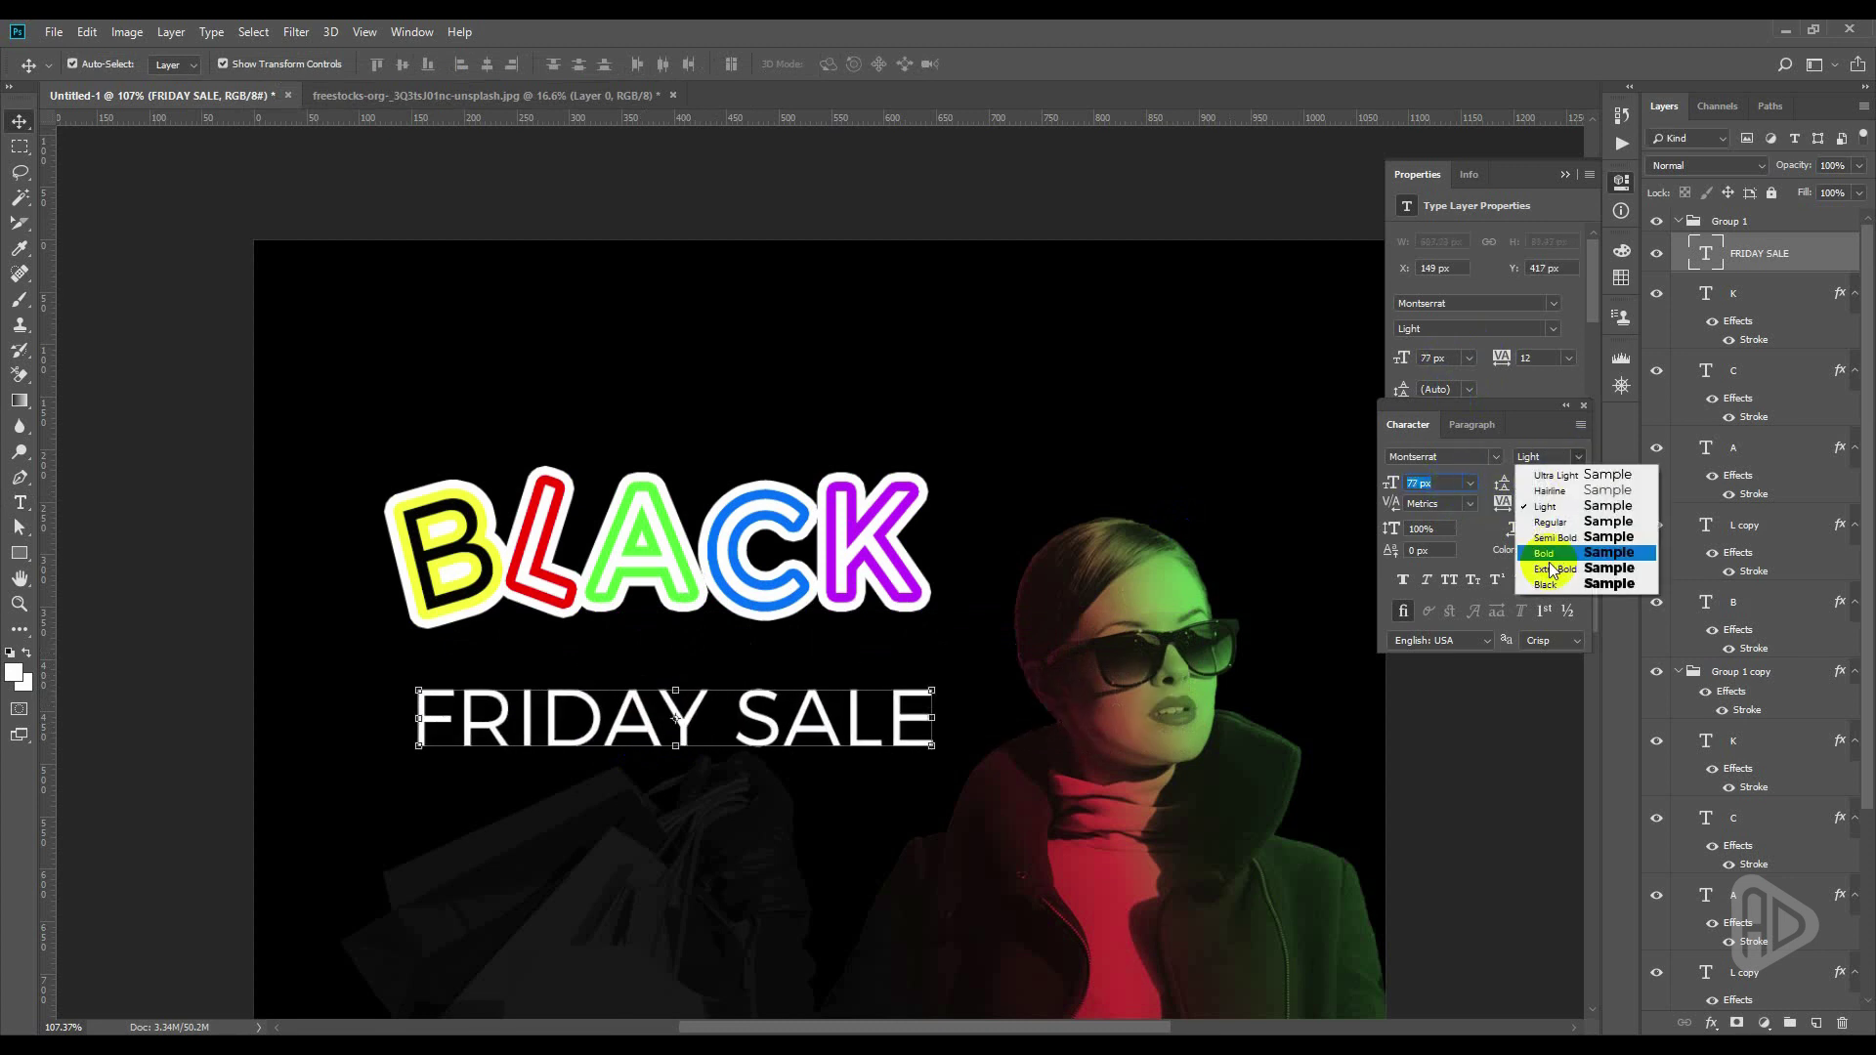
{"action": "left_click", "coordinate": [1553, 557]}
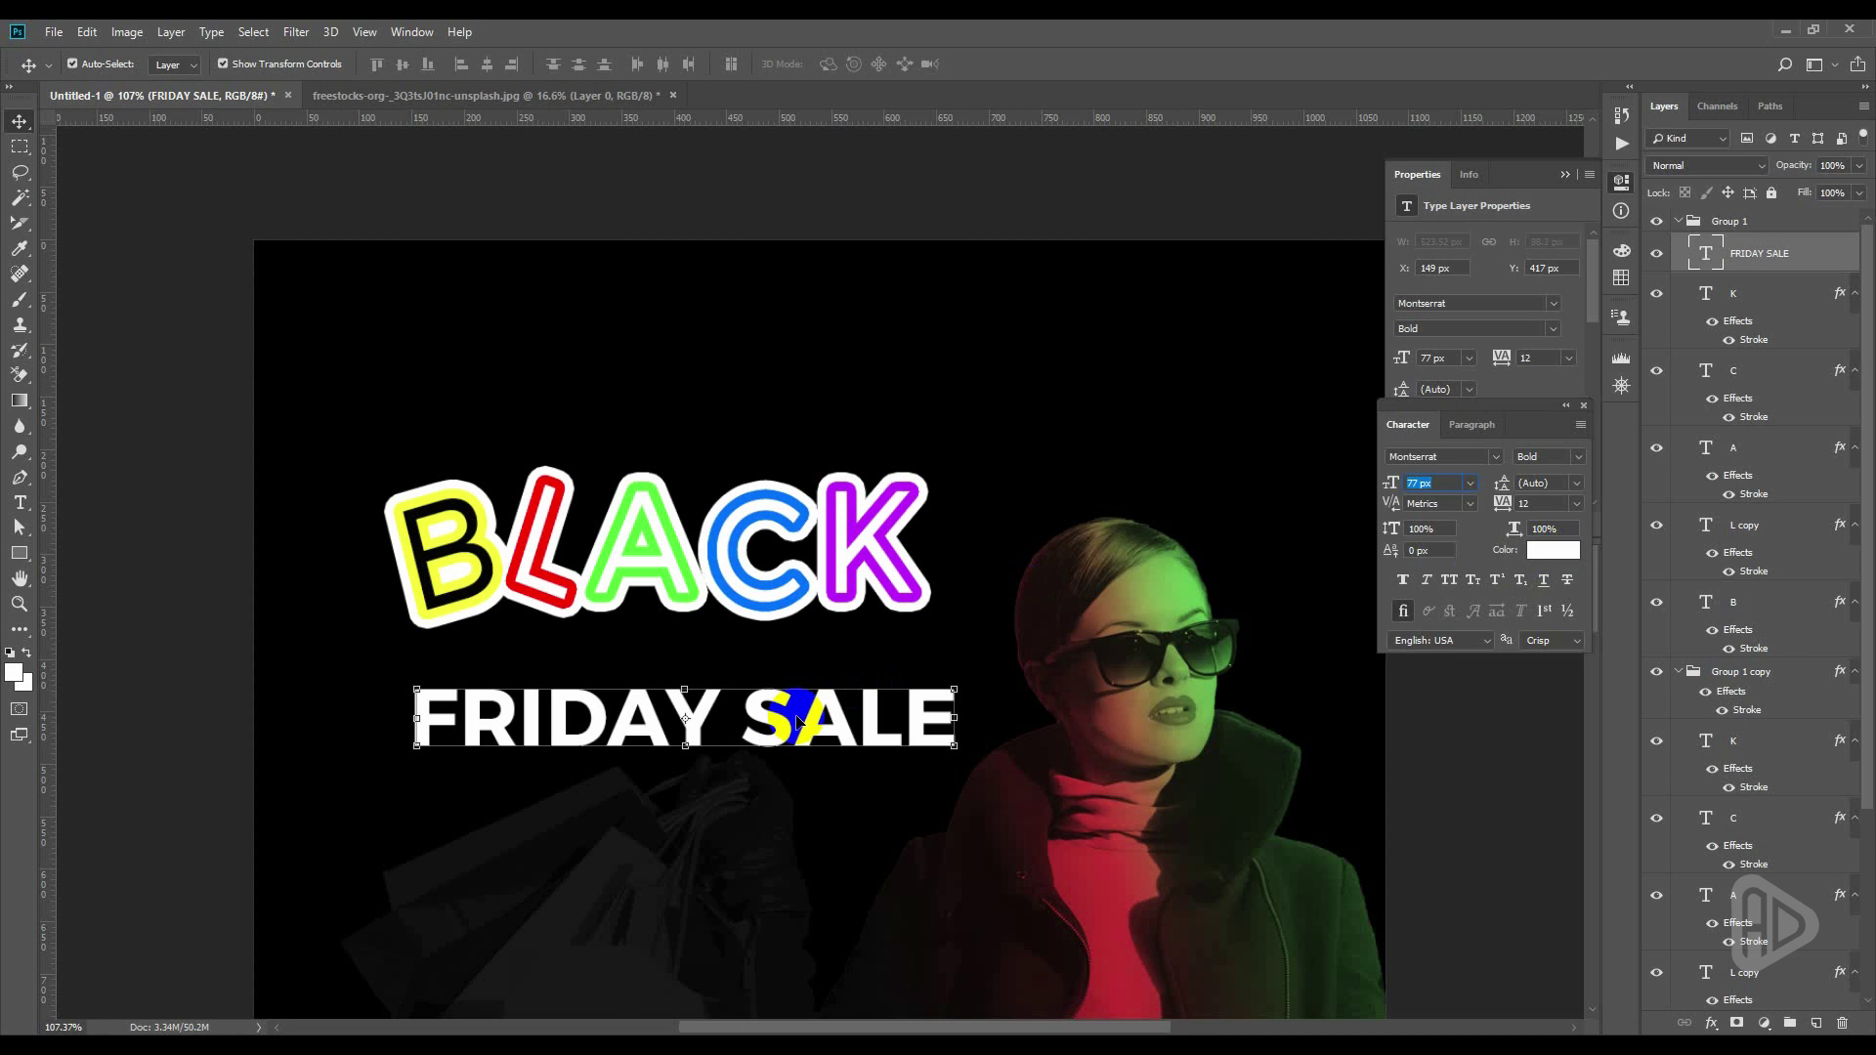
Reduce FRIDAY SALE to 73 px and move it up just beneath BLACK
{"action": "left_click_drag", "start_coordinate": [795, 719], "coordinate": [791, 684]}
{"action": "key", "text": "Escape"}
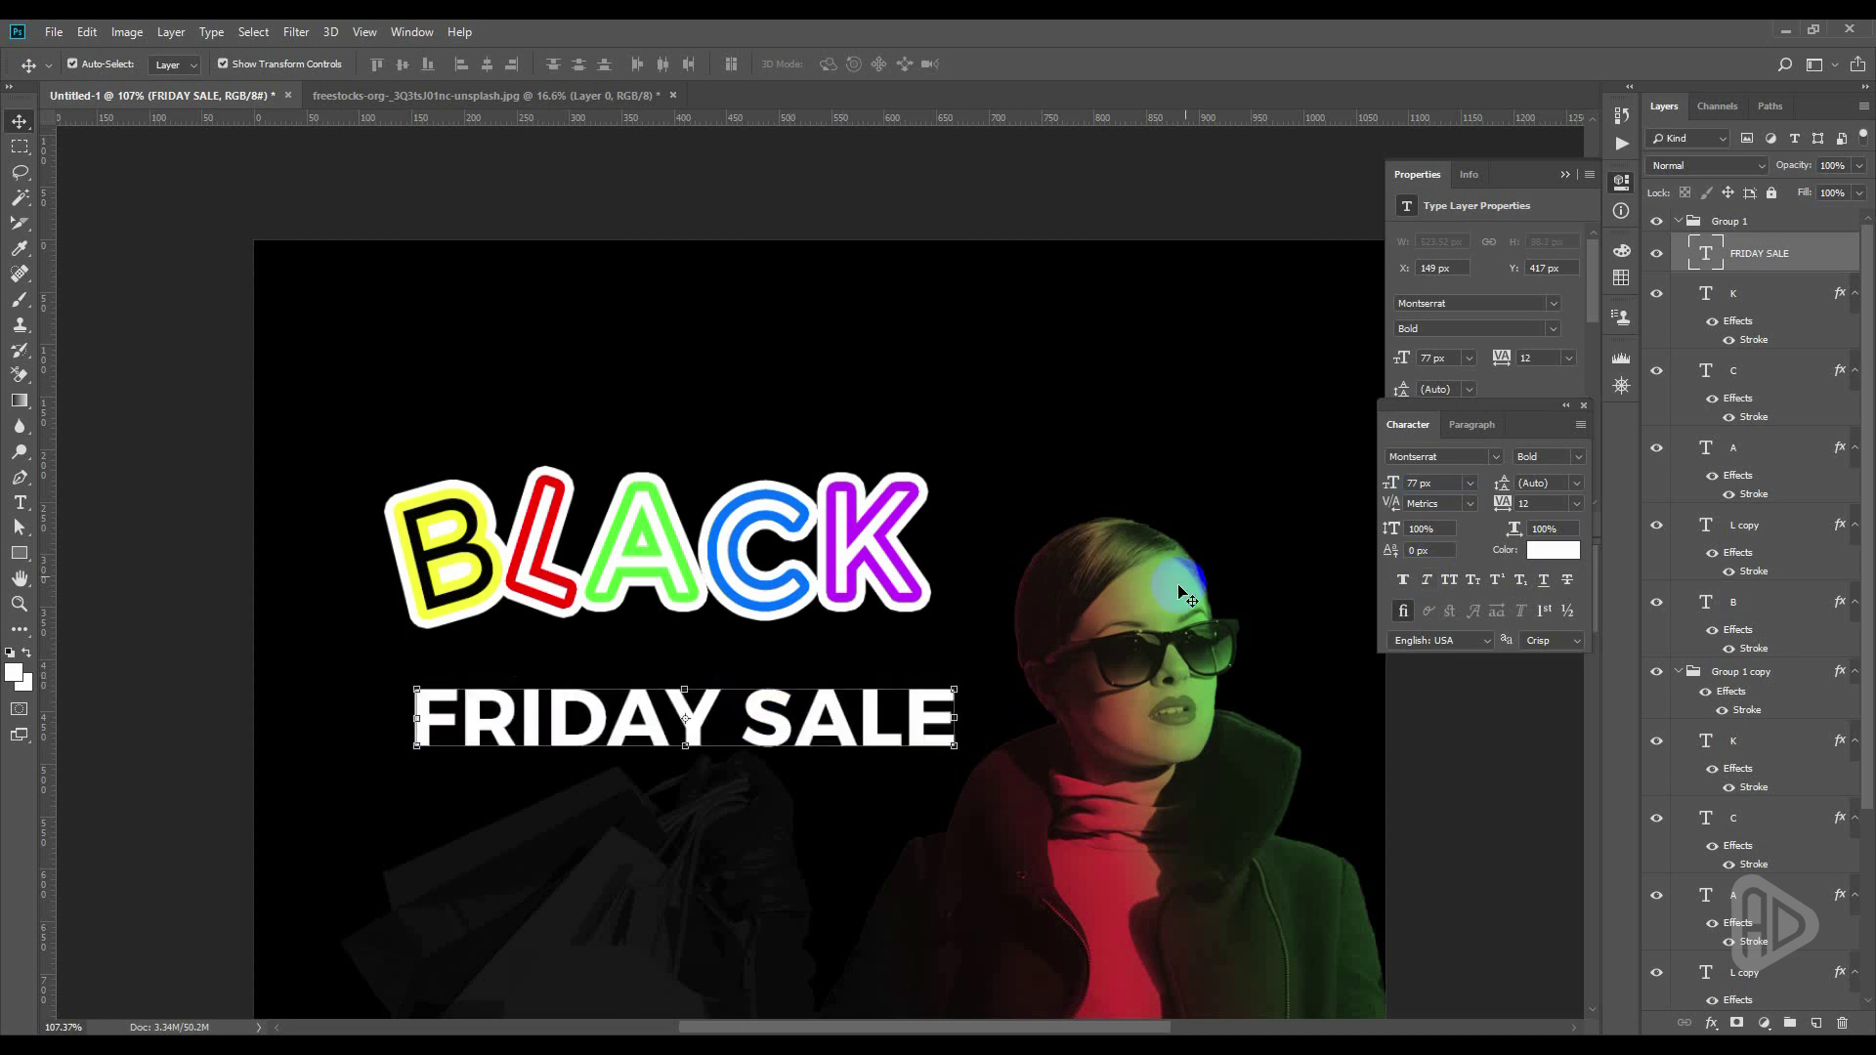
{"action": "key", "text": "Down"}
{"action": "key", "text": "Down"}
{"action": "key", "text": "Down"}
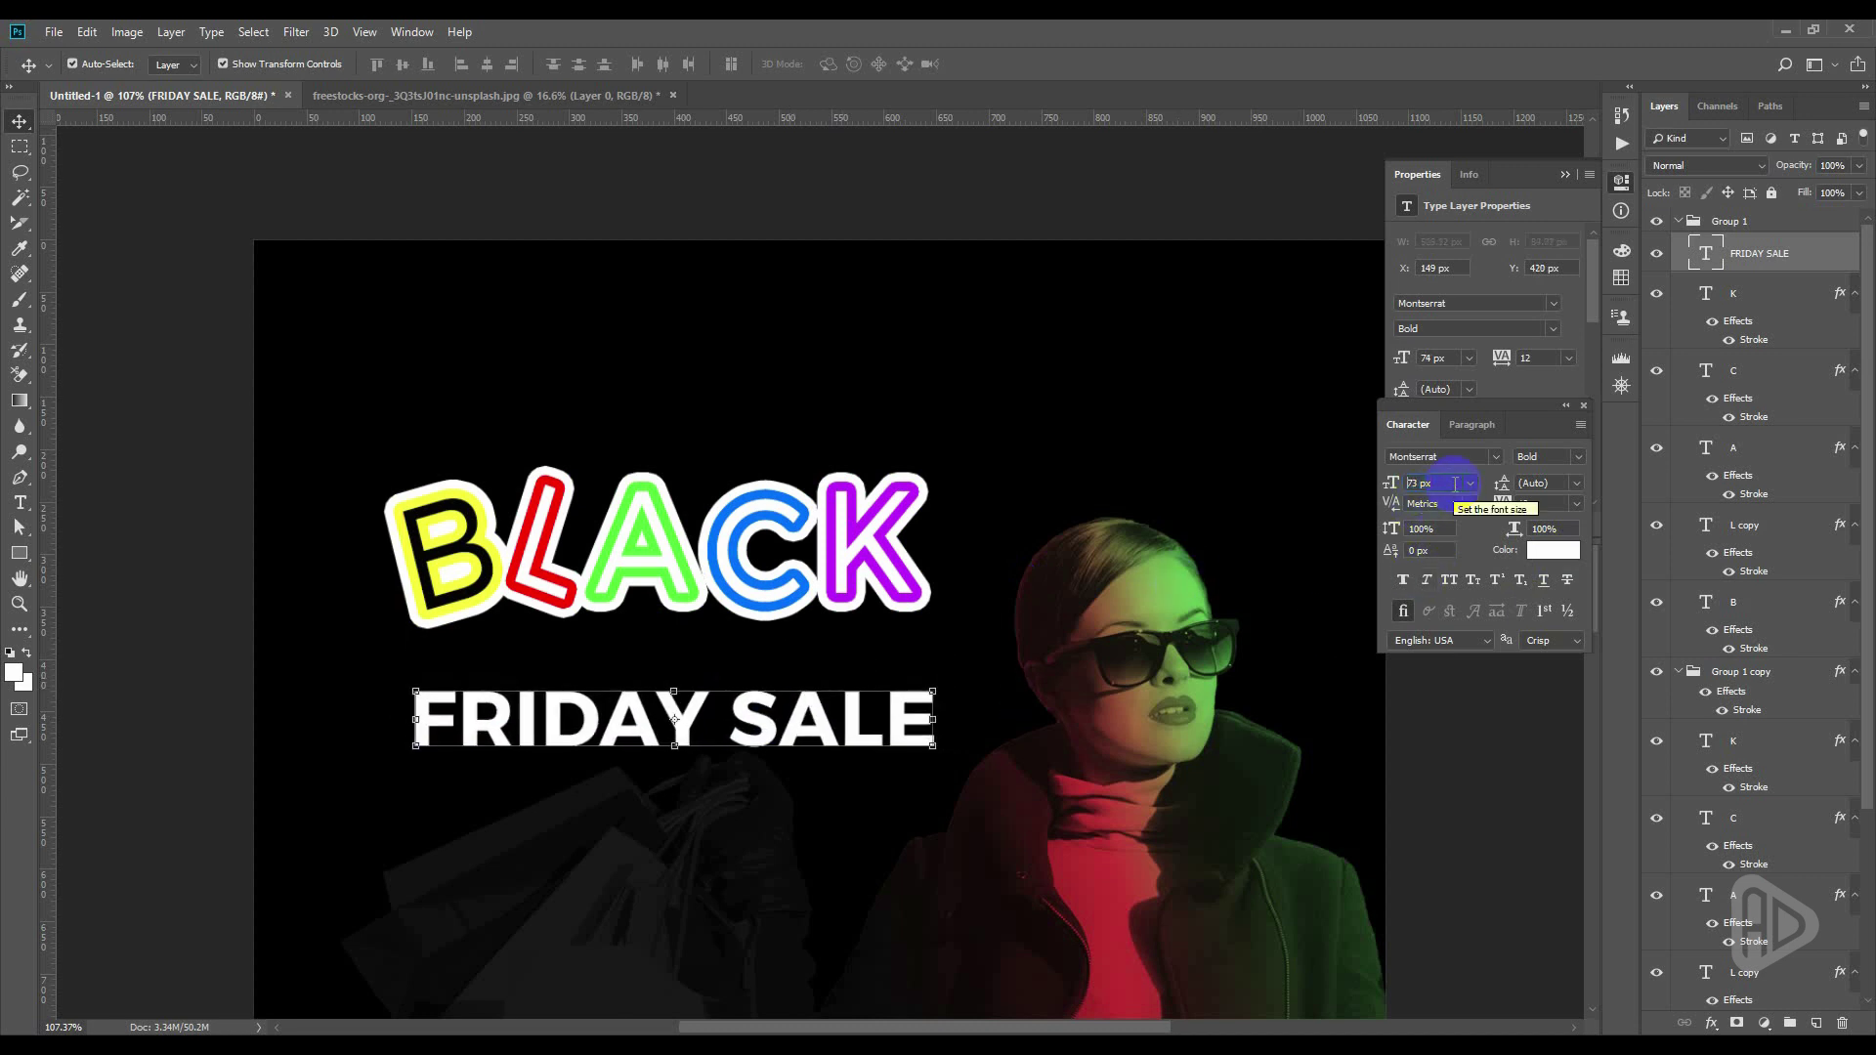
{"action": "key", "text": "Down"}
{"action": "left_click", "coordinate": [876, 731]}
{"action": "left_click_drag", "start_coordinate": [819, 732], "coordinate": [826, 581]}
{"action": "left_click", "coordinate": [1537, 810]}
Draw a wide rounded rectangle with a 5 px radius below FRIDAY SALE
{"action": "left_click", "coordinate": [19, 553]}
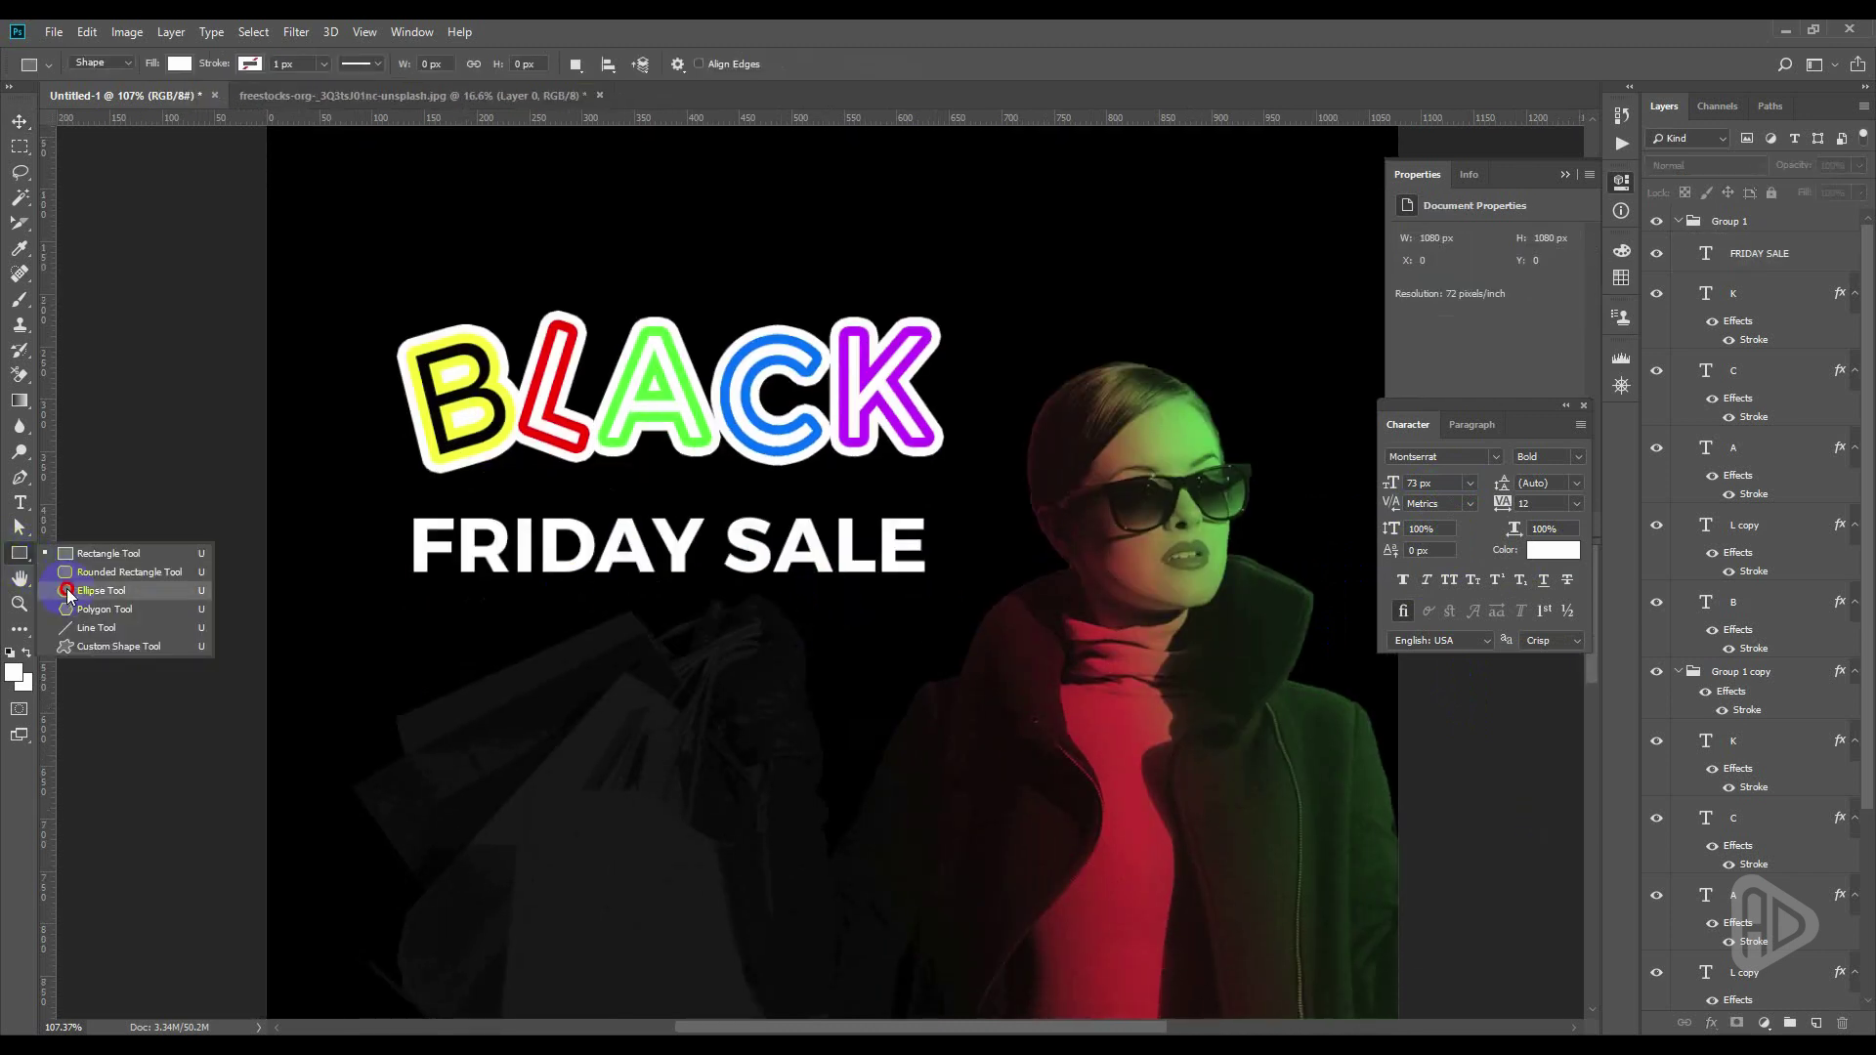
{"action": "left_click", "coordinate": [93, 572]}
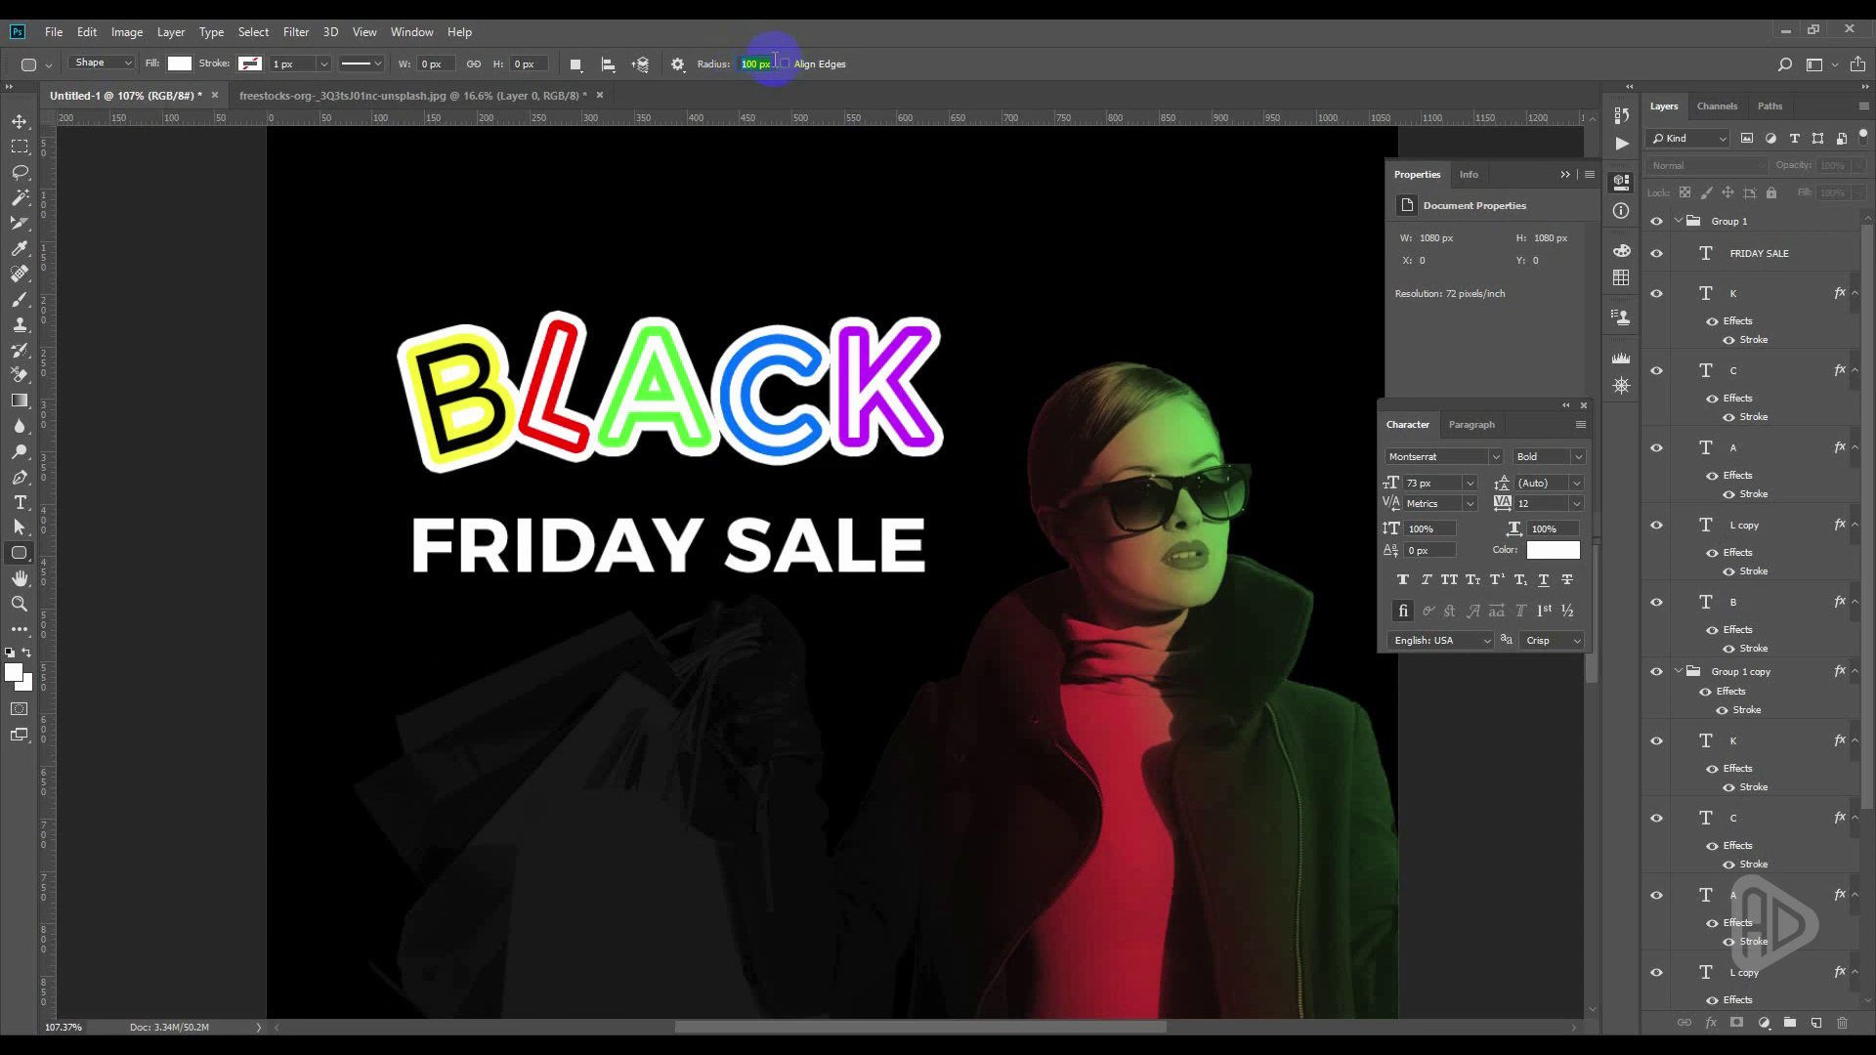
{"action": "type", "text": "5"}
{"action": "left_click", "coordinate": [435, 637]}
{"action": "mouse_move", "coordinate": [415, 631]}
{"action": "left_mouse_down"}
{"action": "mouse_move", "coordinate": [921, 691]}
{"action": "mouse_move", "coordinate": [924, 710]}
{"action": "left_mouse_up"}
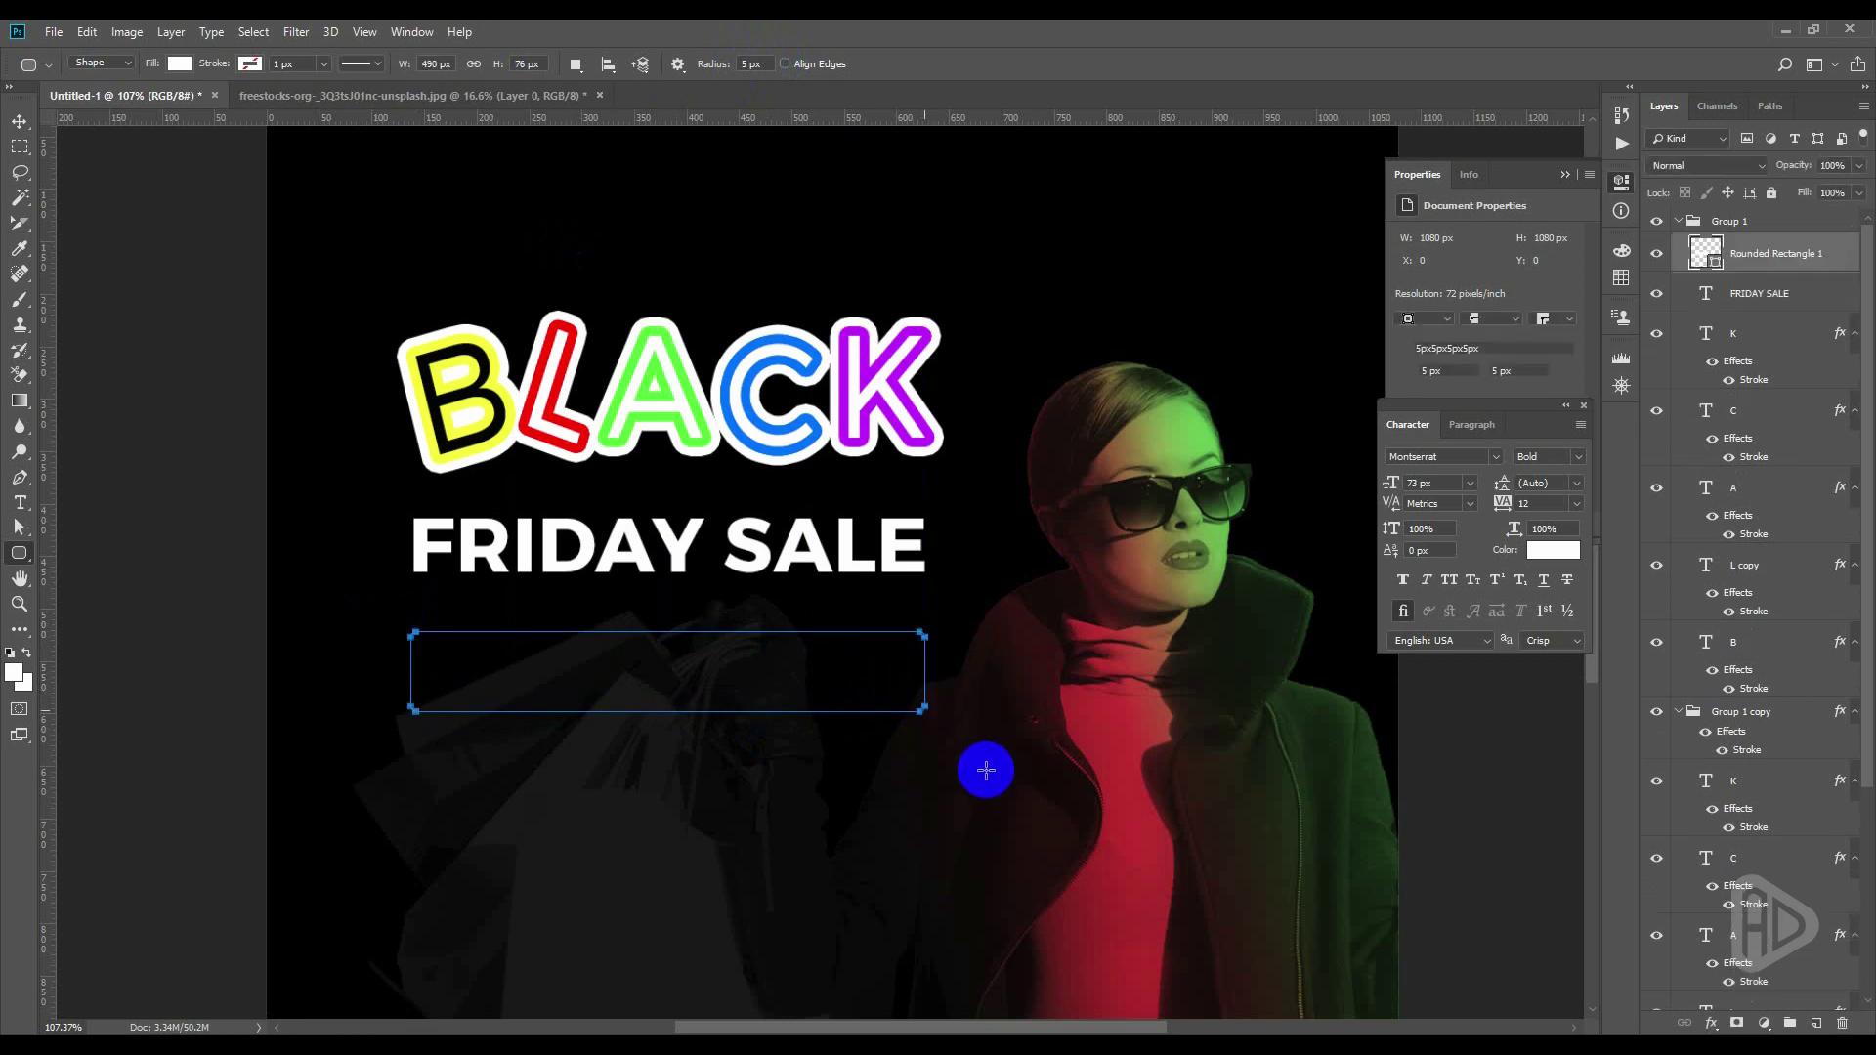
Give the box no fill and a white outline, then thicken the stroke
{"action": "left_click", "coordinate": [182, 64]}
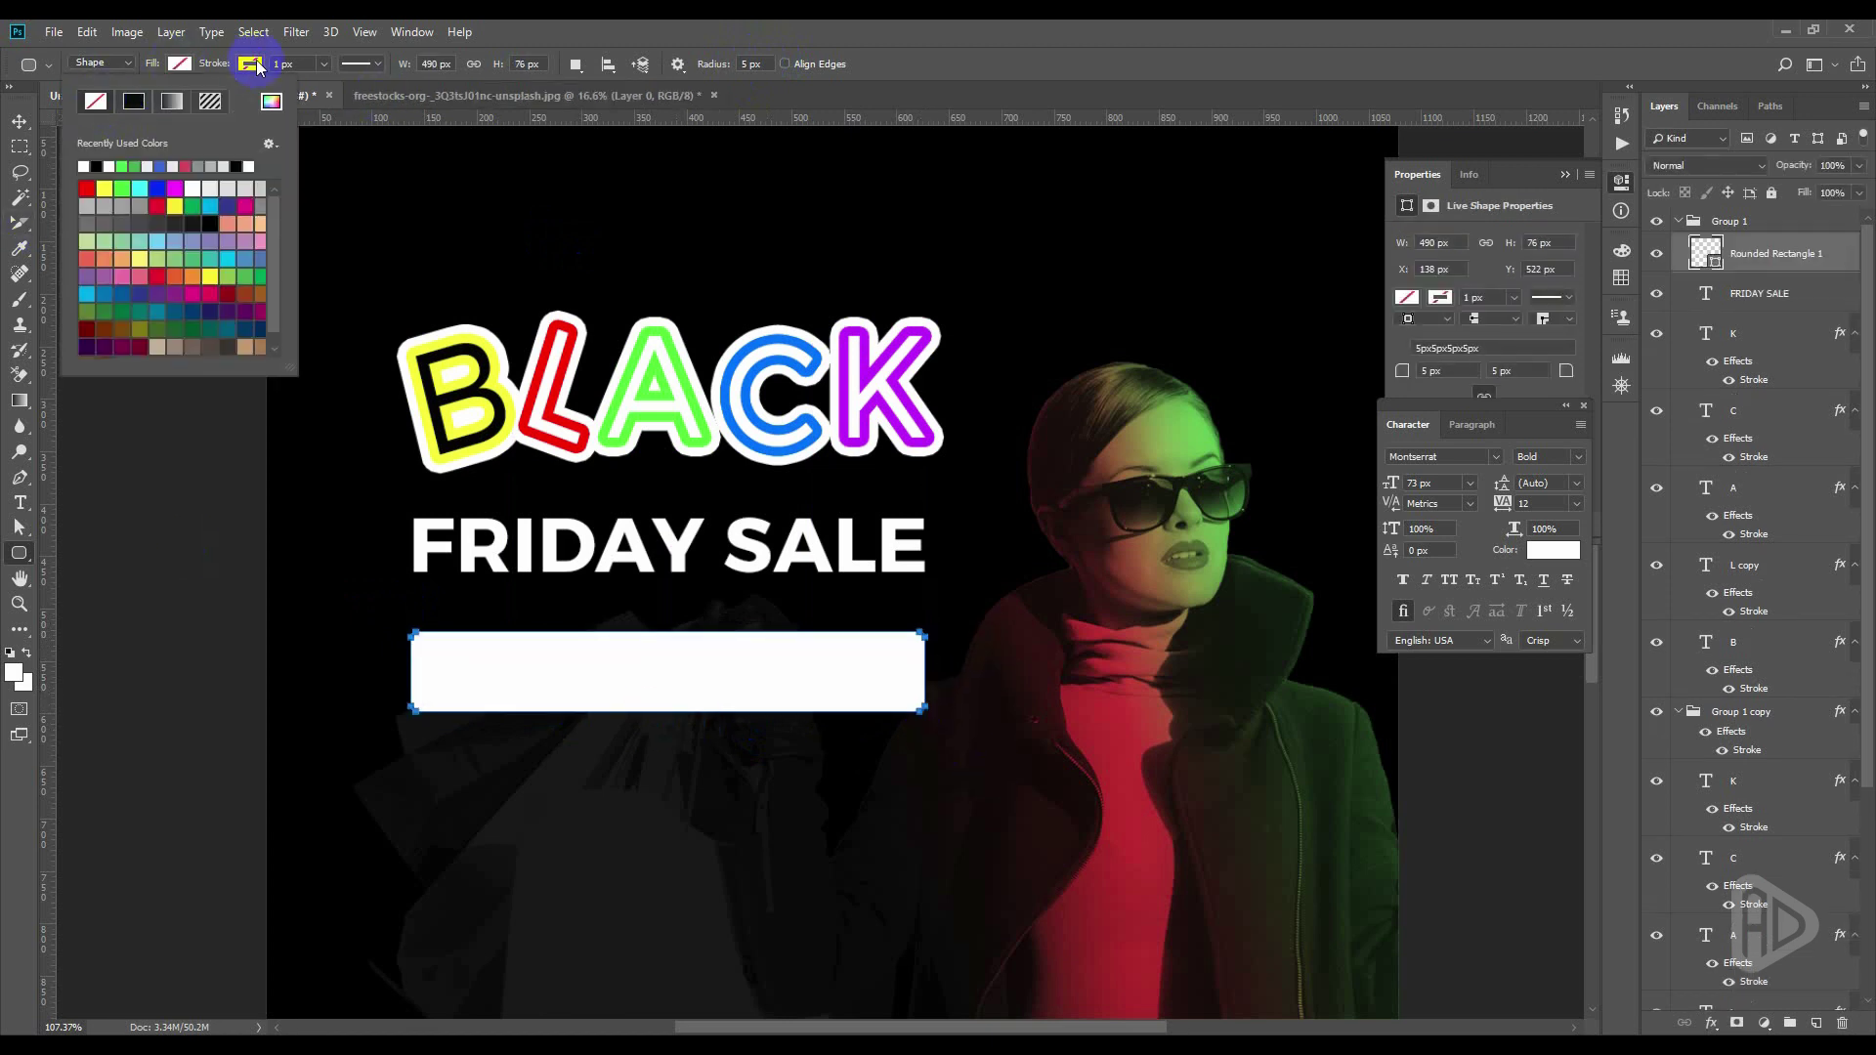
{"action": "left_click", "coordinate": [253, 64]}
{"action": "left_click", "coordinate": [287, 161]}
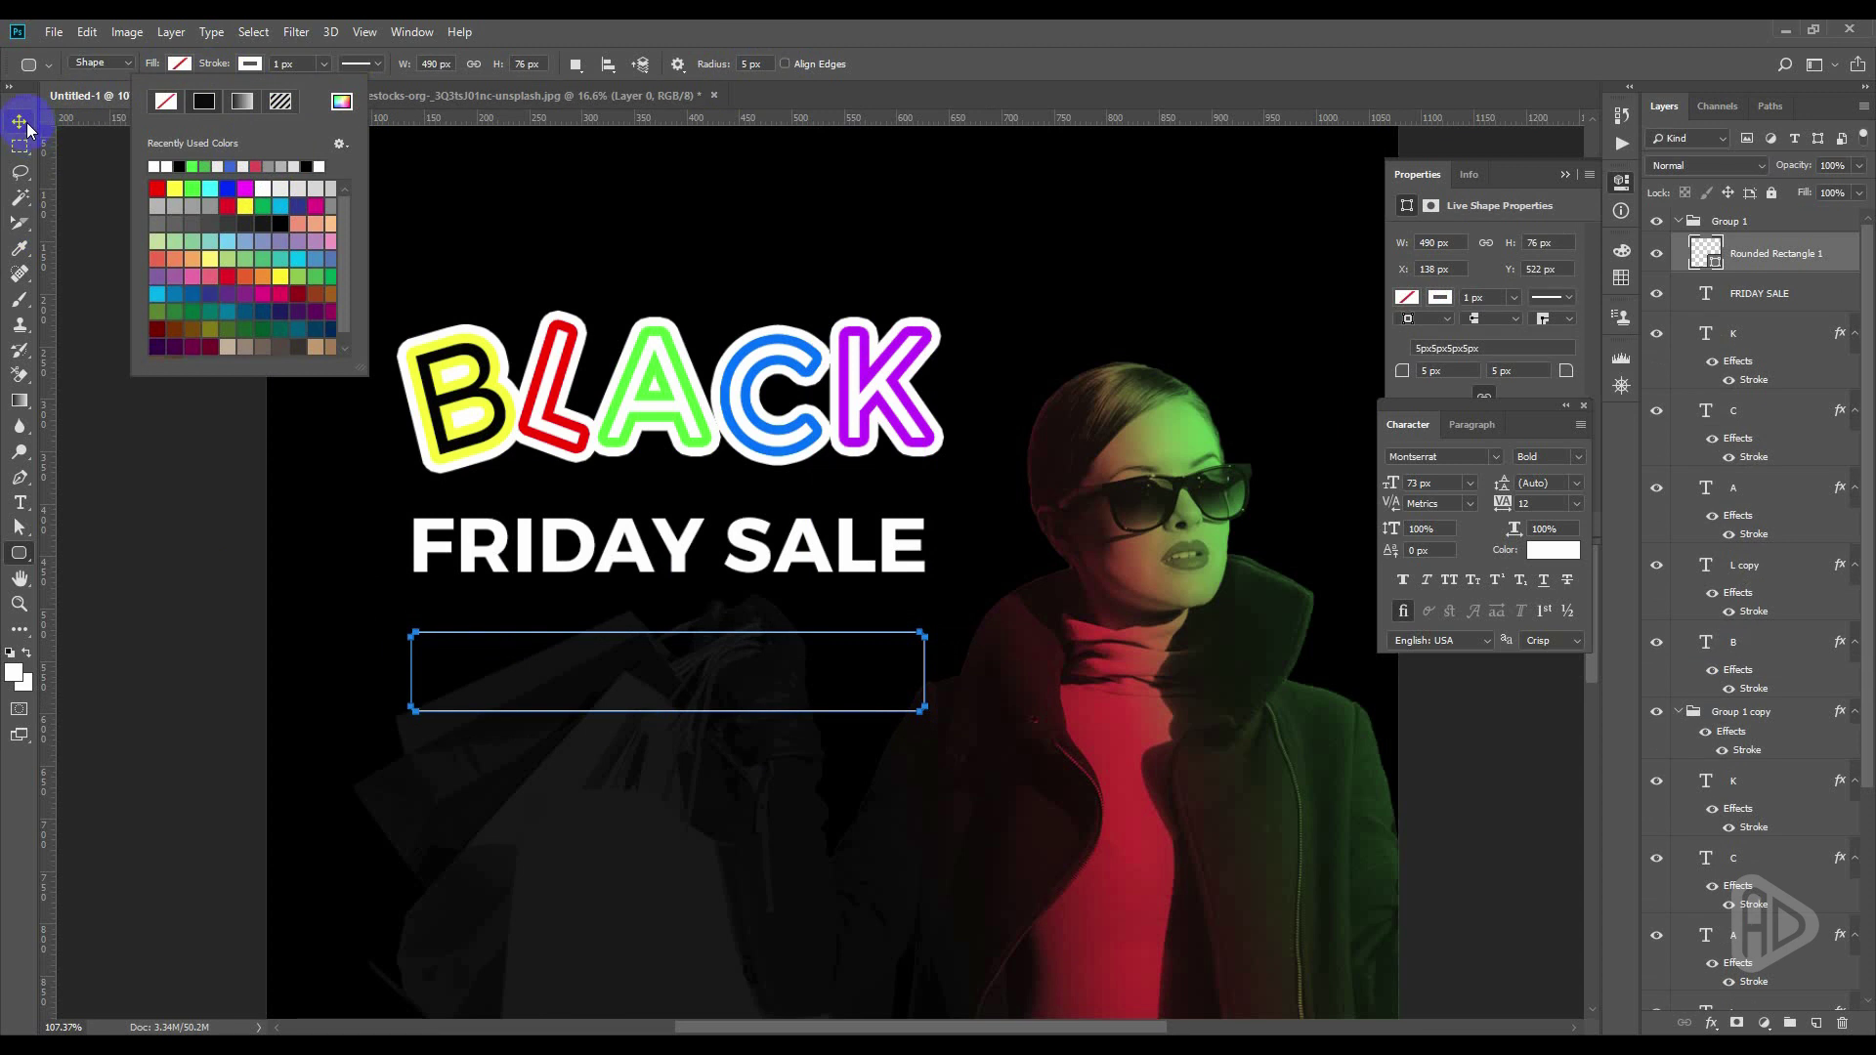
{"action": "left_click", "coordinate": [264, 65]}
{"action": "left_click", "coordinate": [23, 122]}
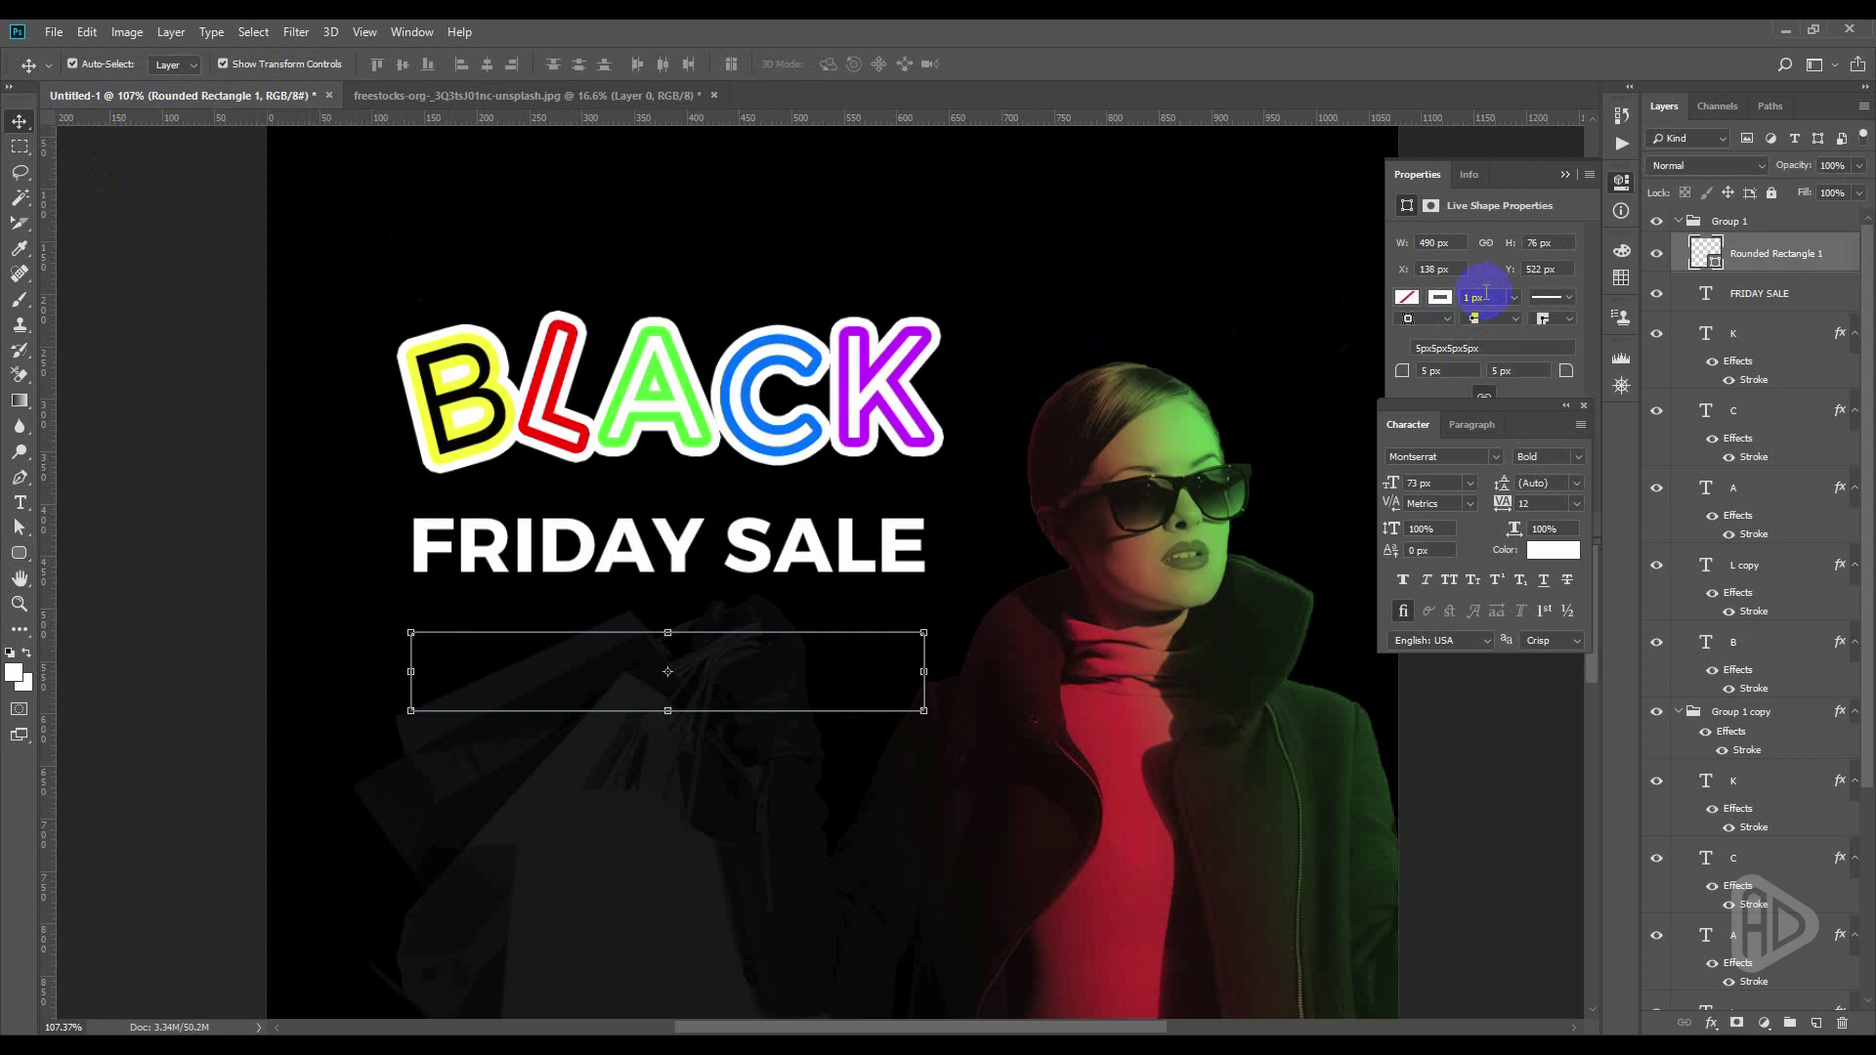
{"action": "left_click", "coordinate": [1456, 298]}
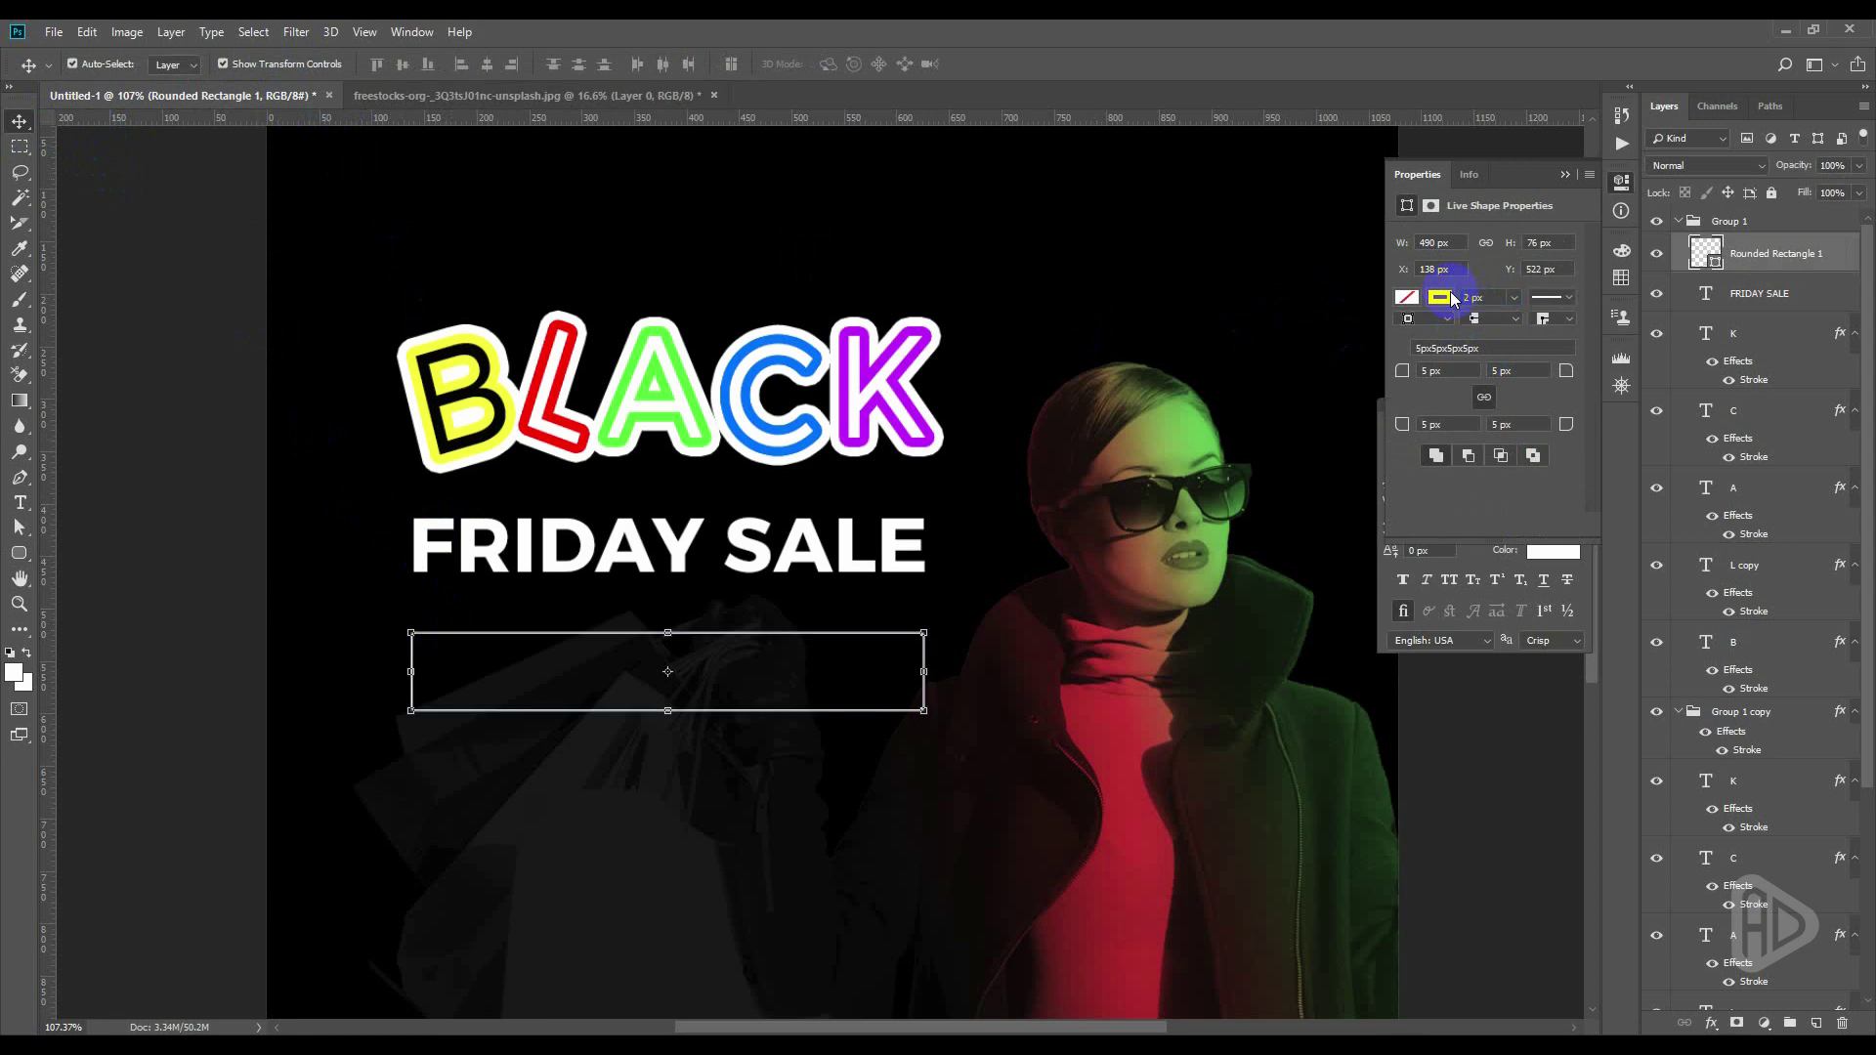
{"action": "left_click", "coordinate": [189, 230]}
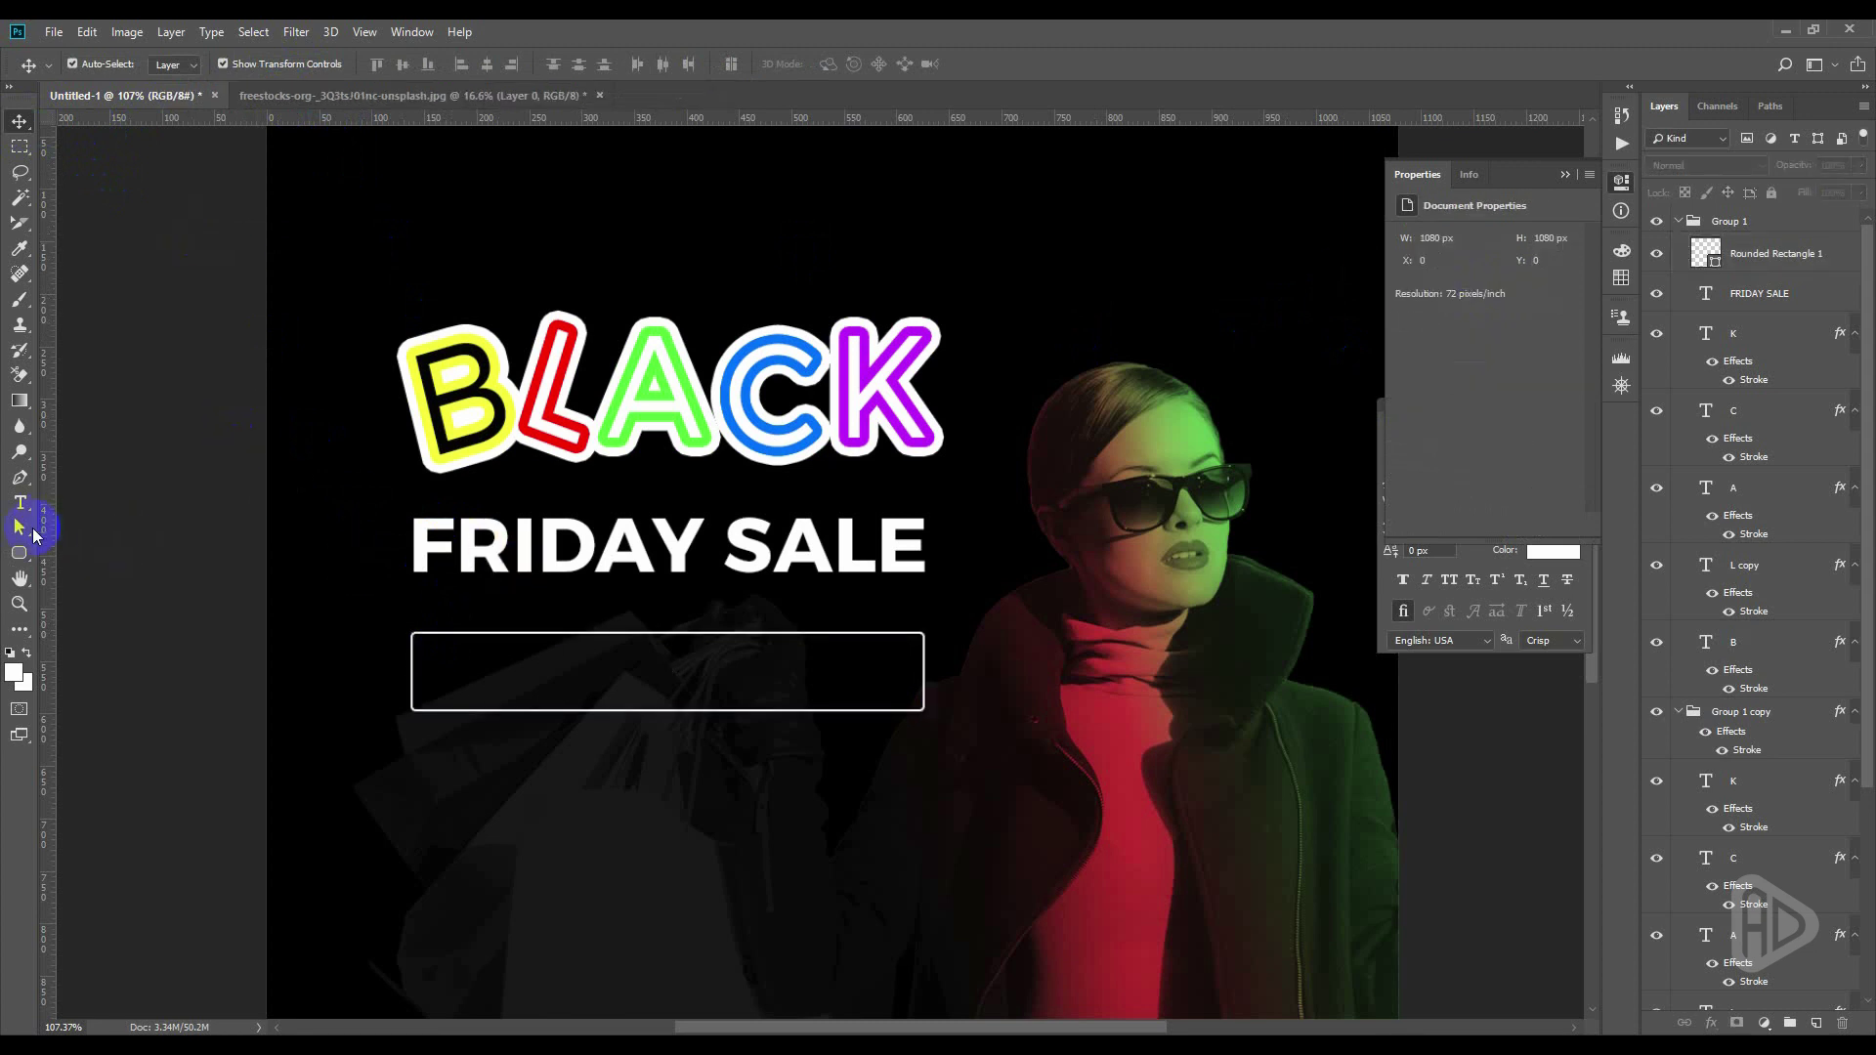
{"action": "left_click", "coordinate": [20, 502]}
Type the coupon line 'COupen Code : BLKFRI' below the box
{"action": "left_click", "coordinate": [420, 781]}
{"action": "type", "text": "C"}
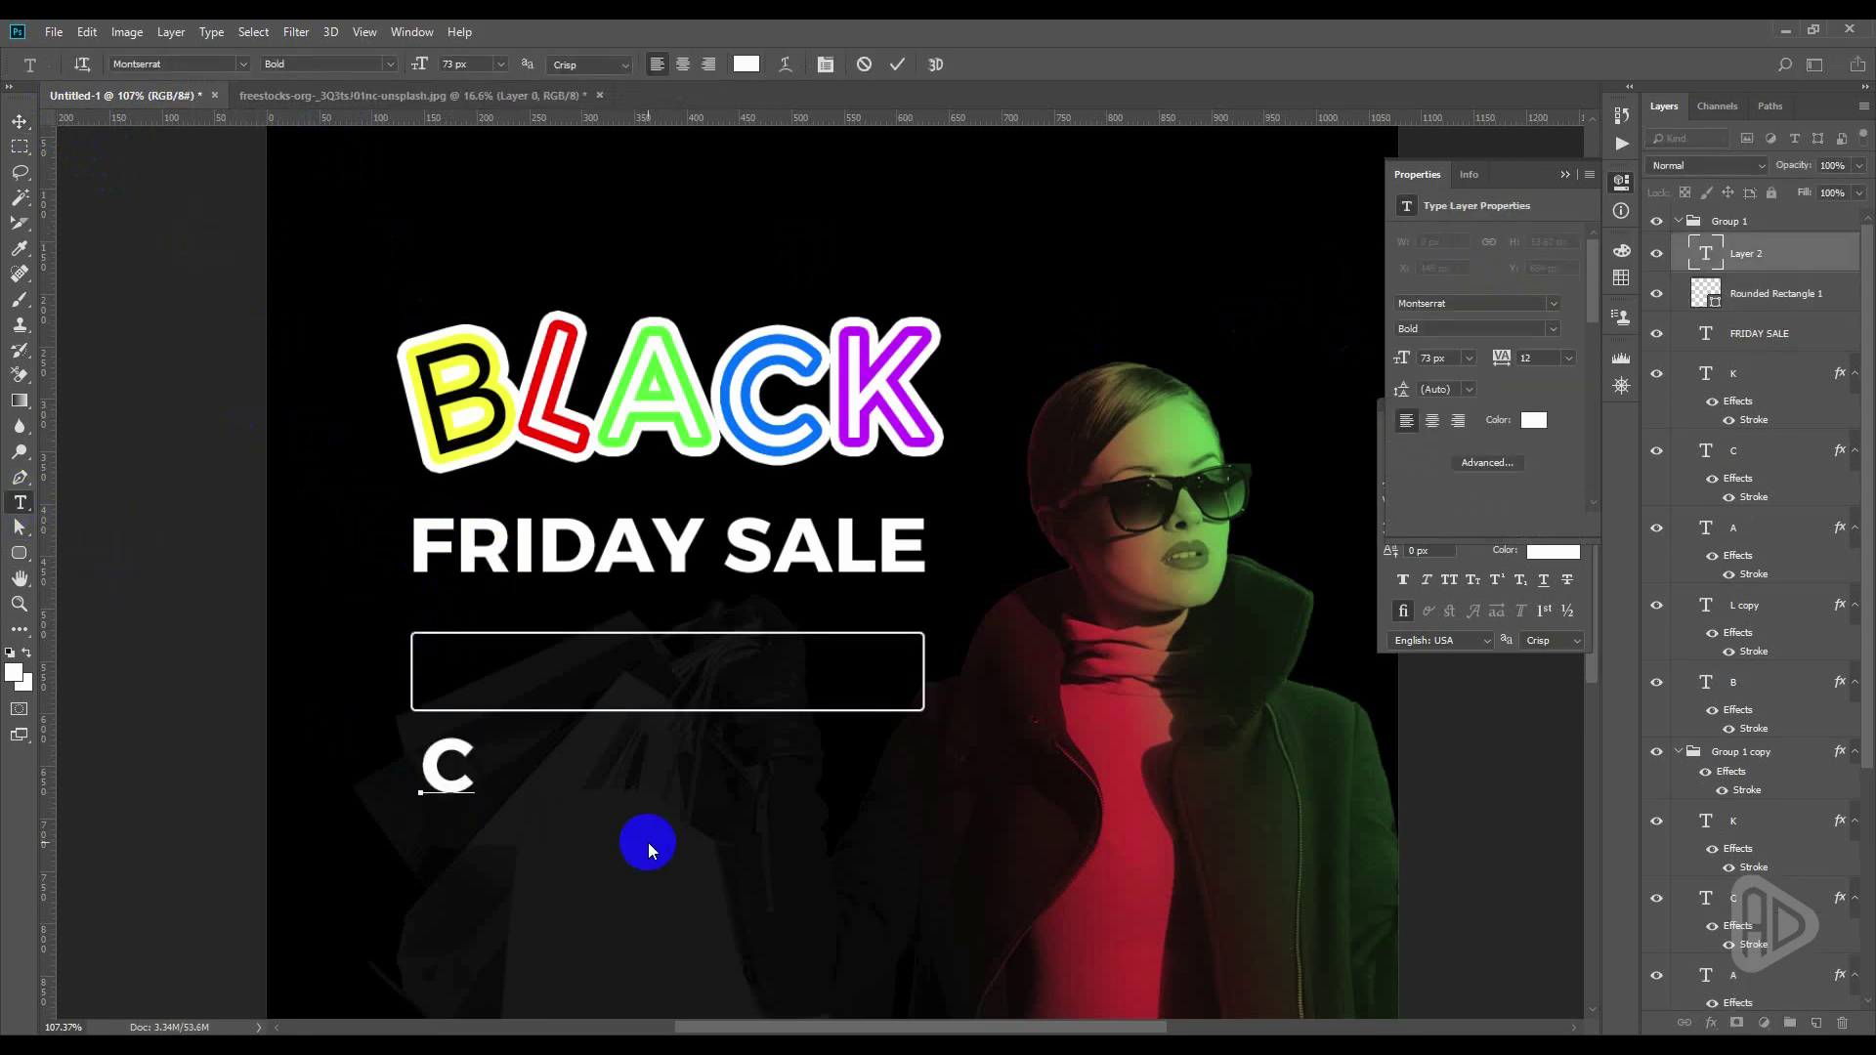
{"action": "type", "text": "Oupen C"}
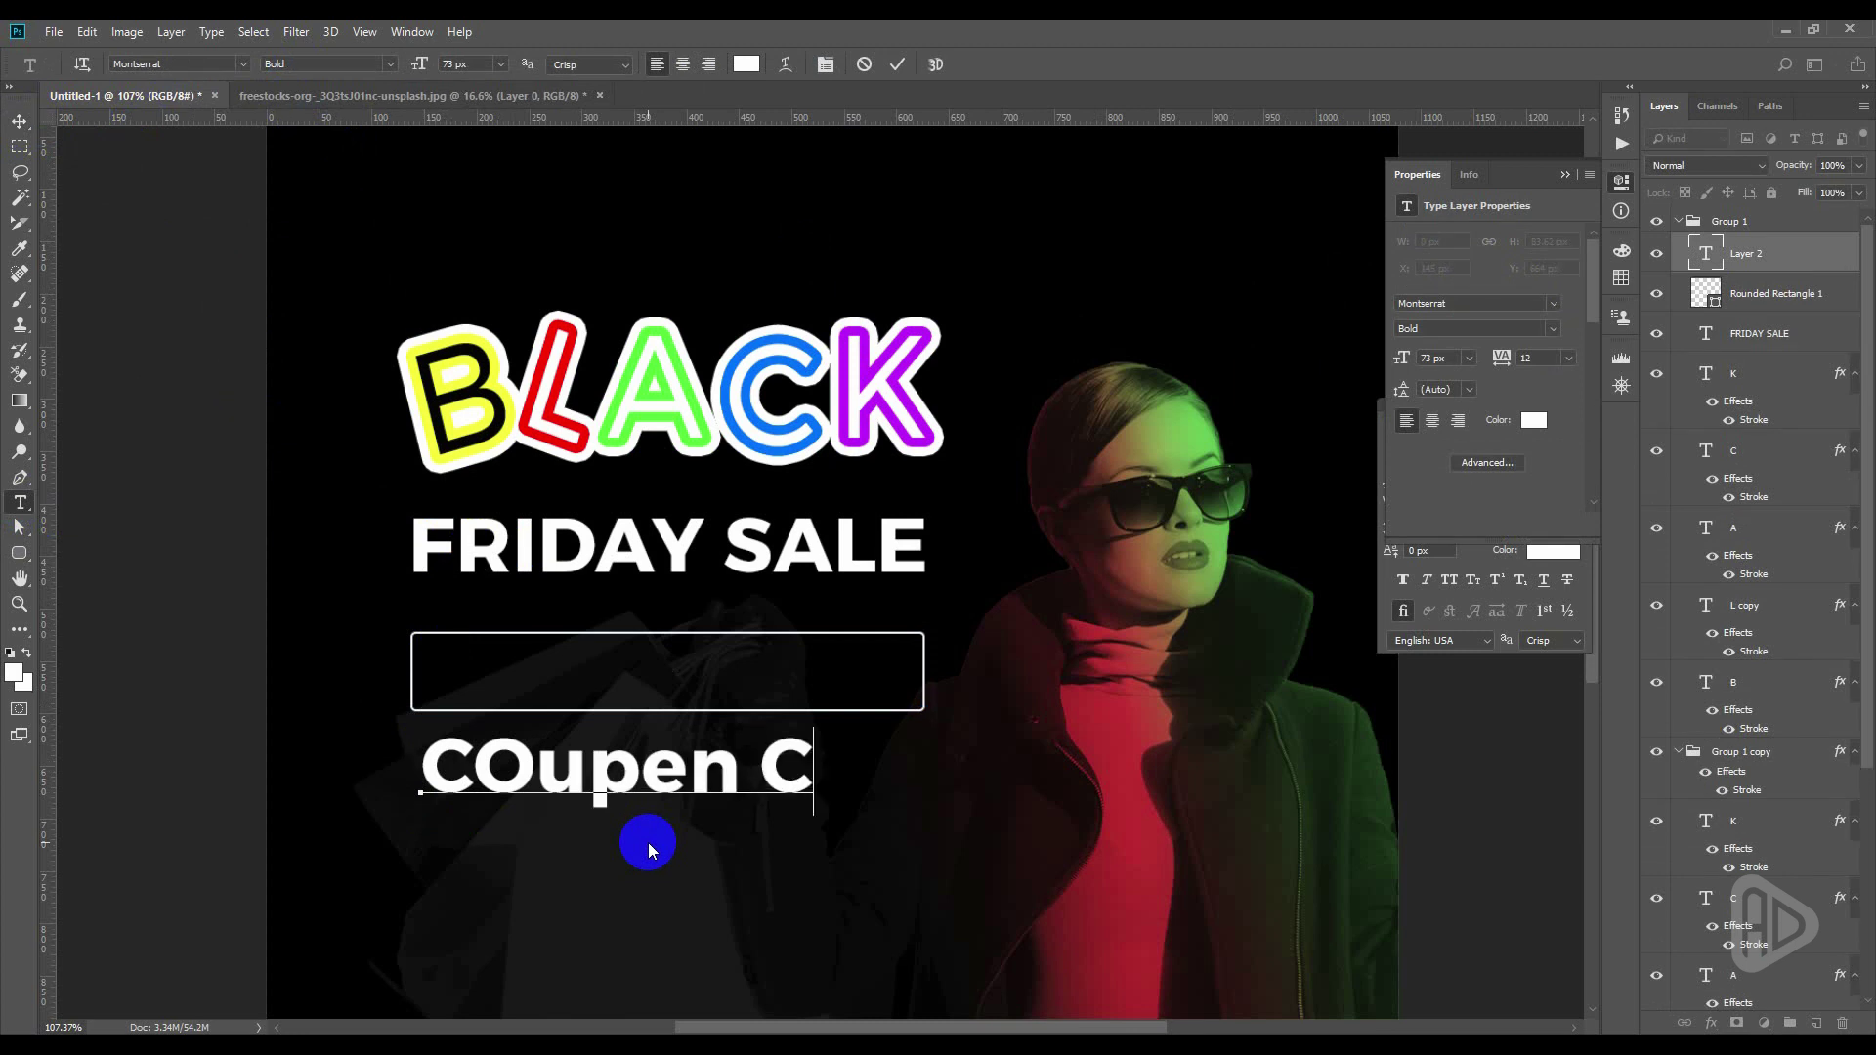
{"action": "type", "text": "ode"}
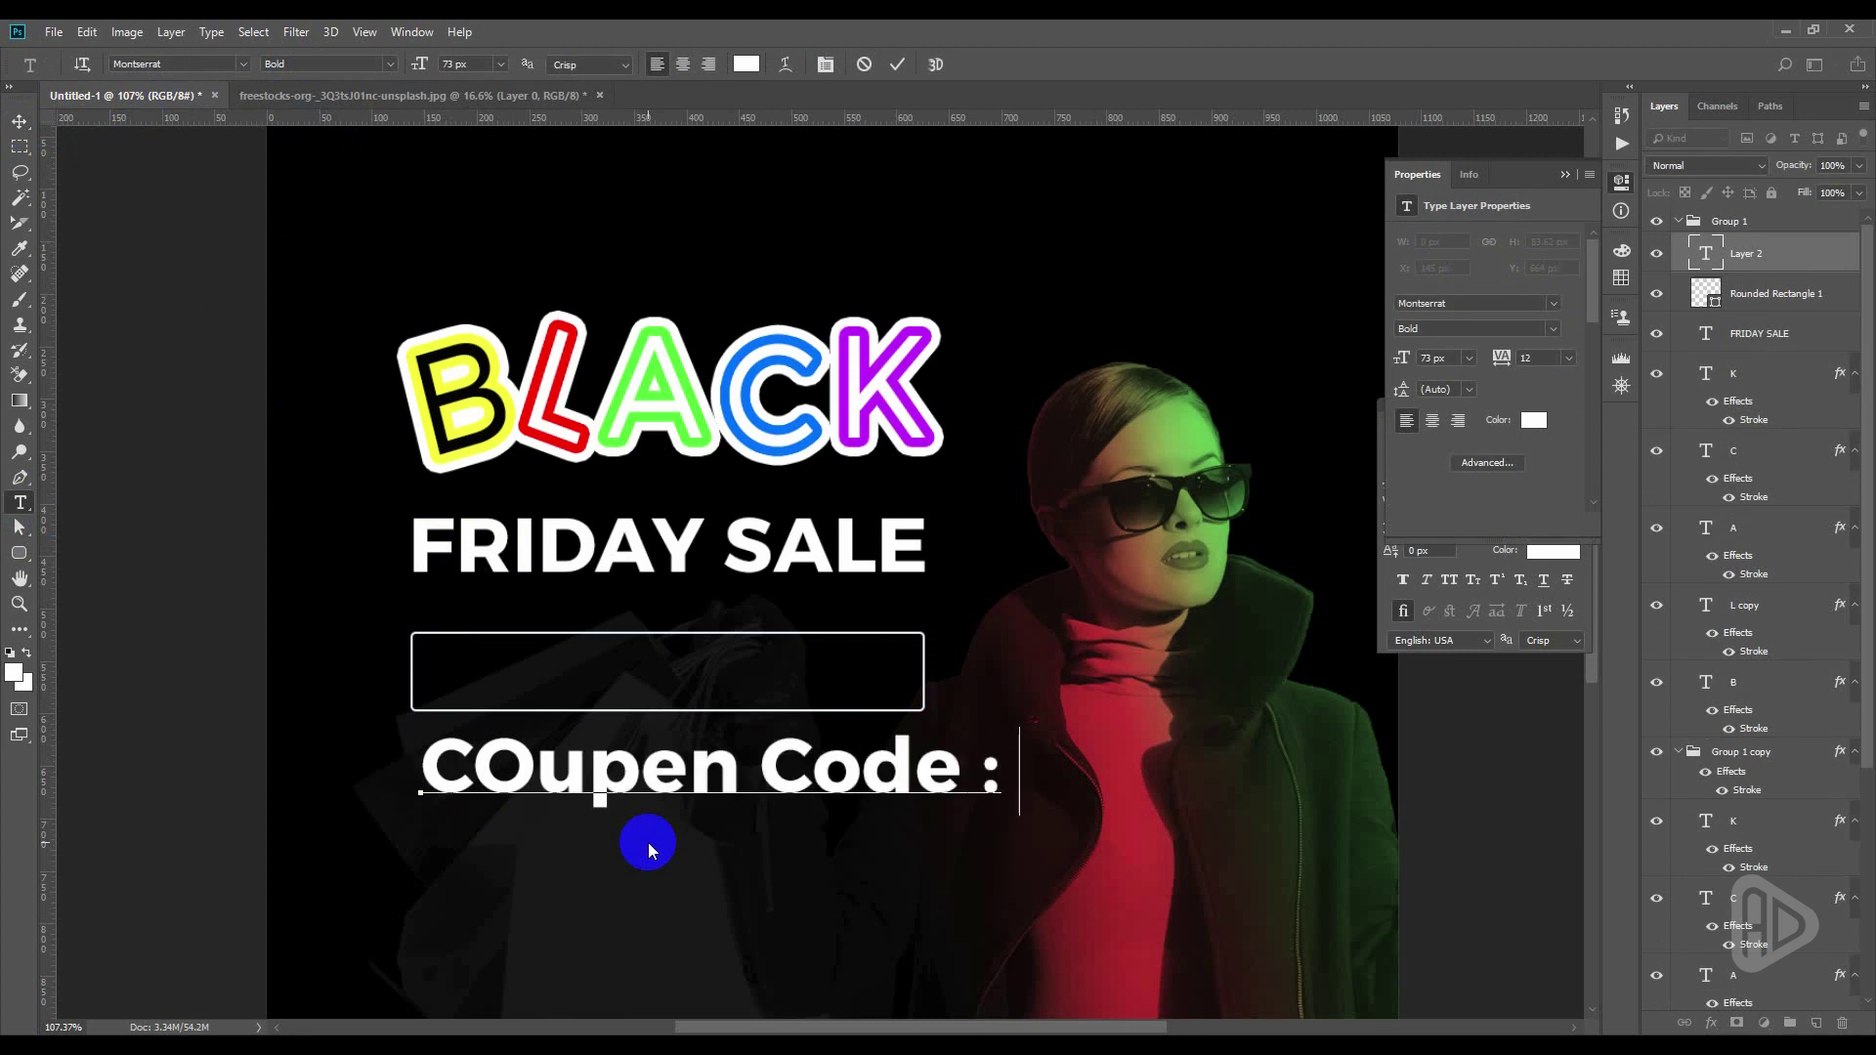
{"action": "type", "text": " : BLK"}
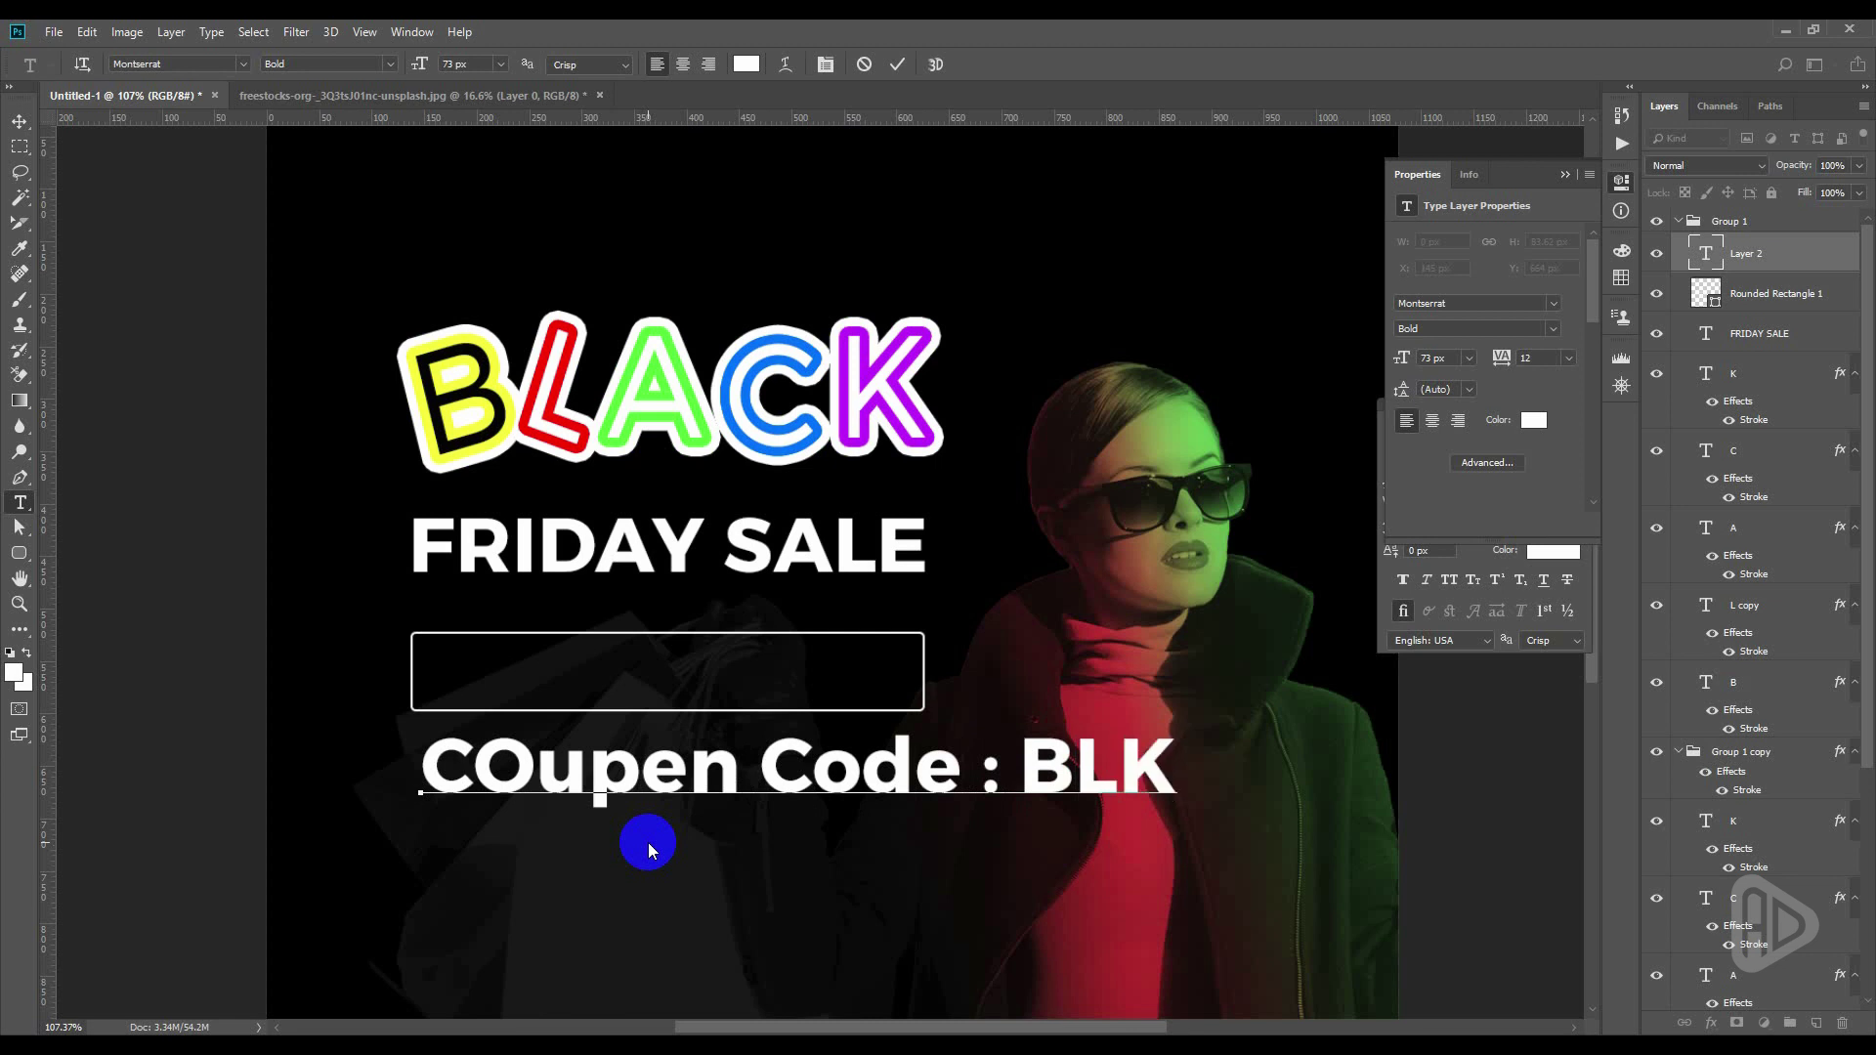
{"action": "type", "text": "FRI"}
{"action": "left_click", "coordinate": [648, 842]}
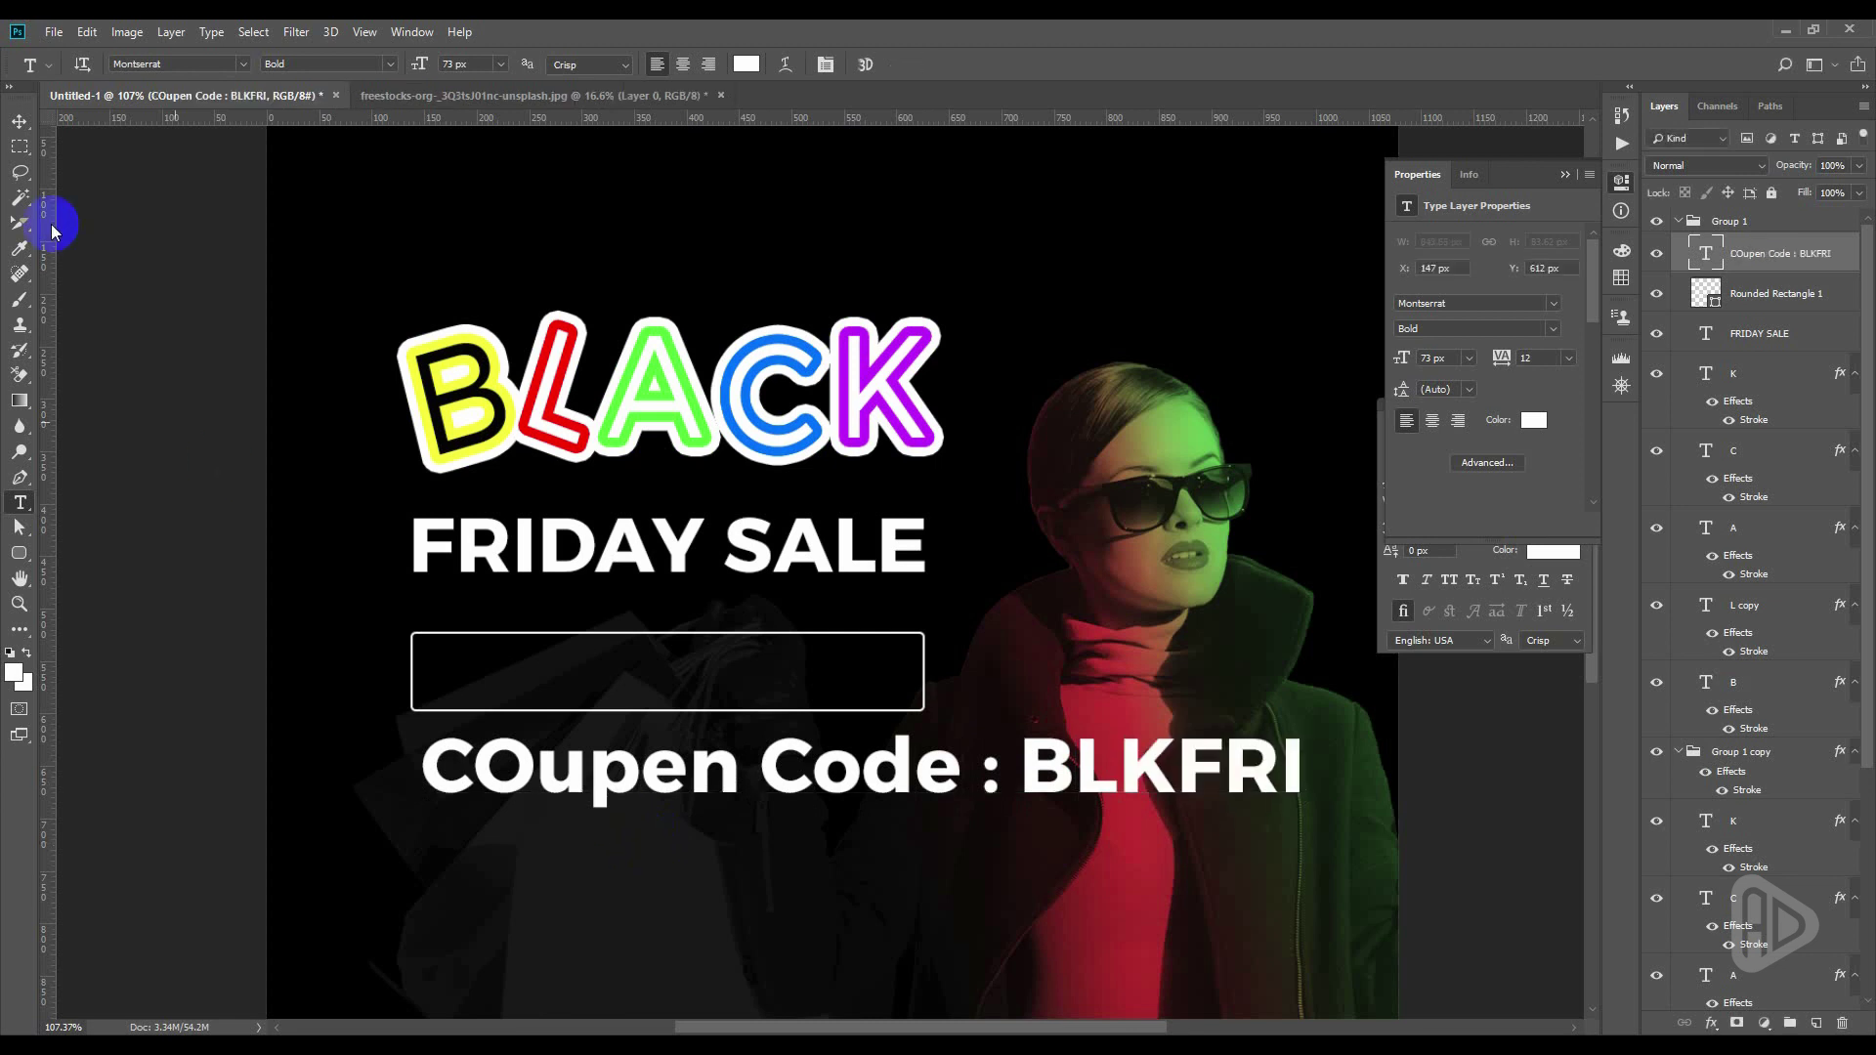
{"action": "double_click", "coordinate": [1215, 766]}
{"action": "left_click", "coordinate": [1294, 760]}
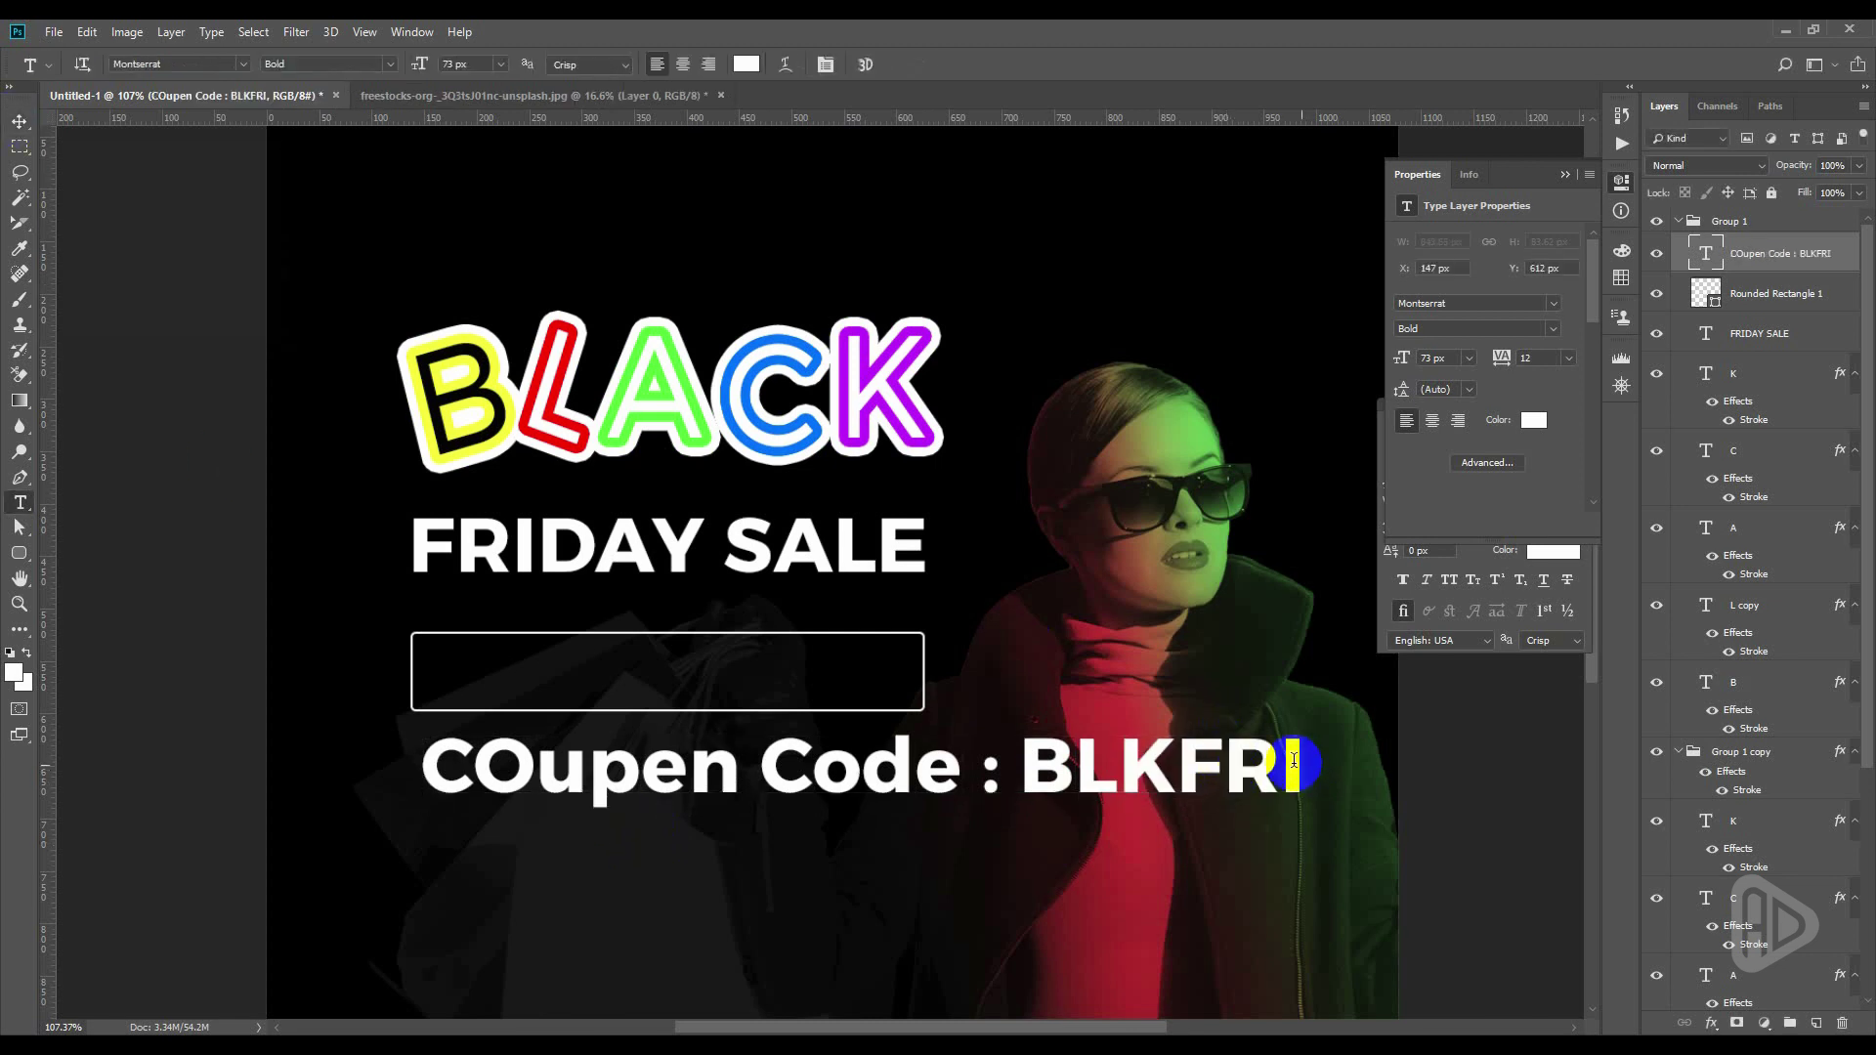
{"action": "left_click", "coordinate": [20, 121]}
Format the coupon text as Montserrat Light, All Caps, 30 px
{"action": "left_click", "coordinate": [1502, 573]}
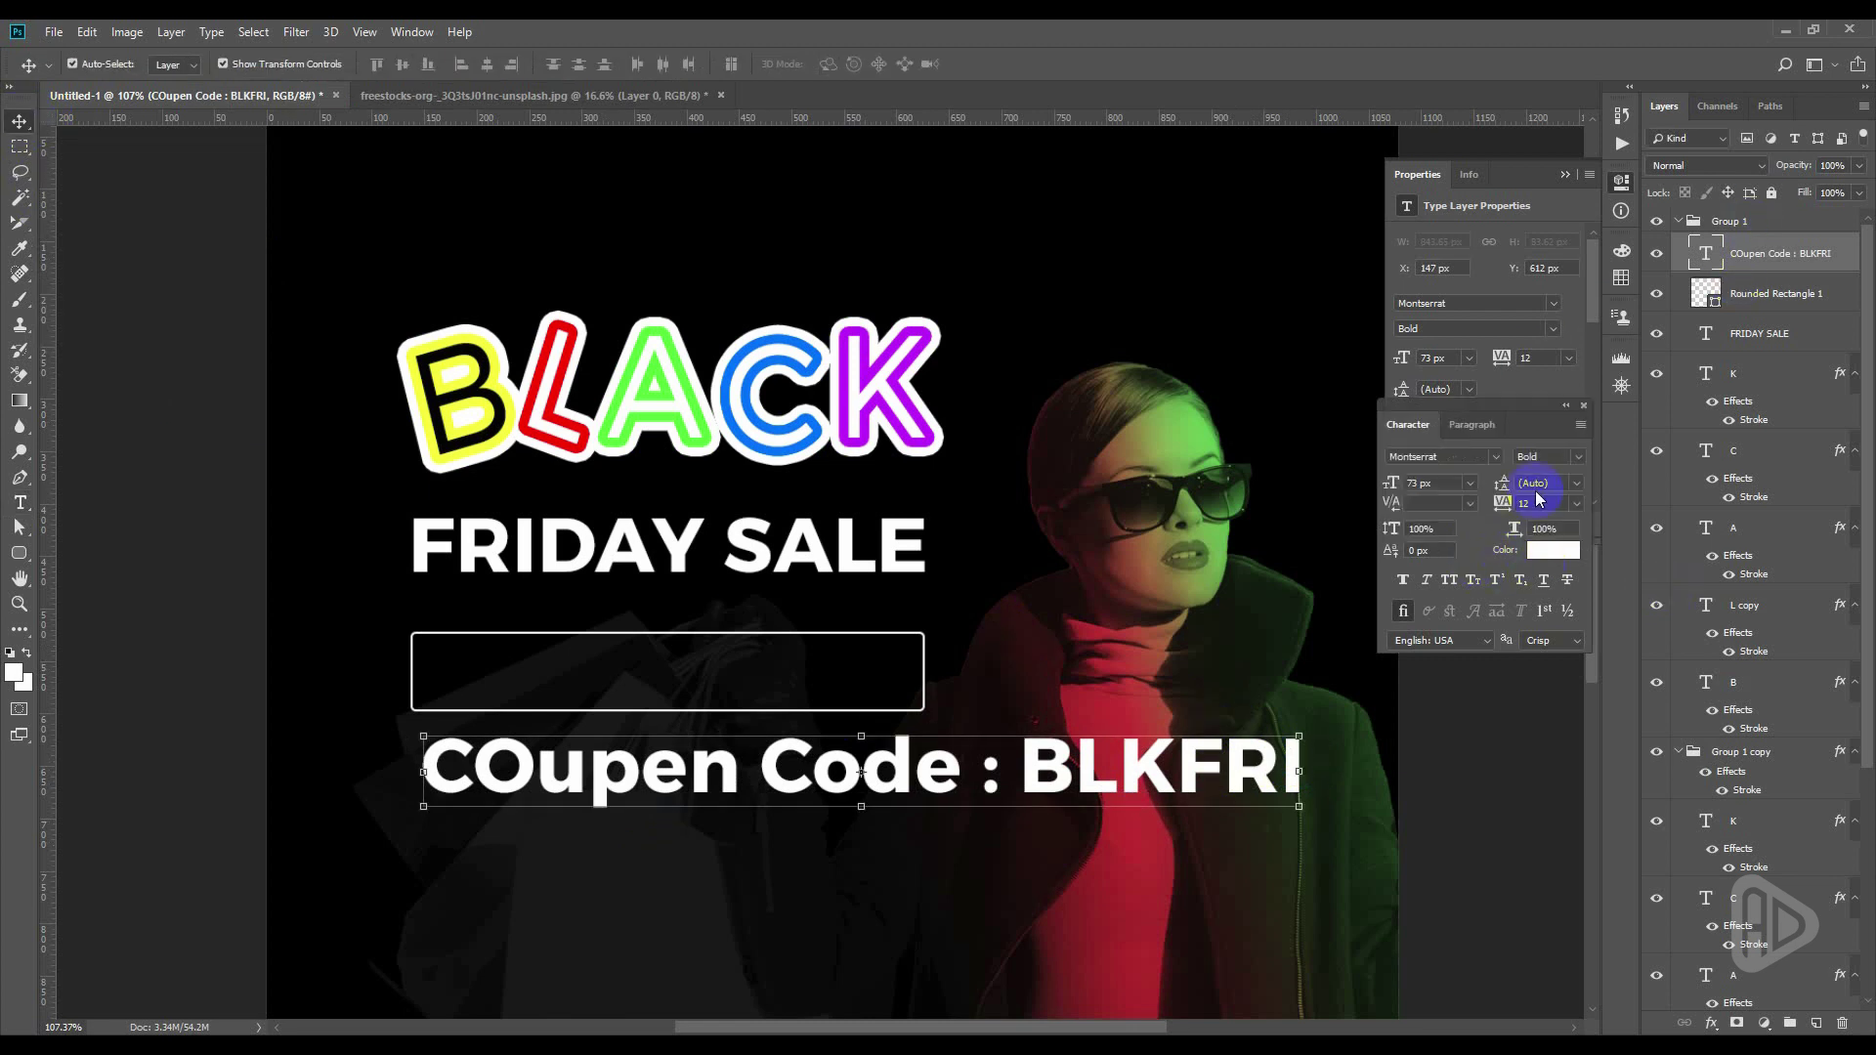
{"action": "left_click", "coordinate": [1578, 458]}
{"action": "left_click", "coordinate": [1552, 496]}
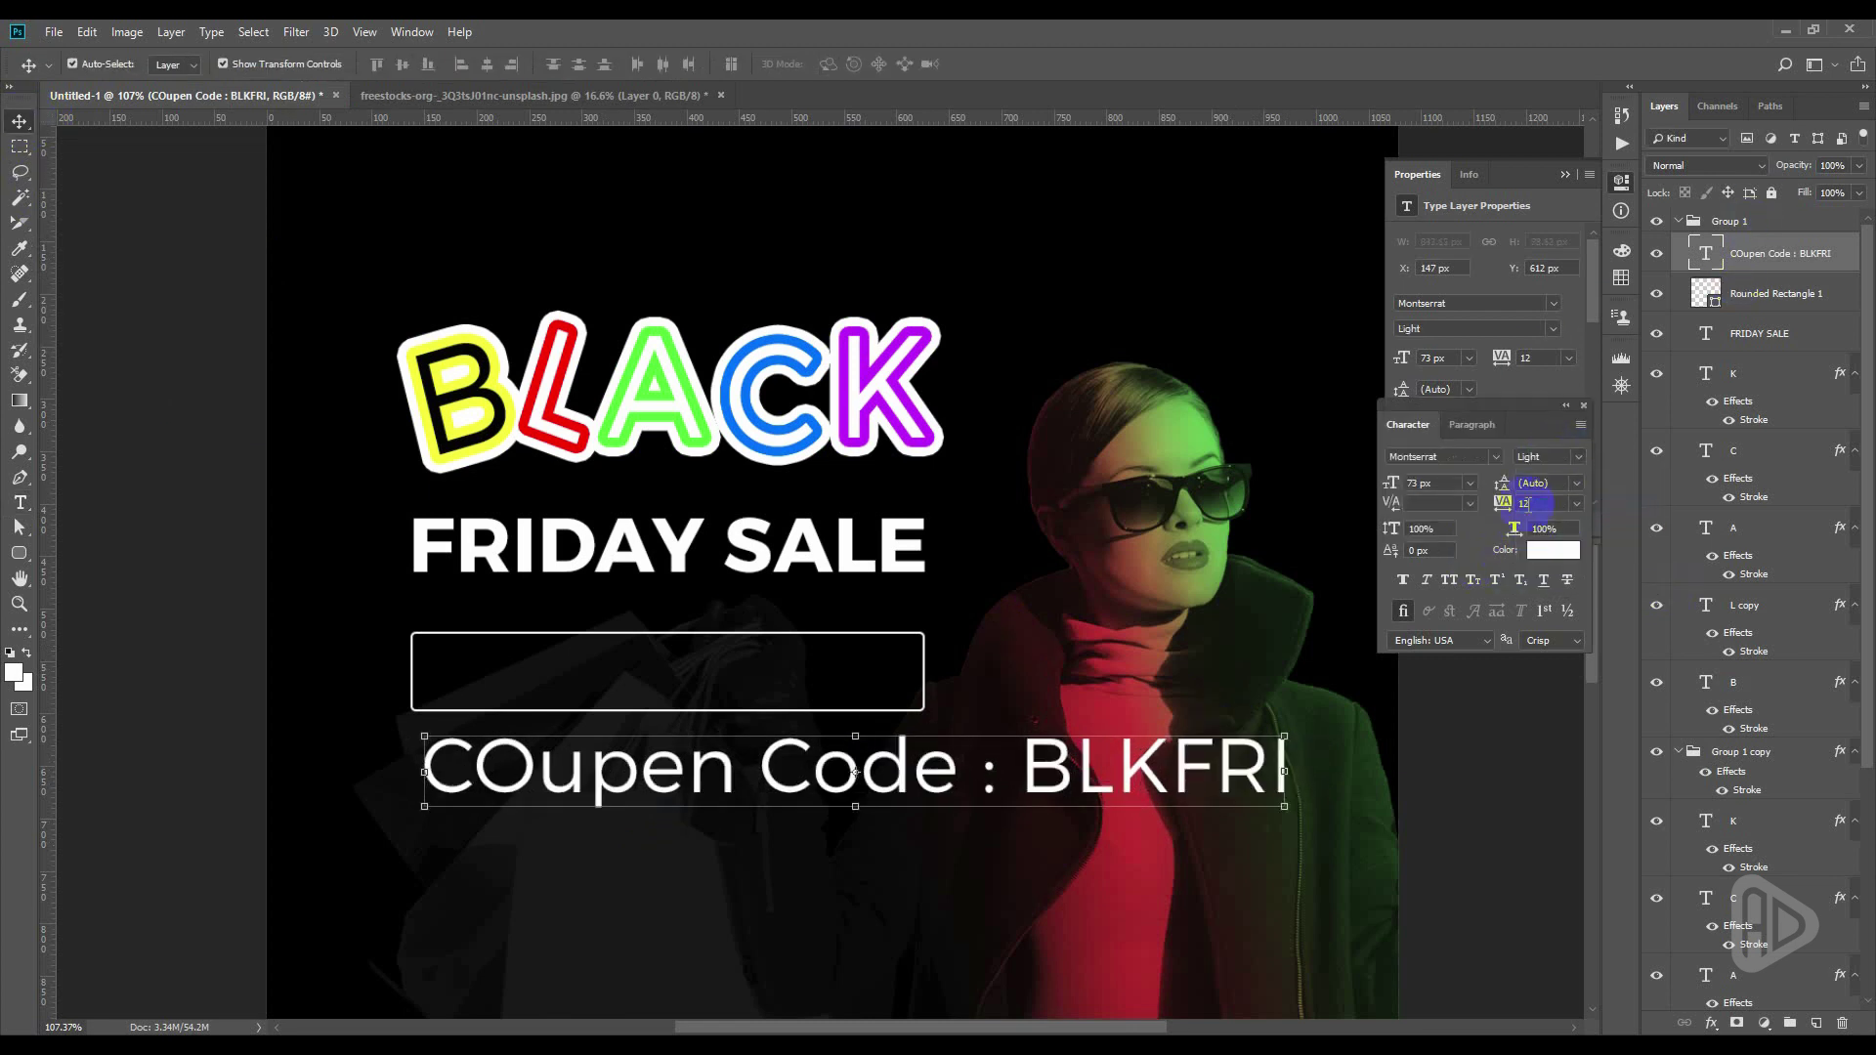
{"action": "left_click", "coordinate": [1456, 581]}
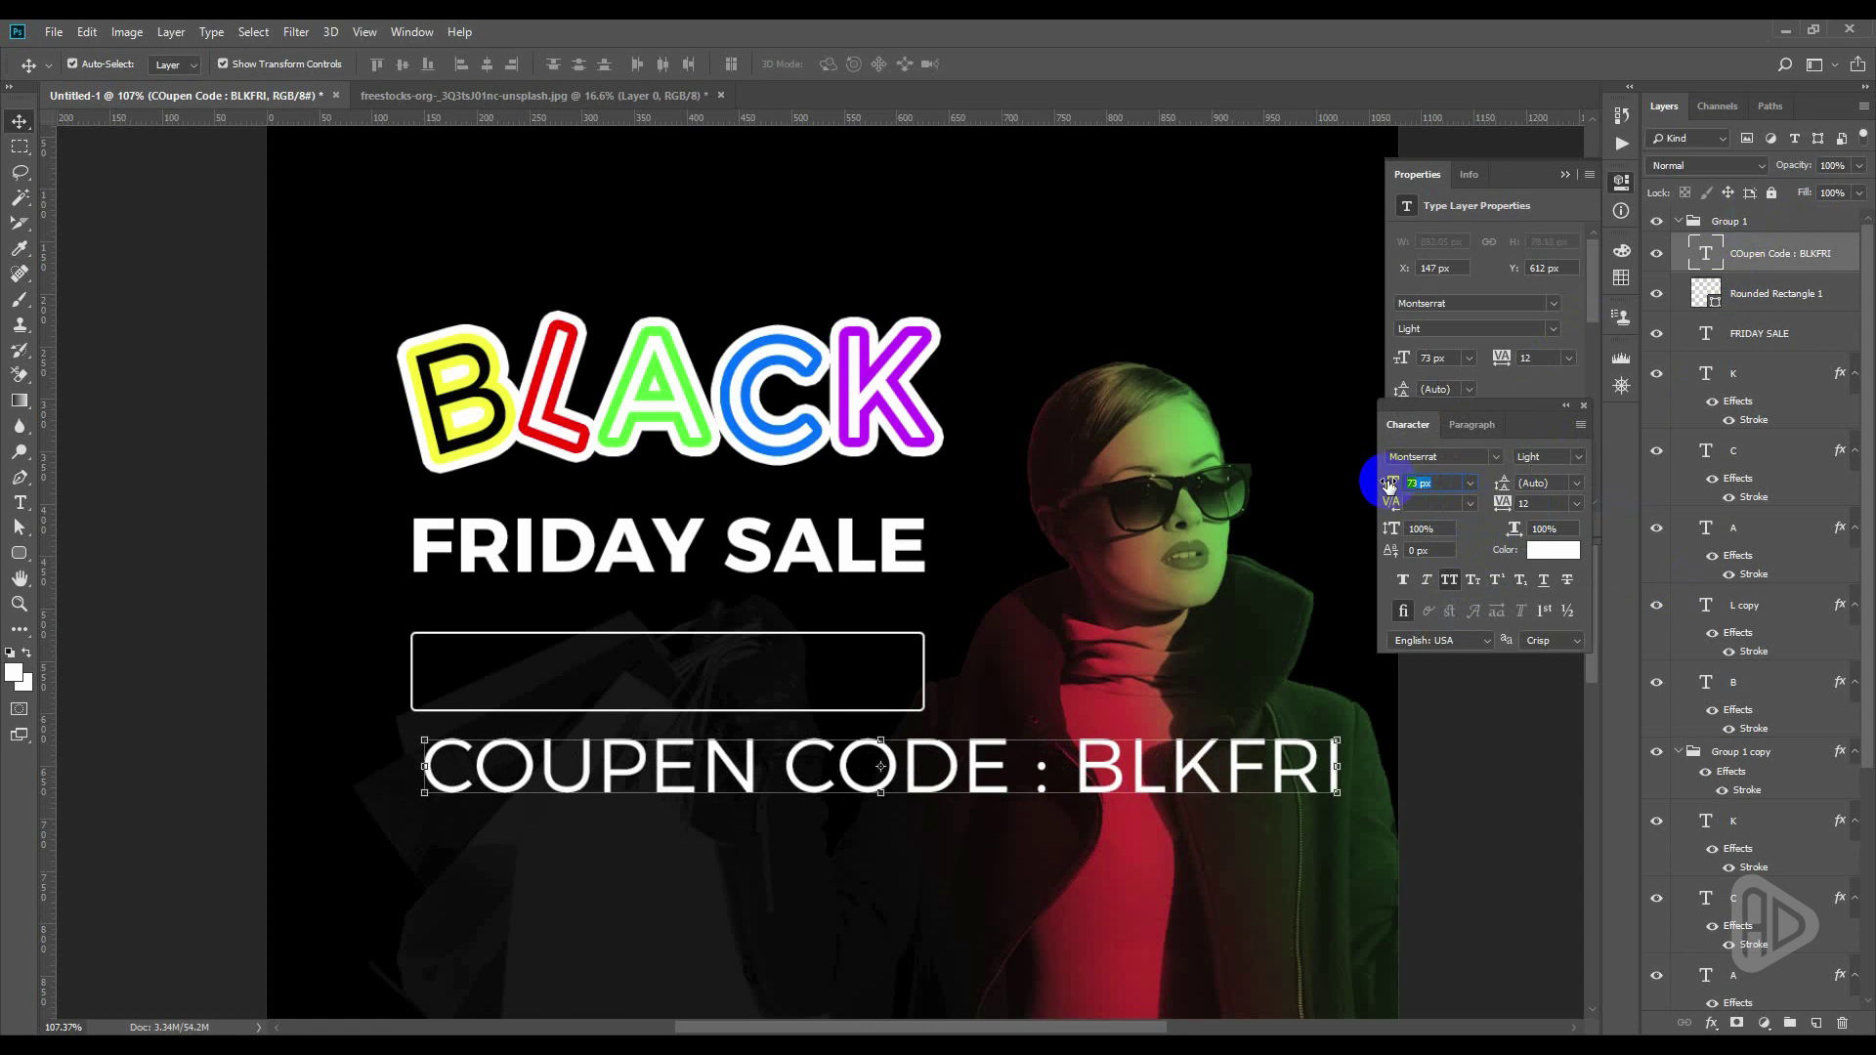
{"action": "left_click", "coordinate": [1405, 487]}
{"action": "type", "text": "30"}
{"action": "key", "text": "Return"}
Set the coupon text's tracking to 100 and centre it inside the box
{"action": "left_click_drag", "start_coordinate": [537, 772], "coordinate": [550, 670]}
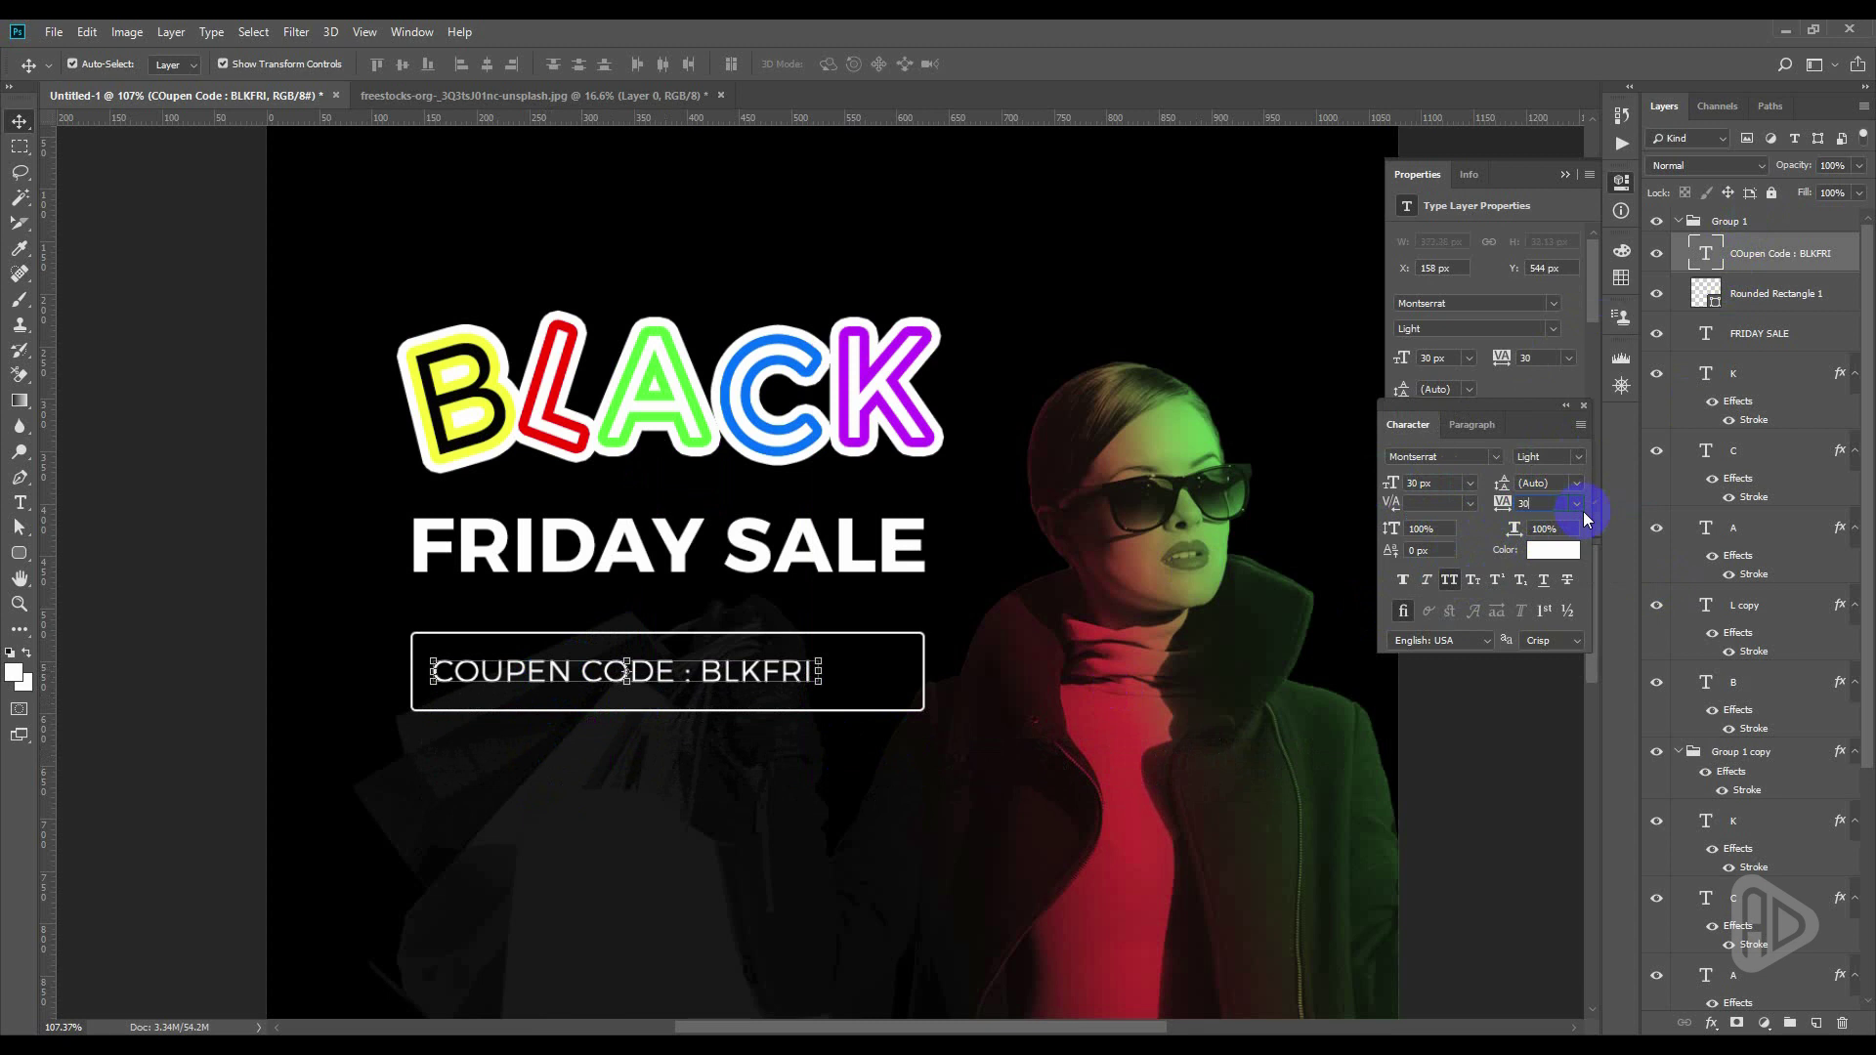
{"action": "left_click_drag", "start_coordinate": [1499, 501], "coordinate": [1505, 500]}
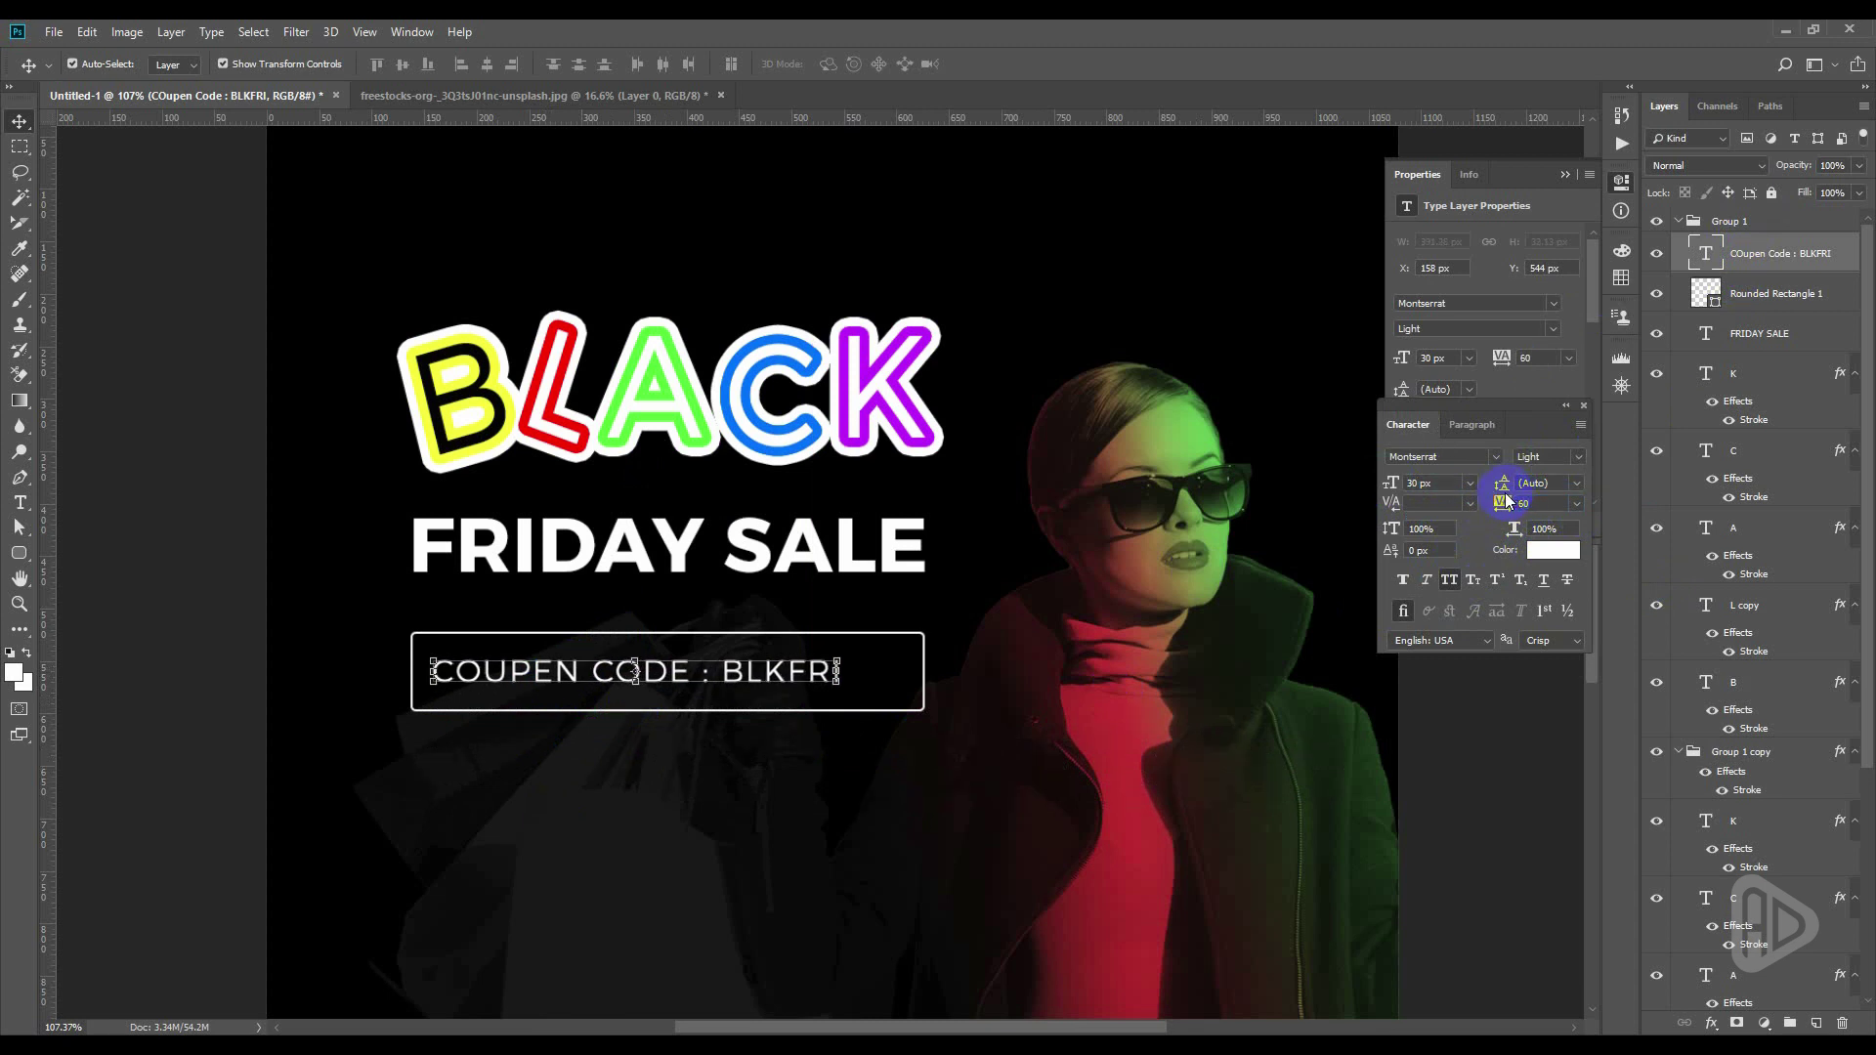
{"action": "left_click_drag", "start_coordinate": [817, 674], "coordinate": [837, 670]}
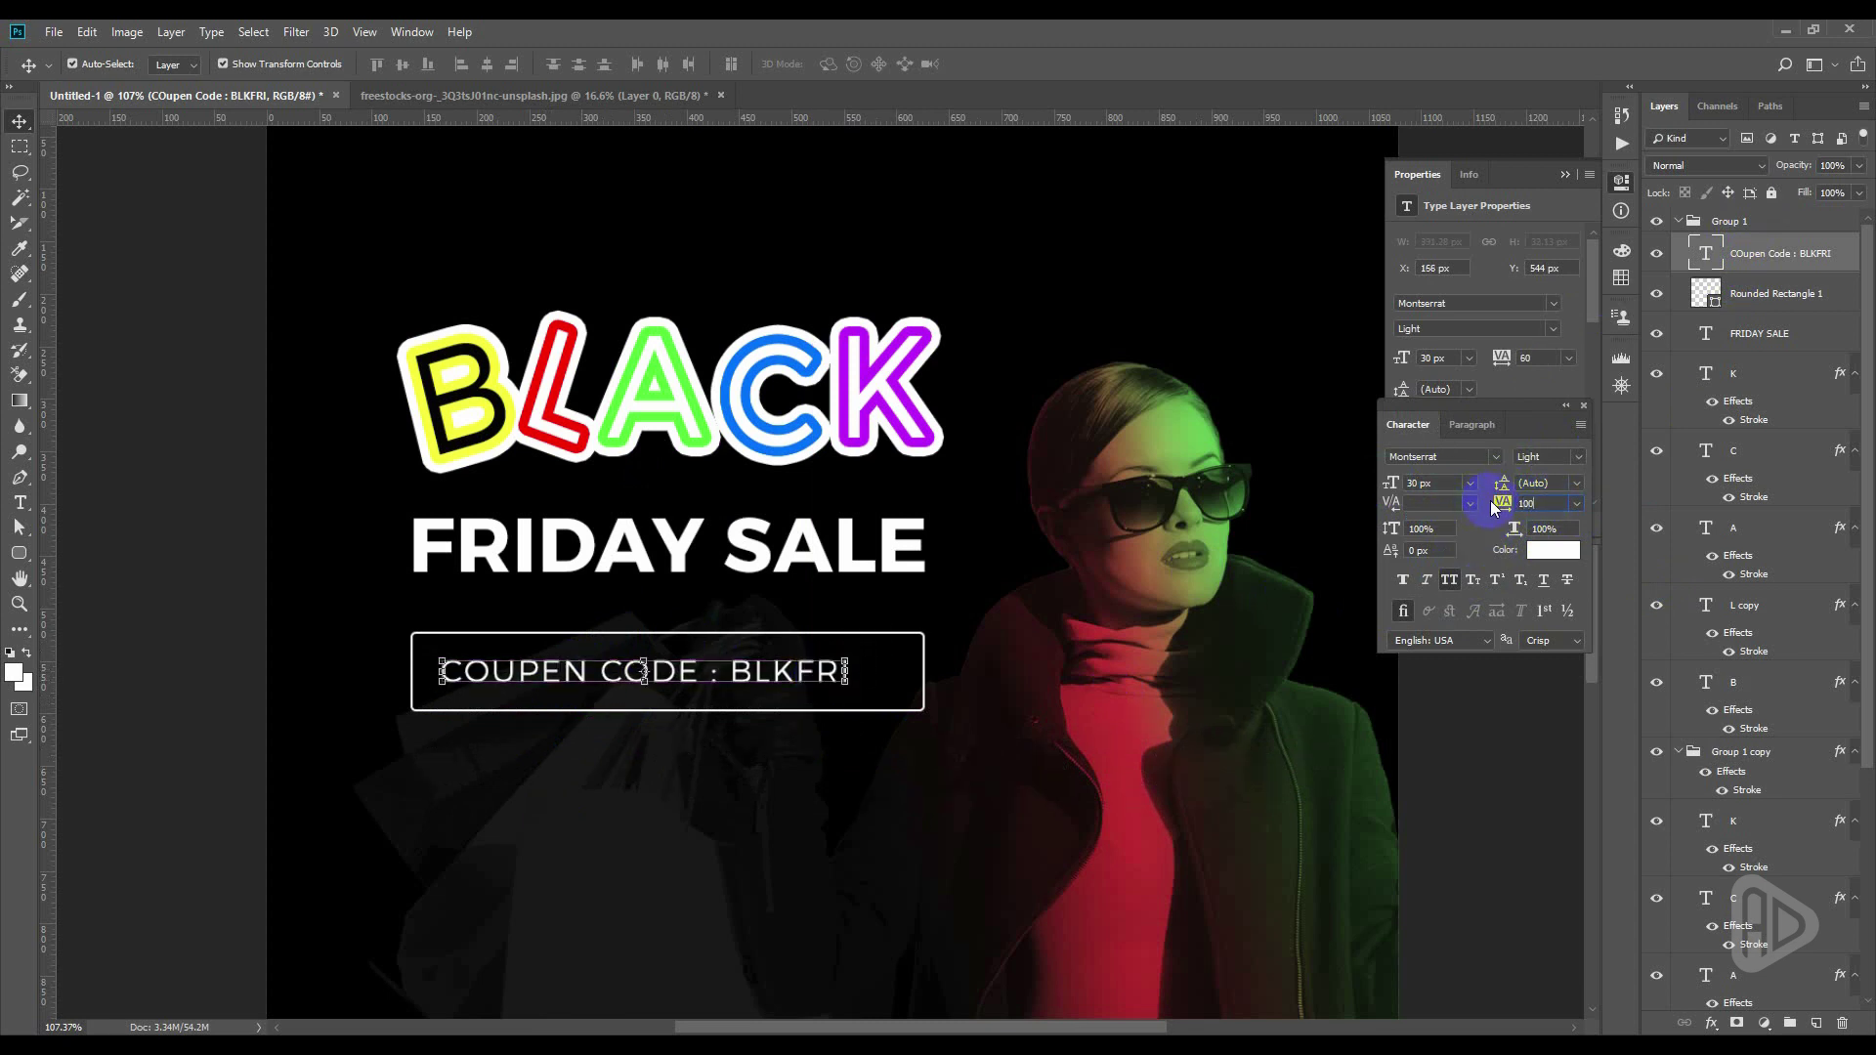
{"action": "key", "text": "Return"}
{"action": "left_click_drag", "start_coordinate": [528, 674], "coordinate": [540, 674]}
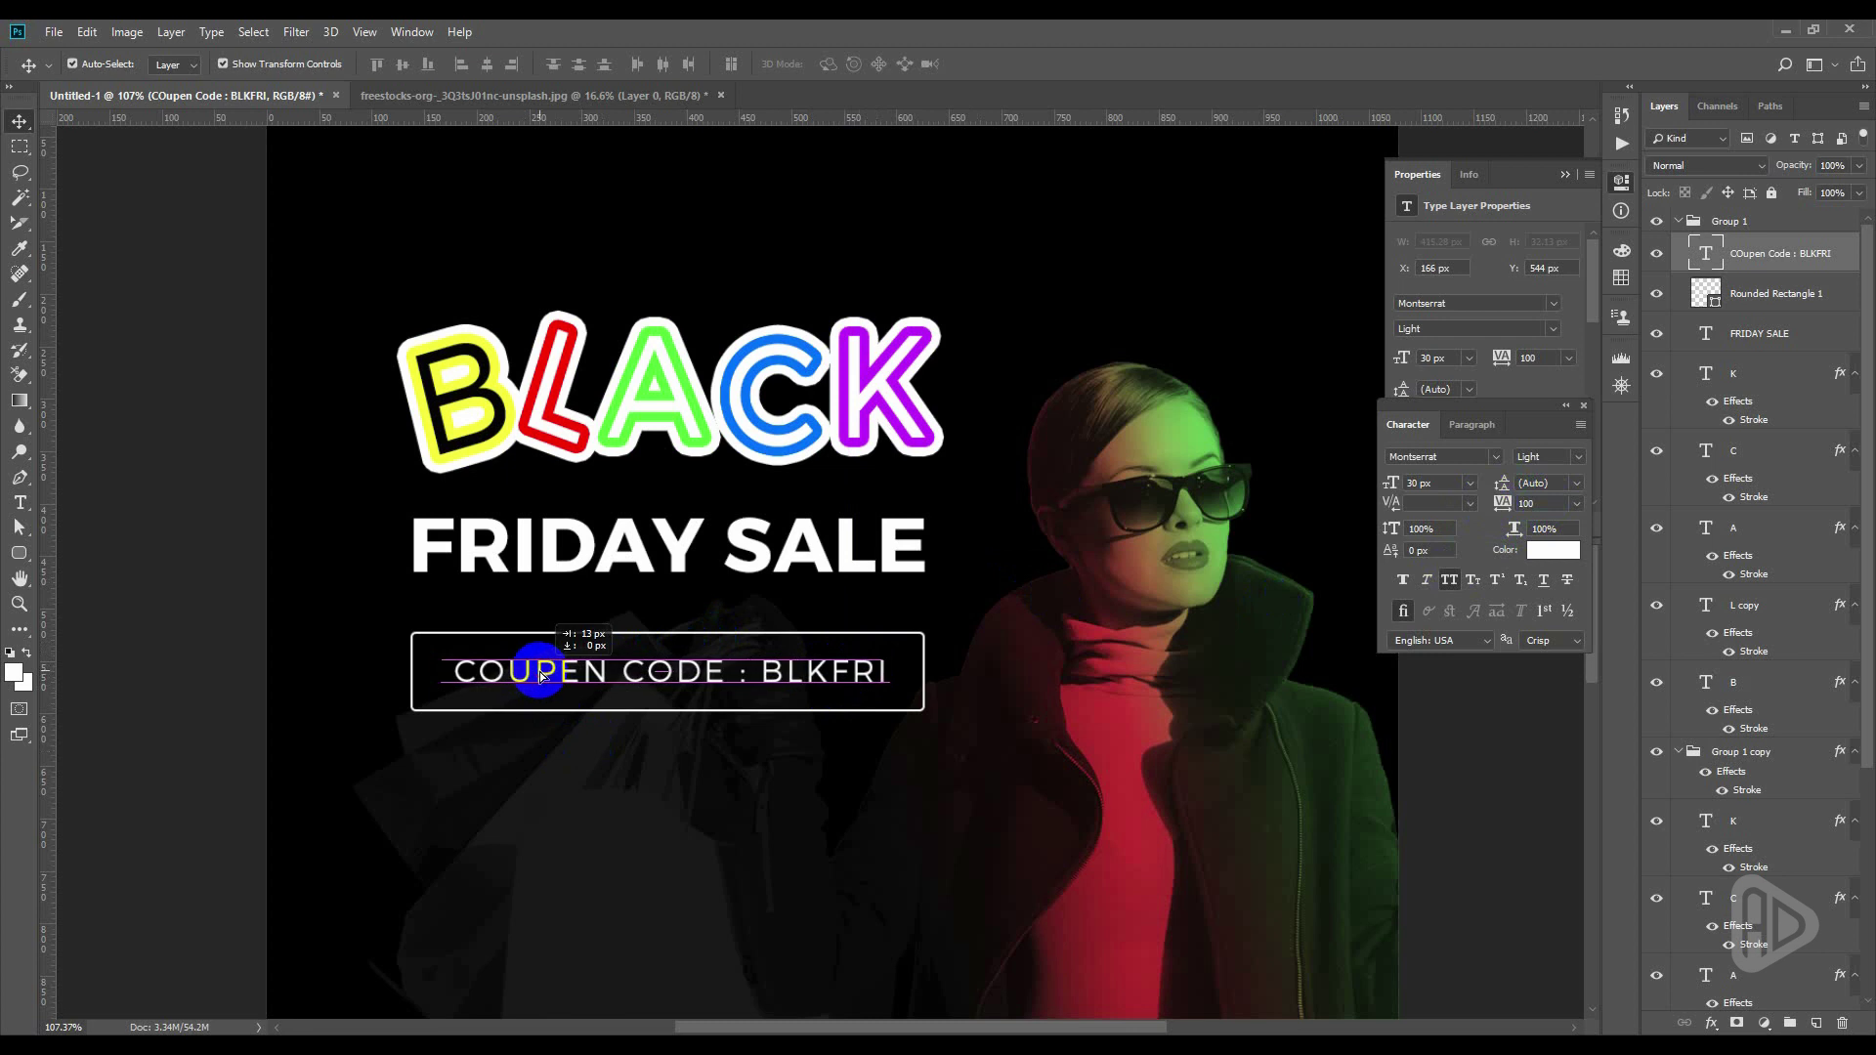
Nudge FRIDAY SALE up slightly and bring the whole poster into view
{"action": "left_click", "coordinate": [228, 586]}
{"action": "scroll", "coordinate": [228, 591], "scroll_direction": "down", "scroll_amount": 1}
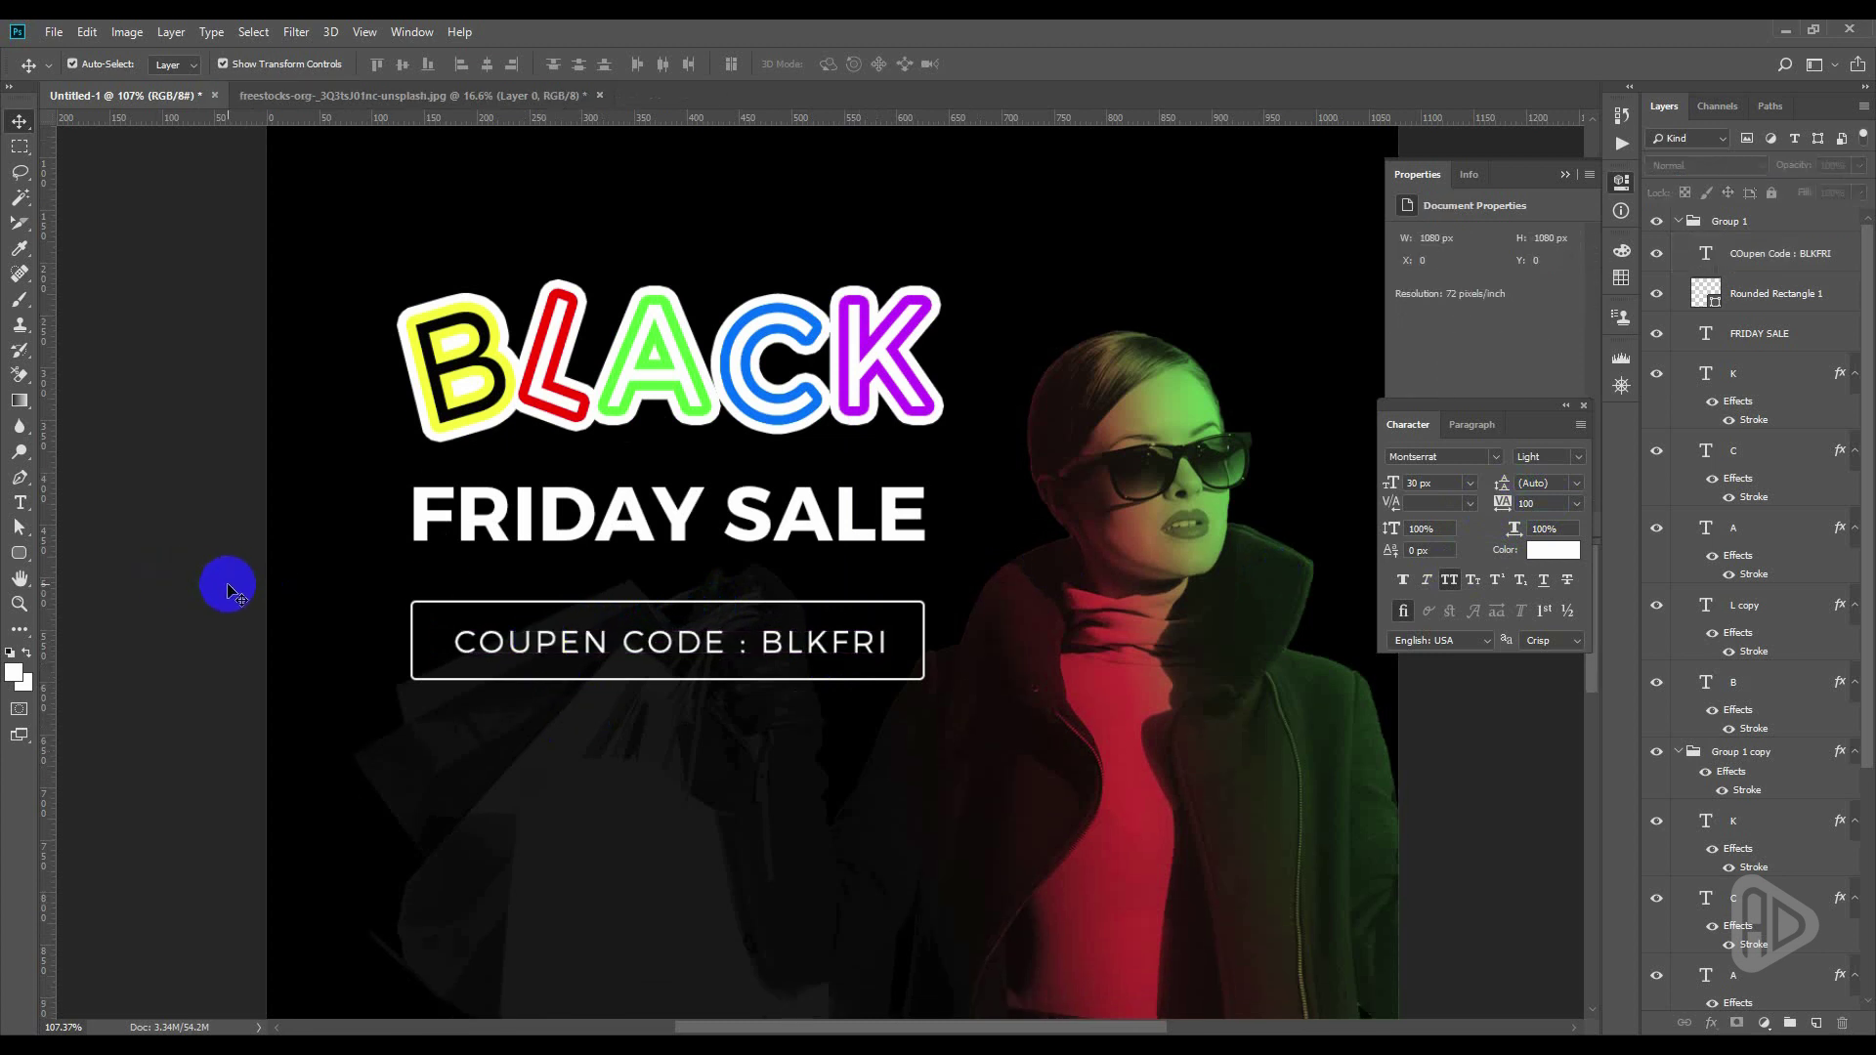
{"action": "scroll", "coordinate": [817, 640], "scroll_direction": "down", "scroll_amount": 1}
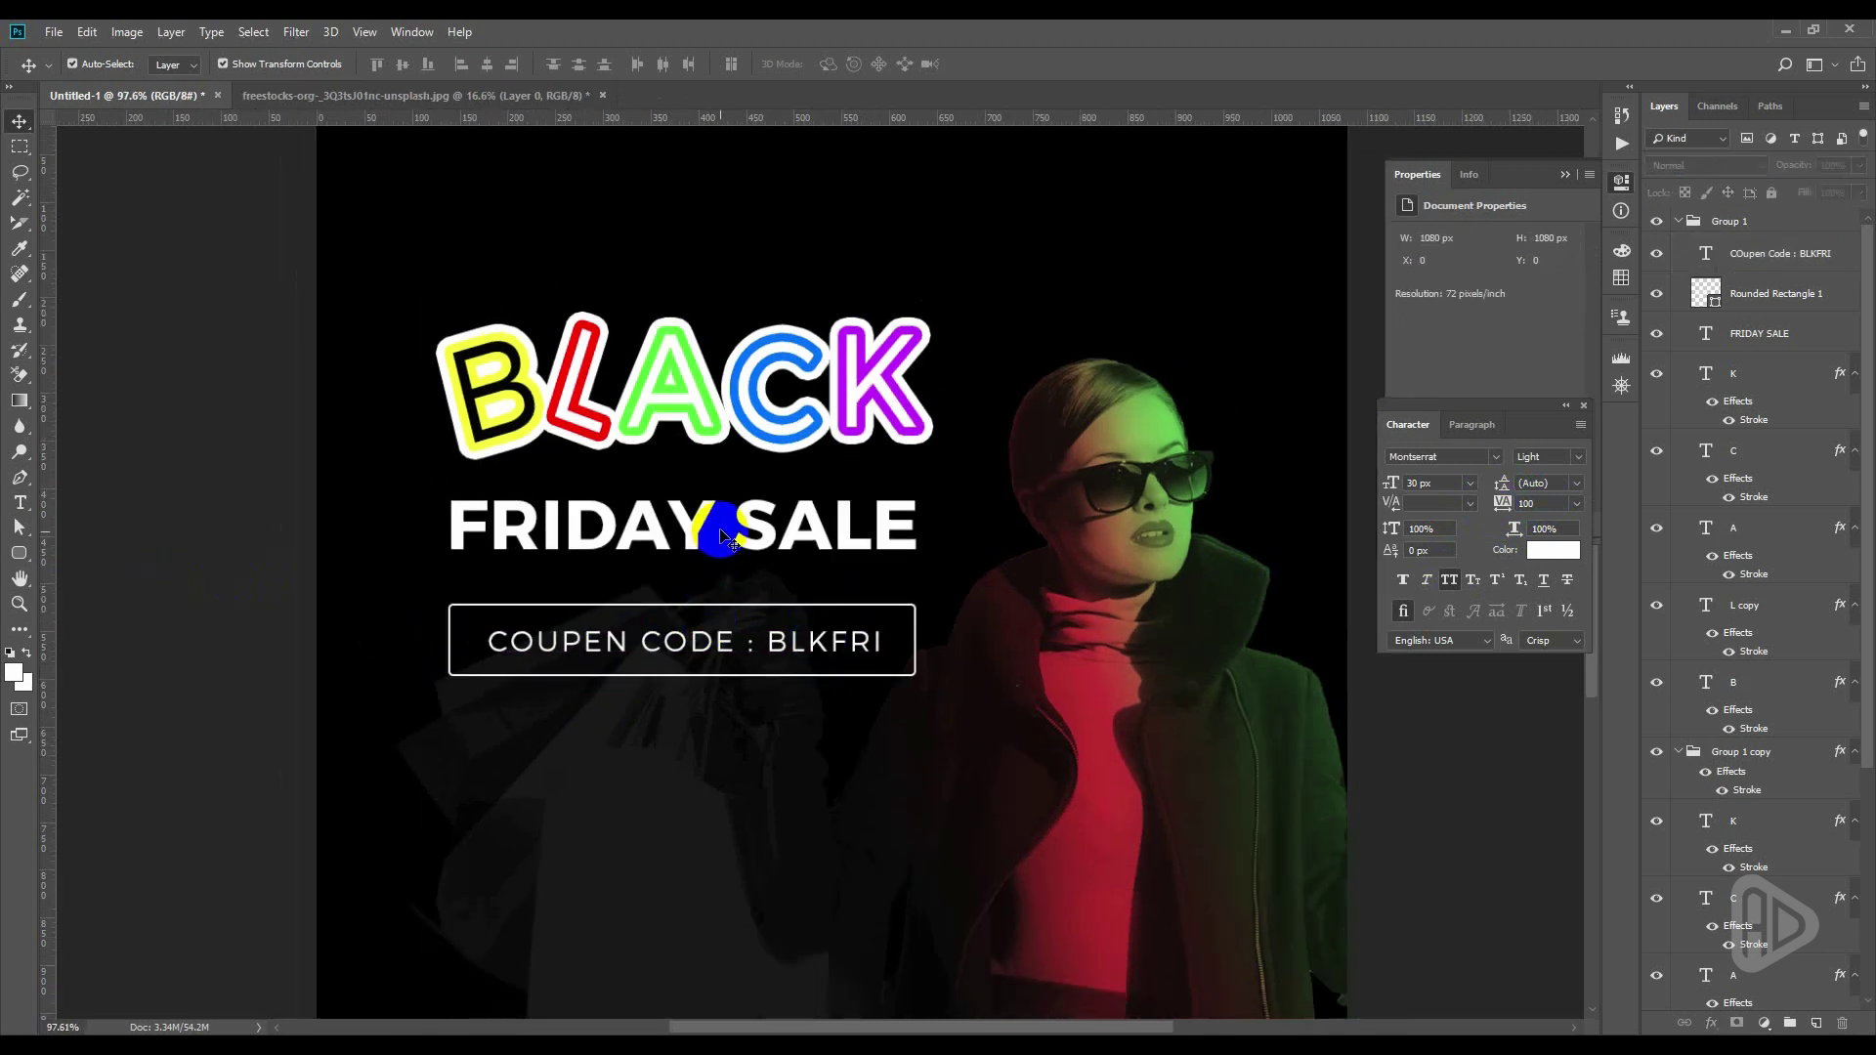
{"action": "left_click_drag", "start_coordinate": [723, 536], "coordinate": [723, 519]}
{"action": "scroll", "coordinate": [912, 582], "scroll_direction": "down", "scroll_amount": 1}
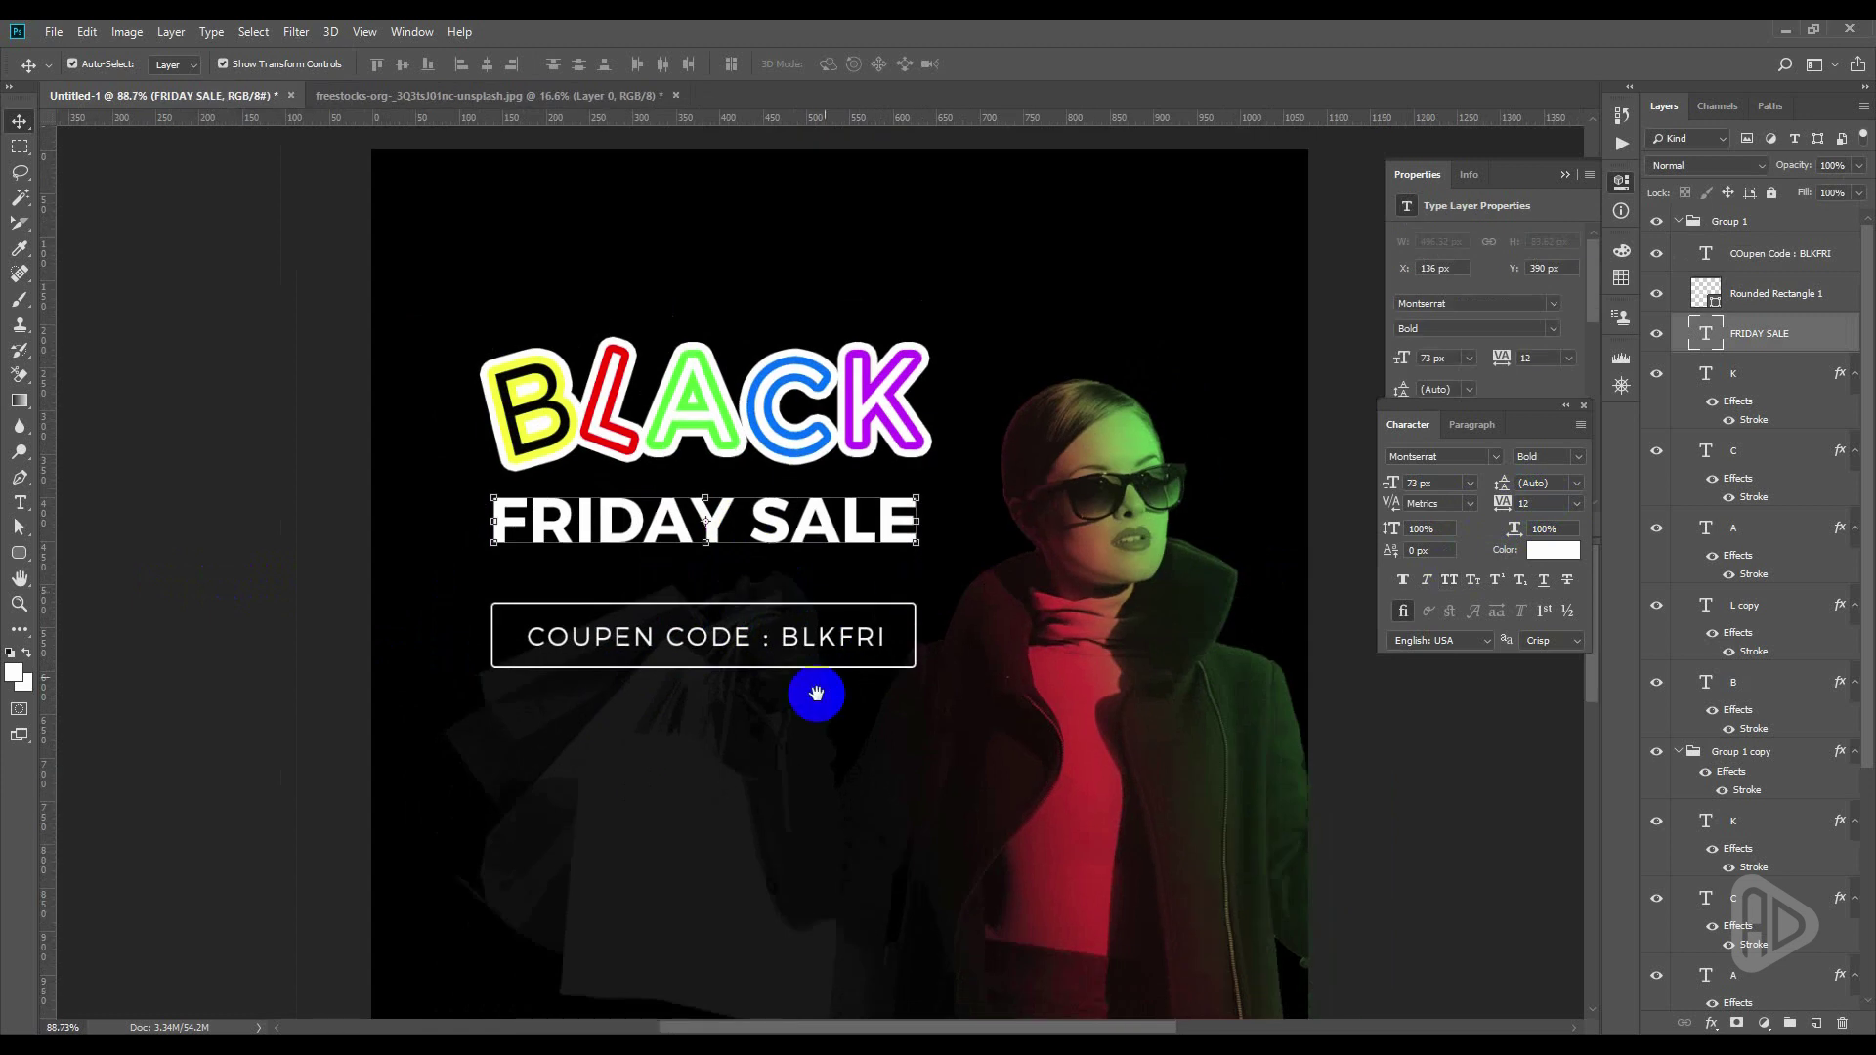
{"action": "left_click_drag", "start_coordinate": [817, 694], "coordinate": [863, 663]}
Enlarge the woman photo, shift it left, and commit the transform
{"action": "left_click", "coordinate": [1040, 691]}
{"action": "scroll", "coordinate": [1161, 614], "scroll_direction": "down", "scroll_amount": 1}
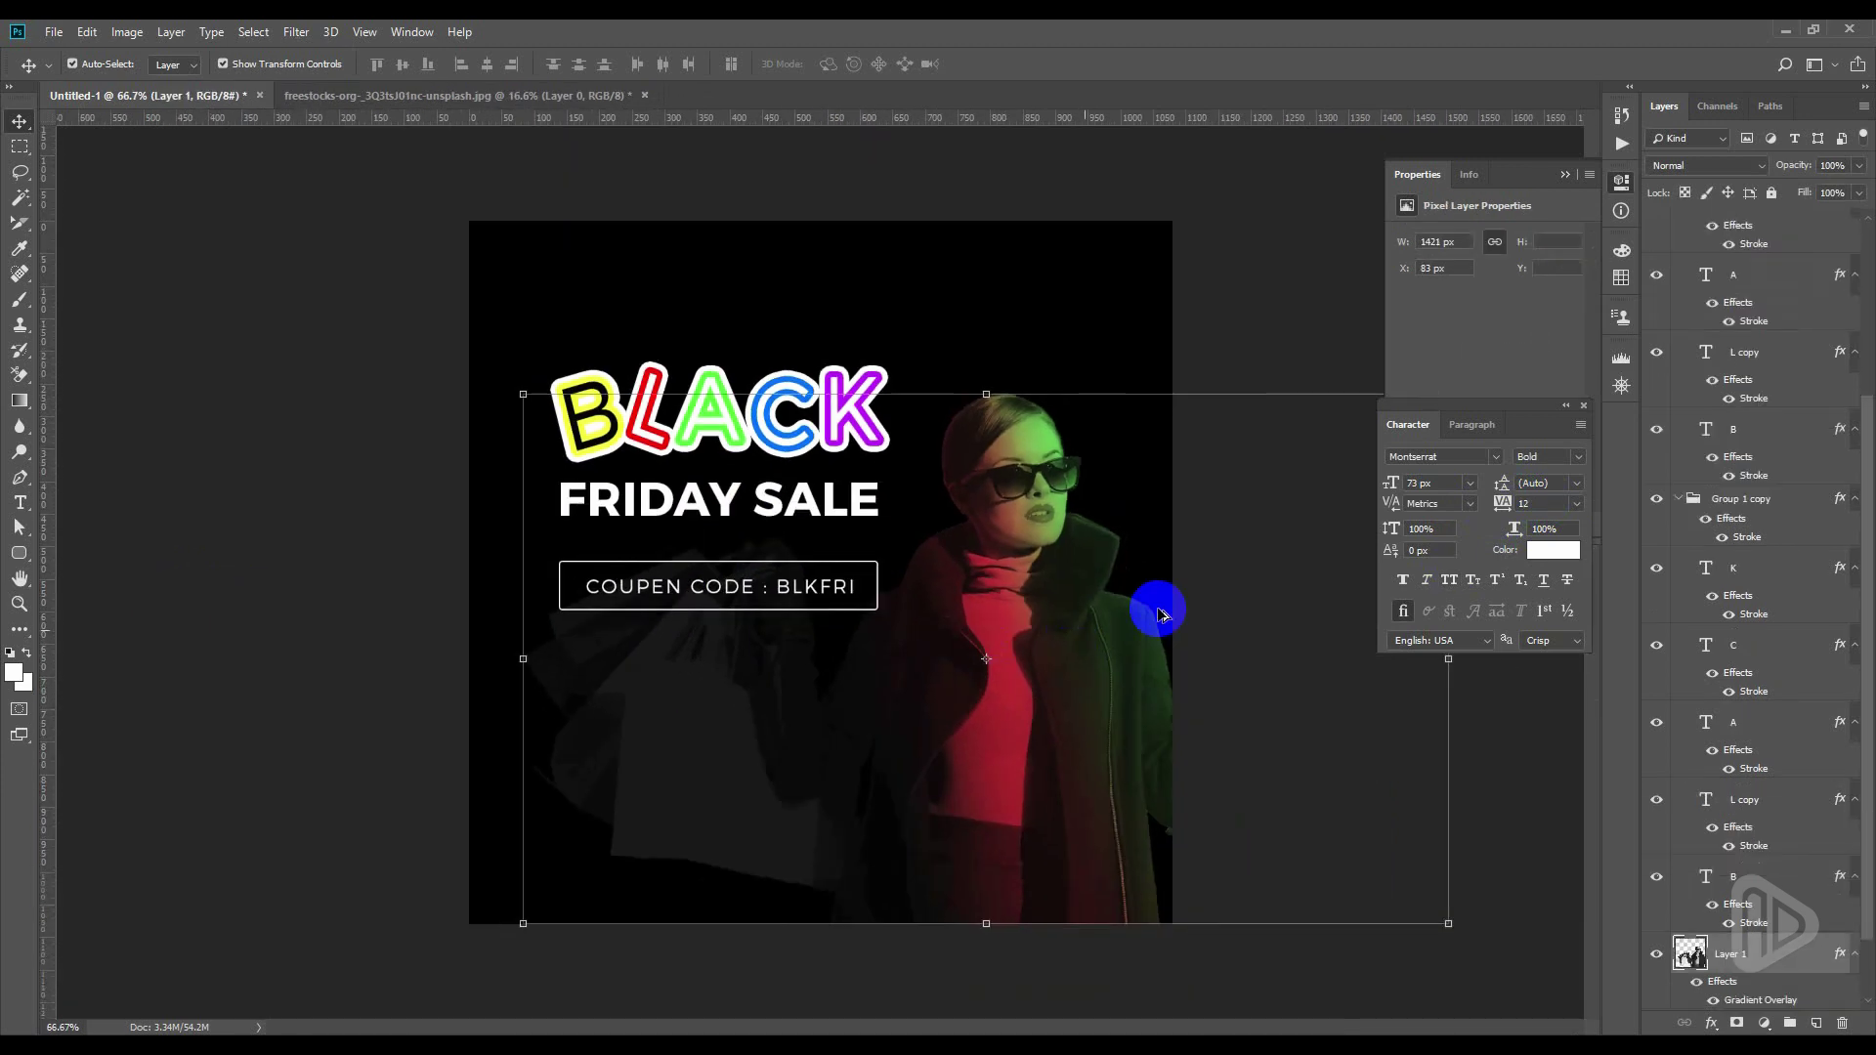
{"action": "key", "text": "Tab"}
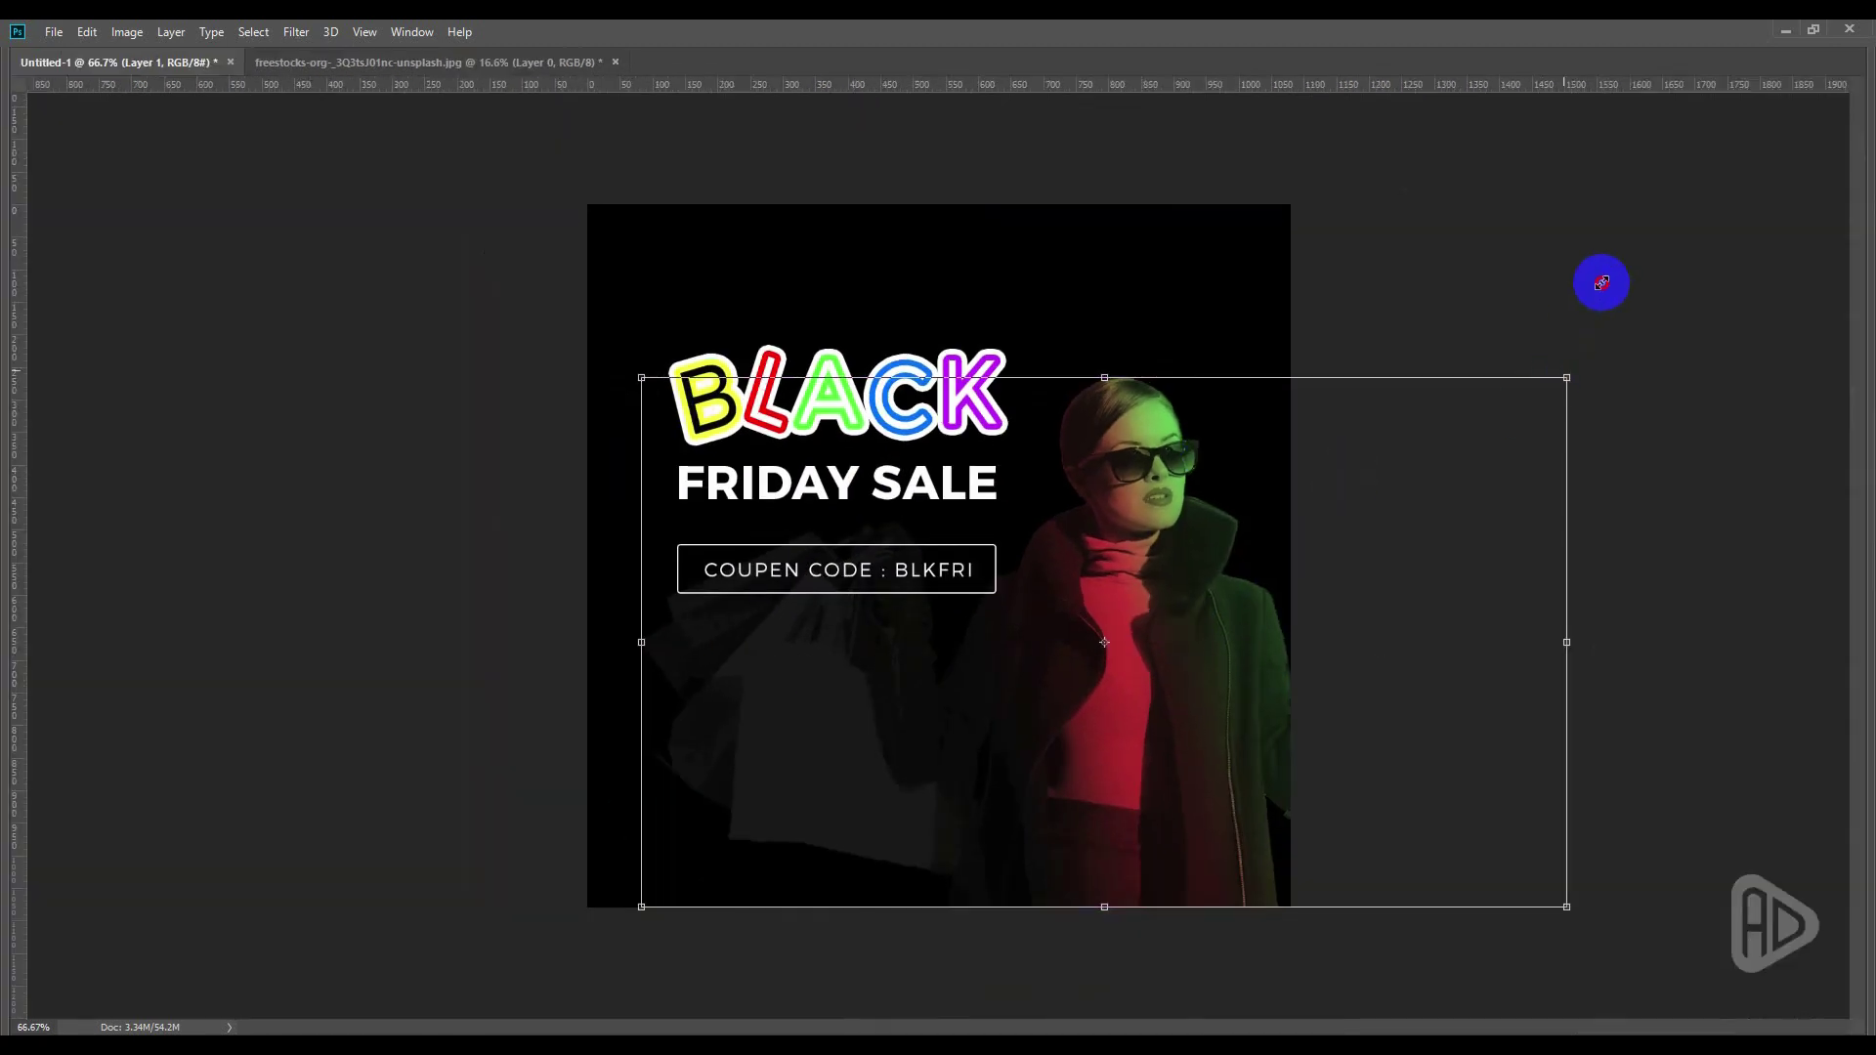
{"action": "left_click_drag", "start_coordinate": [1566, 377], "coordinate": [1705, 211]}
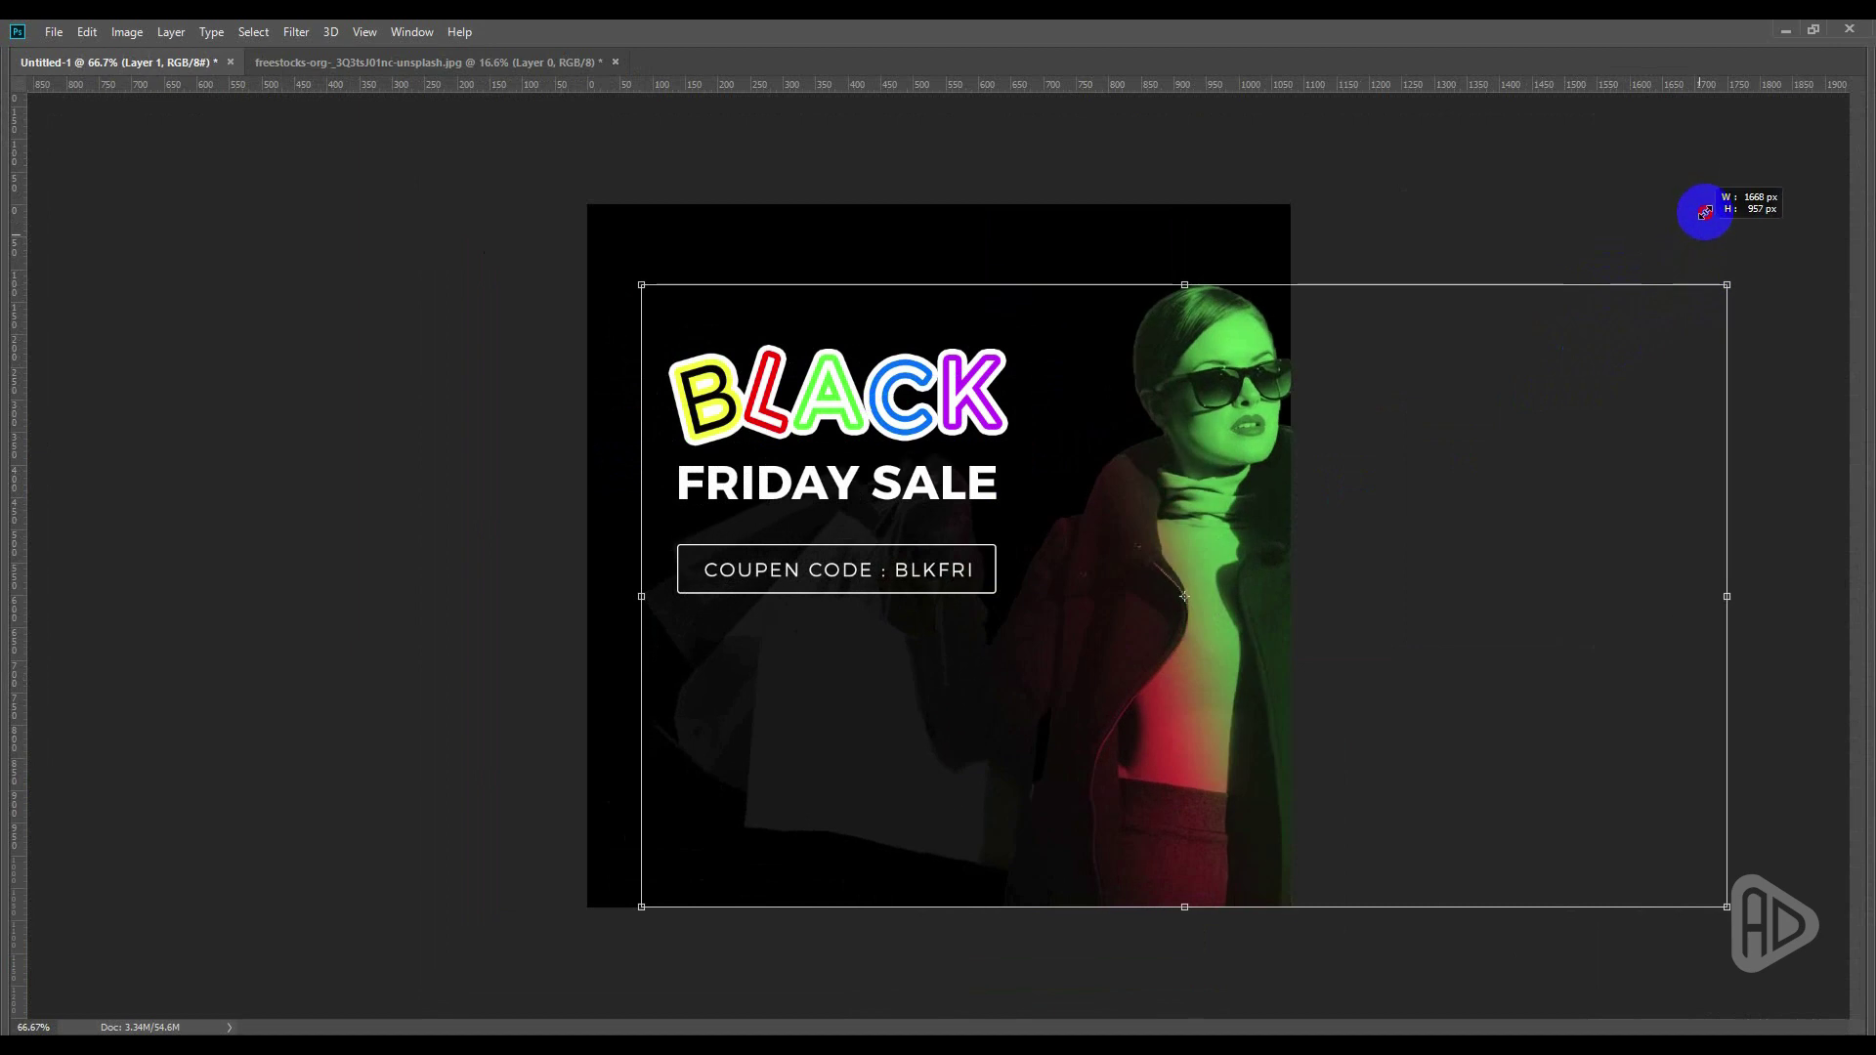
{"action": "mouse_move", "coordinate": [1251, 391]}
{"action": "left_mouse_down"}
{"action": "mouse_move", "coordinate": [1172, 391]}
{"action": "mouse_move", "coordinate": [1187, 390]}
{"action": "left_mouse_up"}
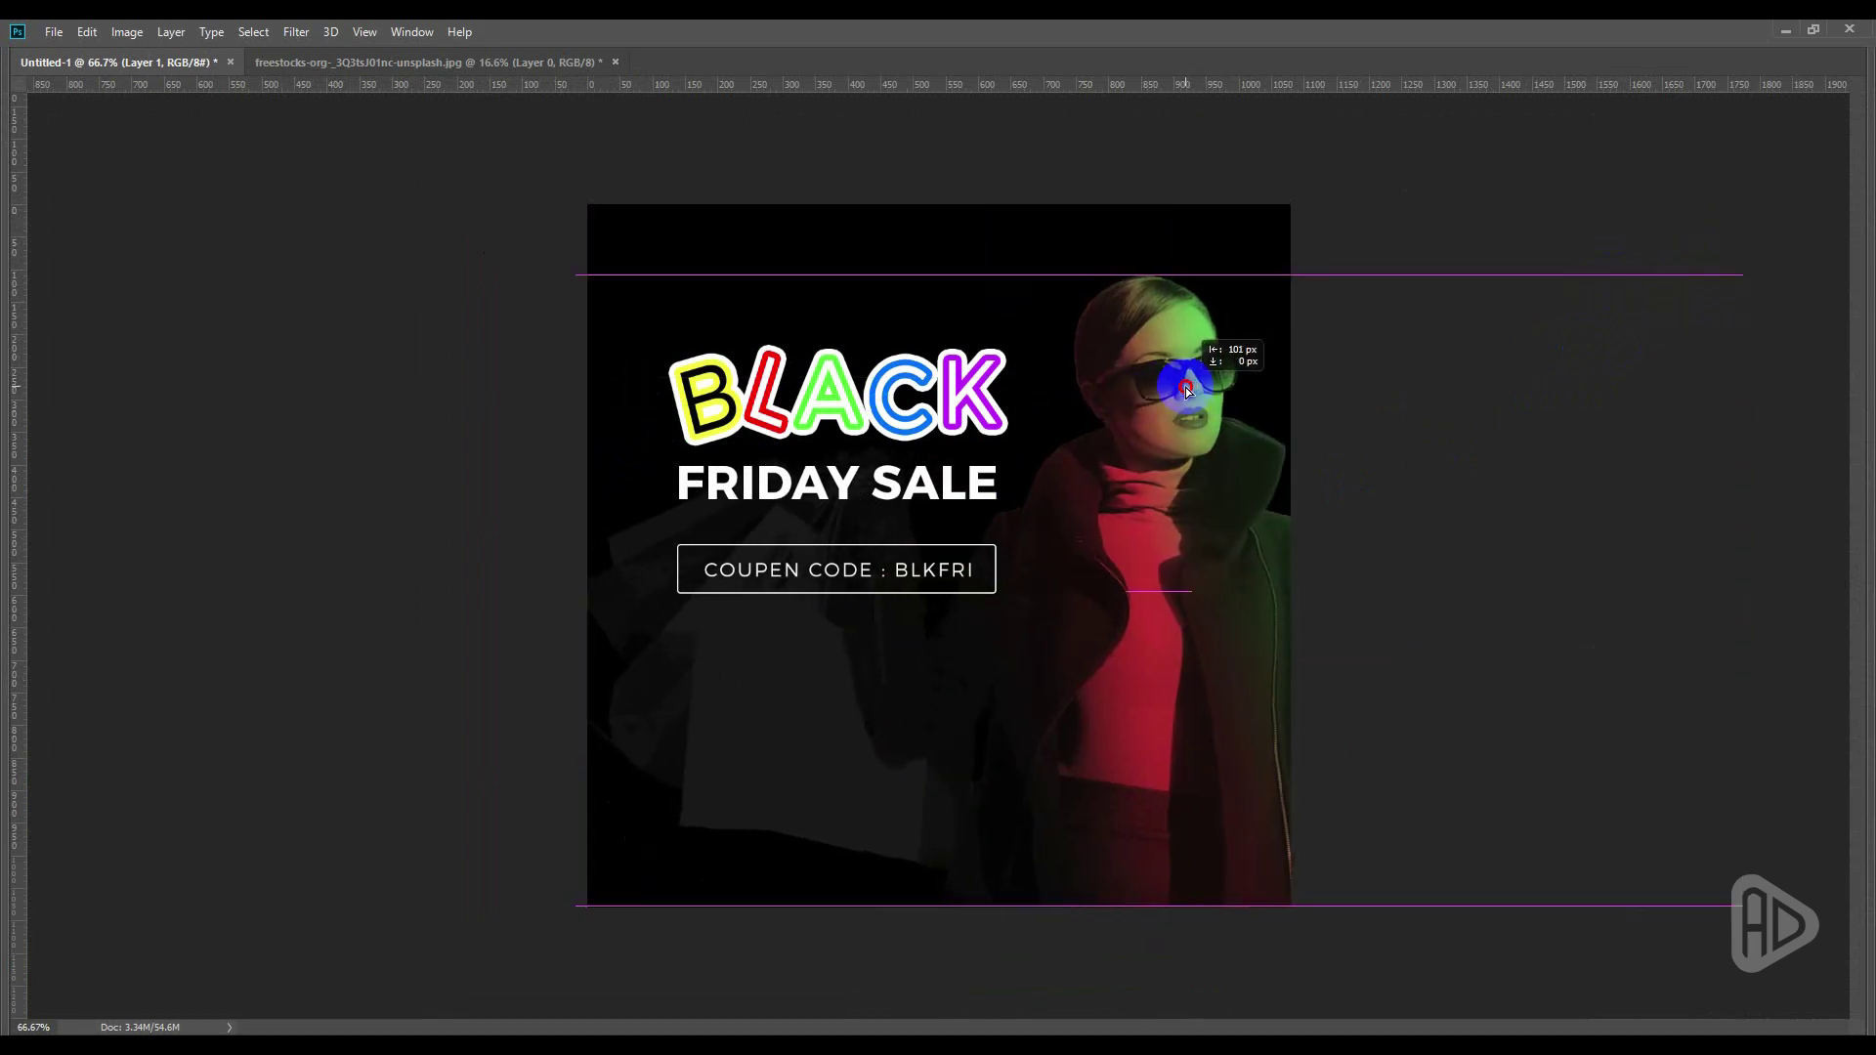
{"action": "key", "text": "Tab"}
{"action": "double_click", "coordinate": [1203, 247]}
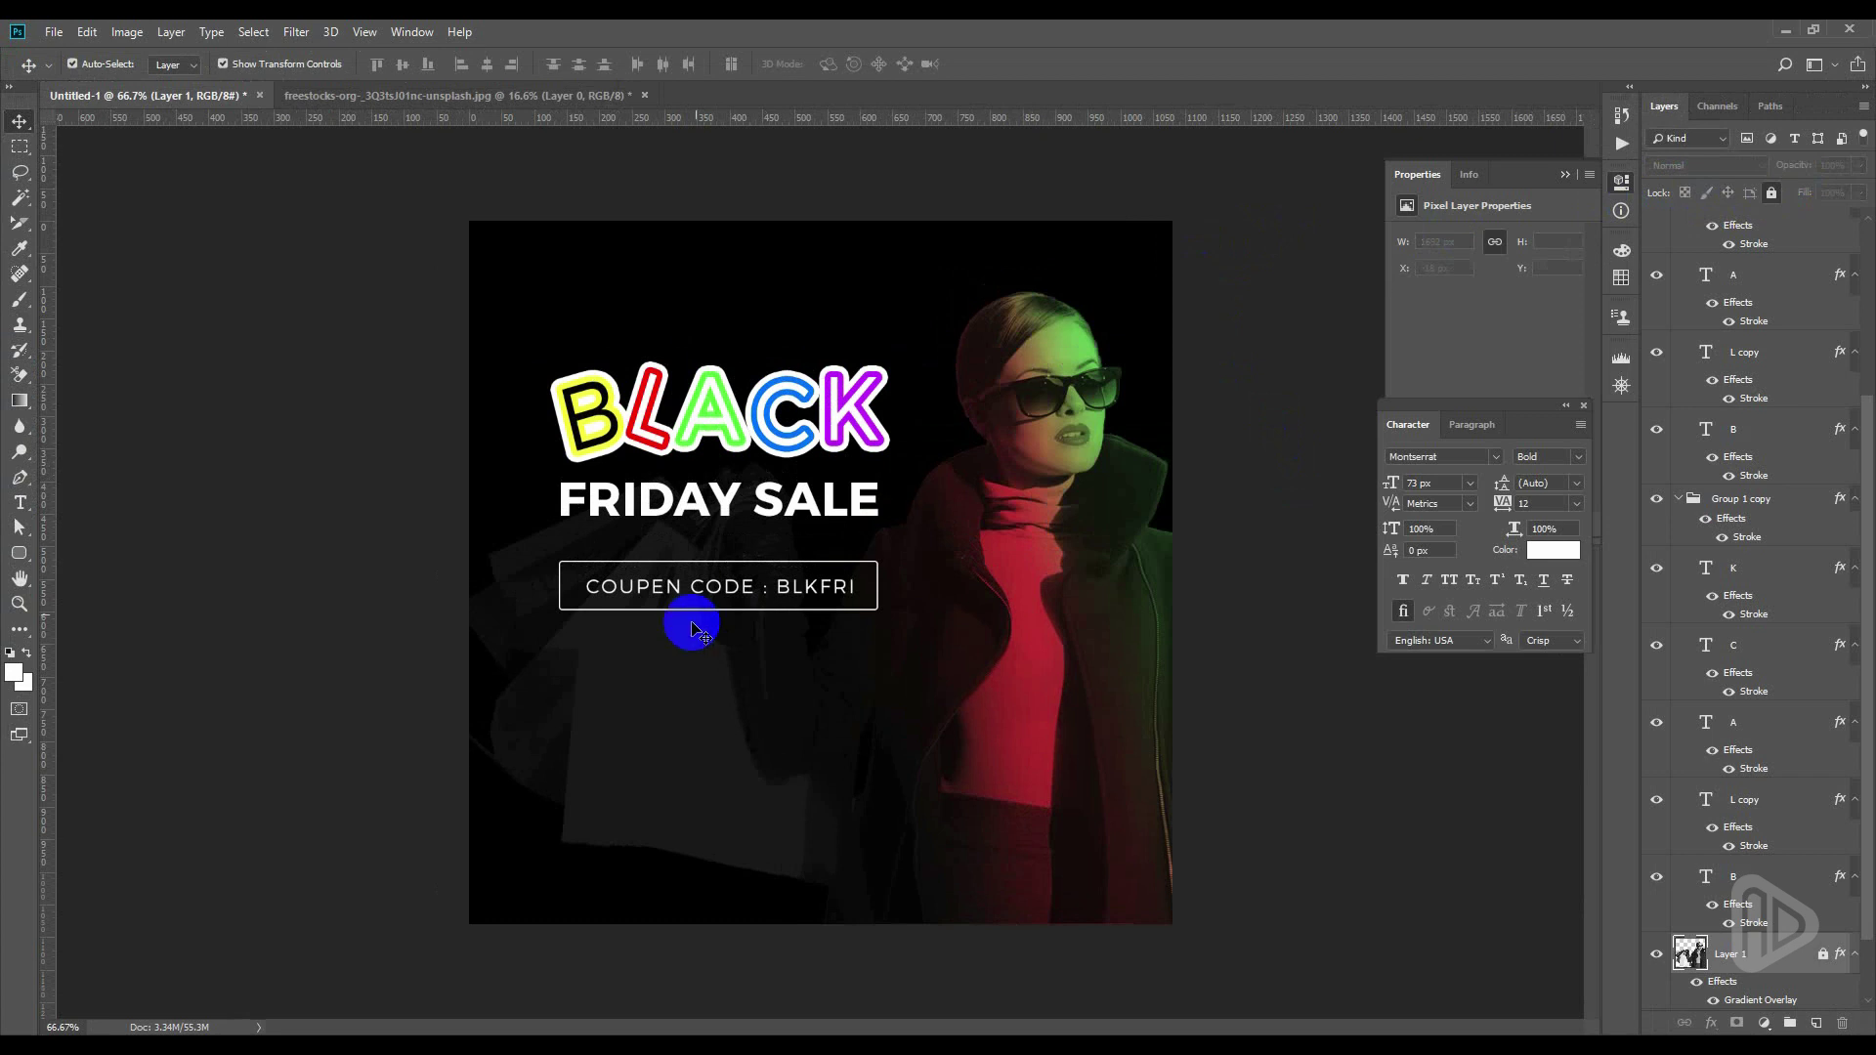
Zoom to 100% and pan to the lower half of the poster
{"action": "key", "text": "z"}
{"action": "left_click", "coordinate": [694, 630]}
{"action": "left_click_drag", "start_coordinate": [699, 657], "coordinate": [708, 561]}
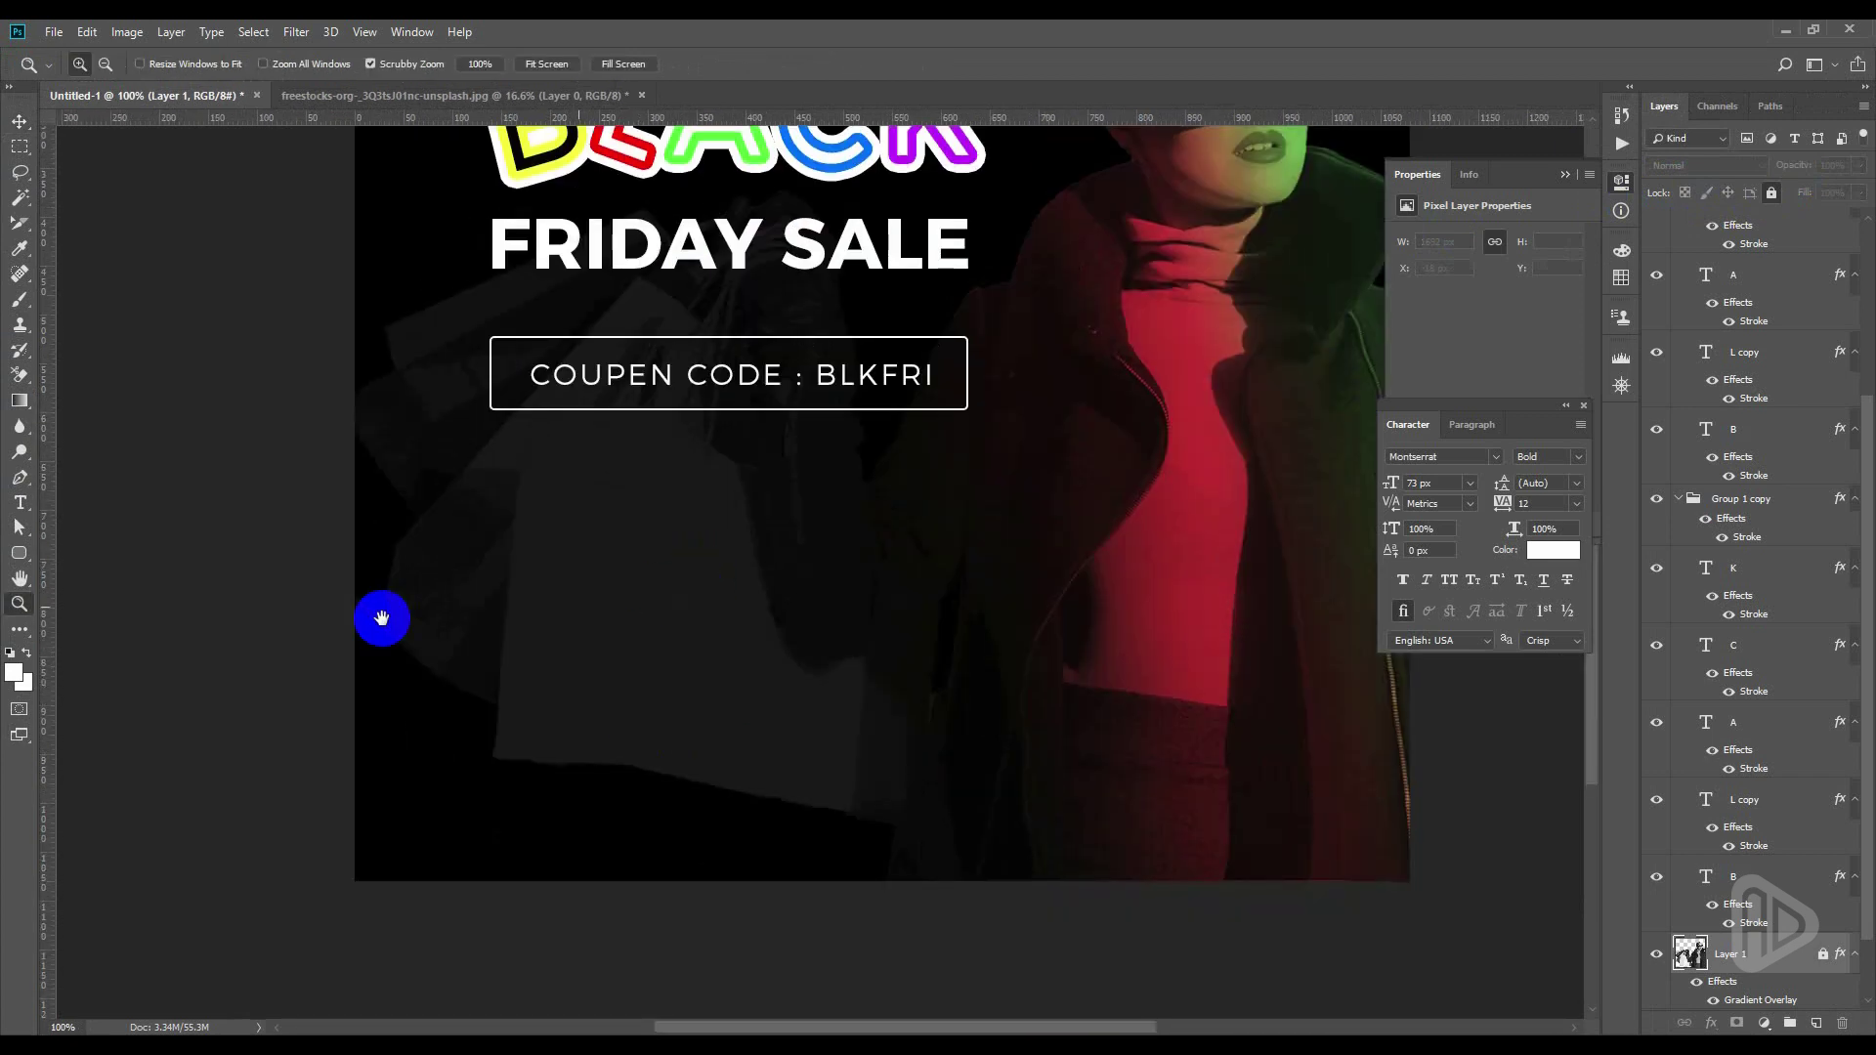
Draw a wide rounded rectangle with a 100 px radius below the coupon box
{"action": "right_click", "coordinate": [27, 562]}
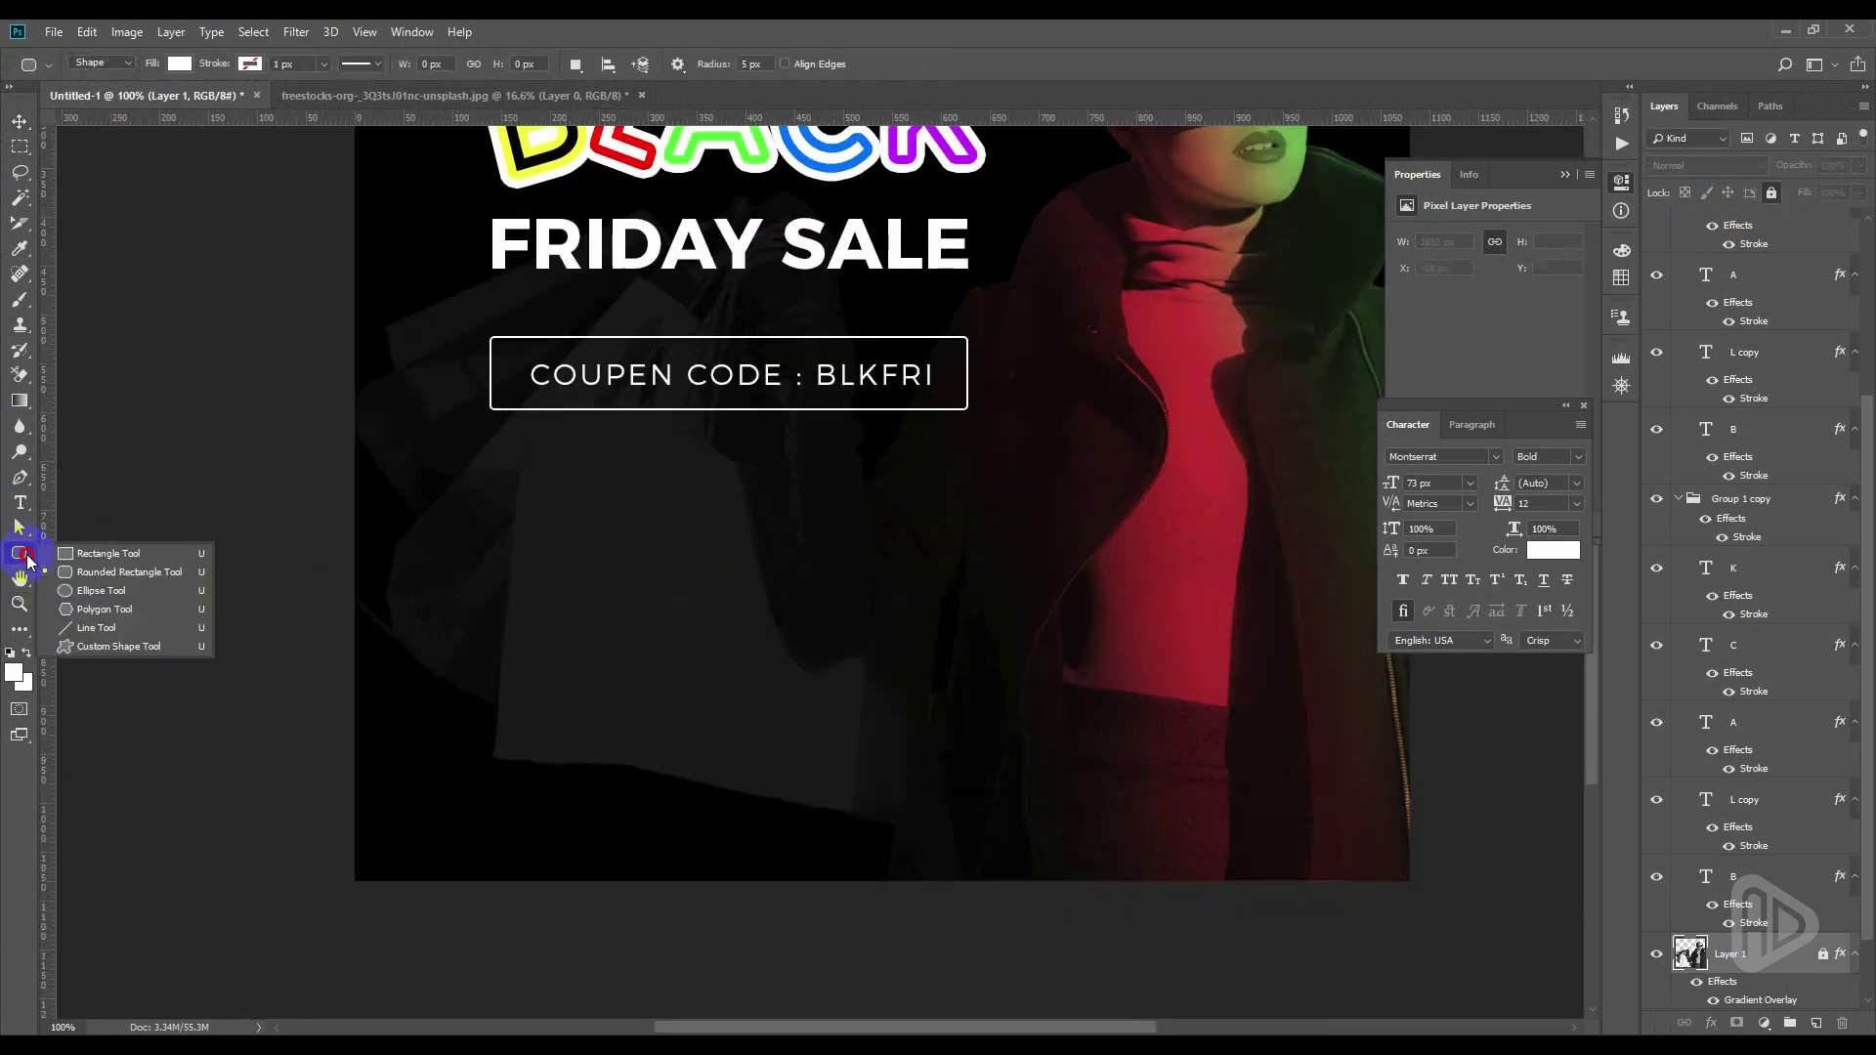
{"action": "left_click", "coordinate": [88, 570]}
{"action": "type", "text": "100"}
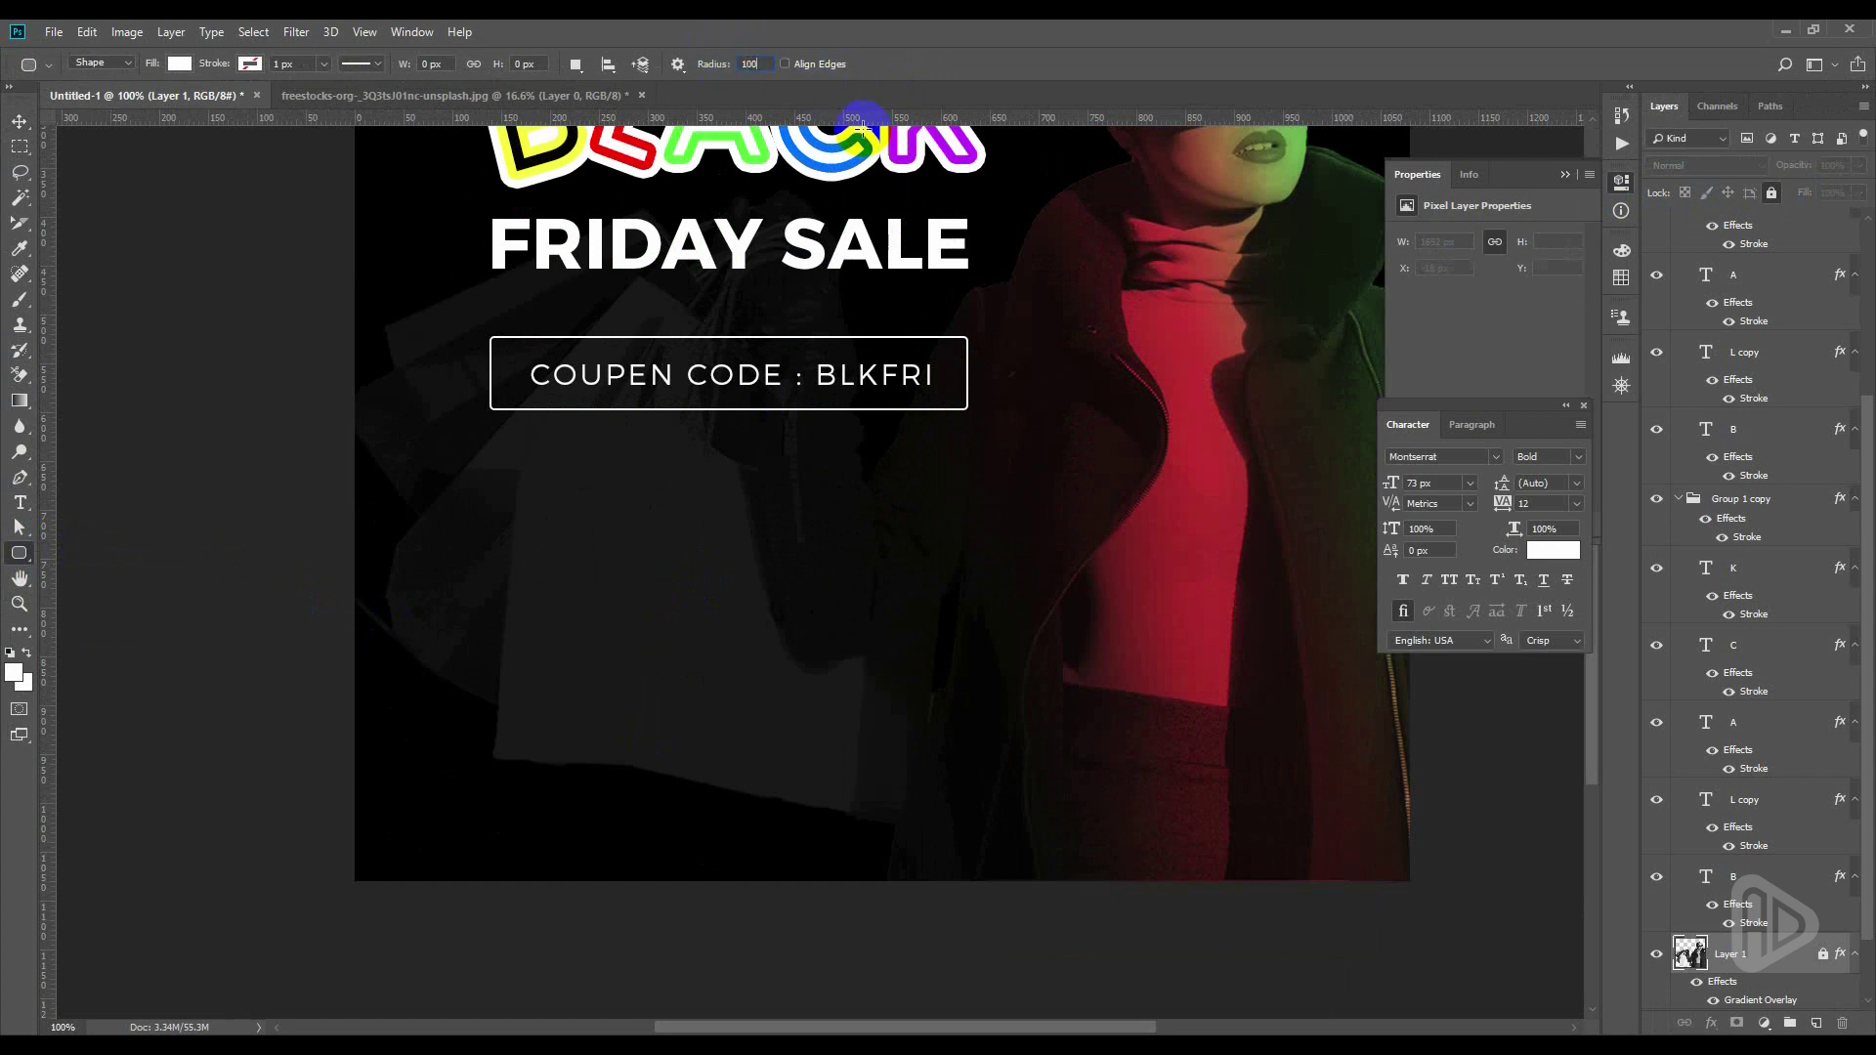
{"action": "mouse_move", "coordinate": [371, 579]}
{"action": "left_mouse_down"}
{"action": "mouse_move", "coordinate": [786, 773]}
{"action": "mouse_move", "coordinate": [833, 755]}
{"action": "left_mouse_up"}
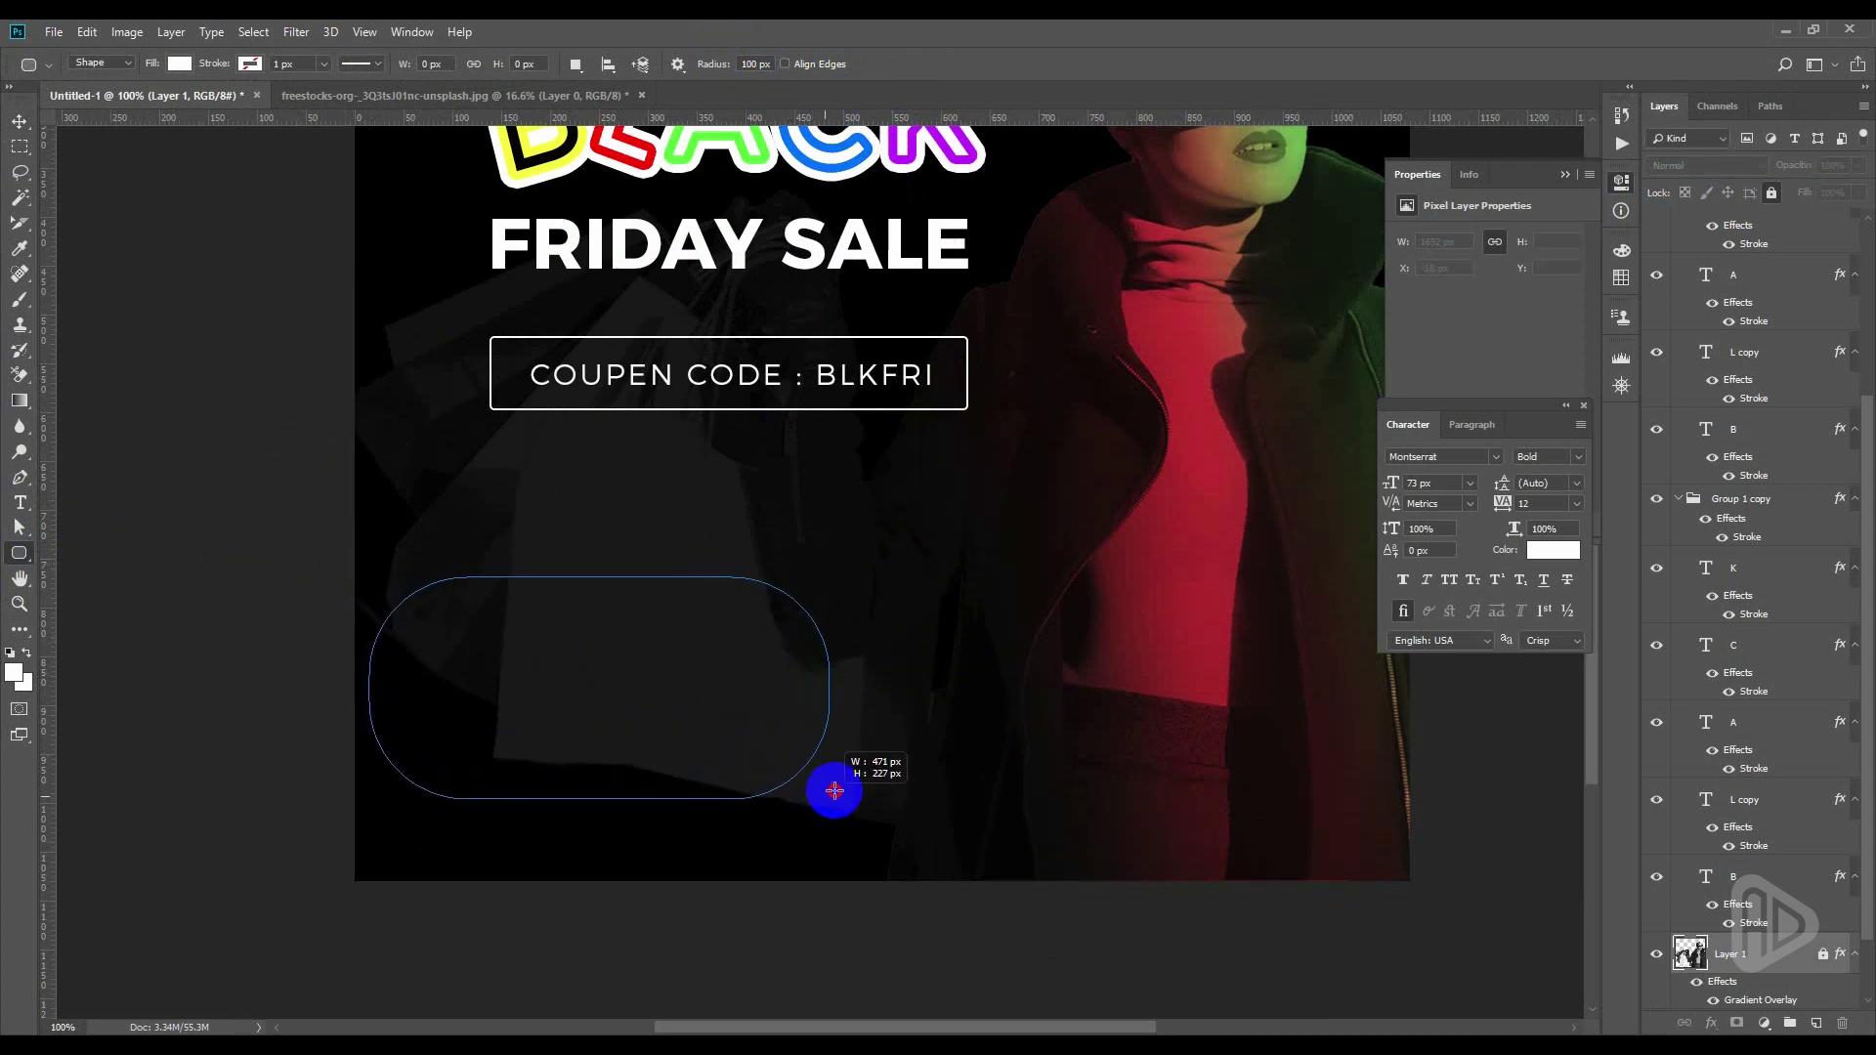
Fill the rectangle red and slide it past the poster's left edge
{"action": "left_click", "coordinate": [179, 65]}
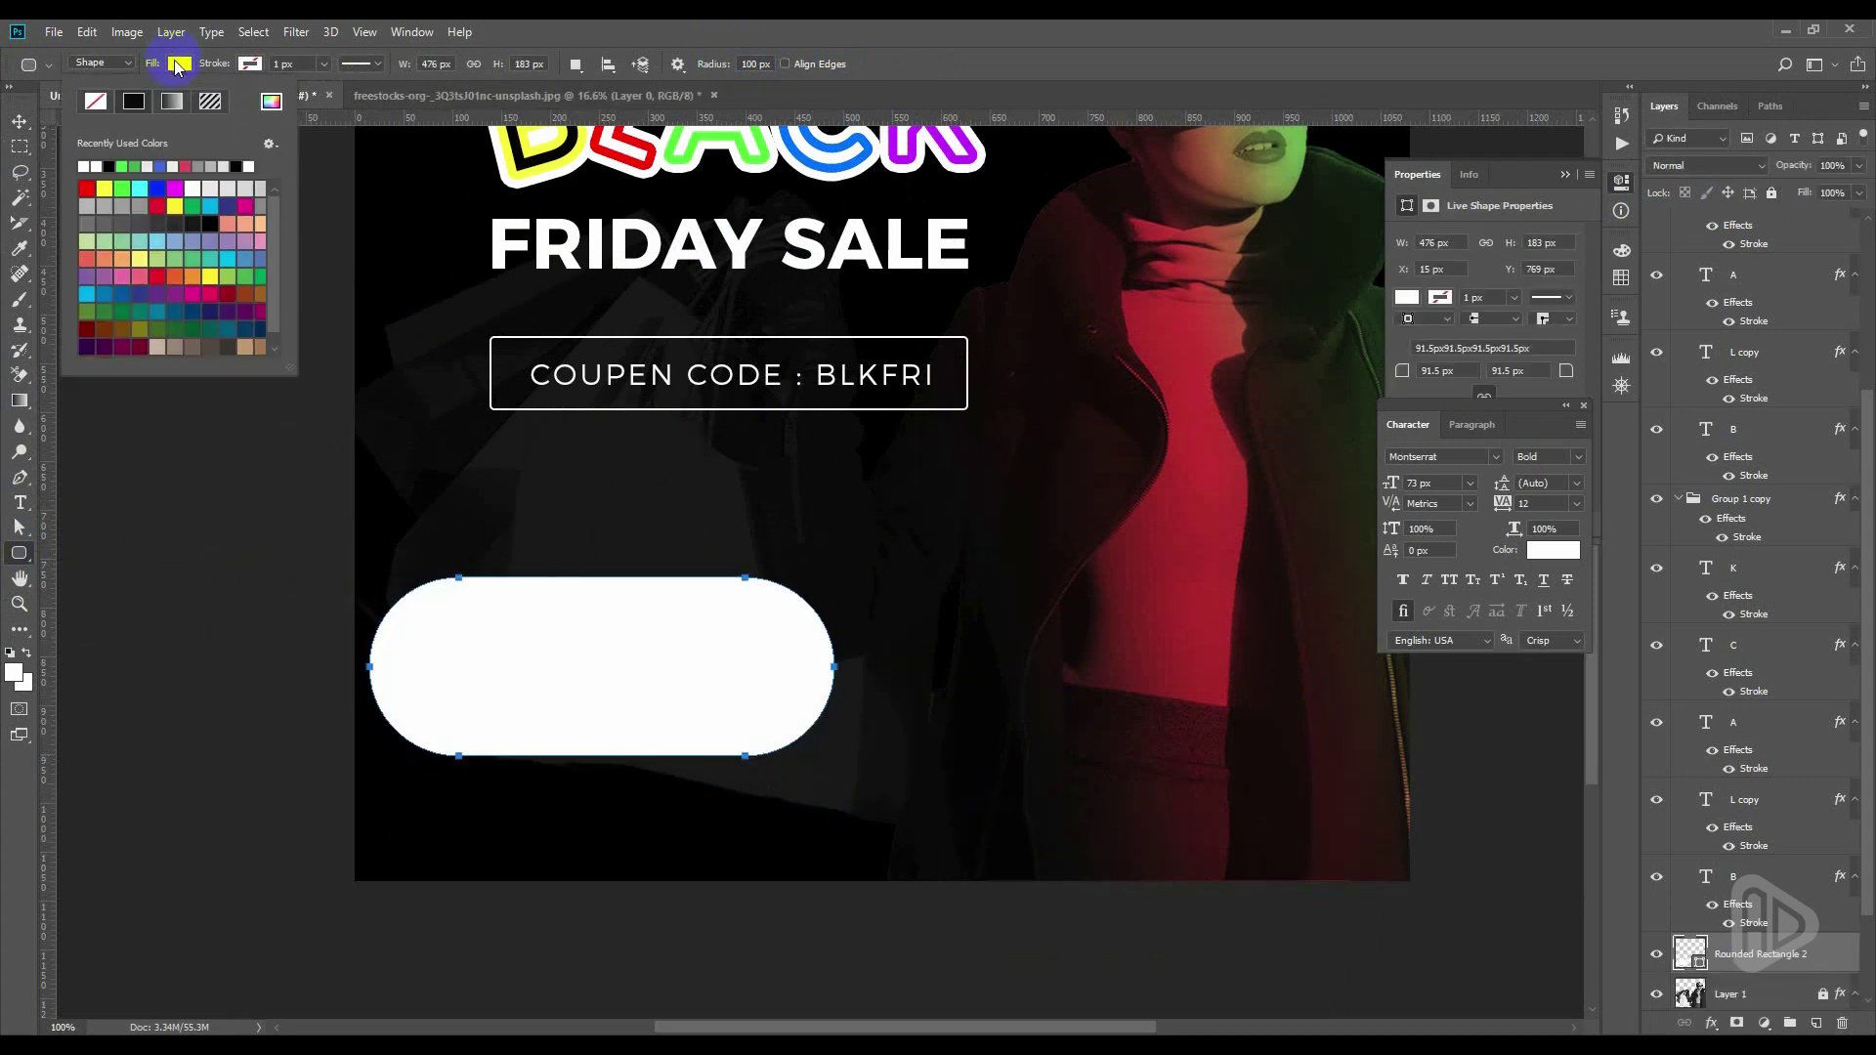
{"action": "left_click", "coordinate": [89, 182]}
{"action": "left_click", "coordinate": [22, 122]}
{"action": "left_click_drag", "start_coordinate": [731, 653], "coordinate": [601, 652]}
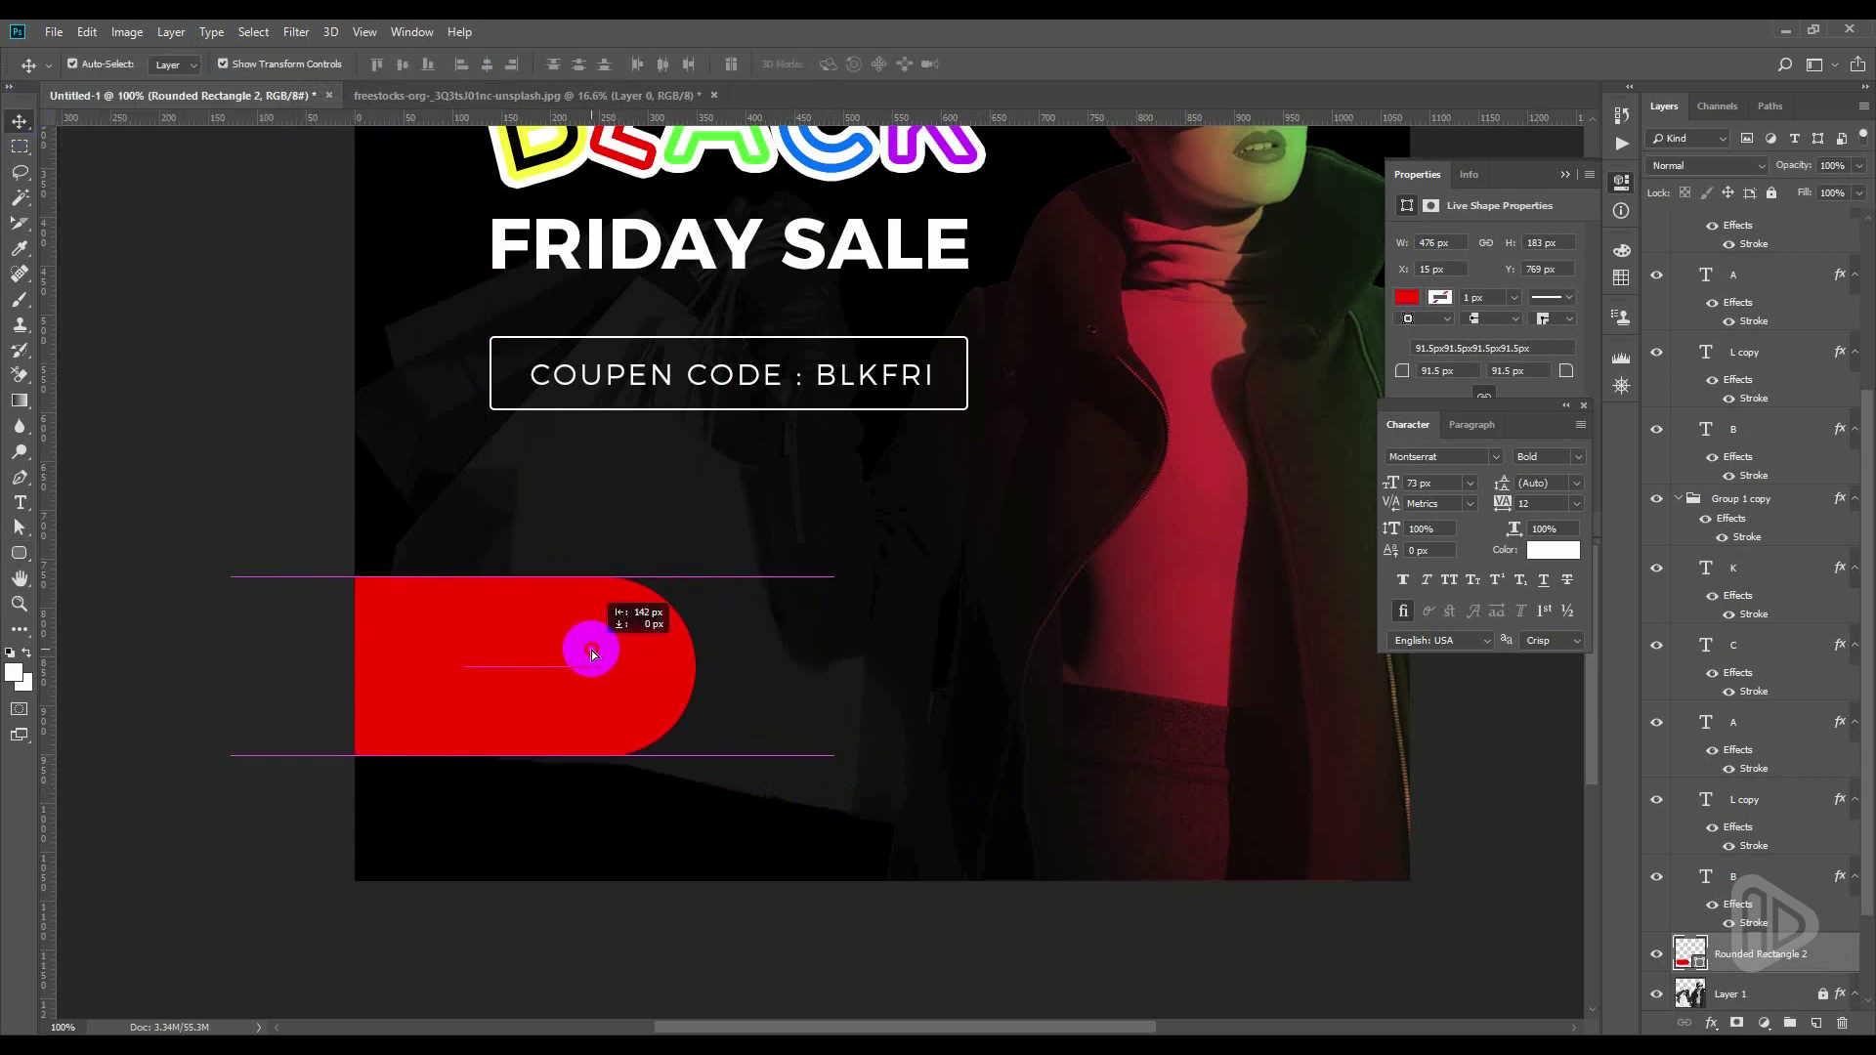
{"action": "left_click", "coordinate": [830, 371]}
Duplicate the coupon line, change it to UPTO, and place it on the banner's left
{"action": "left_click_drag", "start_coordinate": [850, 407], "coordinate": [804, 521]}
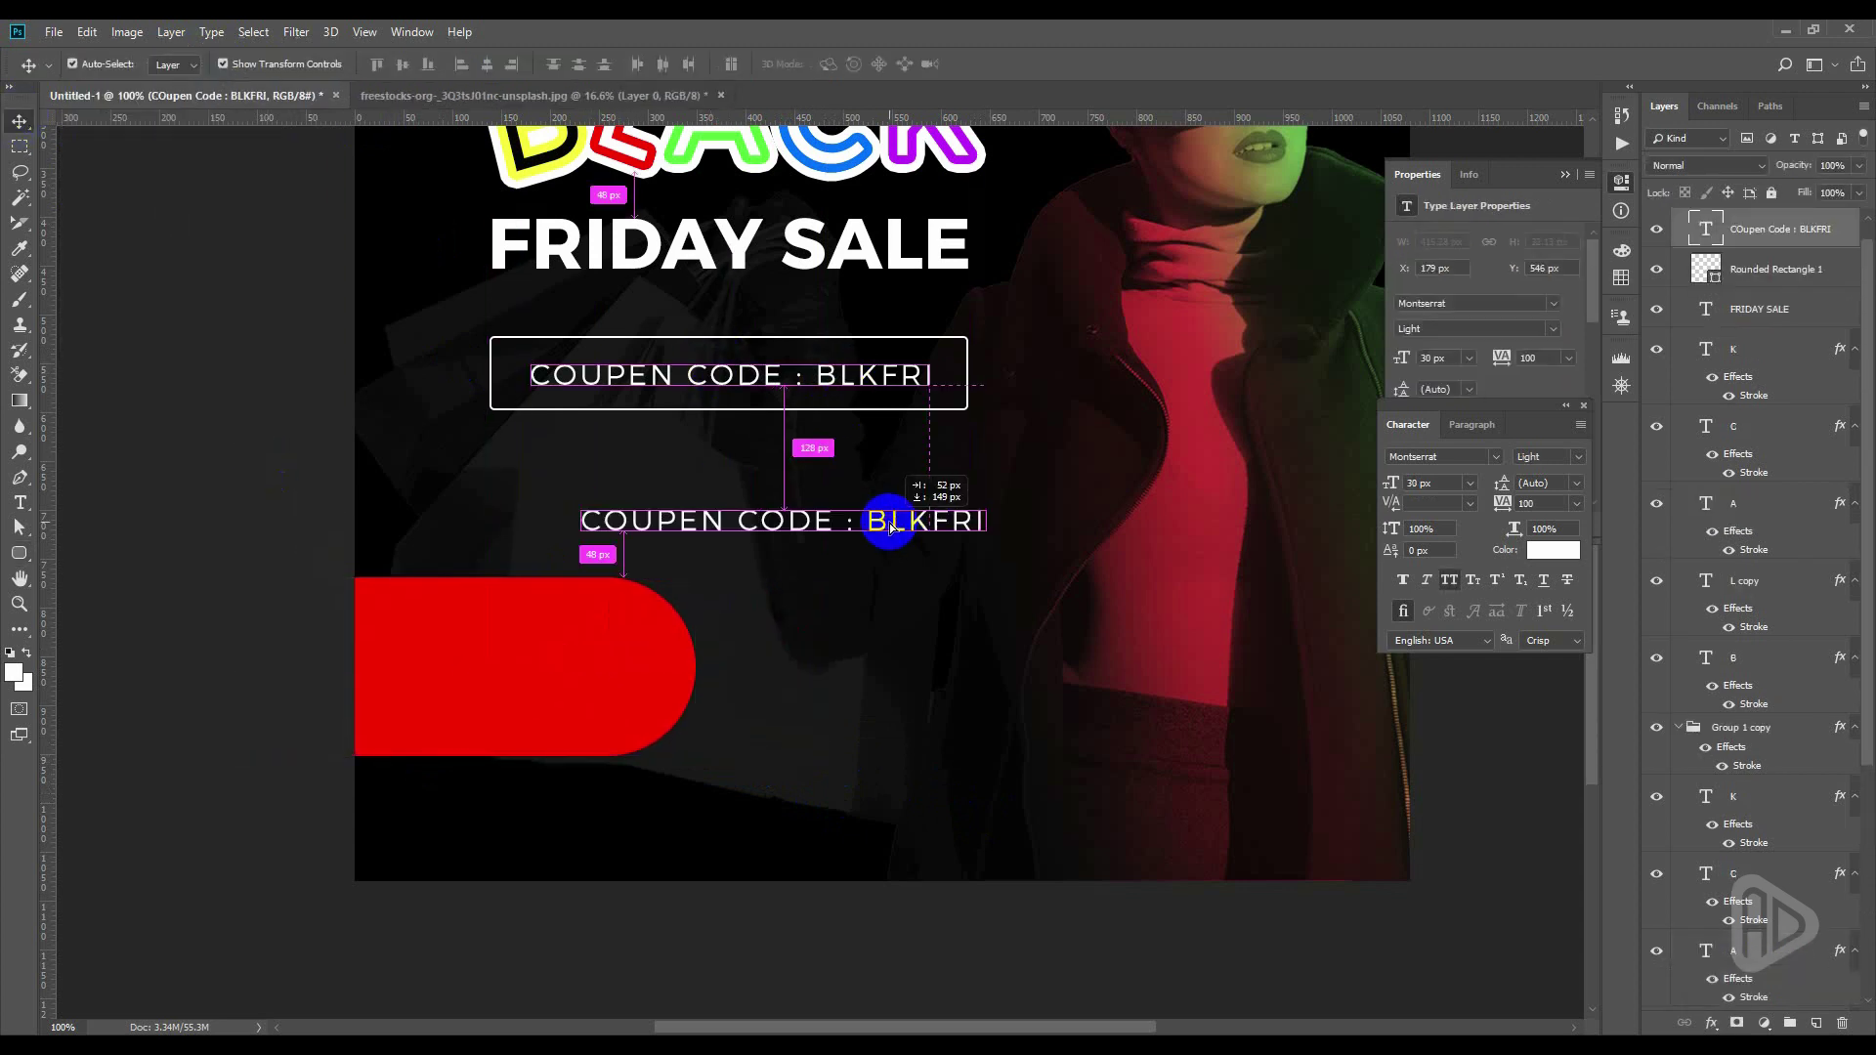
{"action": "double_click", "coordinate": [804, 521]}
{"action": "type", "text": "UPTO"}
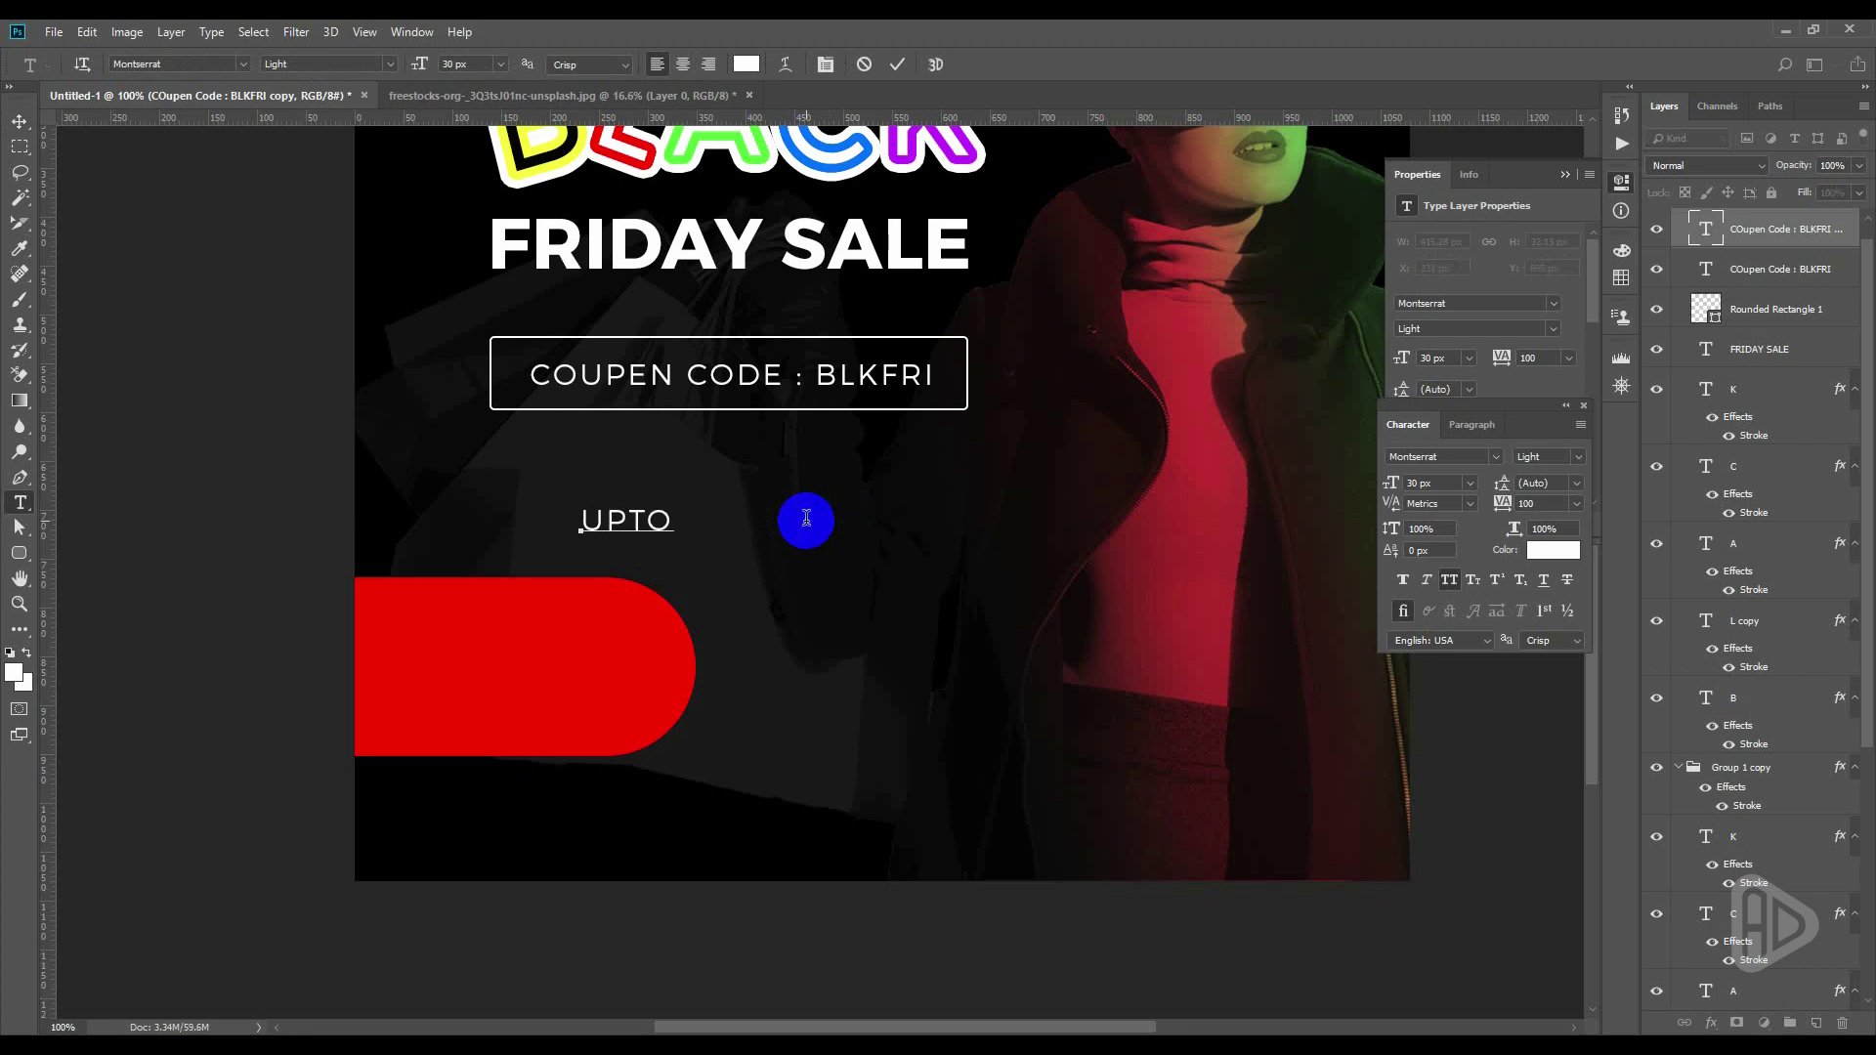
{"action": "key", "text": "ctrl+Return"}
{"action": "key", "text": "v"}
{"action": "left_click_drag", "start_coordinate": [635, 520], "coordinate": [412, 669]}
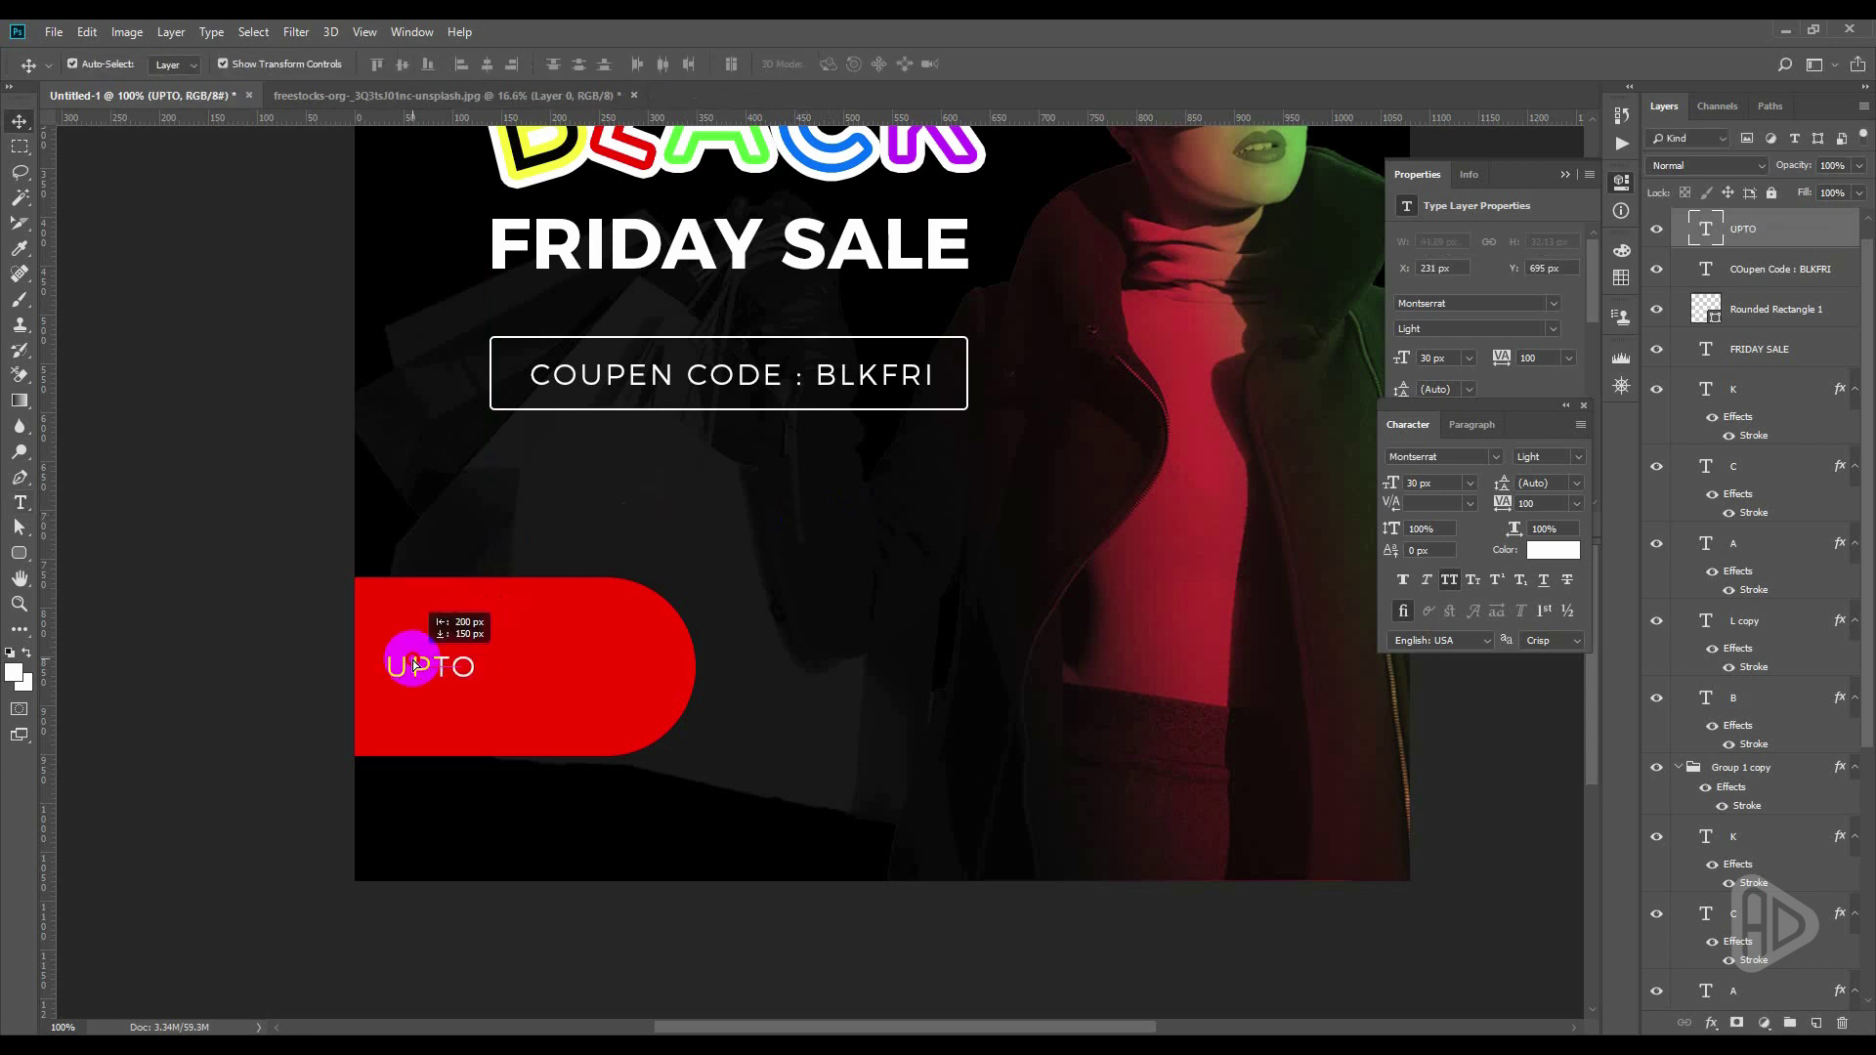
Duplicate FRIDAY SALE, change it to 50, and move it onto the banner
{"action": "left_click_drag", "start_coordinate": [645, 244], "coordinate": [850, 523]}
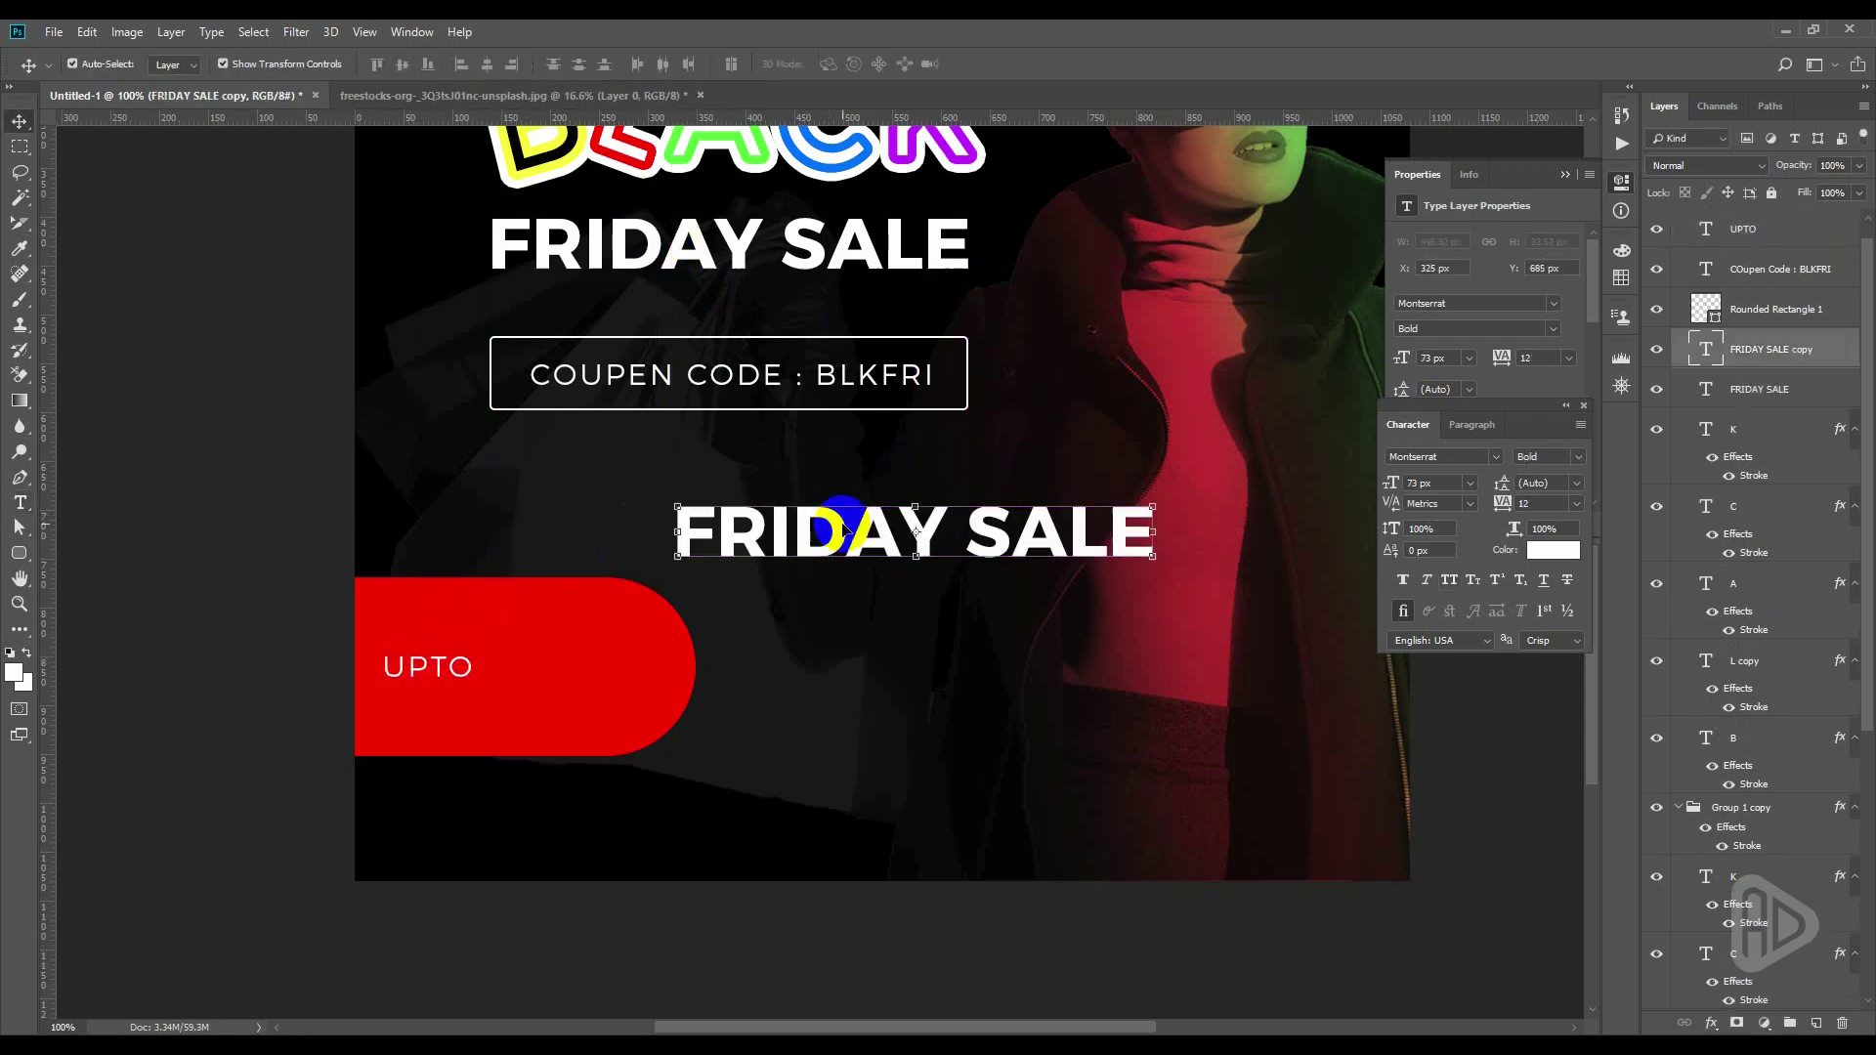
{"action": "double_click", "coordinate": [847, 532]}
{"action": "key", "text": "ctrl+a"}
{"action": "type", "text": "50"}
{"action": "key", "text": "ctrl+Return"}
{"action": "key", "text": "v"}
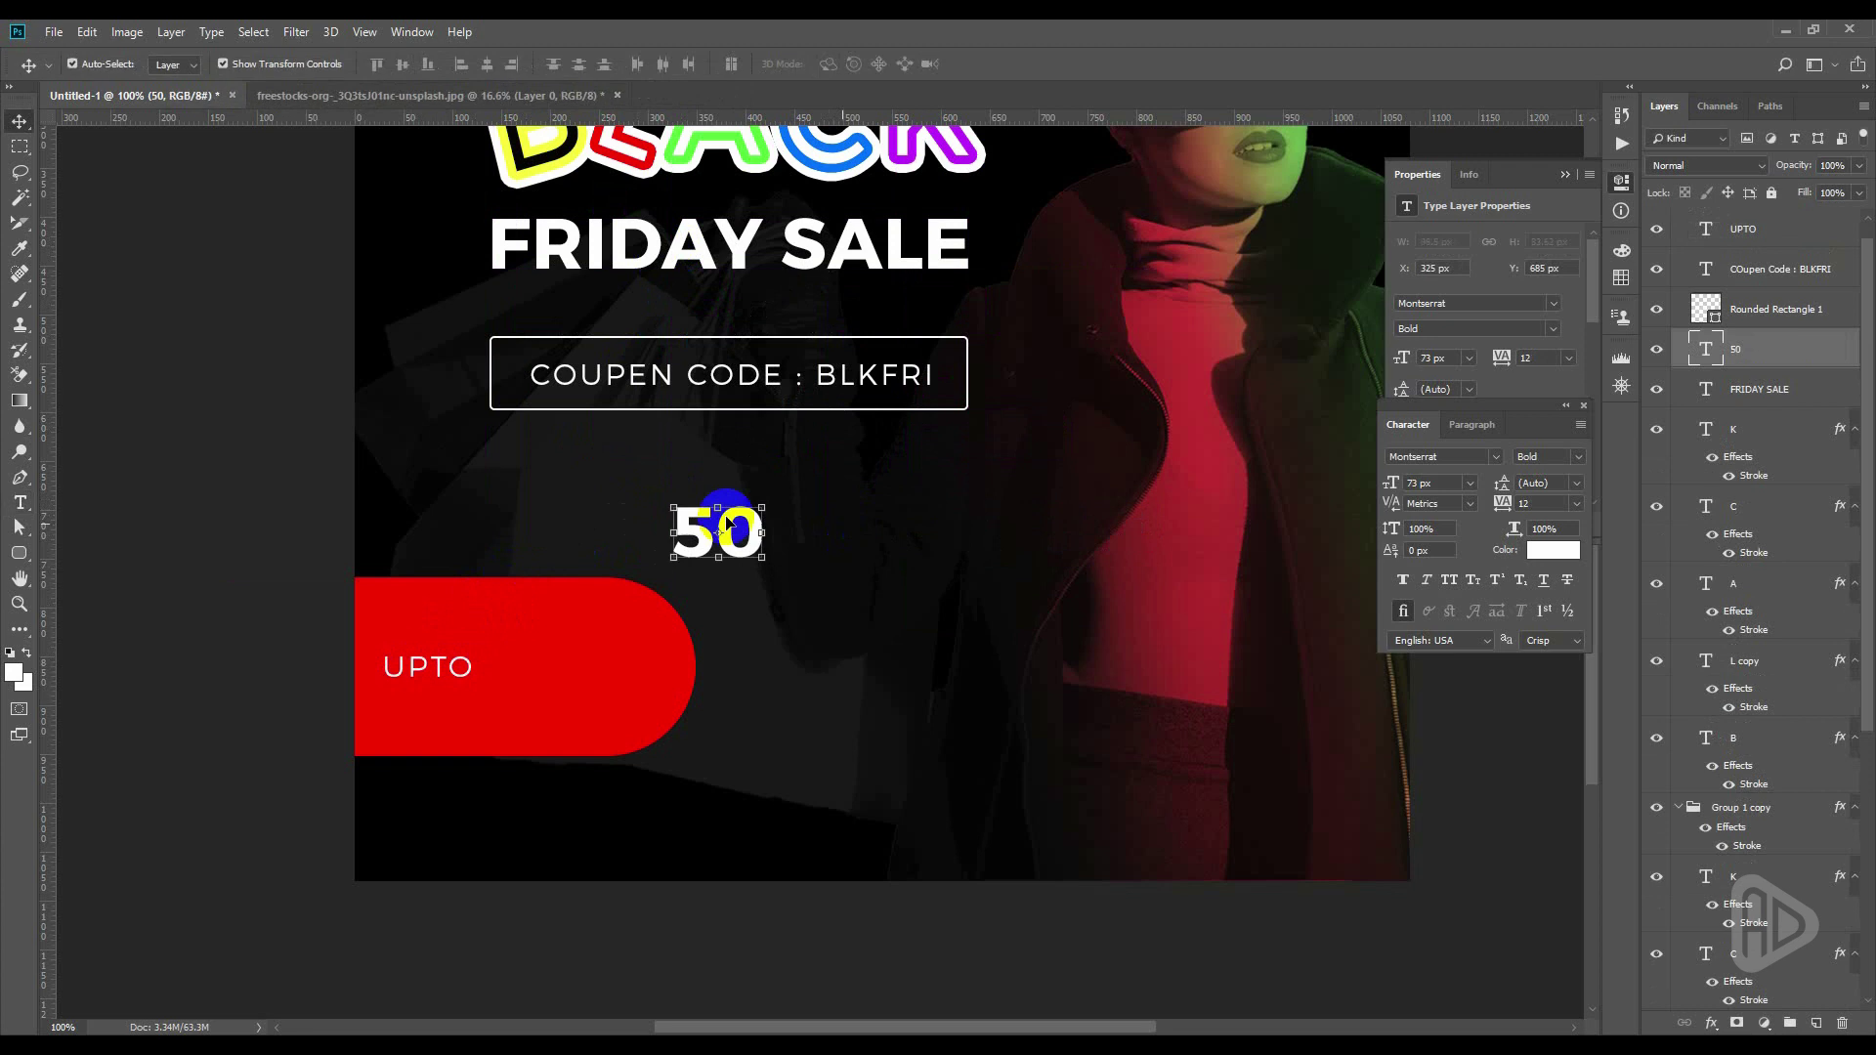
{"action": "mouse_move", "coordinate": [720, 511]}
{"action": "left_mouse_down"}
{"action": "mouse_move", "coordinate": [500, 670]}
{"action": "mouse_move", "coordinate": [406, 664]}
{"action": "left_mouse_up"}
{"action": "left_click", "coordinate": [418, 665], "text": "shift"}
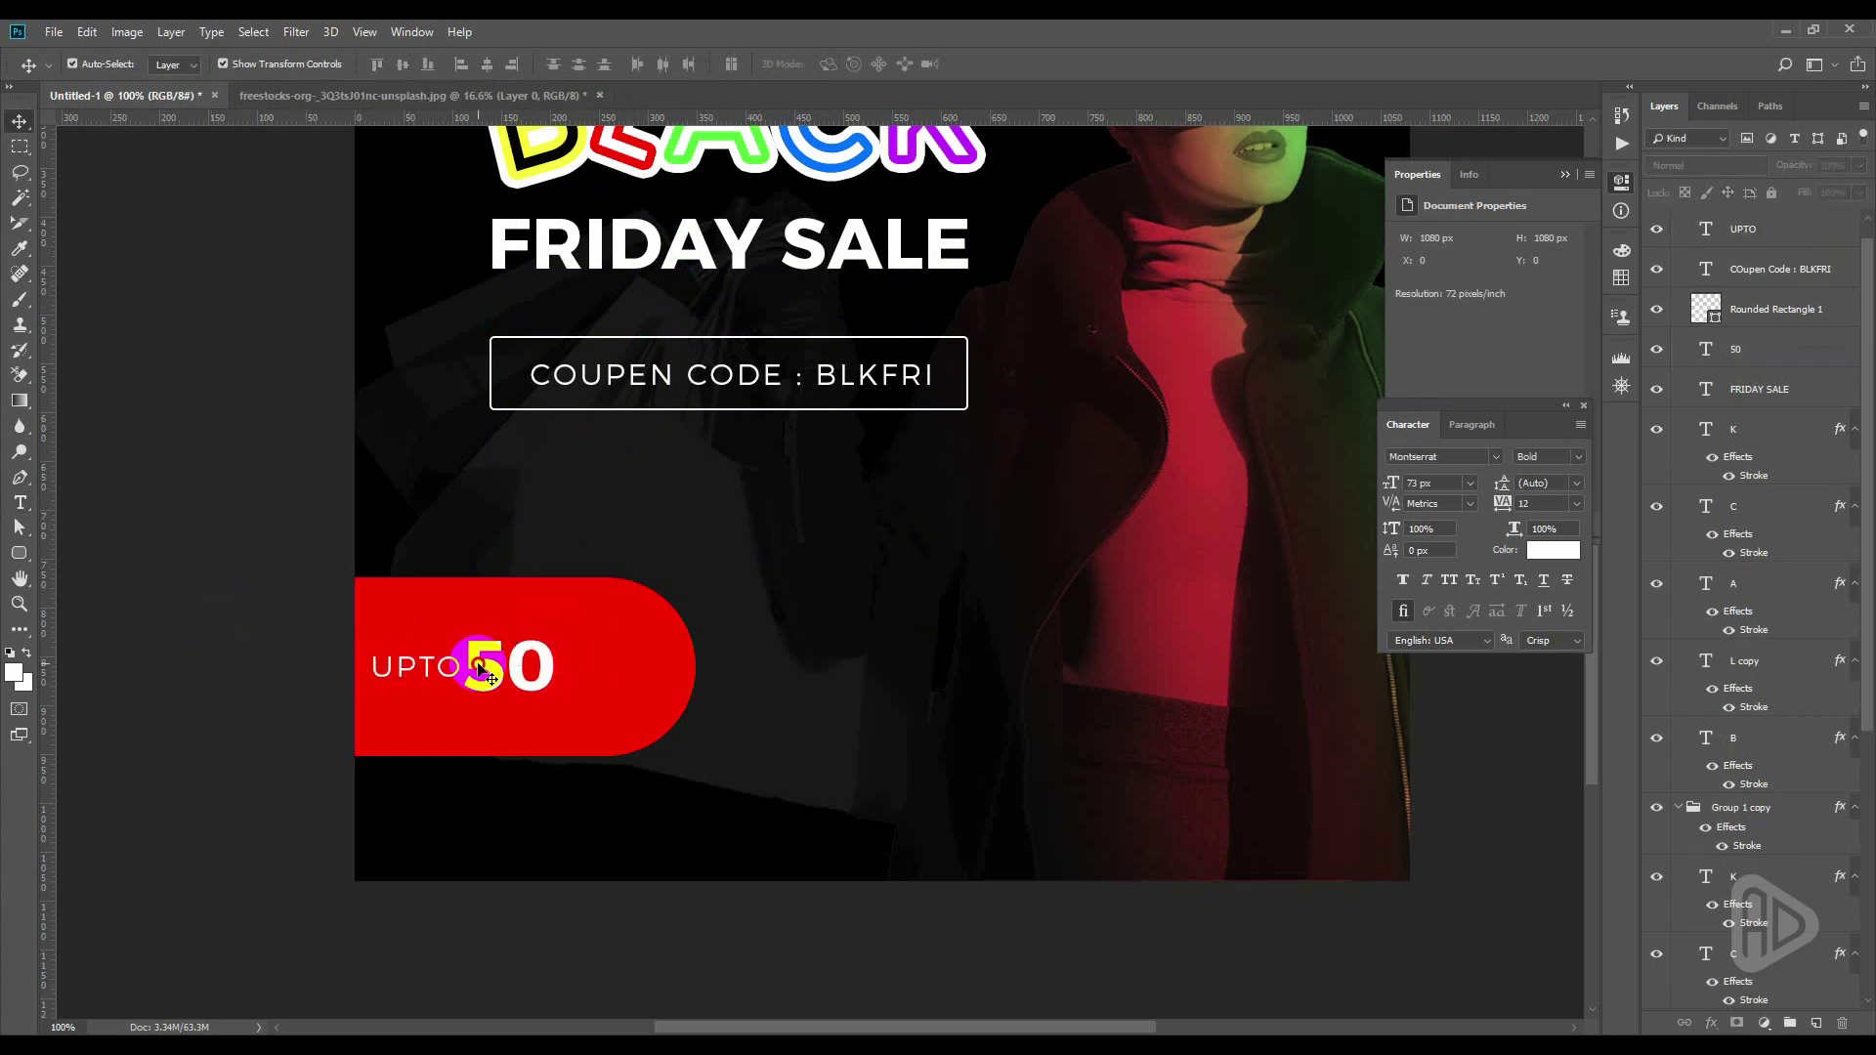
Set the 50 to 100 px and reposition it on the banner
{"action": "left_click", "coordinate": [478, 670]}
{"action": "left_click", "coordinate": [510, 677]}
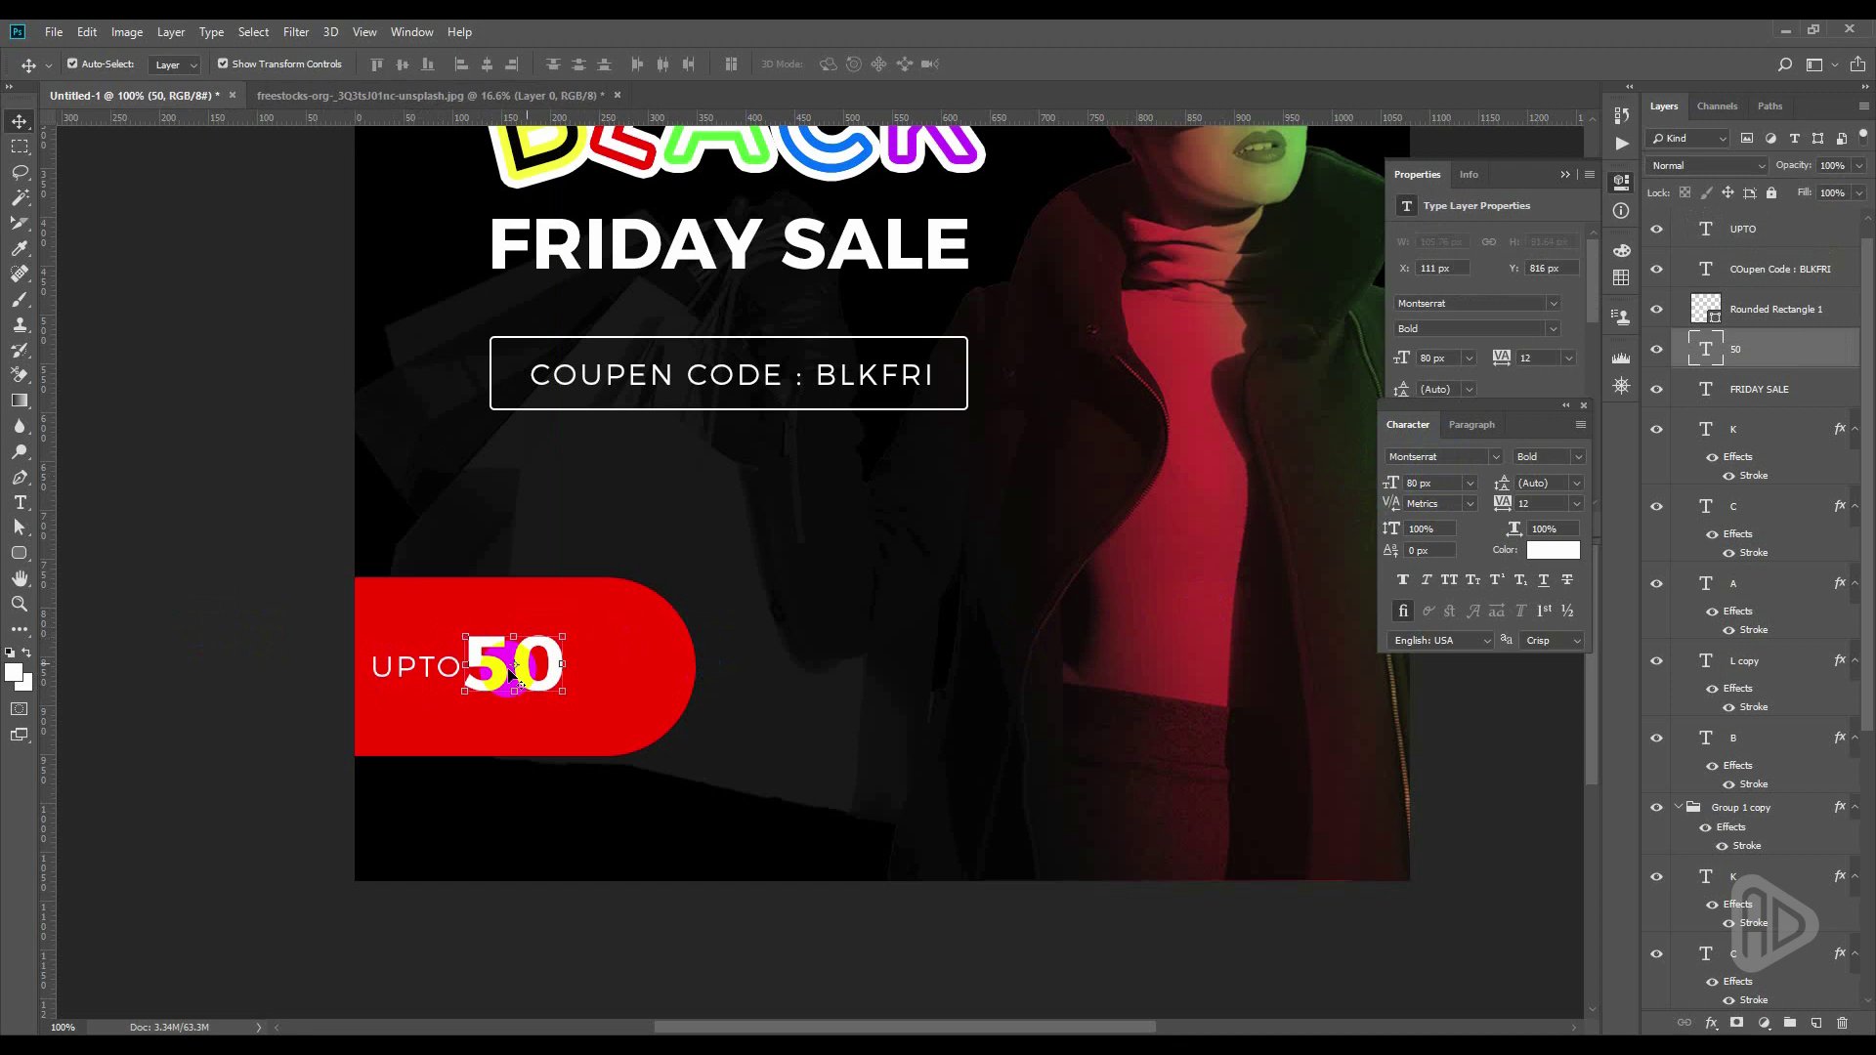
{"action": "left_click_drag", "start_coordinate": [491, 672], "coordinate": [491, 675]}
{"action": "left_click", "coordinate": [1436, 482]}
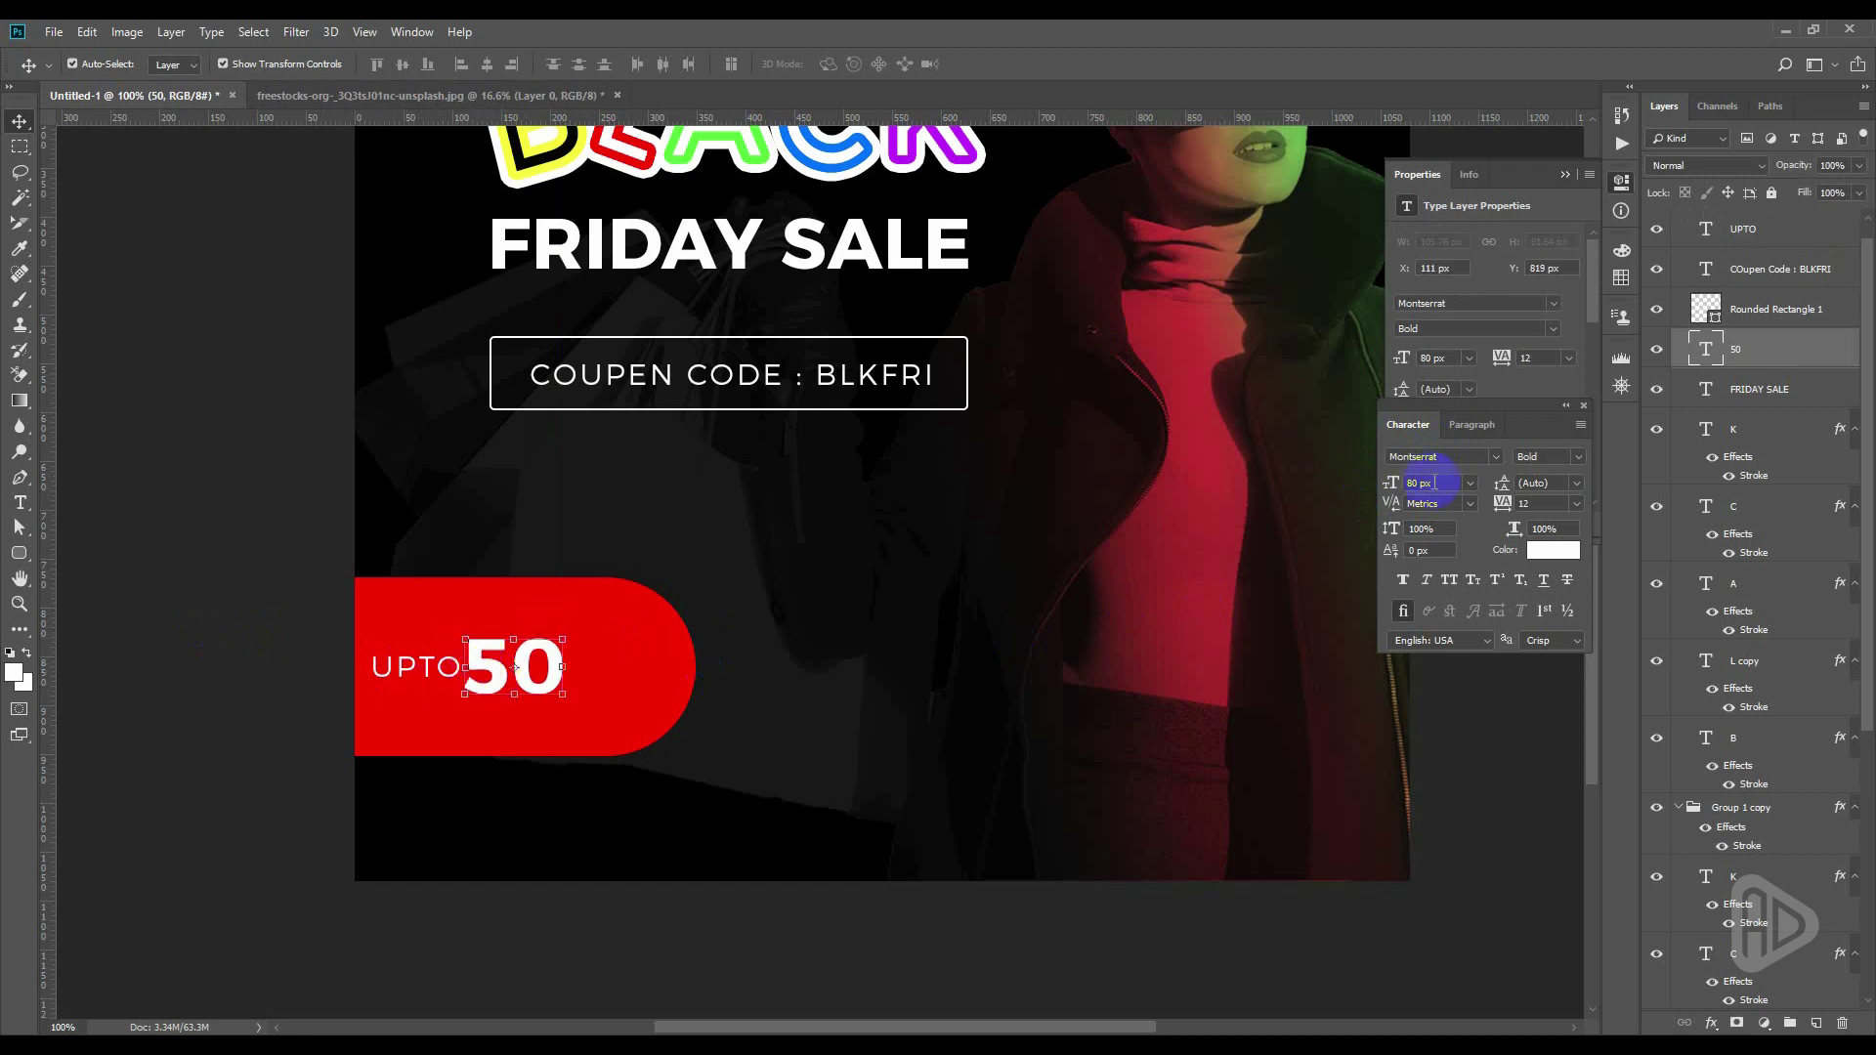
{"action": "type", "text": "100"}
{"action": "key", "text": "Return"}
{"action": "mouse_move", "coordinate": [480, 649]}
{"action": "left_mouse_down"}
{"action": "mouse_move", "coordinate": [662, 666]}
{"action": "mouse_move", "coordinate": [663, 603]}
{"action": "left_mouse_up"}
Change a copy of the 50 to a % sign placed just right of the 50
{"action": "double_click", "coordinate": [642, 591]}
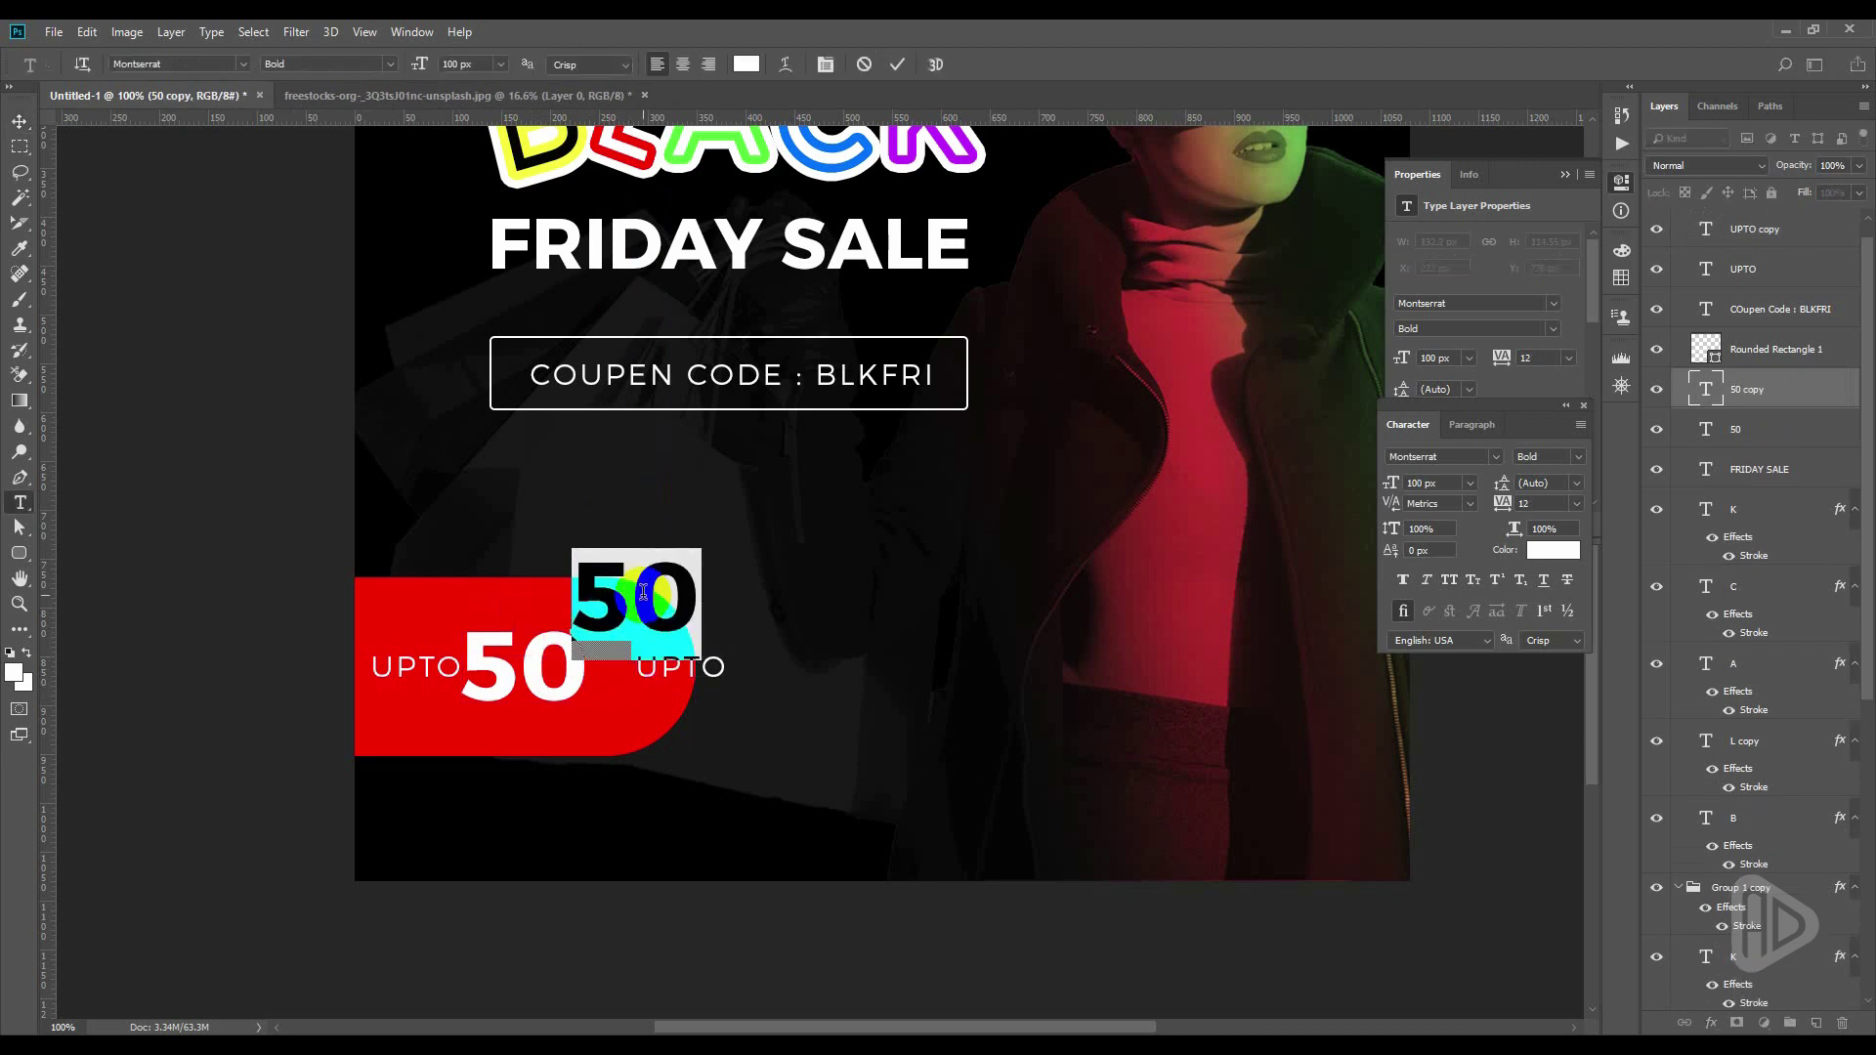
{"action": "type", "text": "%"}
{"action": "key", "text": "ctrl+Return"}
{"action": "key", "text": "v"}
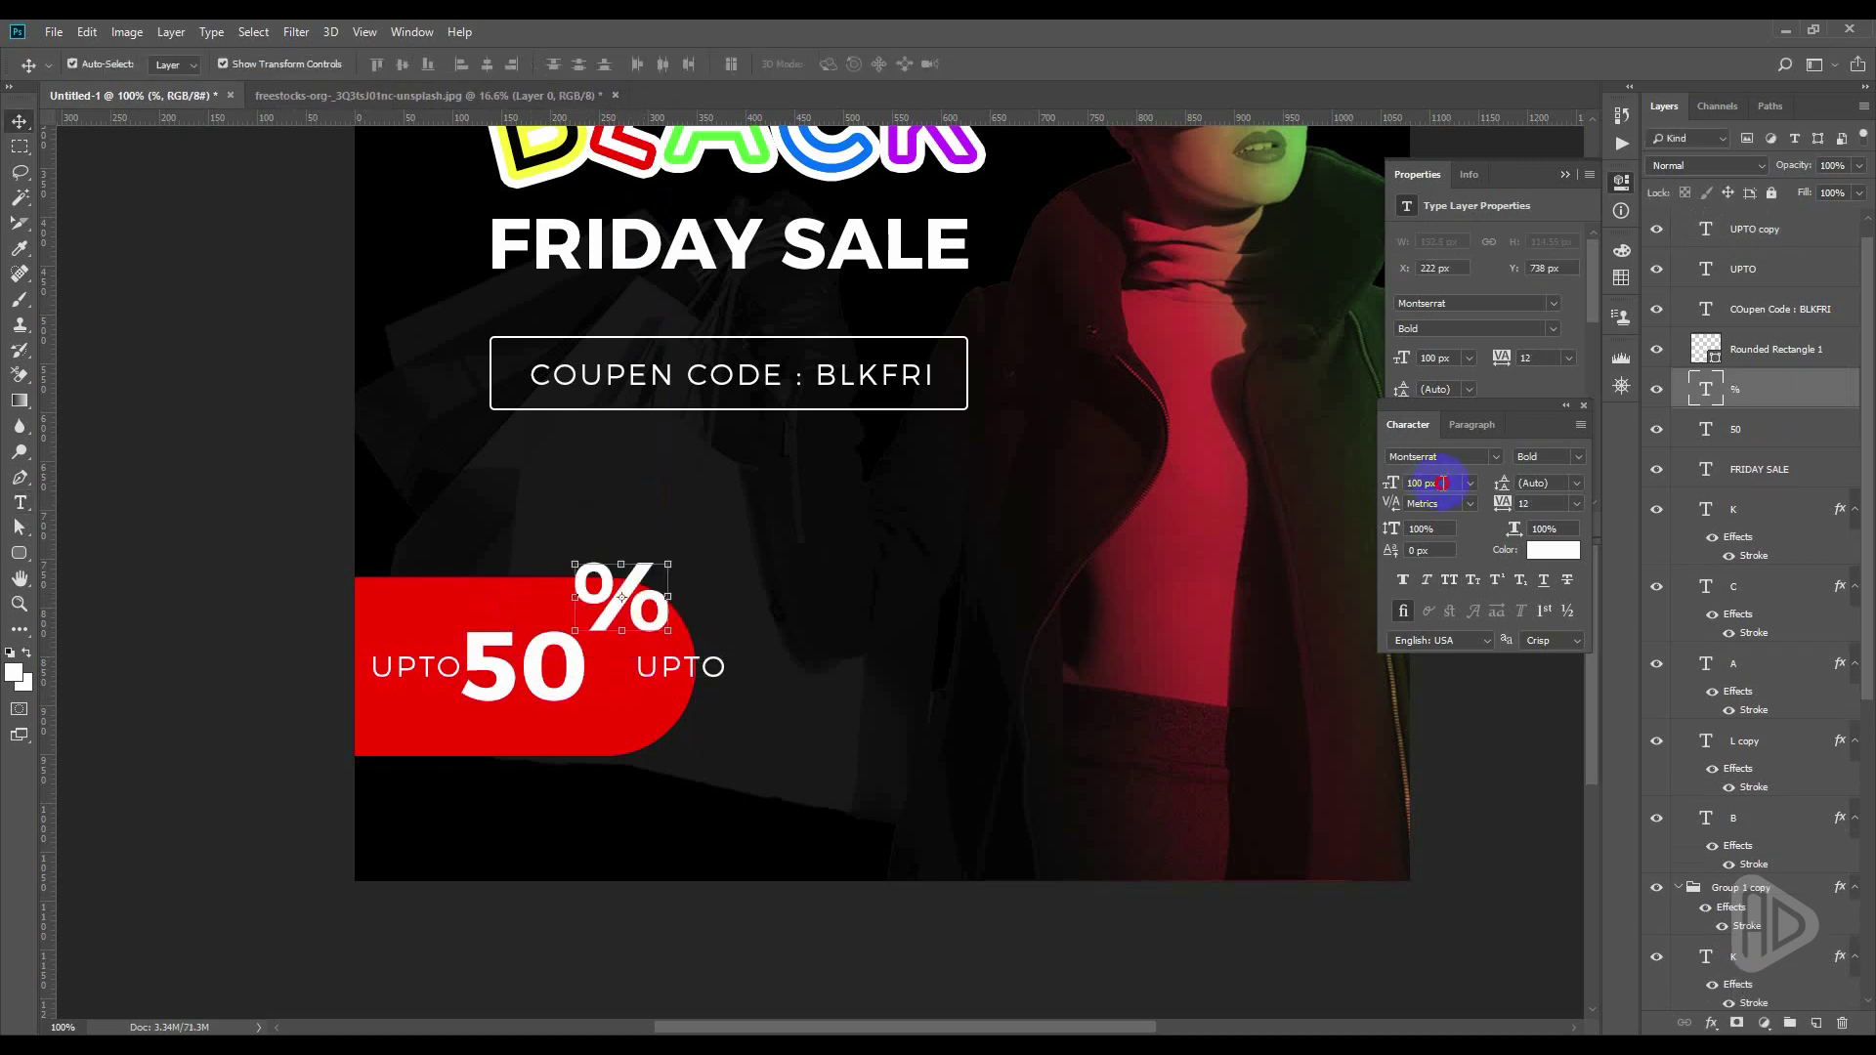
{"action": "key", "text": "Tab"}
{"action": "type", "text": "50"}
{"action": "left_click", "coordinate": [687, 925]}
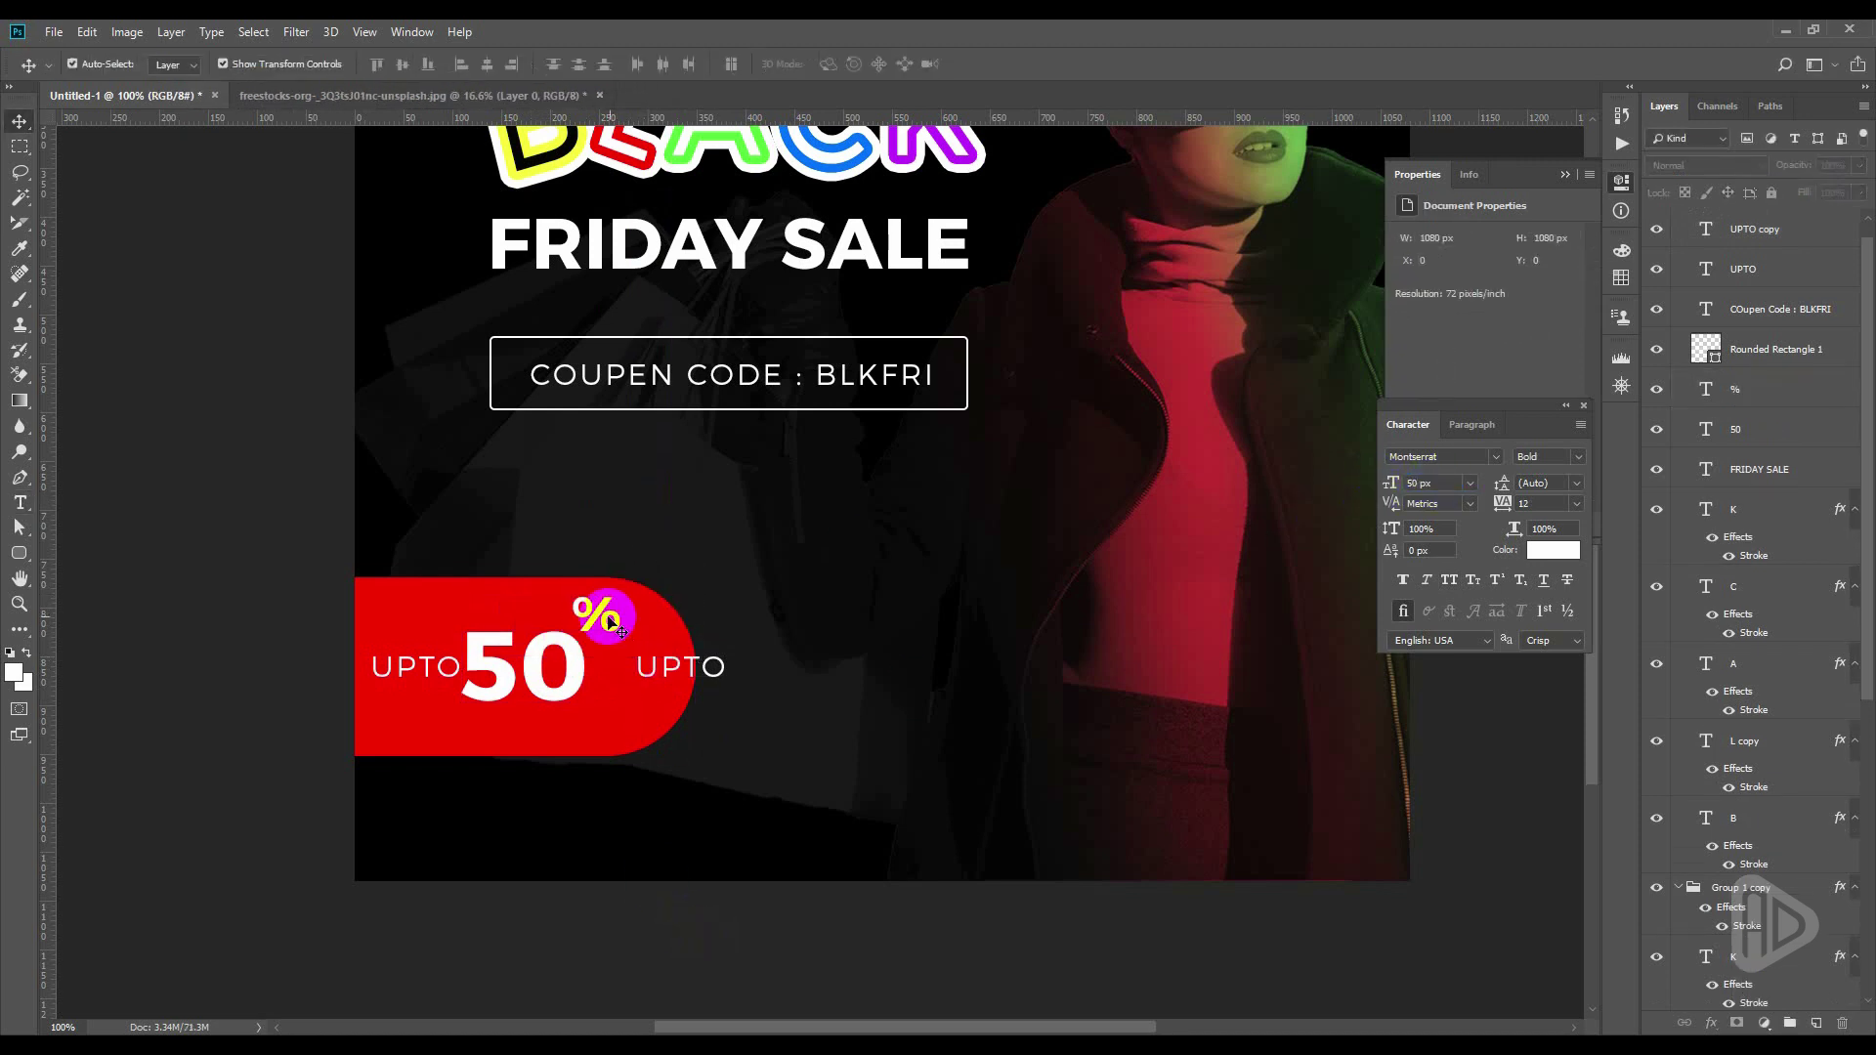
{"action": "mouse_move", "coordinate": [625, 600]}
{"action": "left_mouse_down"}
{"action": "mouse_move", "coordinate": [618, 640]}
{"action": "mouse_move", "coordinate": [653, 681]}
{"action": "left_mouse_up"}
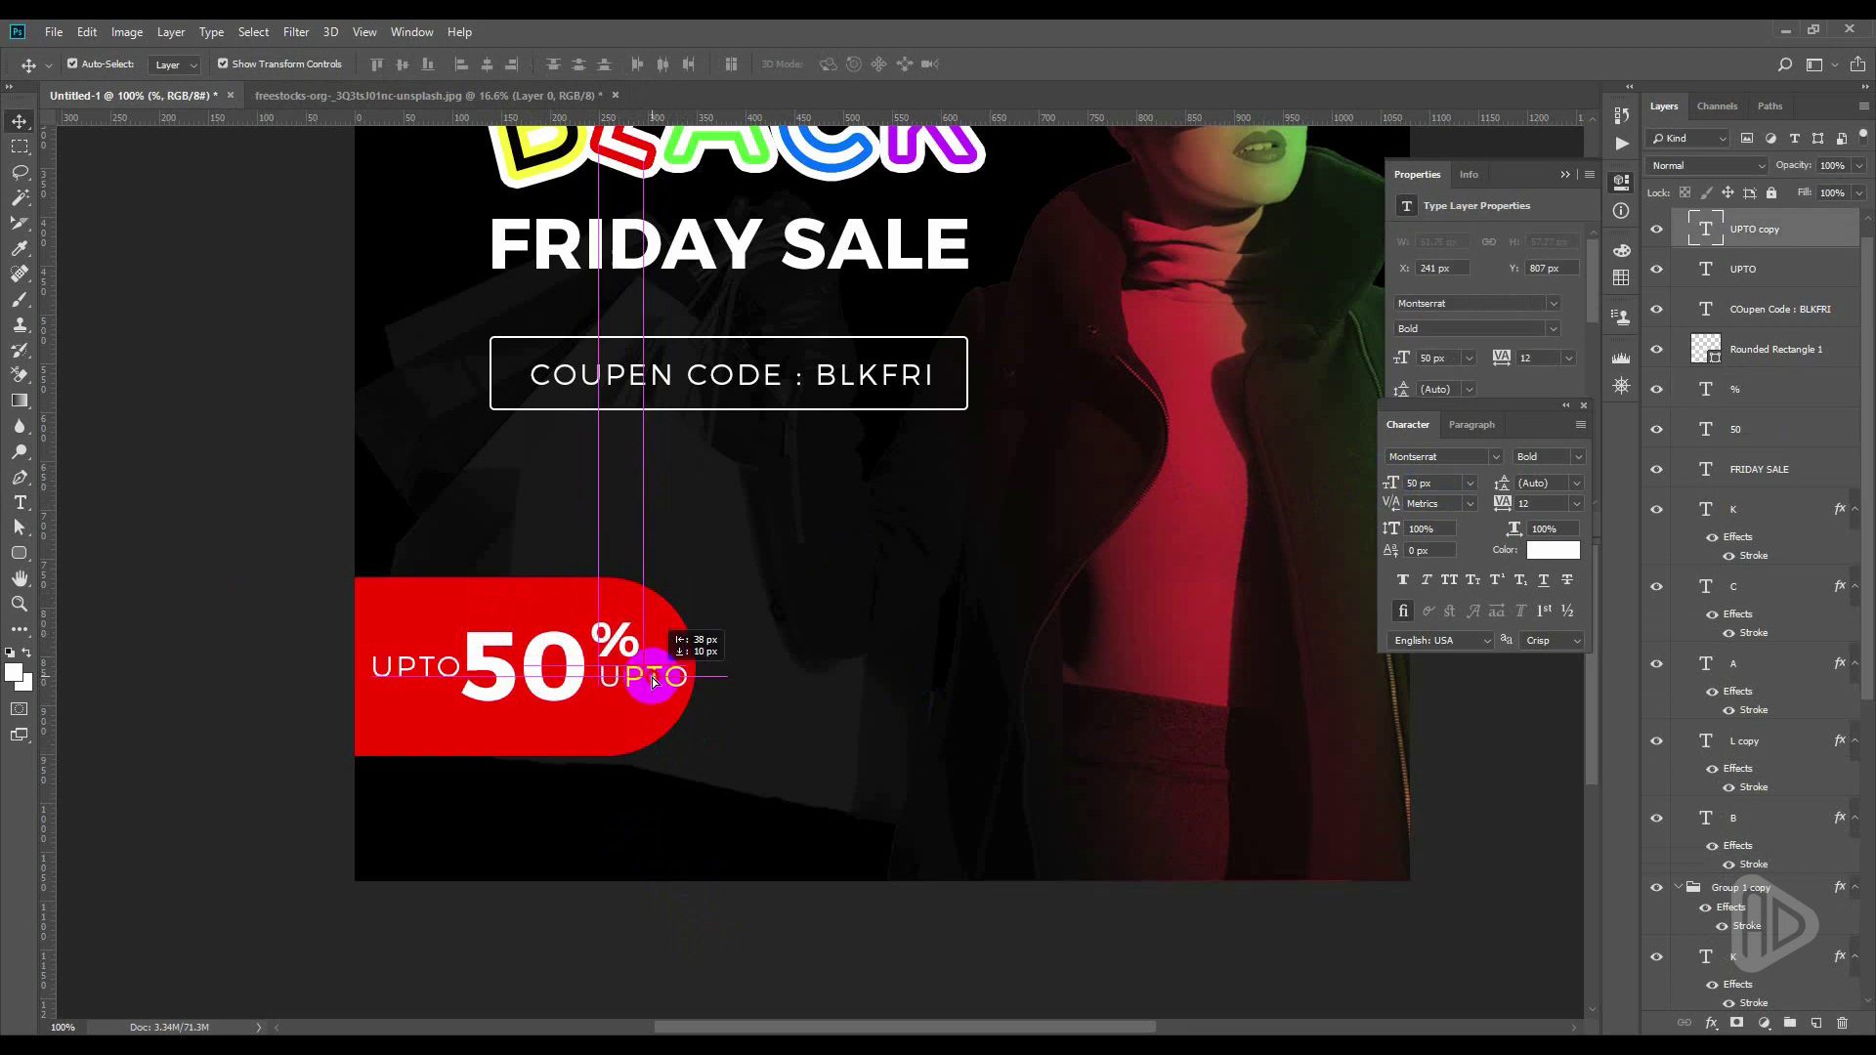
Edit the copied UPTO text to read OFF beside the 50%
{"action": "double_click", "coordinate": [654, 681]}
{"action": "type", "text": "OFF"}
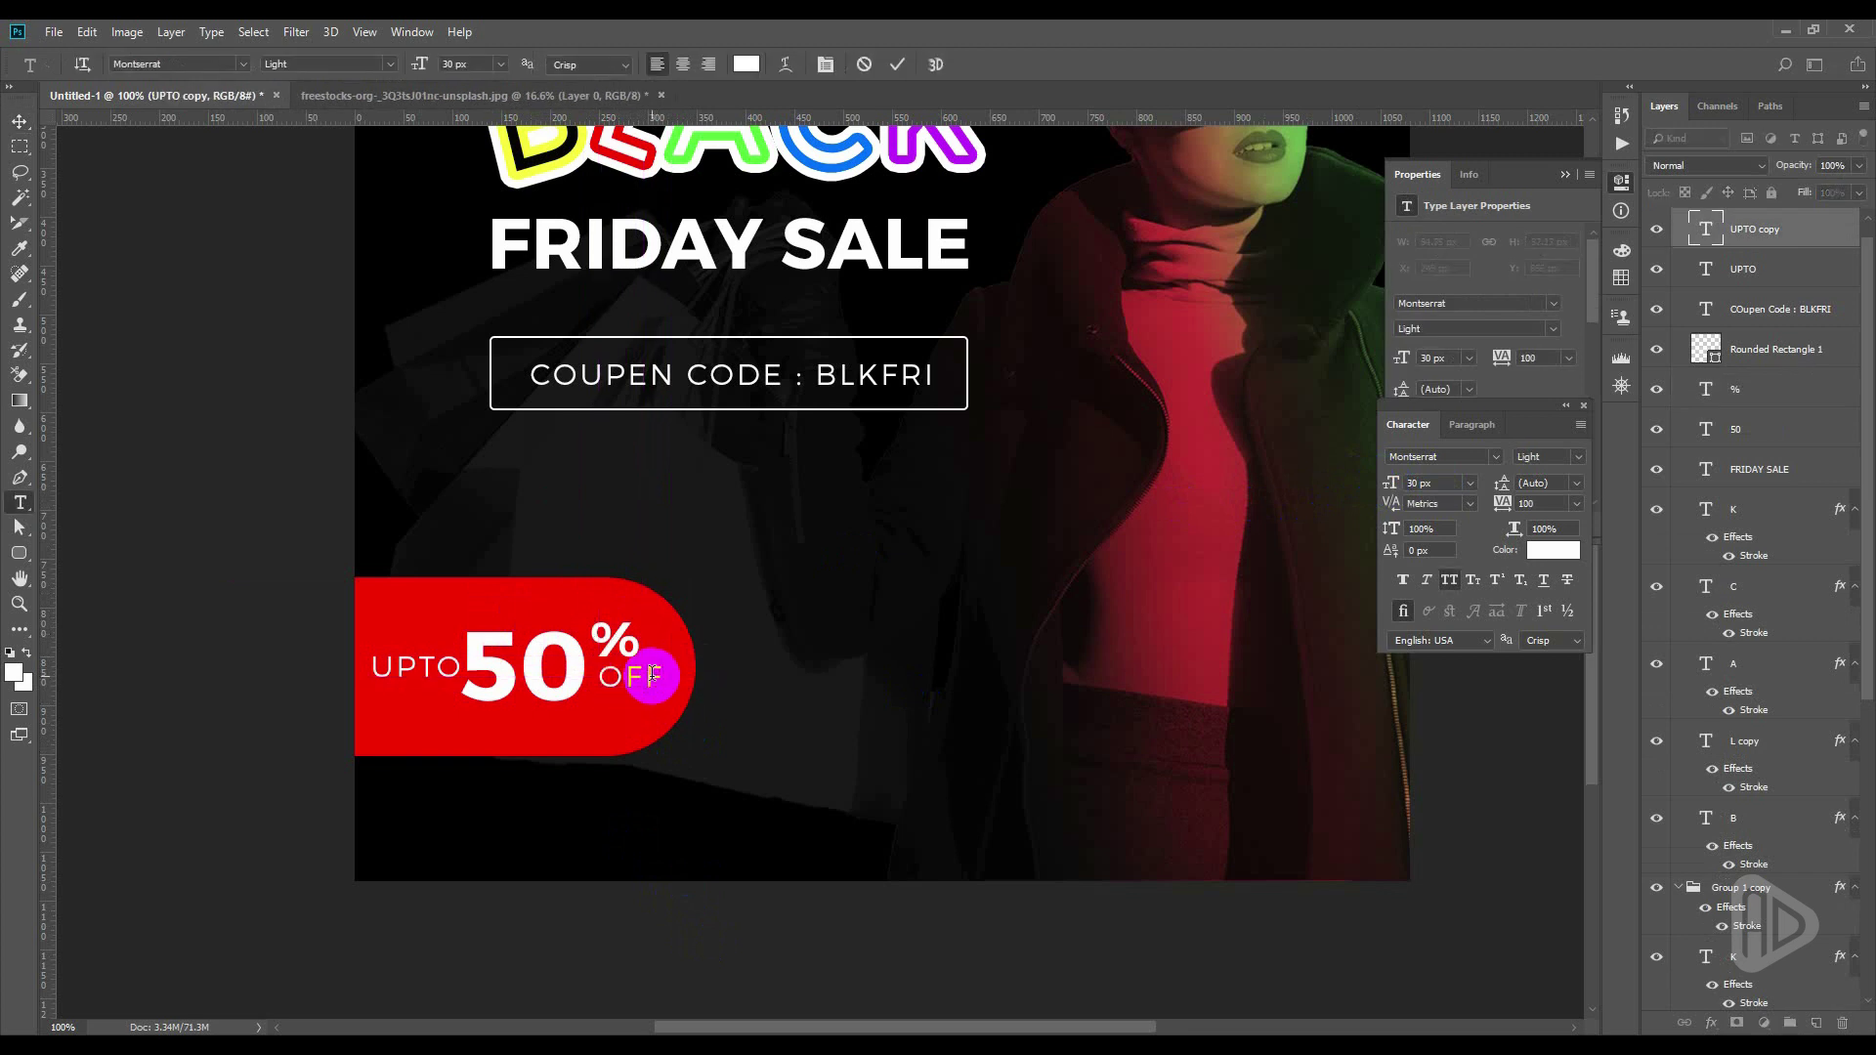
{"action": "key", "text": "ctrl+Return"}
{"action": "key", "text": "v"}
{"action": "left_click", "coordinate": [593, 740]}
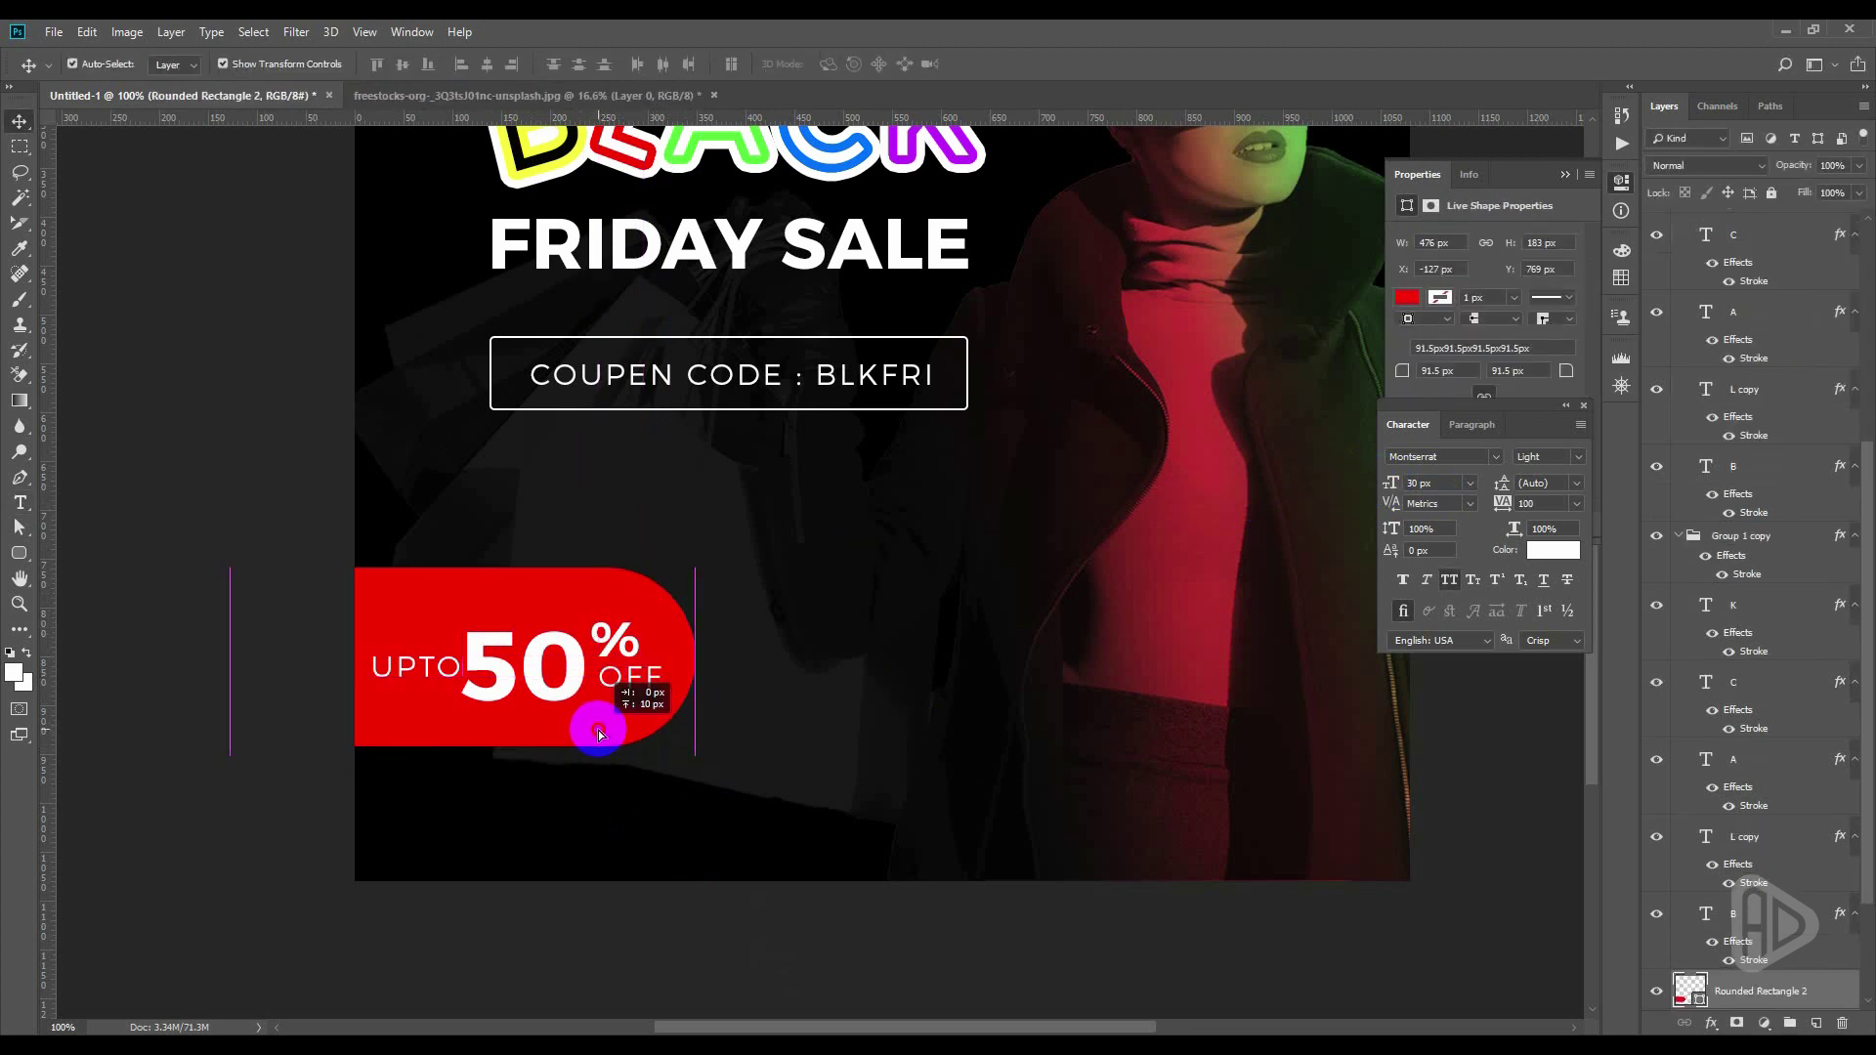
Align UPTO and OFF on their vertical centres and close the Properties and Character panels
{"action": "left_click", "coordinate": [640, 837]}
{"action": "left_click", "coordinate": [633, 687]}
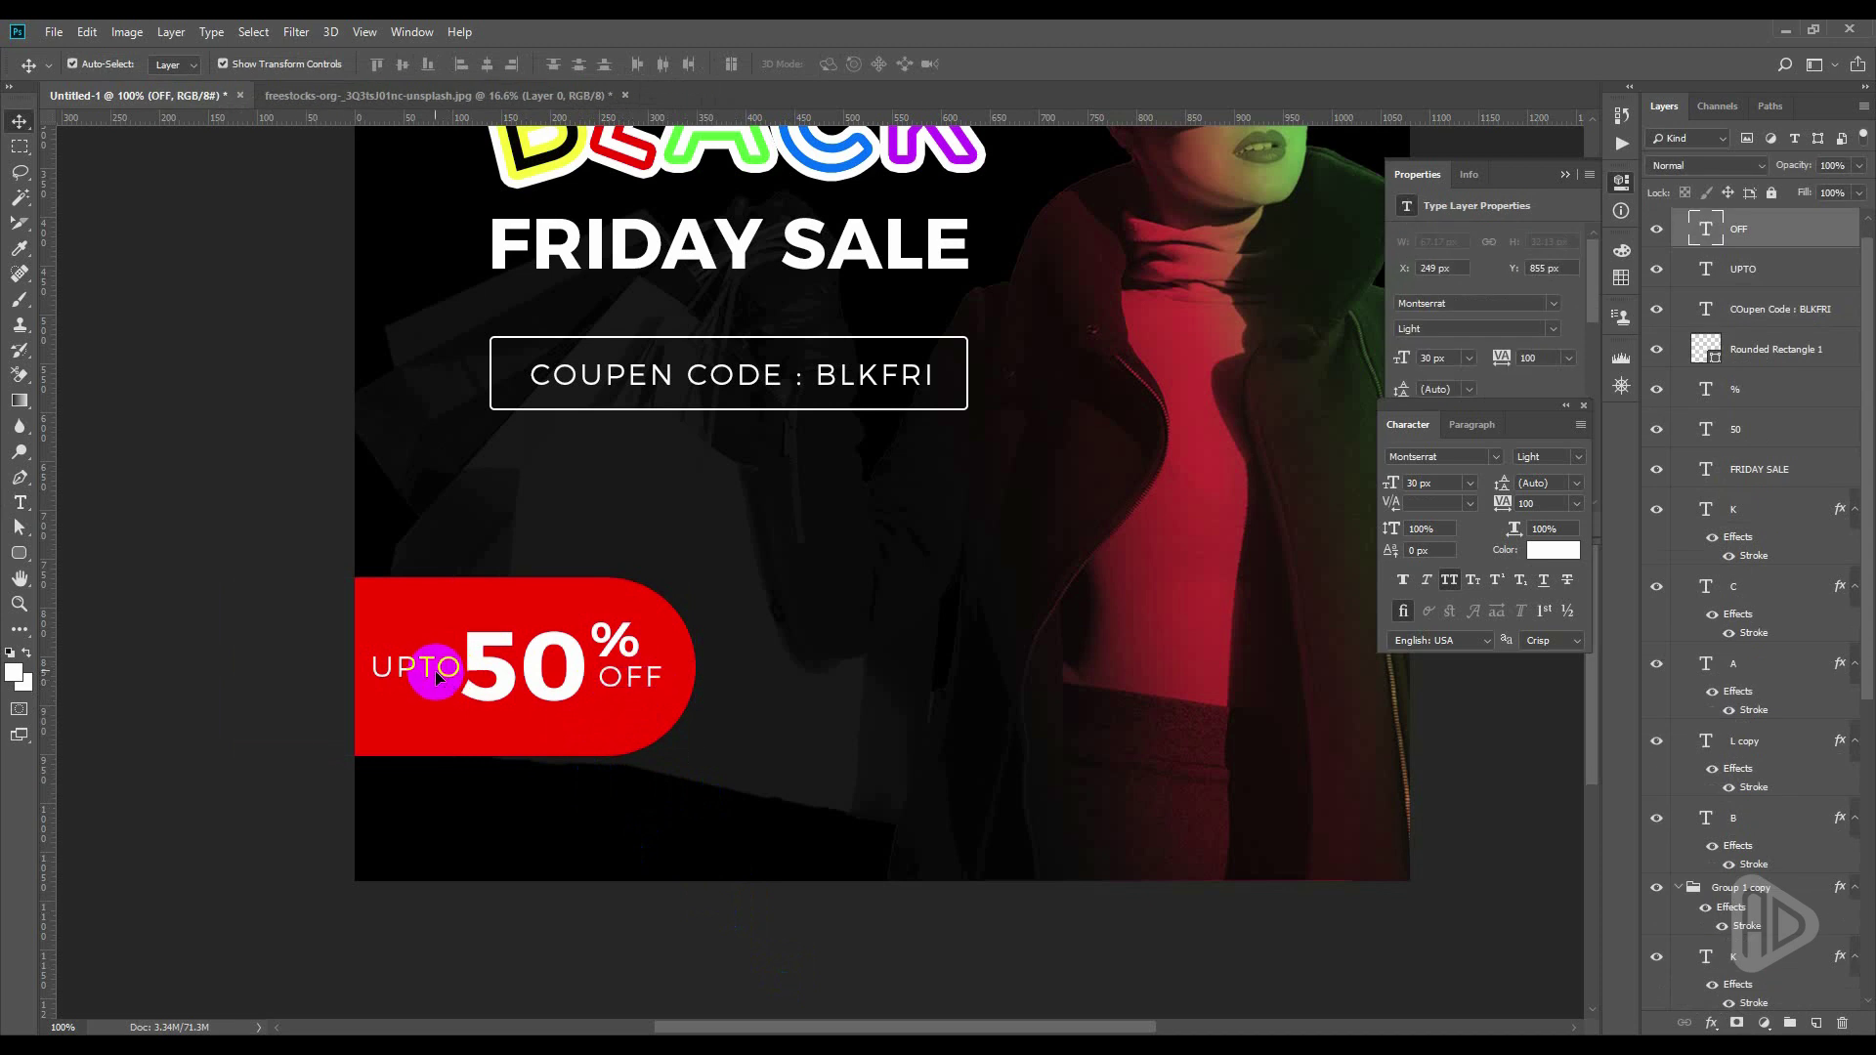
{"action": "left_click", "coordinate": [431, 670], "text": "shift"}
{"action": "left_click", "coordinate": [402, 64]}
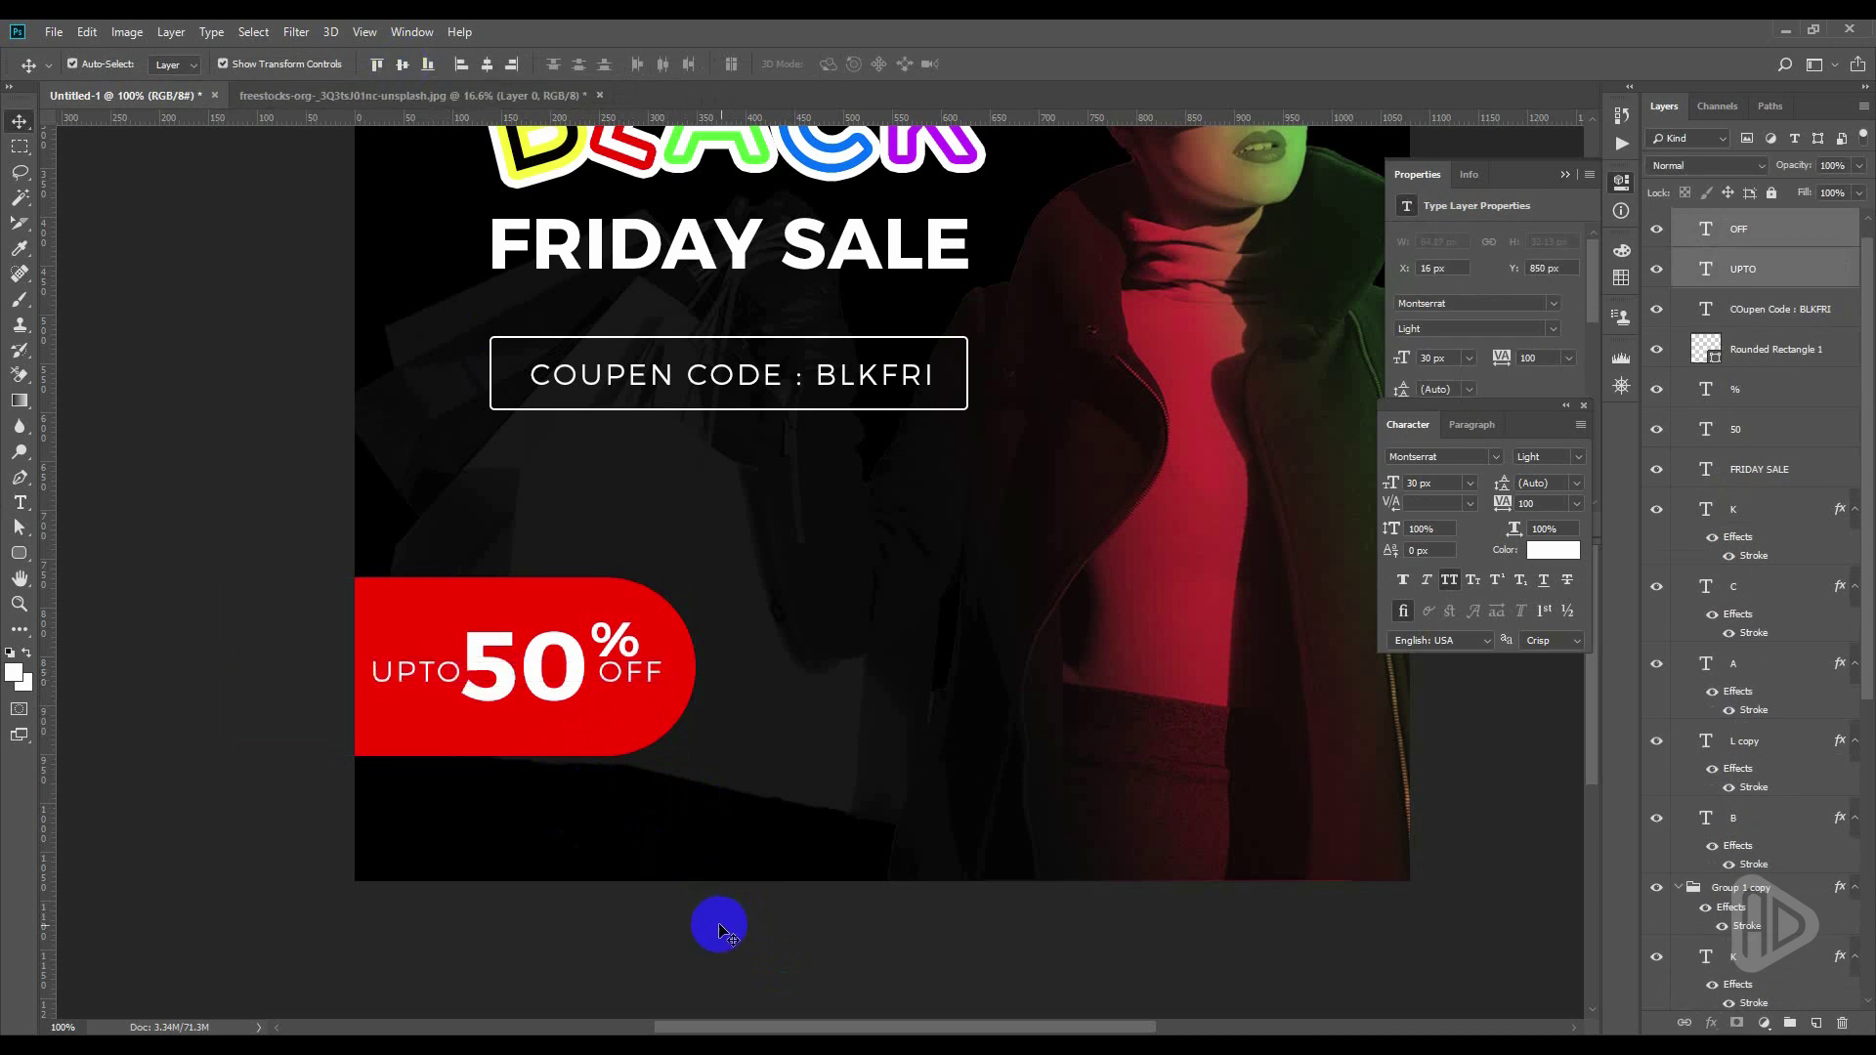
{"action": "left_click", "coordinate": [615, 725]}
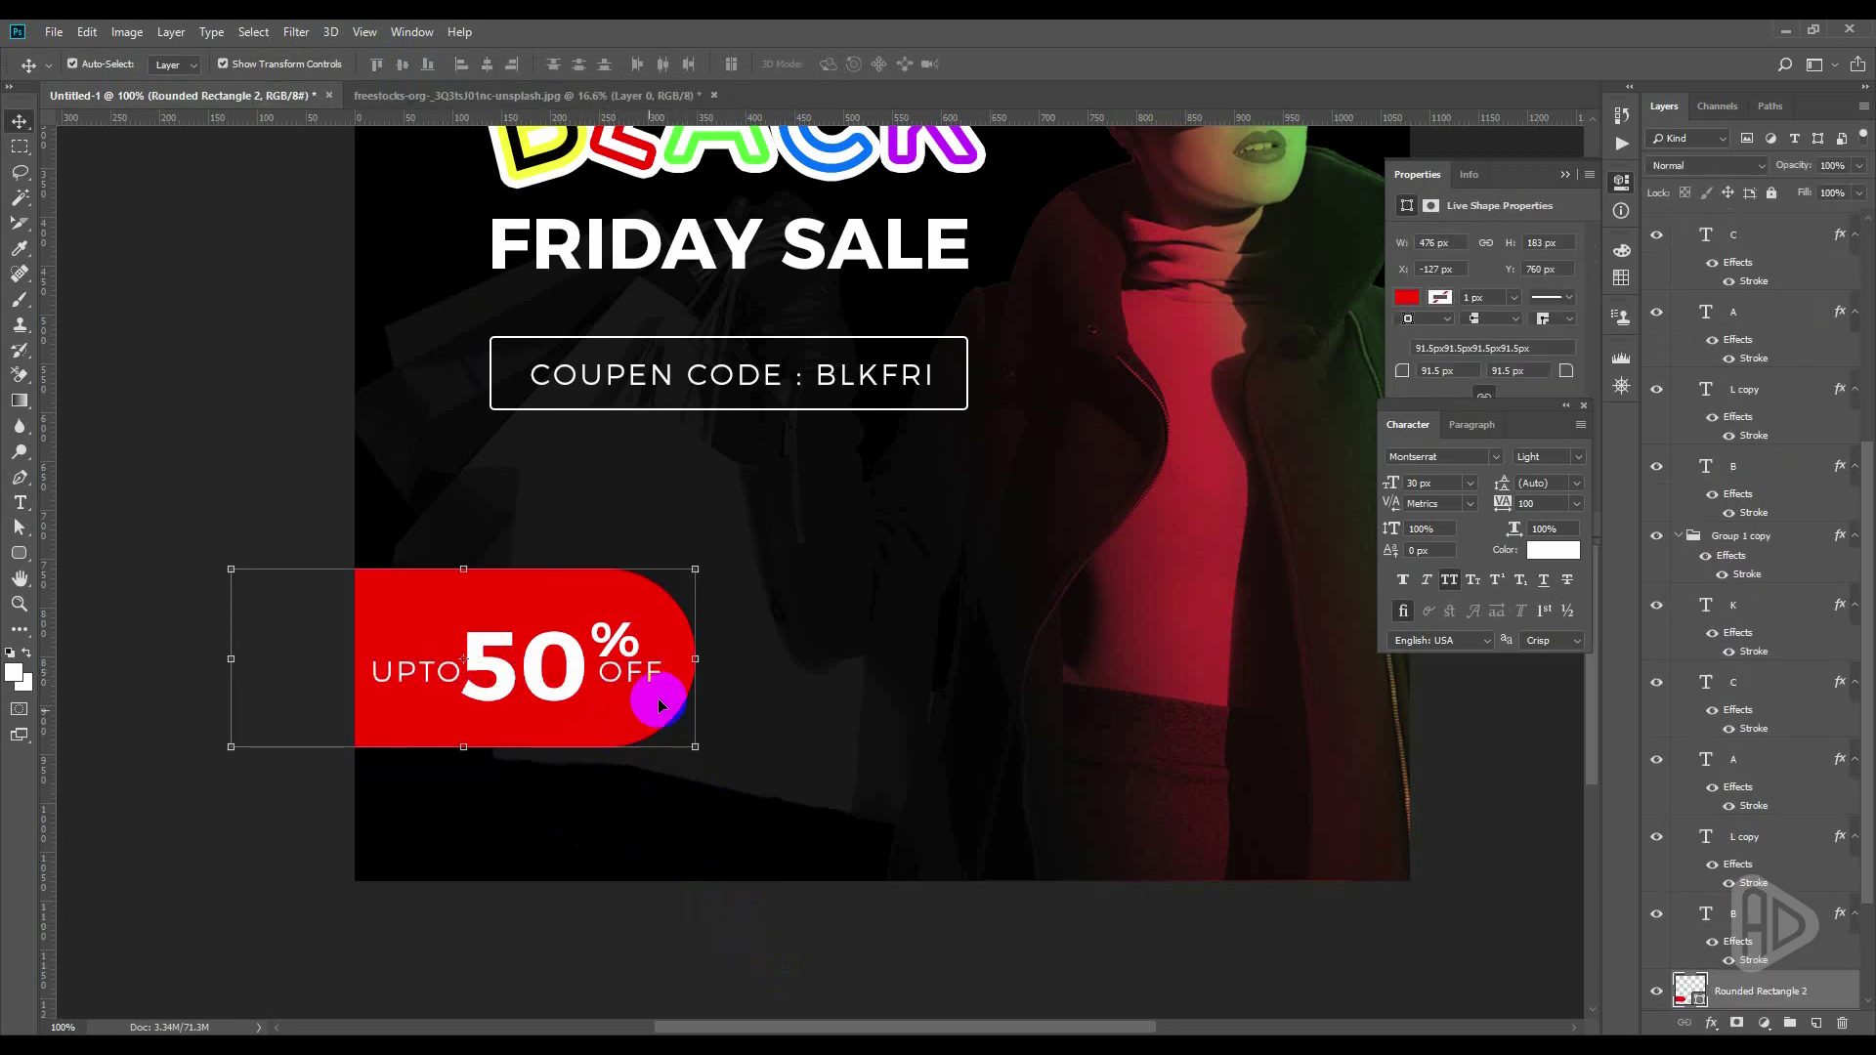
{"action": "left_click", "coordinate": [1564, 174]}
{"action": "left_click", "coordinate": [1584, 404]}
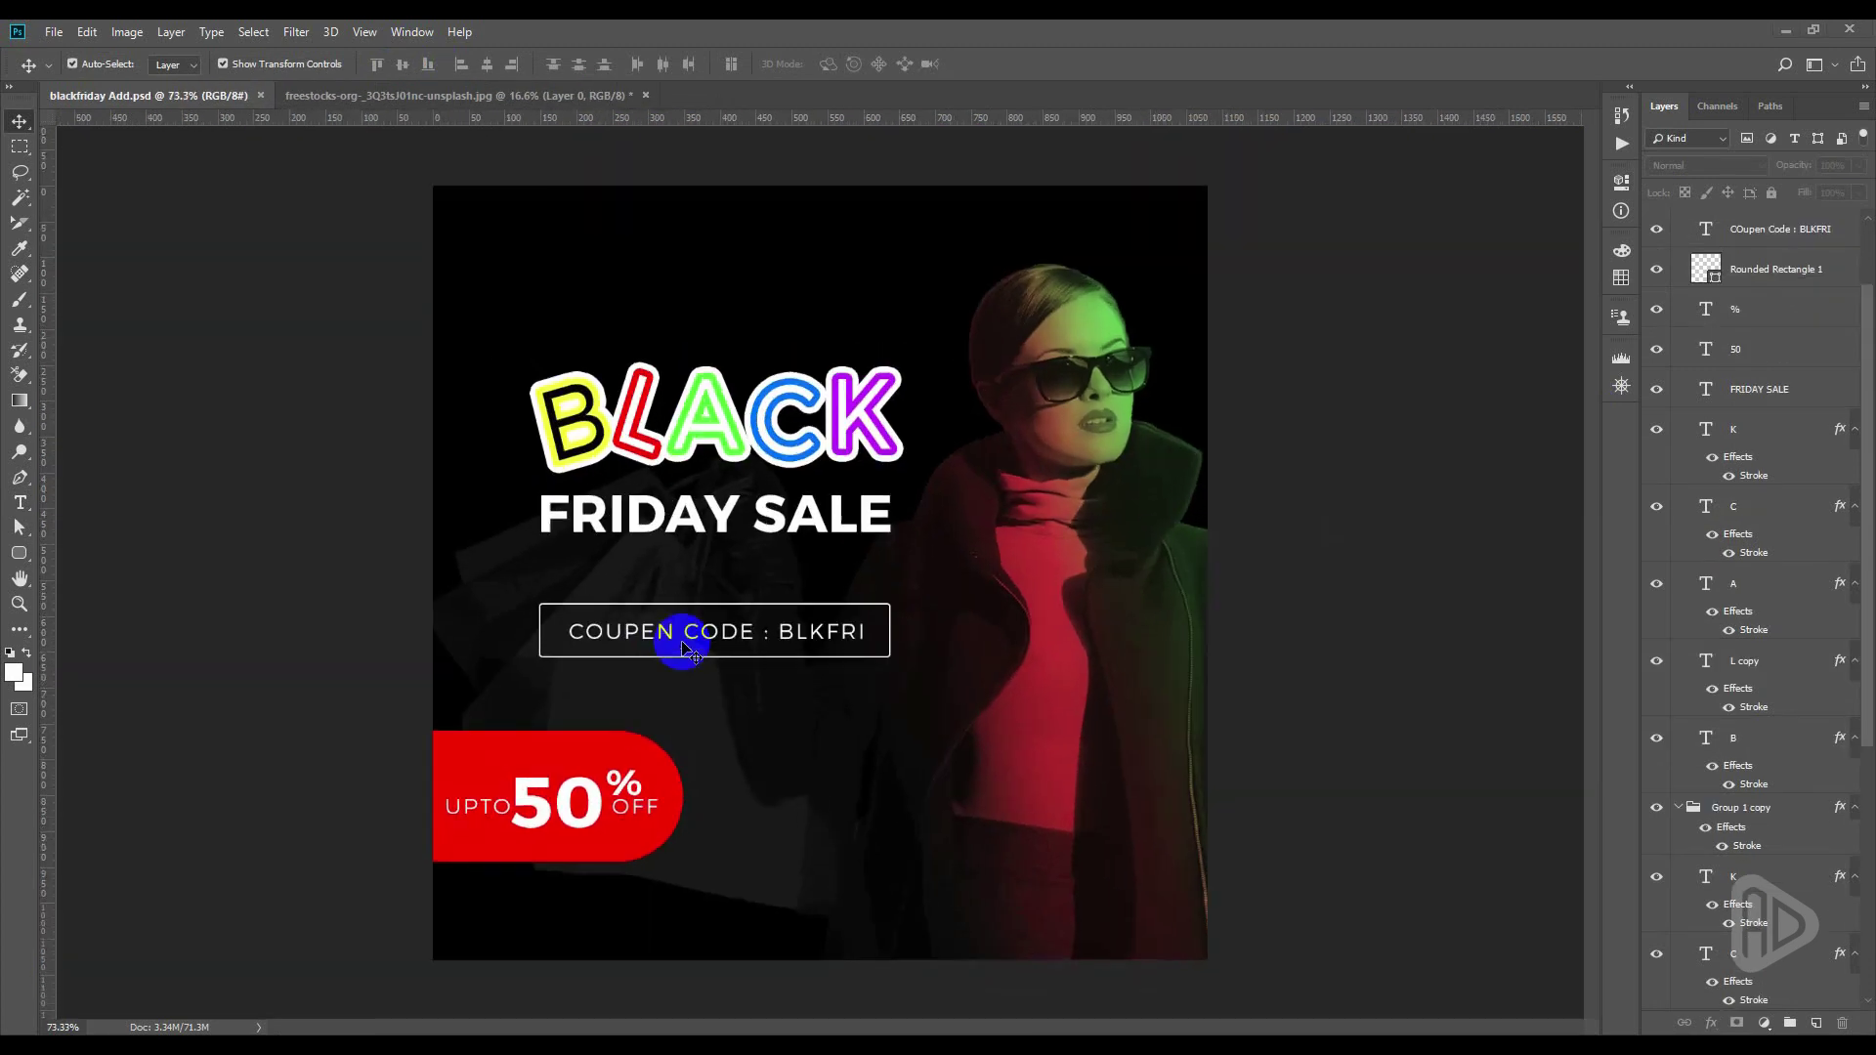
Replace the E in COUPEN with O to read COUPON CODE : BLKFRI
{"action": "scroll", "coordinate": [684, 652], "scroll_direction": "up", "scroll_amount": 1}
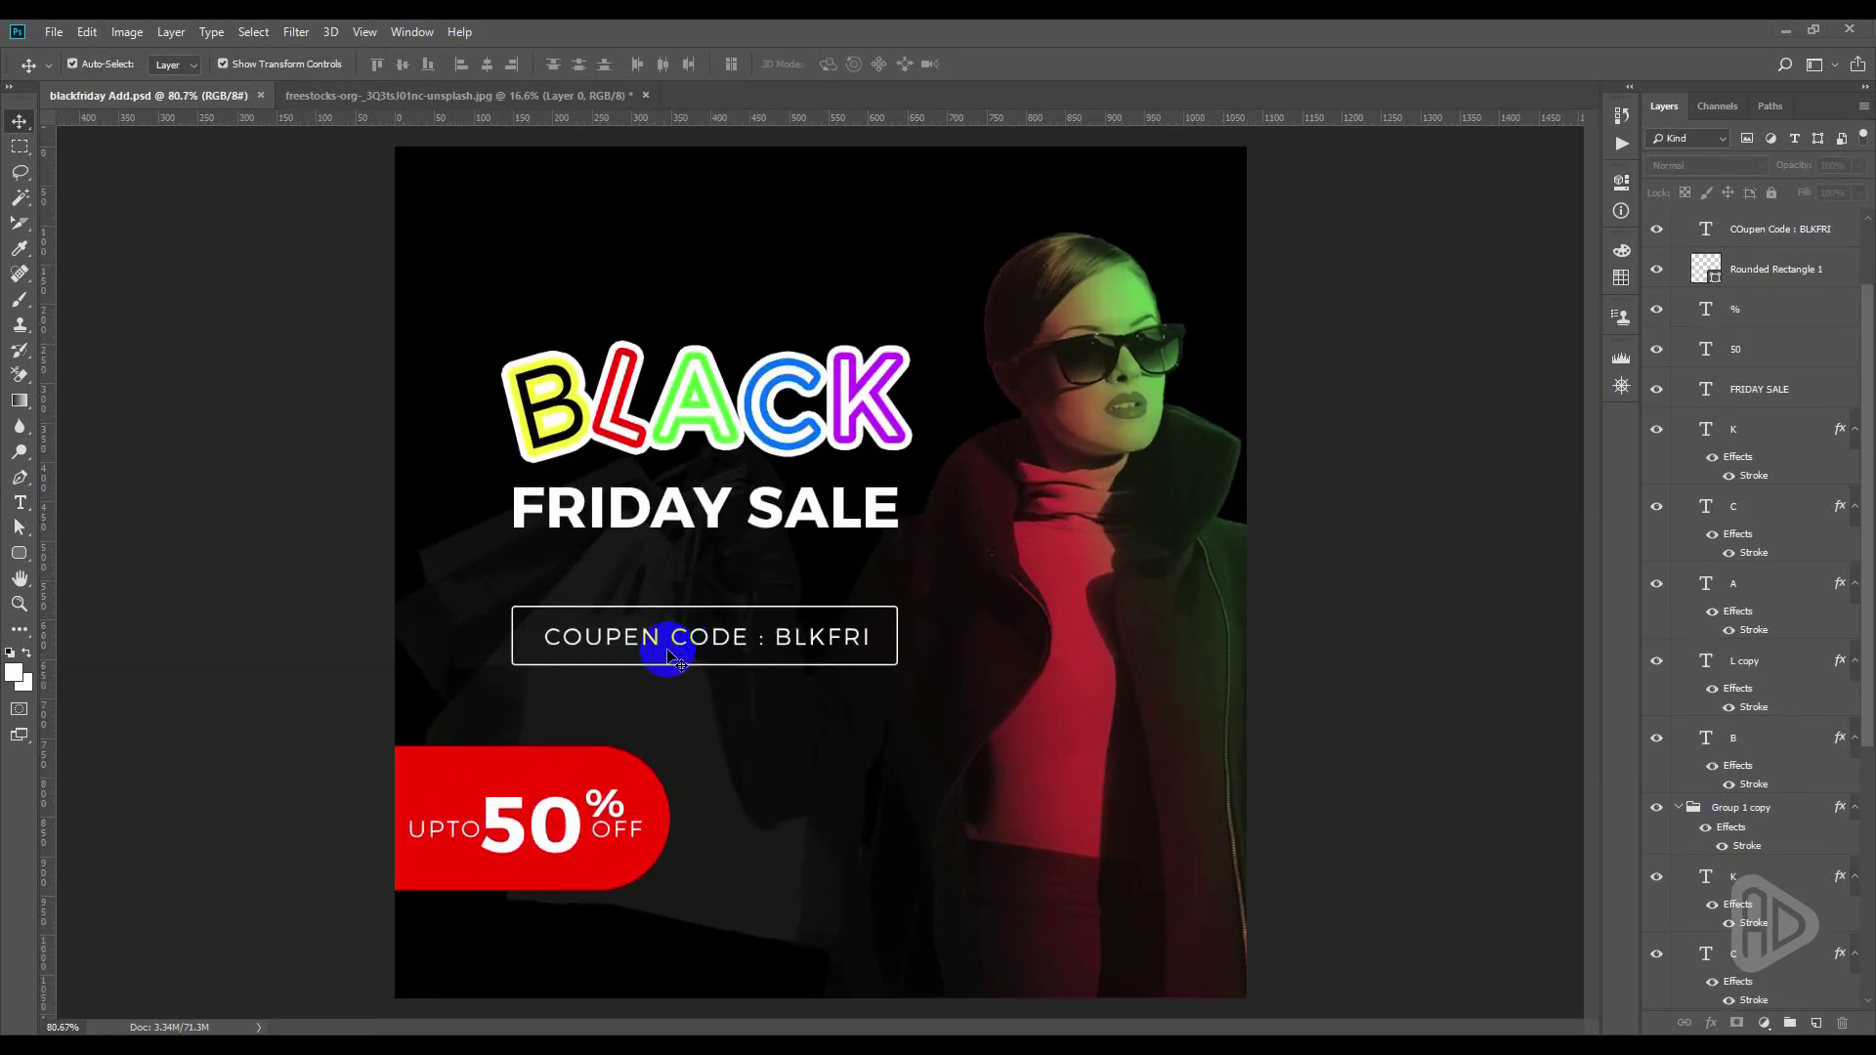
{"action": "double_click", "coordinate": [630, 637]}
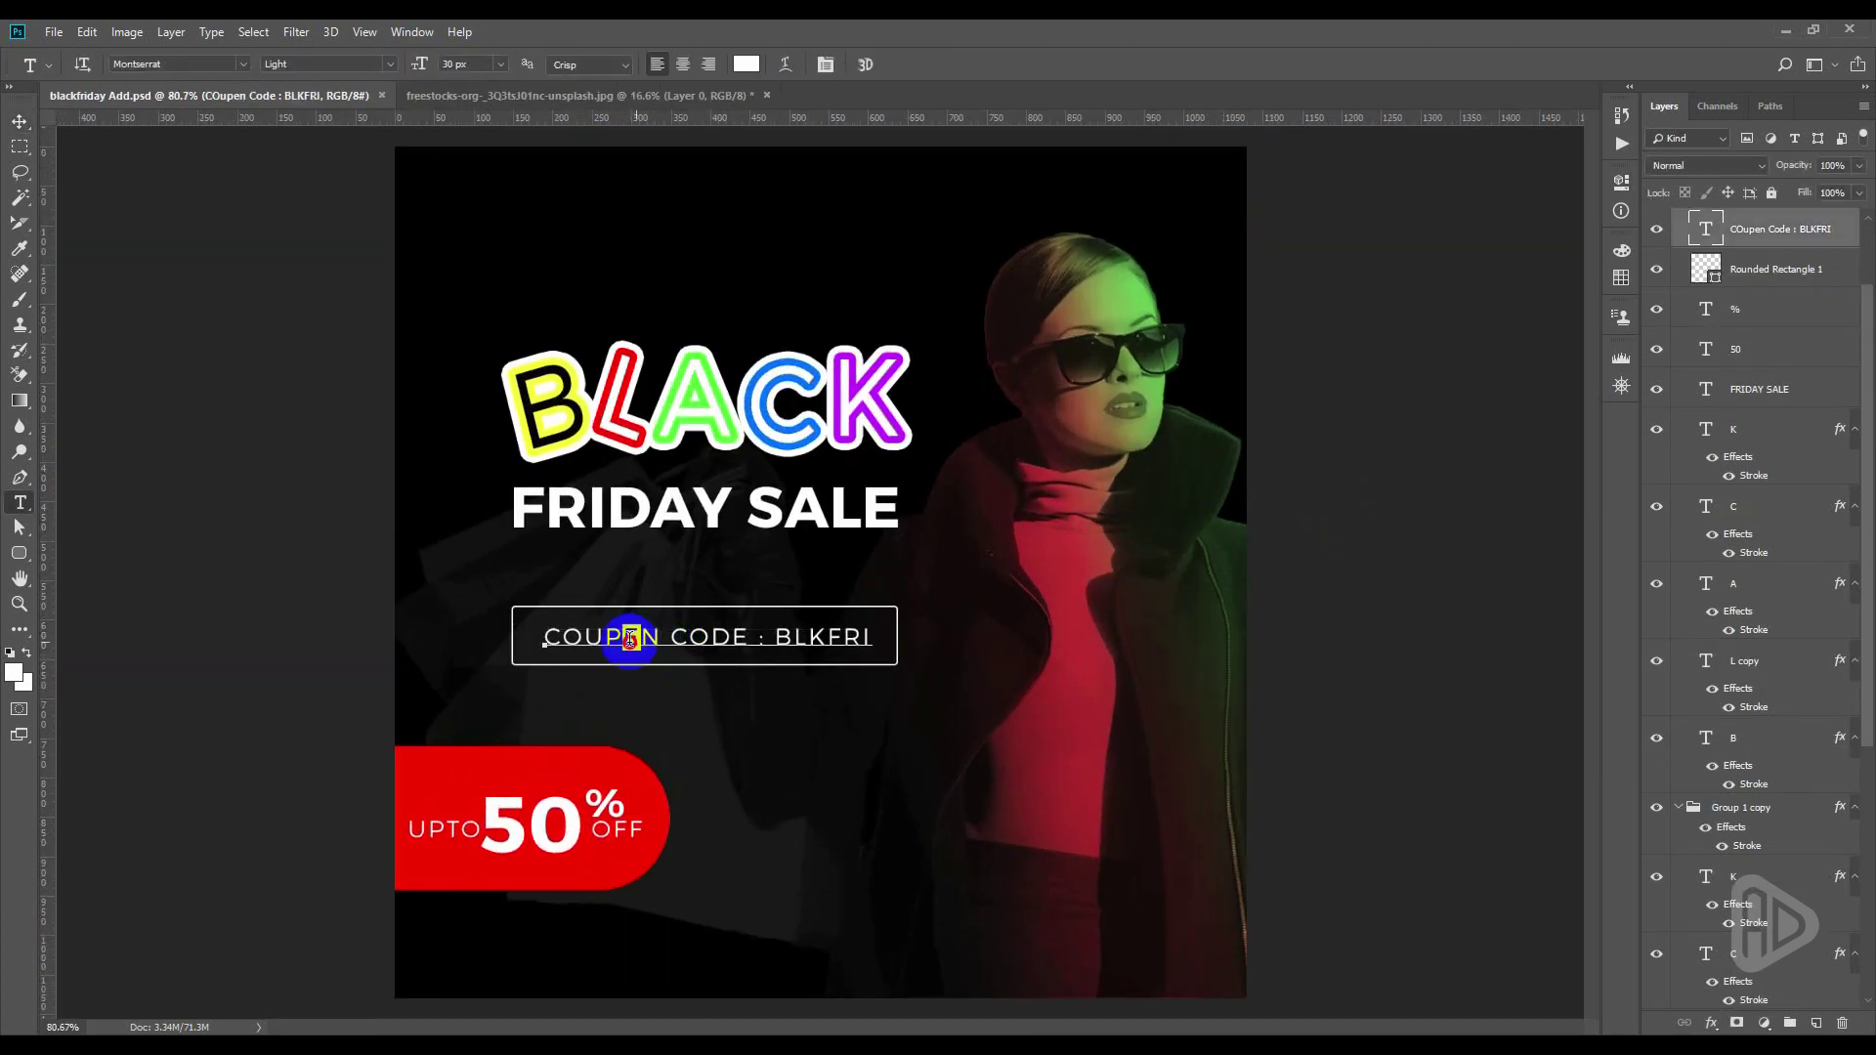
{"action": "left_click_drag", "start_coordinate": [627, 637], "coordinate": [640, 637]}
{"action": "type", "text": "O"}
{"action": "key", "text": "ctrl+Return"}
{"action": "key", "text": "v"}
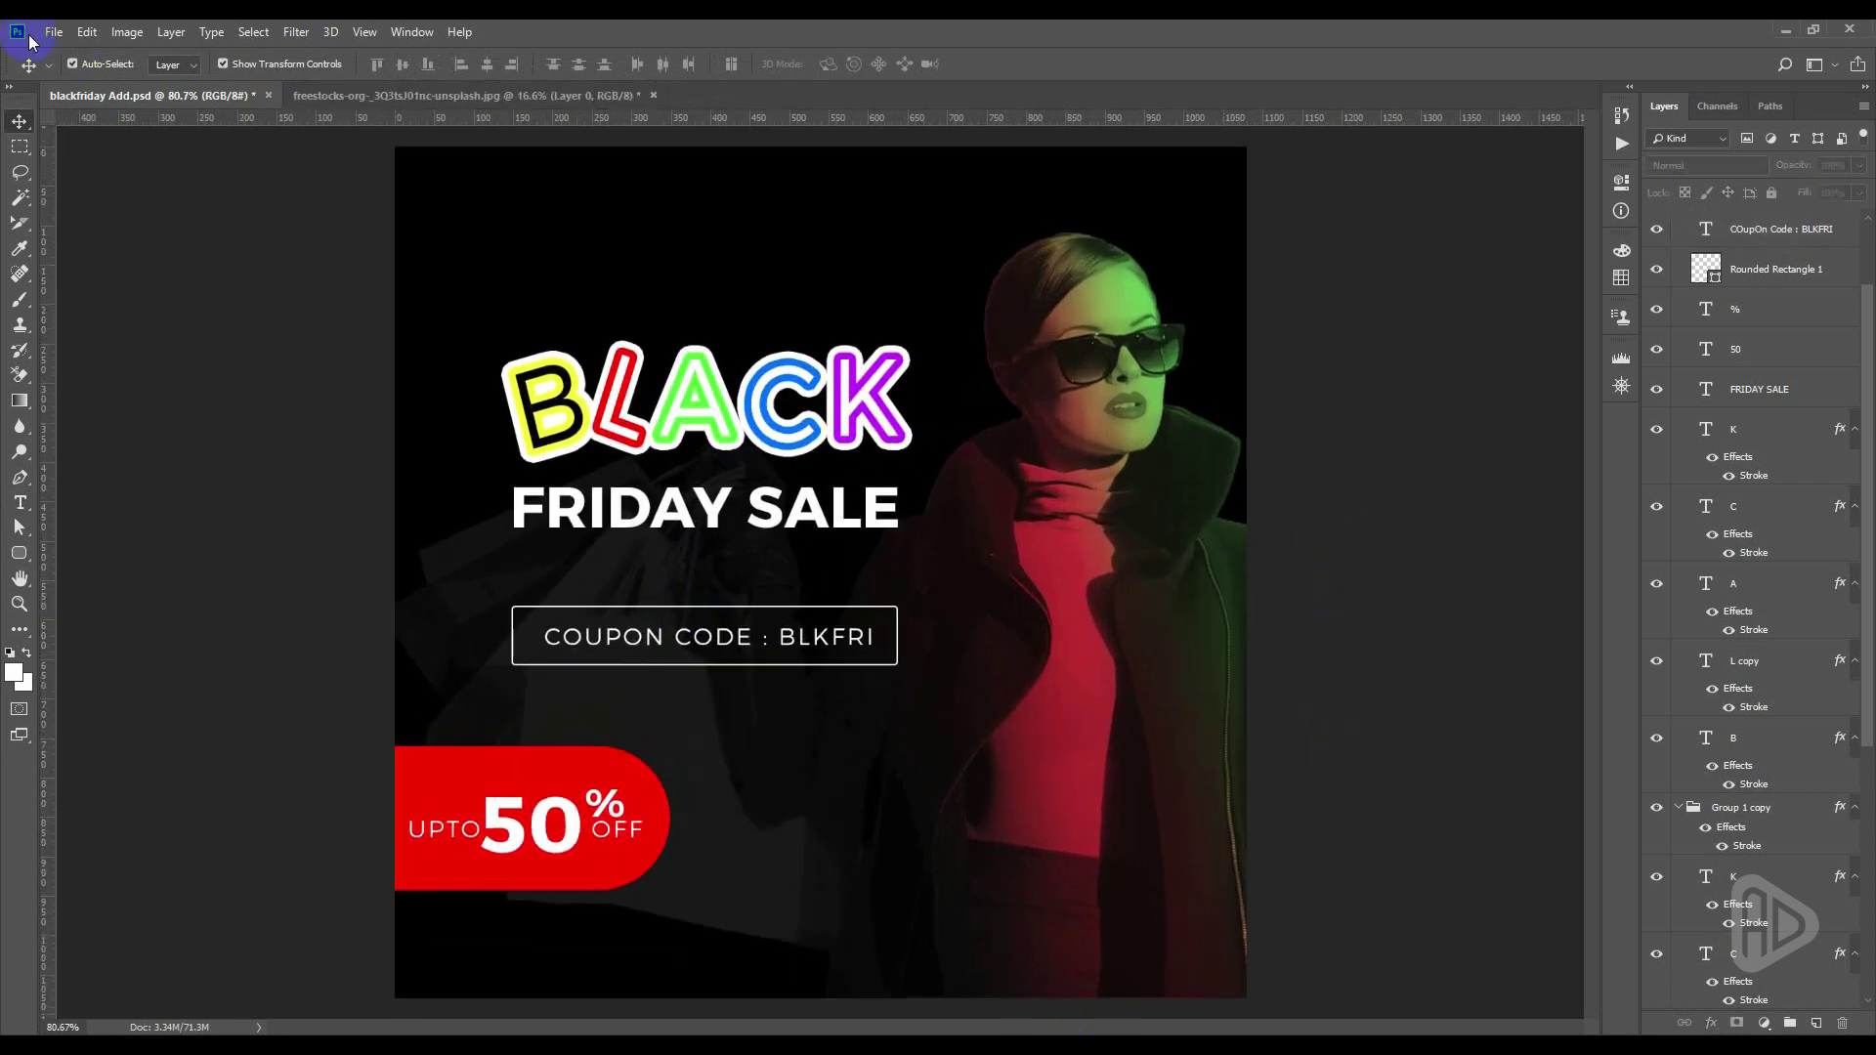
Save the poster with File > Save to blackfriday Add.psd
{"action": "left_click", "coordinate": [59, 33]}
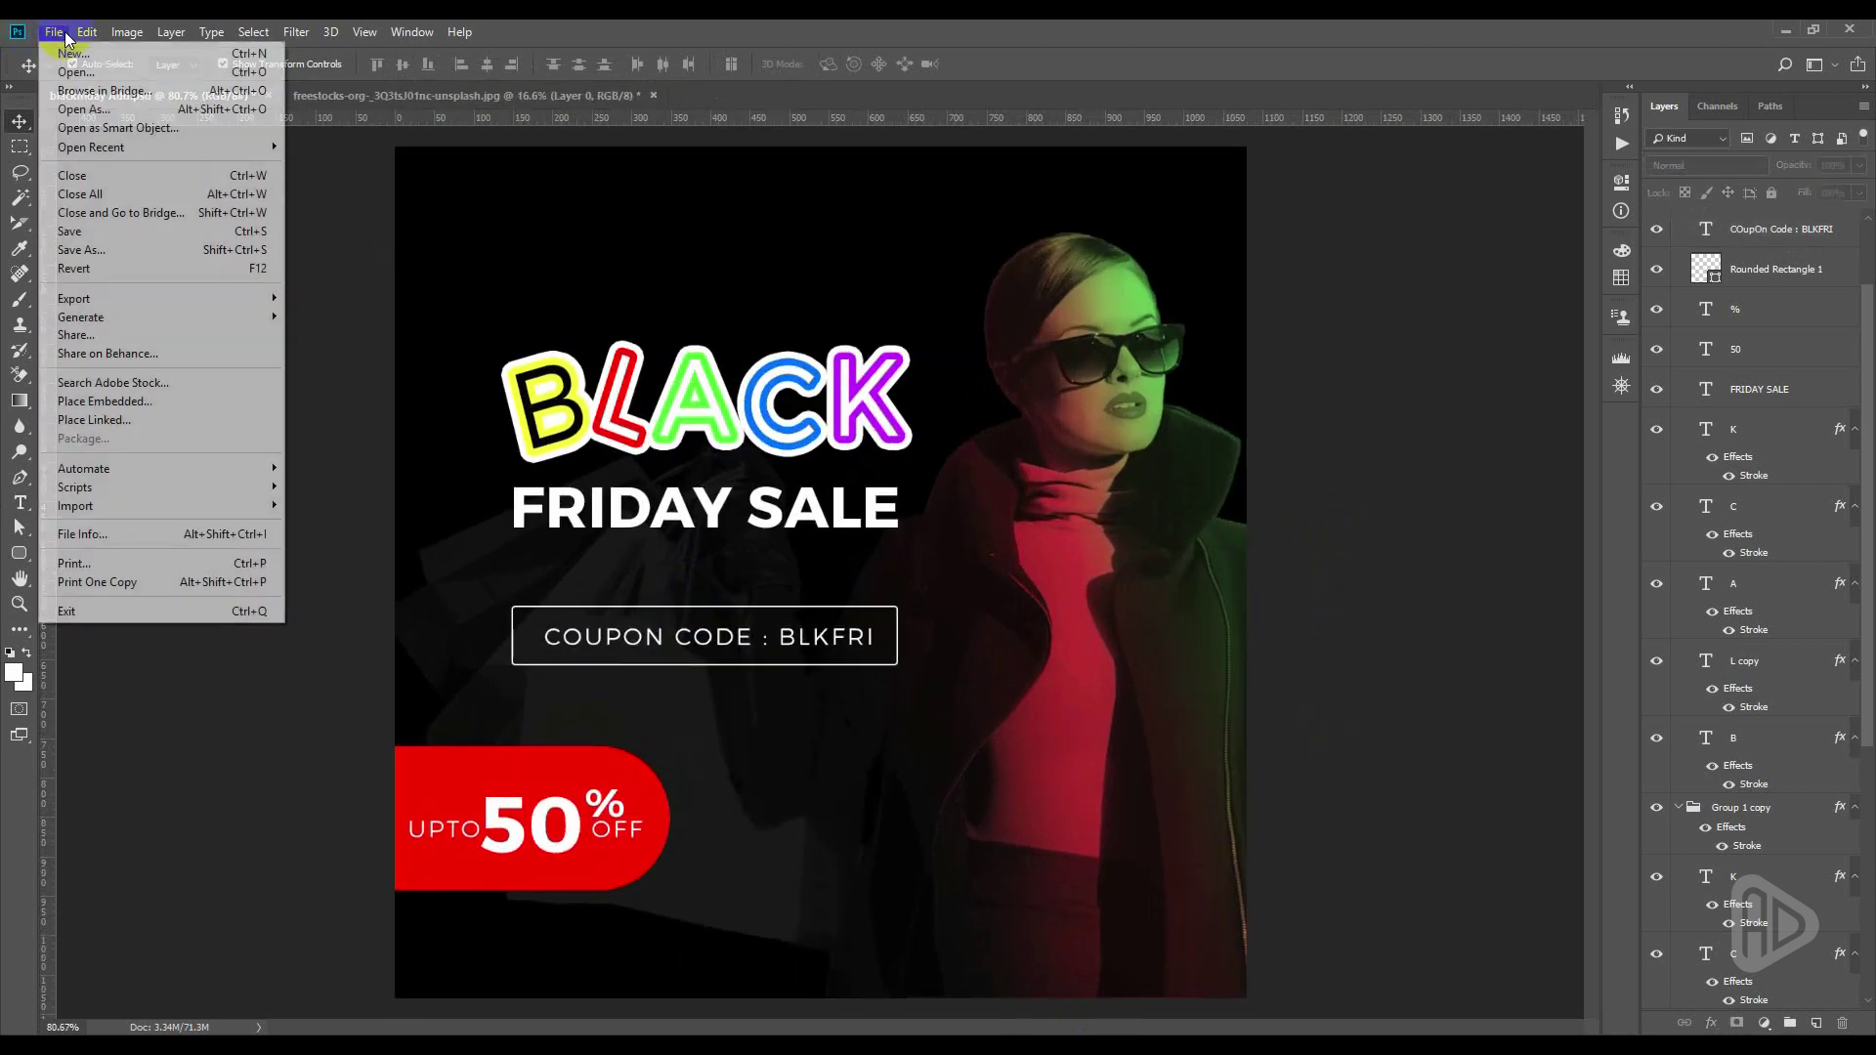
{"action": "left_click", "coordinate": [86, 241]}
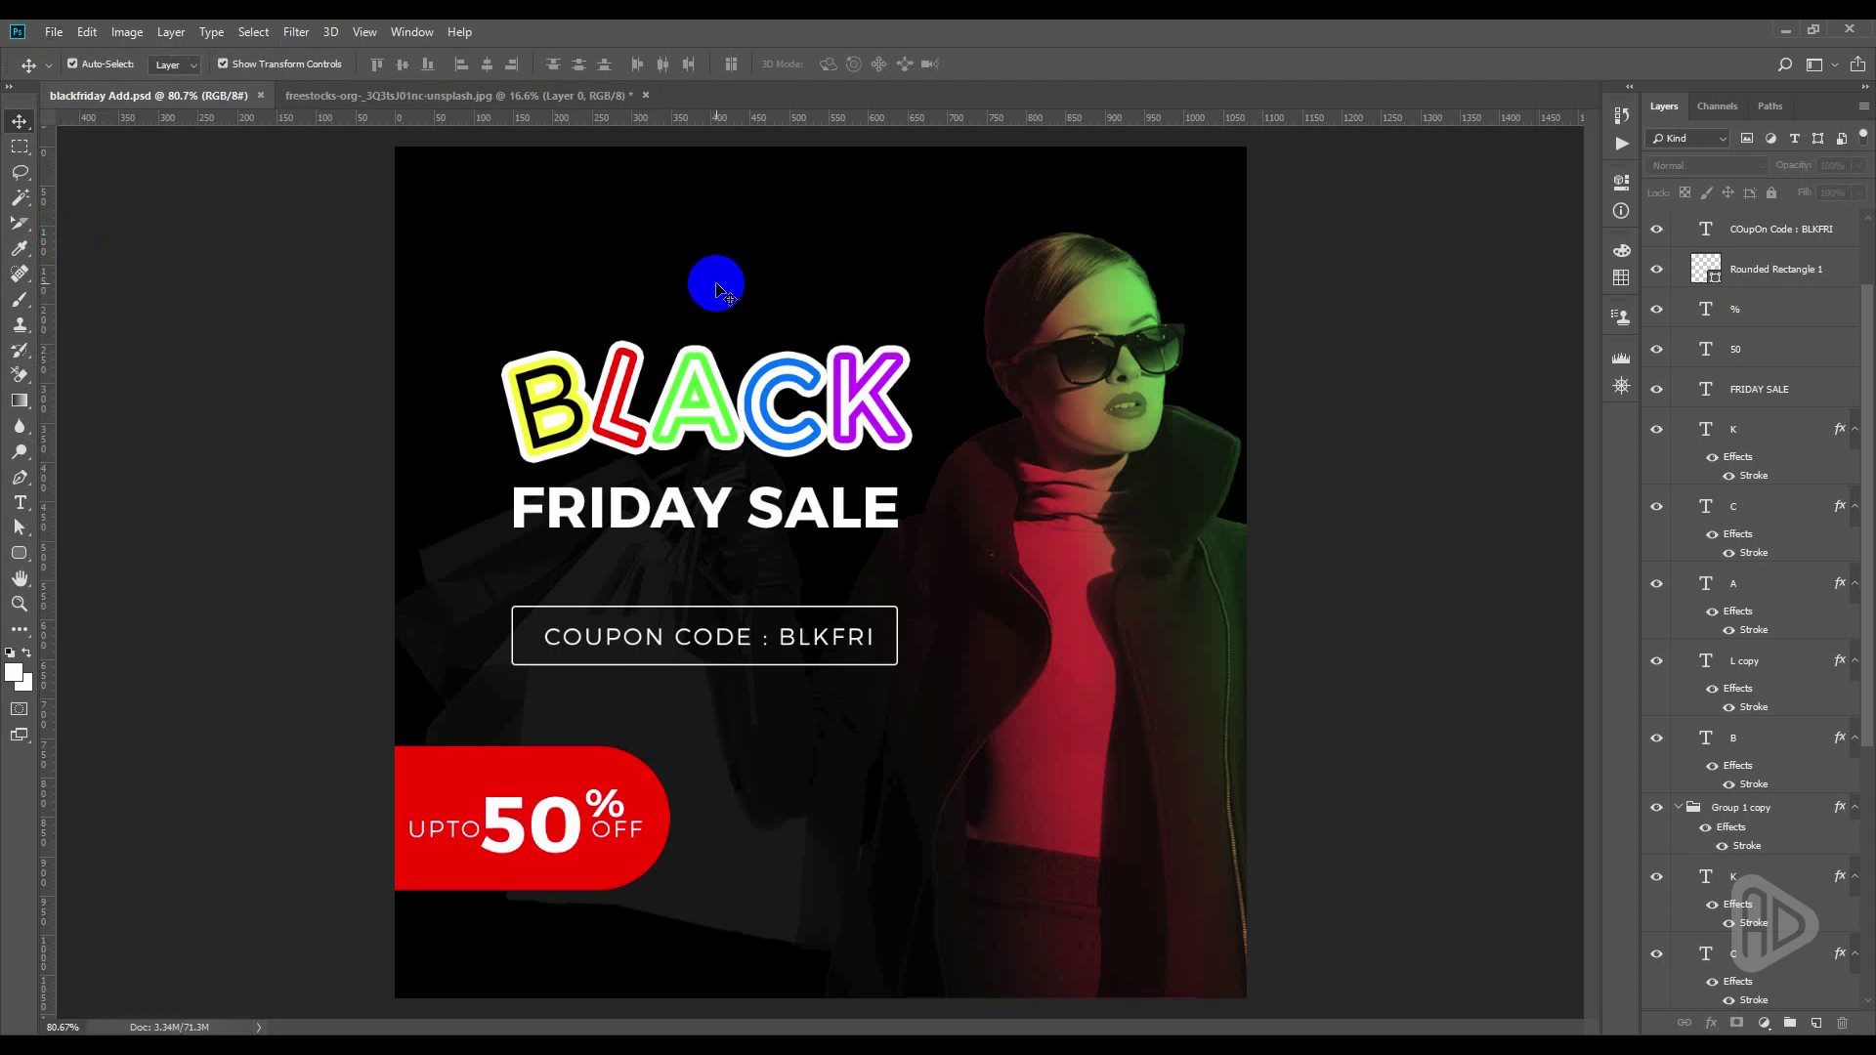